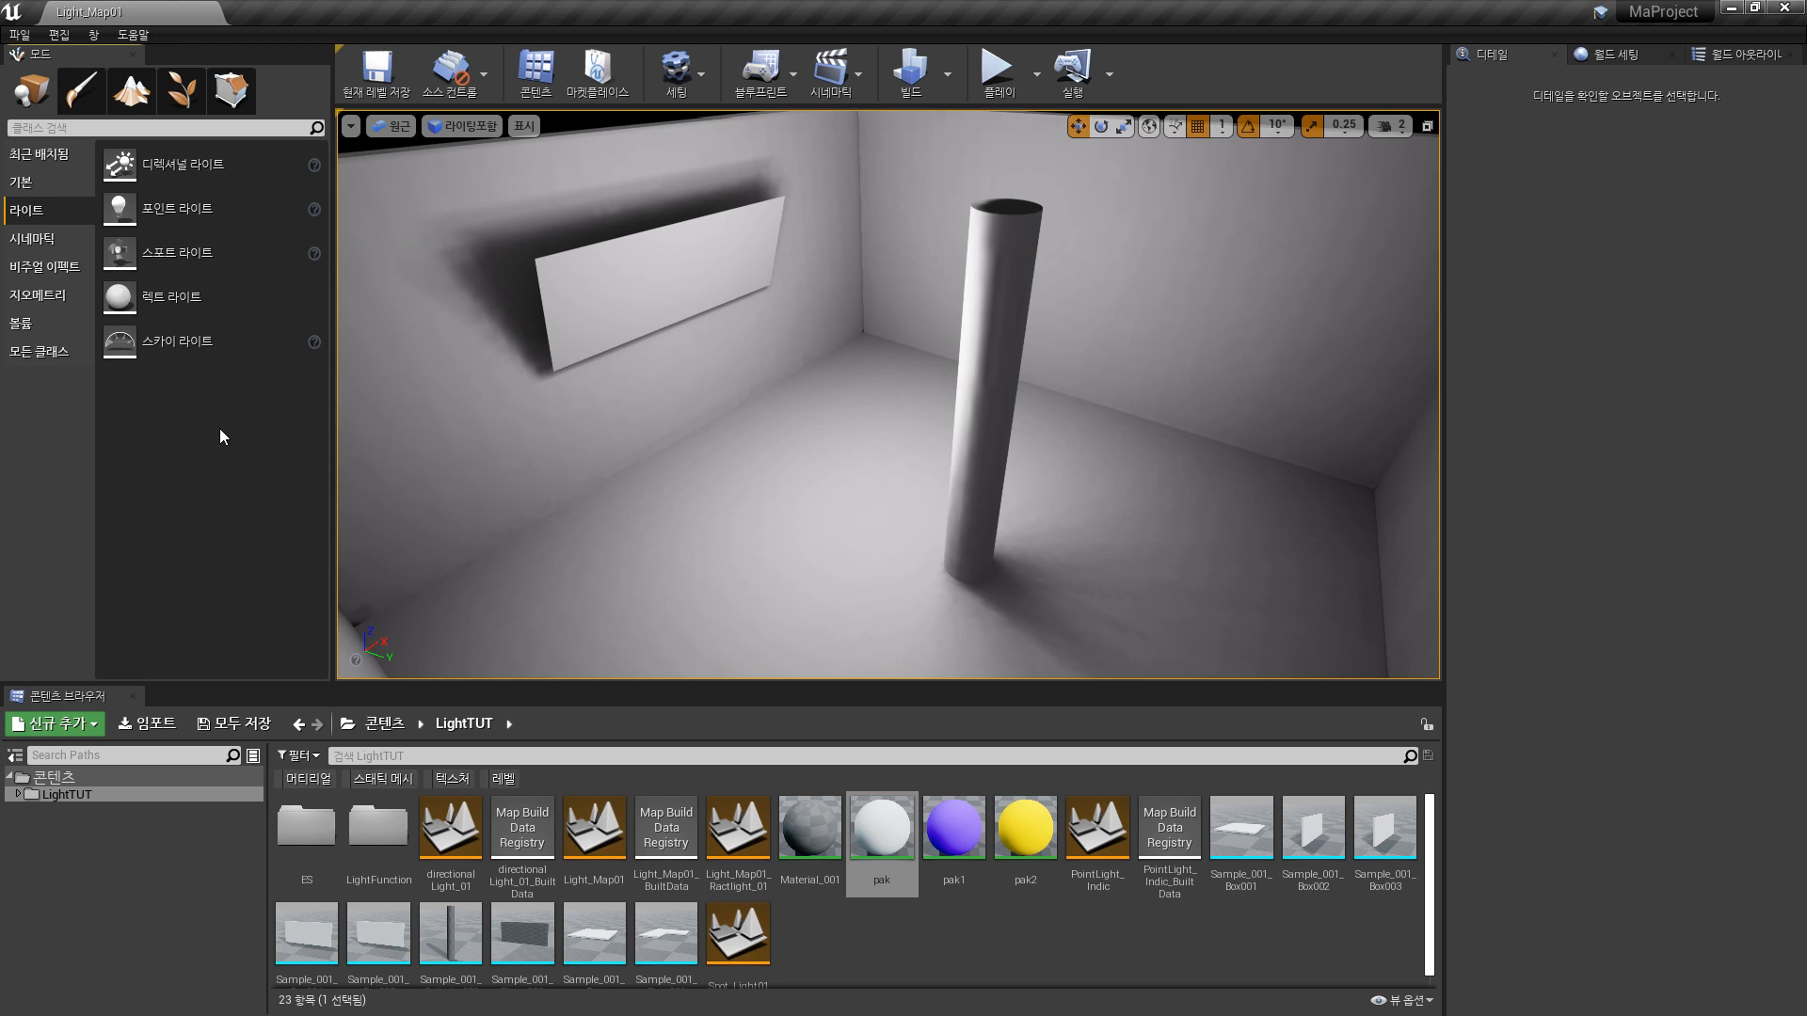
- Place a point light inside the room between the wall panel and the cylinder, at a height of about 58
mouse_move(989, 536)
right_down()
mouse_move(982, 508)
mouse_move(969, 538)
mouse_move(988, 536)
right_up()
key(s)
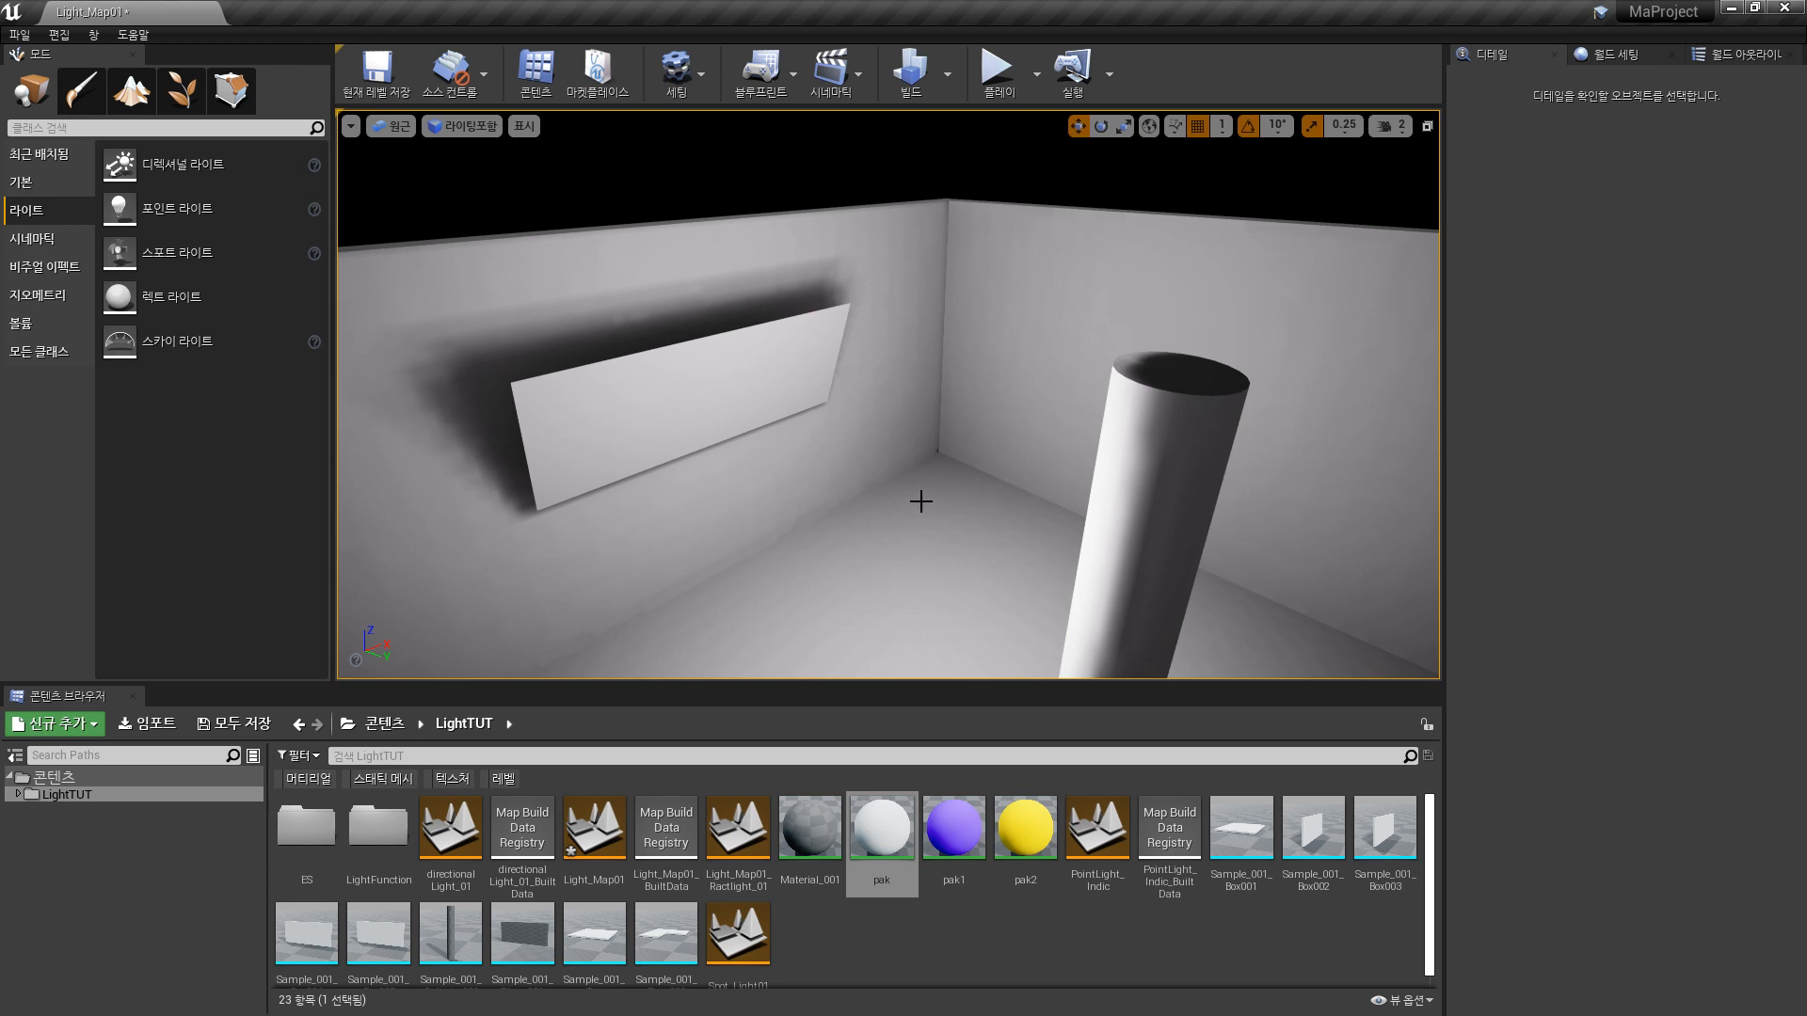
drag(164, 211, 794, 358)
drag(935, 423, 936, 381)
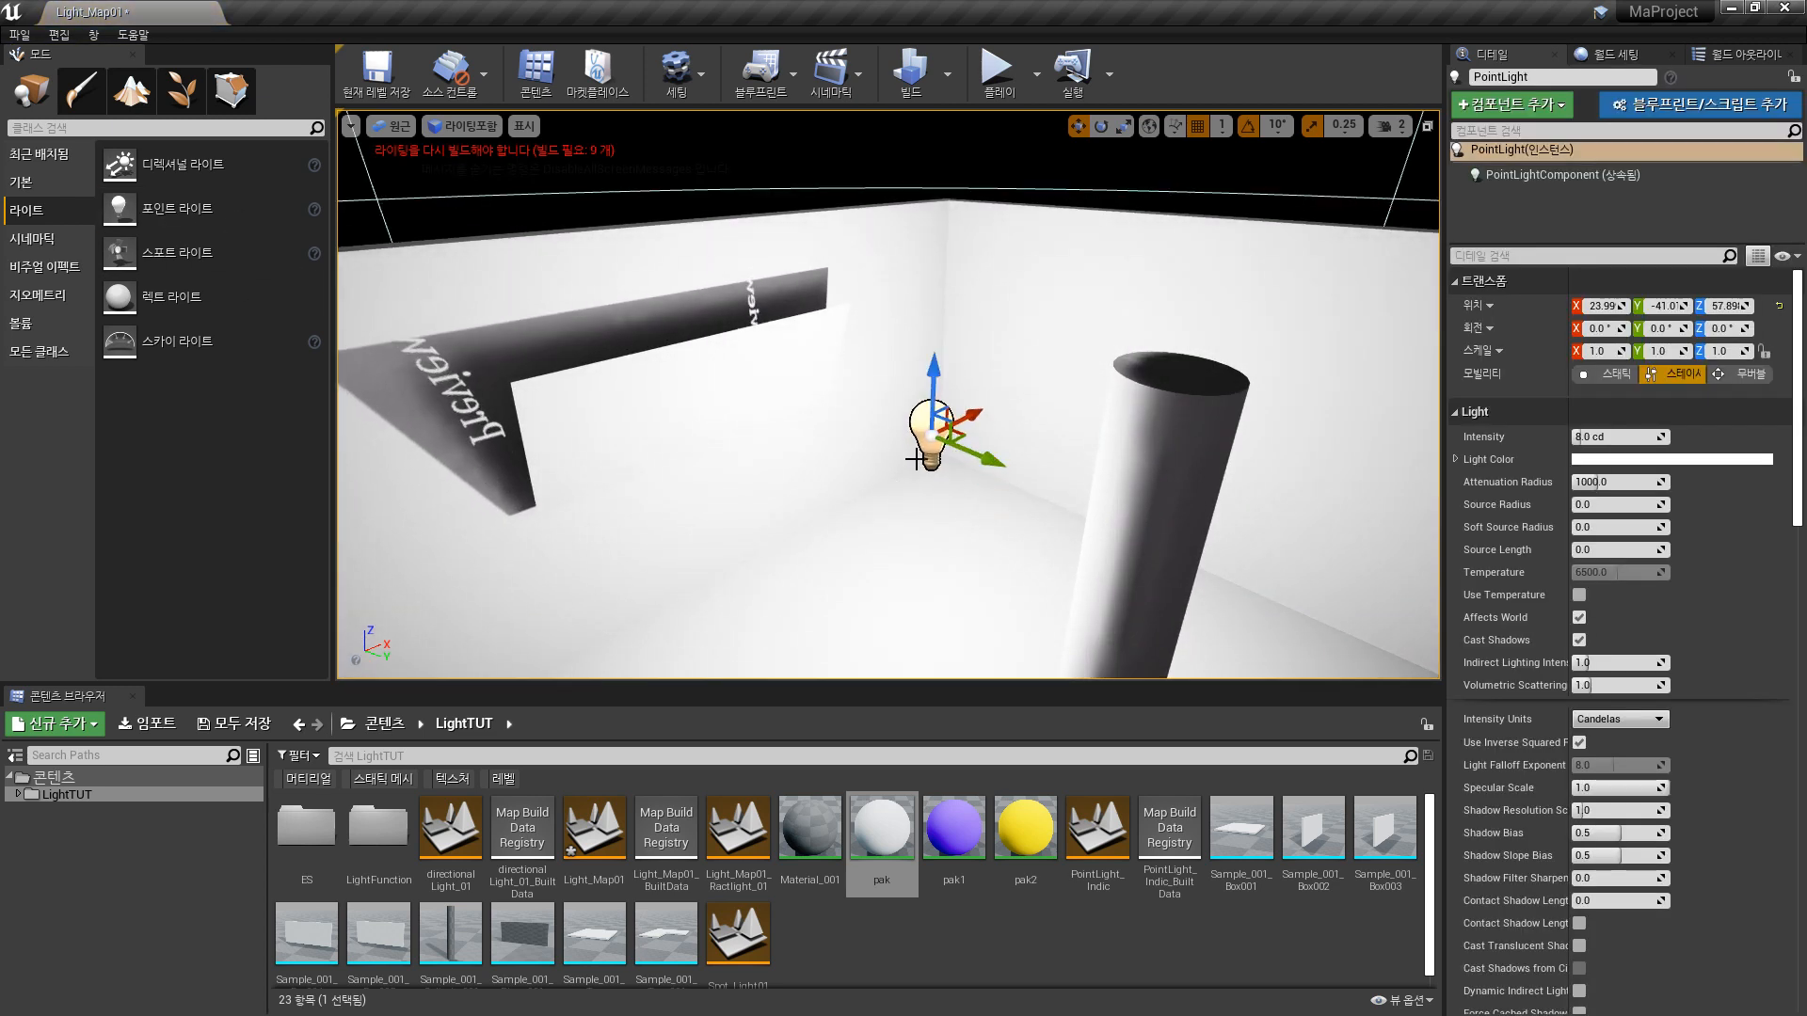
right_drag(1069, 398, 1026, 365)
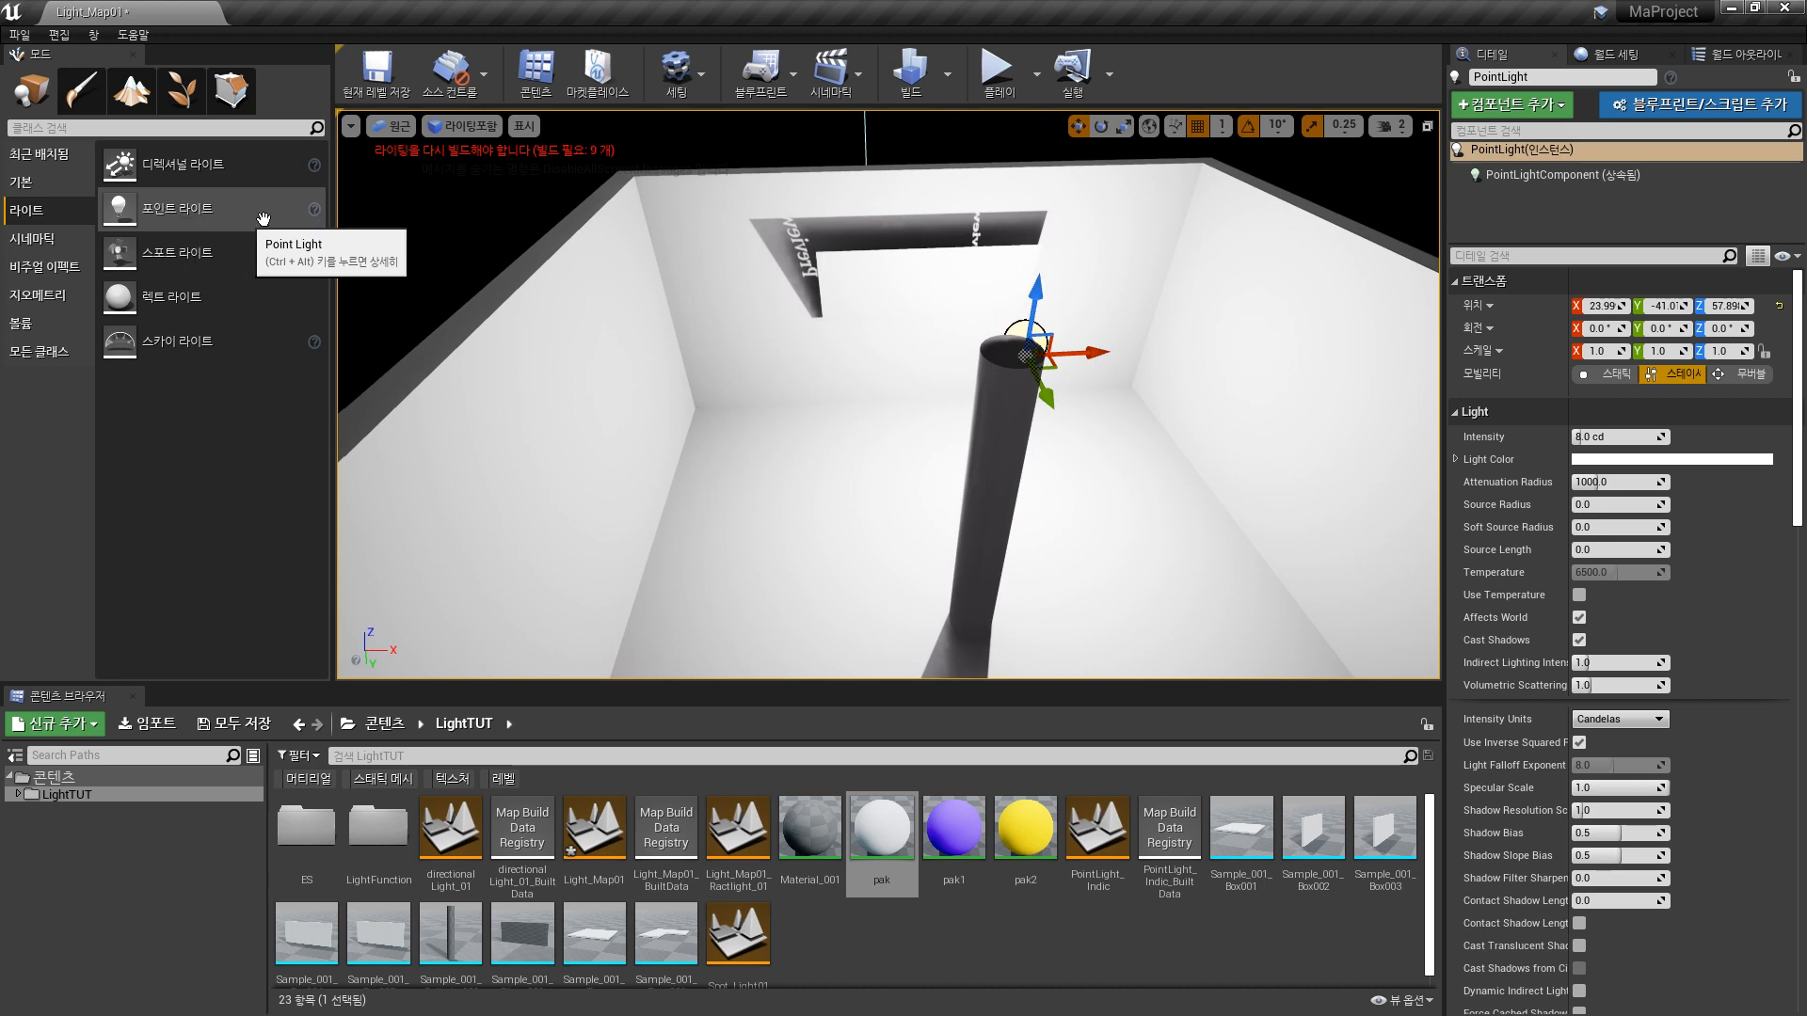
- Move the point light along its X axis to about X 7
drag(1087, 357, 1026, 355)
right_drag(943, 401, 1110, 401)
right_drag(706, 432, 790, 442)
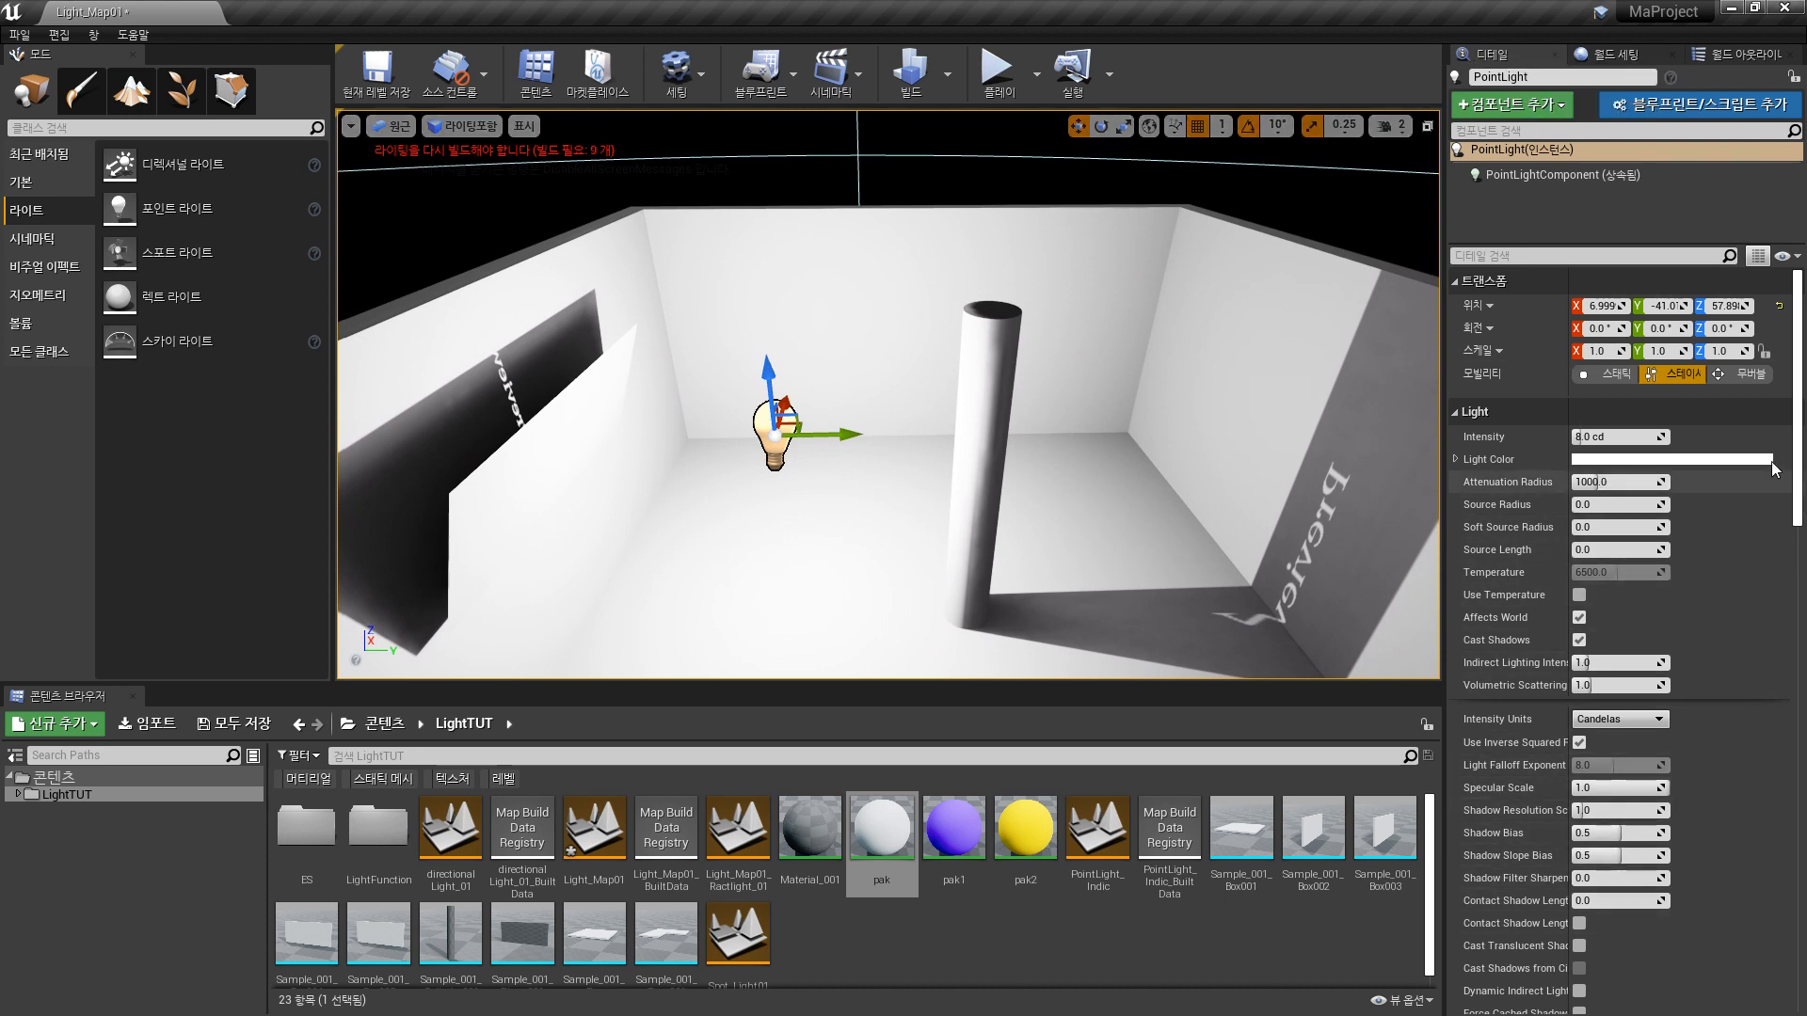
- Collapse all of the point light's property categories and expand only Transform
click(1799, 259)
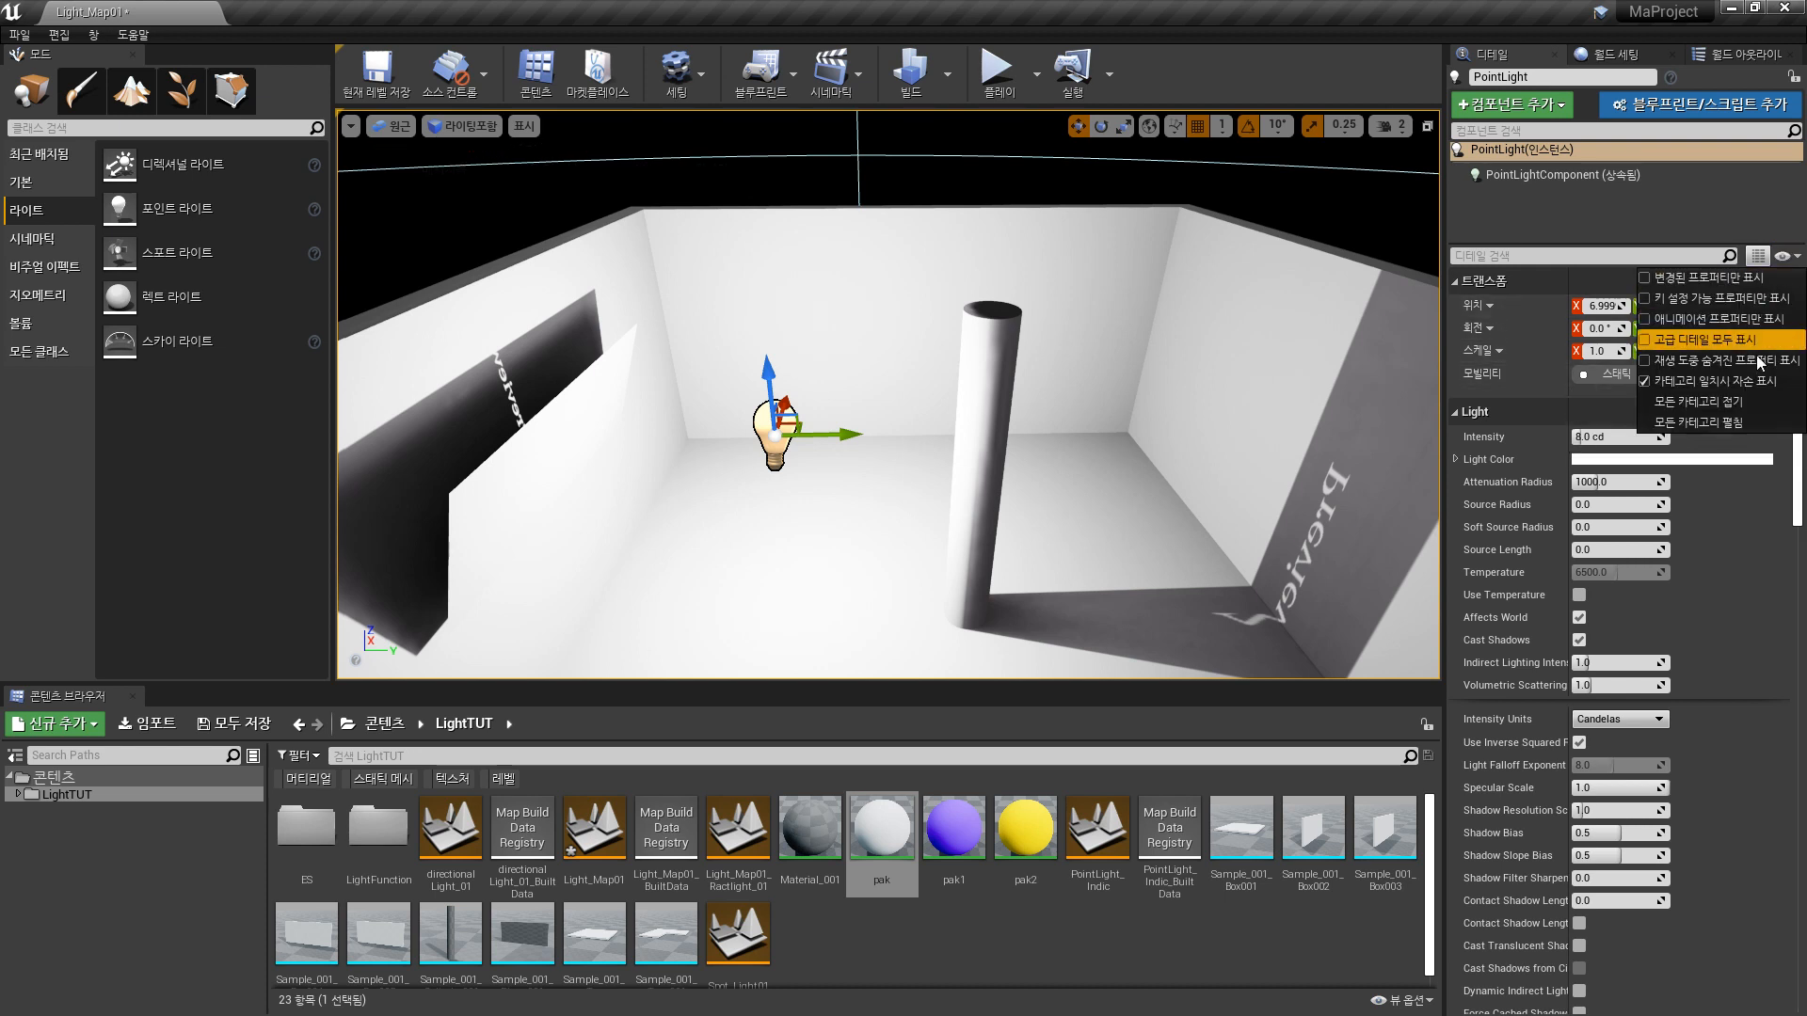
click(1715, 403)
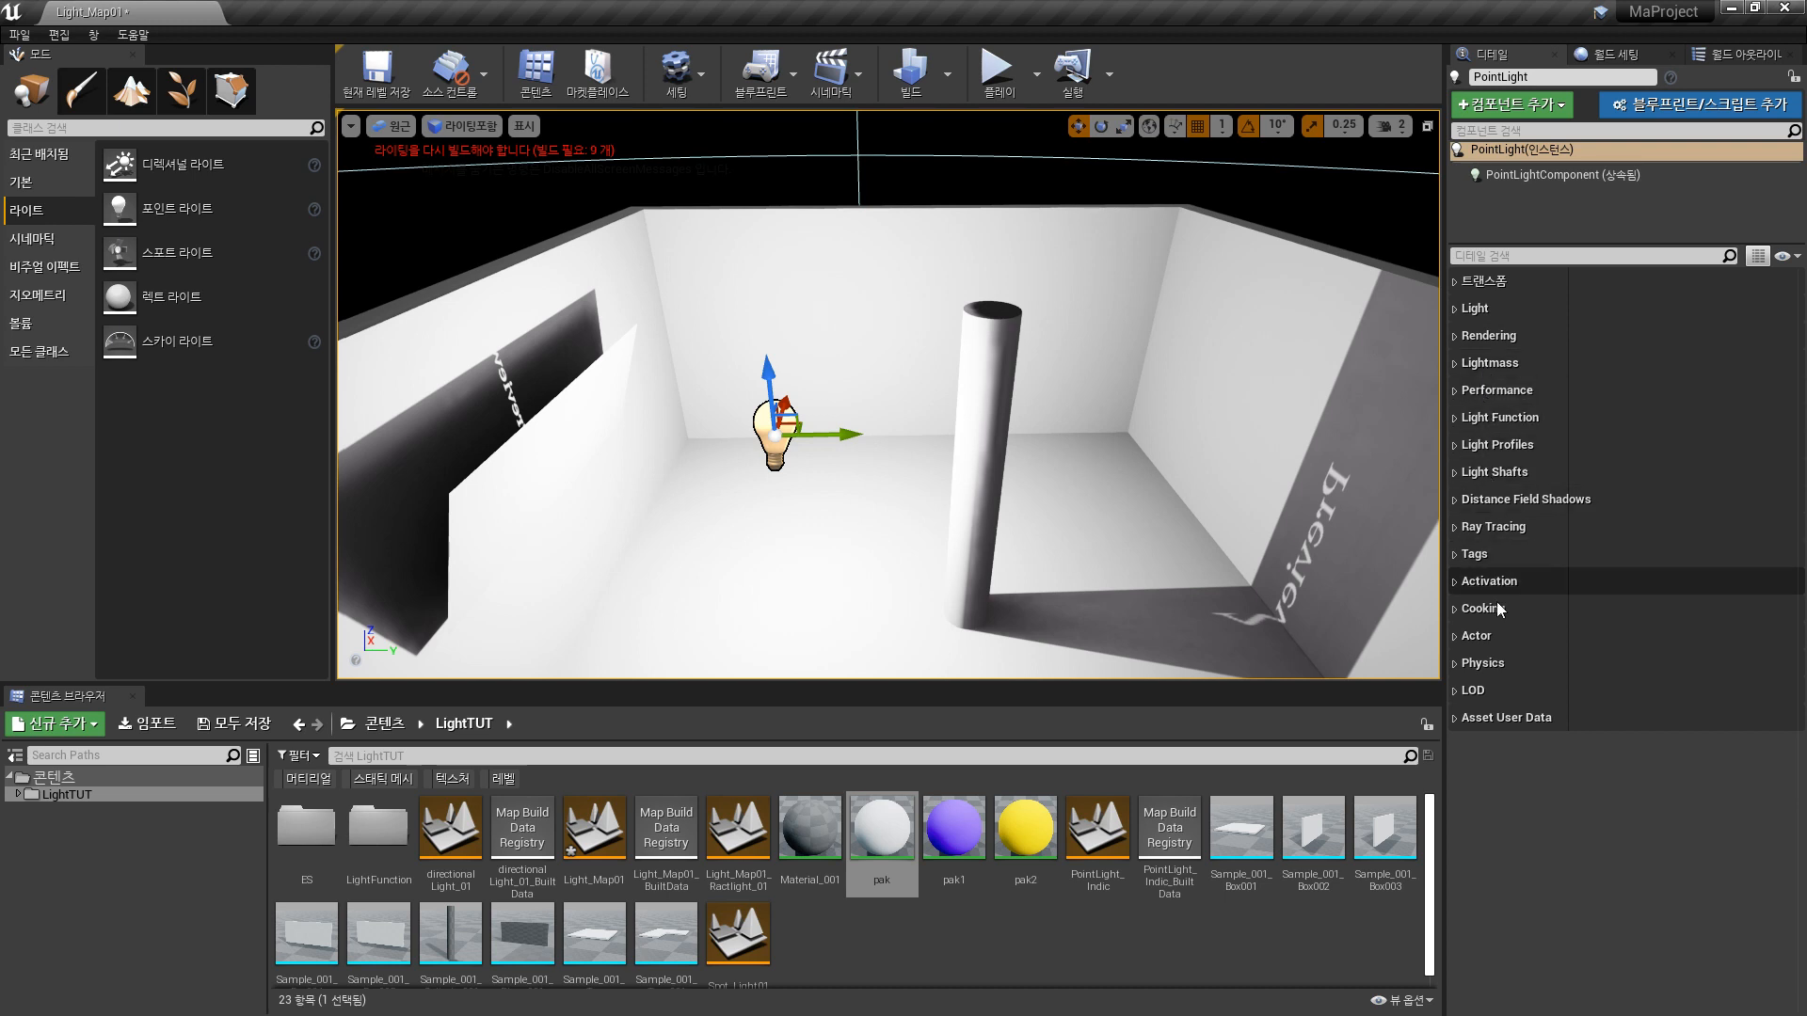
click(1458, 284)
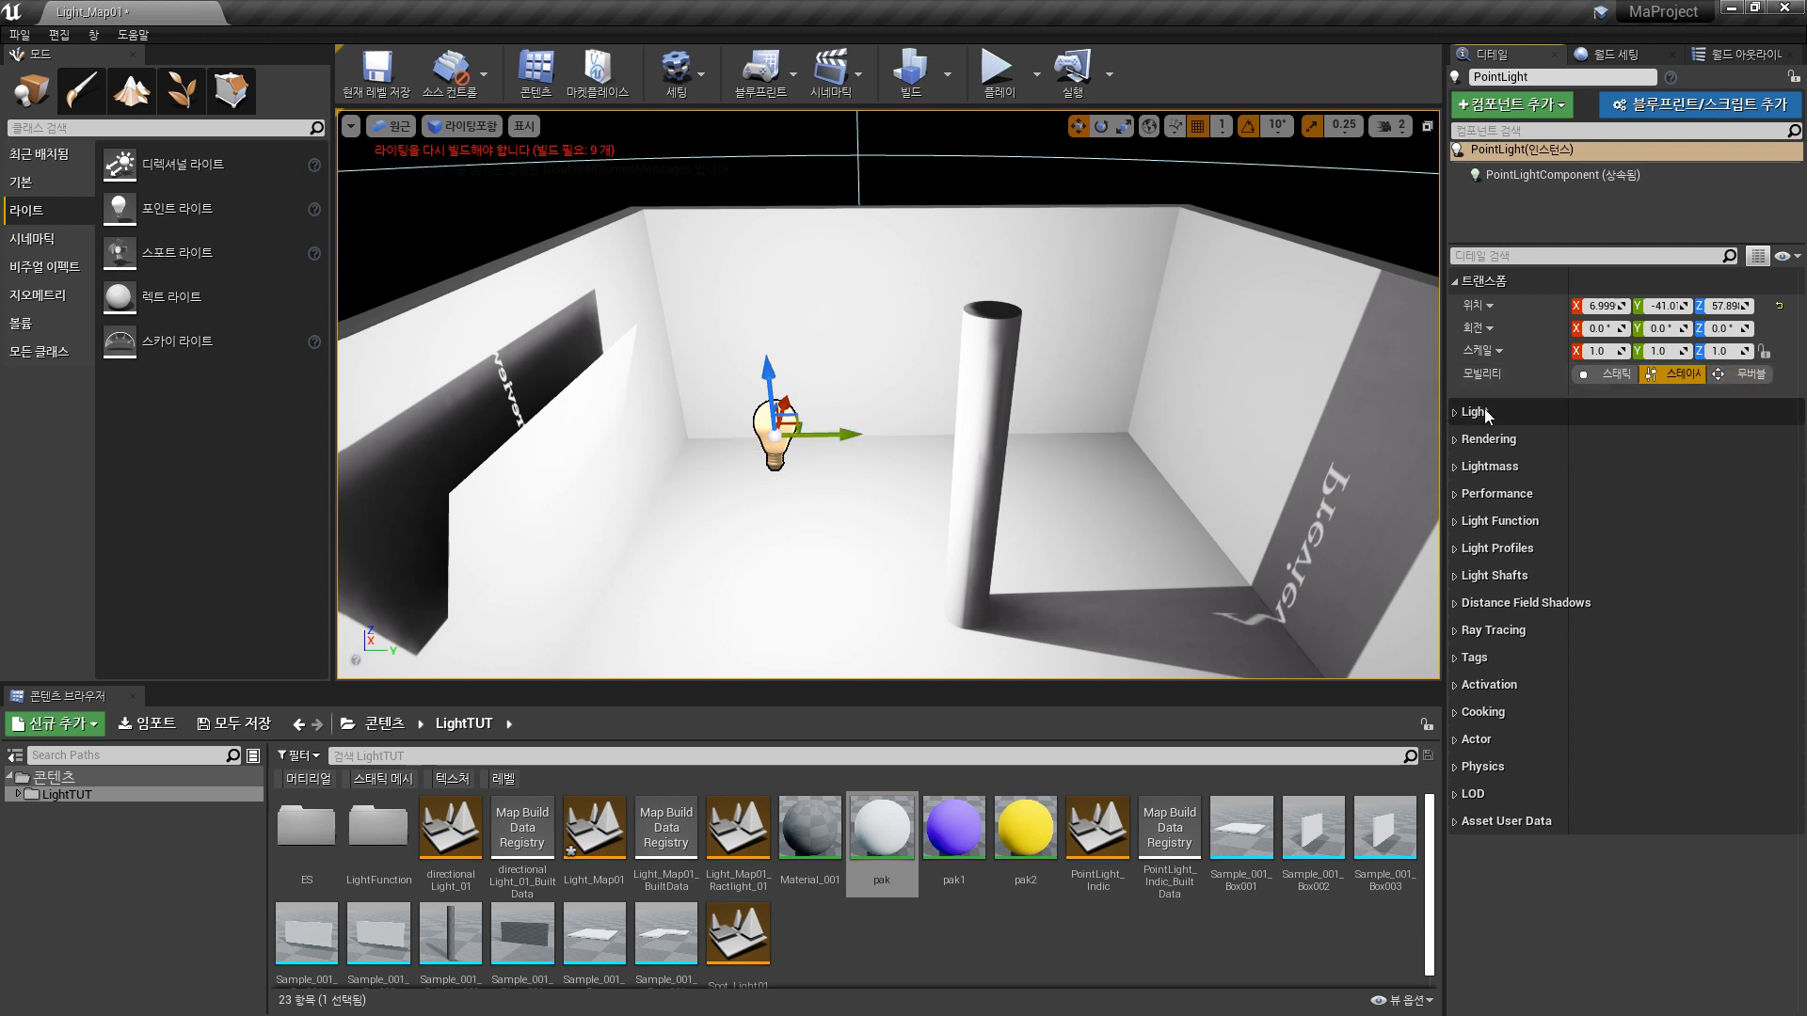
- Set the point light's mobility to Static and expand its Light properties
click(1609, 375)
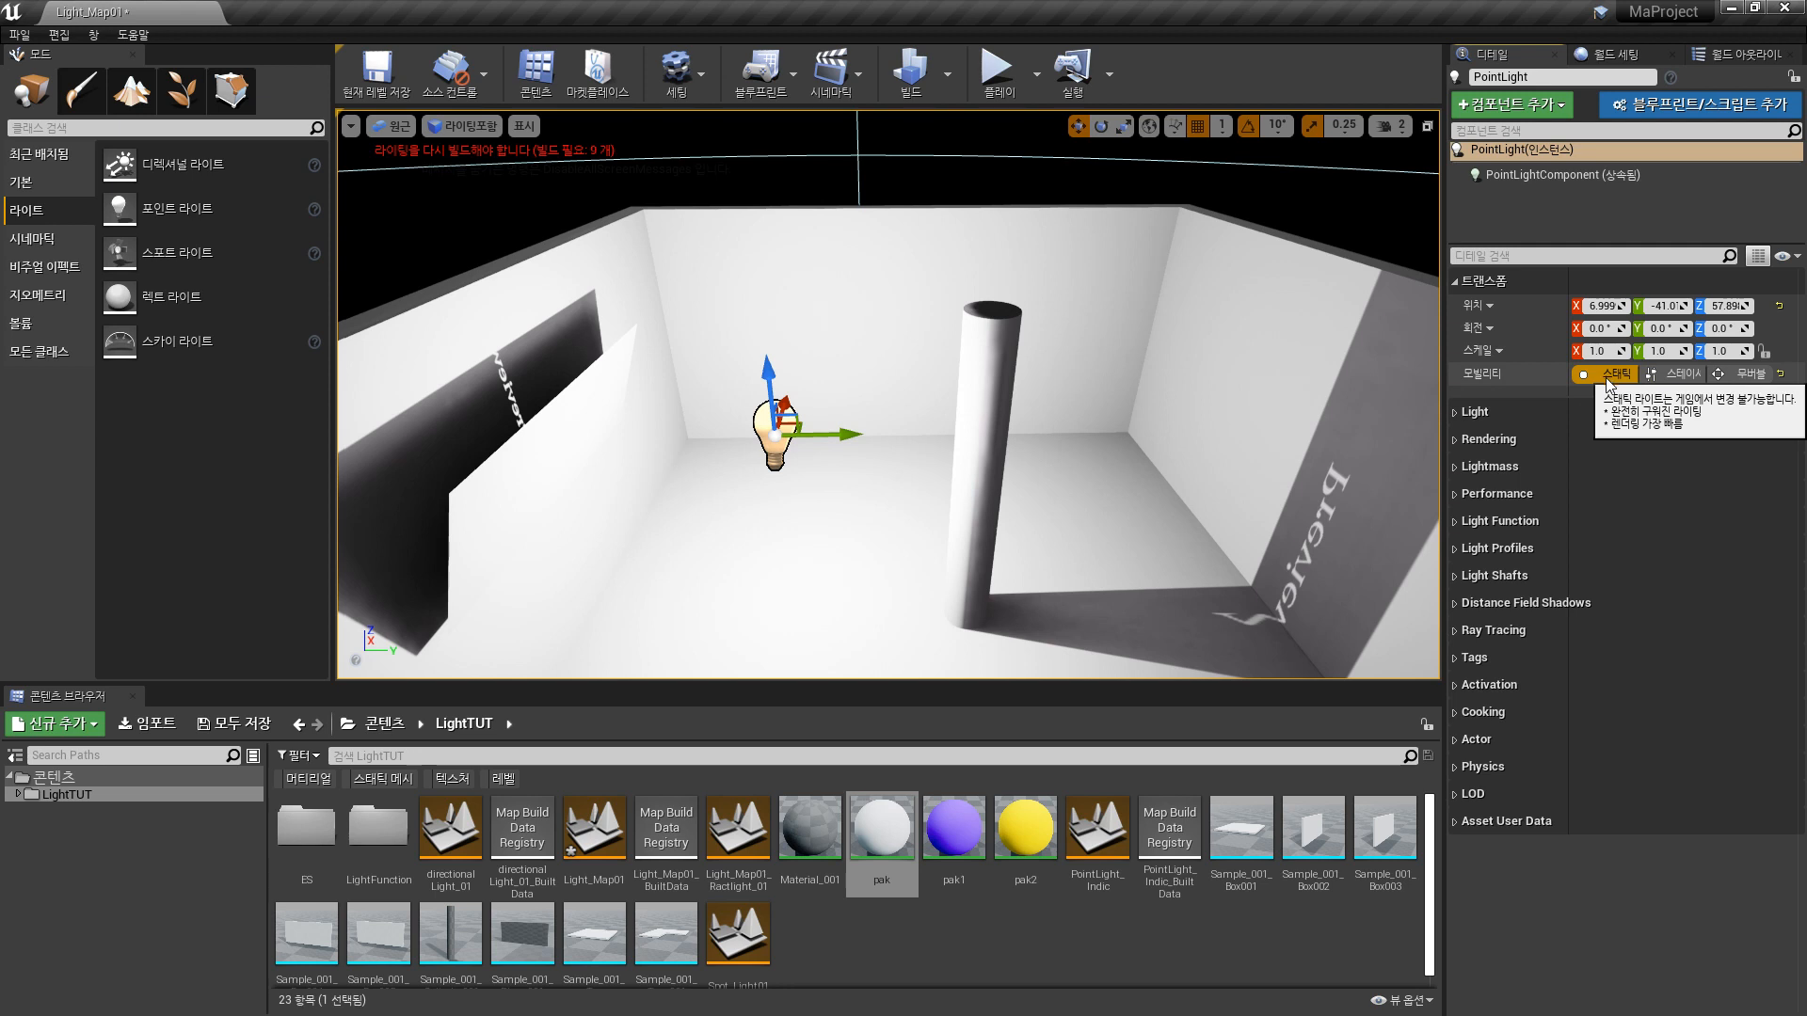
click(1472, 416)
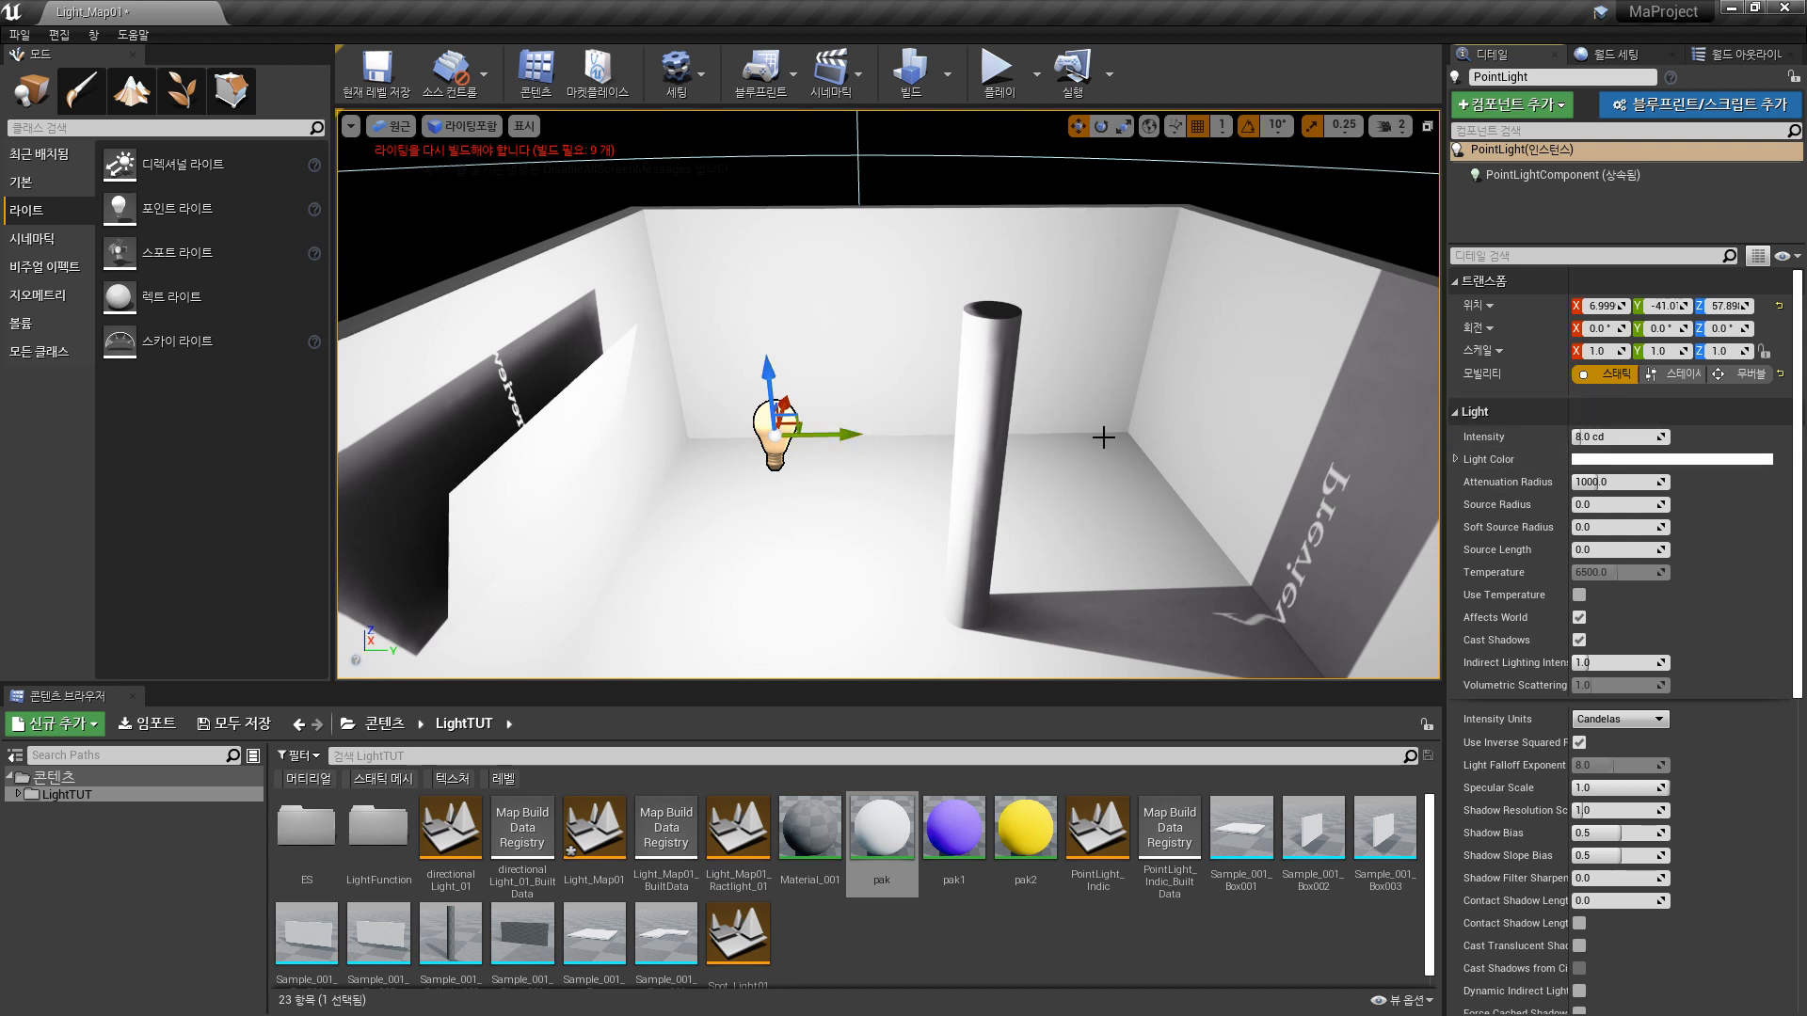
- Compare the cylinder's shadow under Stationary, Movable and Static mobility, ending on Static
mouse_move(1067, 474)
right_down()
mouse_move(997, 494)
mouse_move(1082, 518)
mouse_move(1067, 499)
right_up()
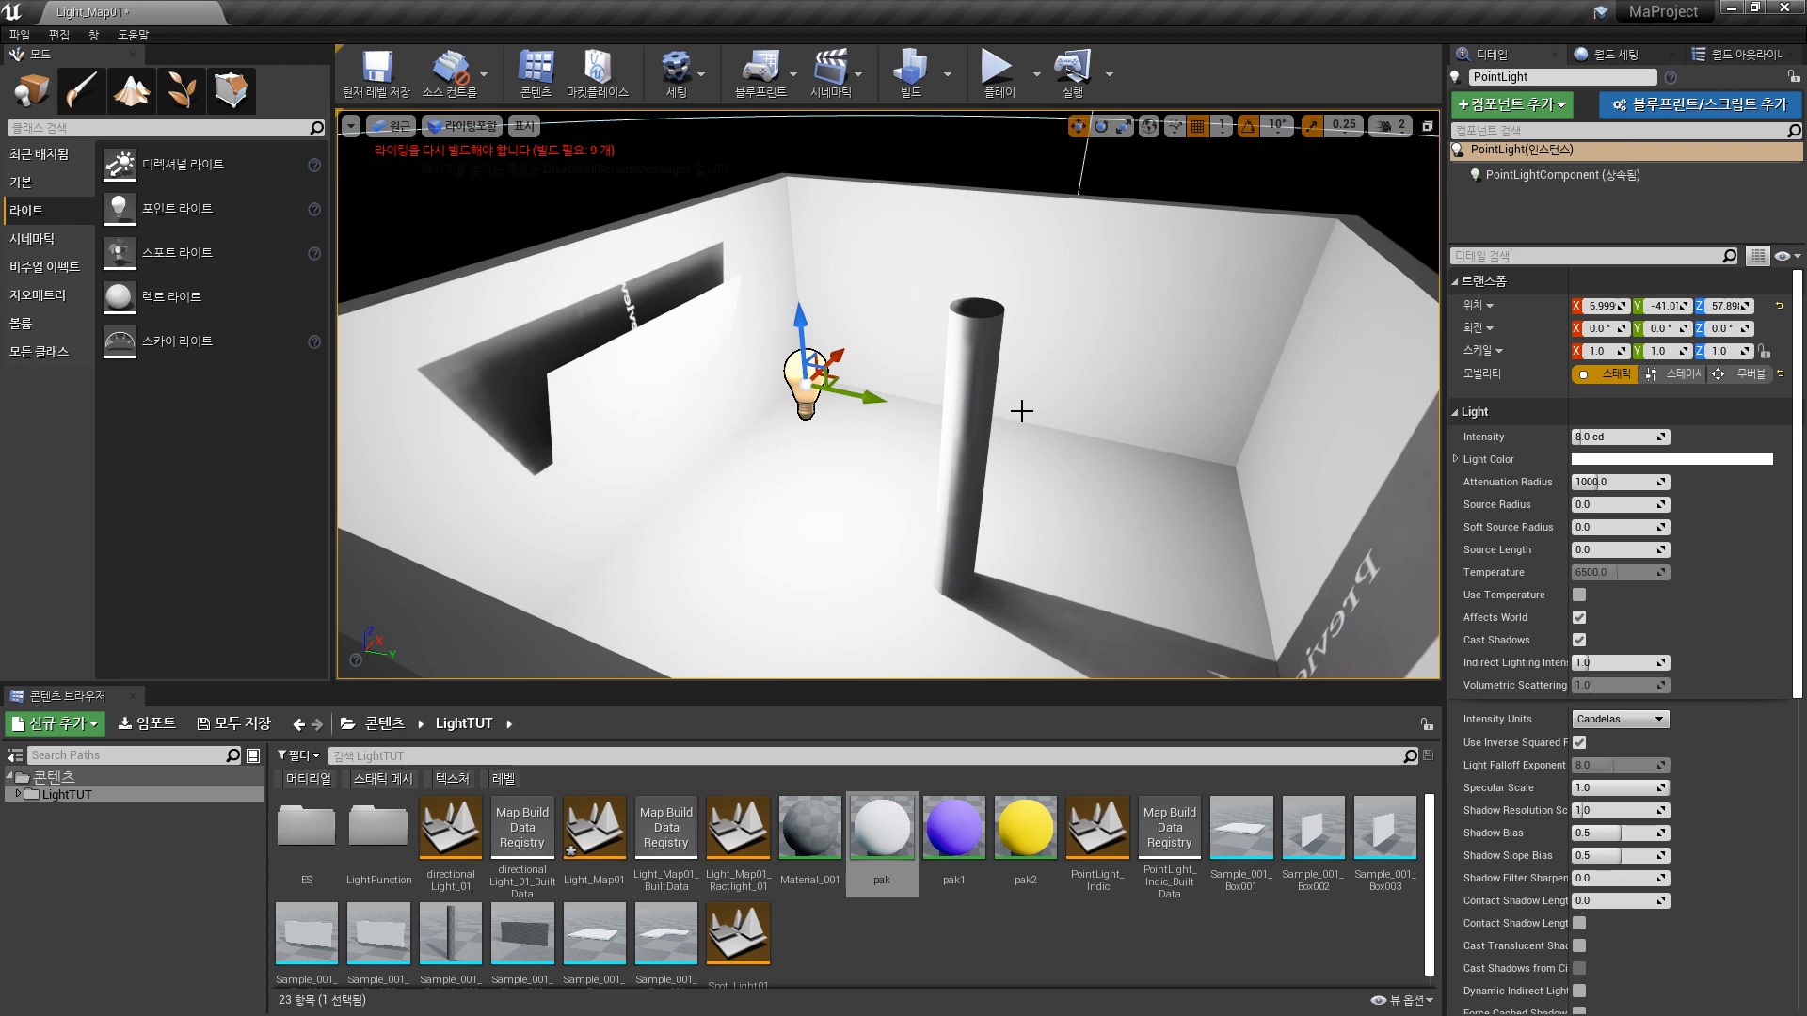
right_drag(1003, 449, 1035, 508)
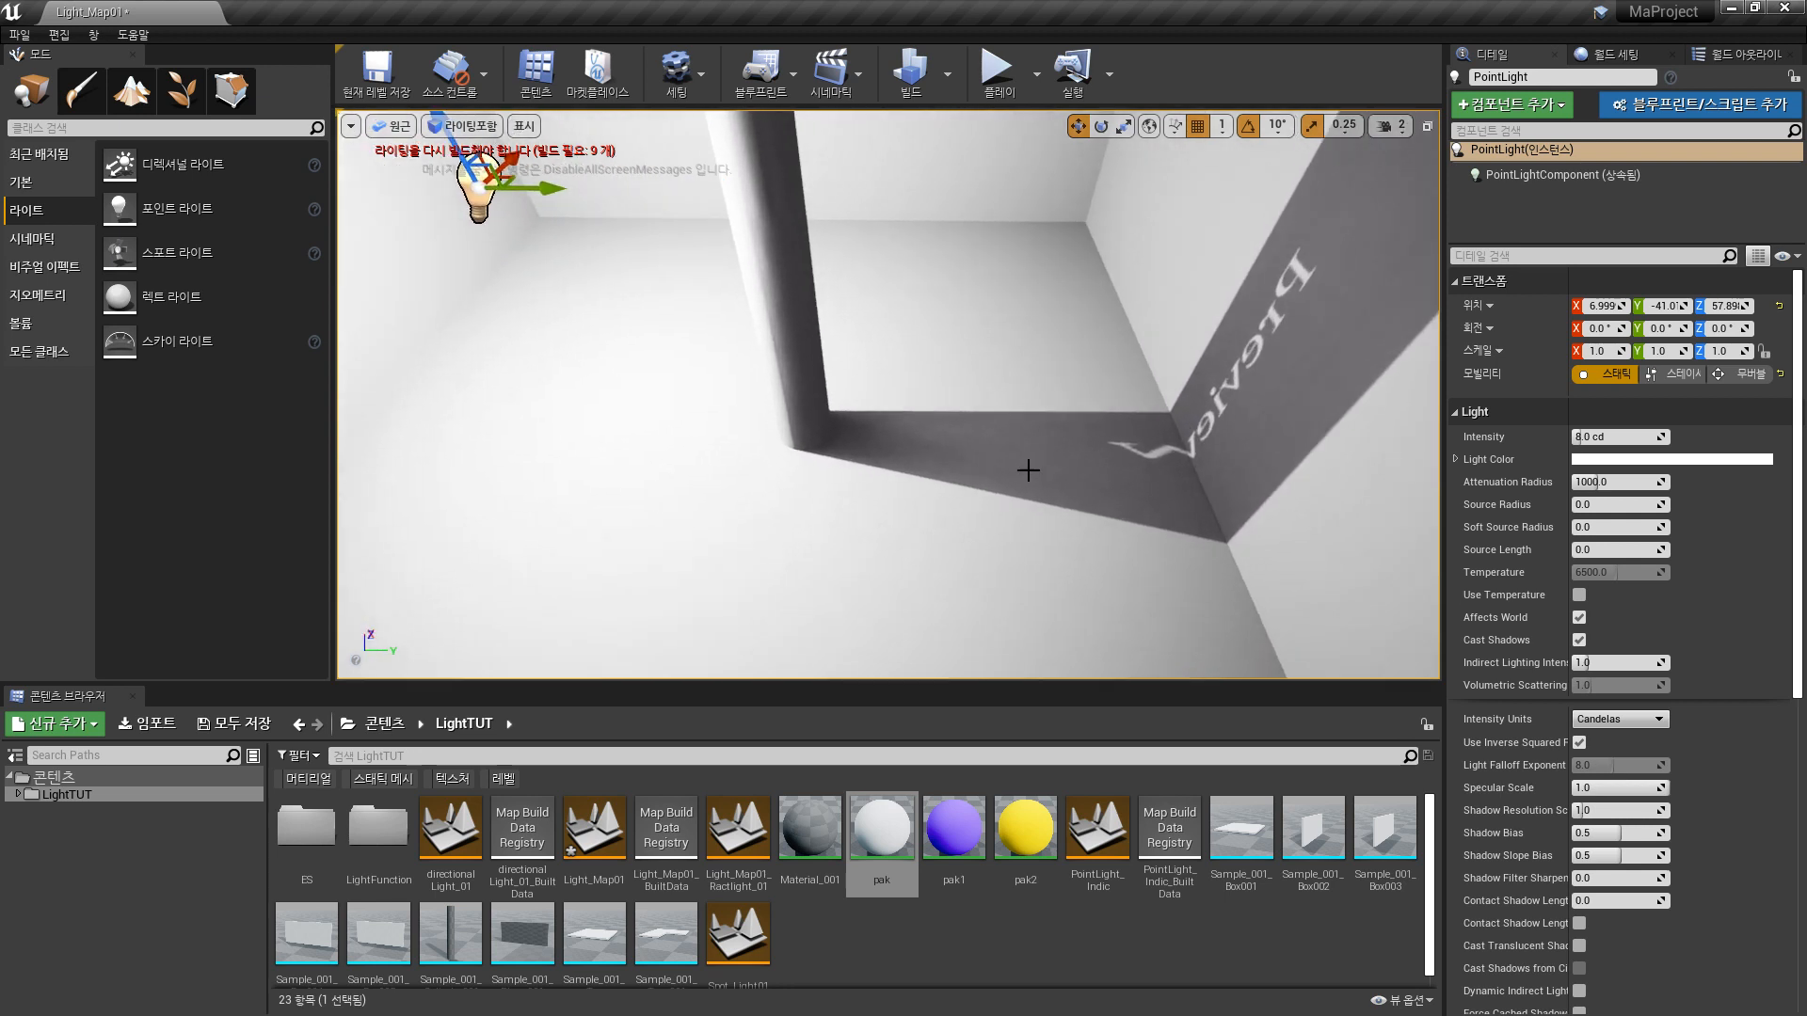
click(1681, 373)
click(1741, 380)
click(1620, 375)
click(1684, 375)
click(1747, 377)
click(1615, 374)
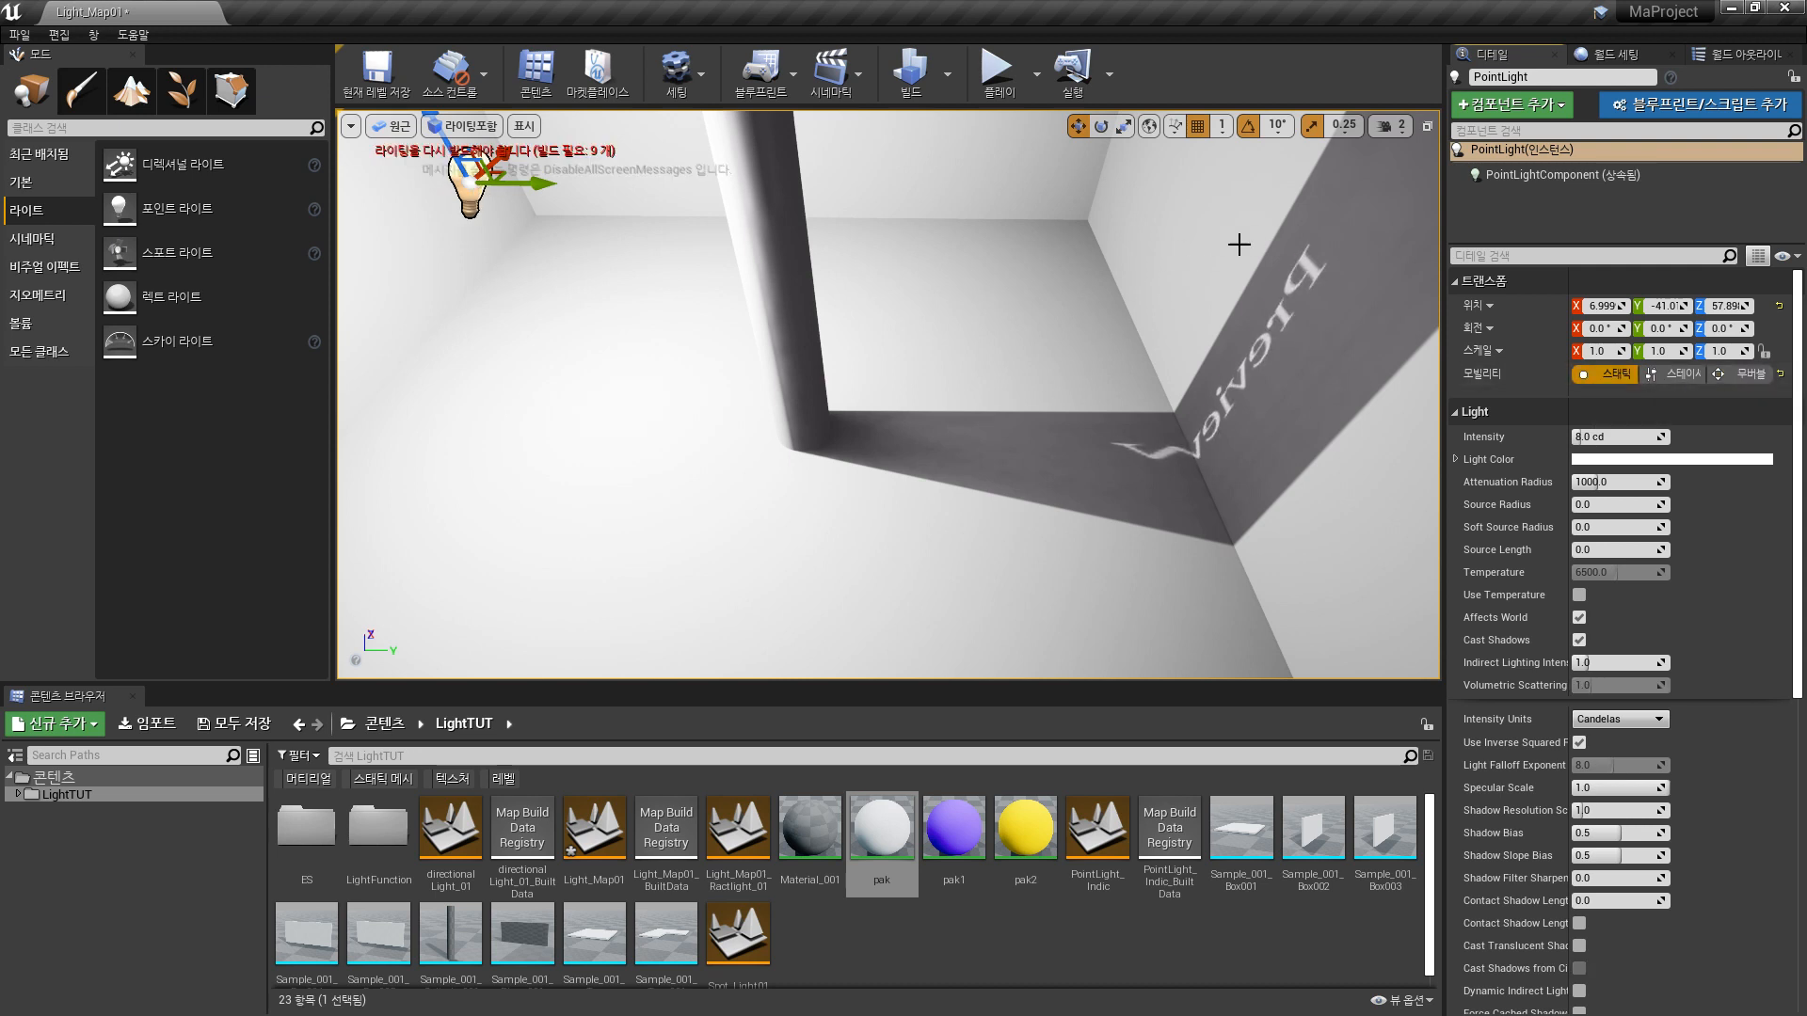
click(1682, 375)
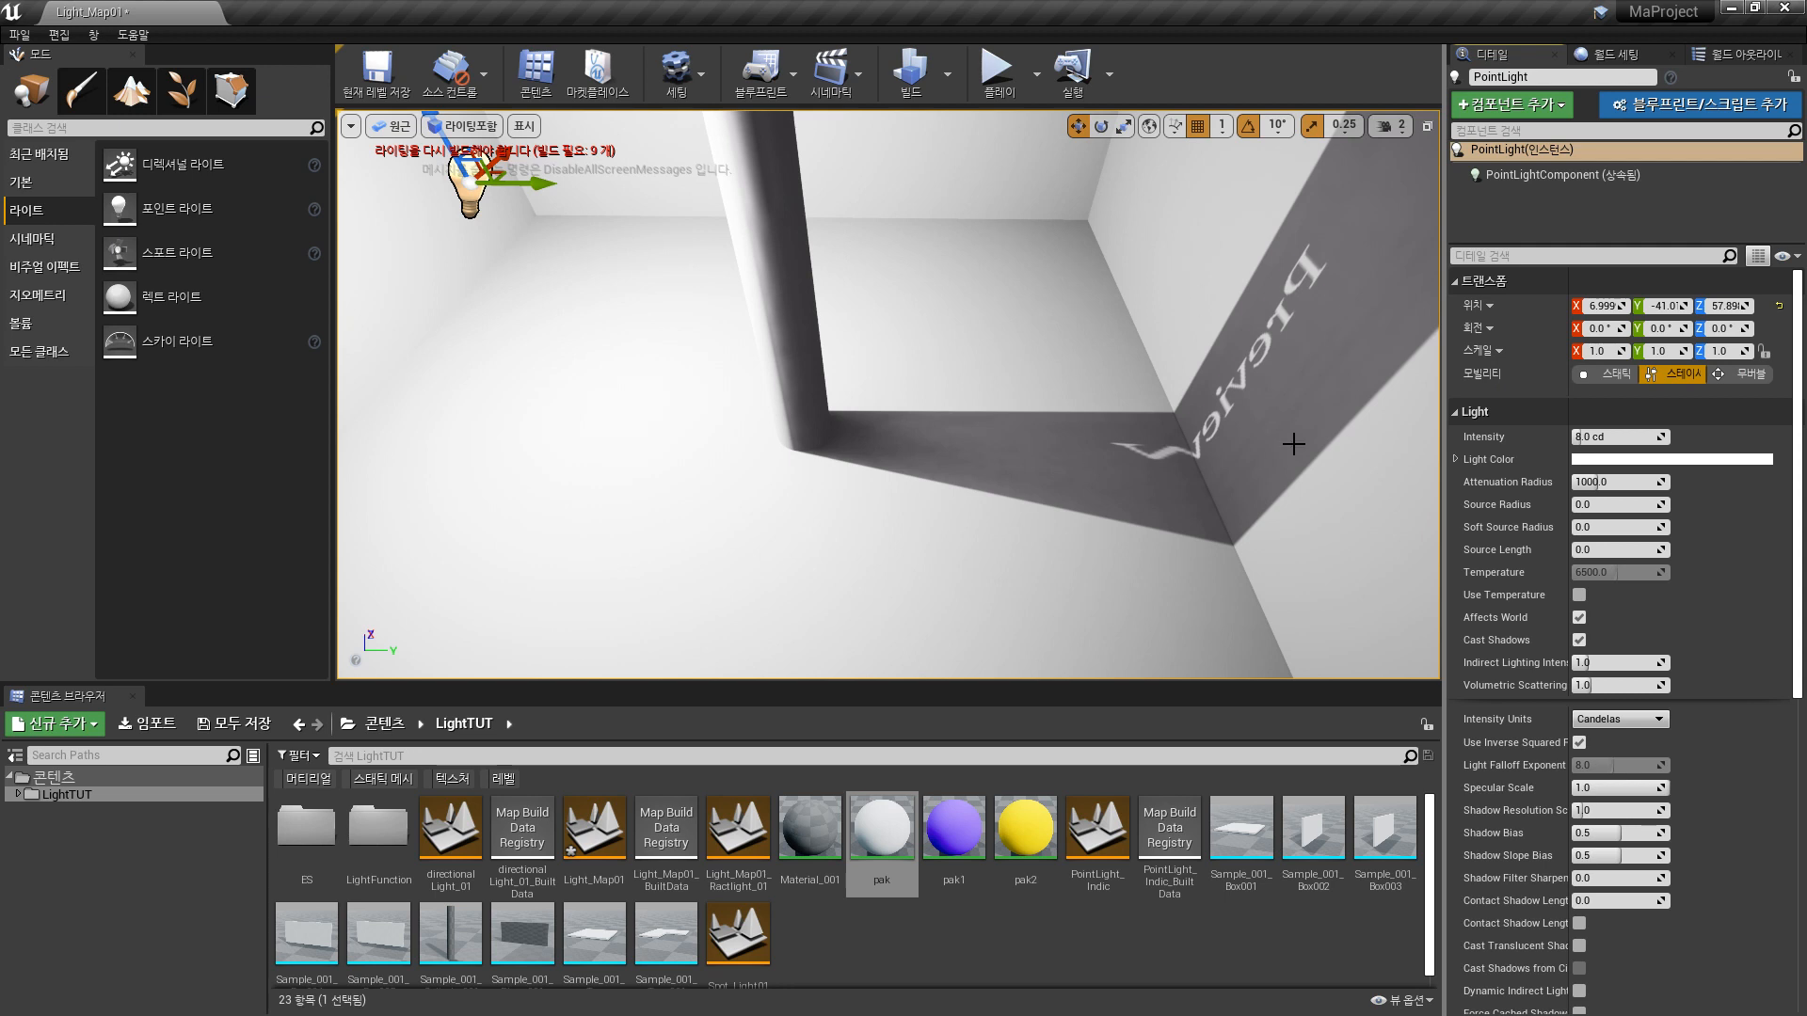
click(1744, 374)
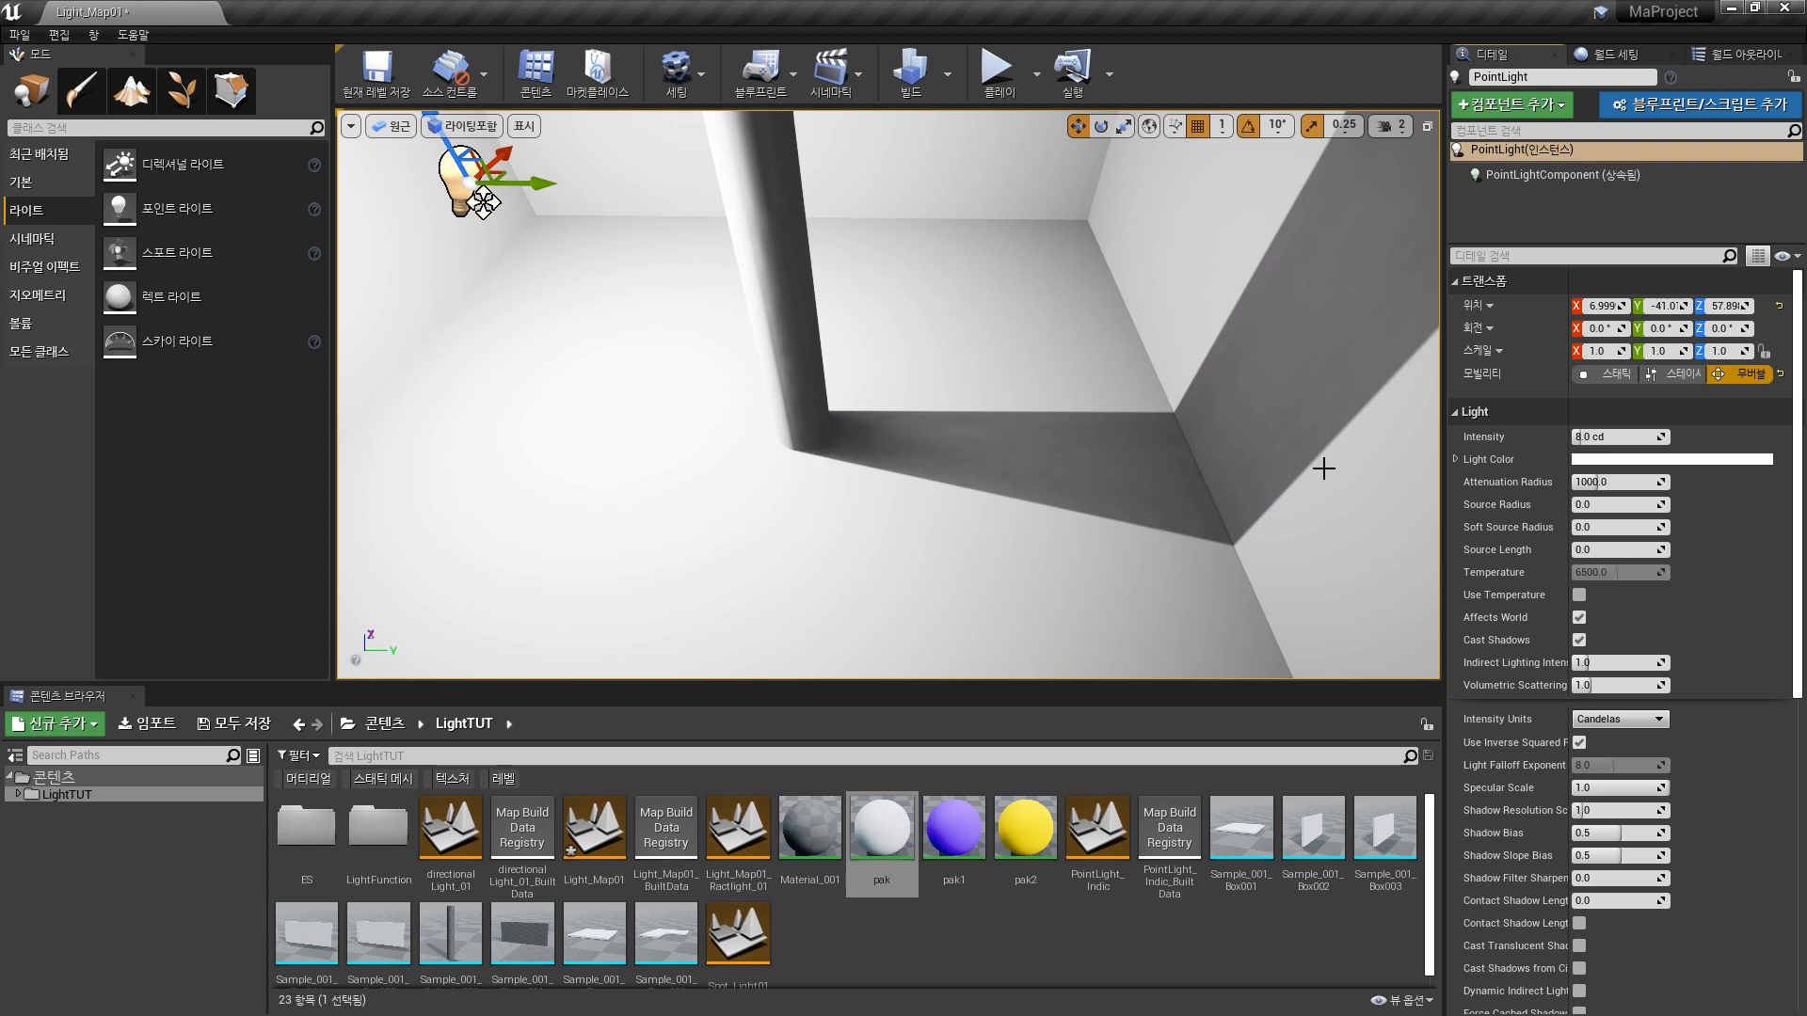
click(1611, 374)
right_drag(1074, 452, 885, 365)
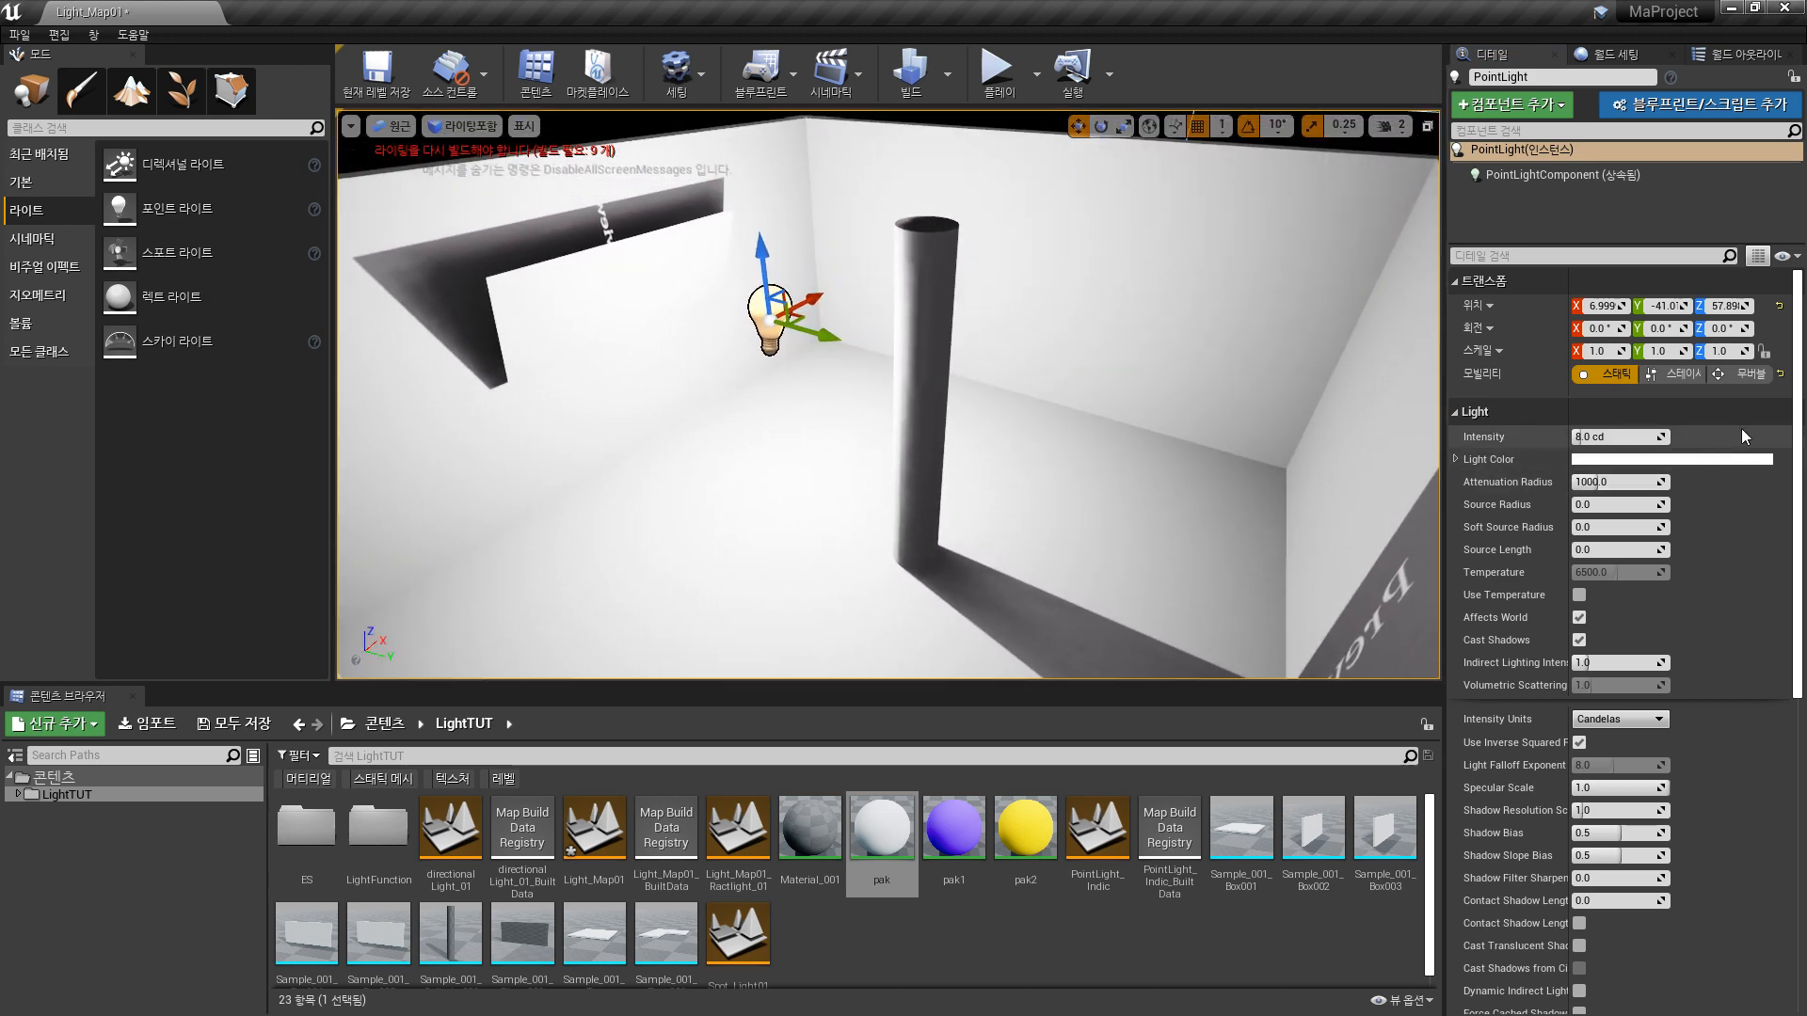
- Set the point light's intensity to 0 cd
mouse_move(1798, 373)
mouse_down()
mouse_move(1799, 415)
mouse_move(1799, 380)
mouse_up()
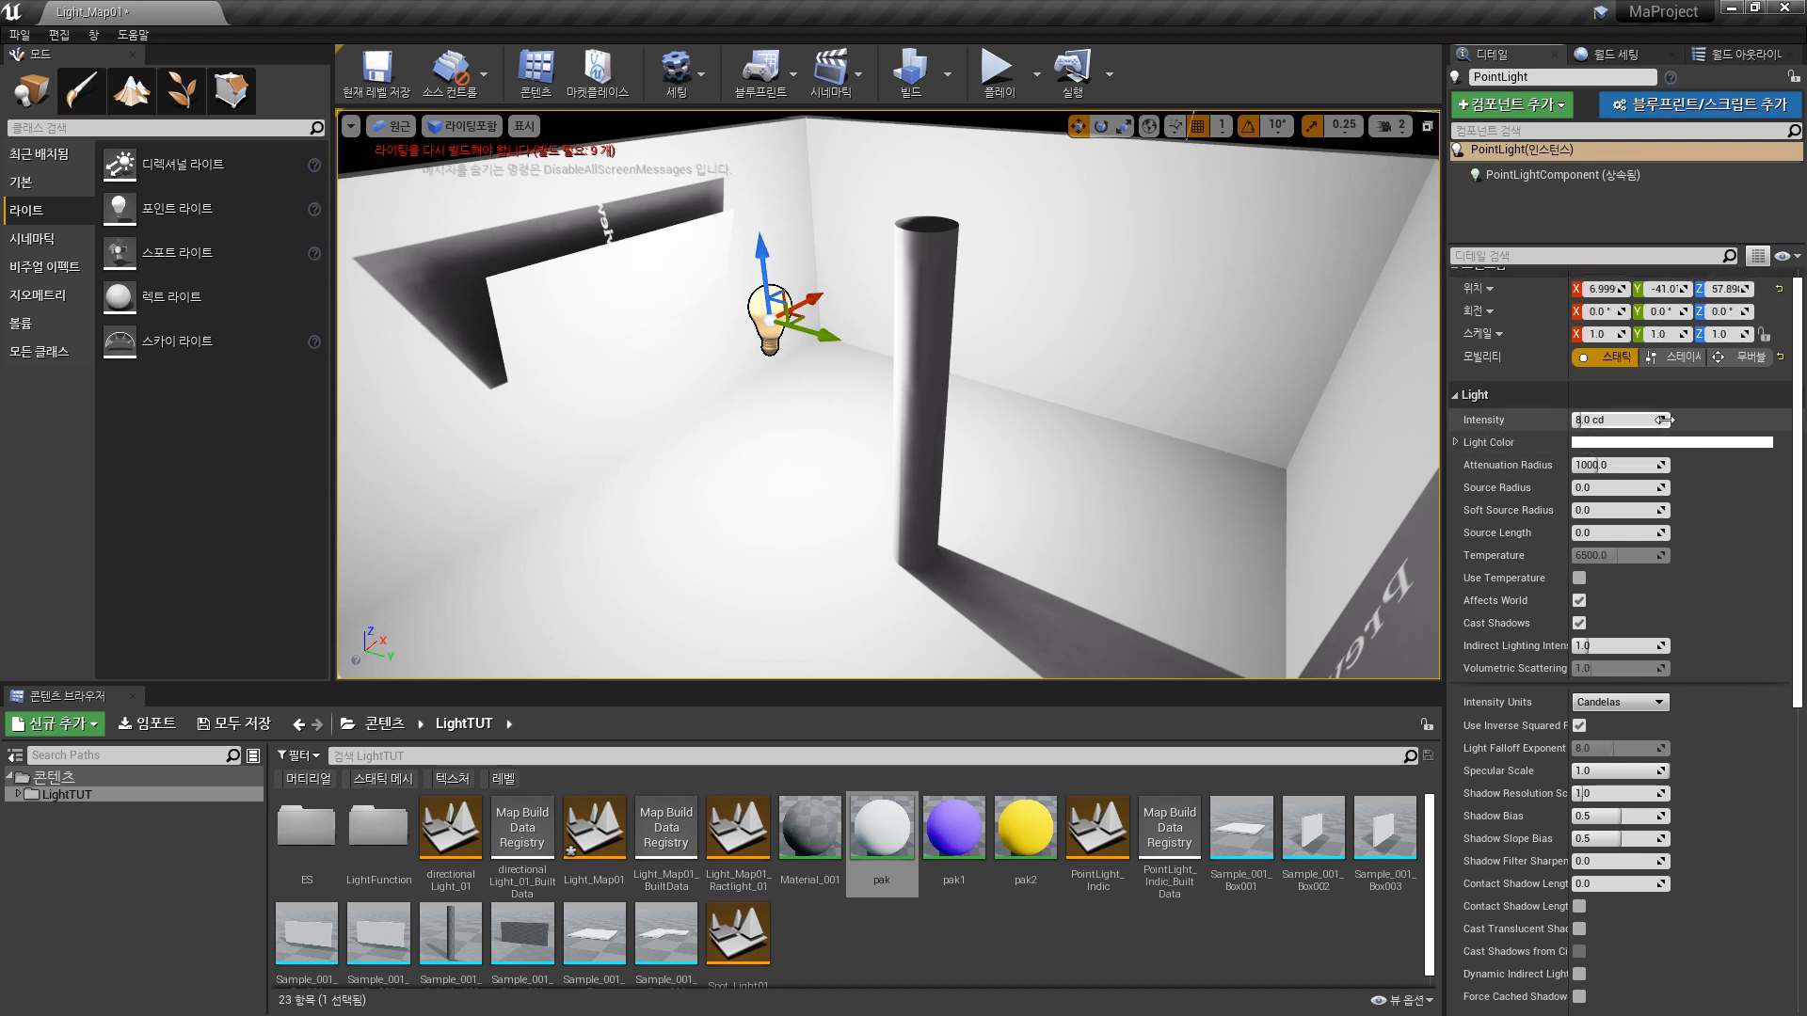
mouse_move(1664, 420)
mouse_down()
mouse_move(1600, 420)
mouse_move(1656, 419)
mouse_move(1655, 447)
mouse_up()
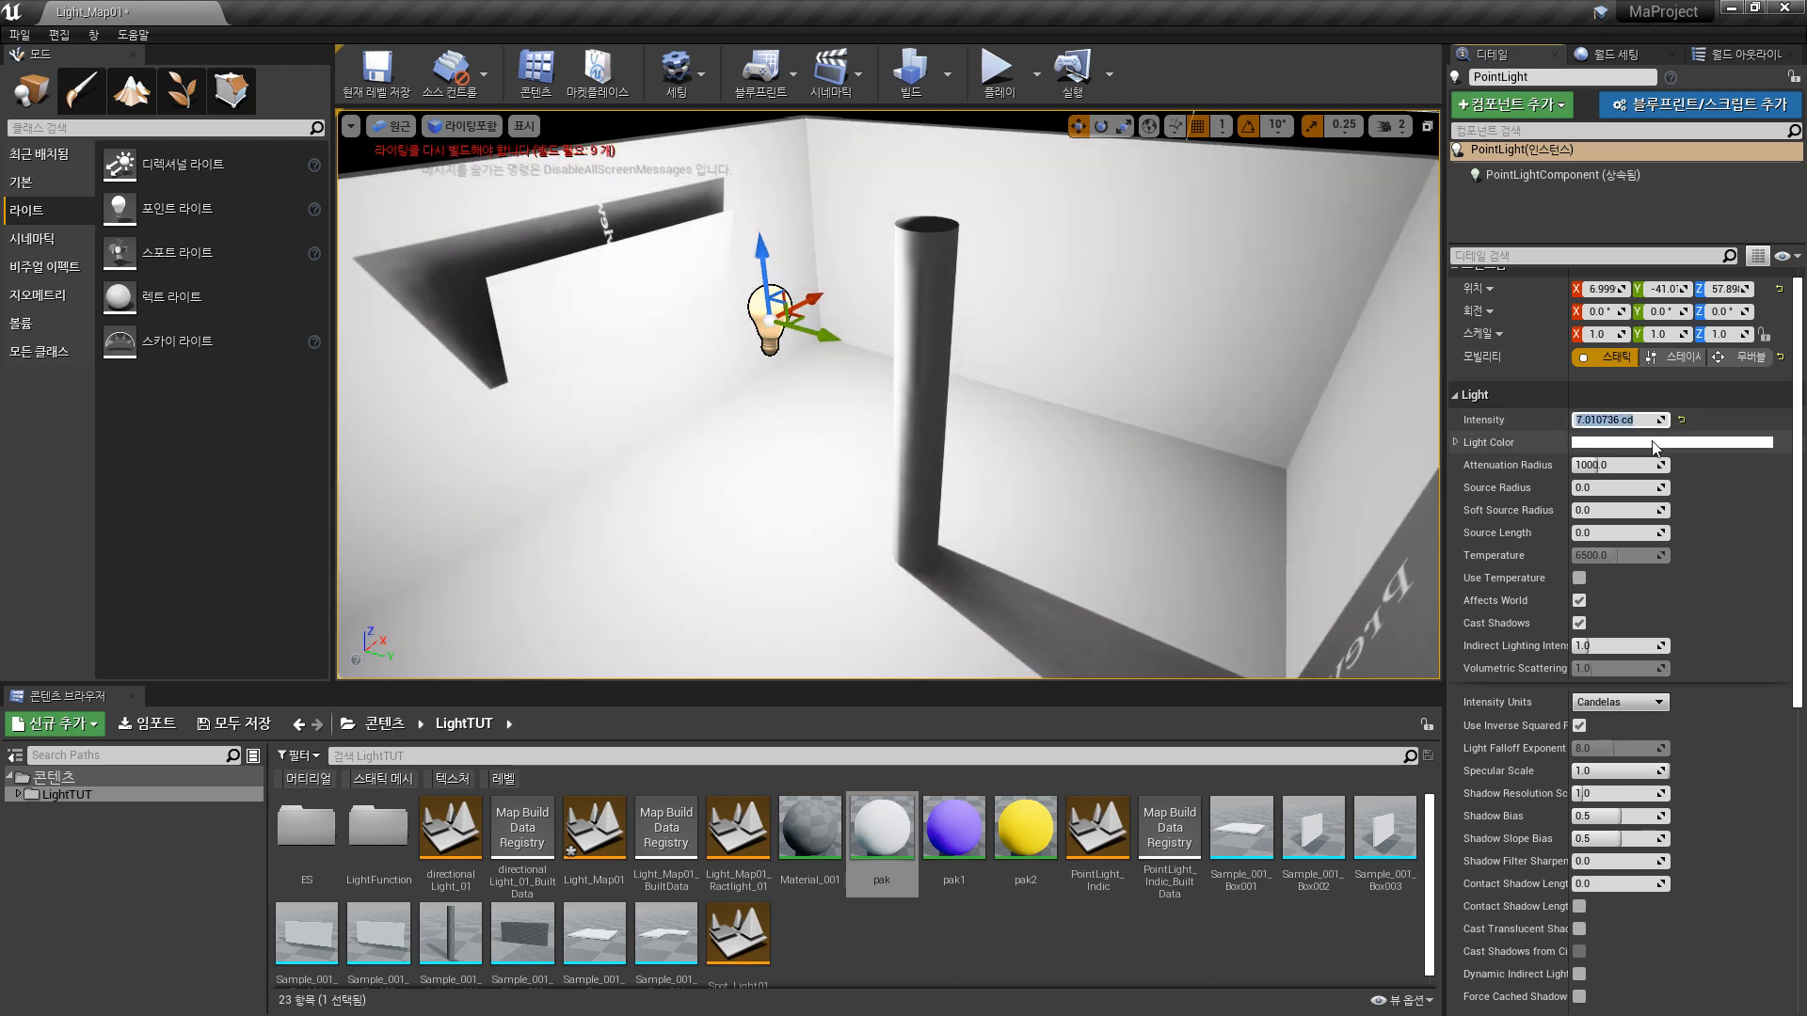
text(0)
key(Return)
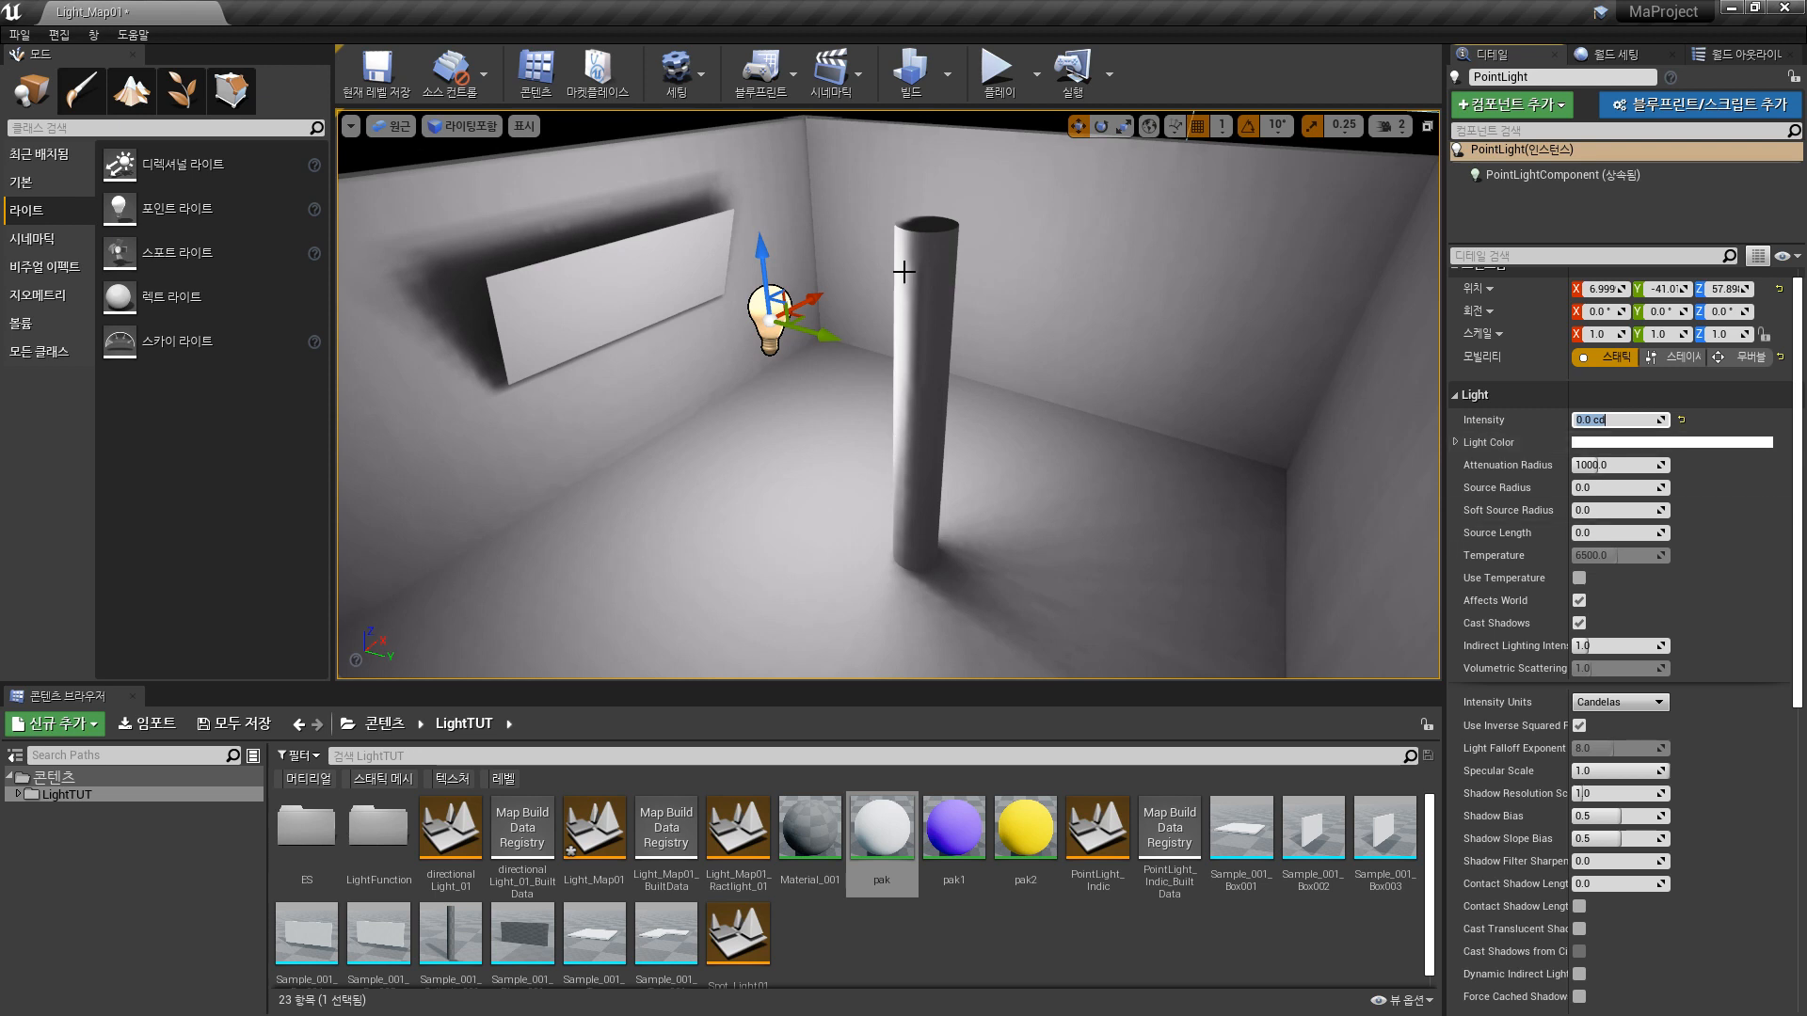
alt+drag(943, 534, 1000, 551)
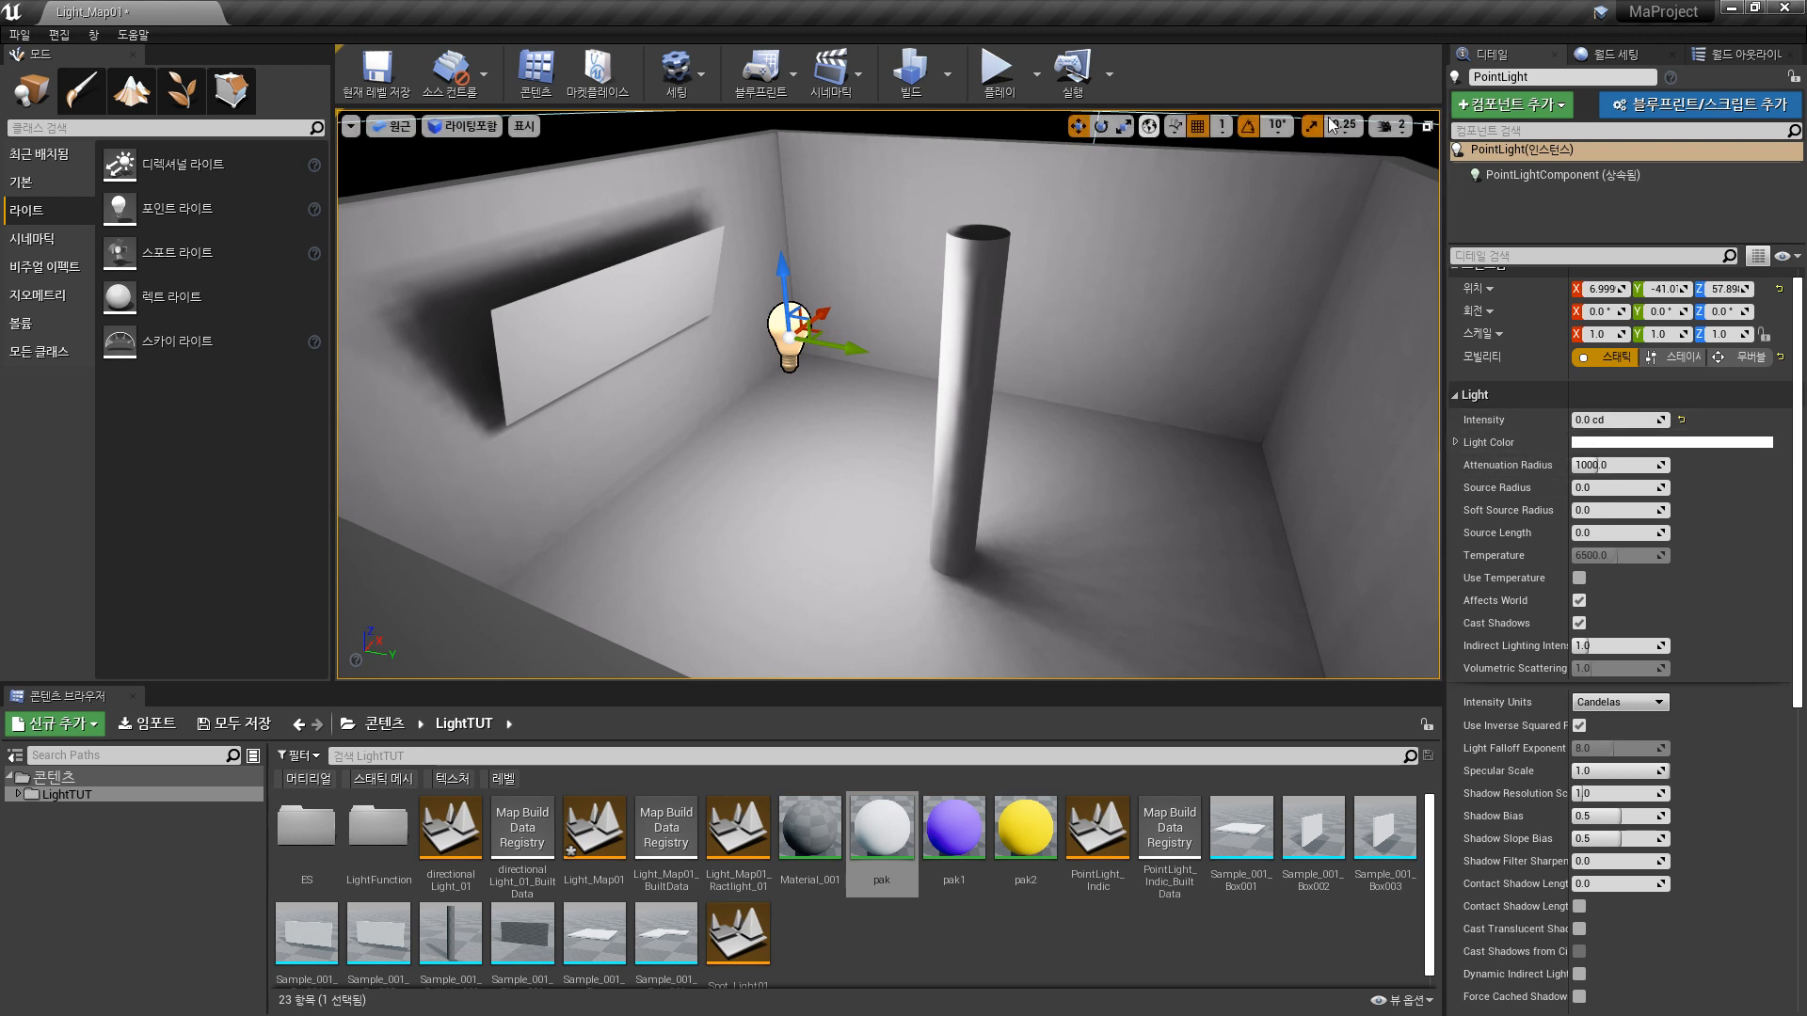
- Enable Force No Precomputed Lighting in the level's Lightmass world settings and acknowledge the message
click(1615, 54)
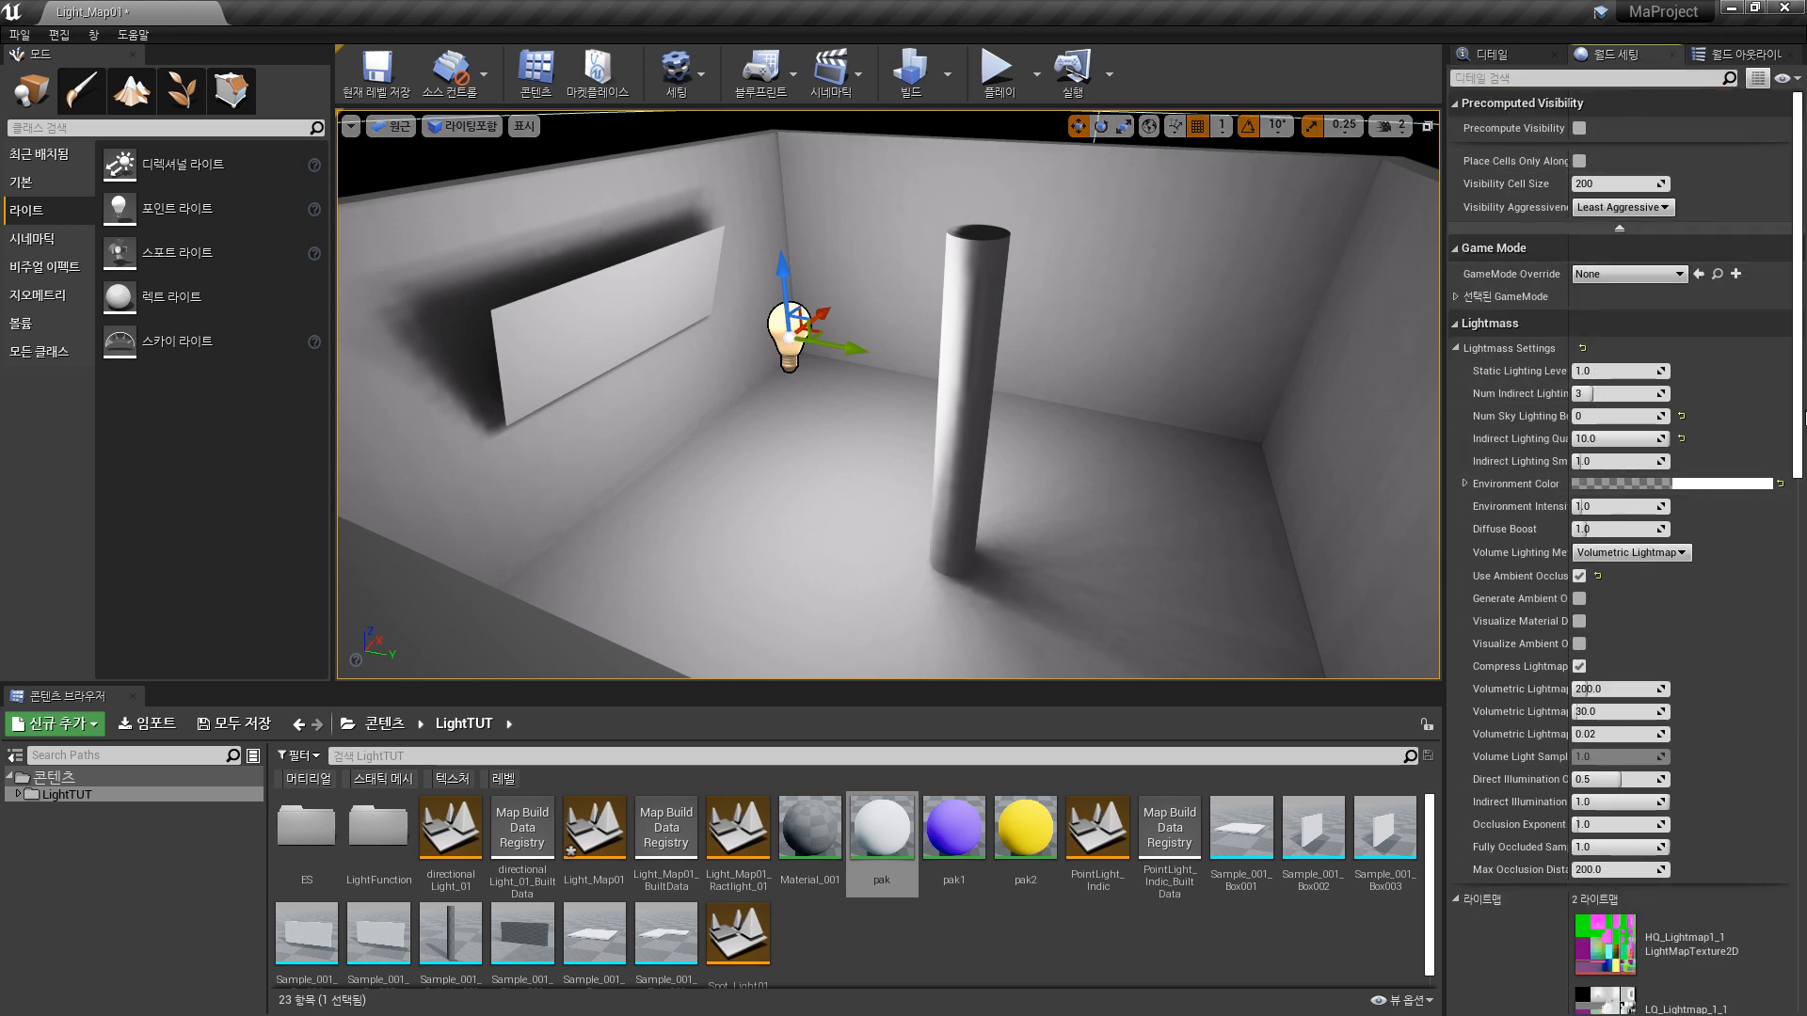
scroll(1685, 465, down, 5)
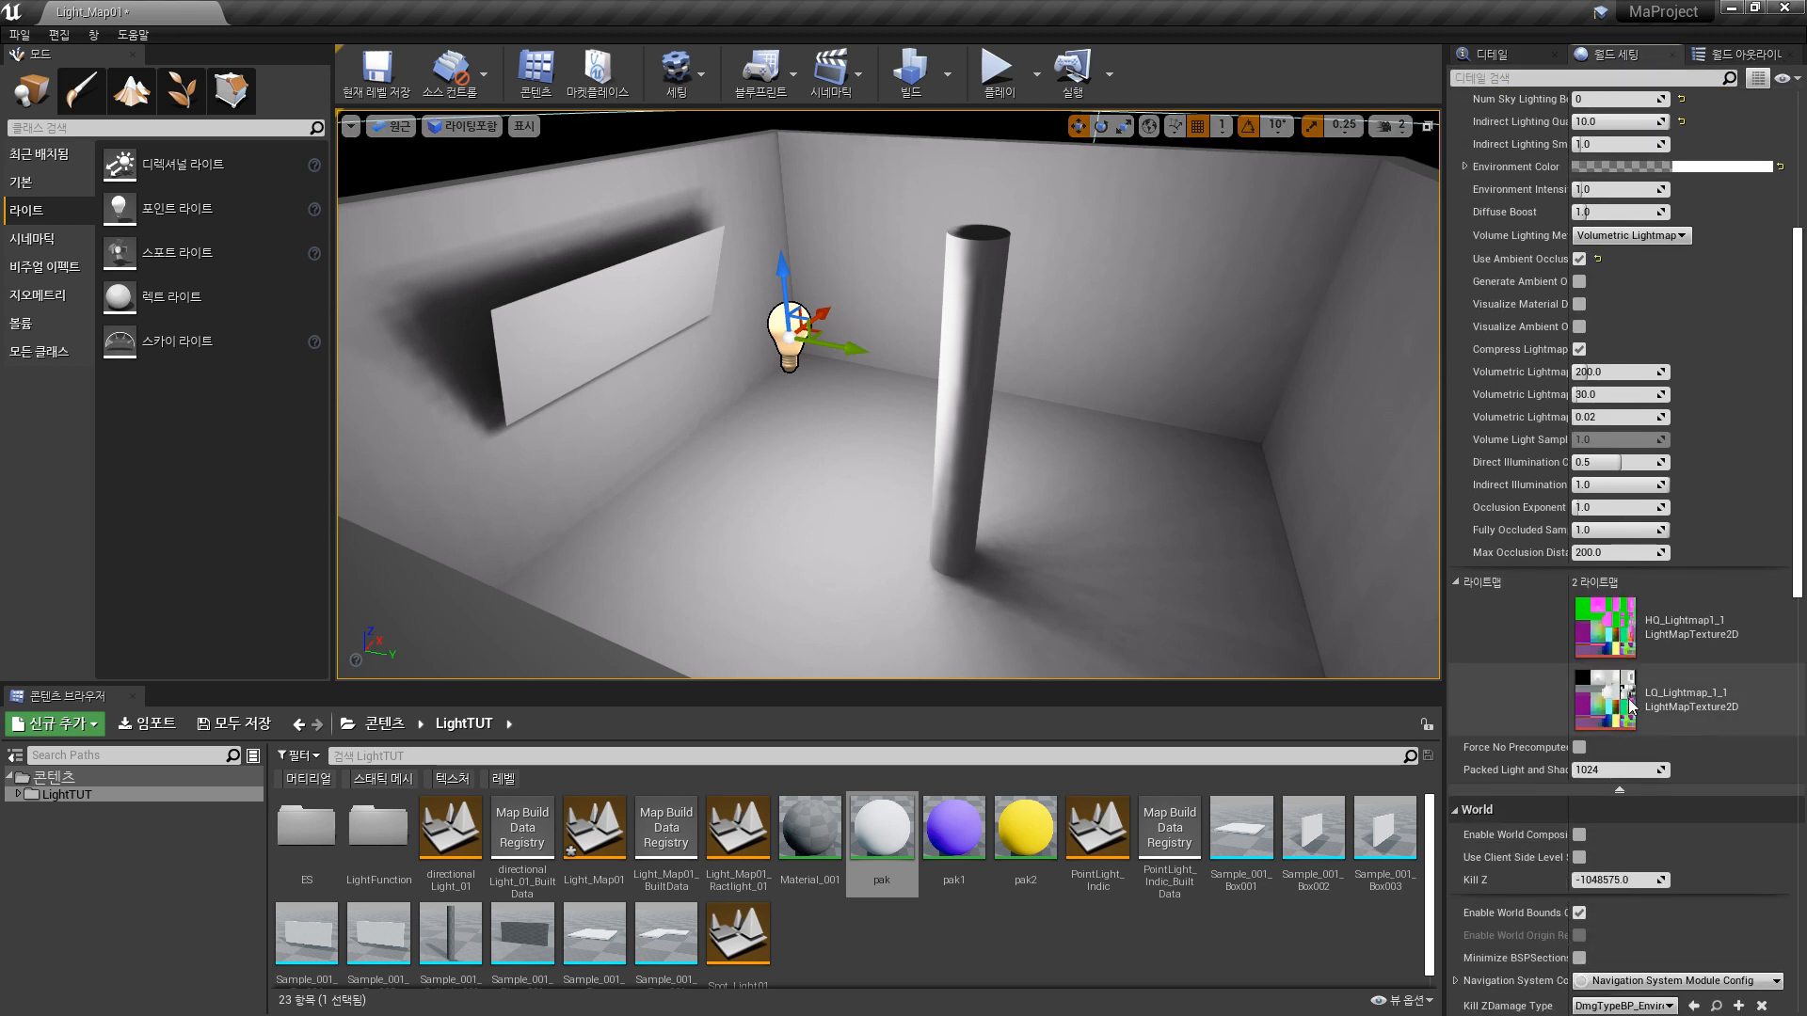
scroll(1628, 698, down, 1)
scroll(1596, 781, down, 1)
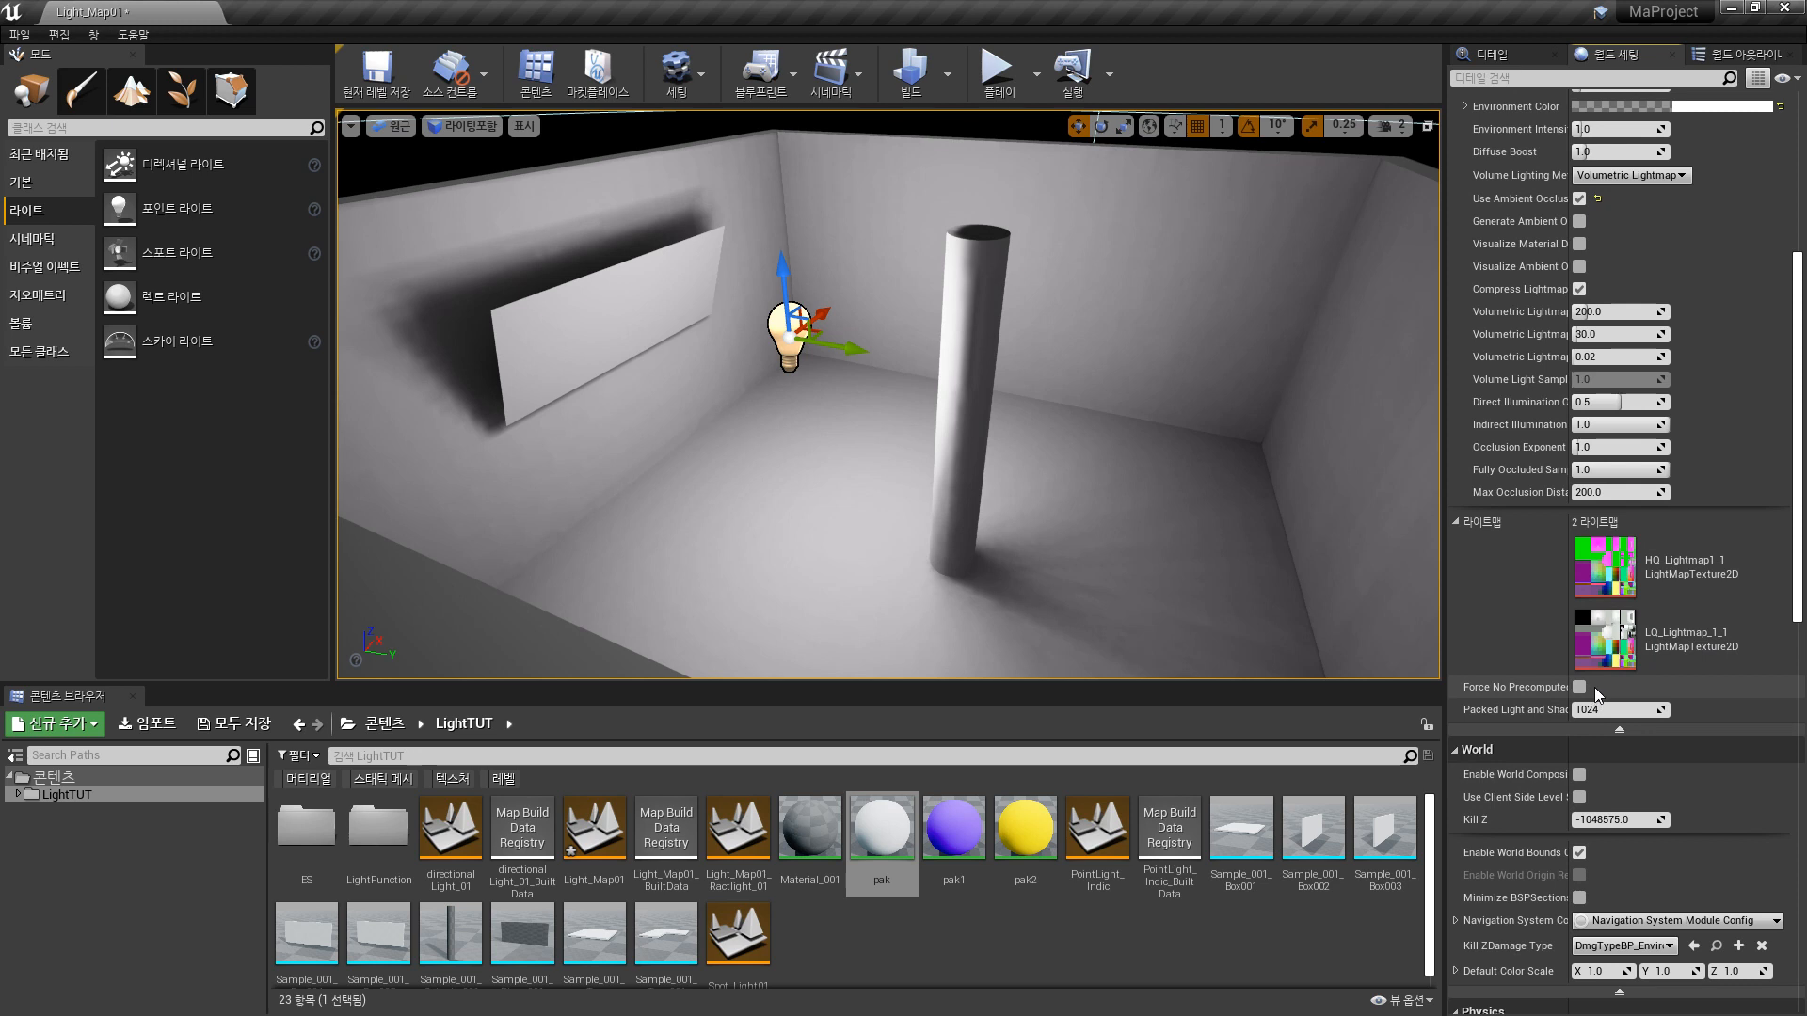
scroll(1506, 546, up, 6)
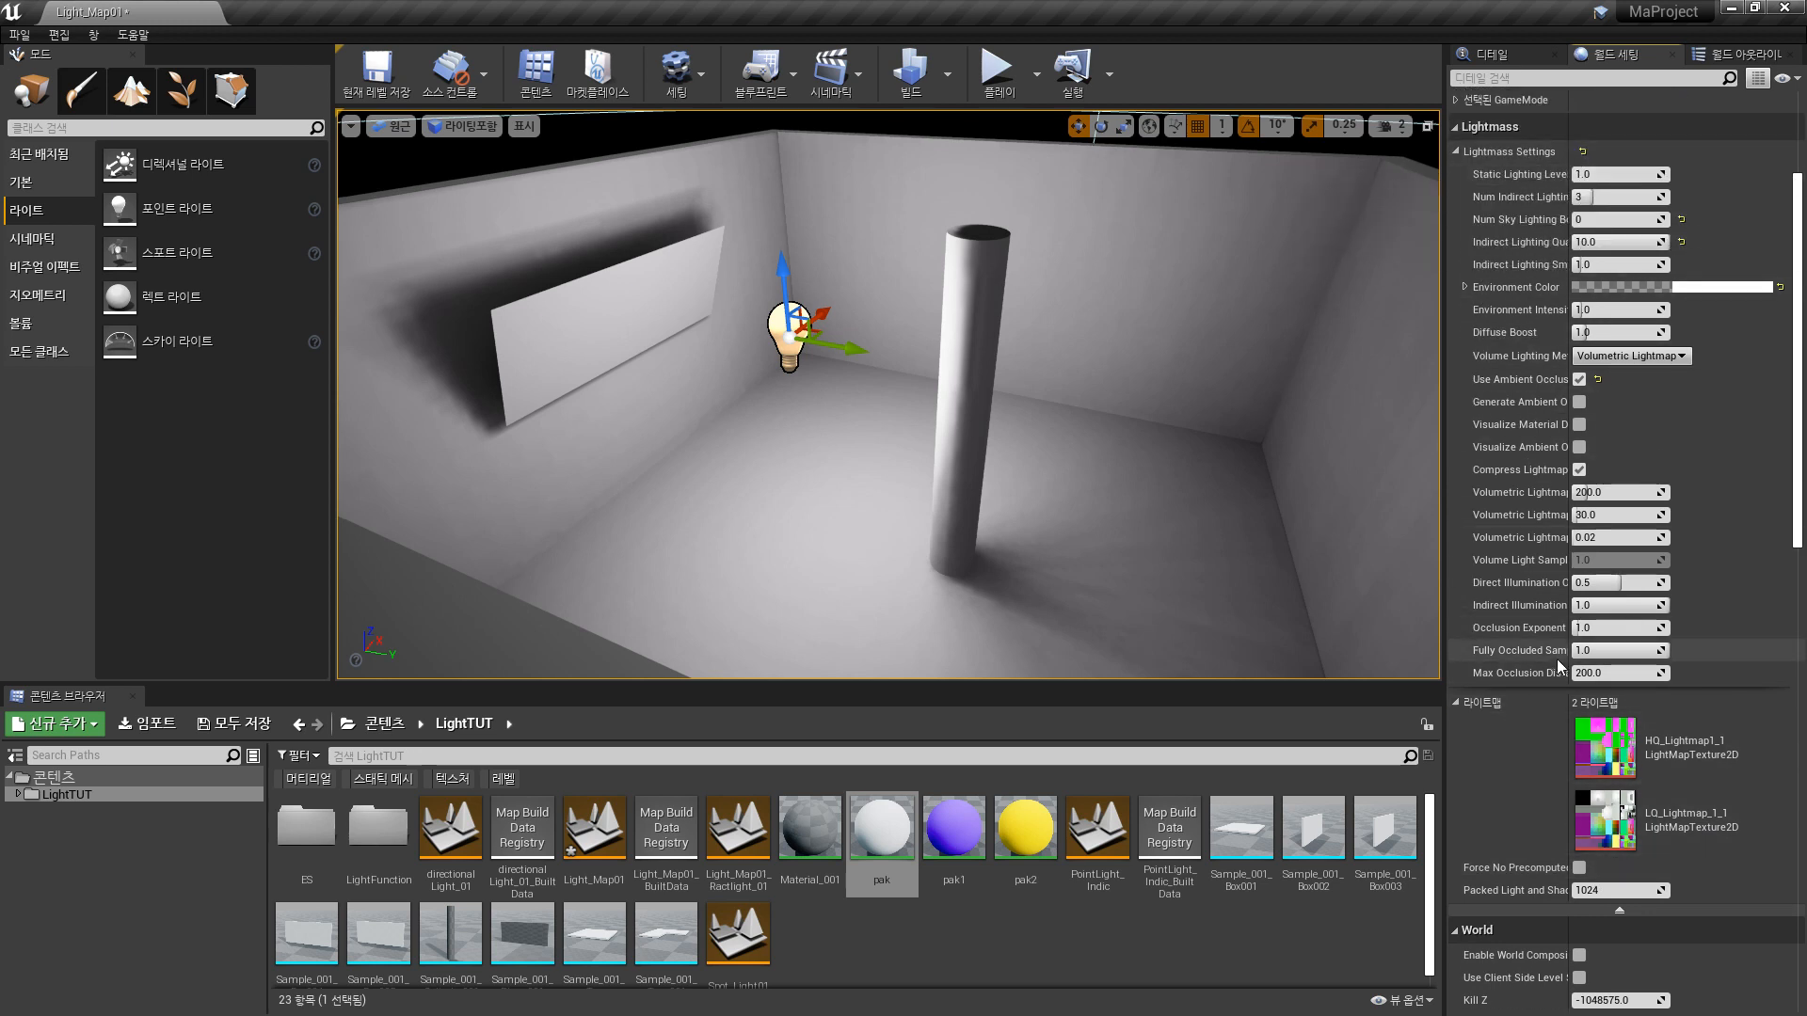
scroll(1534, 664, down, 2)
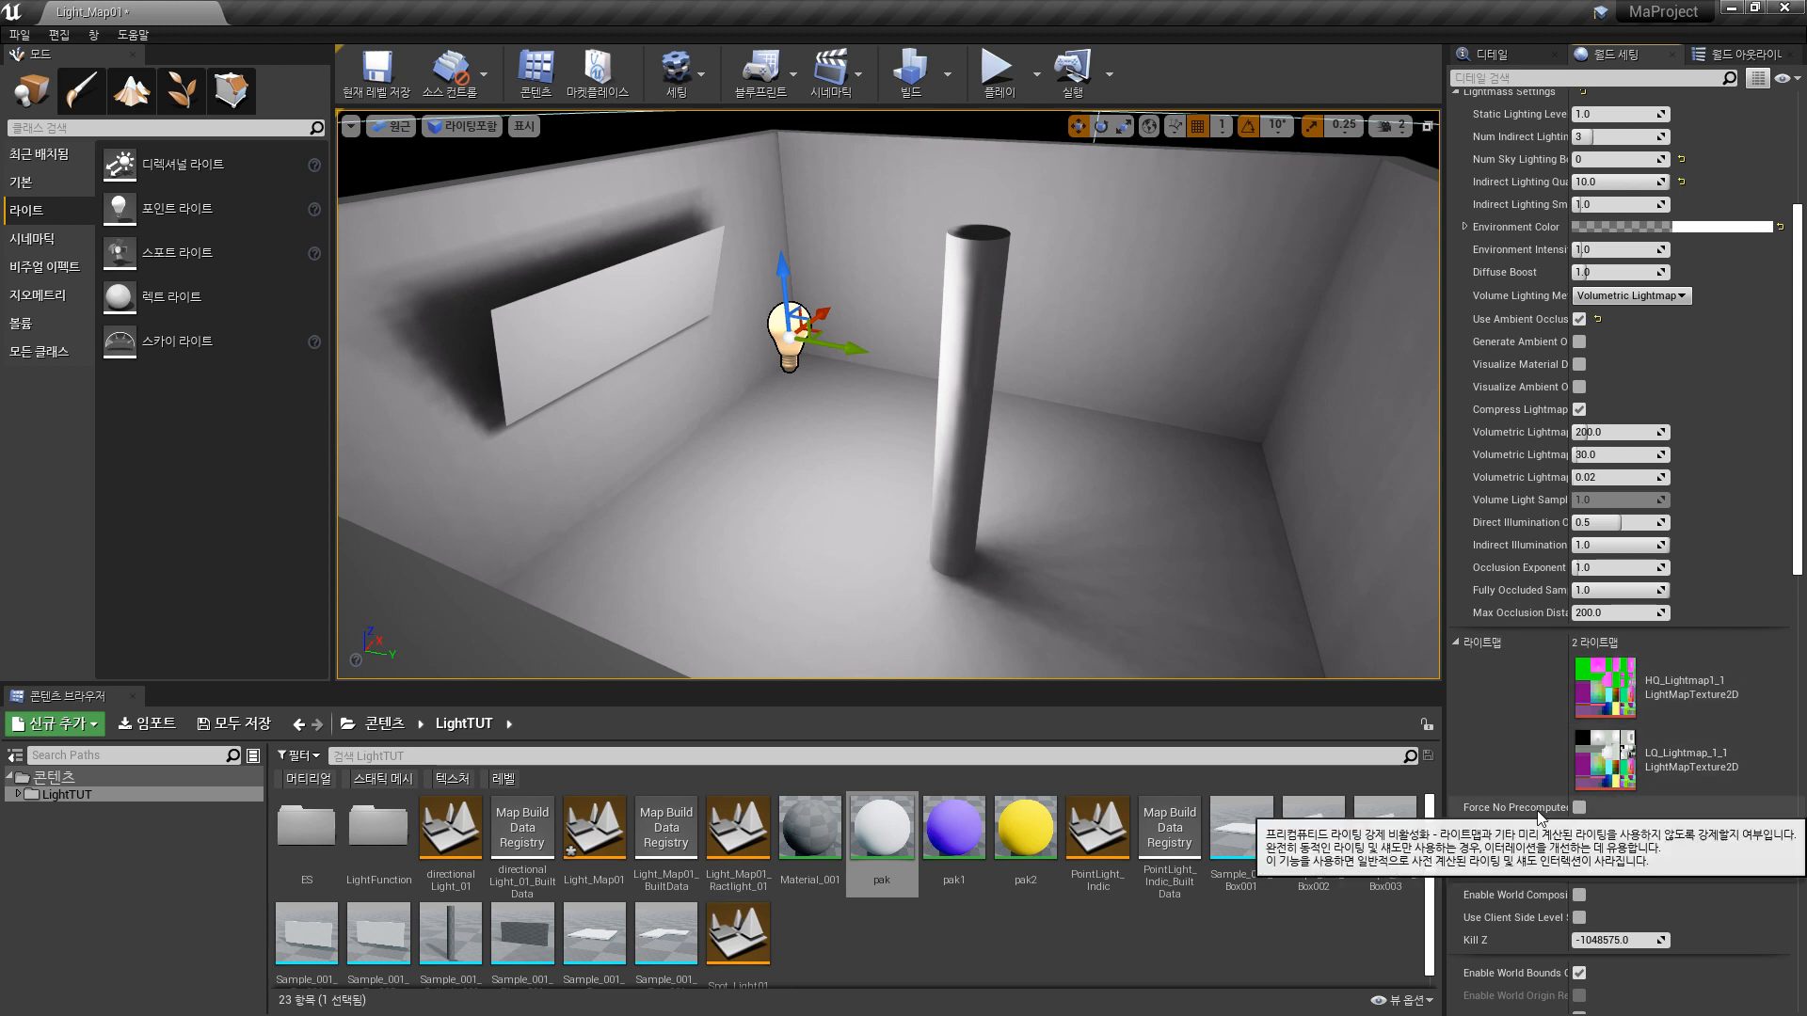
click(1584, 811)
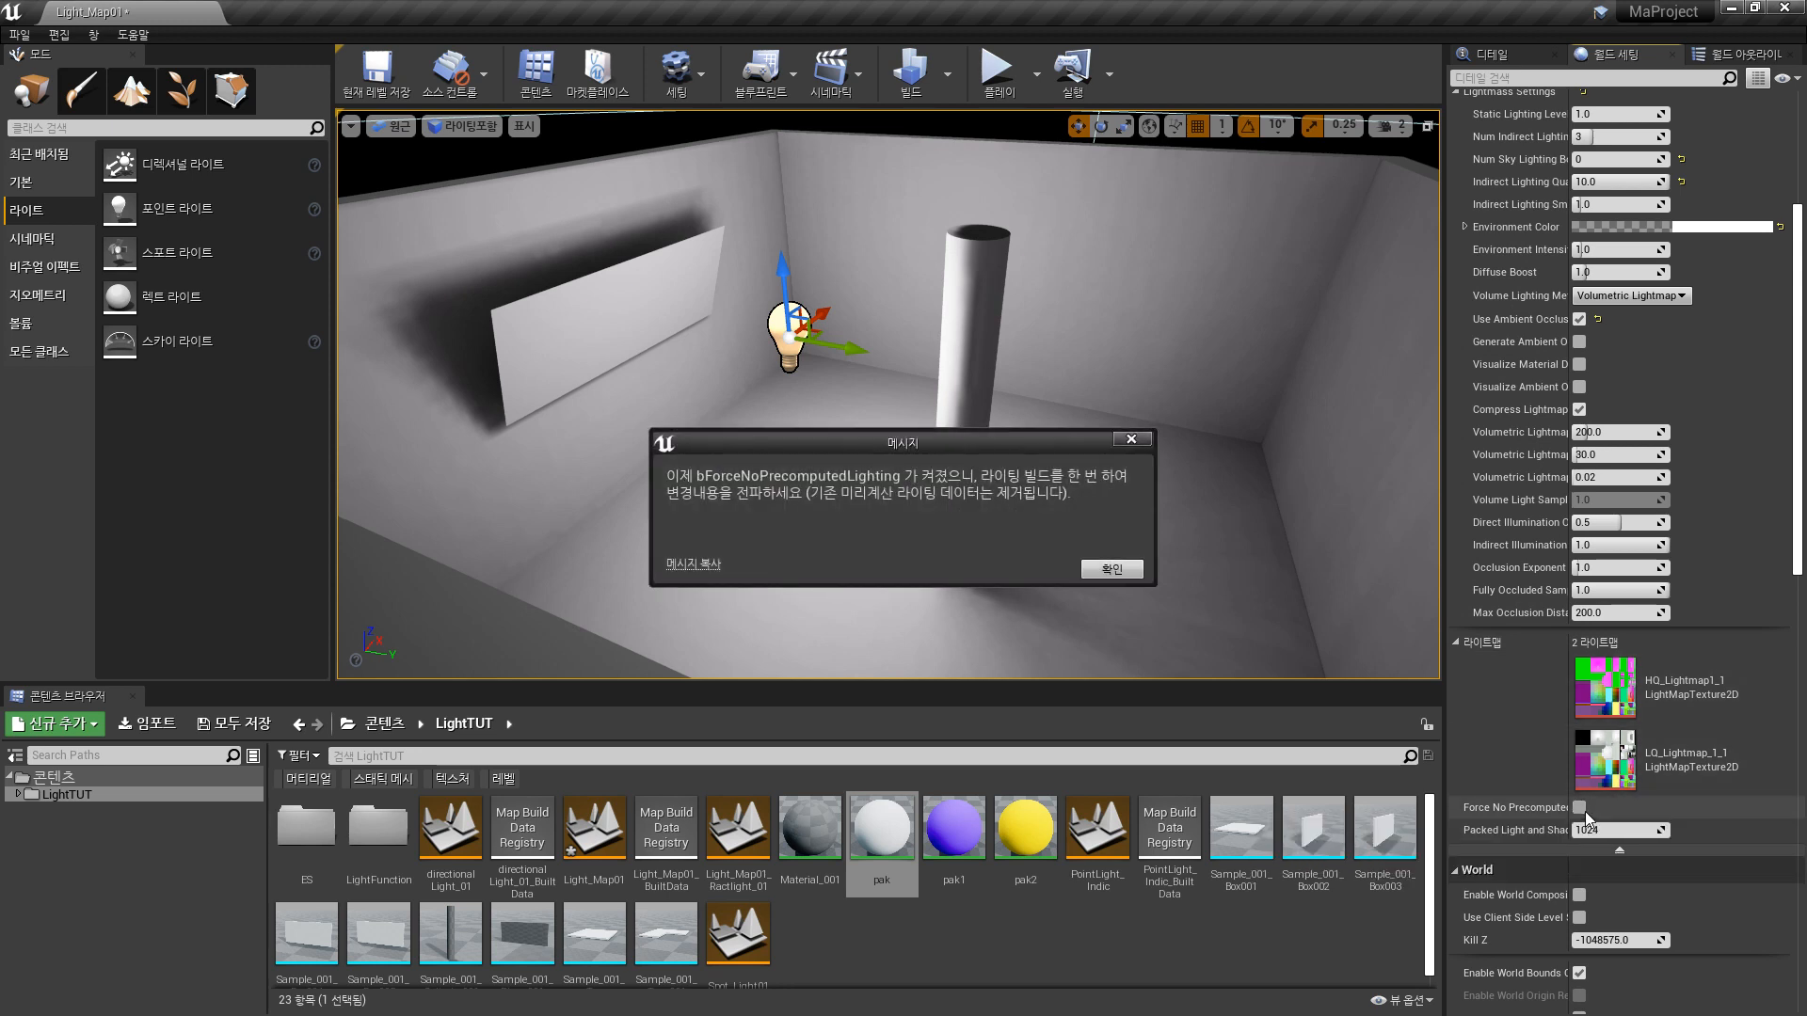
click(1111, 569)
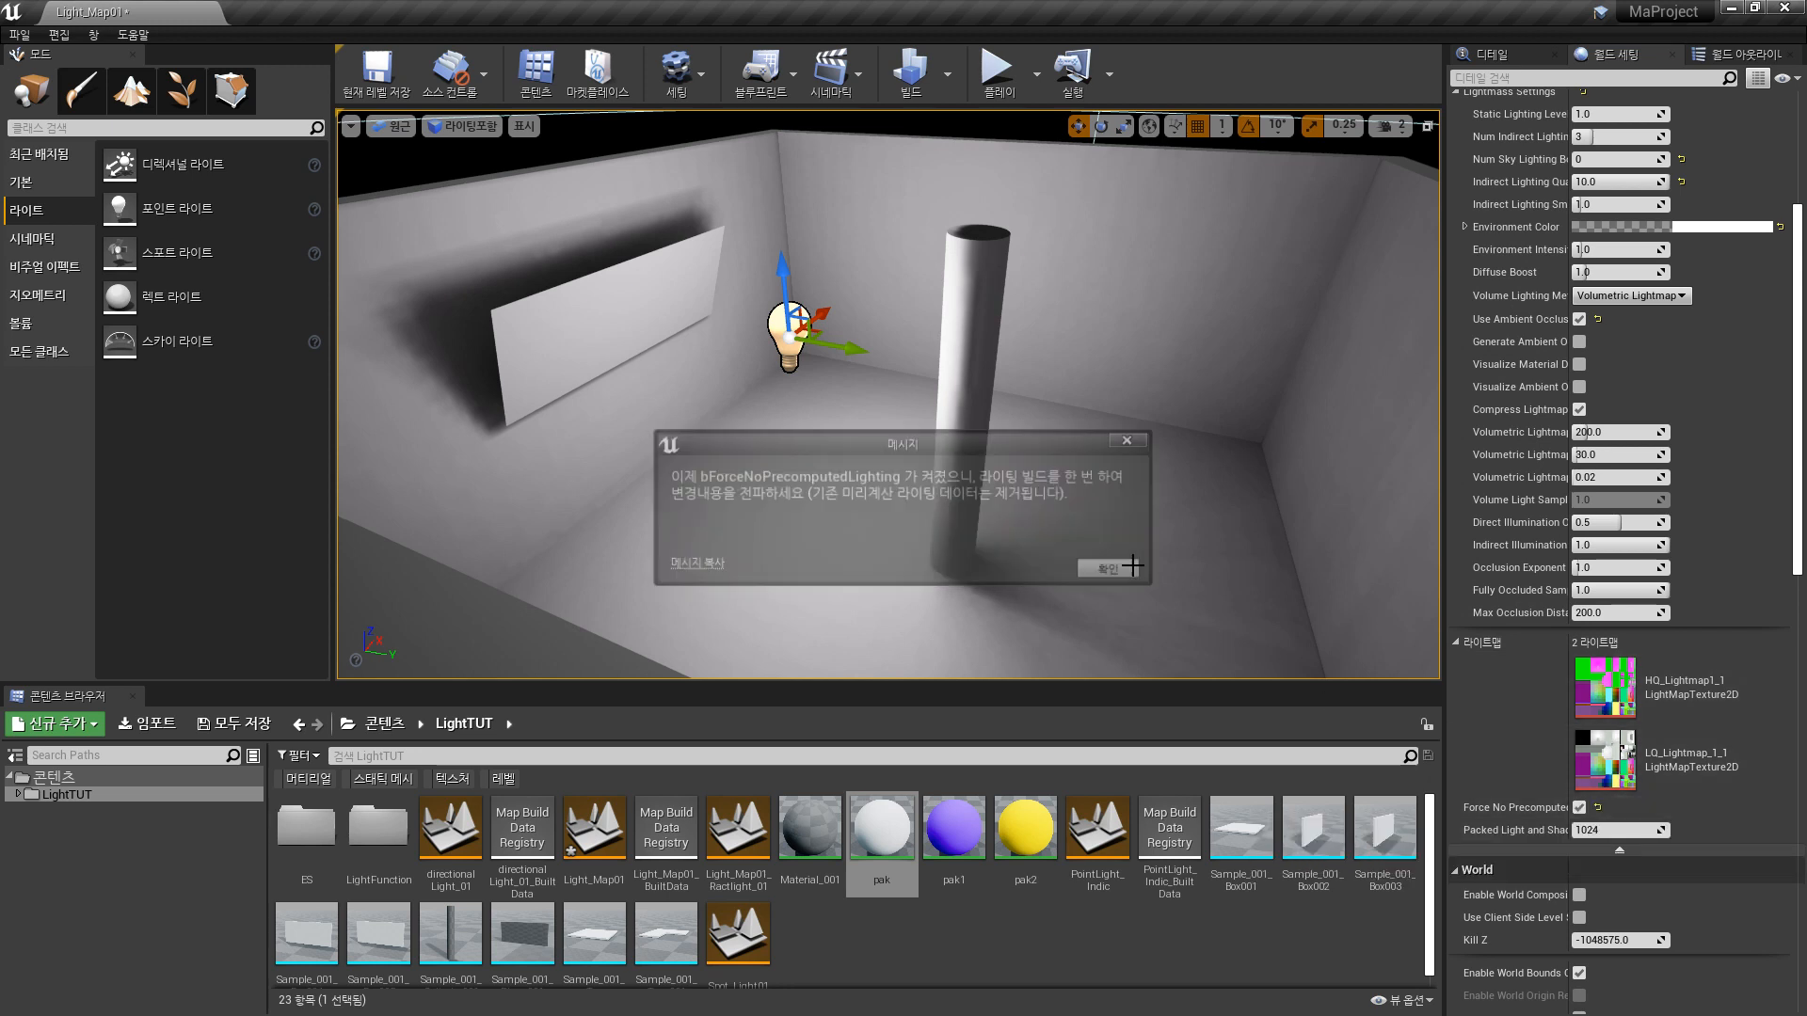
- Build the lighting to clear the baked data, disable Force No Precomputed Lighting and return to the point light's properties
click(949, 72)
click(974, 133)
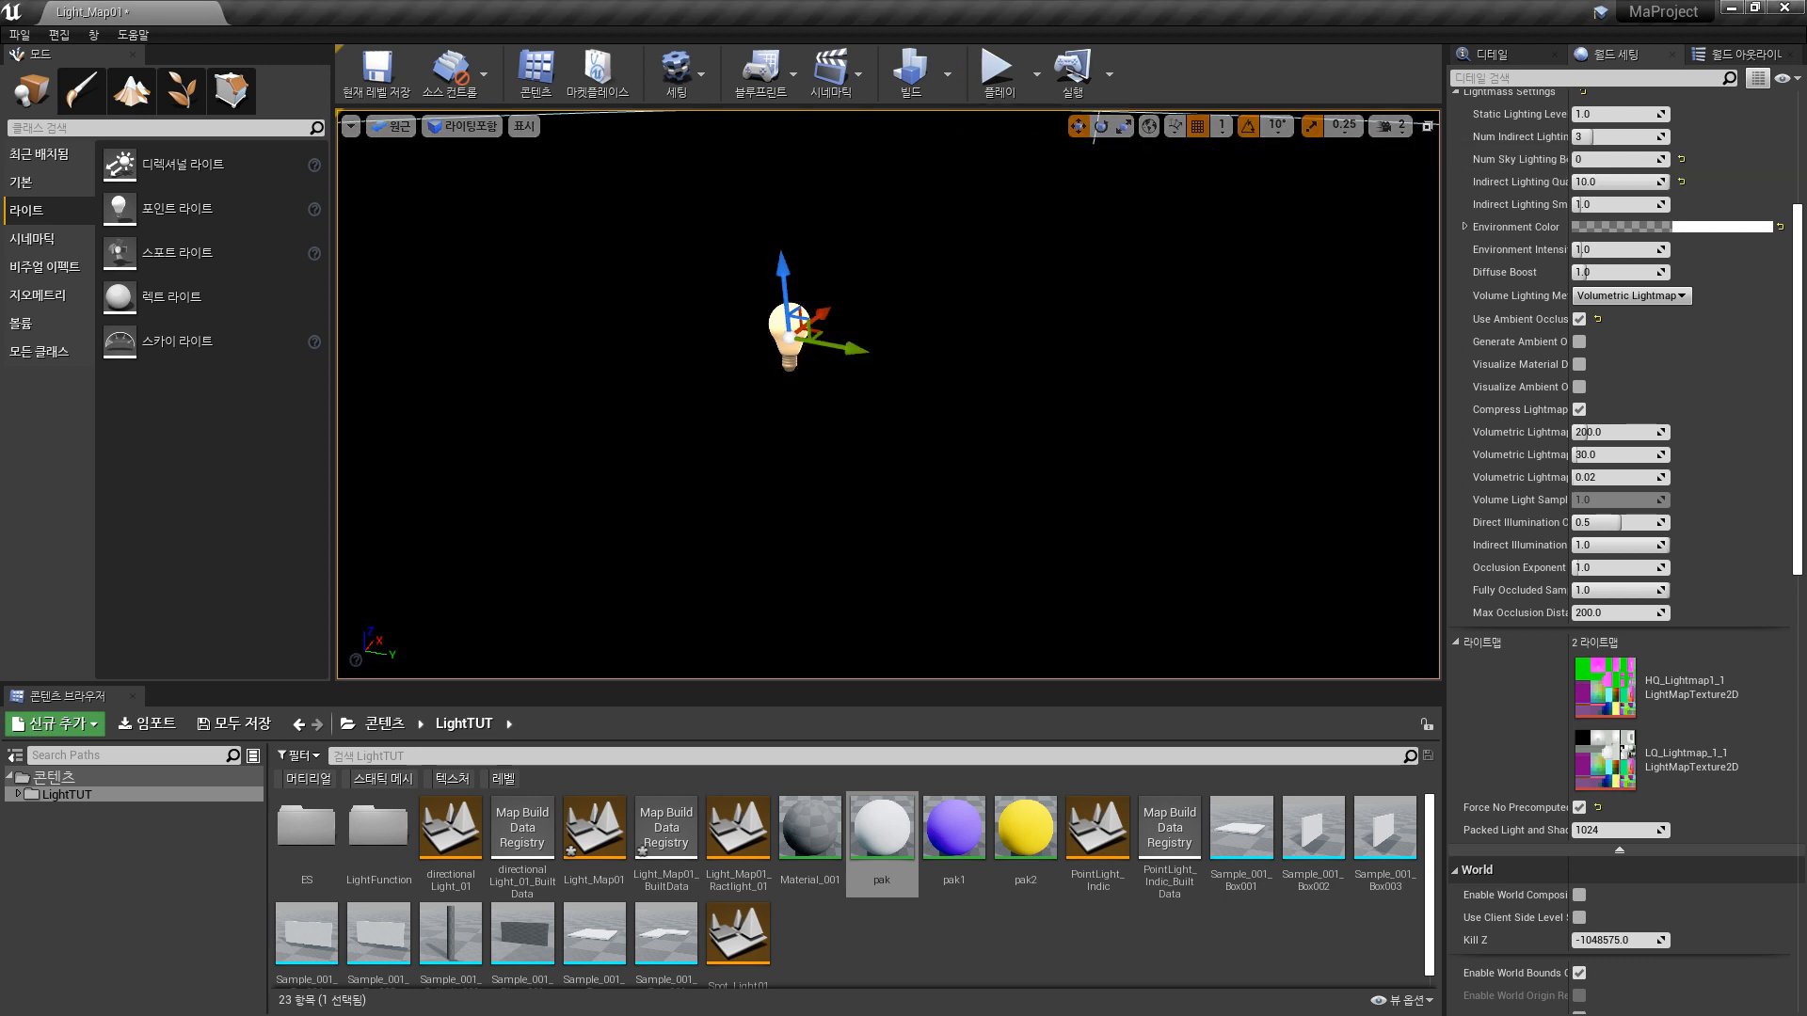
click(1579, 808)
click(1492, 53)
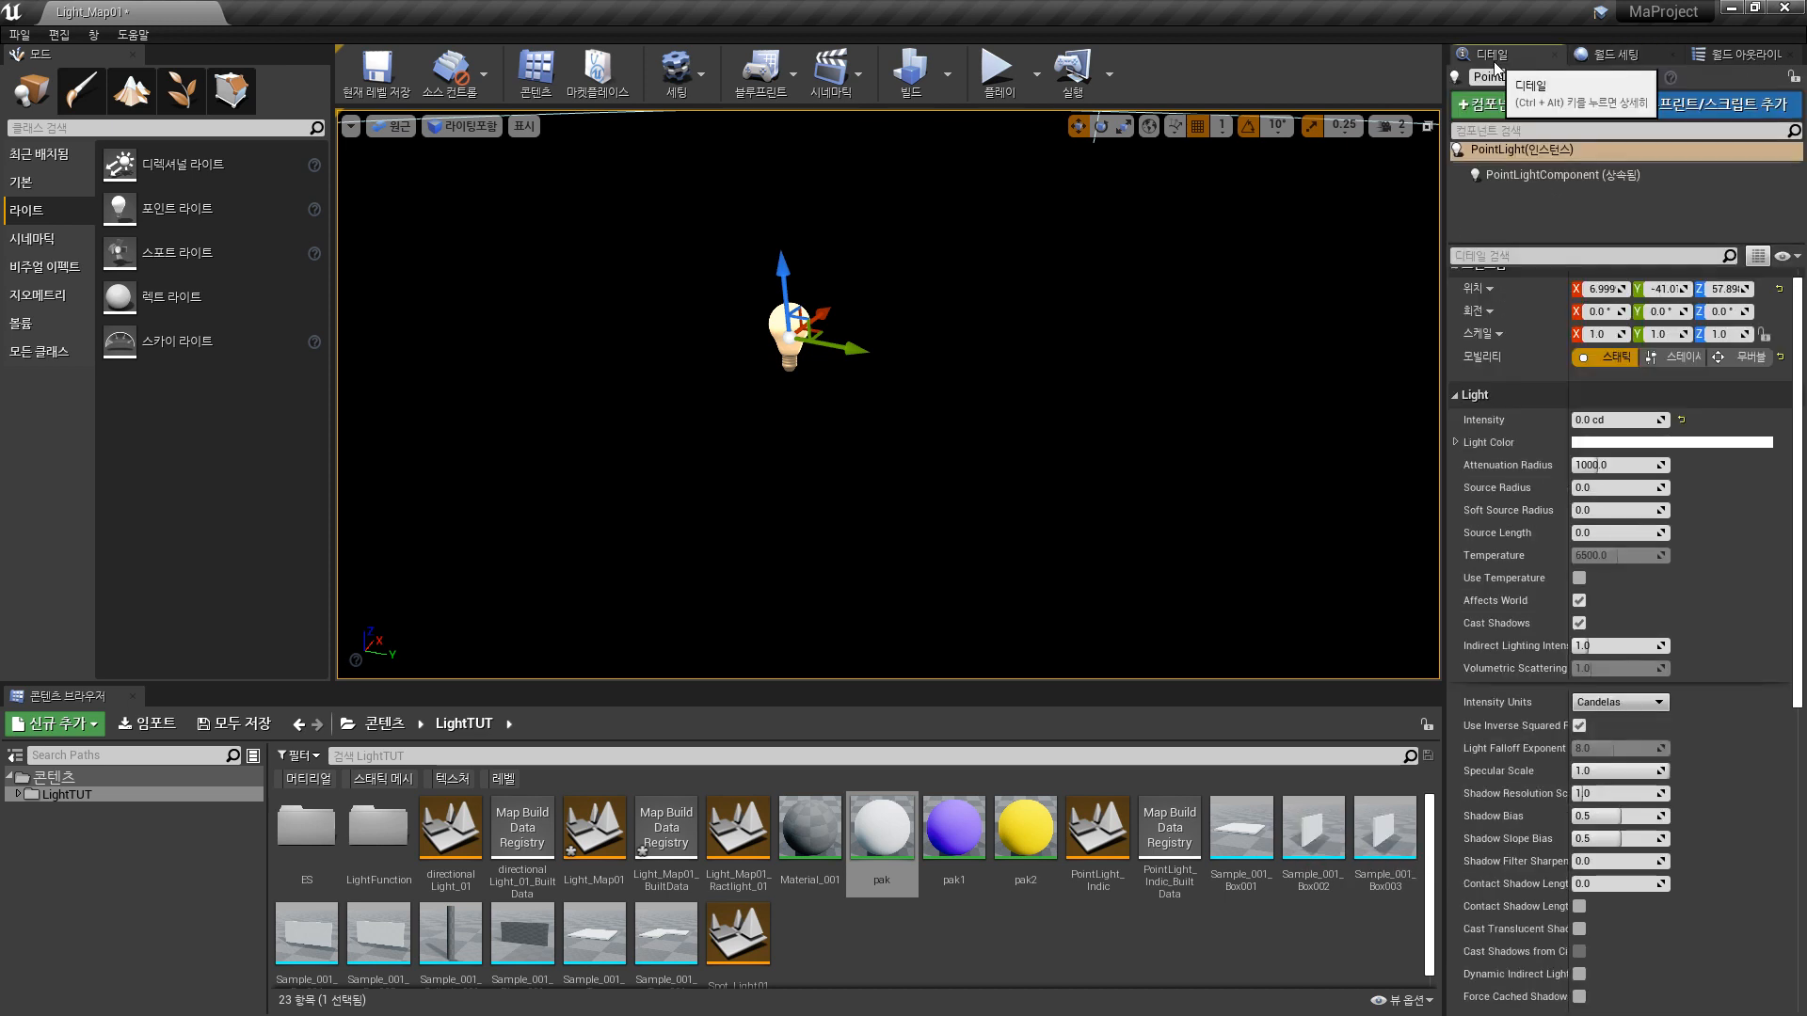
- Try the point light as Movable at about 0.76 cd, restoring 0 cd intensity and Static mobility
click(1752, 360)
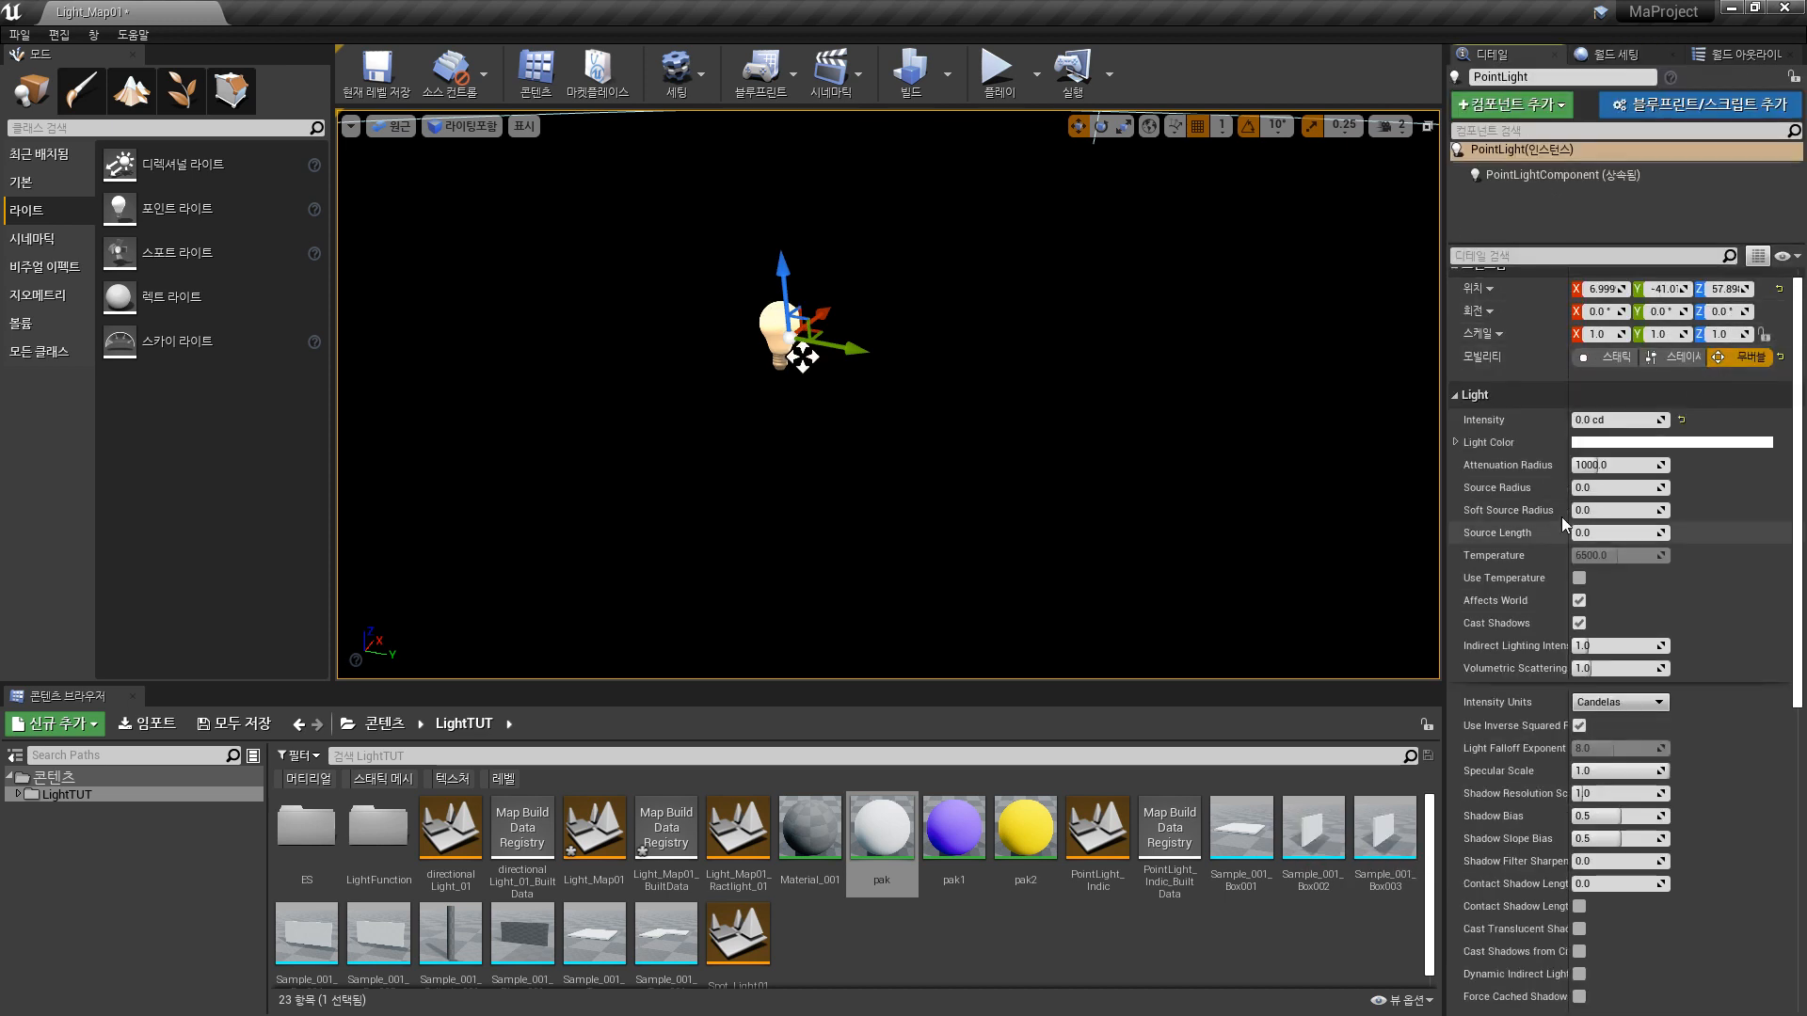
mouse_move(1647, 421)
mouse_down()
mouse_move(1675, 420)
mouse_move(1591, 421)
mouse_move(1675, 421)
mouse_up()
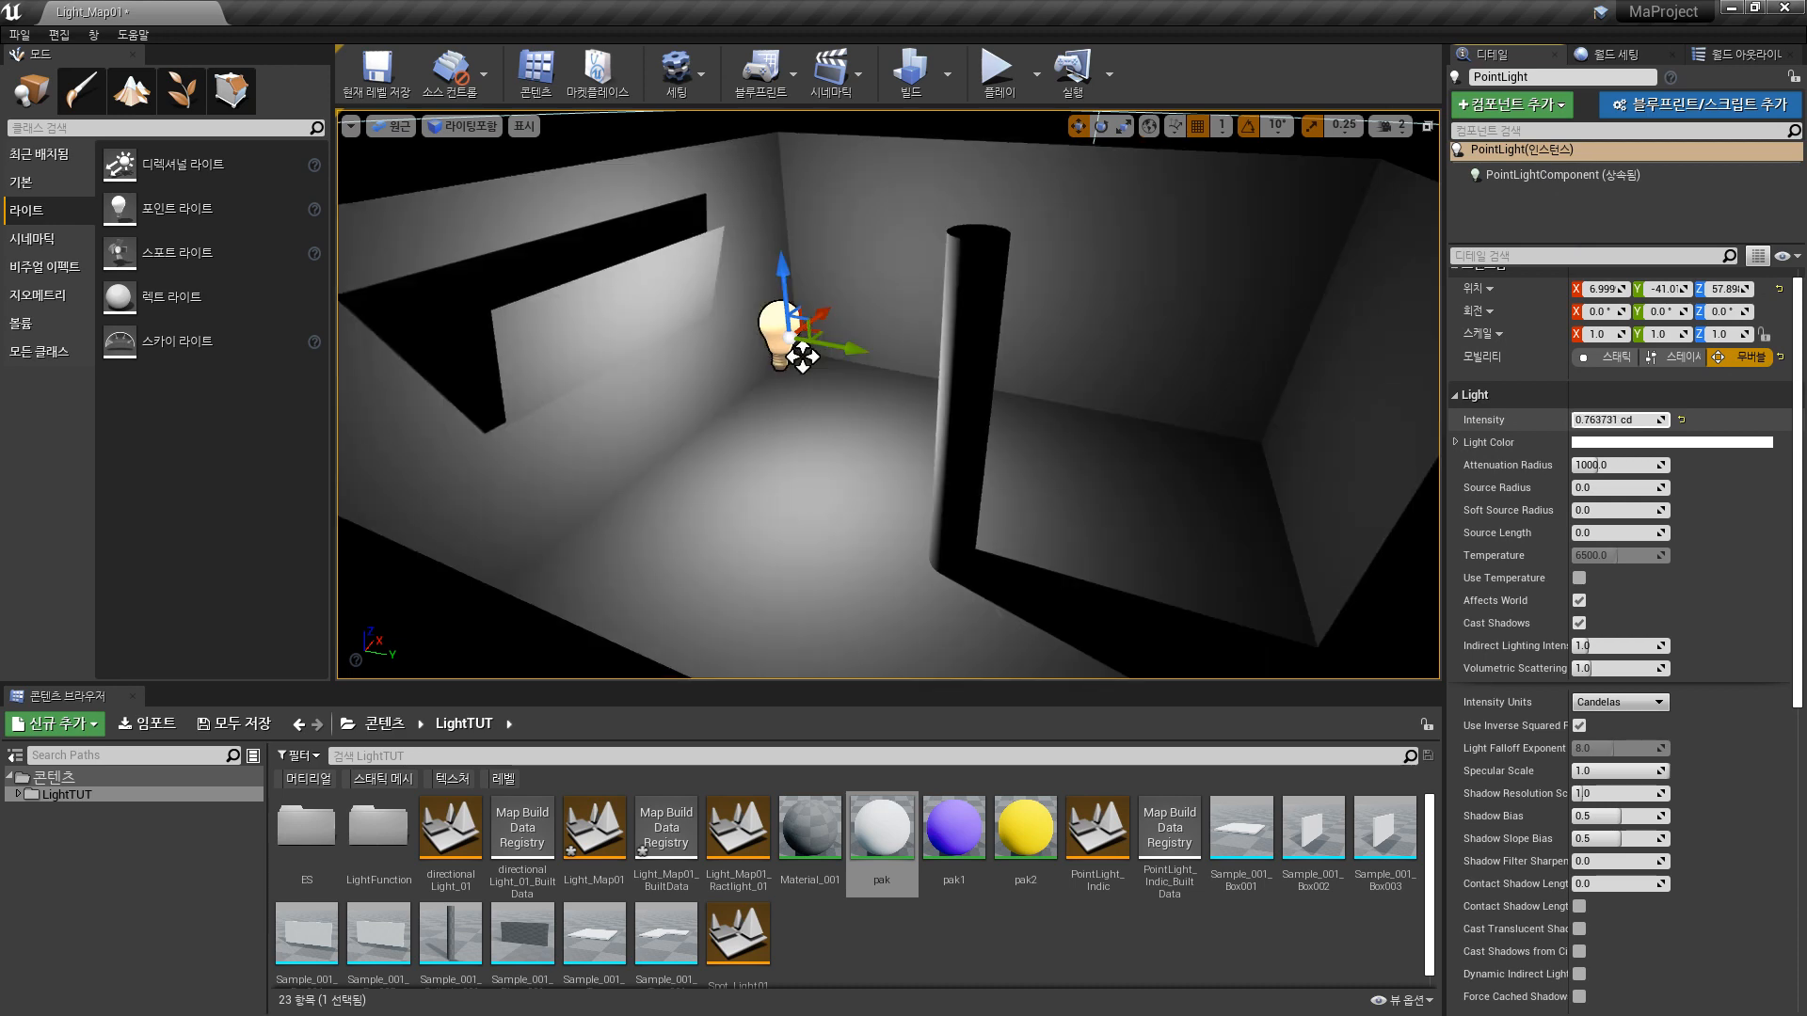
drag(1647, 421, 1576, 420)
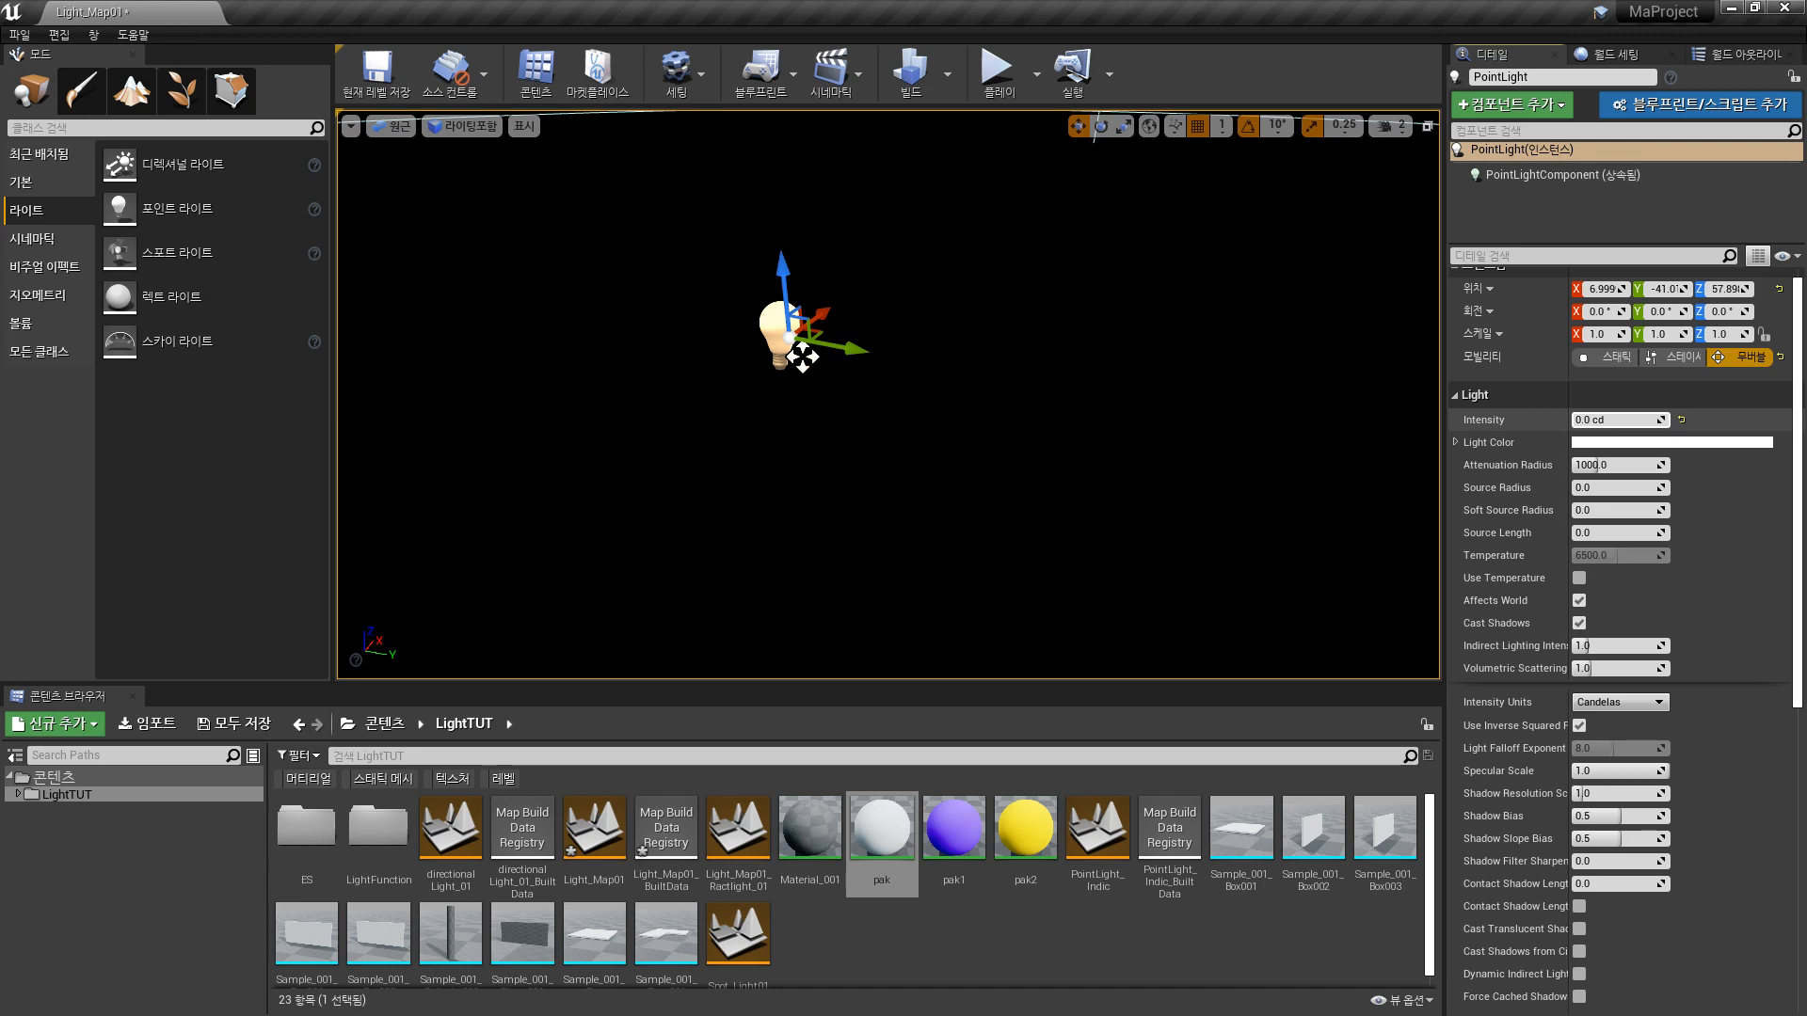
mouse_move(1576, 419)
mouse_down()
mouse_move(1666, 420)
mouse_move(1577, 420)
mouse_up()
click(1611, 356)
- Set the static point light's intensity to about 0.76 cd
click(1611, 420)
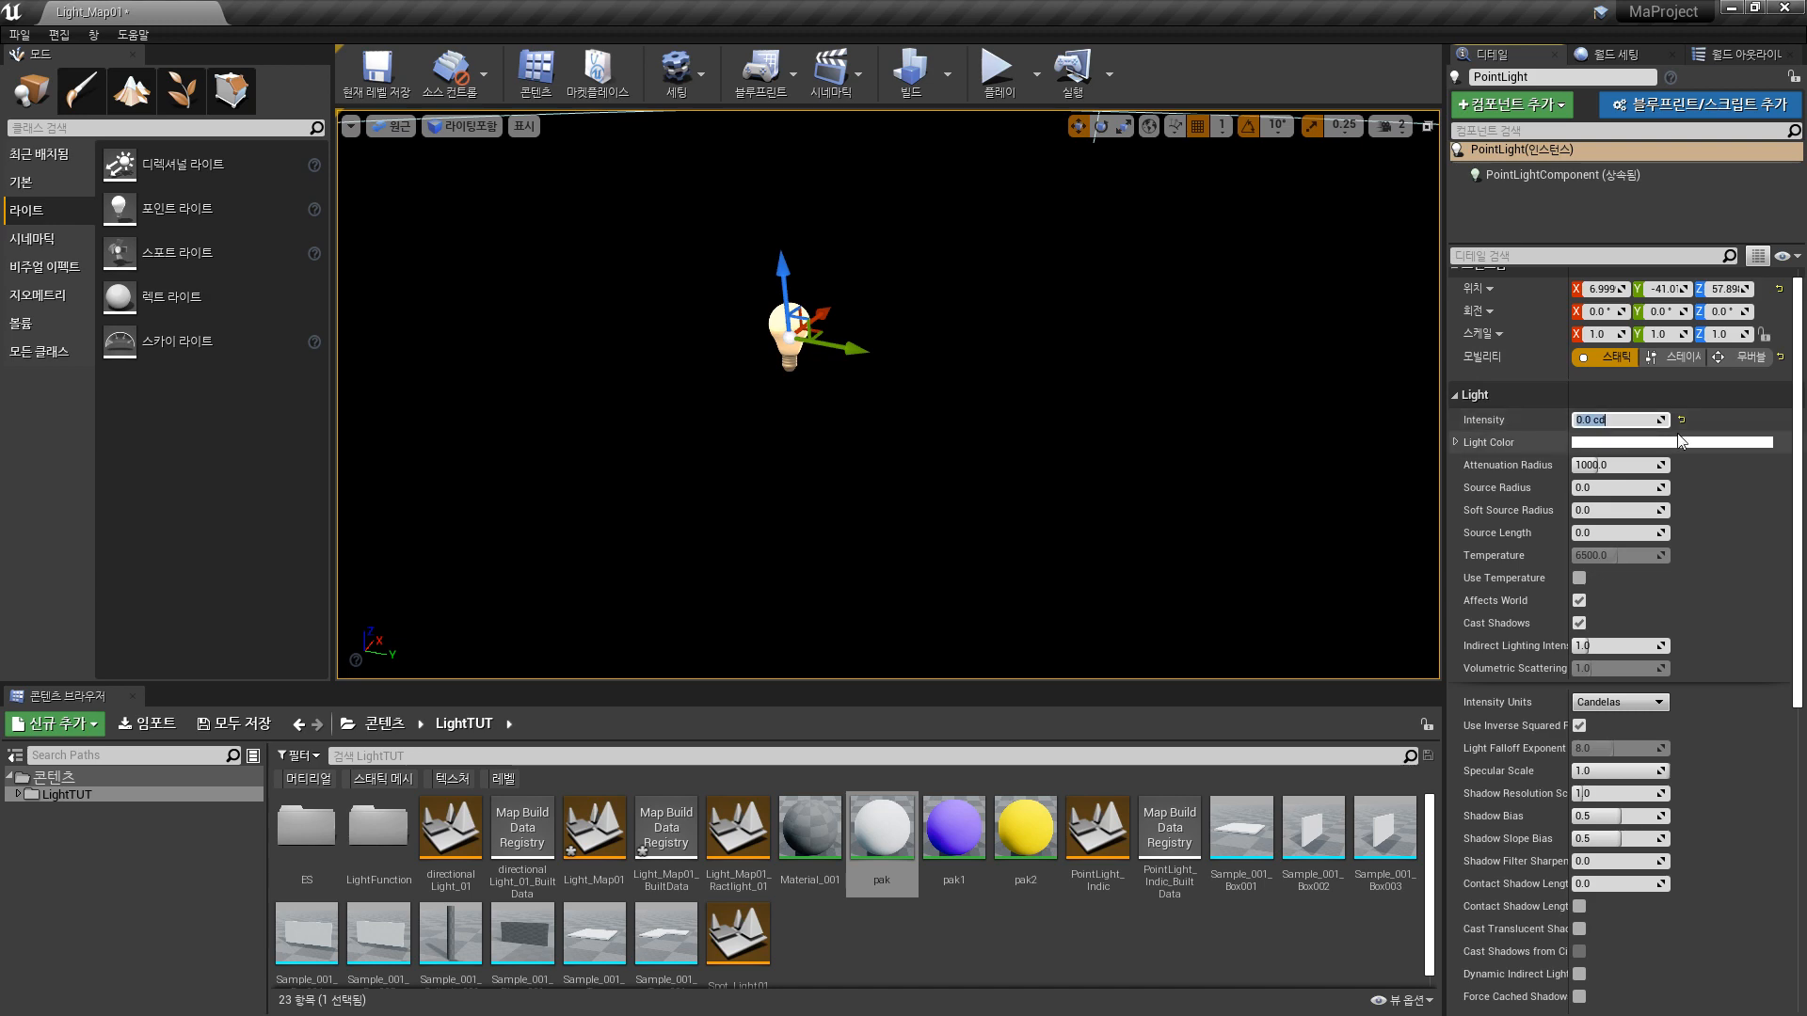
mouse_move(1660, 420)
mouse_down()
mouse_move(1712, 420)
mouse_move(1600, 420)
mouse_move(1638, 420)
mouse_up()
right_drag(1134, 372, 988, 371)
key(s)
key(d)
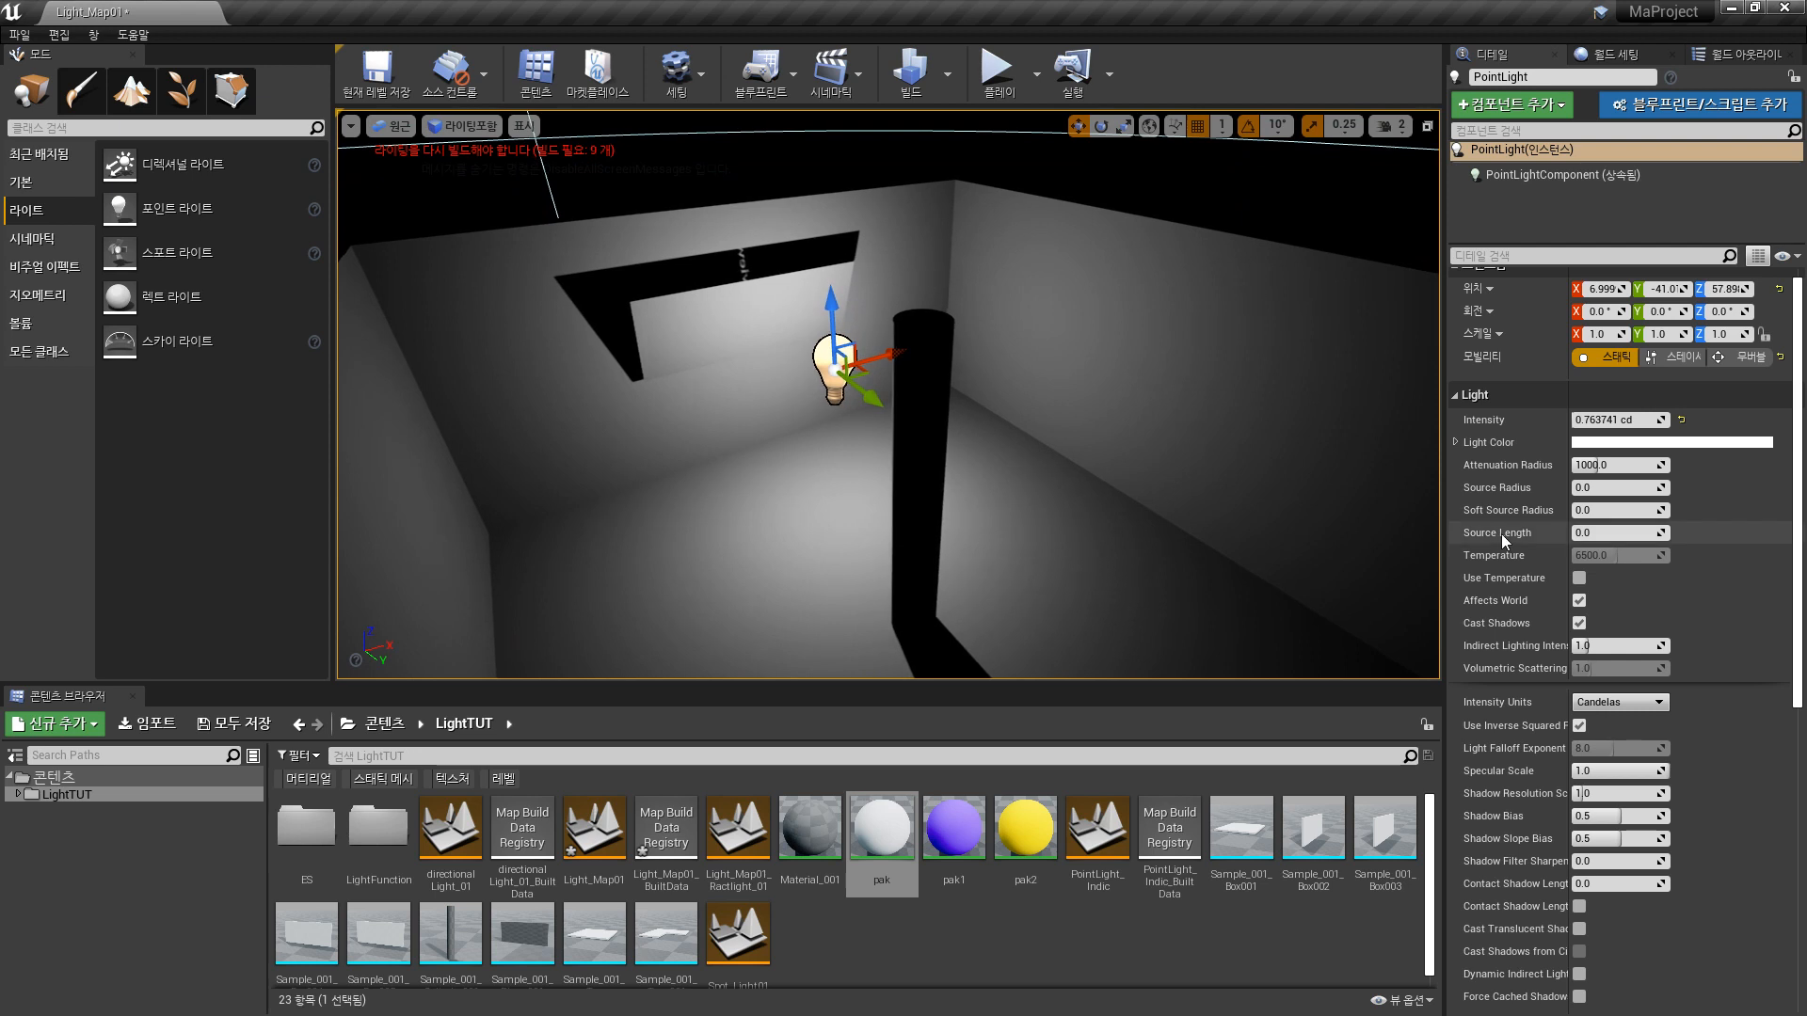
- Set the point light's Indirect Lighting Intensity to 0
click(1607, 642)
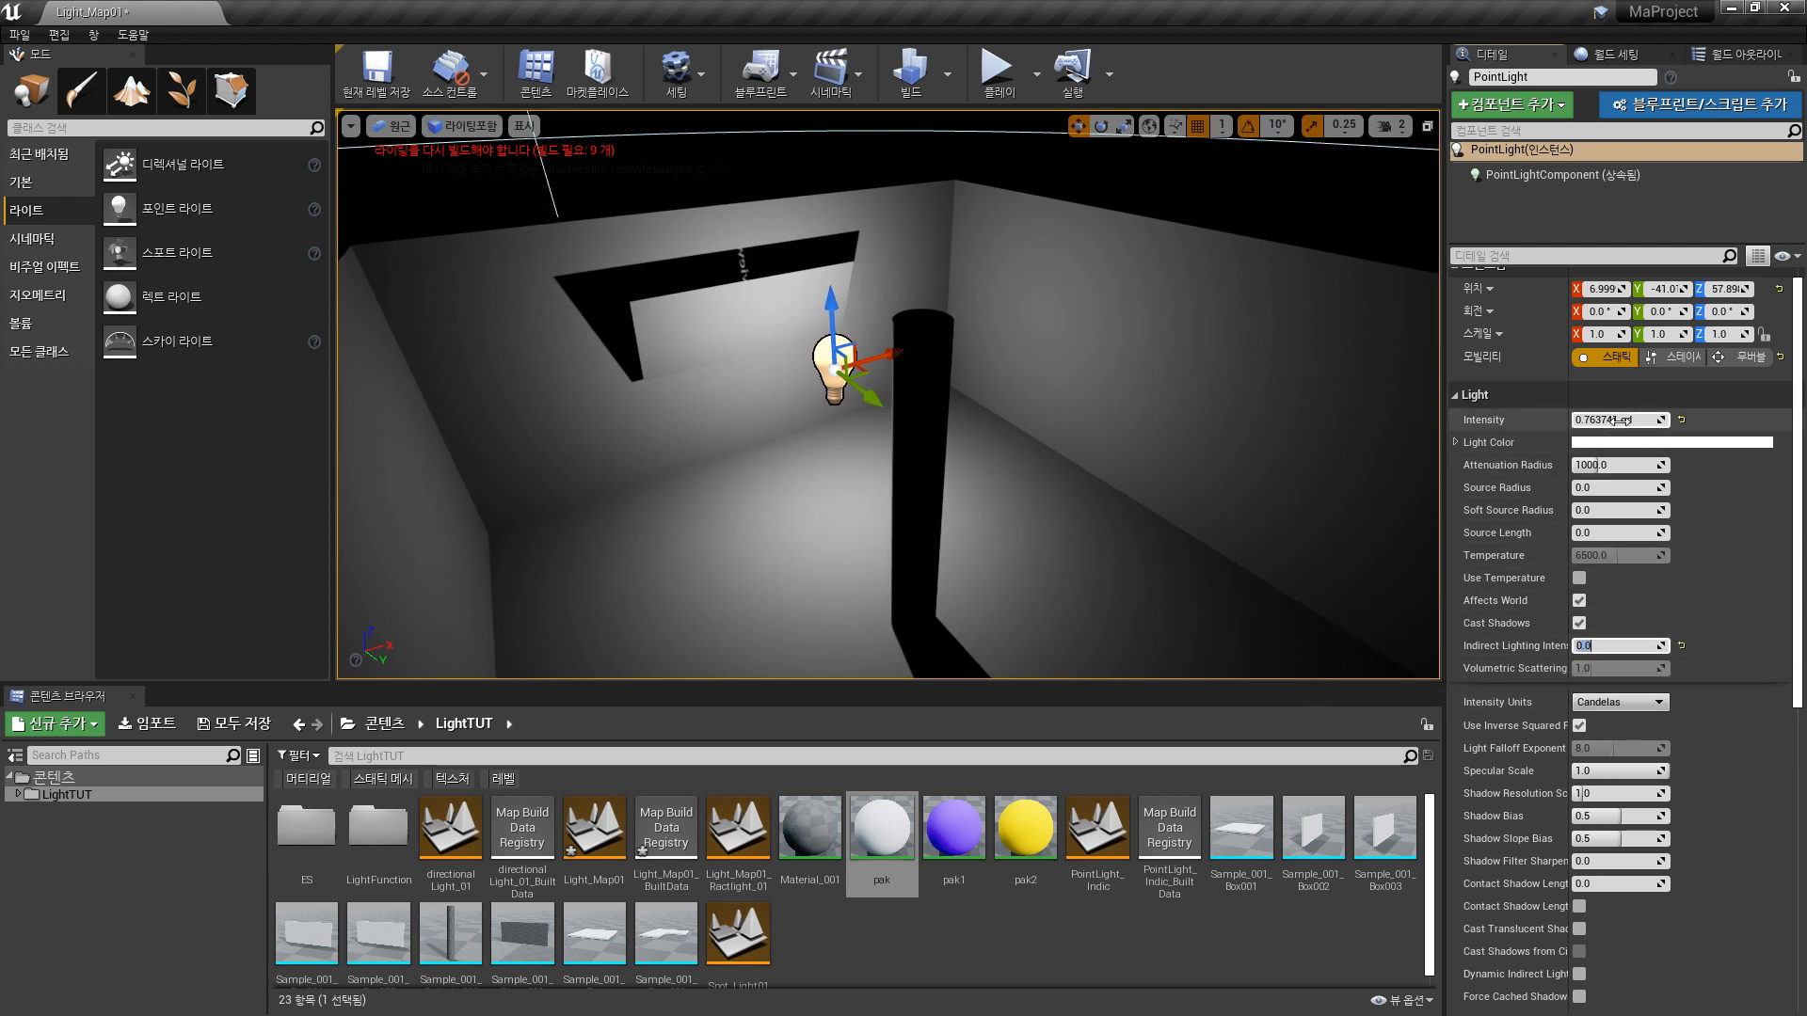
mouse_move(1659, 420)
mouse_down()
mouse_move(1694, 420)
mouse_move(1659, 420)
mouse_up()
right_drag(1237, 466, 1119, 462)
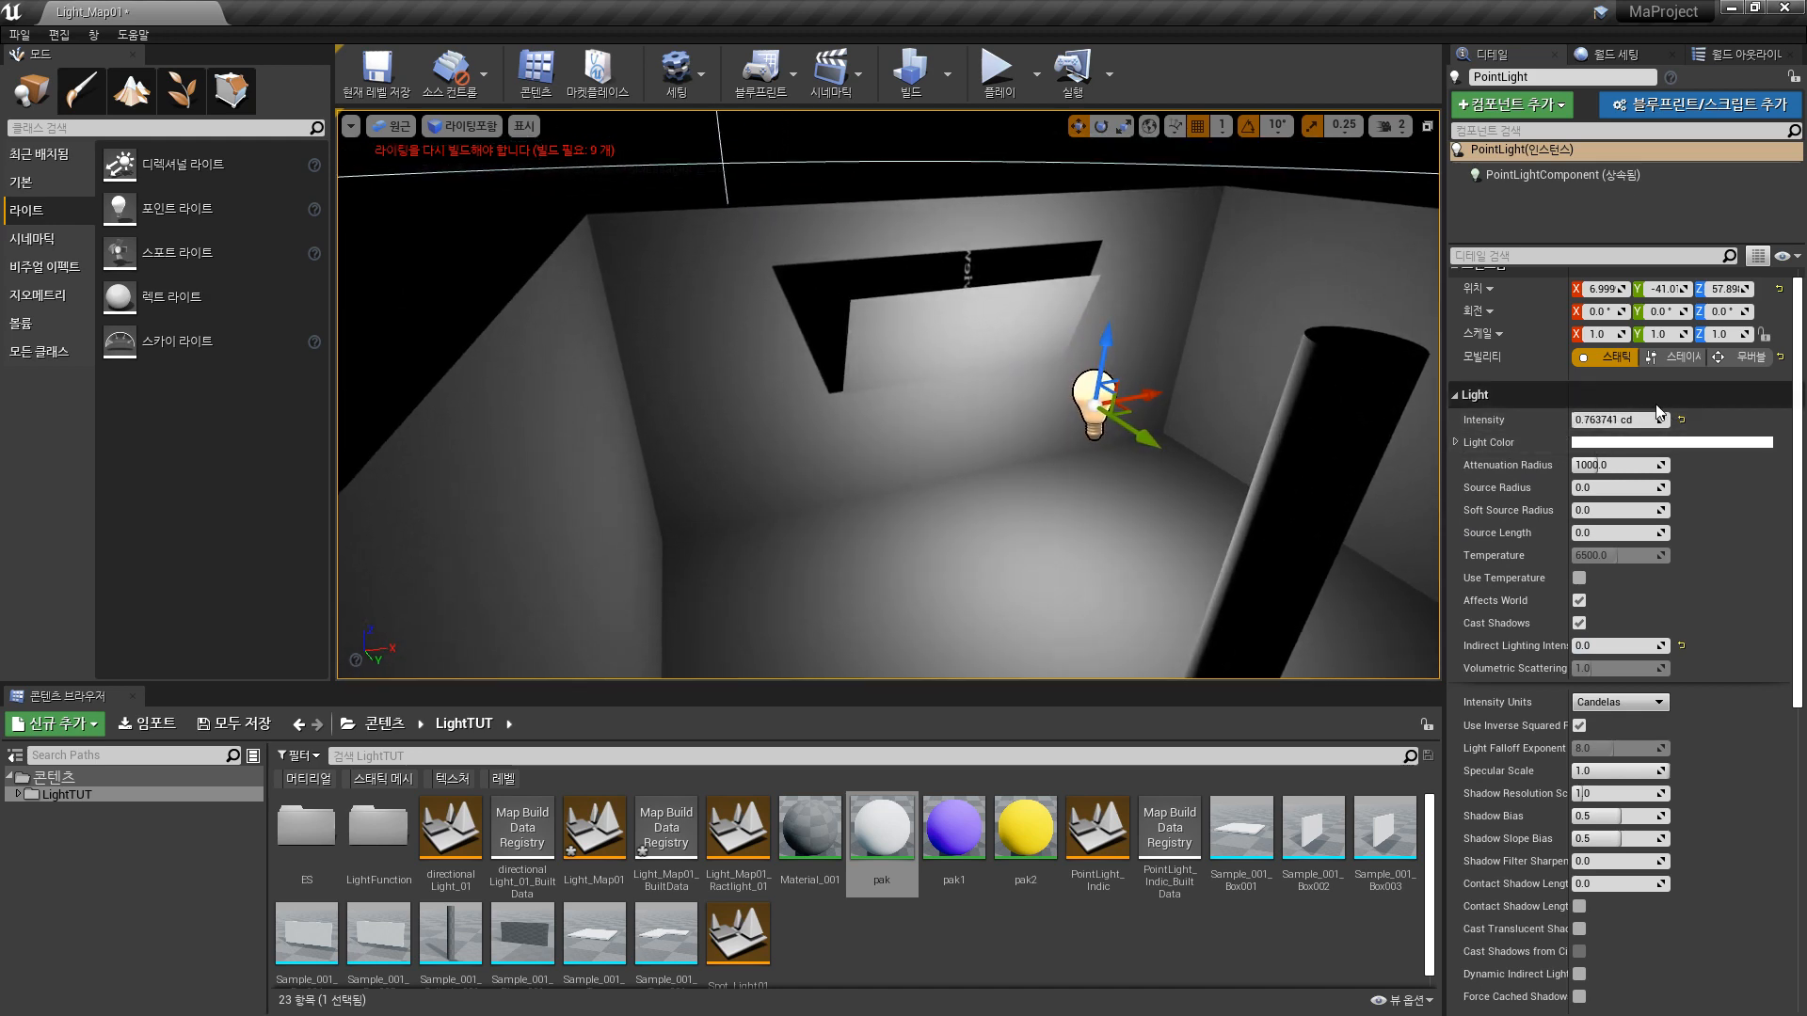
- Try the point light at an intensity of 10 cd and view its effect across the room
right_drag(1048, 453, 1224, 456)
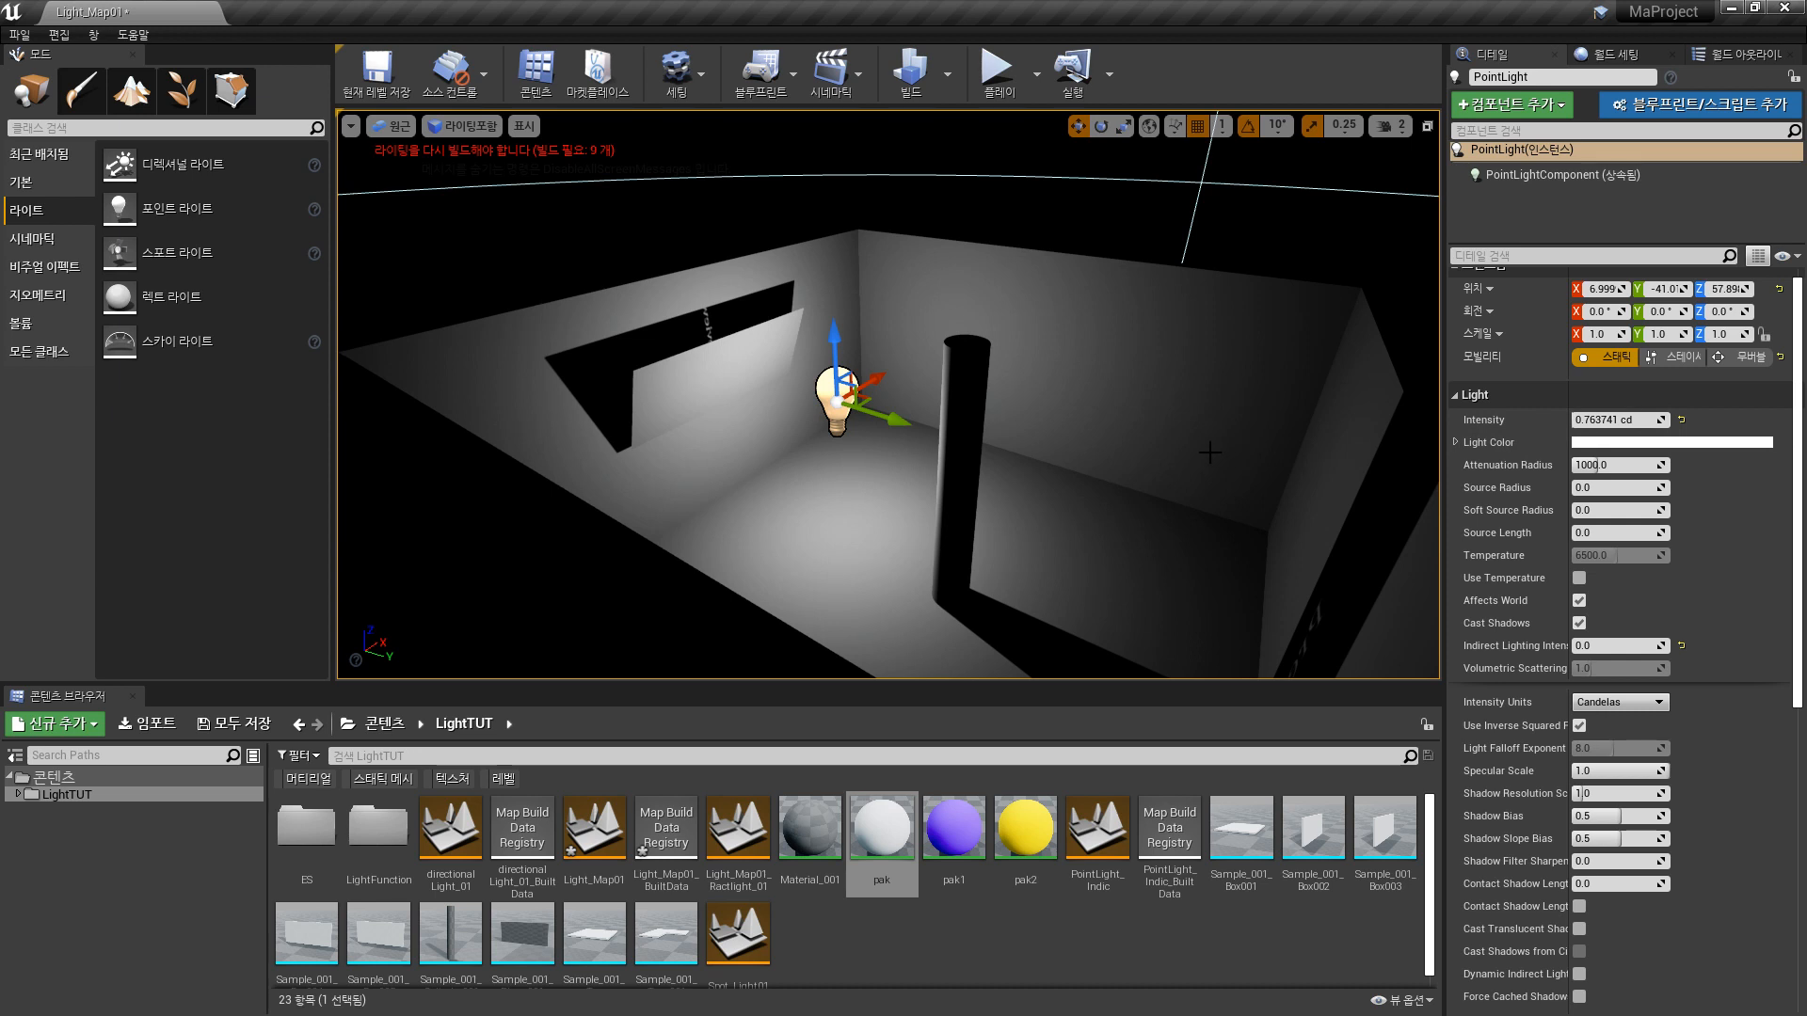
mouse_move(1143, 435)
right_down()
mouse_move(1153, 421)
mouse_move(1137, 461)
right_up()
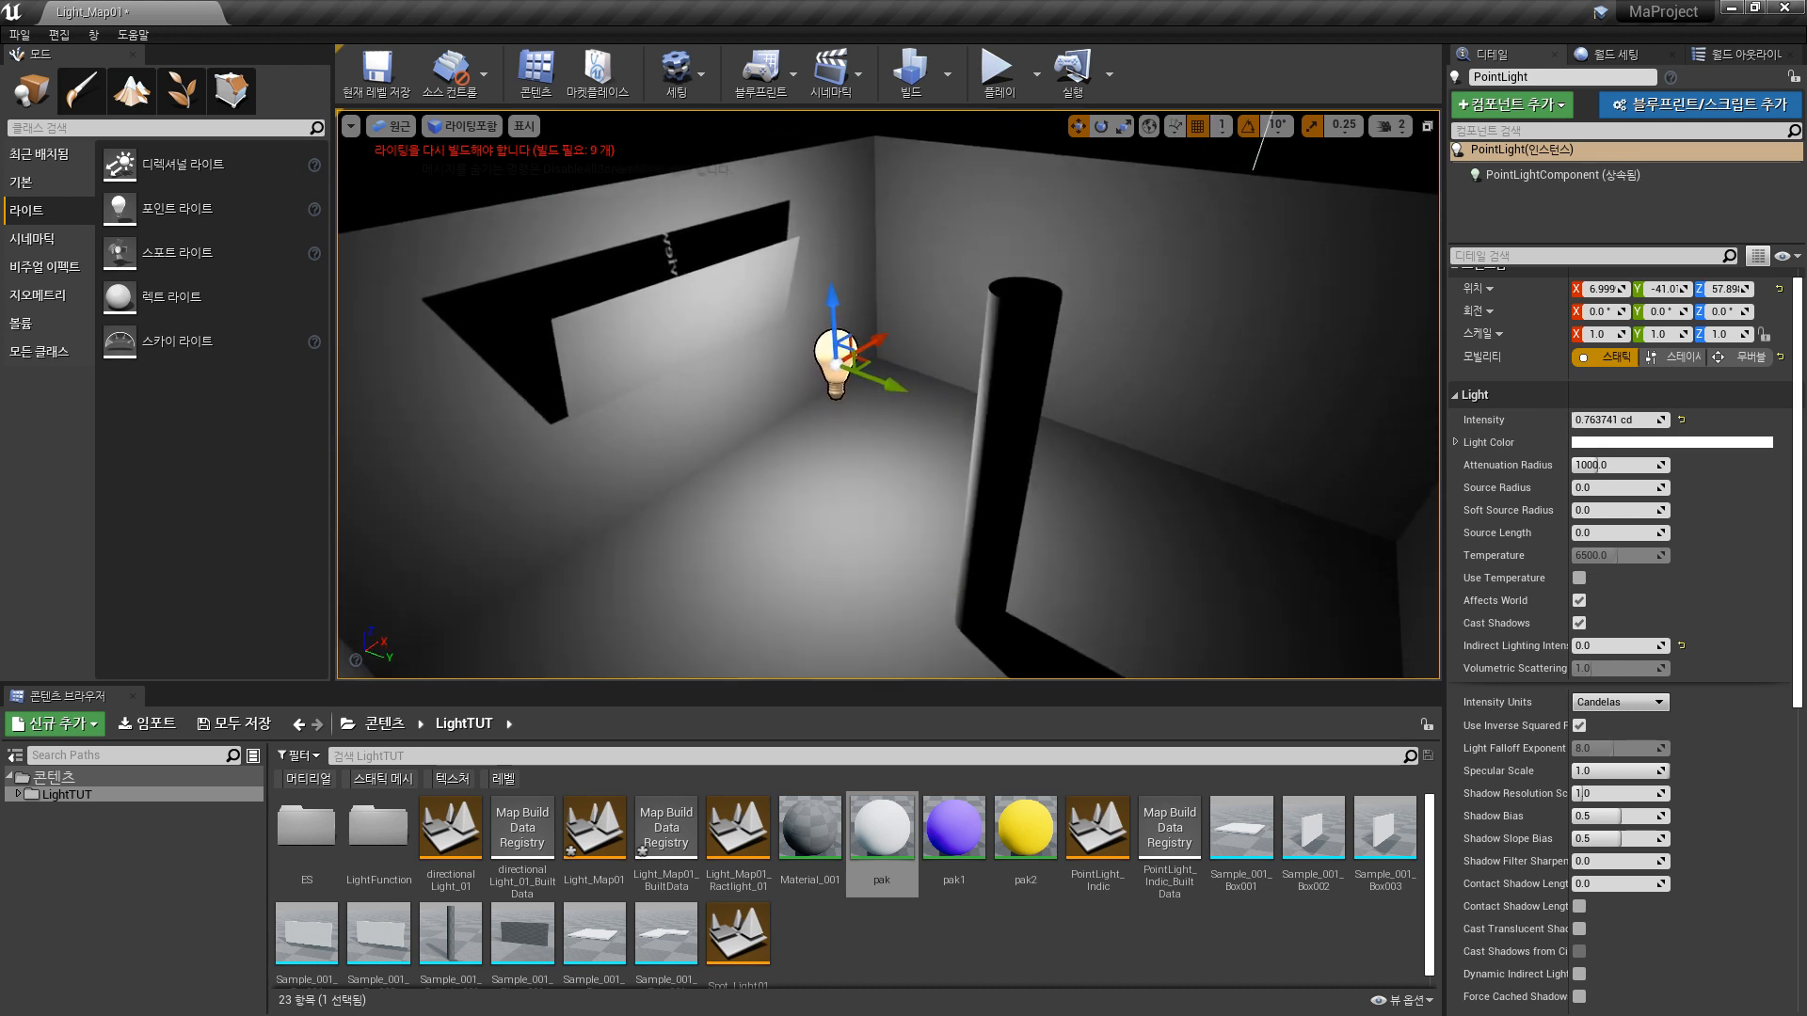
click(1661, 420)
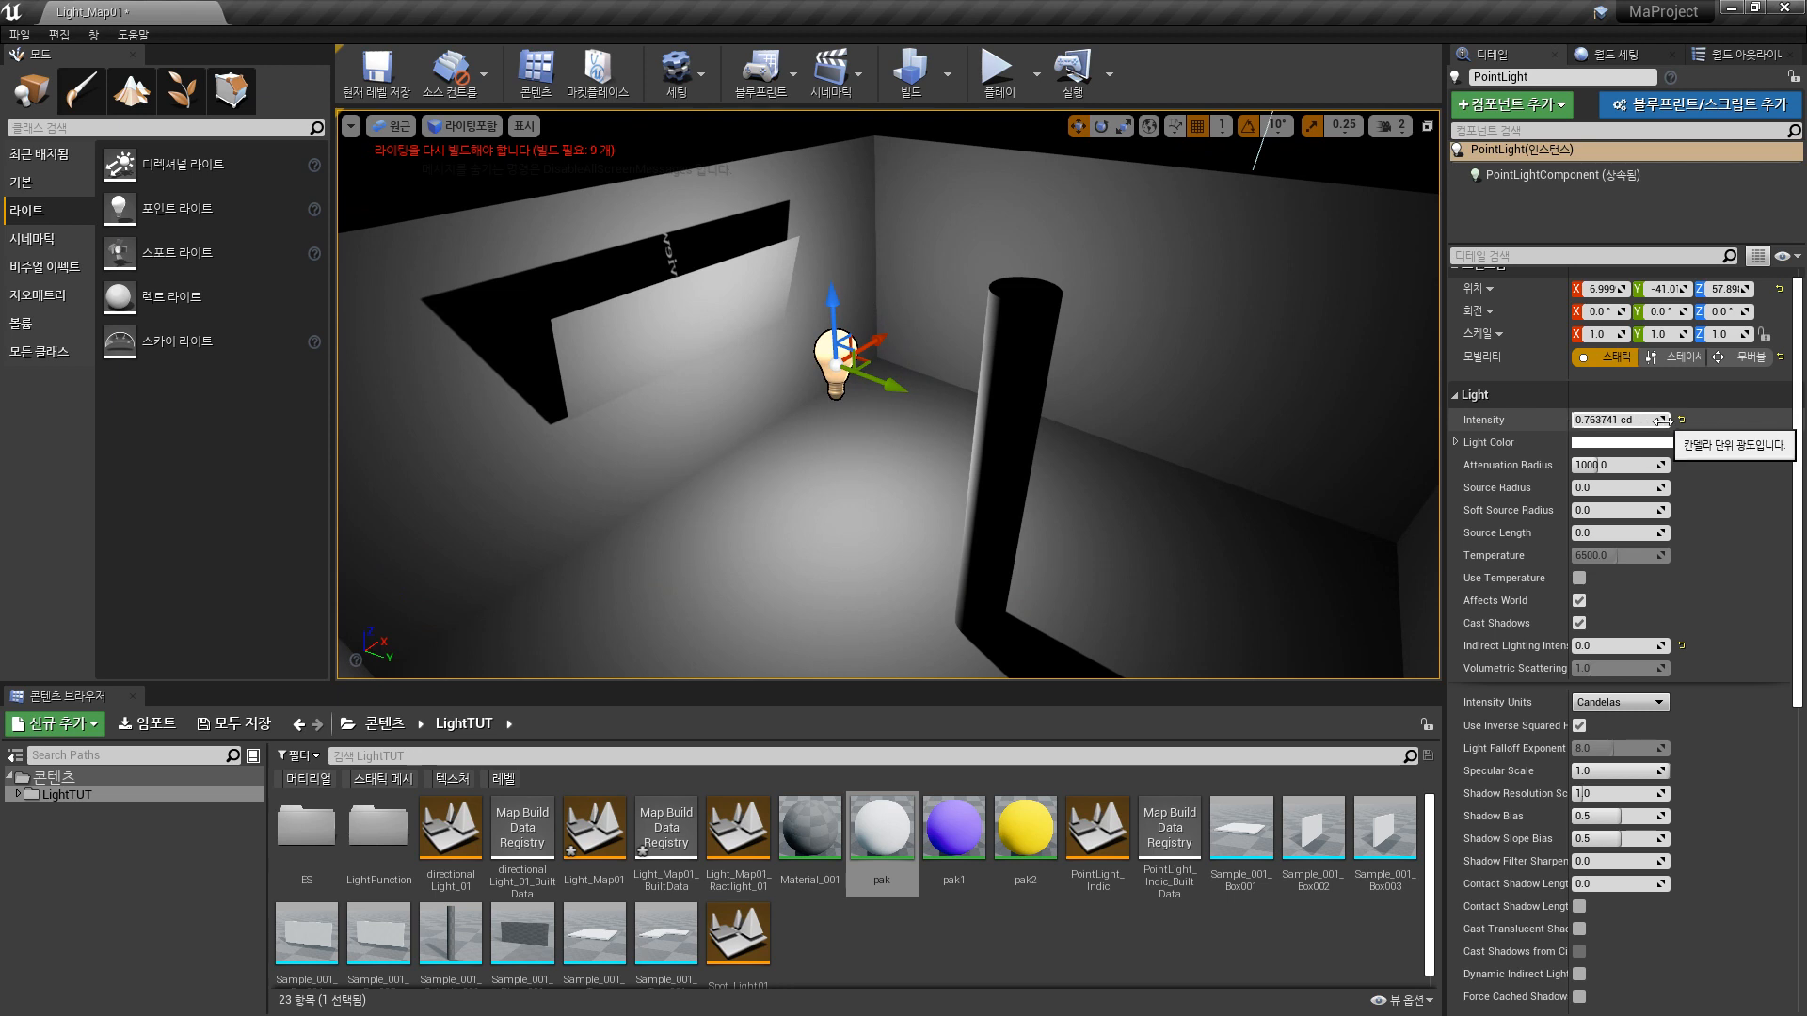
text(10)
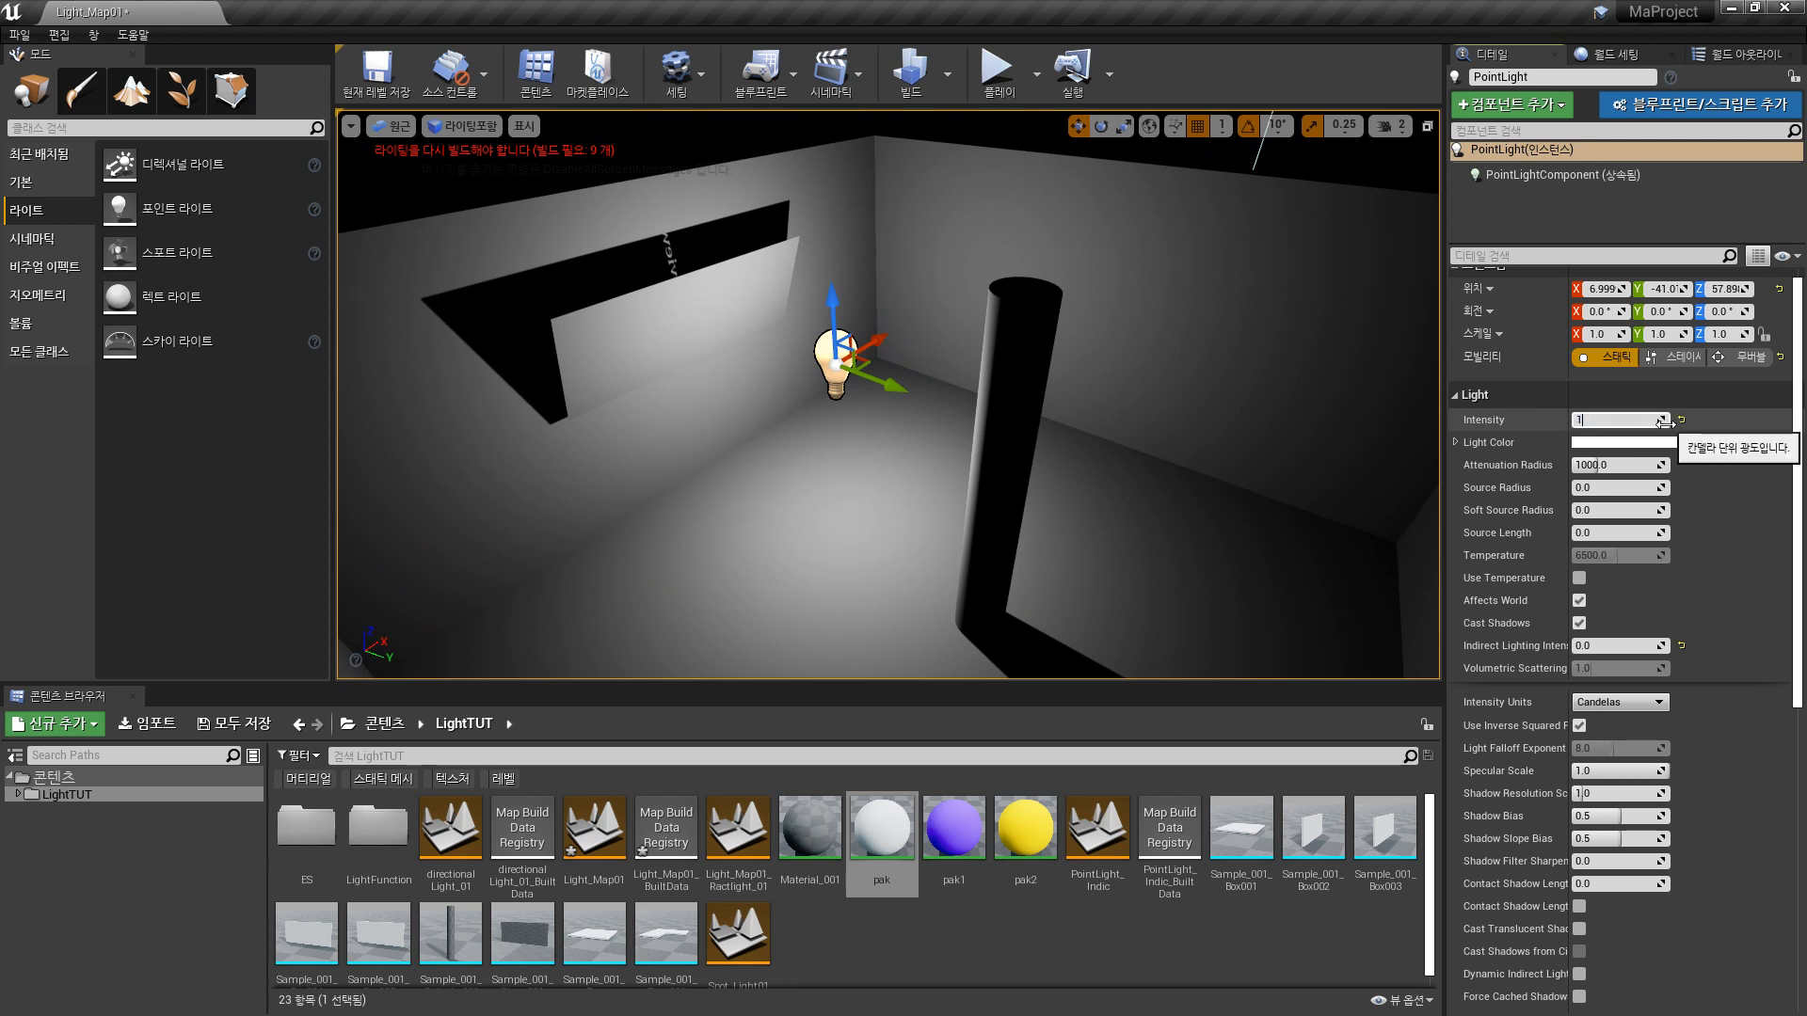
key(Return)
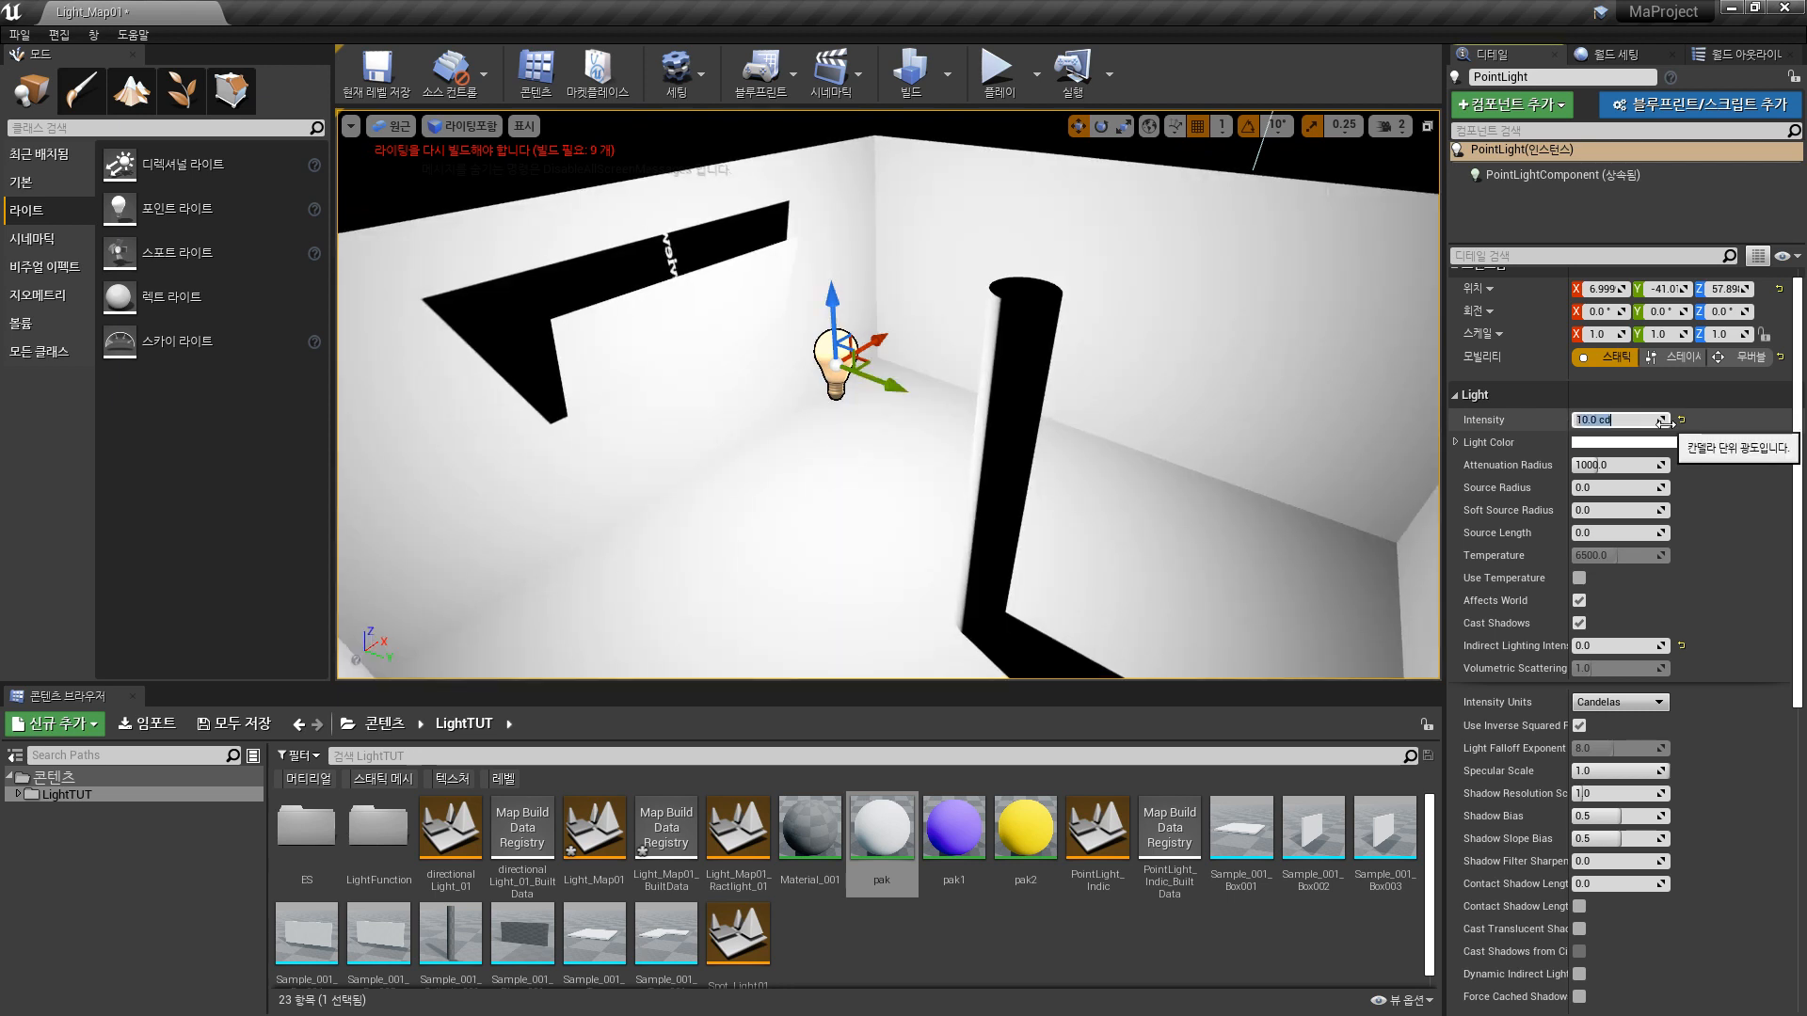
right_drag(1138, 451, 1064, 411)
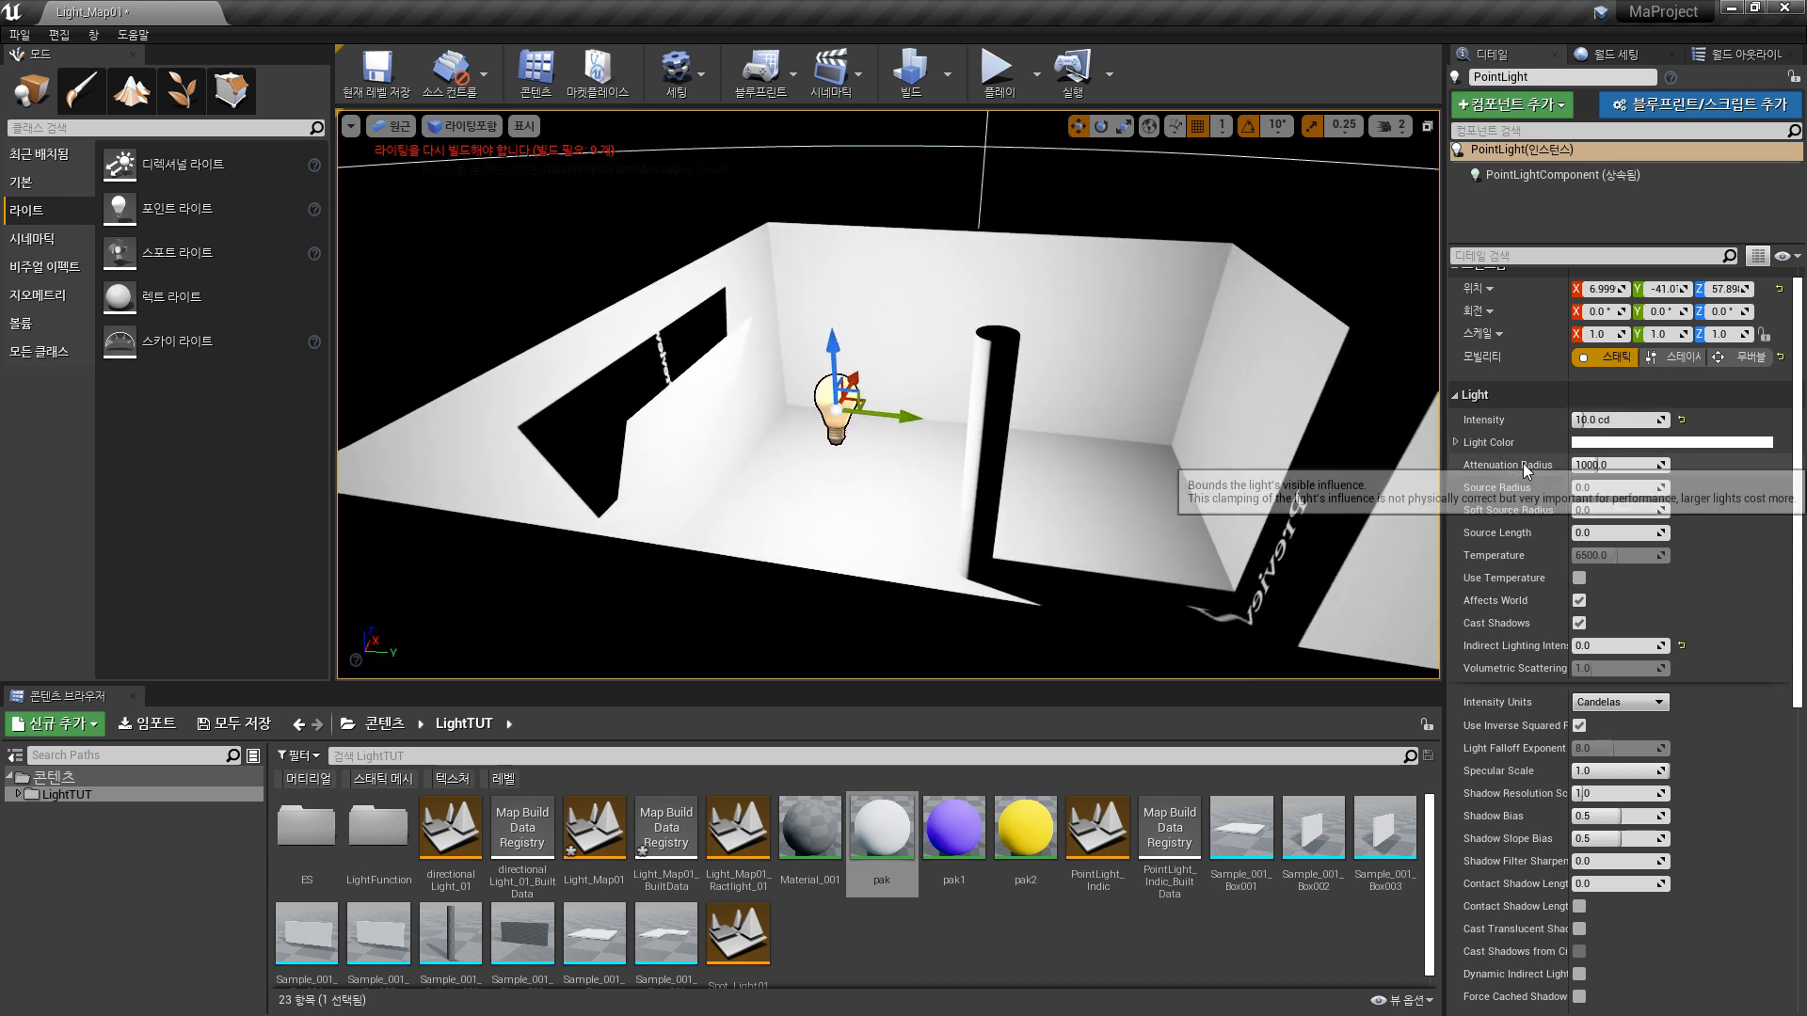
- Reduce the point light's Attenuation Radius to 150
drag(1656, 466, 1571, 465)
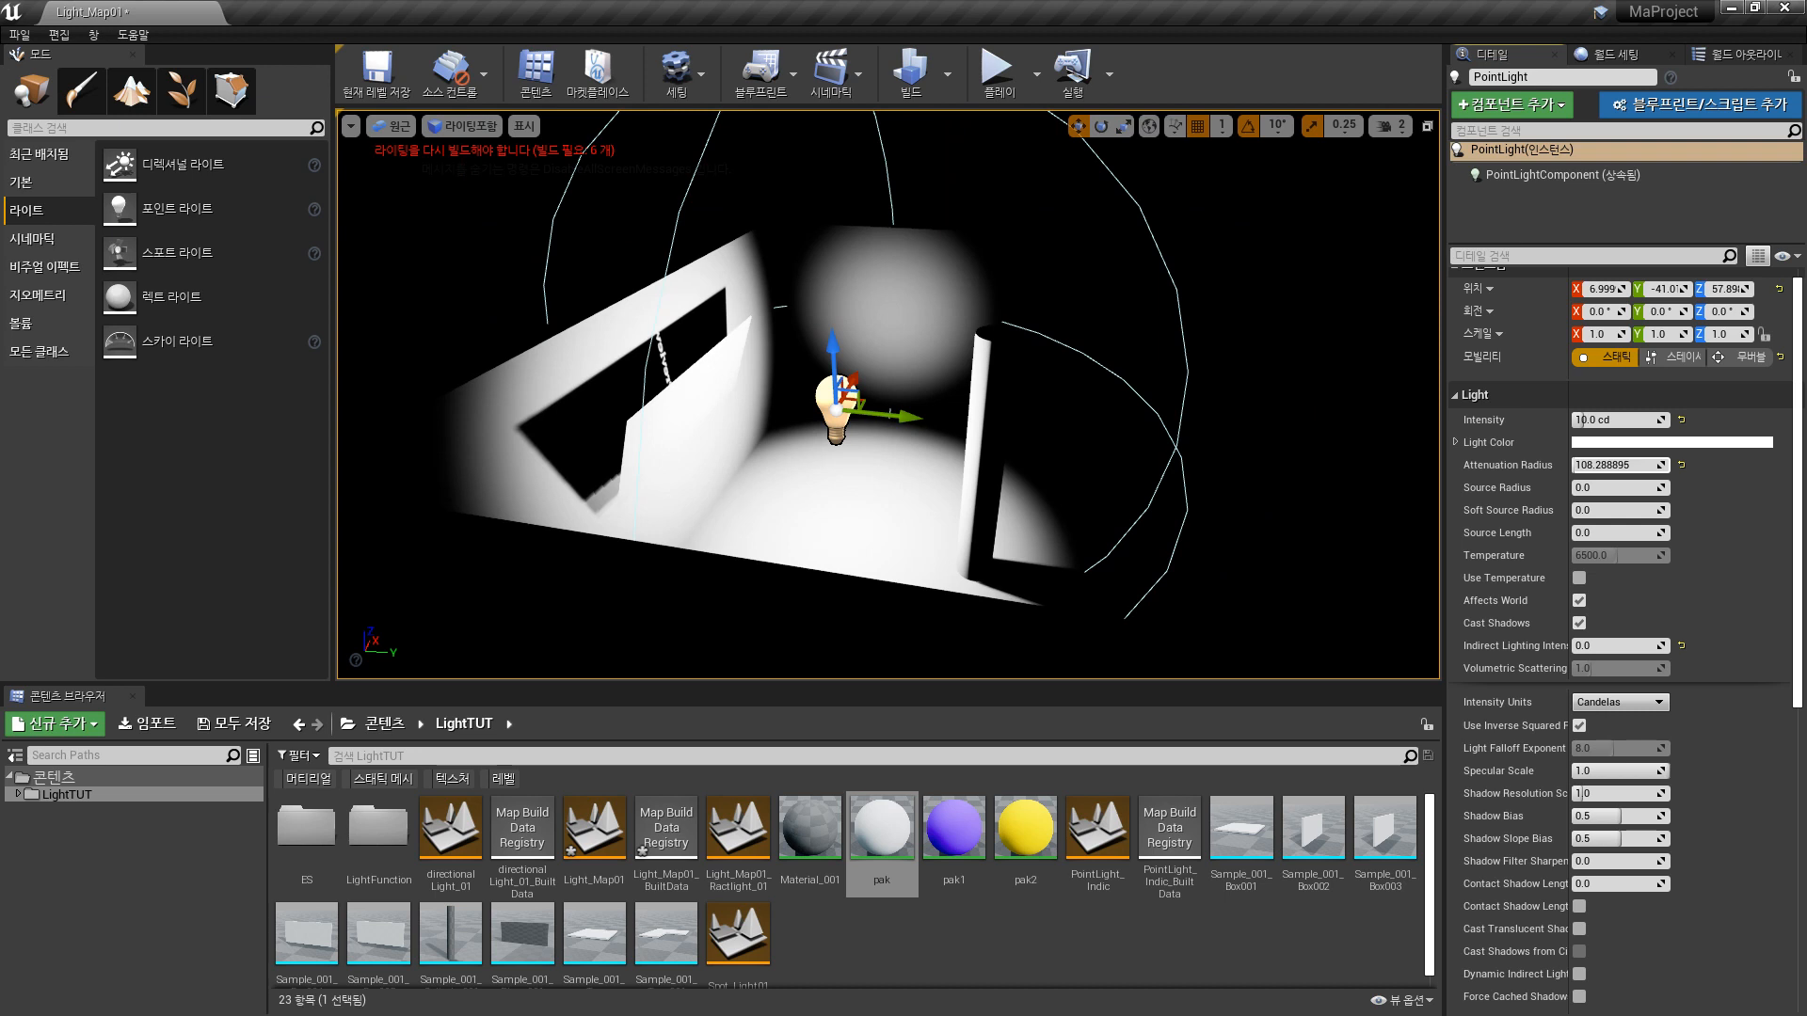
click(1617, 465)
text(150)
key(Return)
right_drag(1082, 395, 1048, 420)
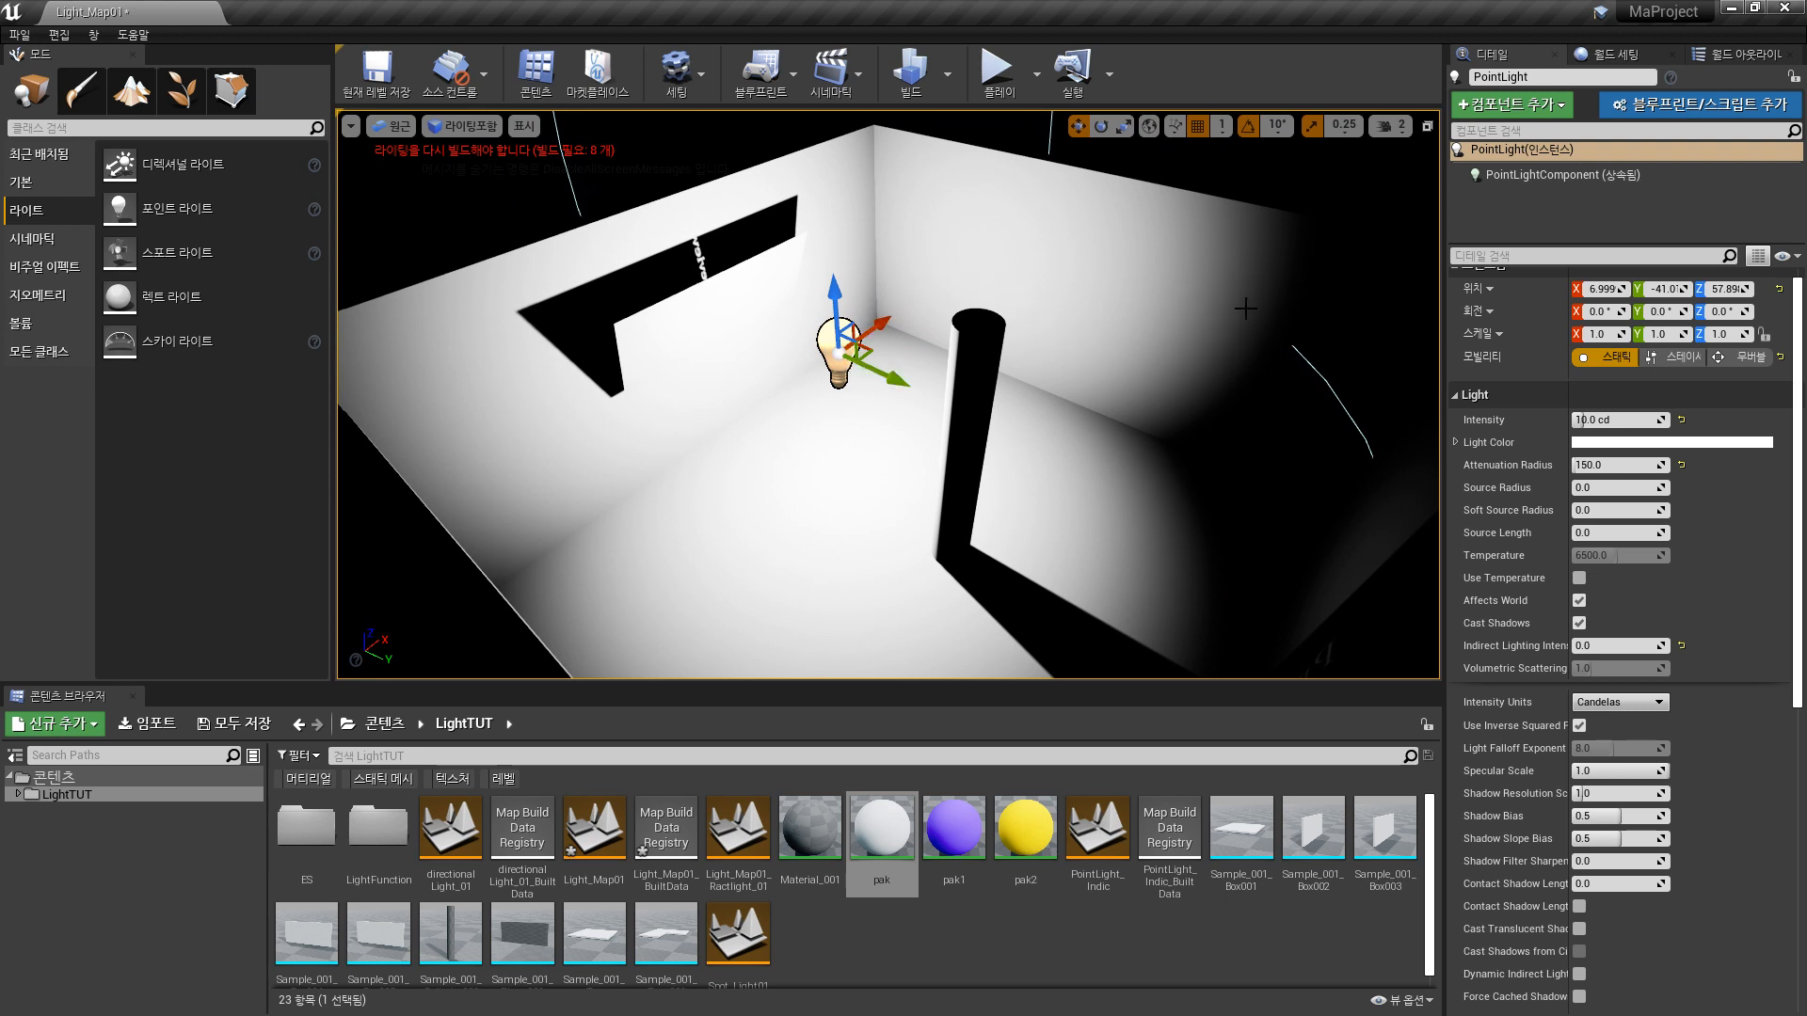
- Set the point light's intensity to 1 cd
click(1631, 423)
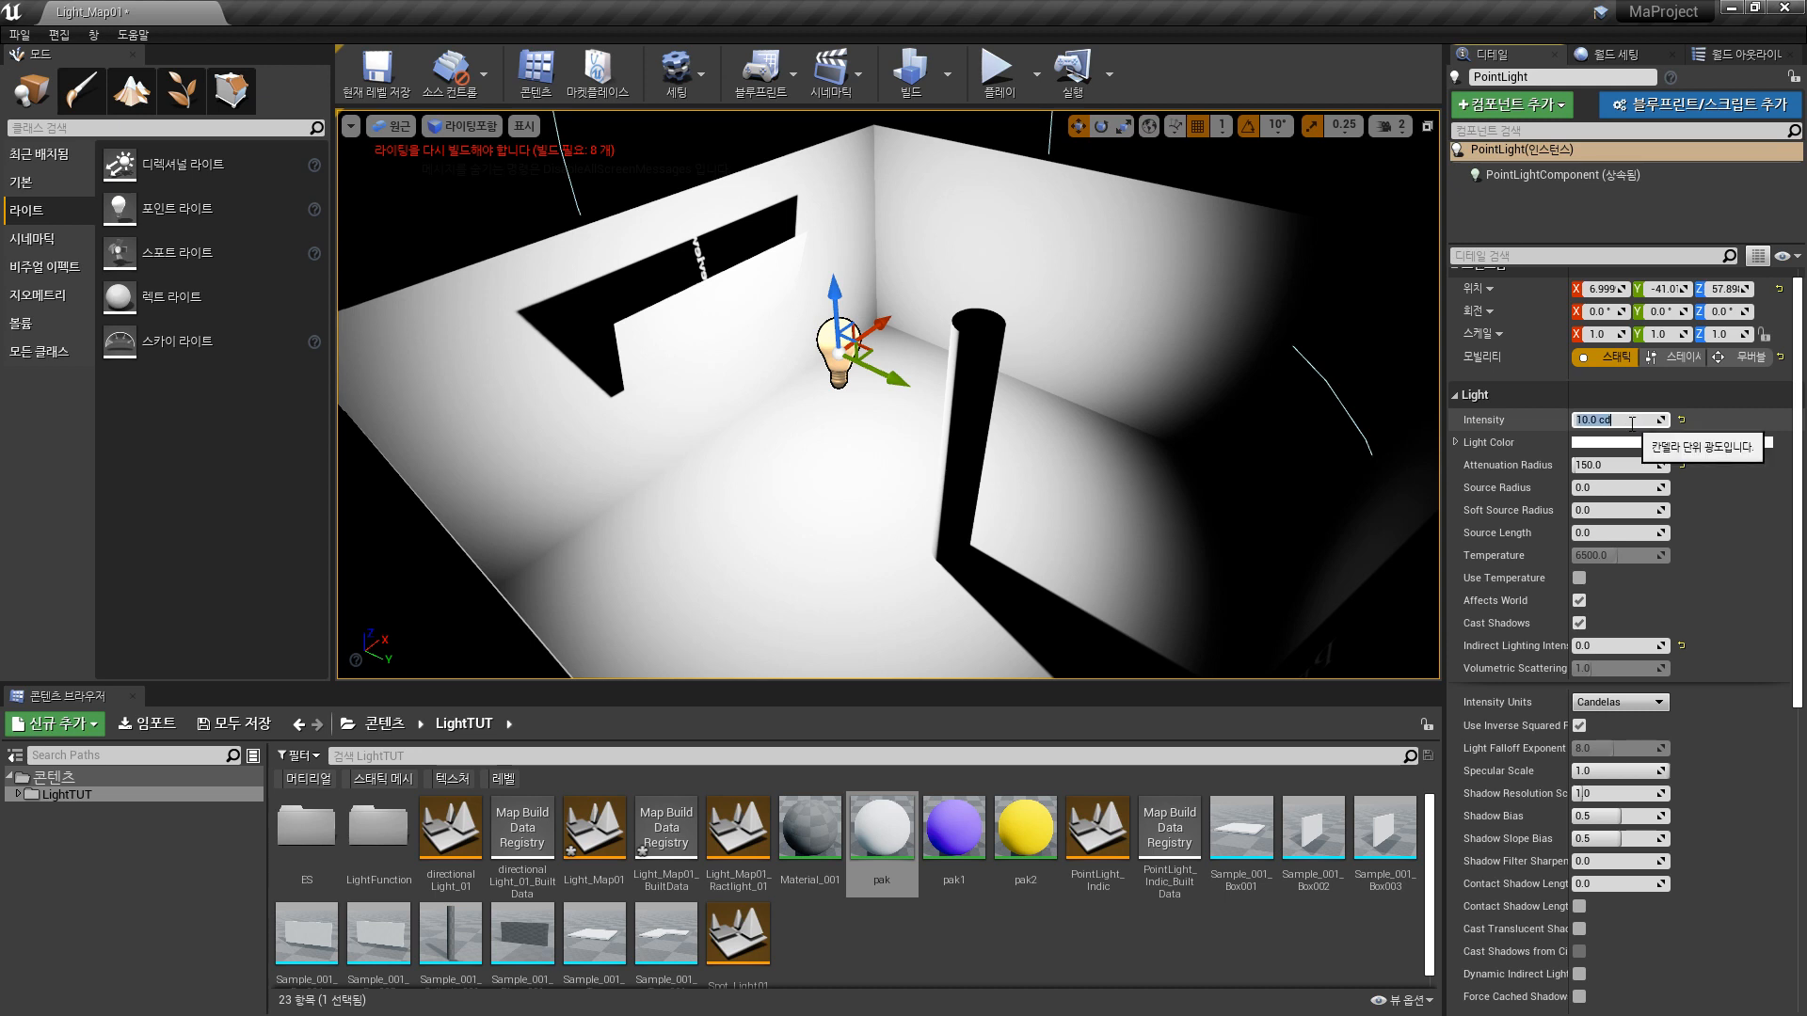
text(1)
key(Return)
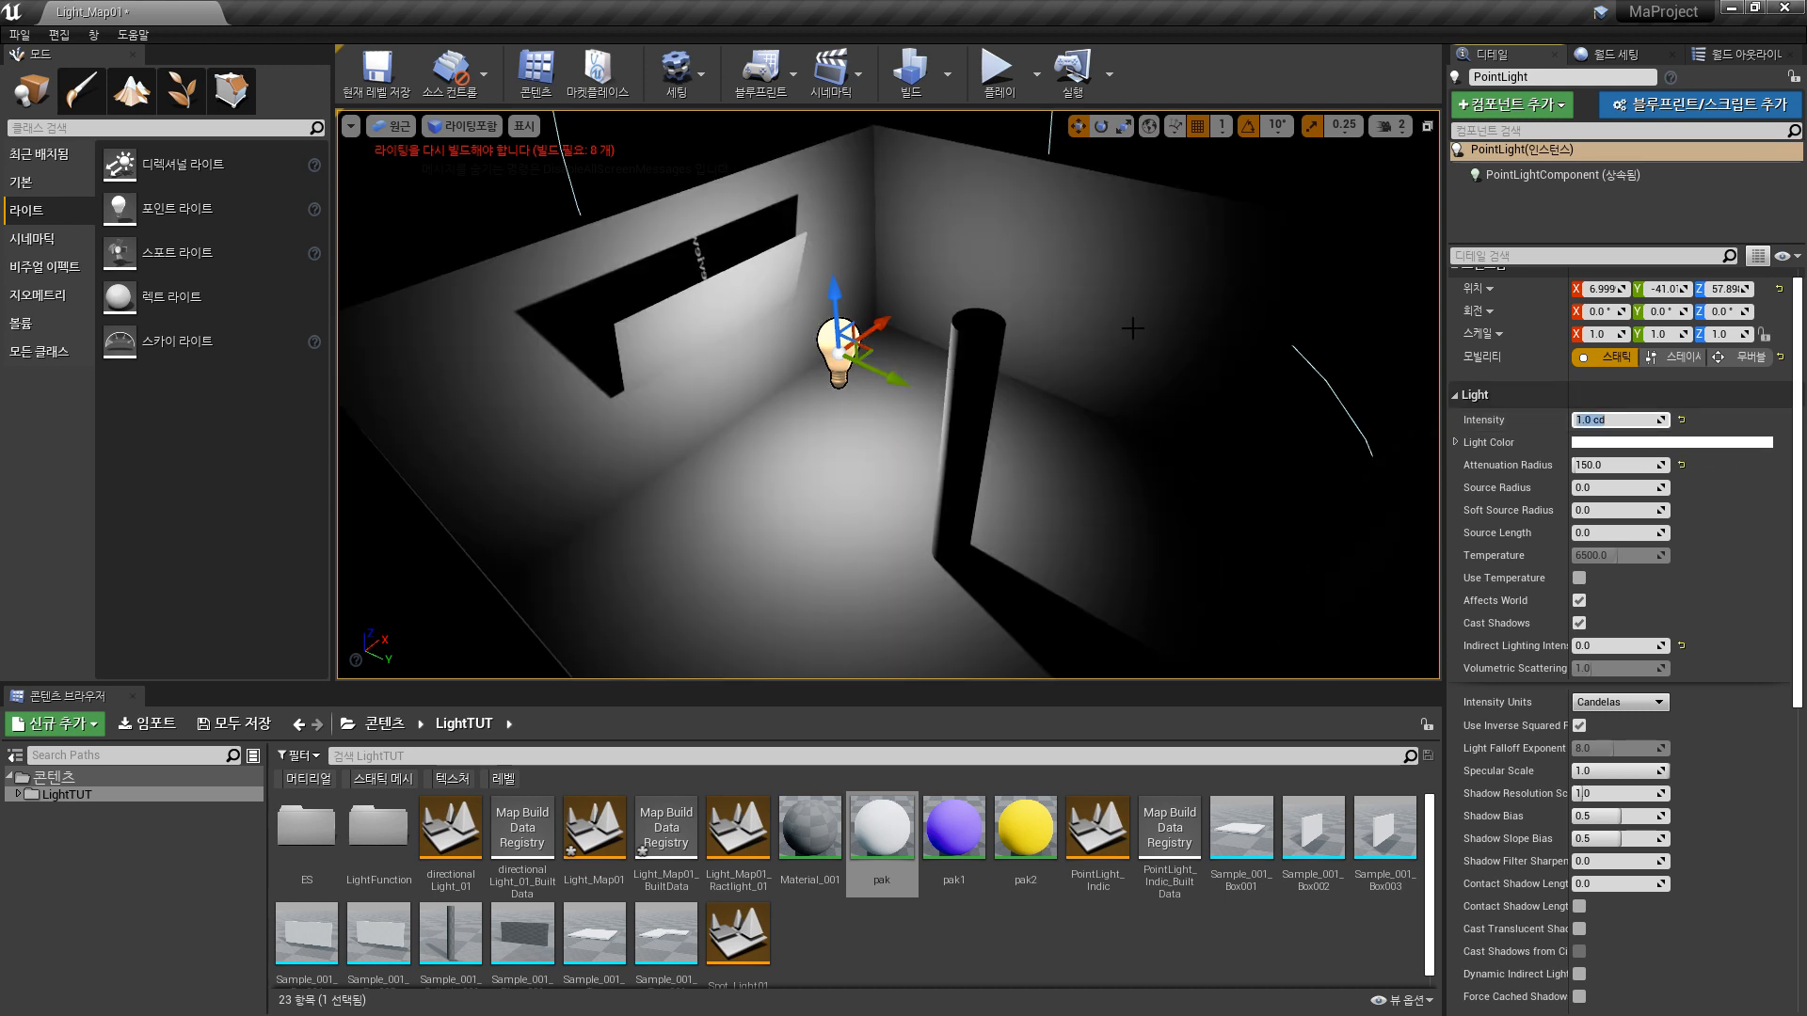
right_drag(887, 394, 842, 367)
click(1611, 420)
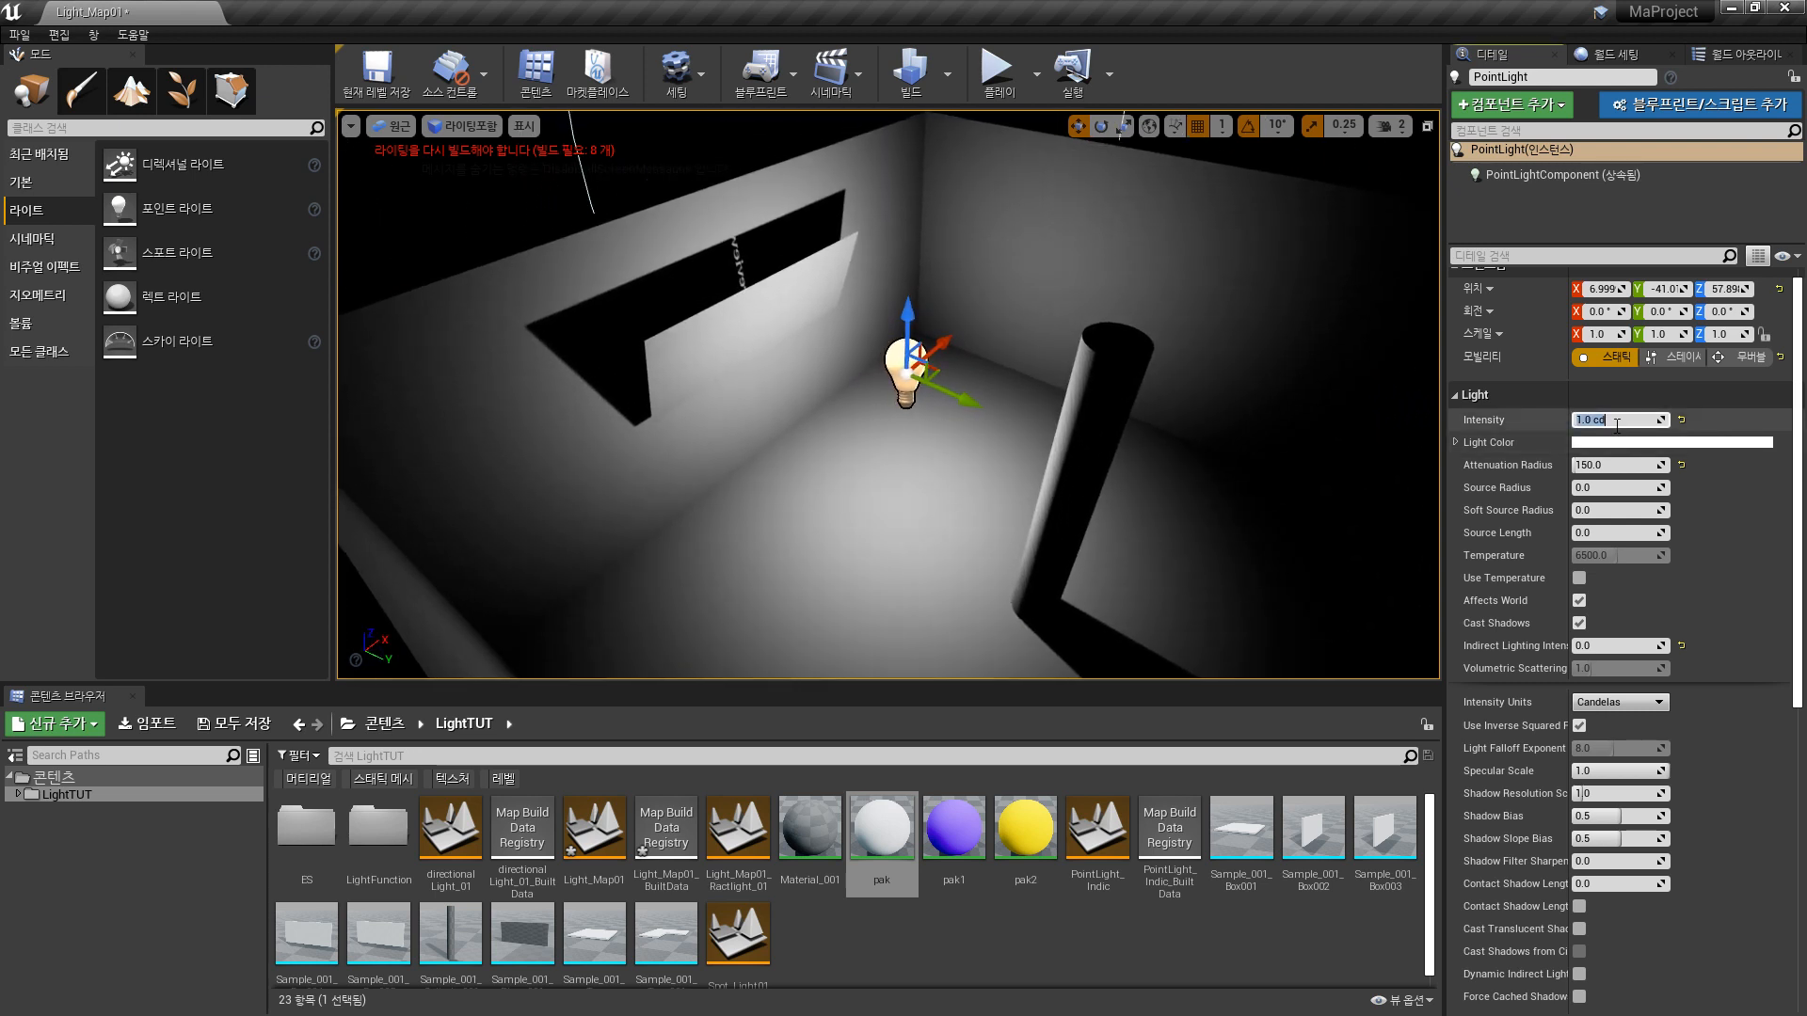
right_drag(887, 396, 898, 489)
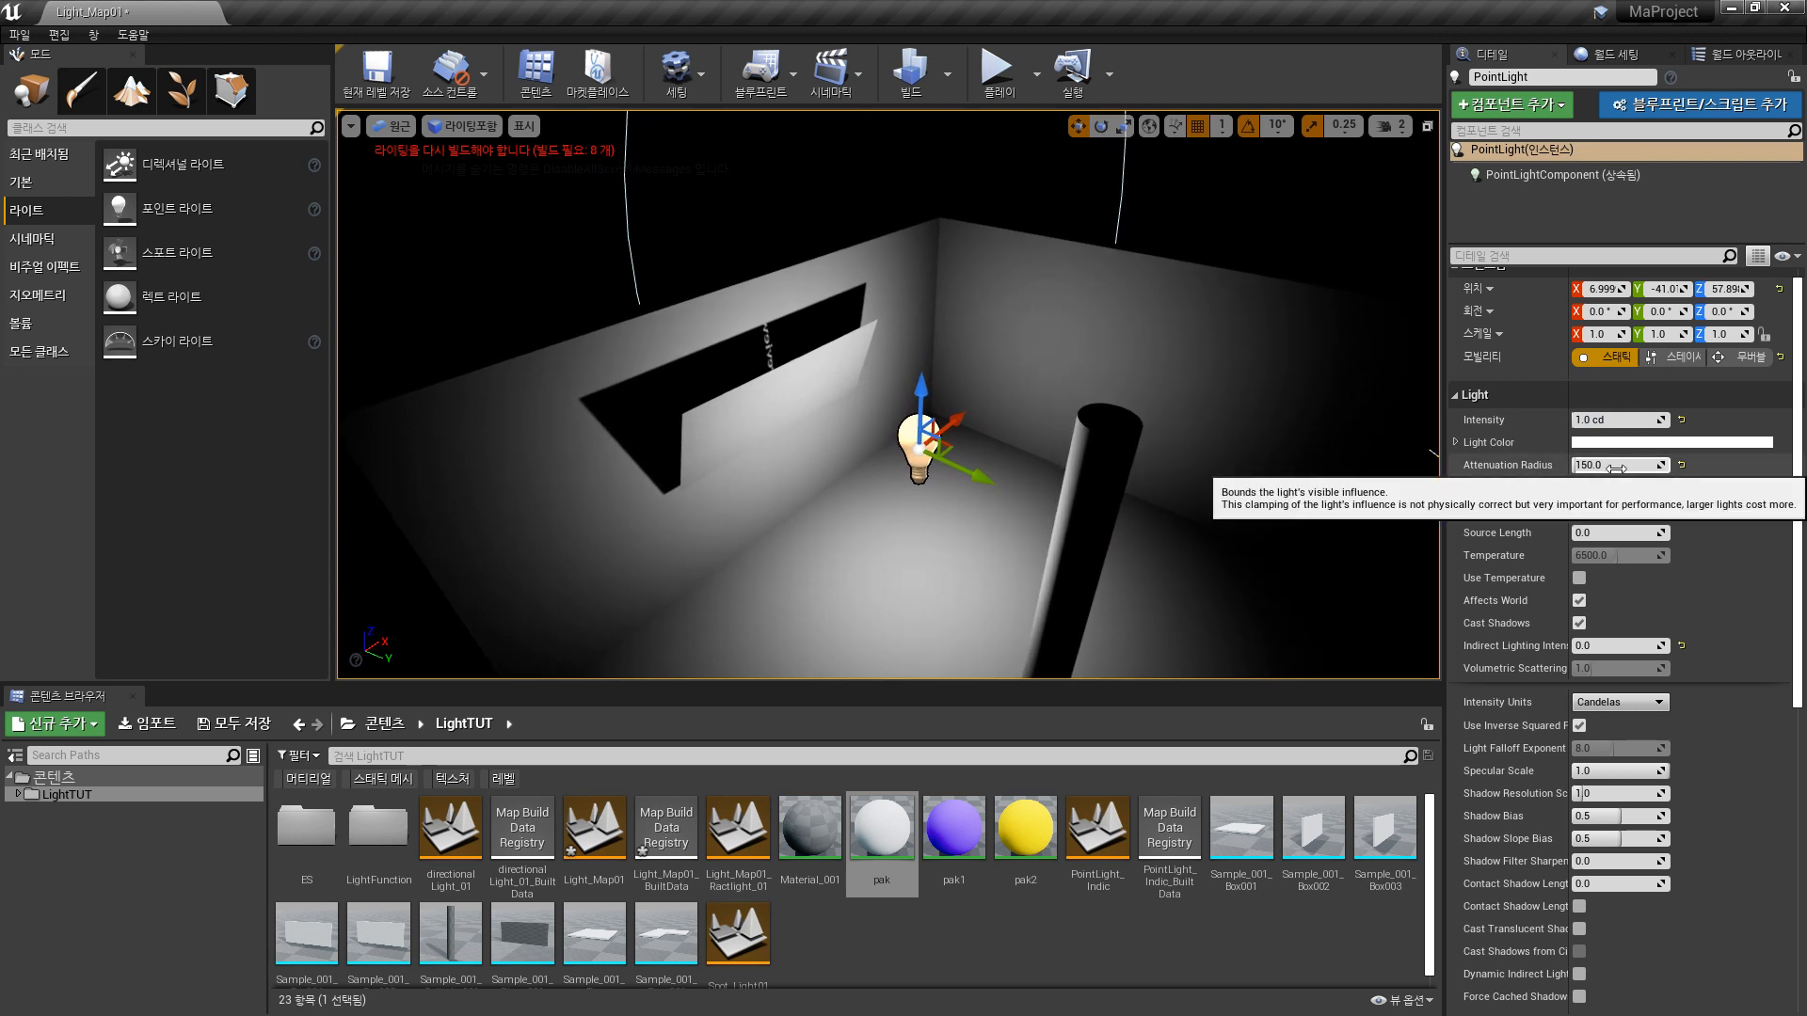
- Set the lighting quality to Preview and build only the lighting
click(948, 73)
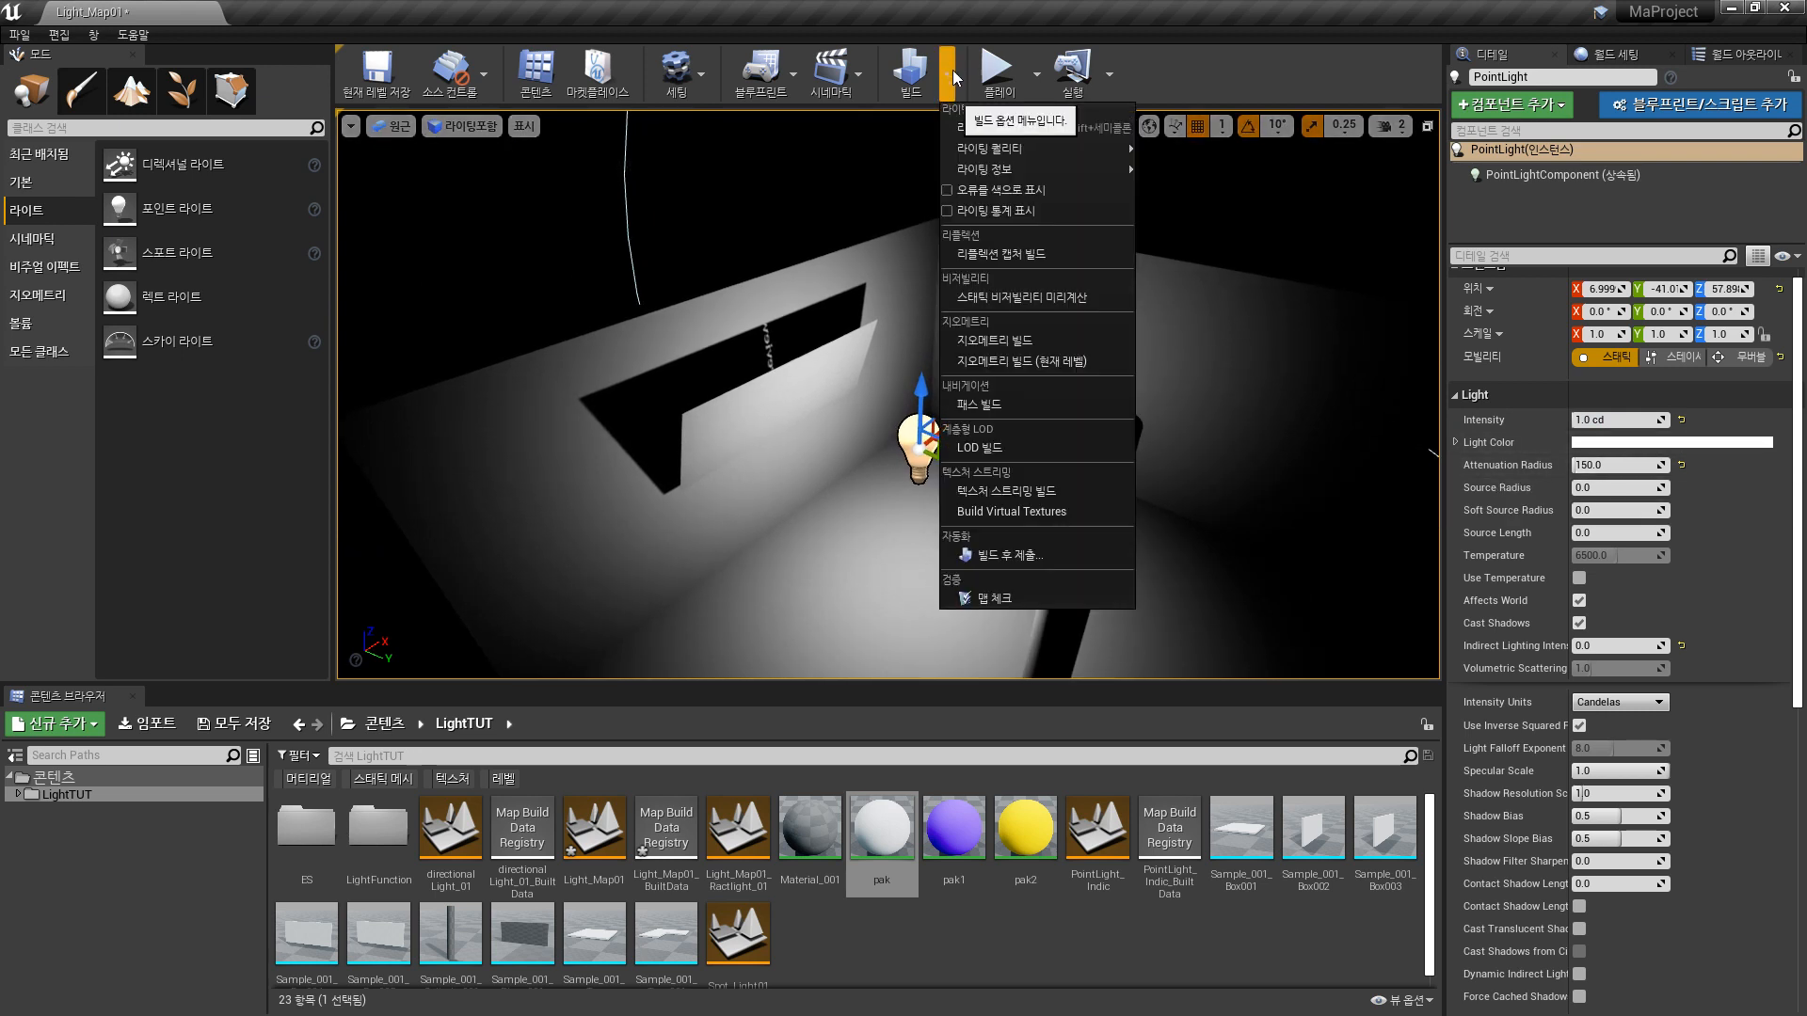
mouse_move(1001, 159)
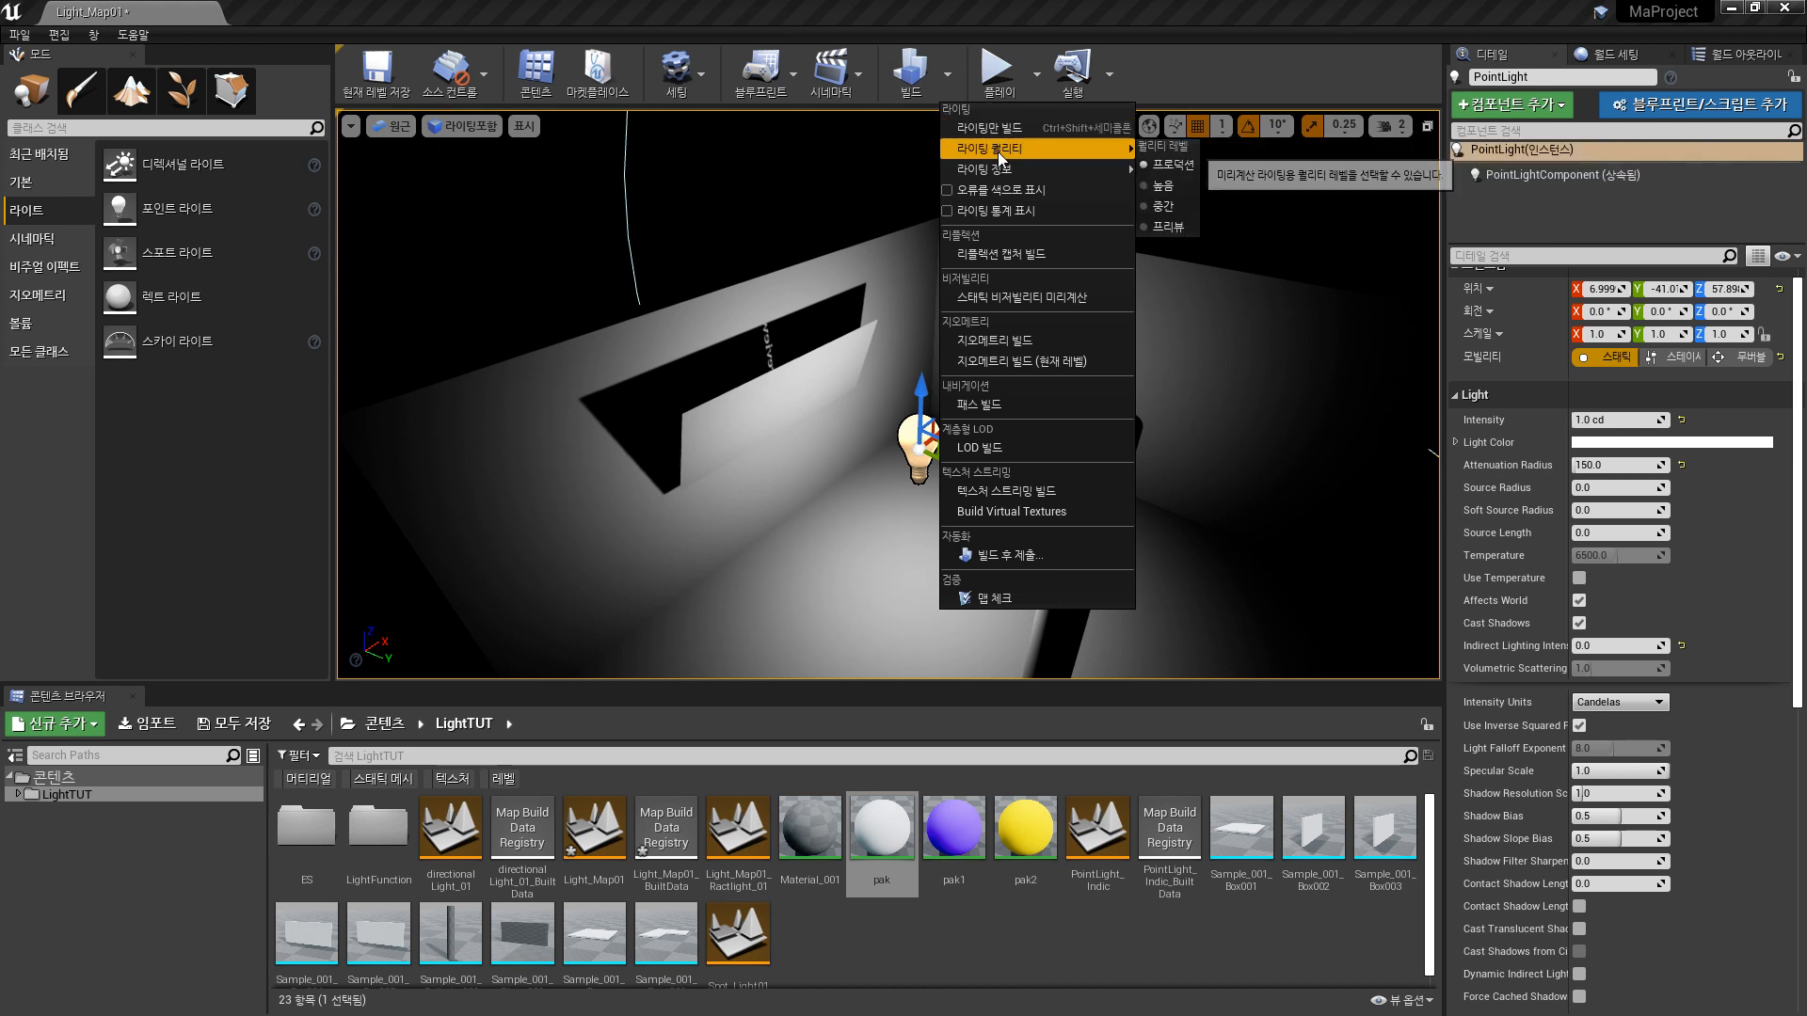
click(1169, 226)
click(948, 71)
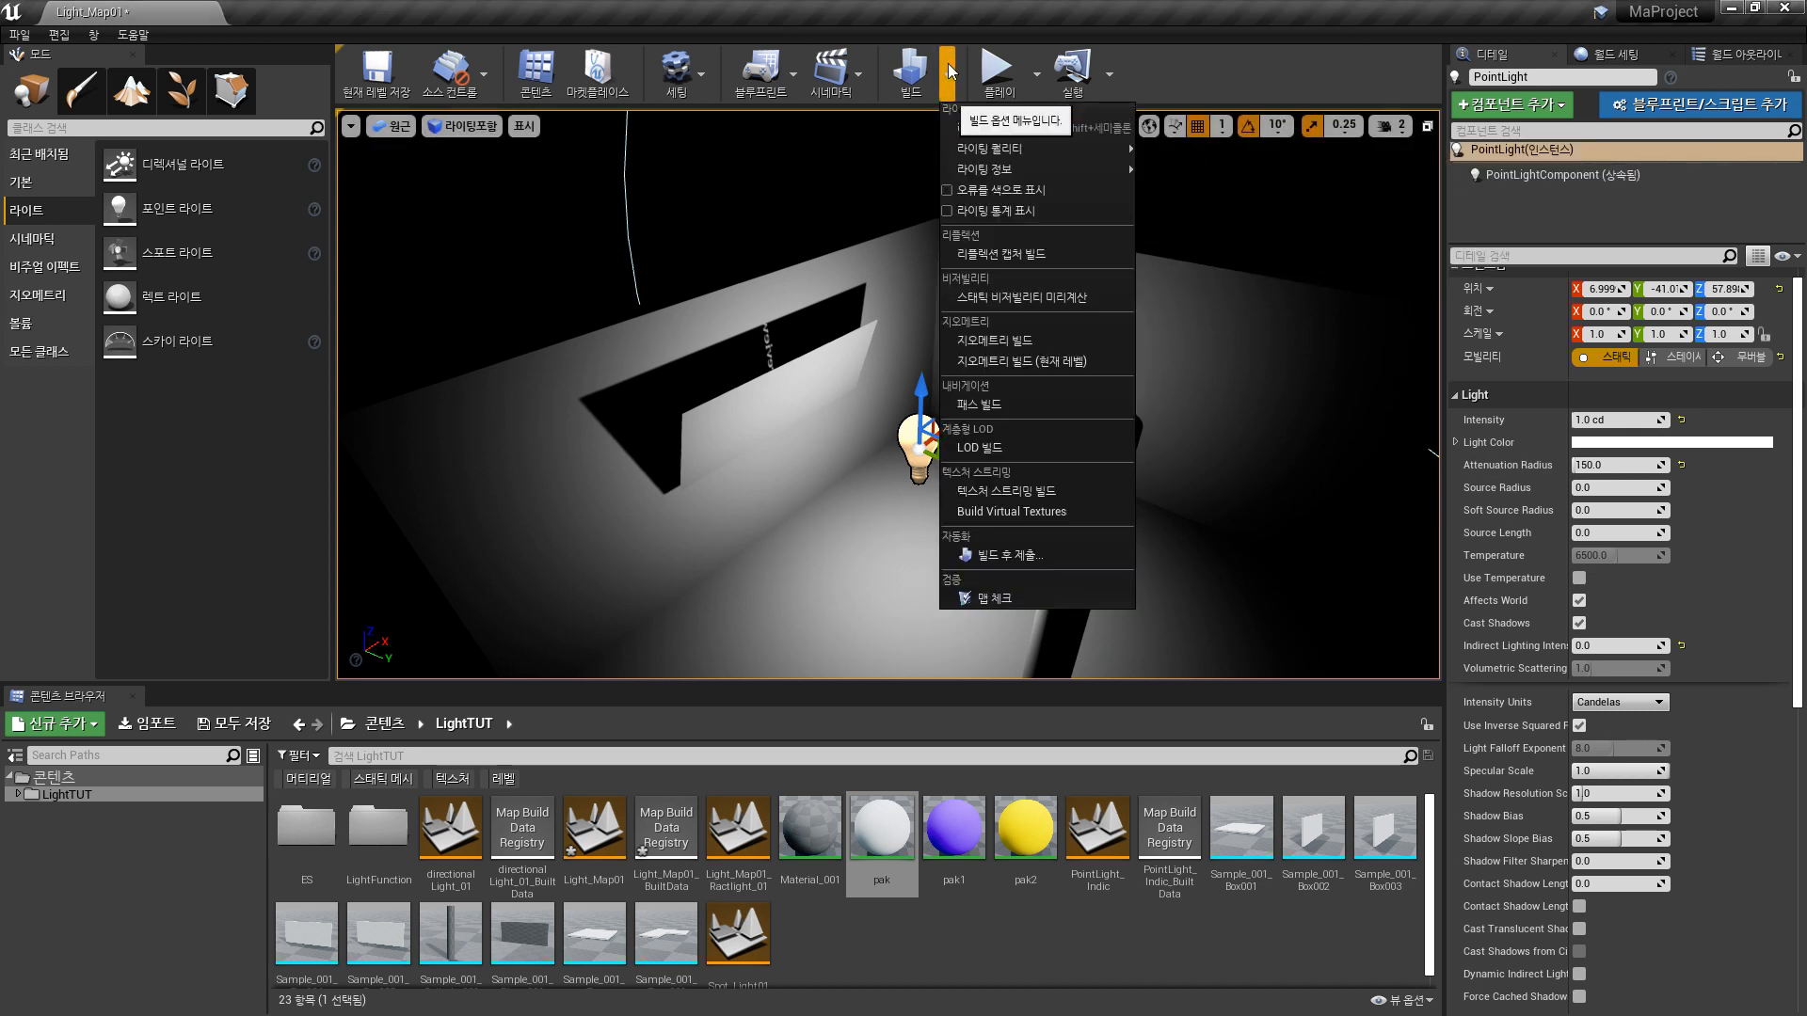
click(1009, 126)
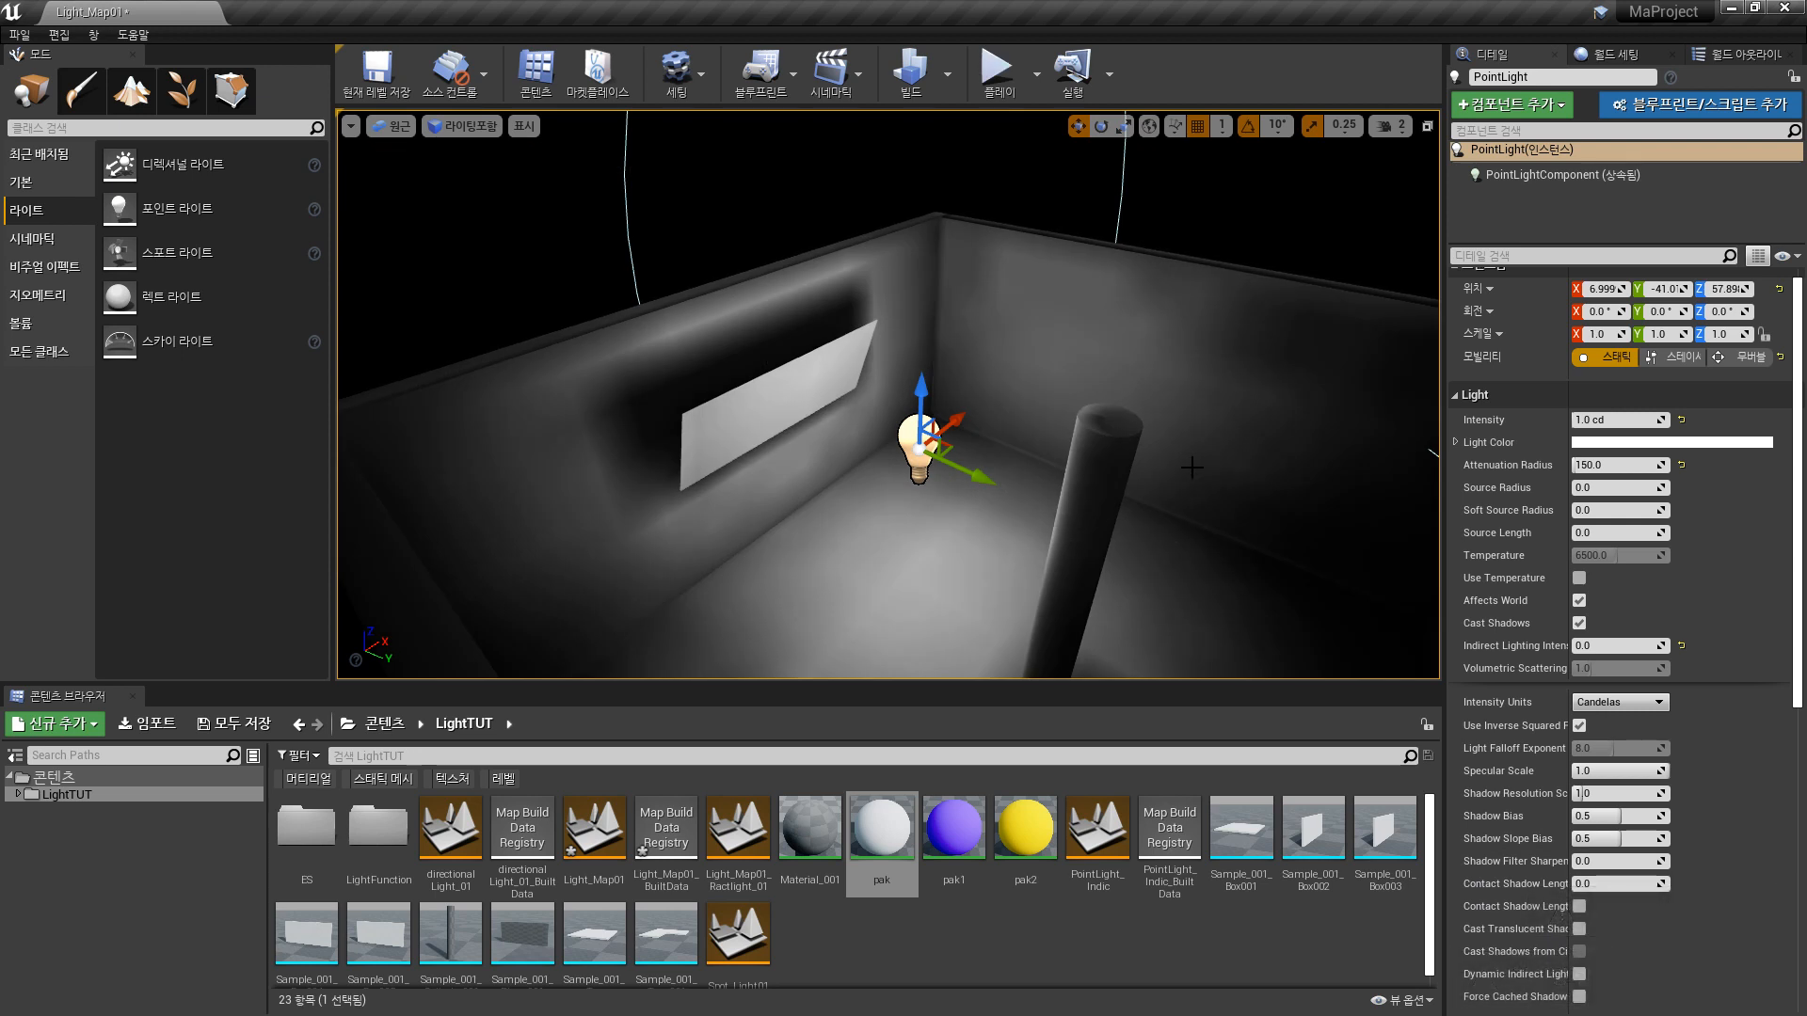
- Examine the baked light and shadows around the wall panel, pillar and floor from several angles
mouse_move(1201, 403)
right_down()
mouse_move(1153, 487)
mouse_move(1201, 443)
mouse_move(1227, 454)
mouse_move(1197, 474)
mouse_move(1167, 403)
right_up()
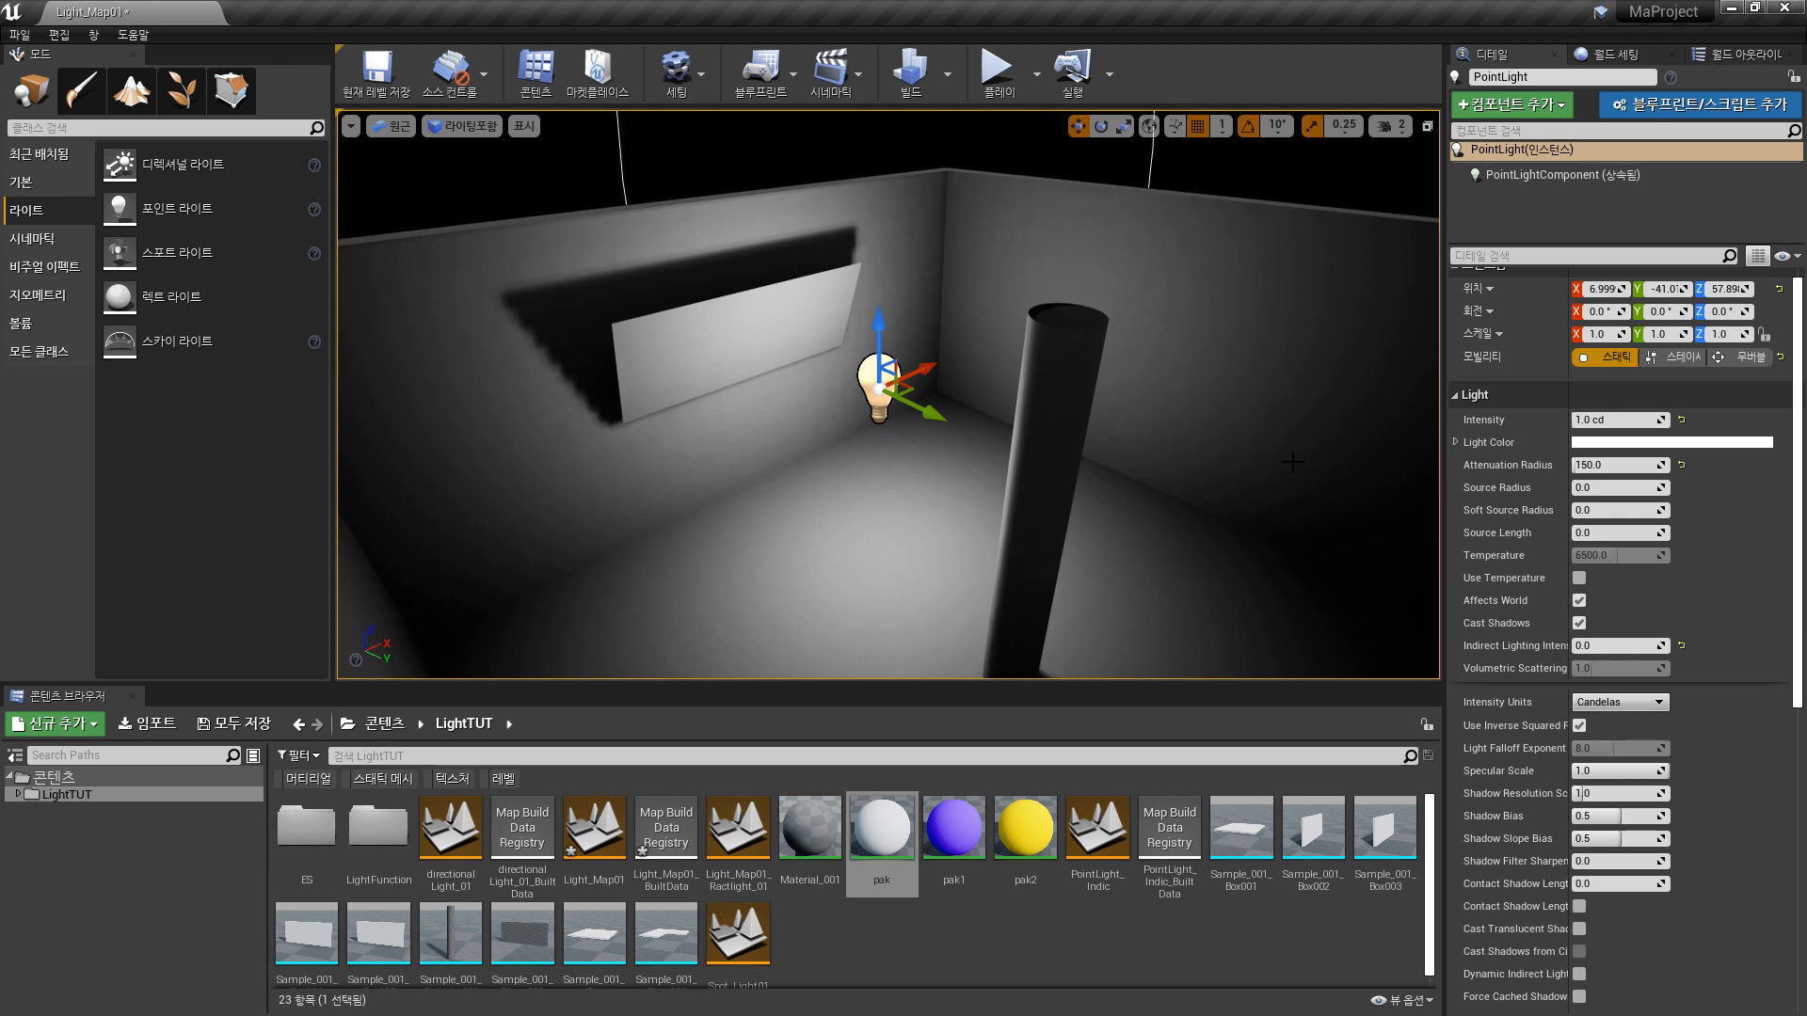
right_drag(771, 493, 786, 594)
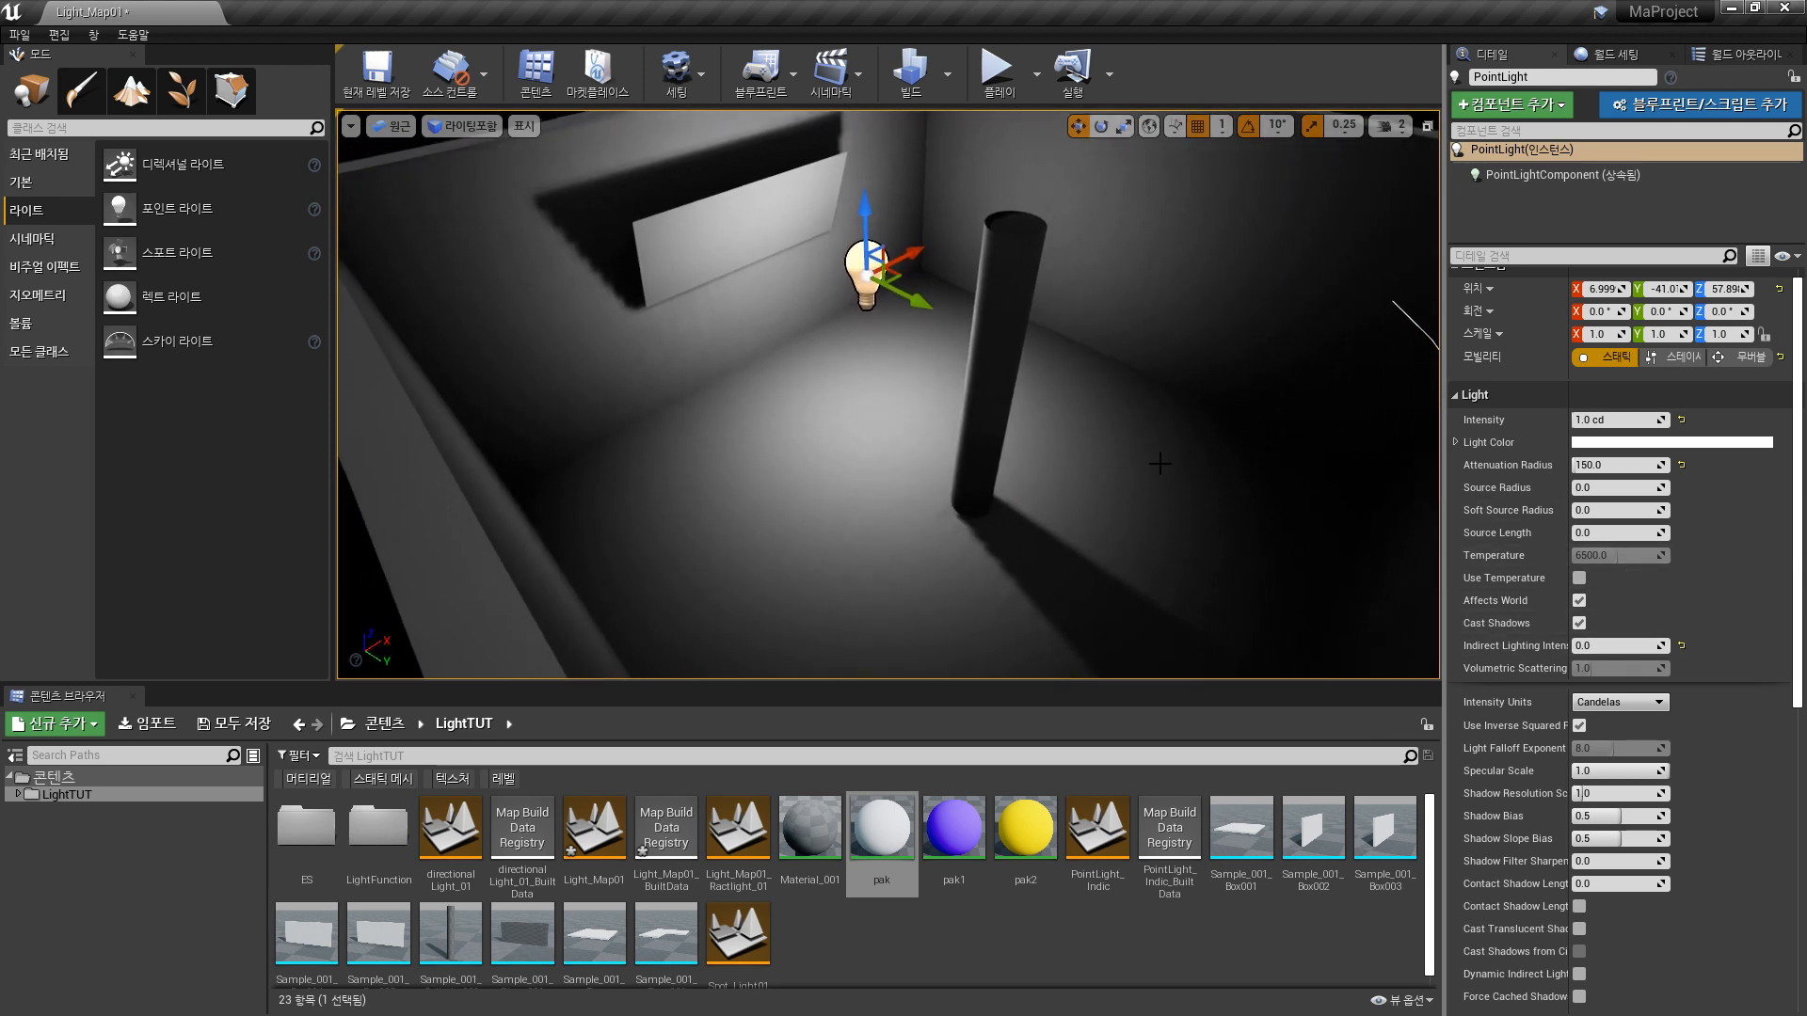
right_drag(927, 411, 933, 370)
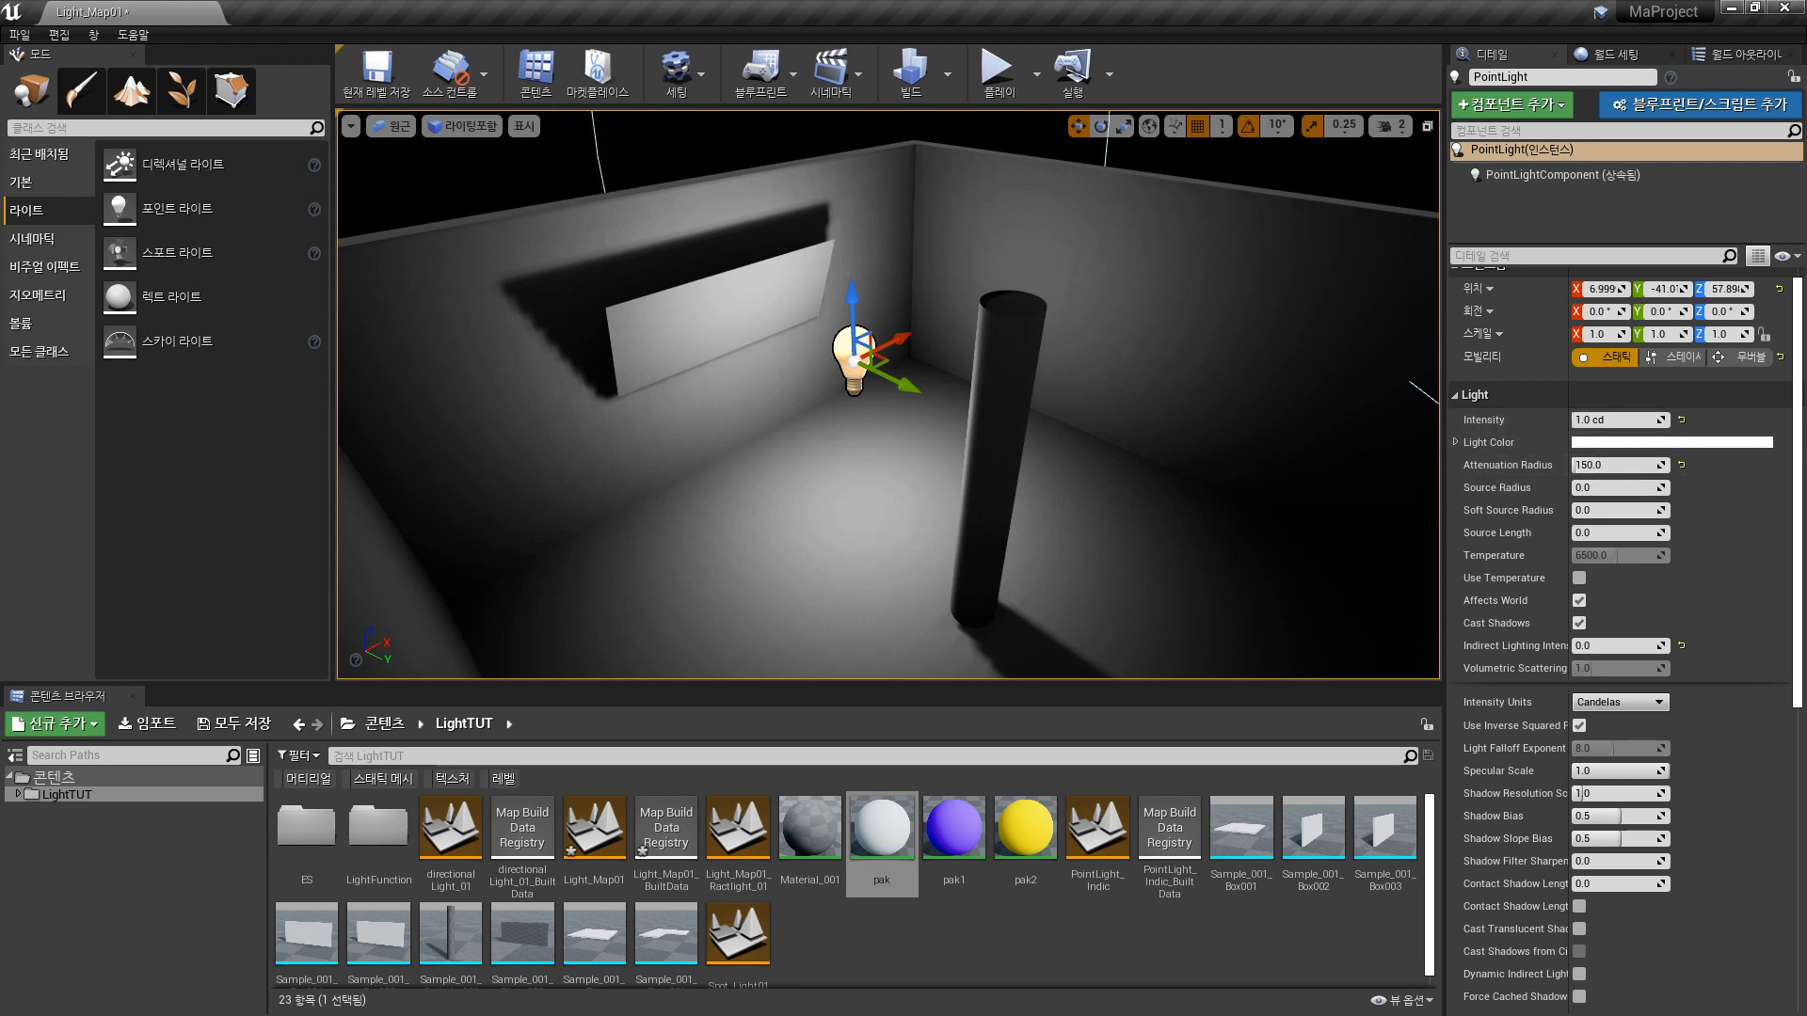
mouse_move(1022, 438)
right_down()
mouse_move(1092, 437)
mouse_move(1017, 438)
mouse_move(1073, 438)
mouse_move(1035, 438)
right_up()
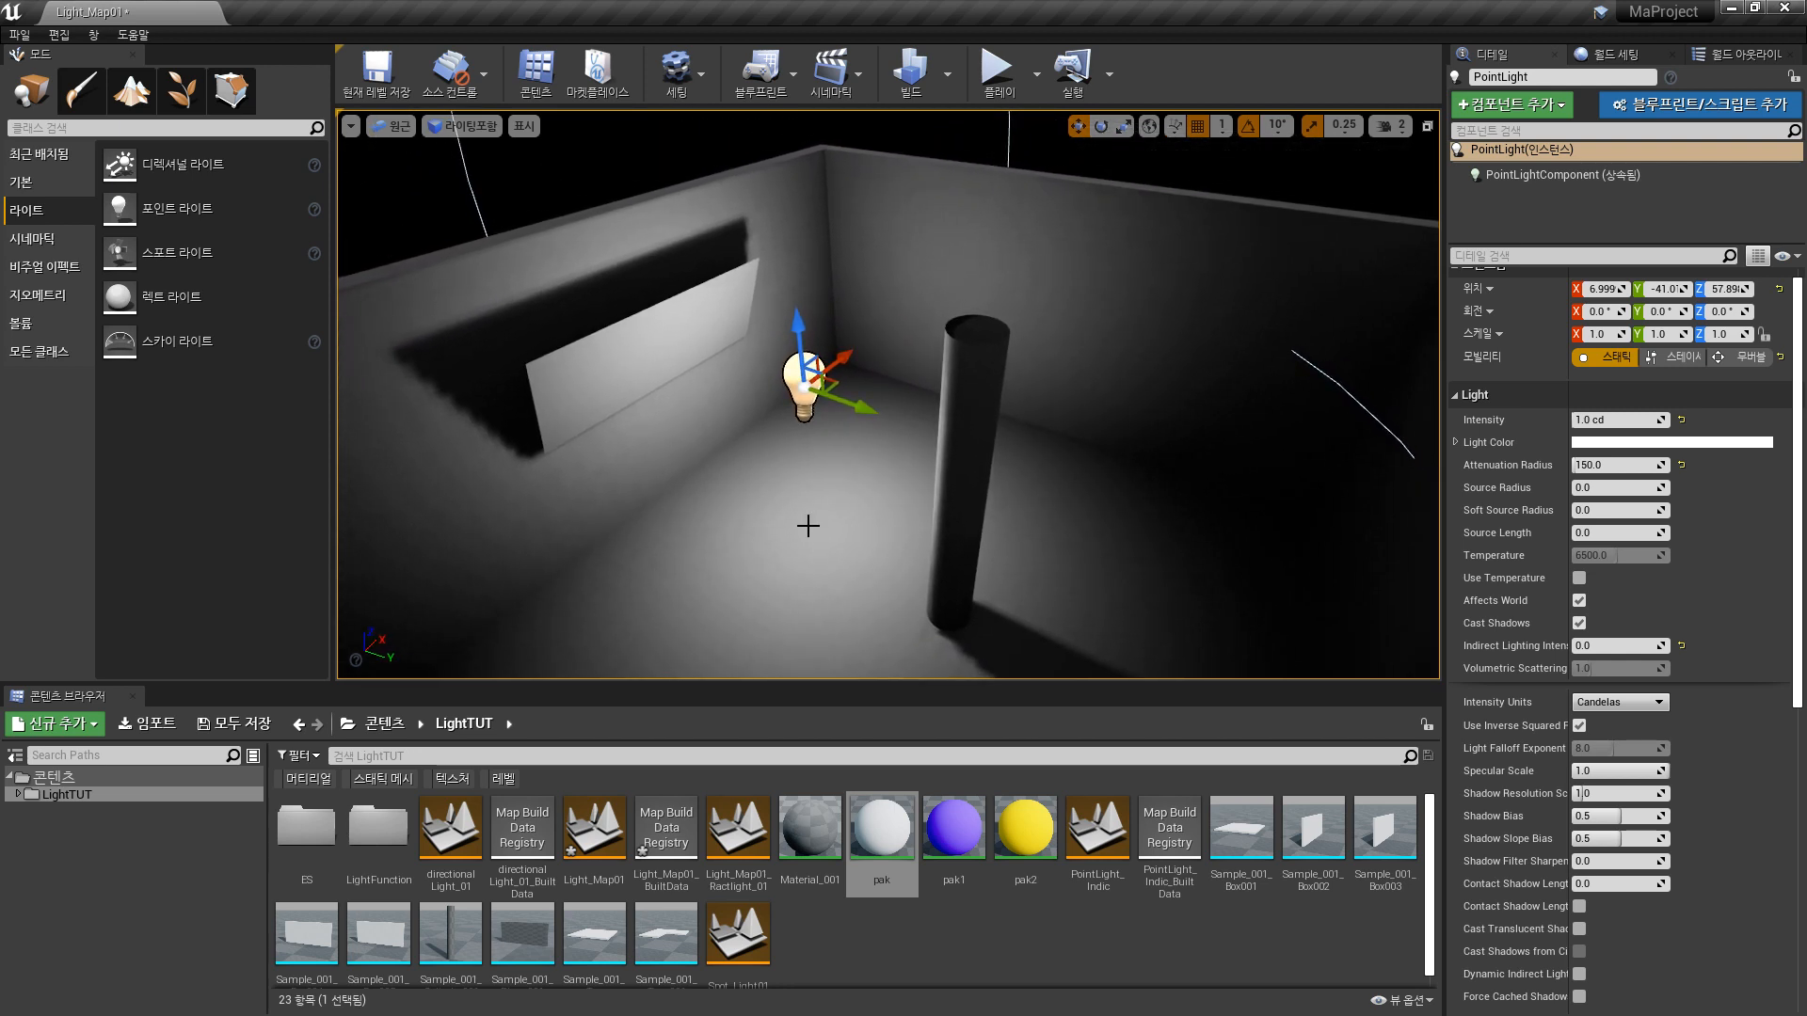
right_drag(960, 393, 998, 400)
right_drag(827, 400, 827, 443)
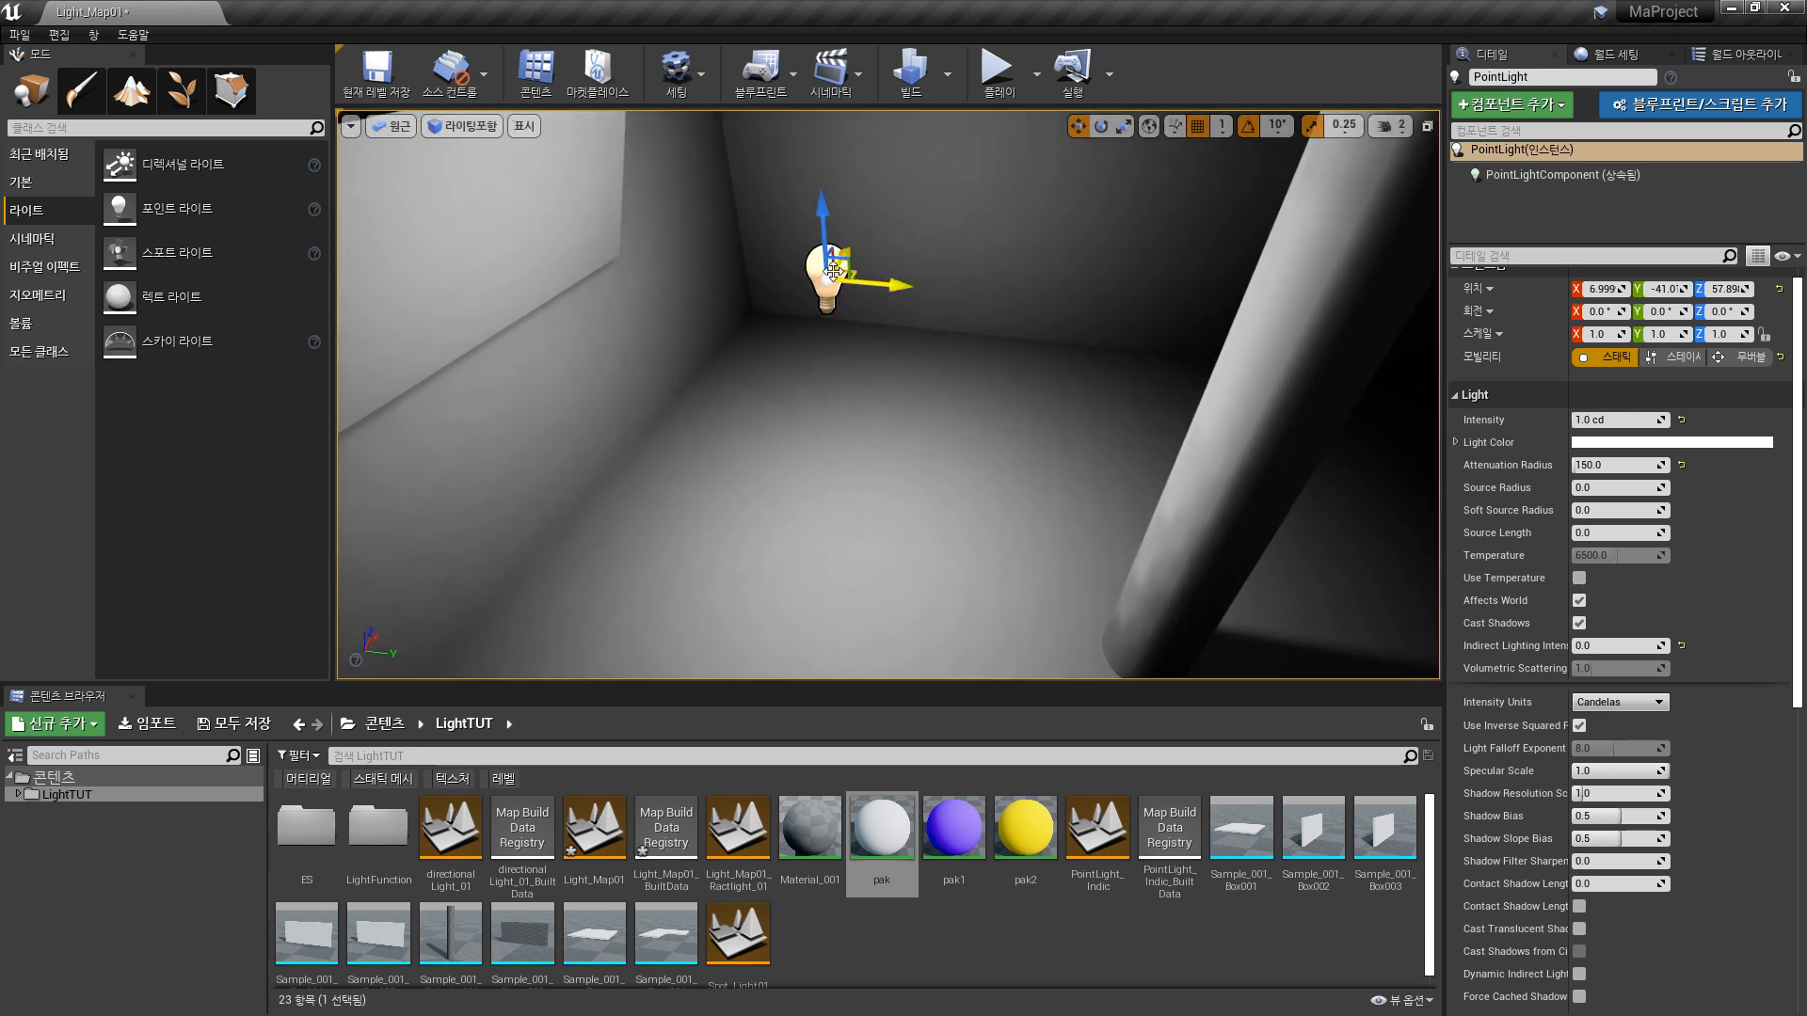
right_drag(1215, 381, 1280, 365)
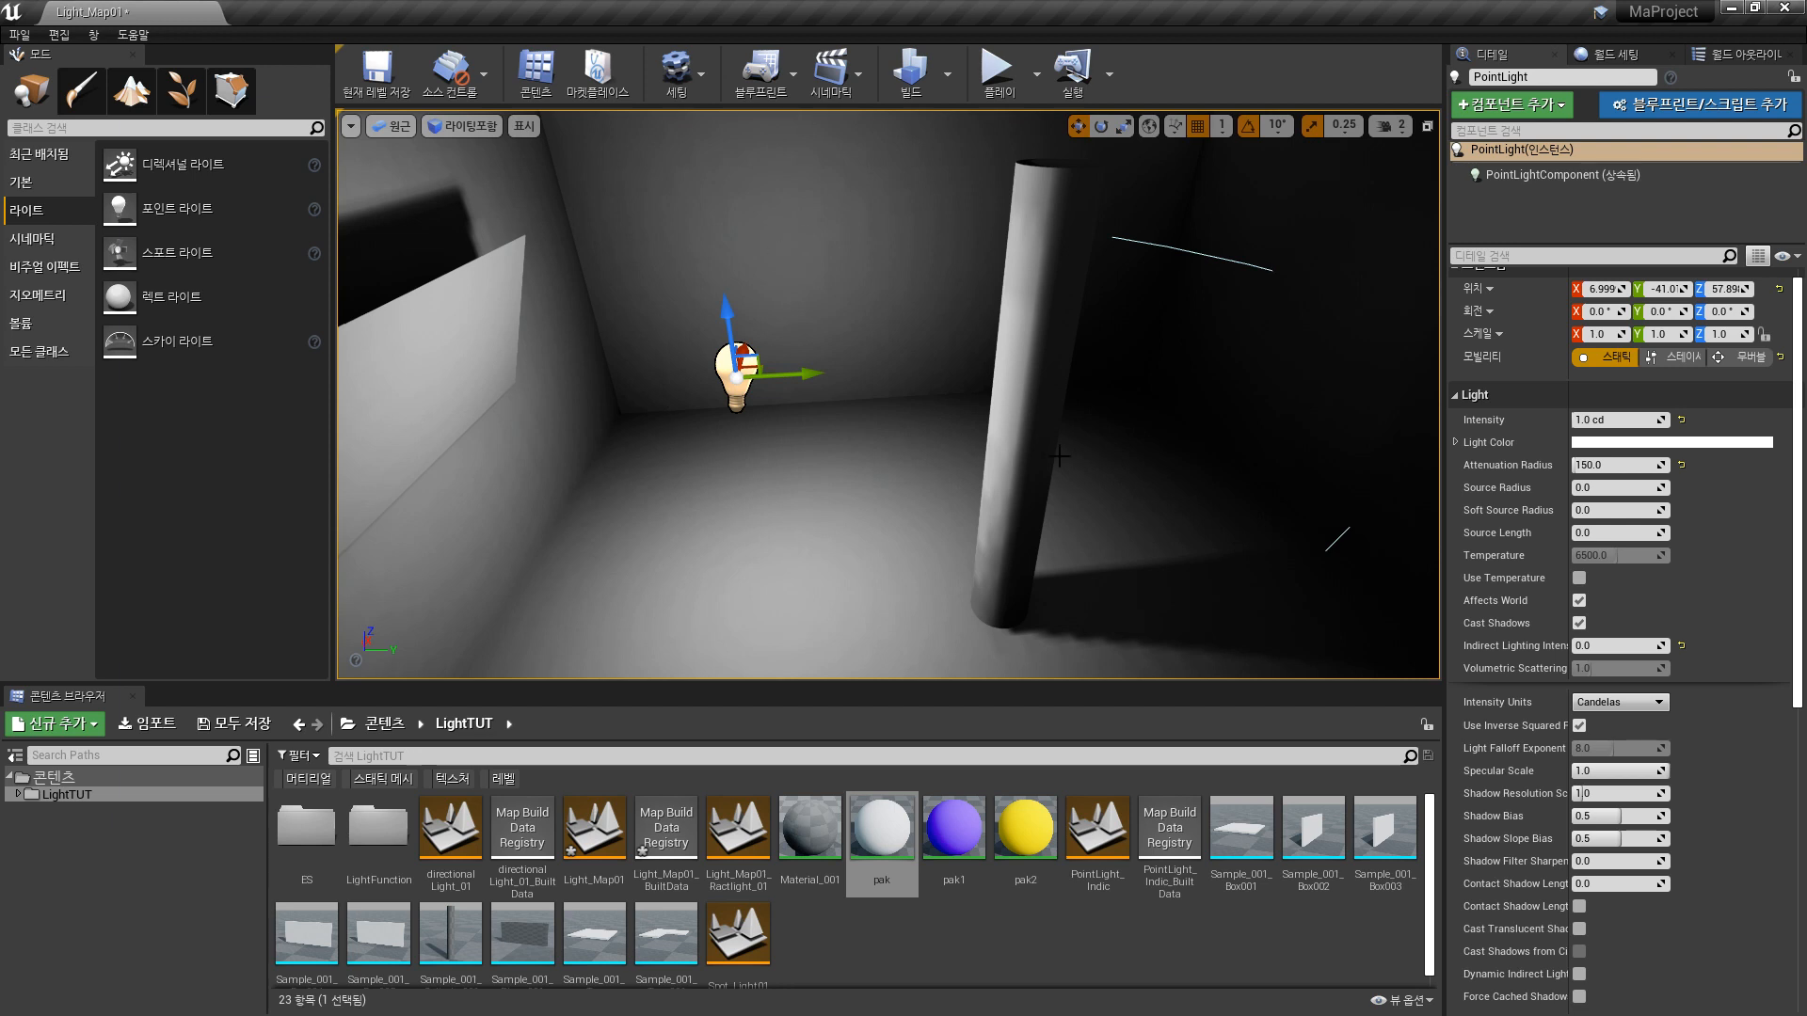
mouse_move(1055, 442)
right_down()
mouse_move(969, 438)
mouse_move(1048, 431)
right_up()
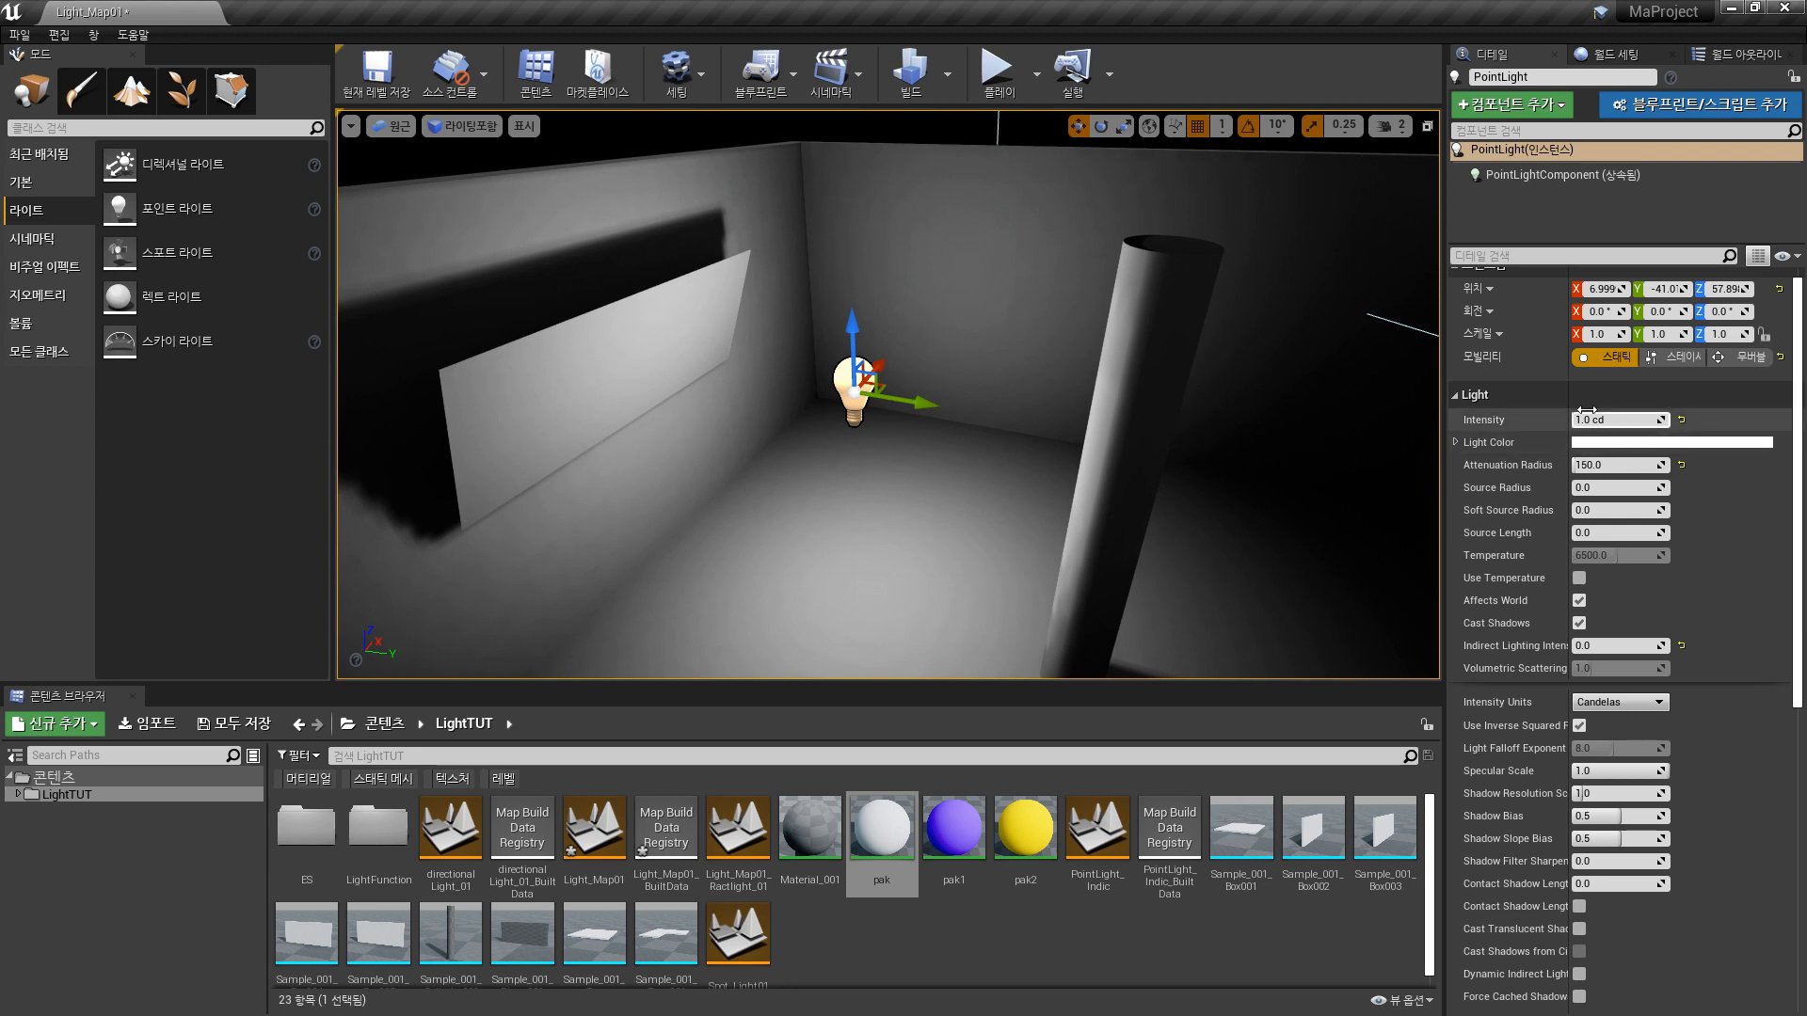
right_drag(1025, 442, 1111, 450)
right_drag(903, 513, 864, 491)
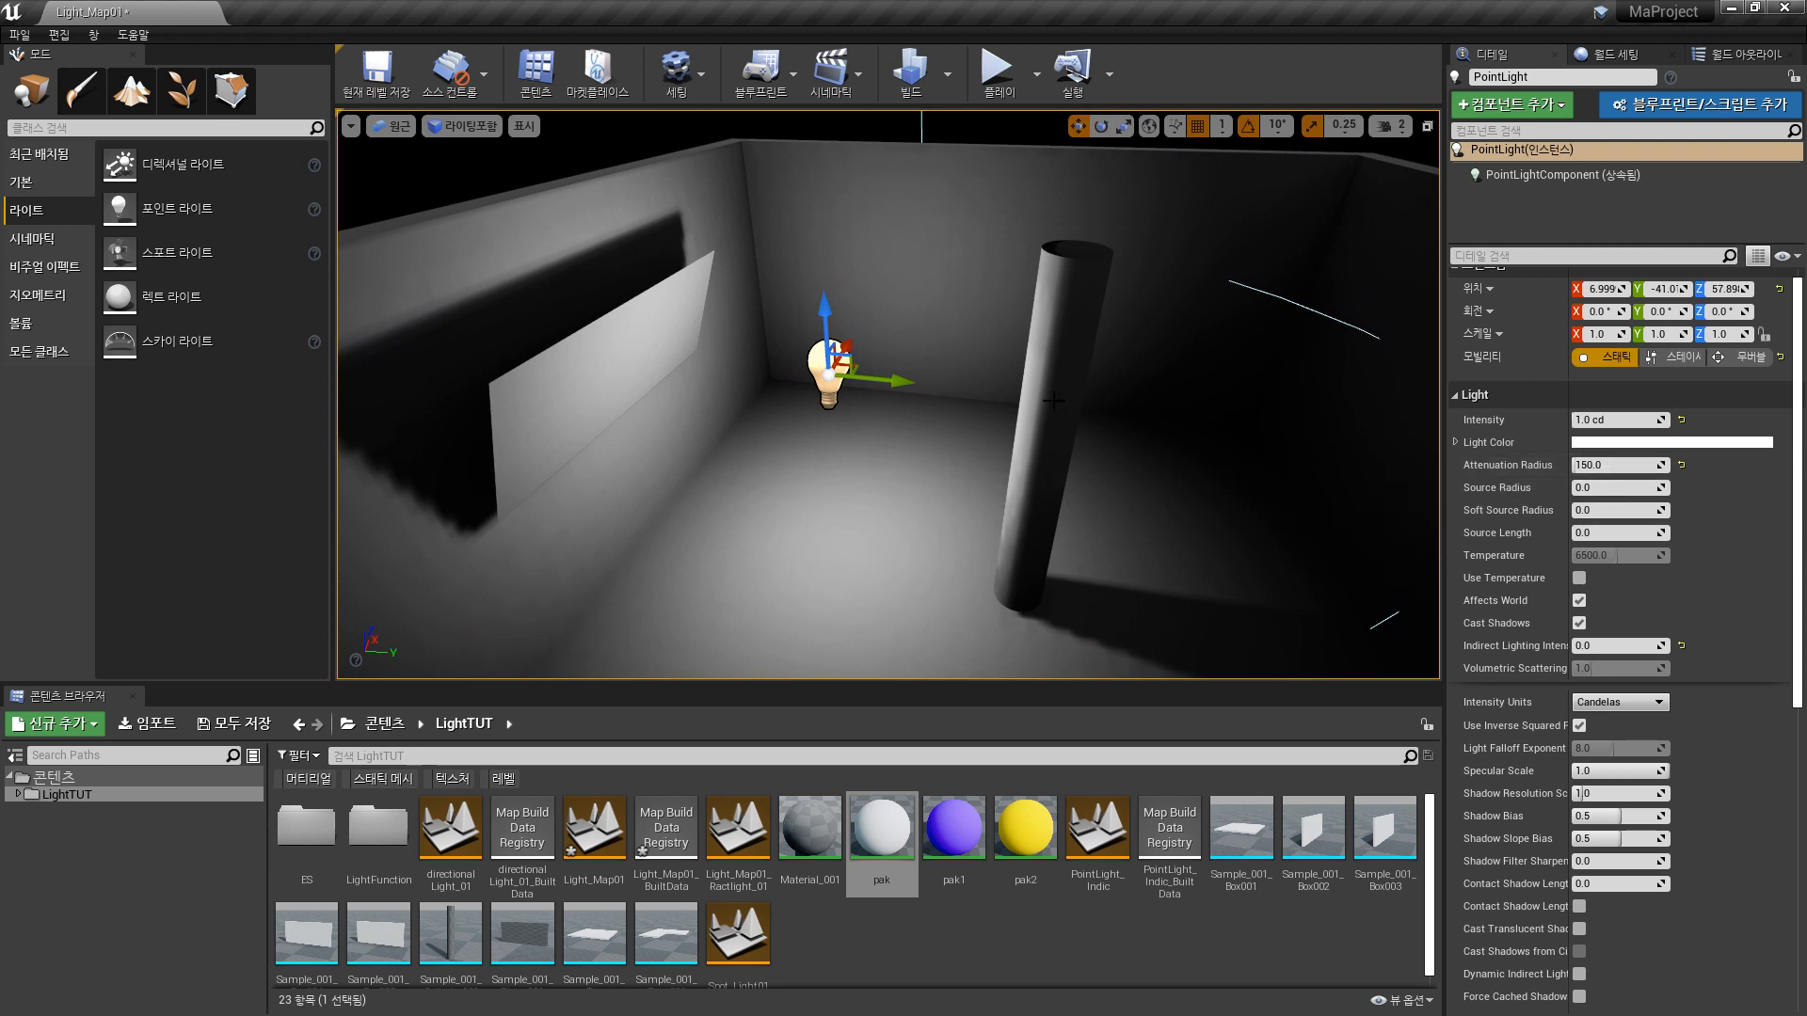
- Try the point light at 1.5 cd, switching Affects World off and back on to compare with the baked lighting
mouse_move(887, 395)
right_down()
mouse_move(828, 428)
mouse_move(851, 447)
mouse_move(877, 428)
right_up()
click(1638, 419)
text(1.5)
key(Return)
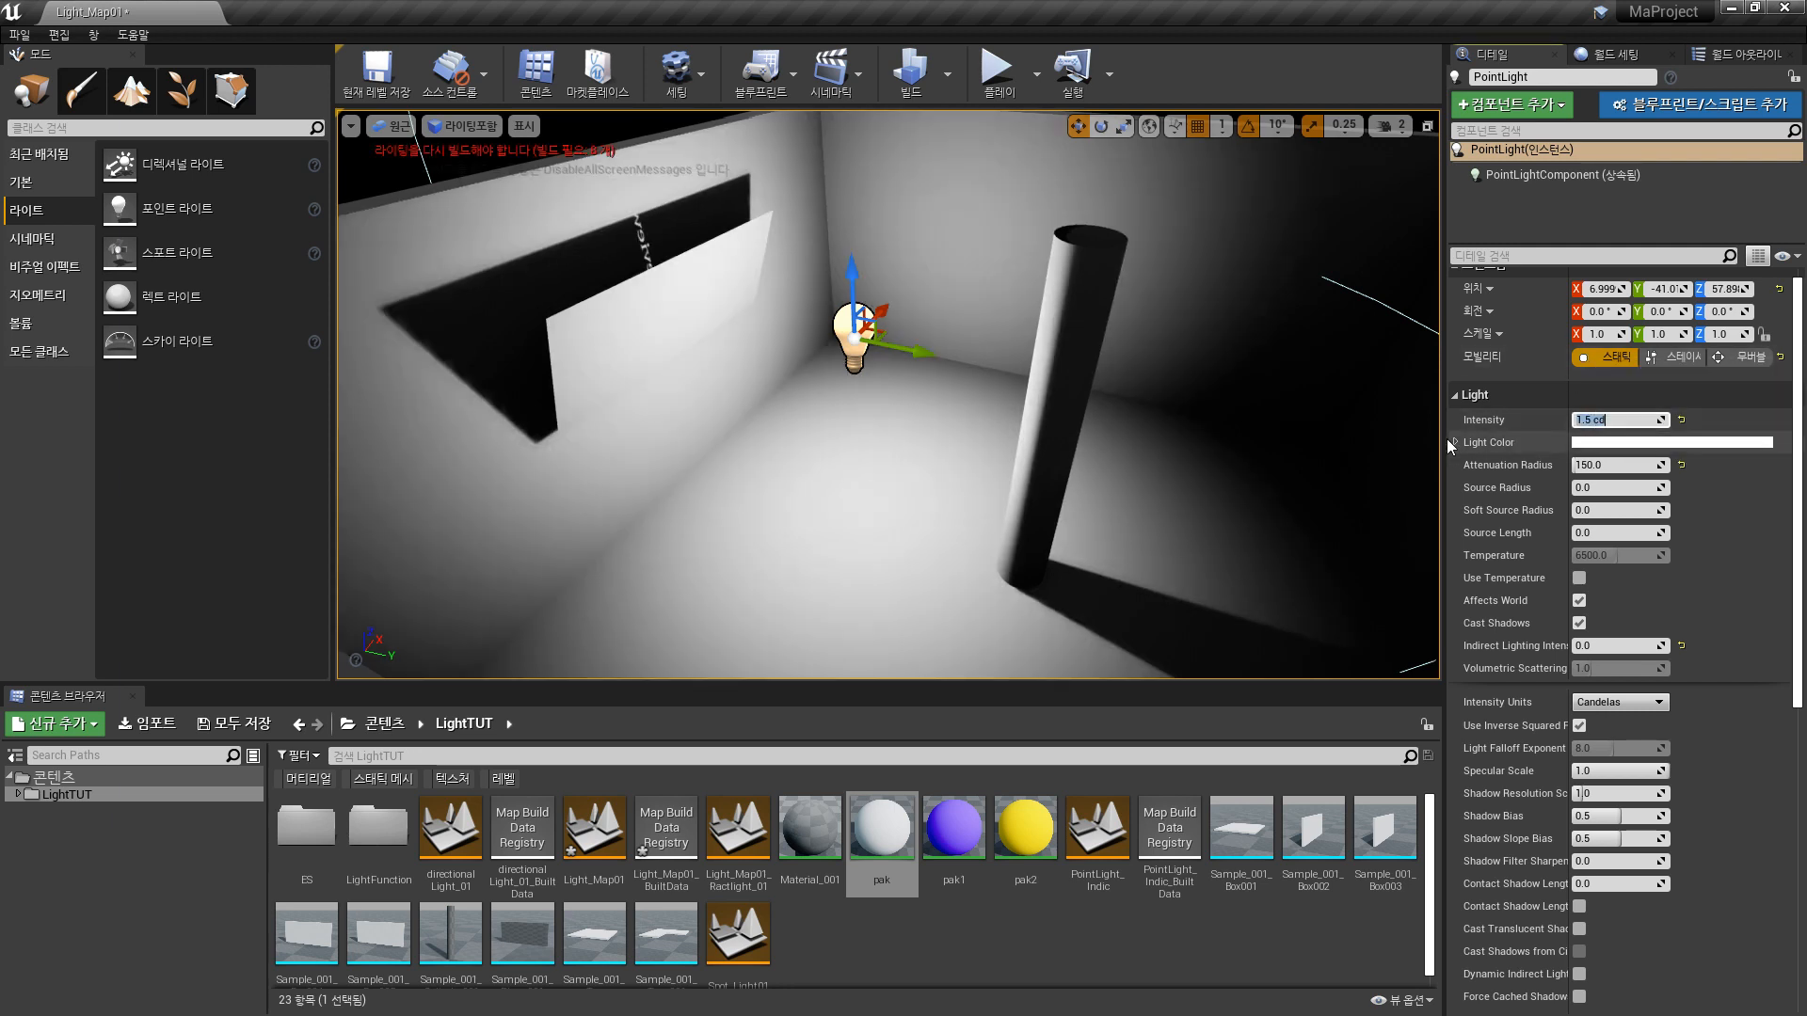
click(1580, 600)
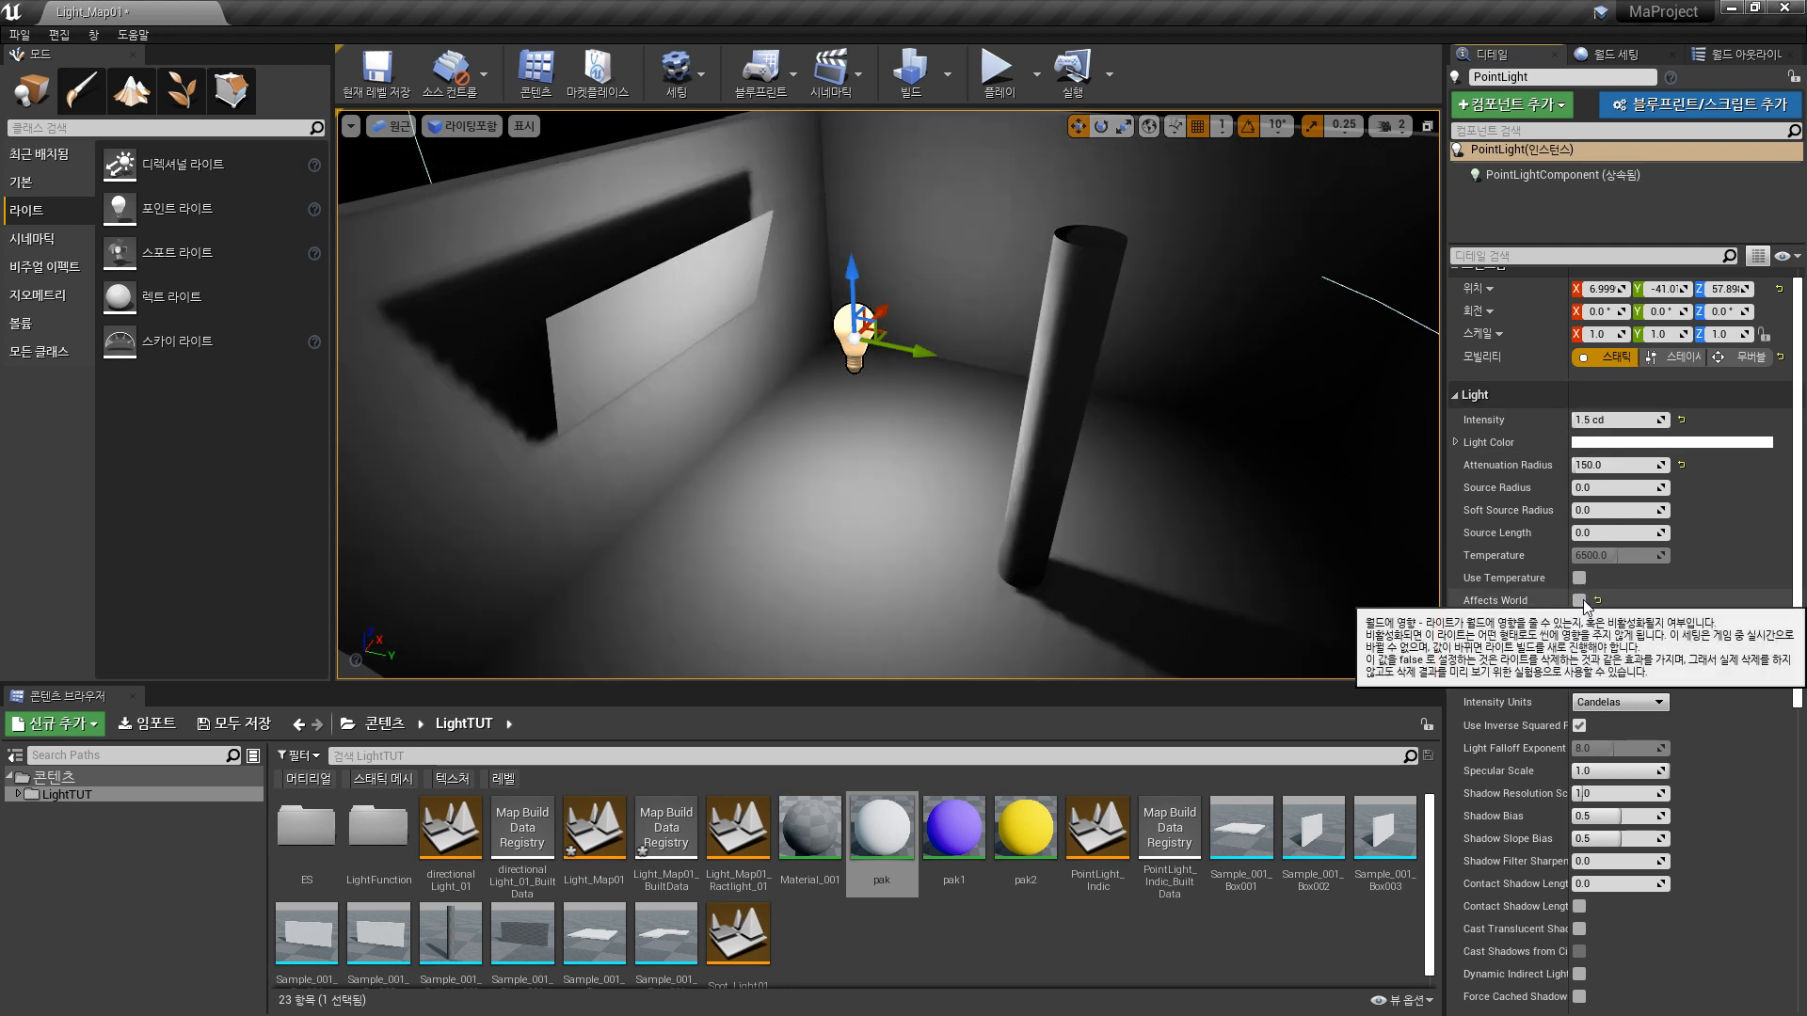
click(1580, 601)
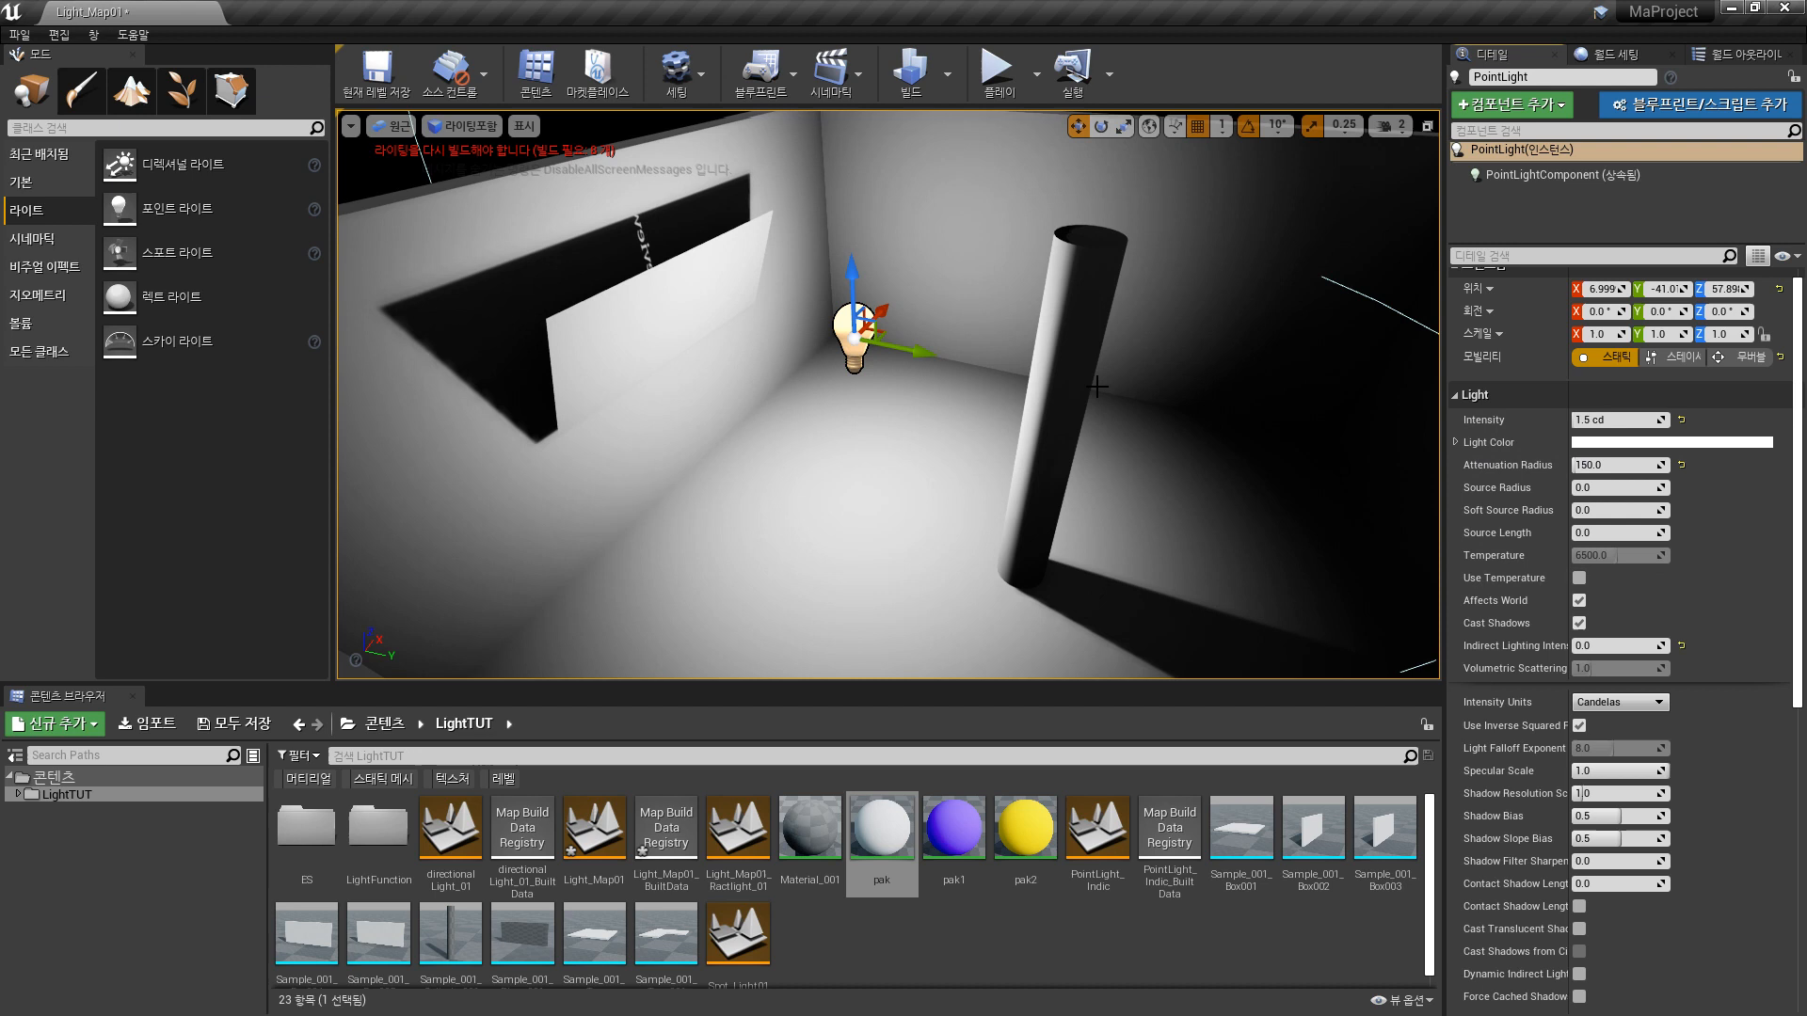
- Return the point light's intensity to 1 cd
click(1624, 422)
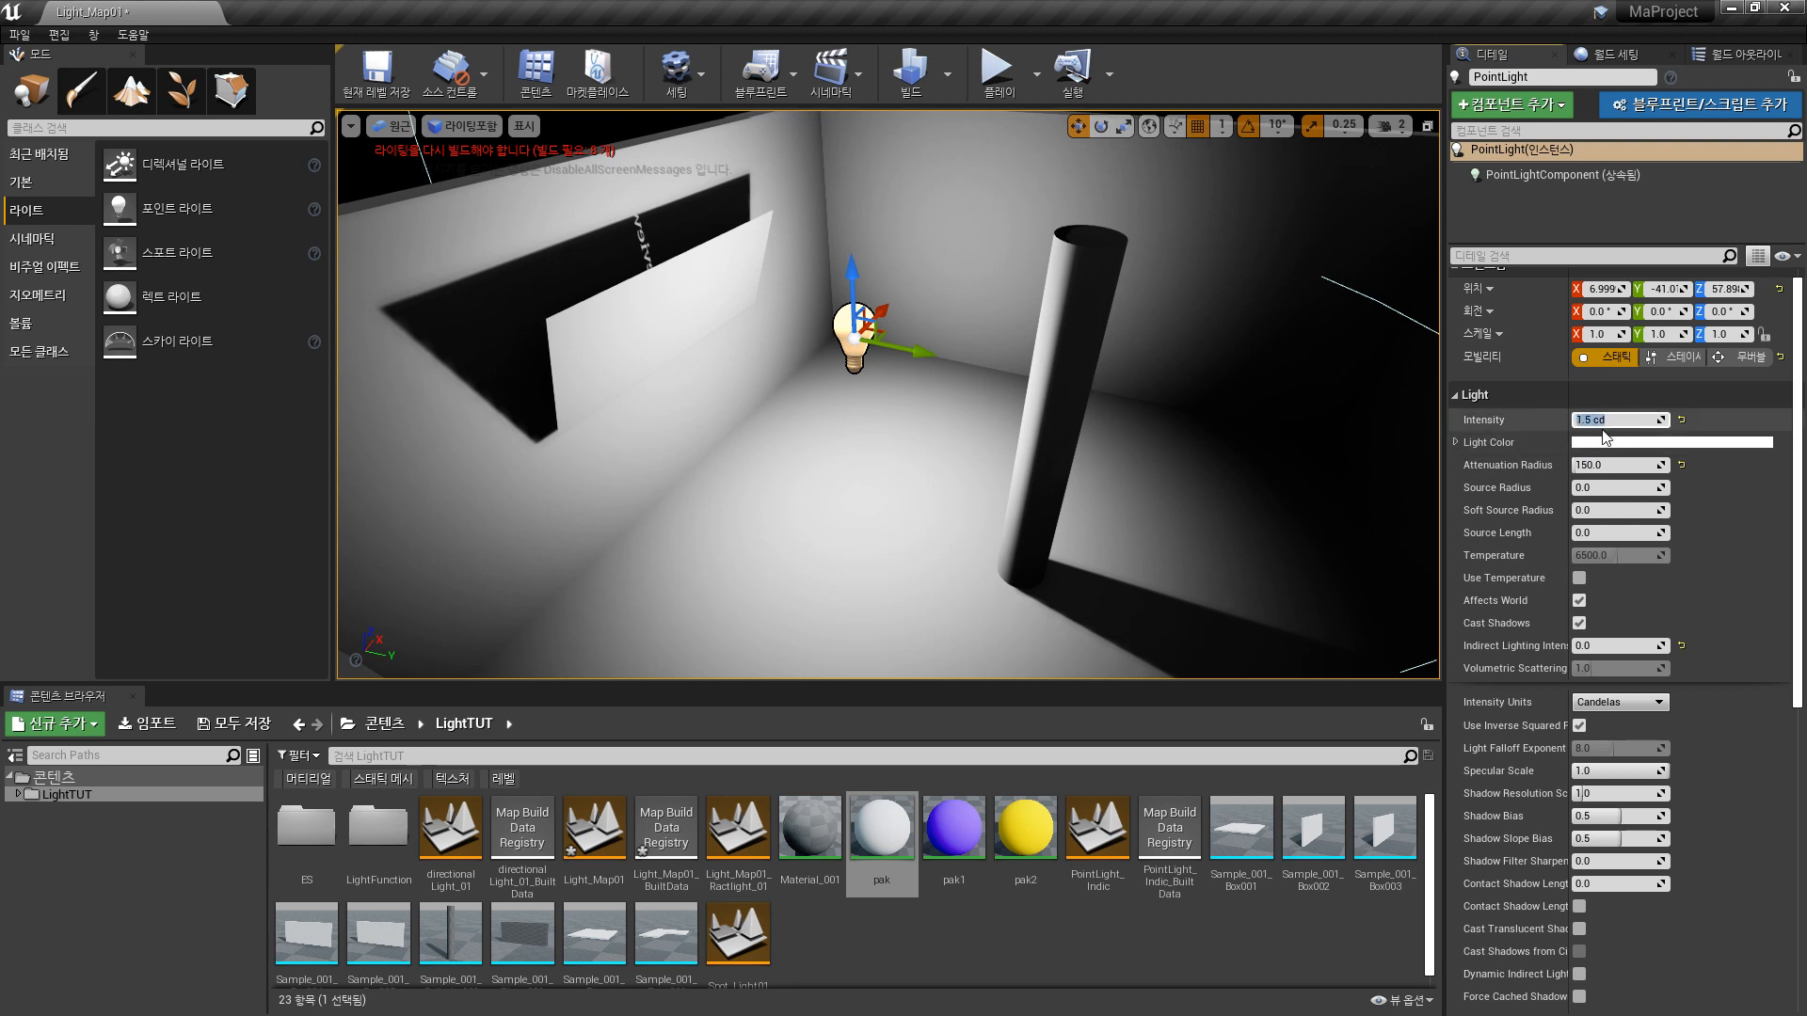
text(1)
key(Return)
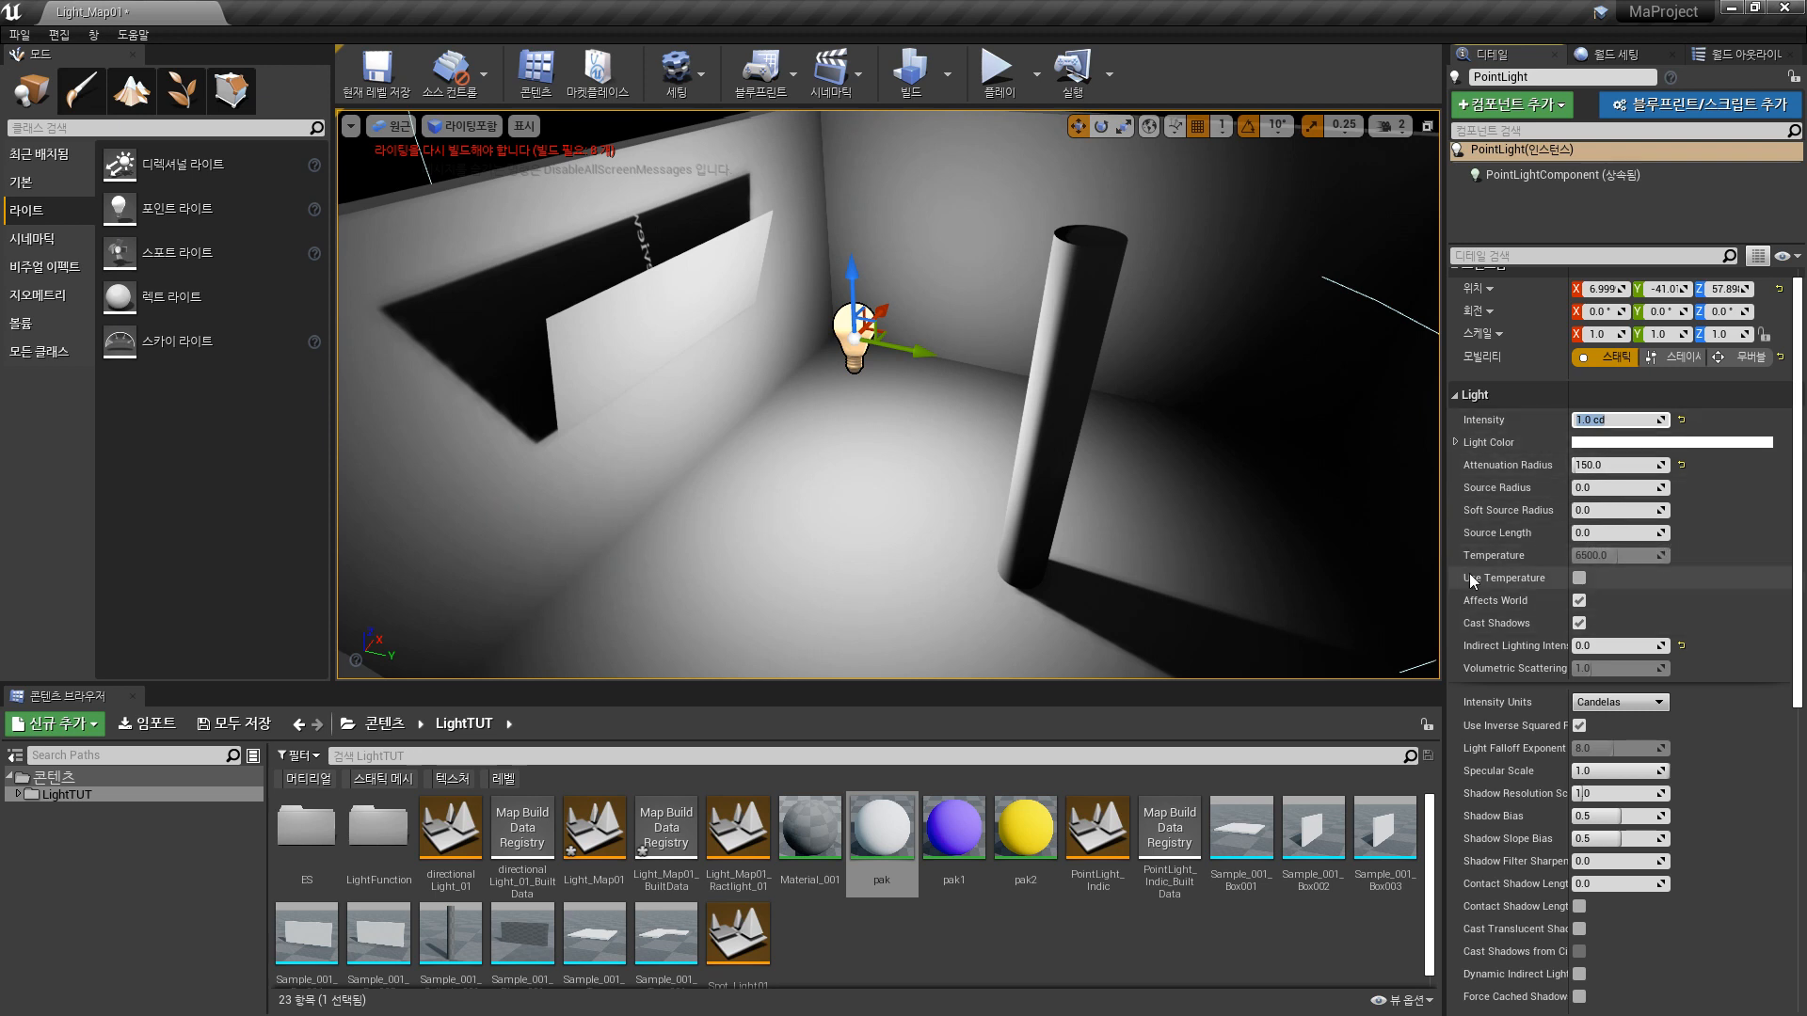
- Switch Affects World off and back on for the point light, and rebuild only the lighting
click(1579, 601)
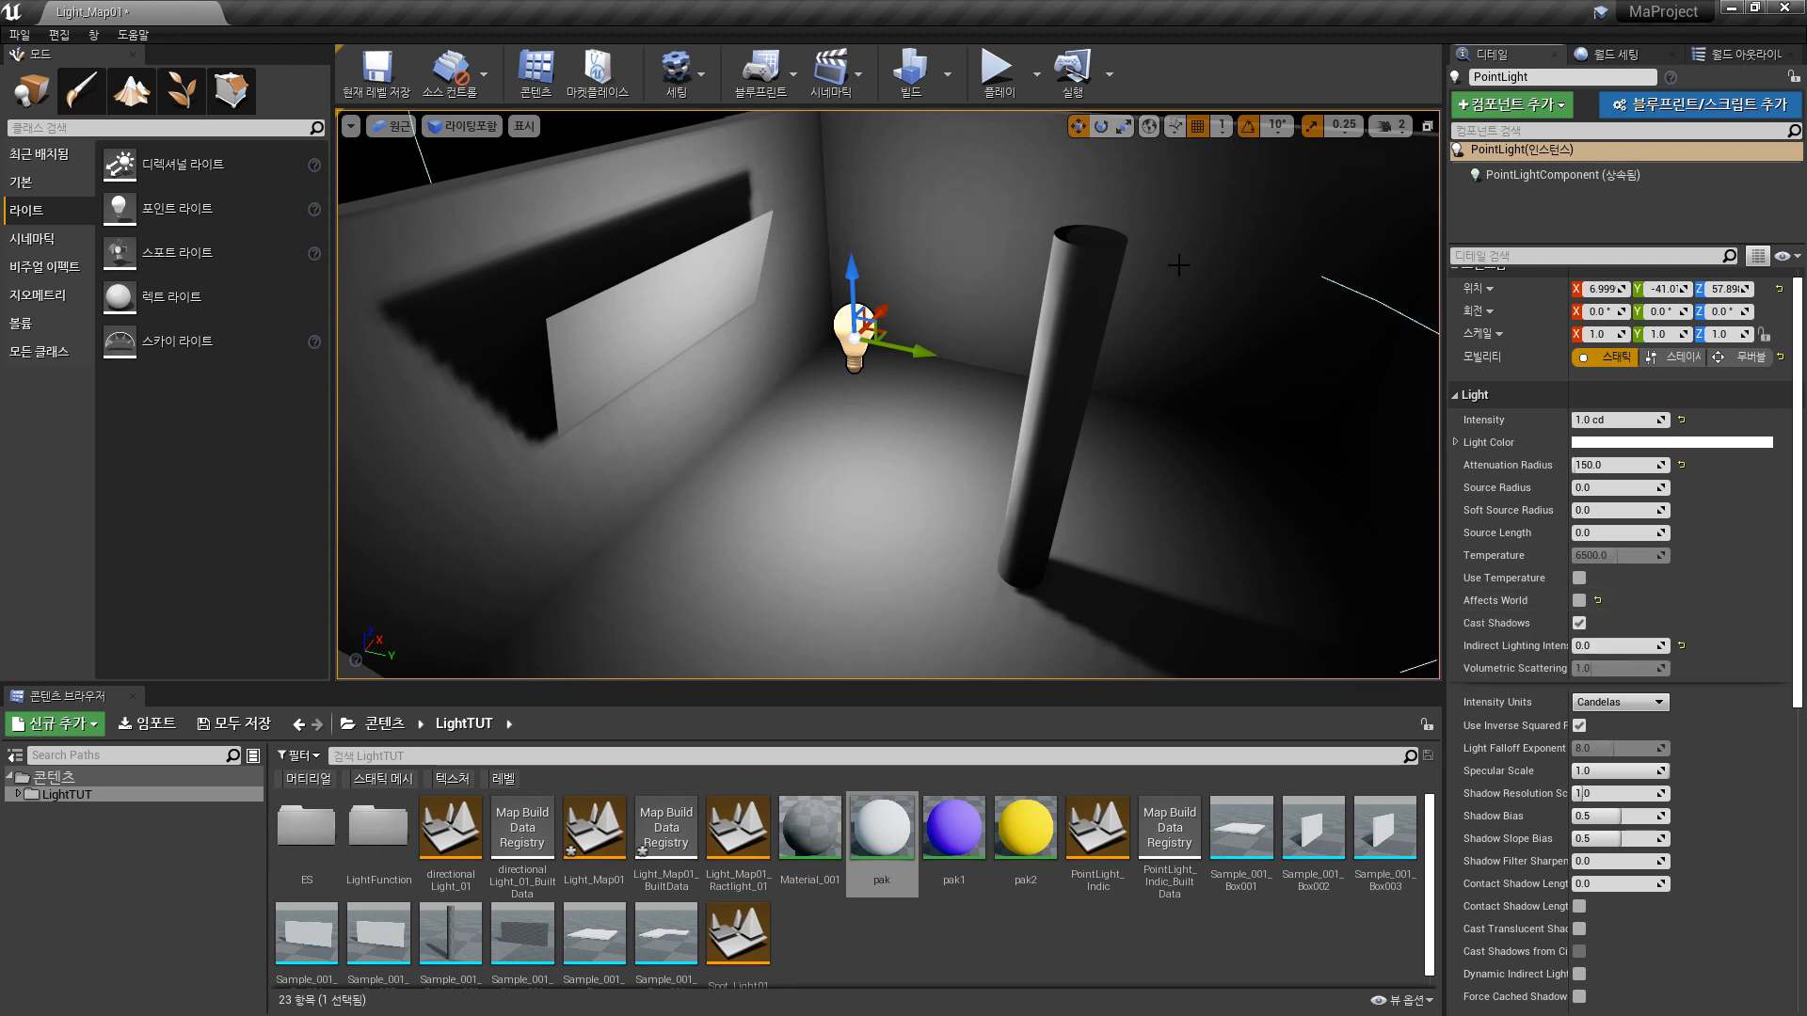
click(1578, 600)
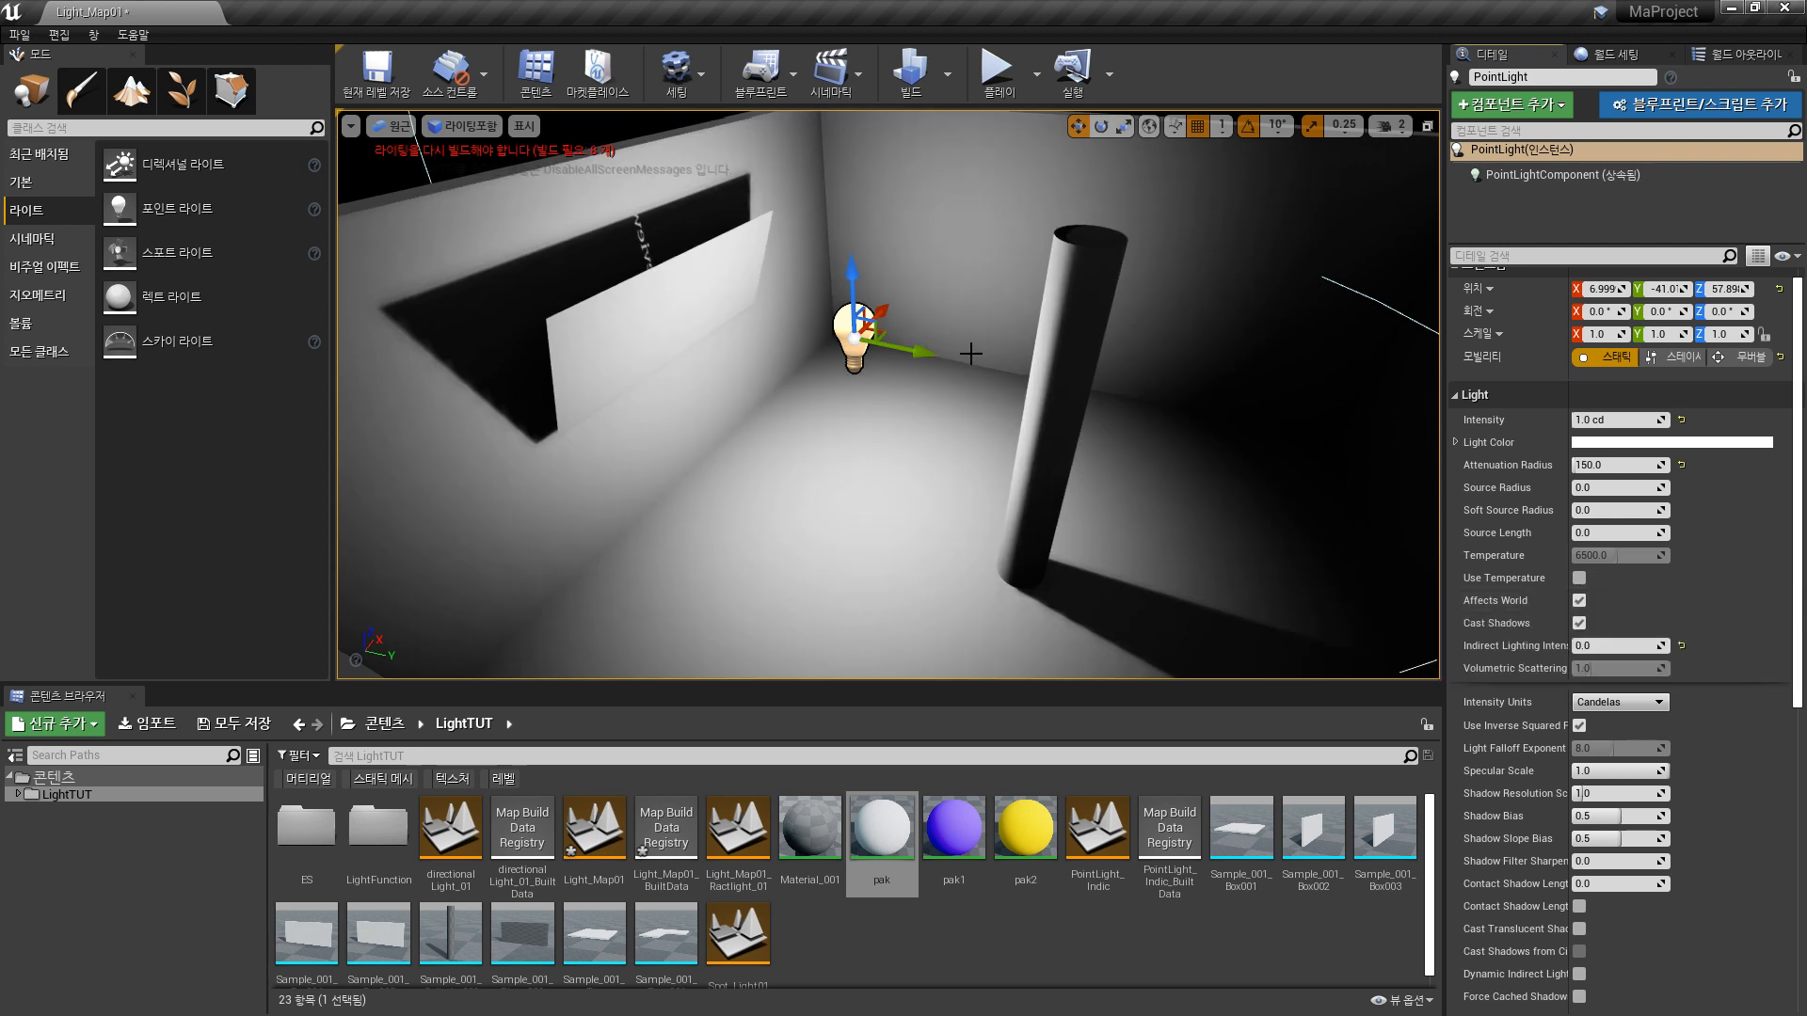
click(949, 72)
click(1018, 128)
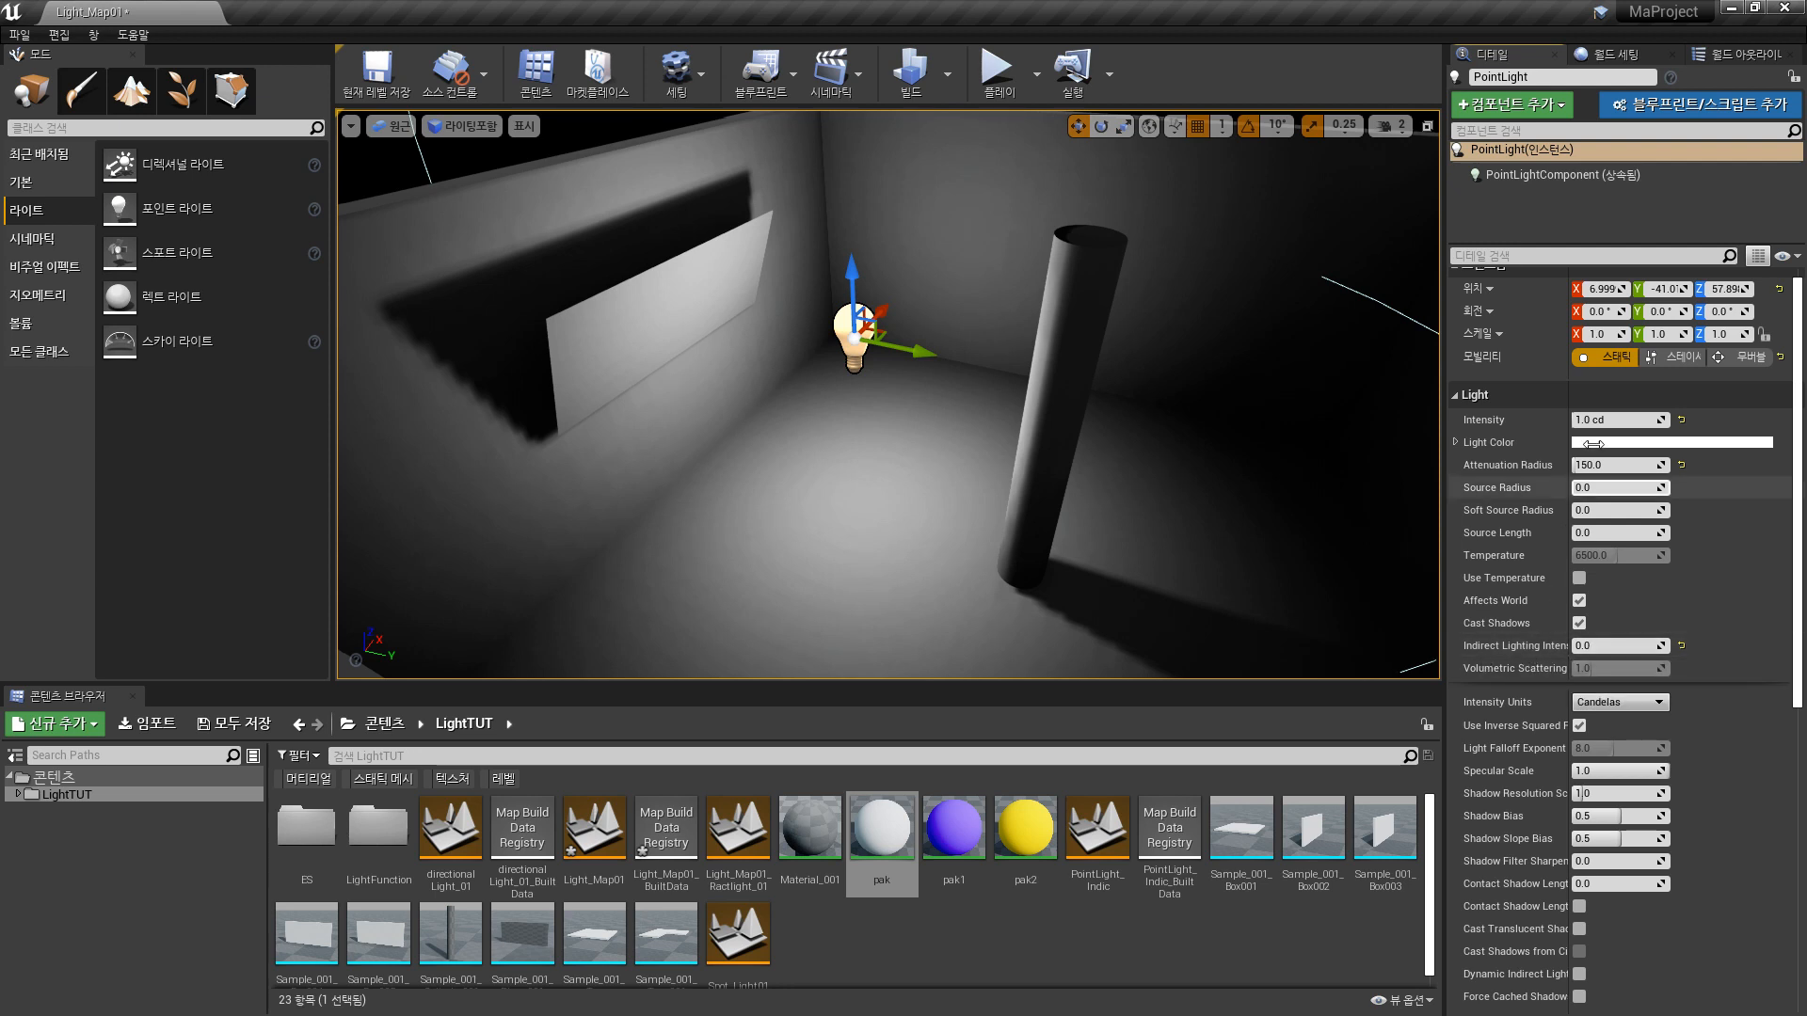
- Set the point light's indirect lighting intensity to 3 and rebuild only the lighting
click(1612, 647)
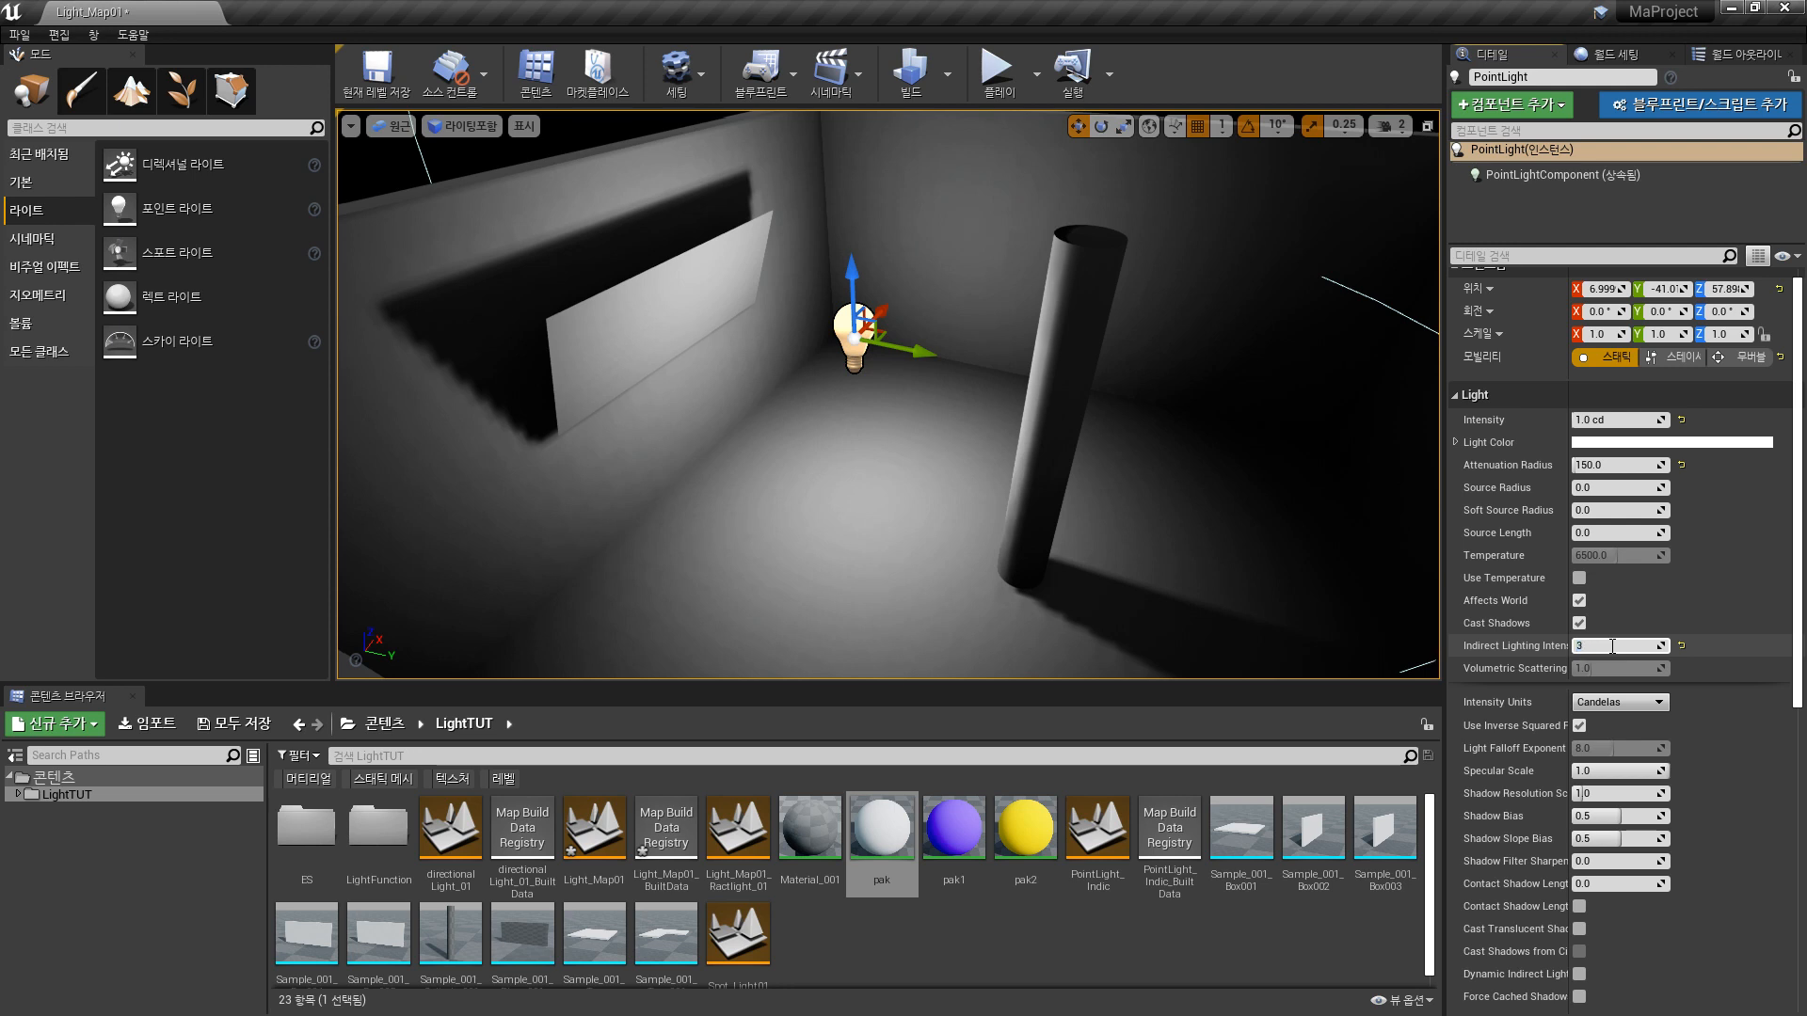
text(3)
key(Return)
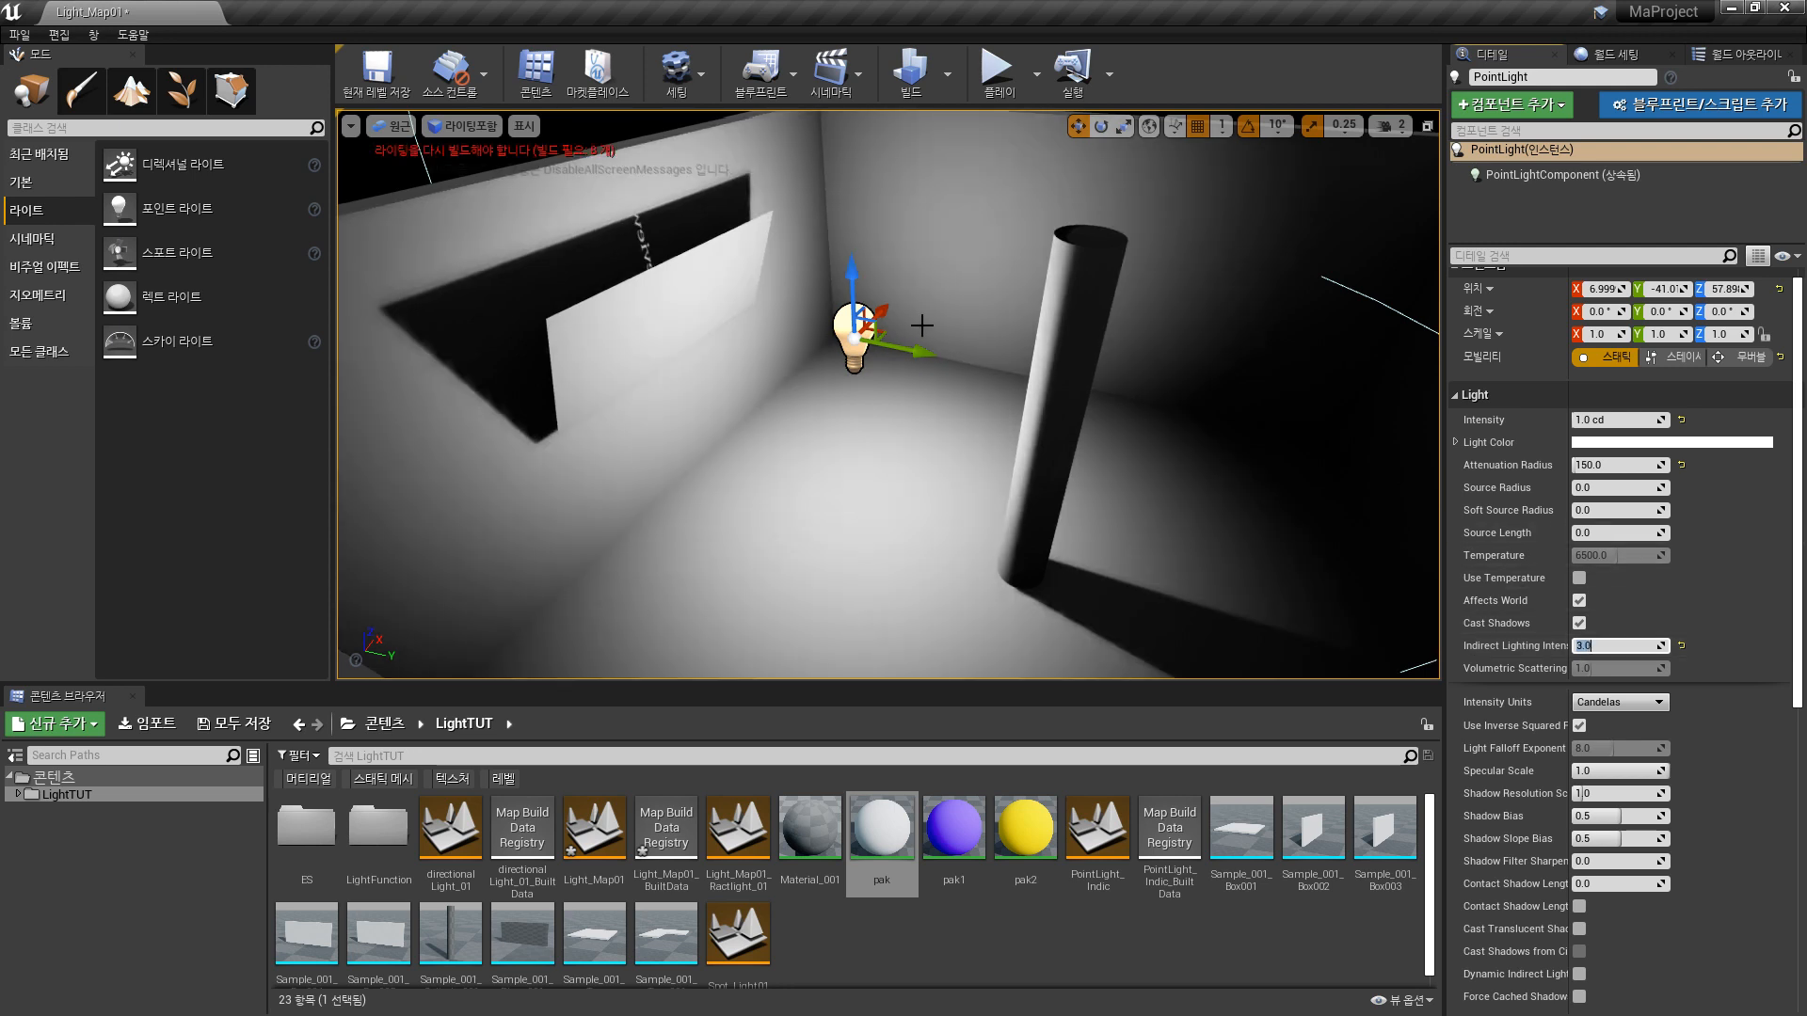
click(947, 74)
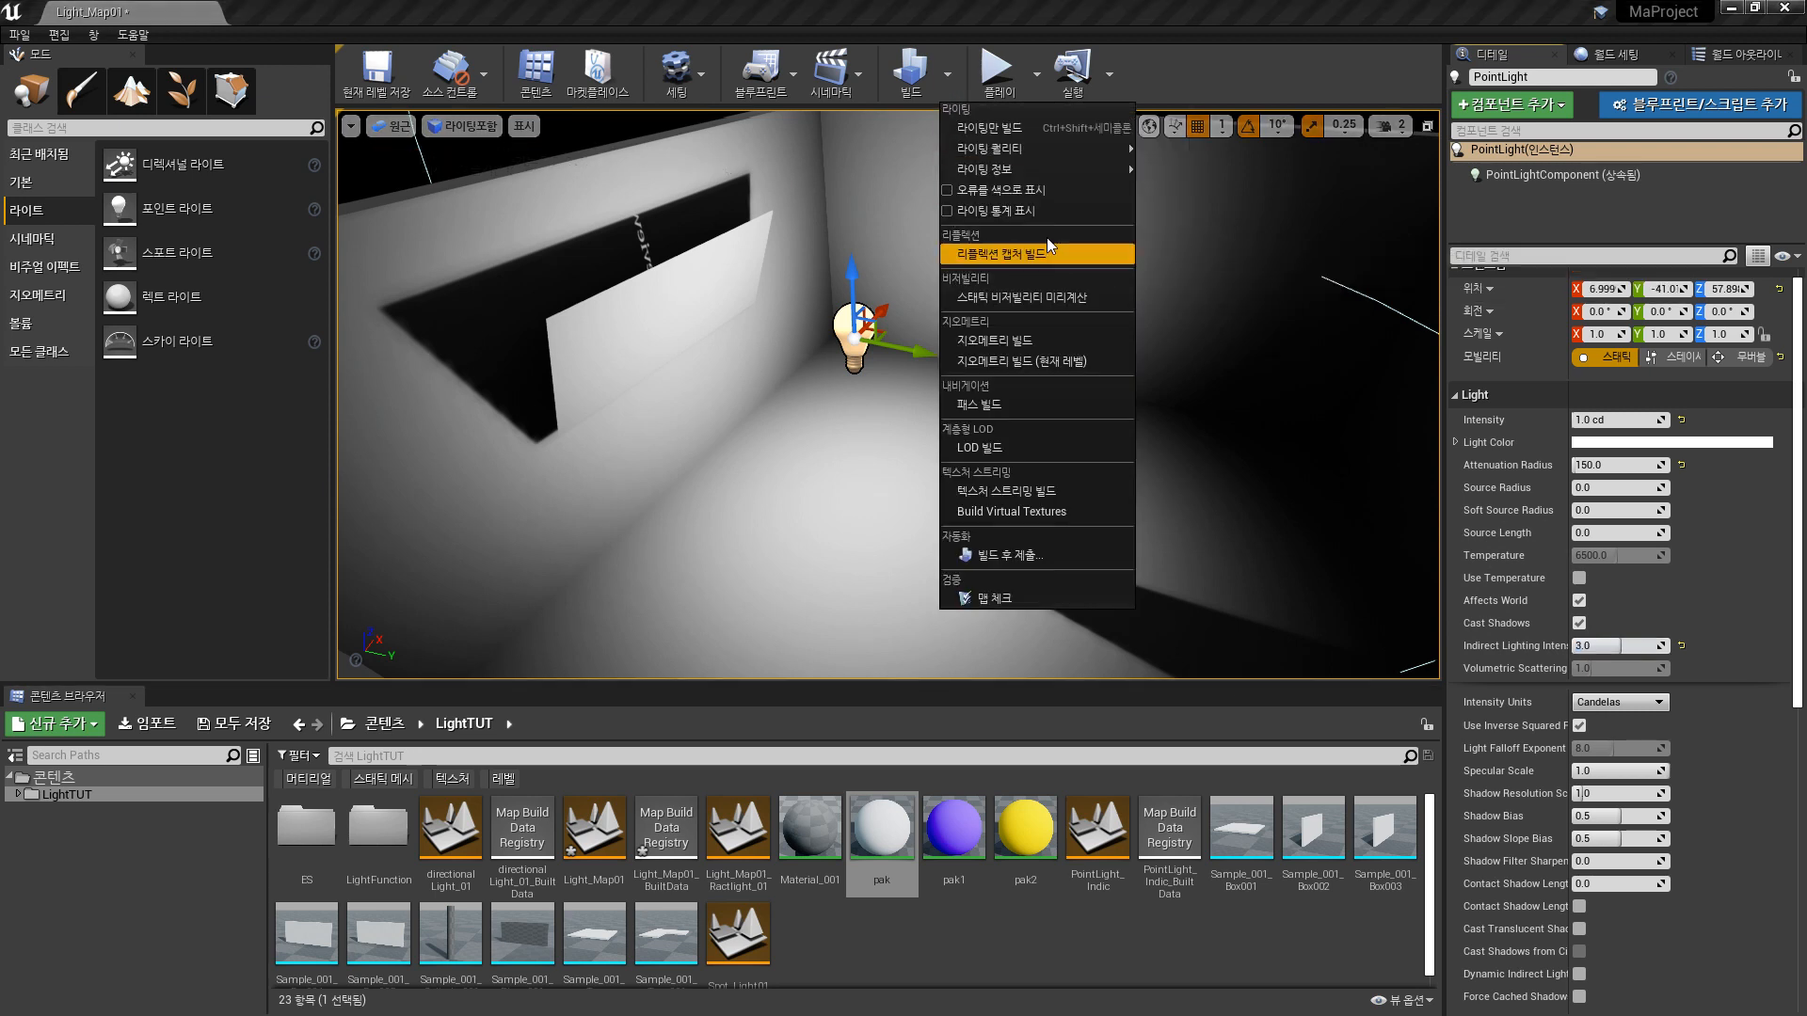
click(986, 131)
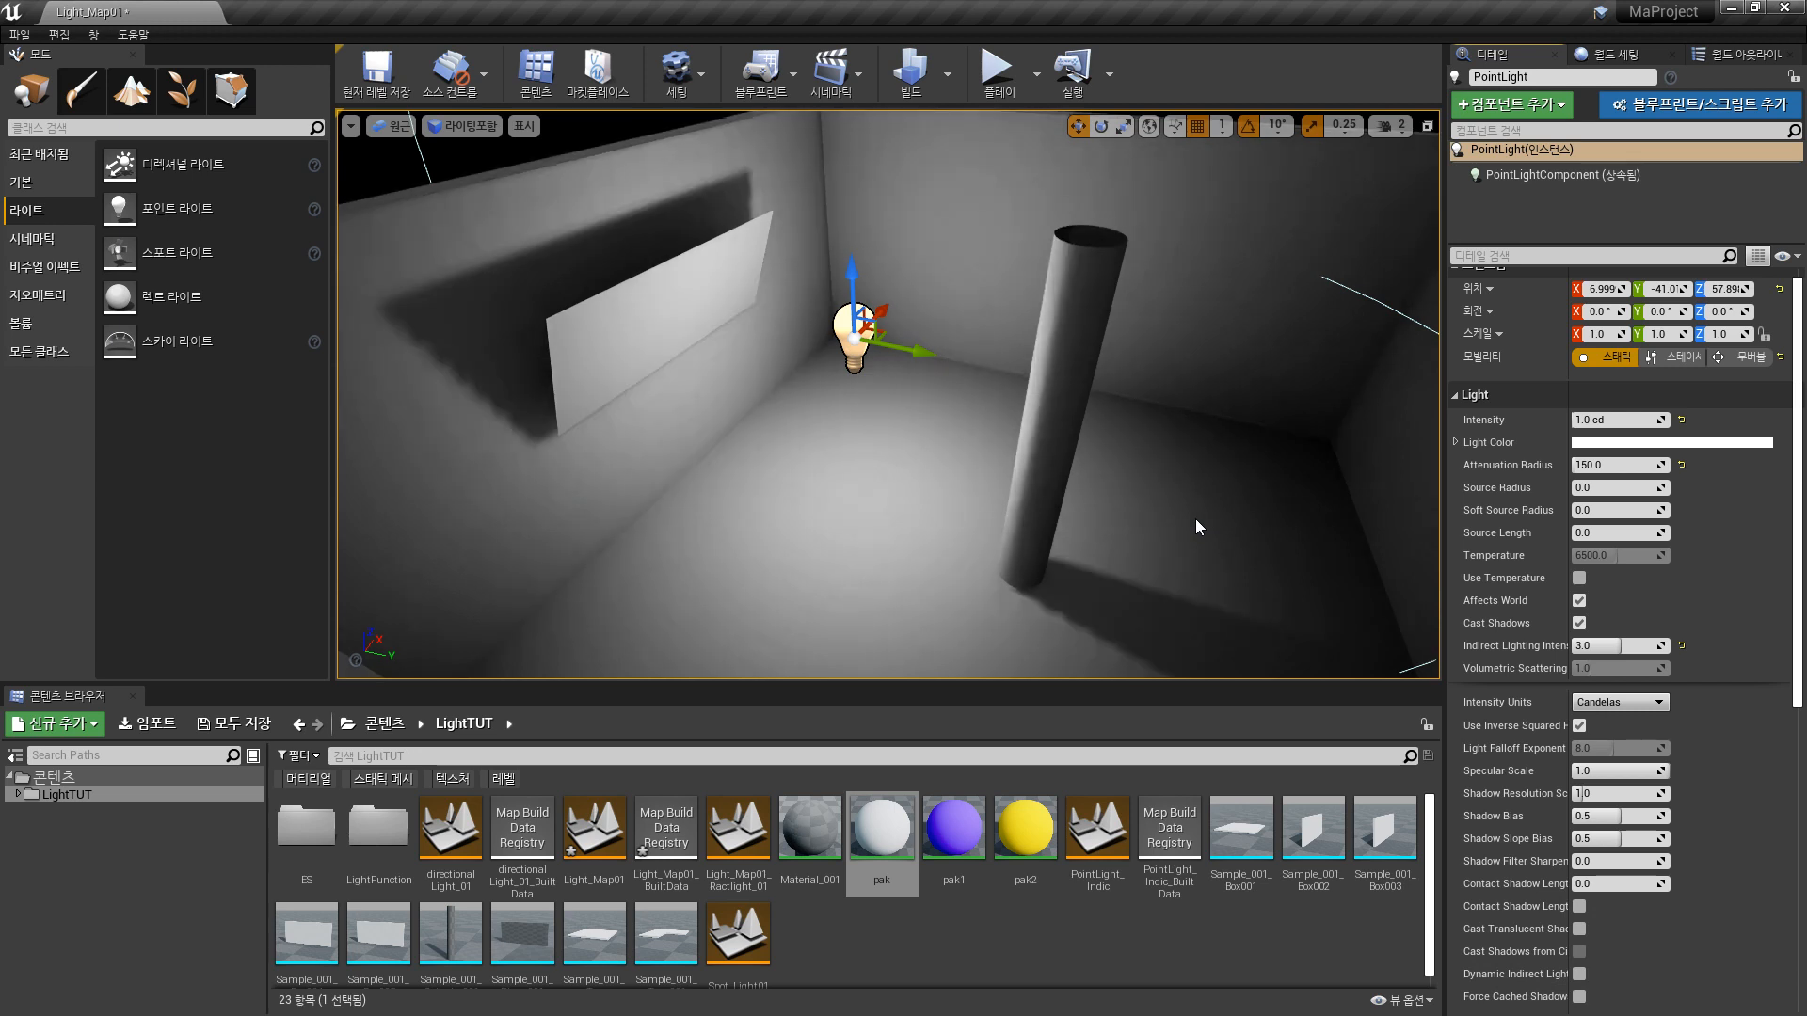
- Apply the yellow pak2 material to the pillar and rebuild only the lighting
right_drag(1061, 420, 1230, 612)
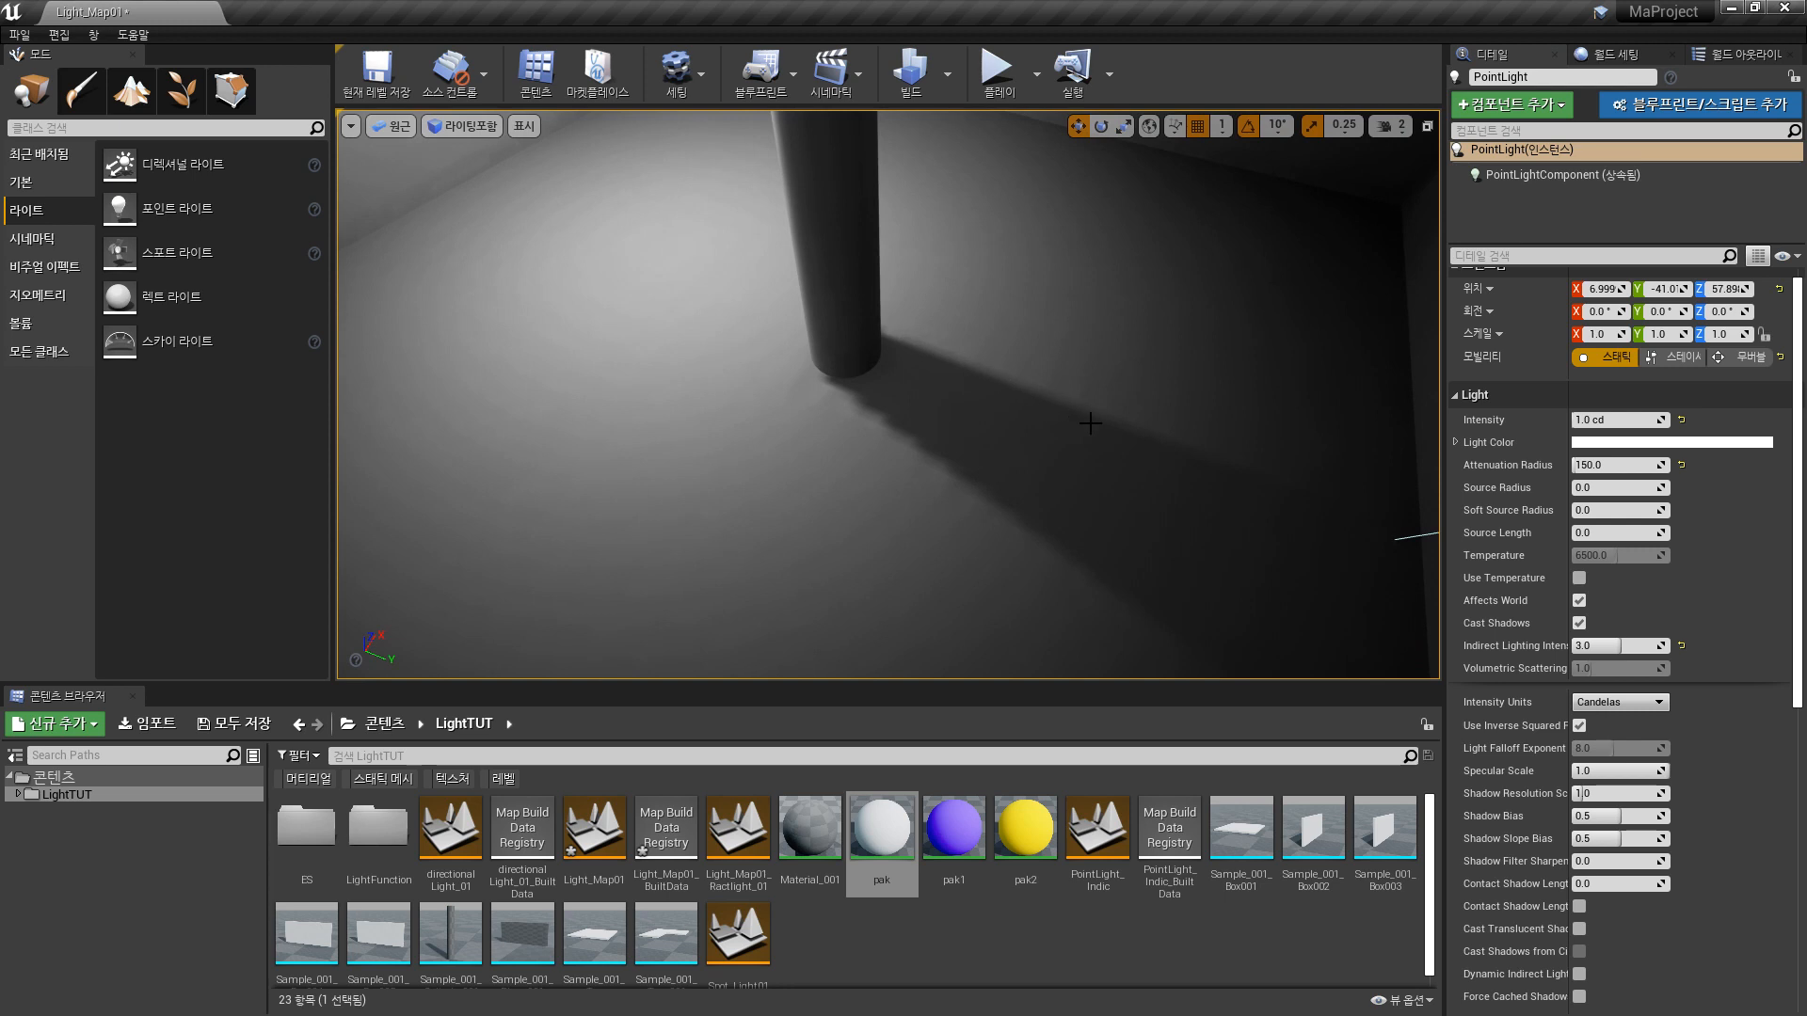
right_drag(856, 525, 743, 379)
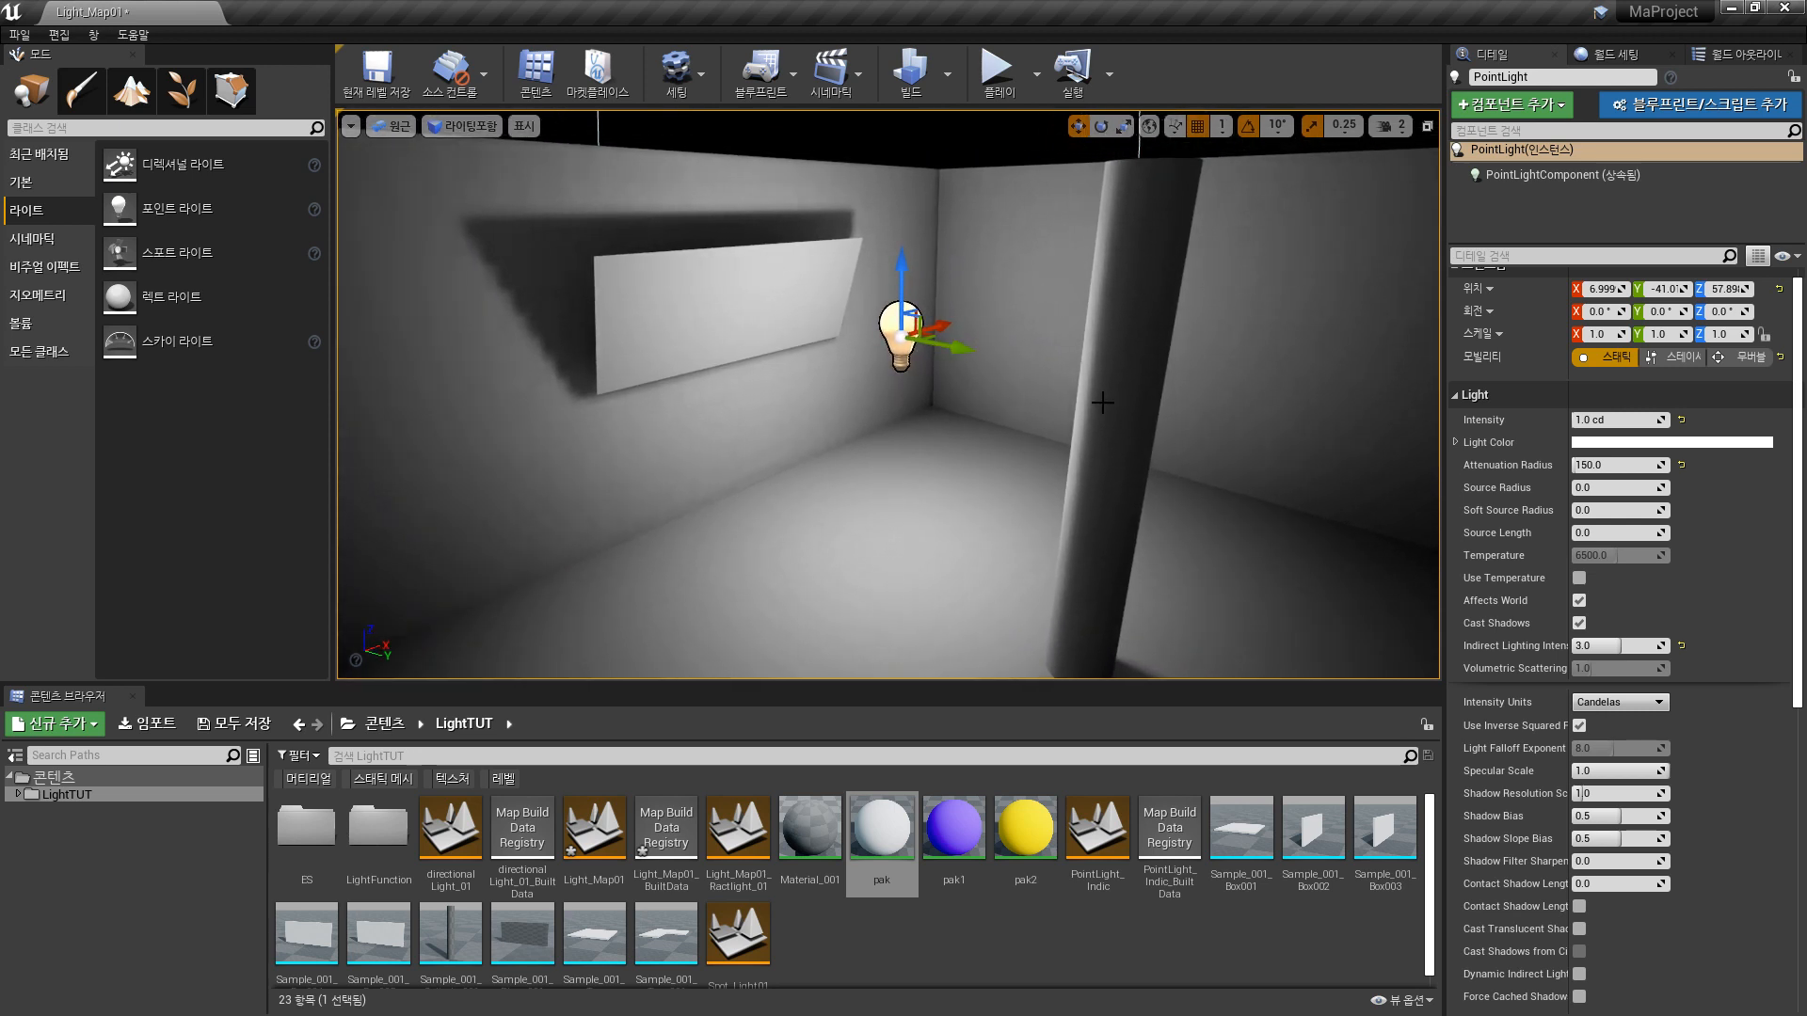
right_drag(1102, 432, 867, 424)
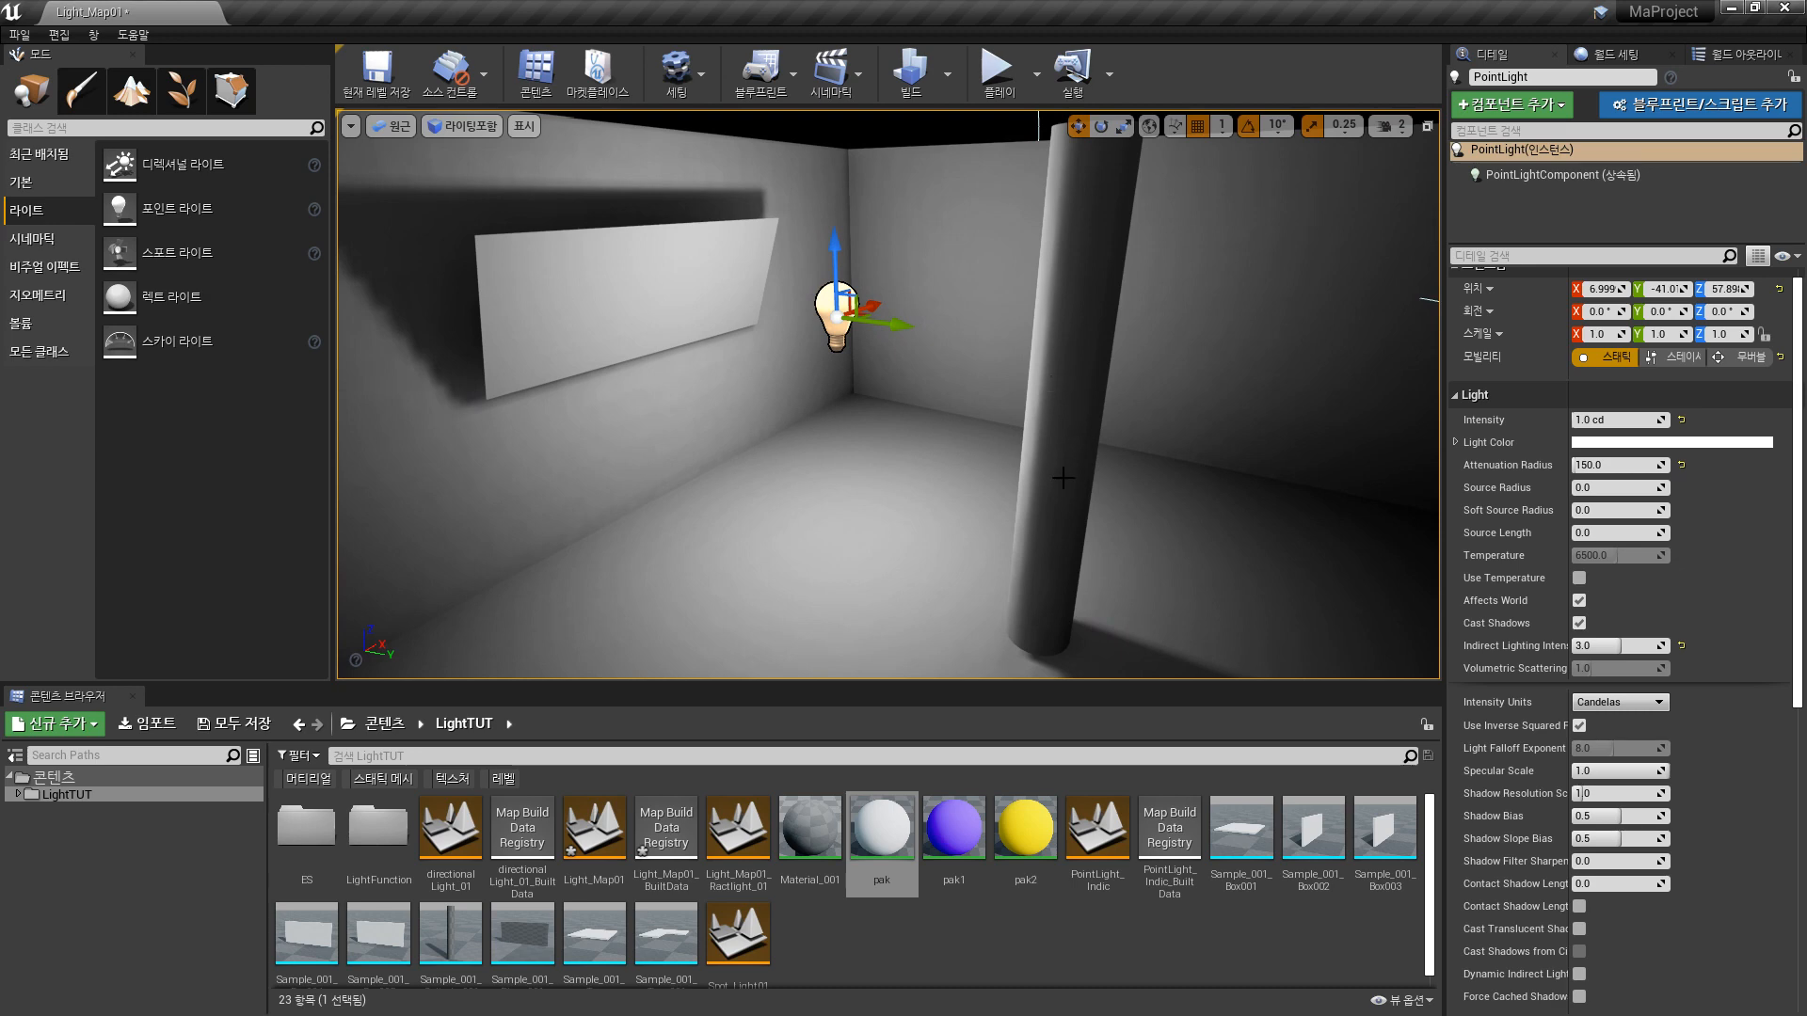
drag(1026, 828, 1064, 508)
mouse_move(957, 347)
right_down()
mouse_move(969, 325)
mouse_move(951, 347)
right_up()
right_drag(895, 429, 1029, 482)
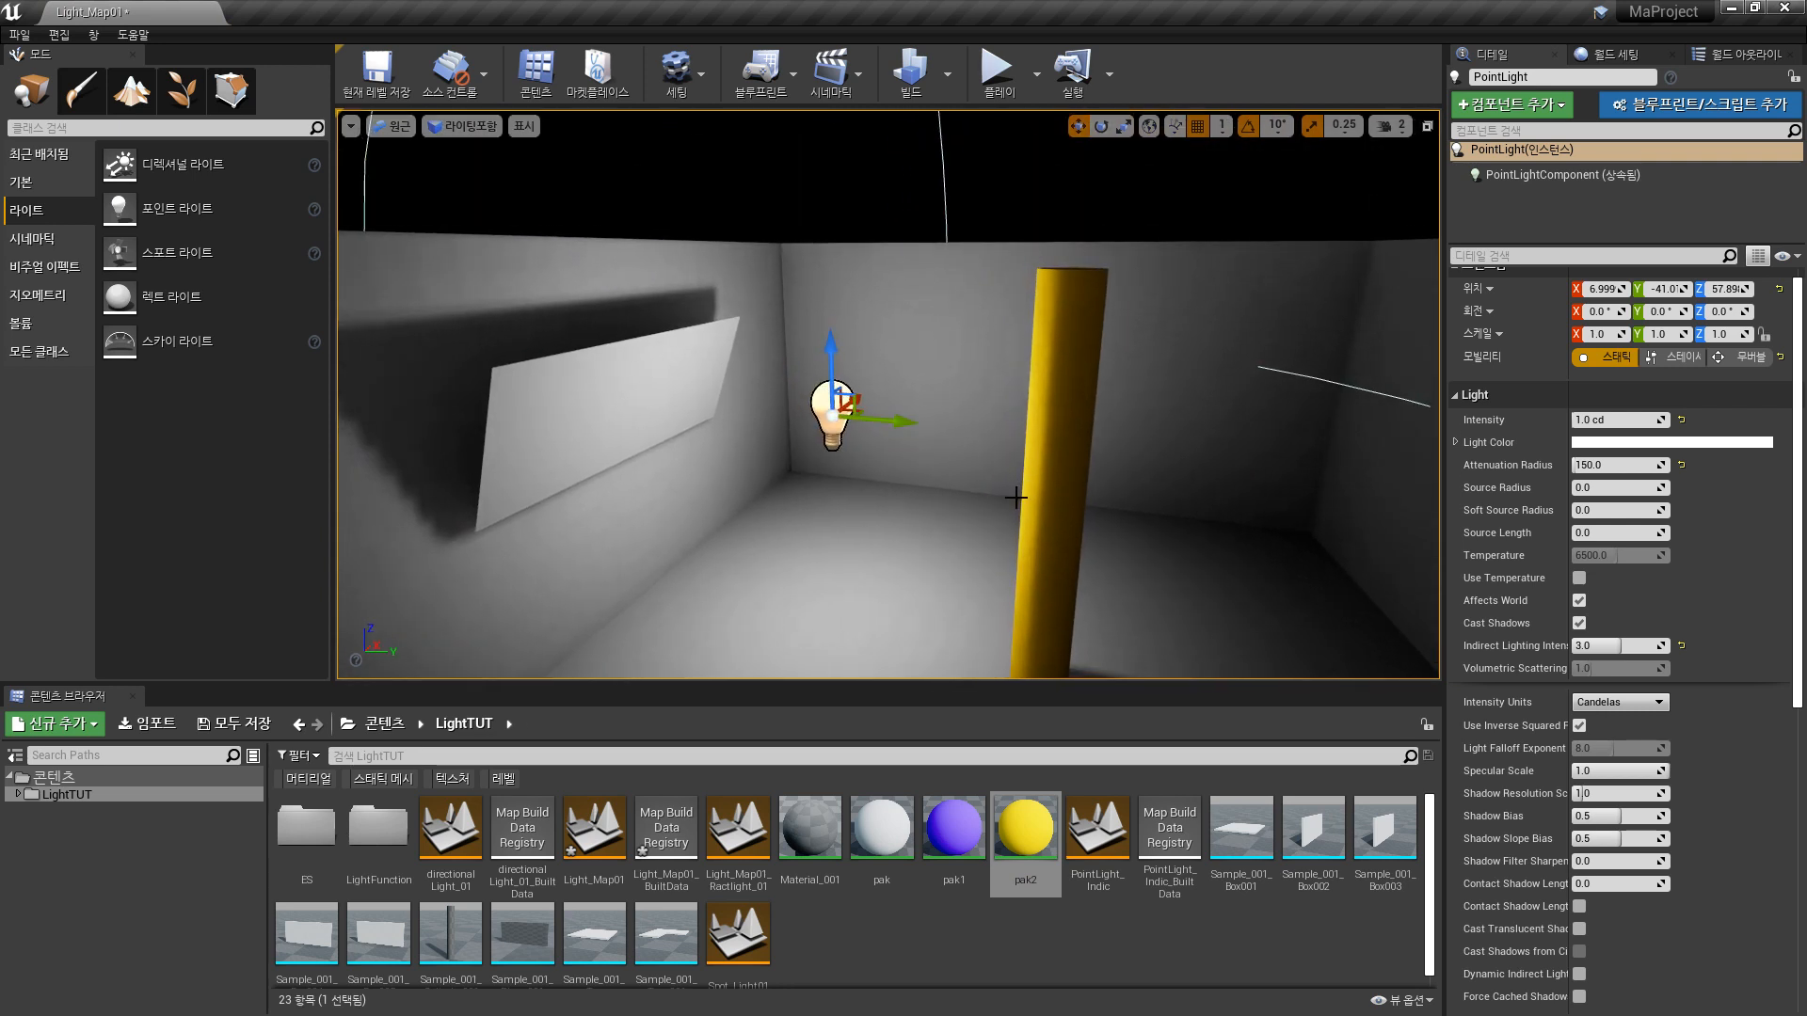
right_drag(998, 401, 1020, 477)
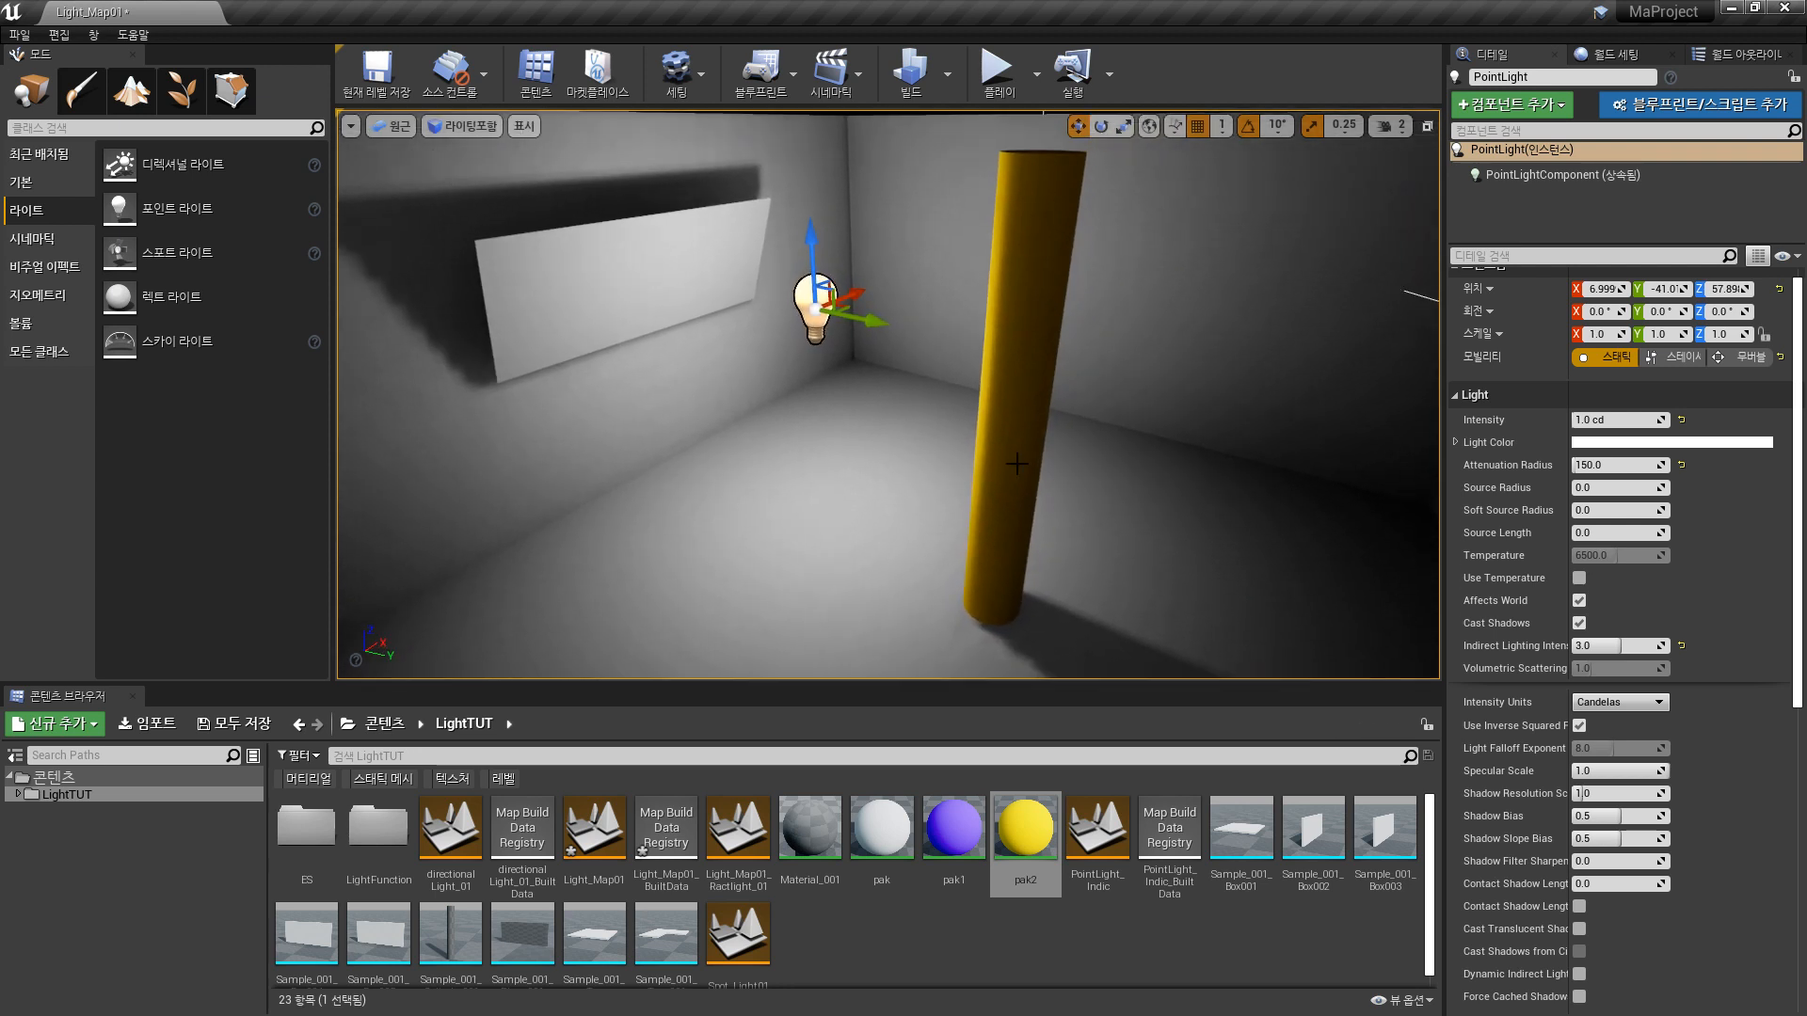
right_drag(879, 439, 1078, 490)
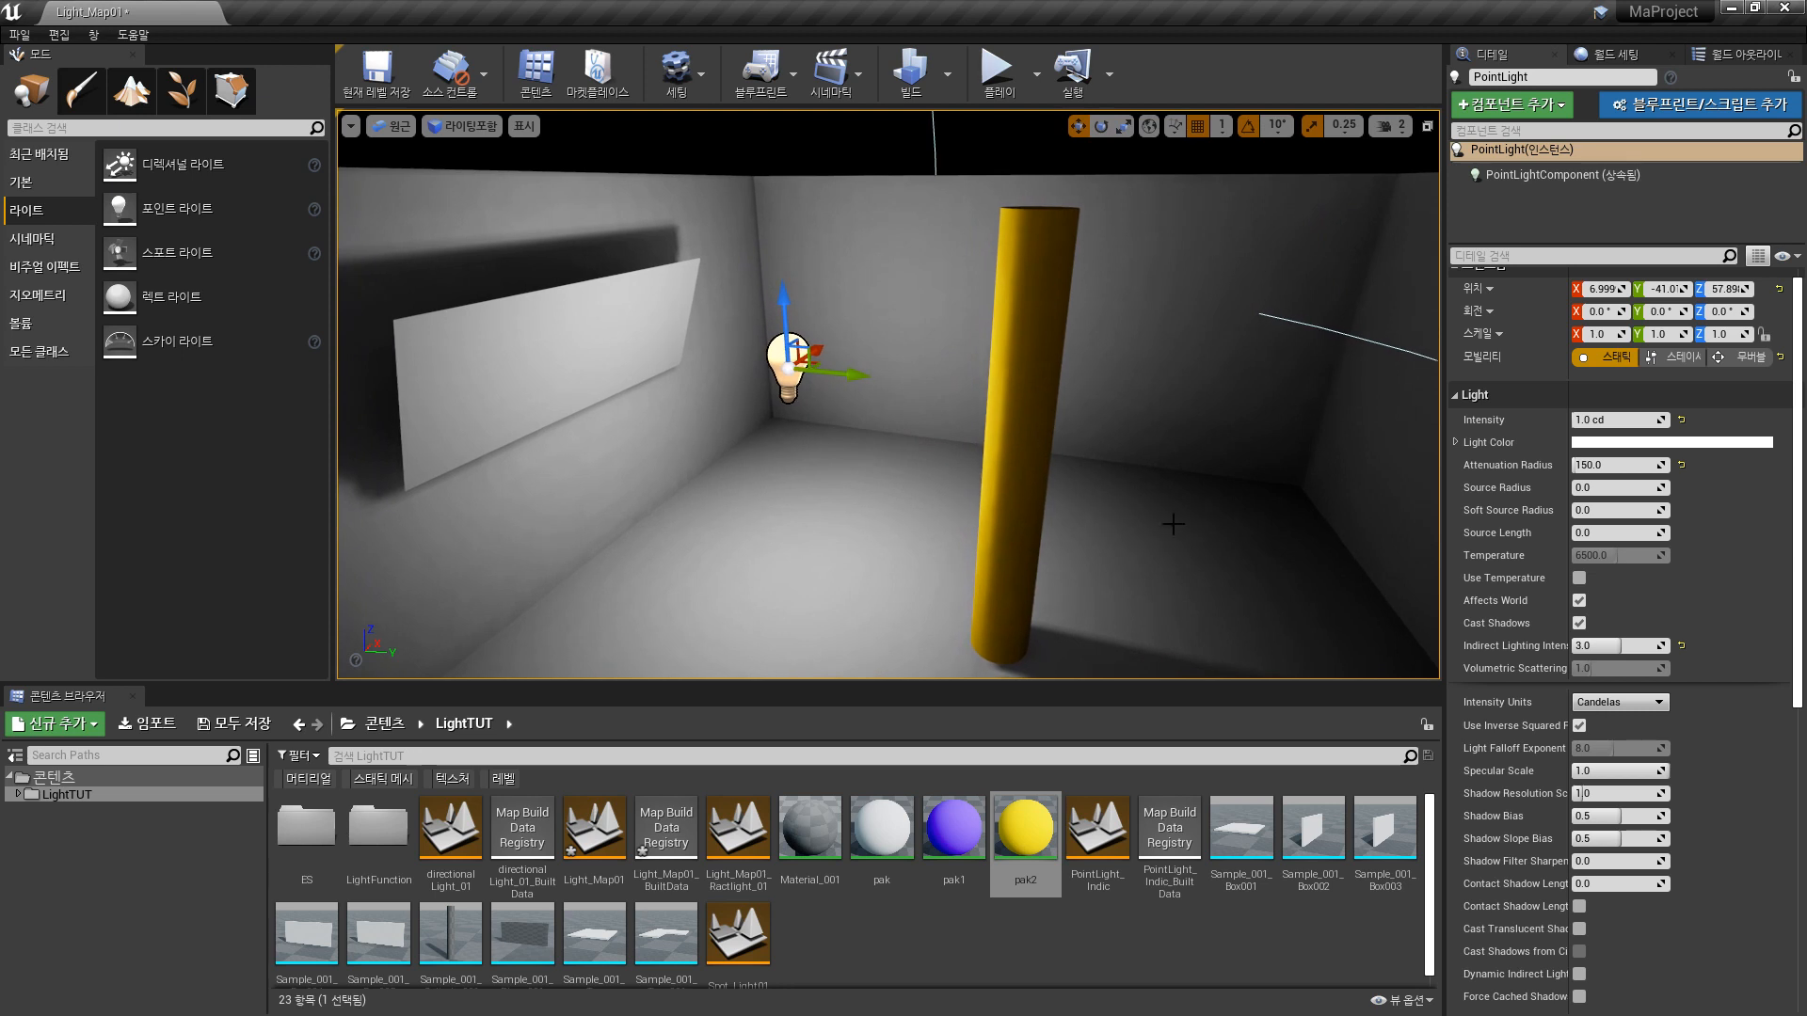
right_drag(1049, 322, 1129, 353)
click(947, 73)
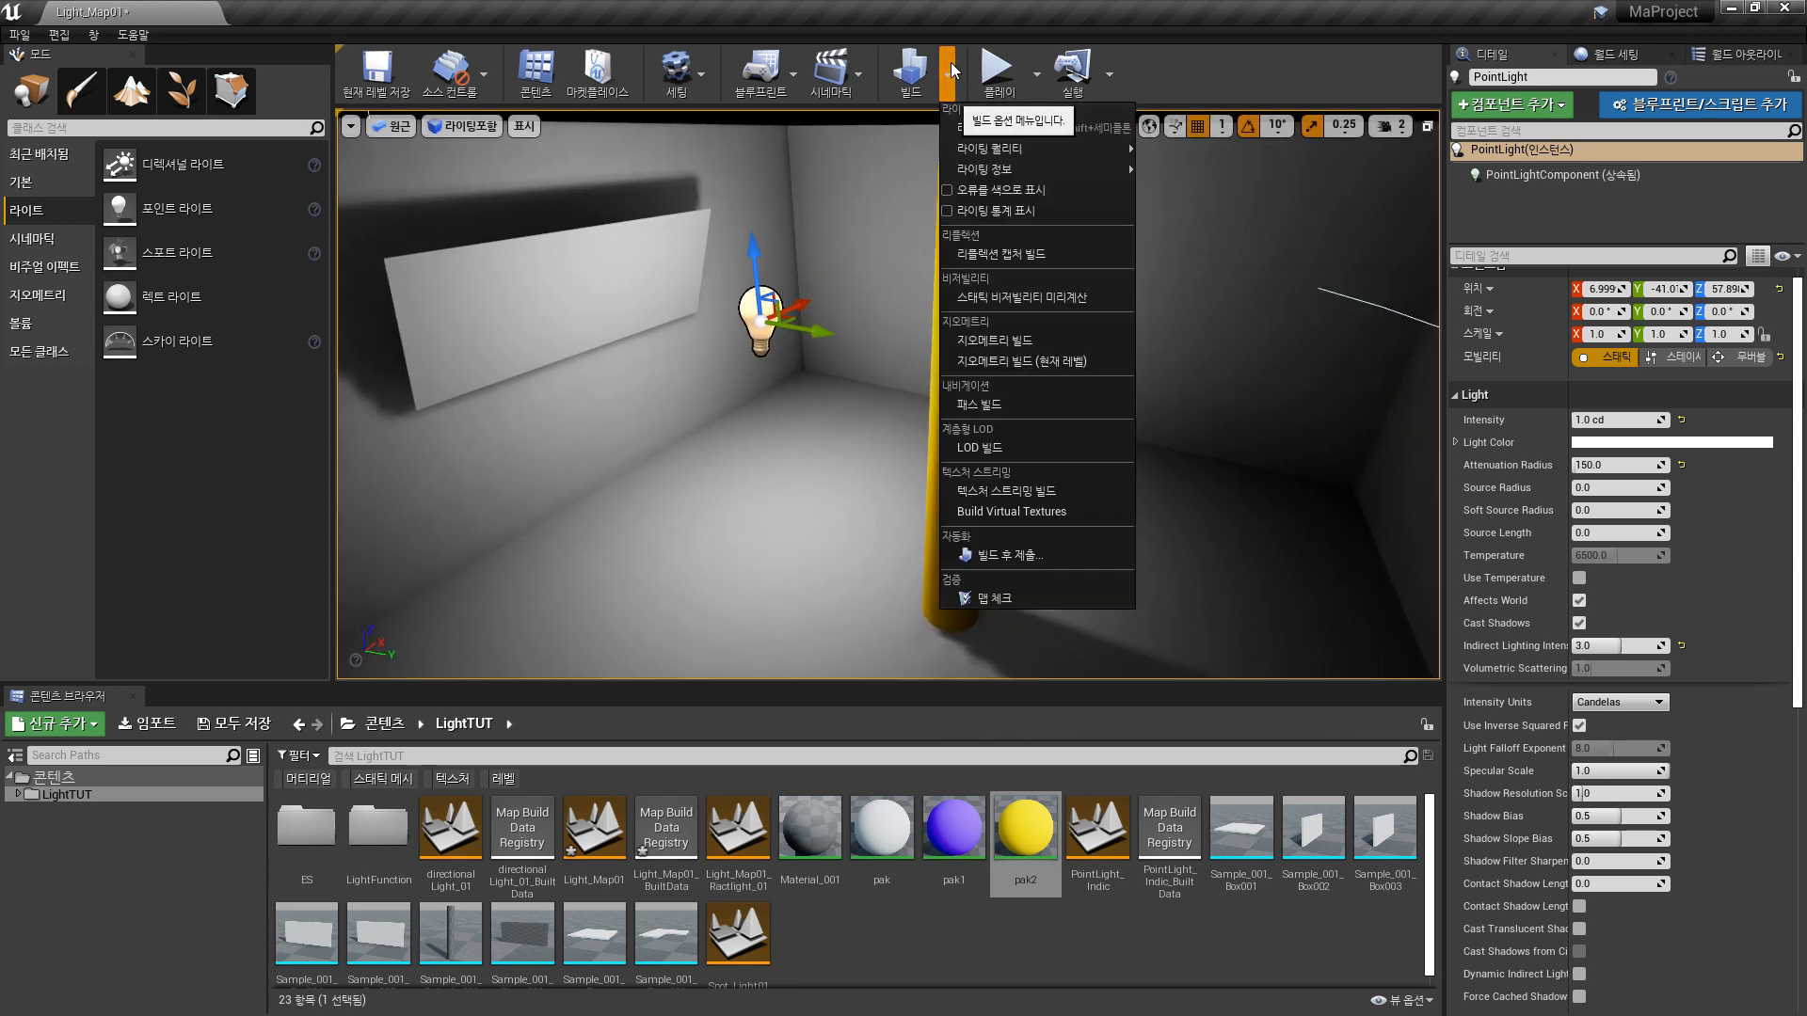
click(990, 116)
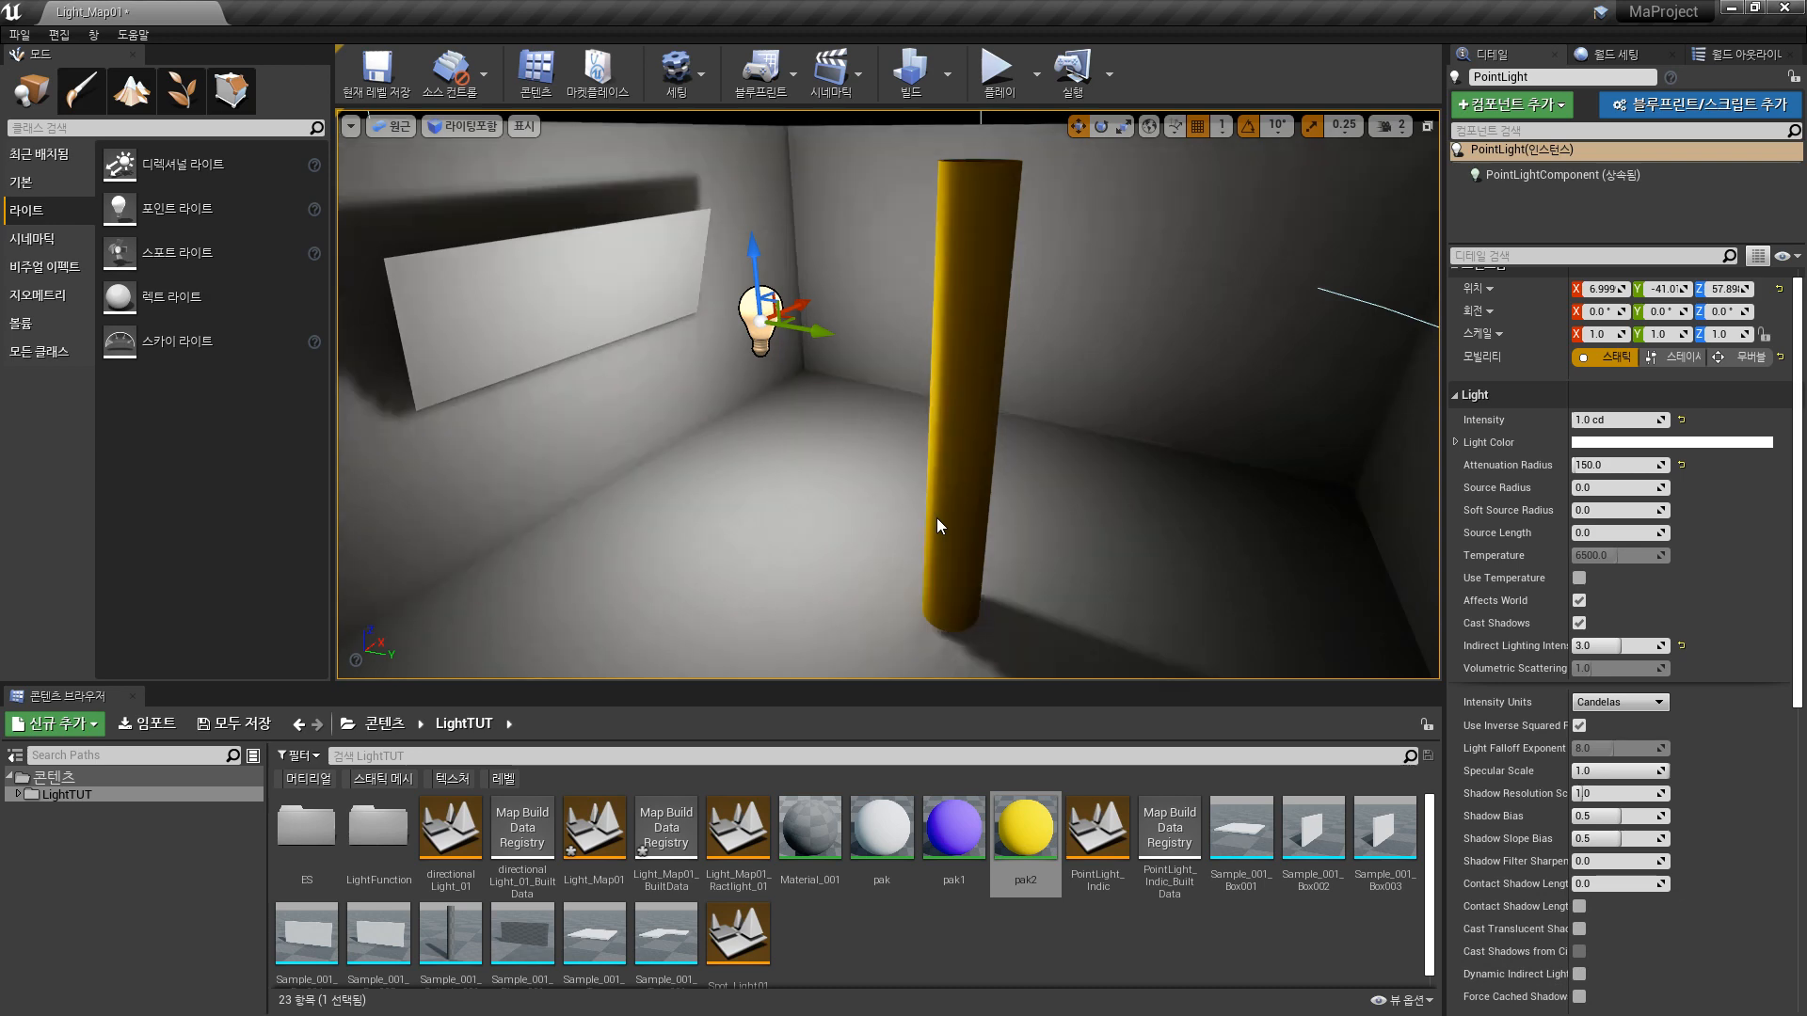
- Raise the point light's intensity to 3 cd and rebuild only the lighting
mouse_move(1167, 467)
right_down()
mouse_move(988, 583)
mouse_move(799, 527)
mouse_move(753, 451)
mouse_move(1016, 471)
mouse_move(1064, 443)
mouse_move(1364, 433)
mouse_move(1176, 442)
mouse_move(1185, 475)
mouse_move(1129, 484)
mouse_move(1186, 470)
mouse_move(1163, 450)
right_up()
click(1625, 419)
key(Return)
right_drag(1251, 338, 1213, 296)
click(947, 75)
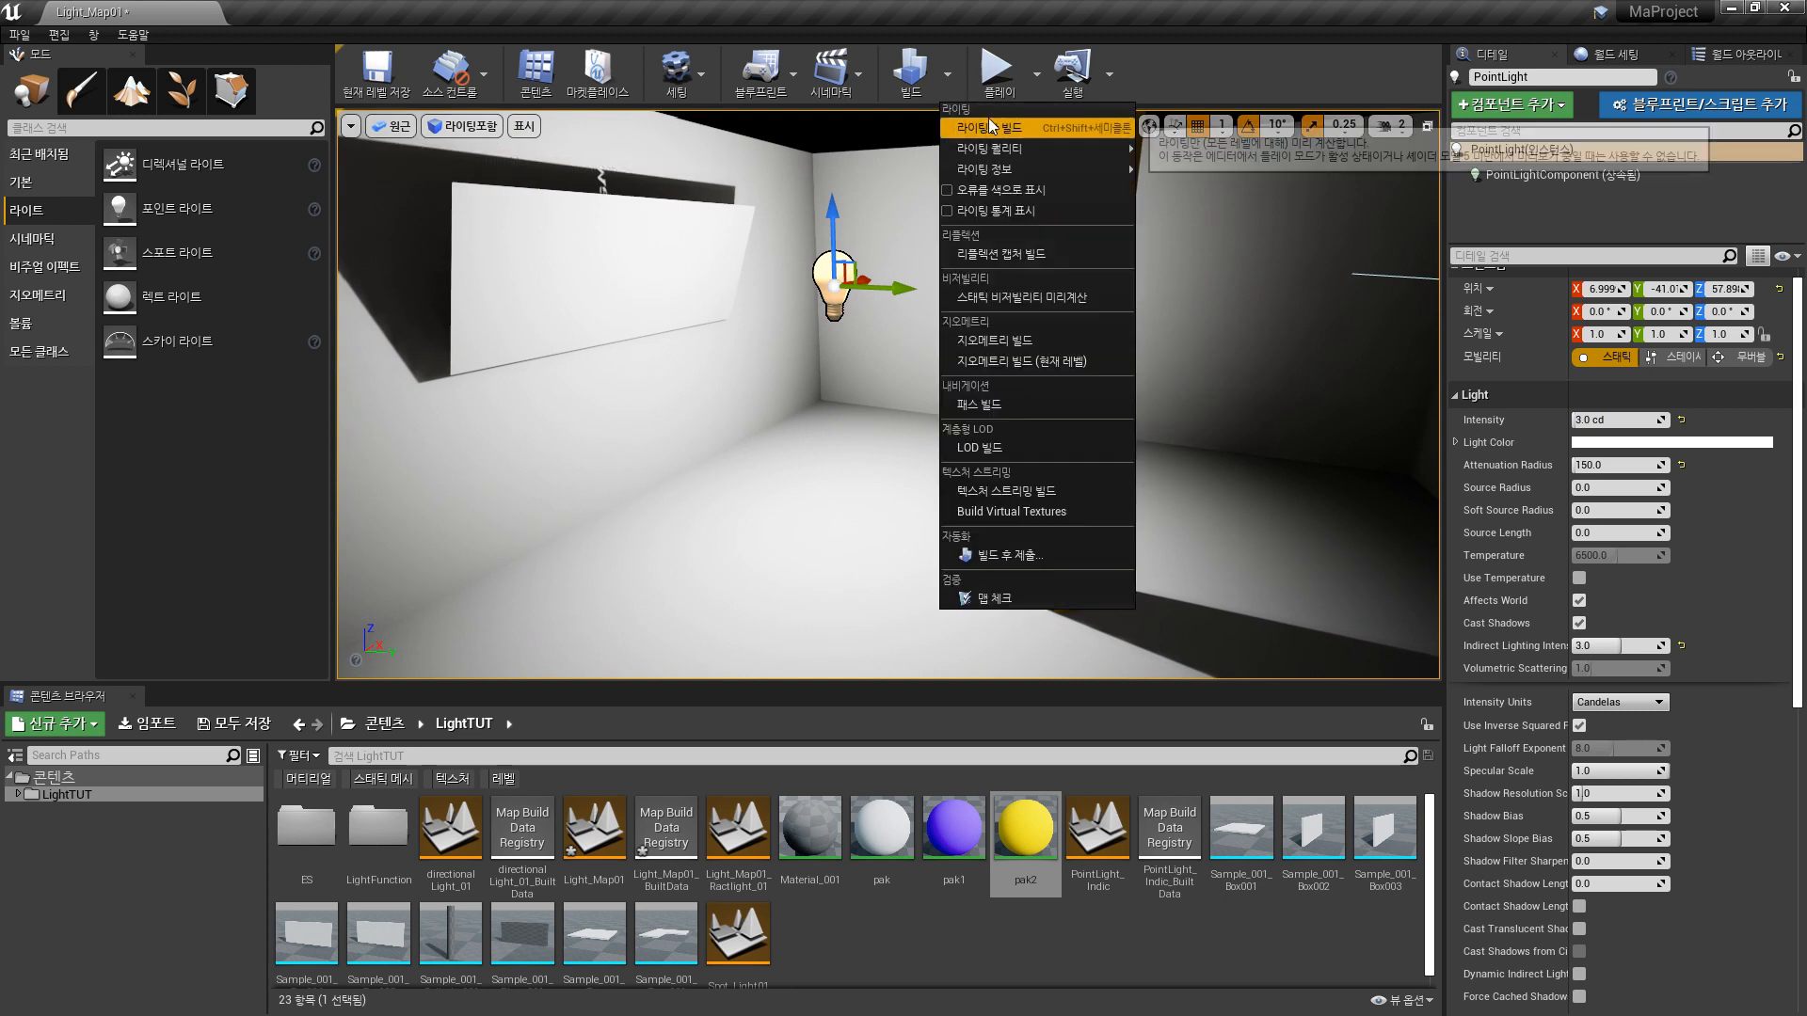
click(1003, 130)
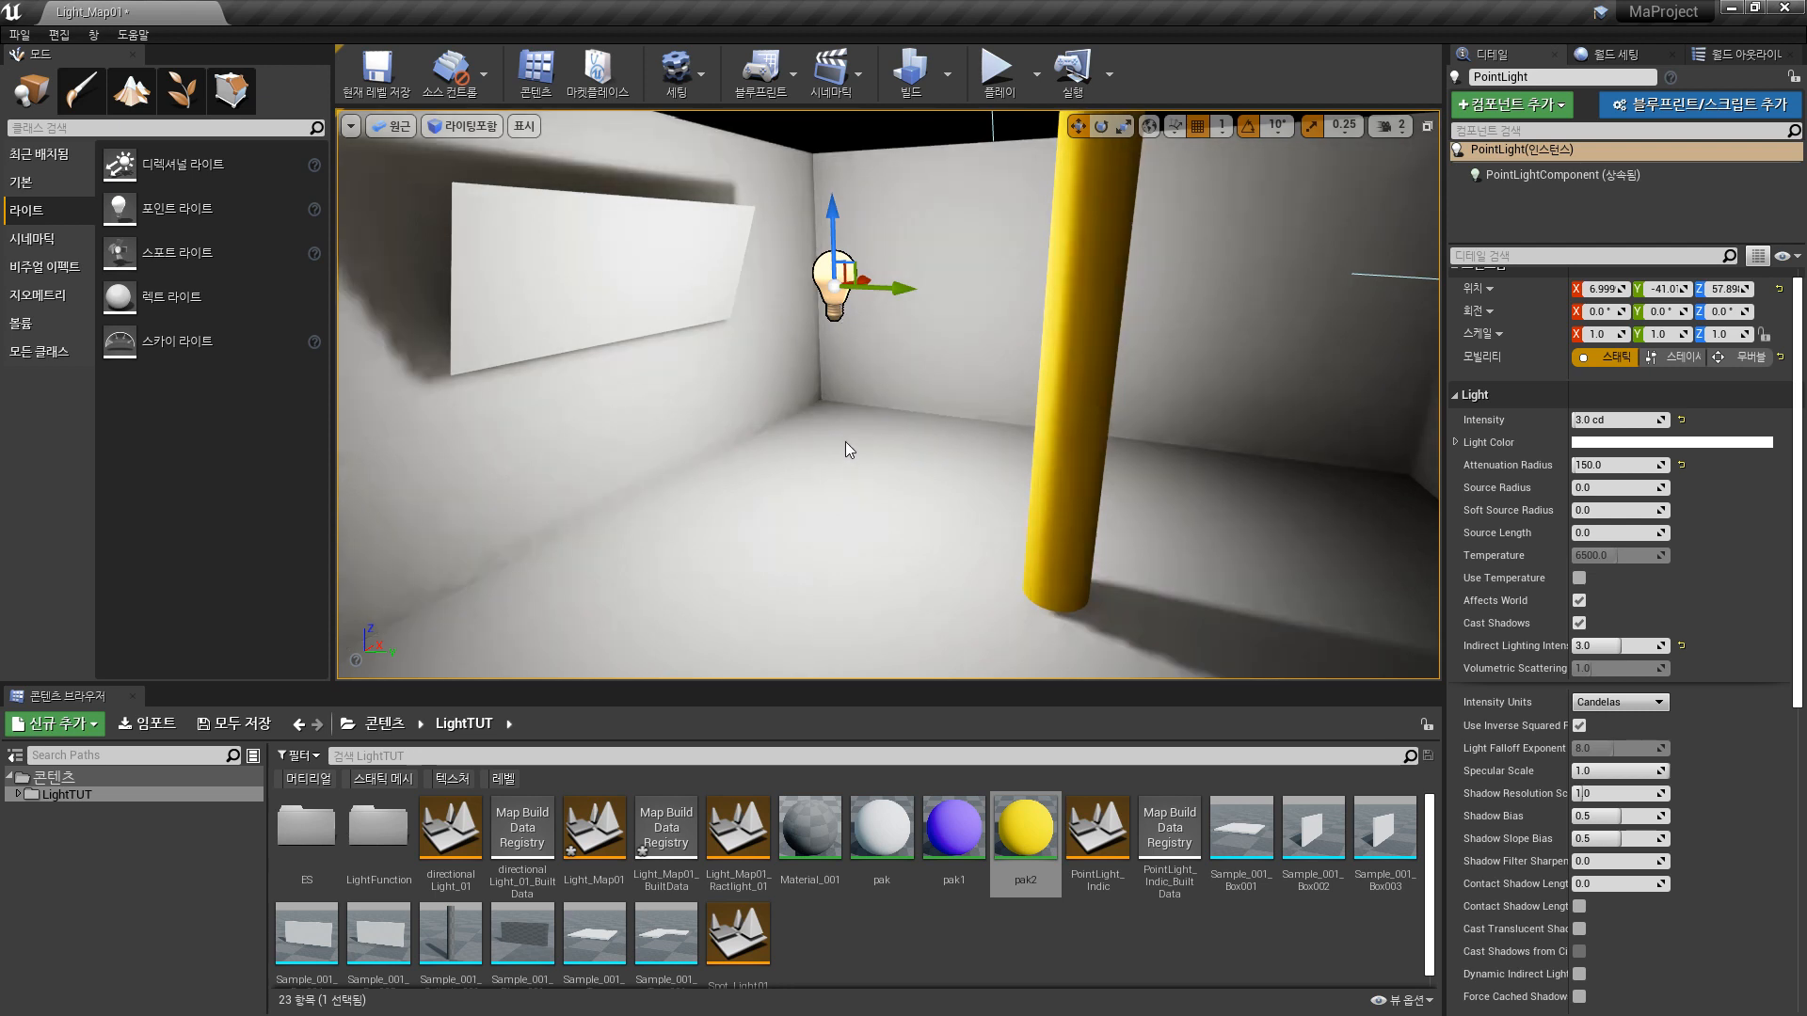
- Examine the rebuilt light and shadows around the wall panel and the yellow pillar
right_drag(905, 343, 1117, 359)
right_drag(633, 178, 847, 247)
right_drag(941, 357, 985, 407)
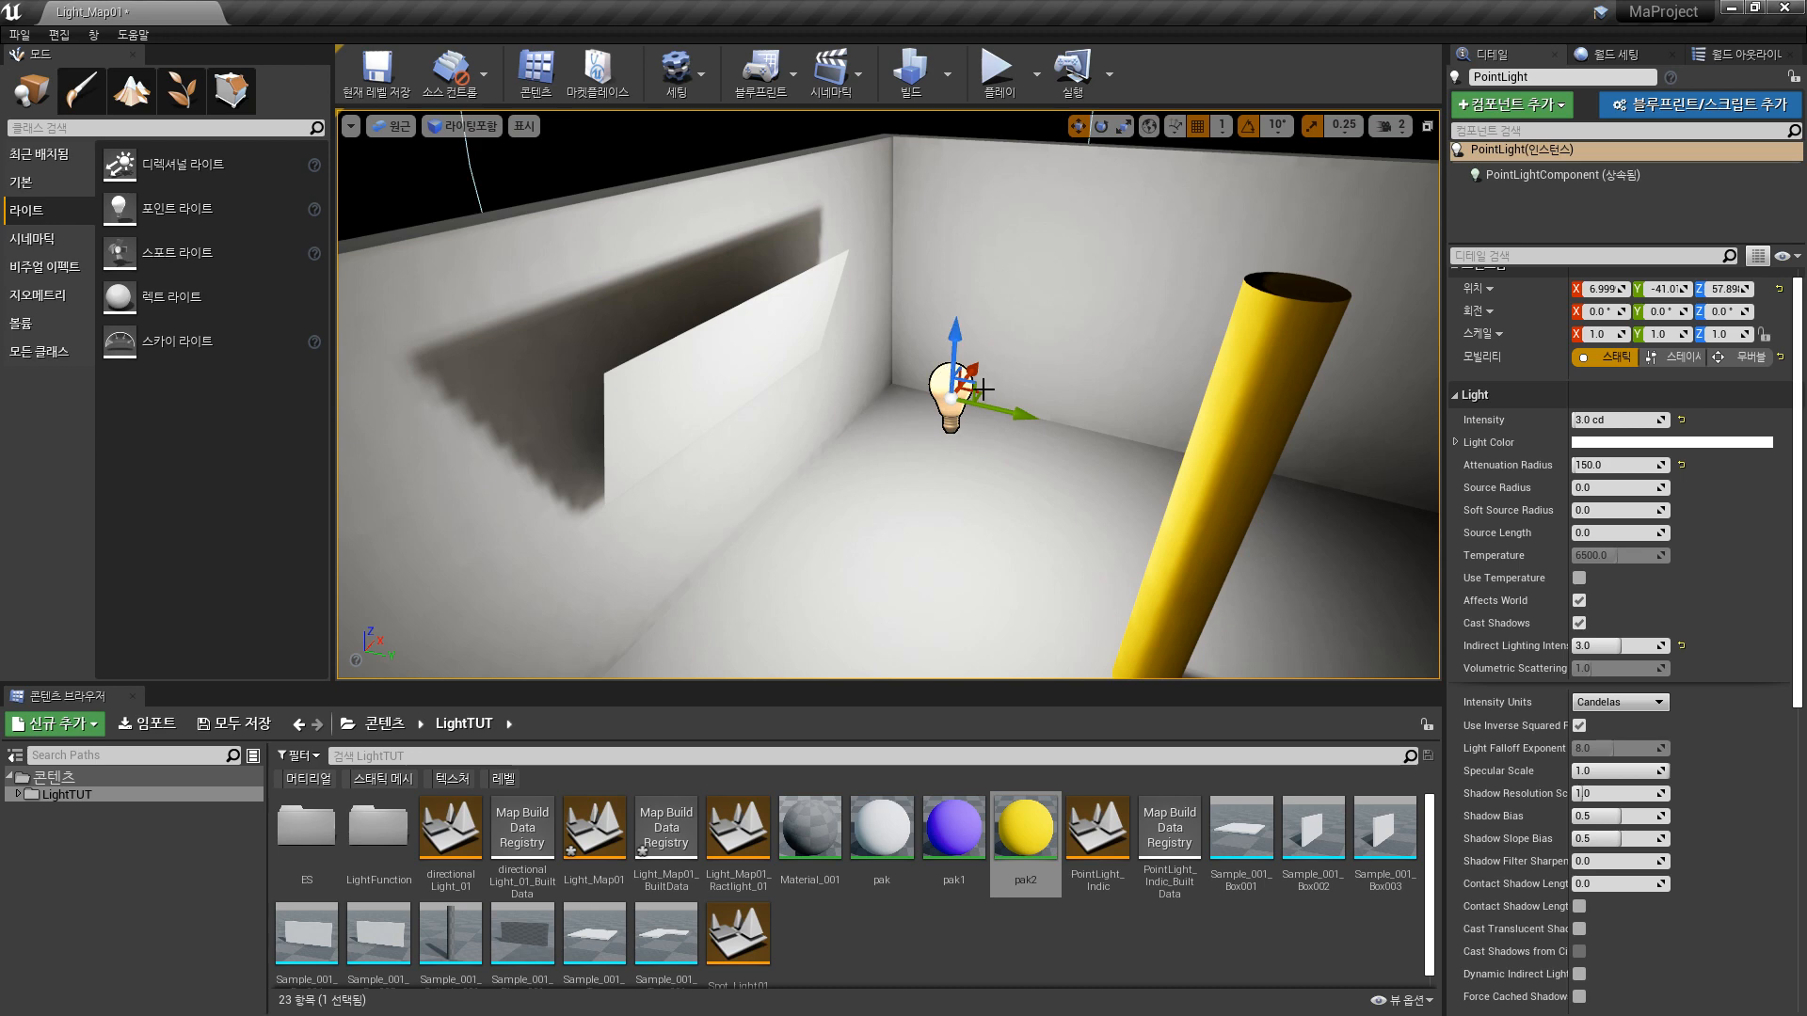
right_drag(966, 478, 935, 404)
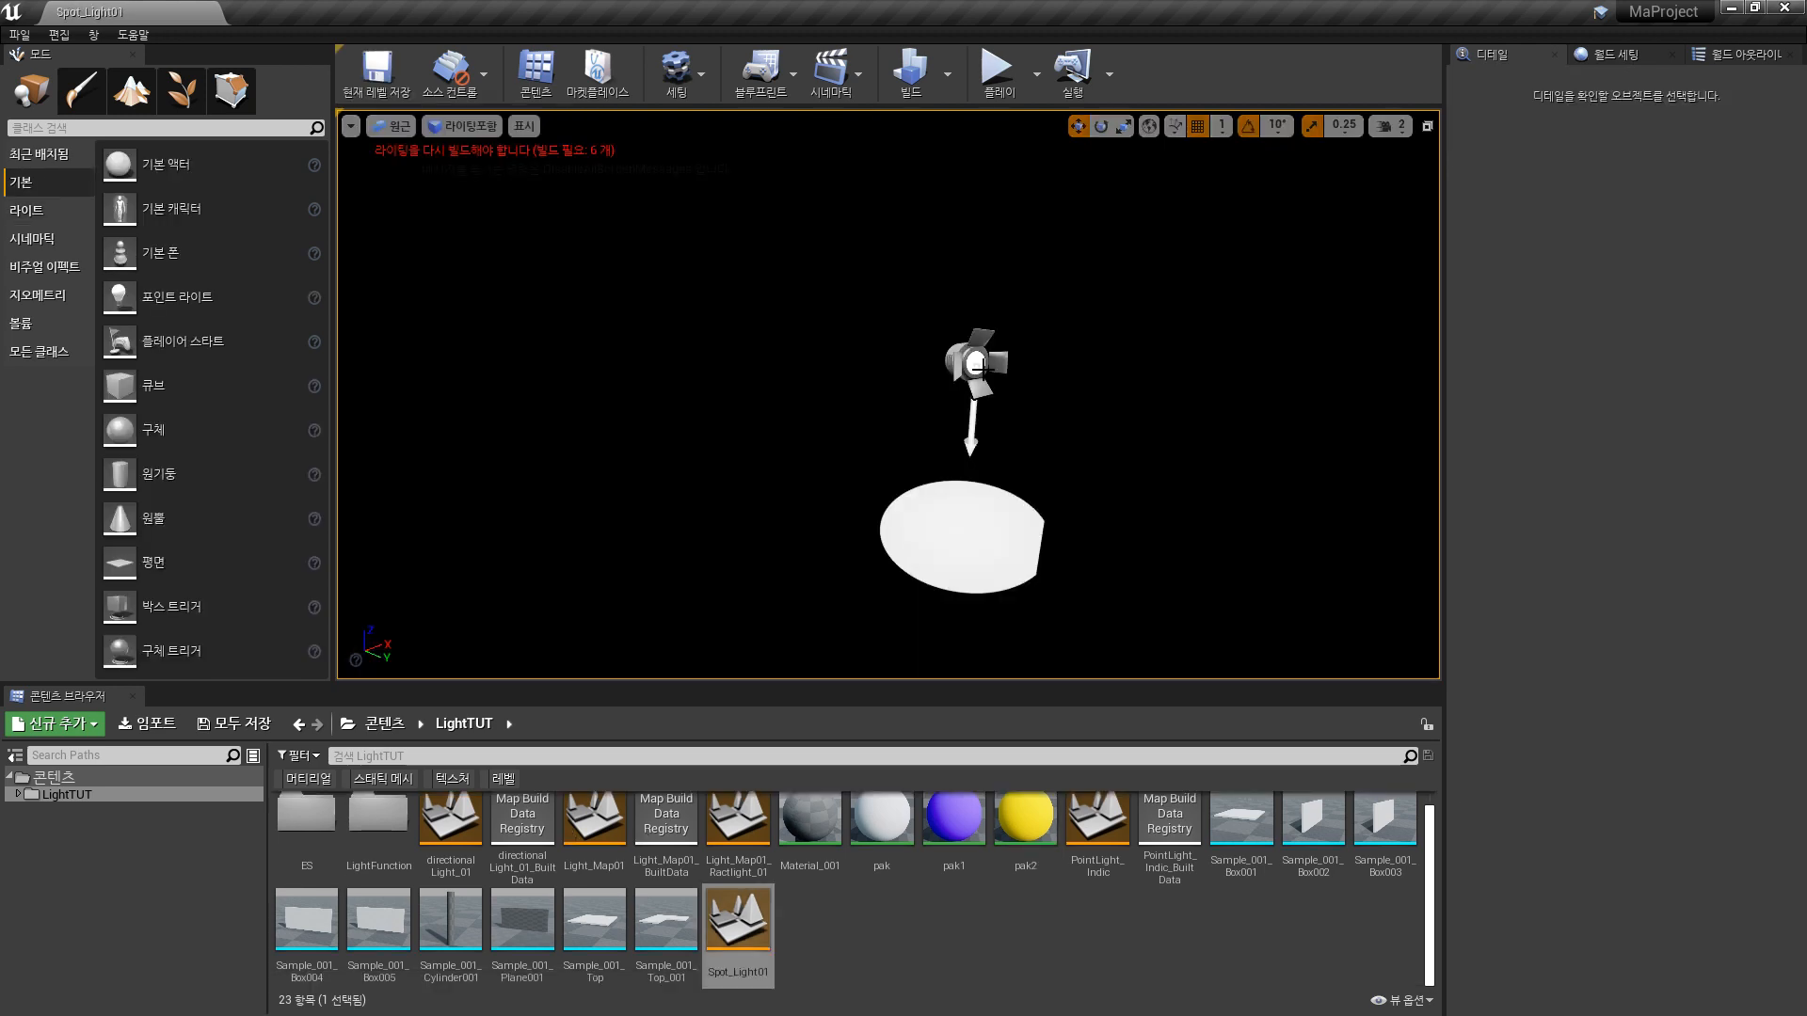
- Select the spot light and rotate it to about -30° on Y so that it aims toward the pillar
click(983, 369)
right_drag(948, 483, 1003, 484)
key(e)
drag(915, 350, 915, 555)
right_drag(914, 555, 1034, 580)
- Set the spot light's intensity to 3 cd and its indirect lighting intensity to 3, and build the level
drag(1661, 420, 1571, 420)
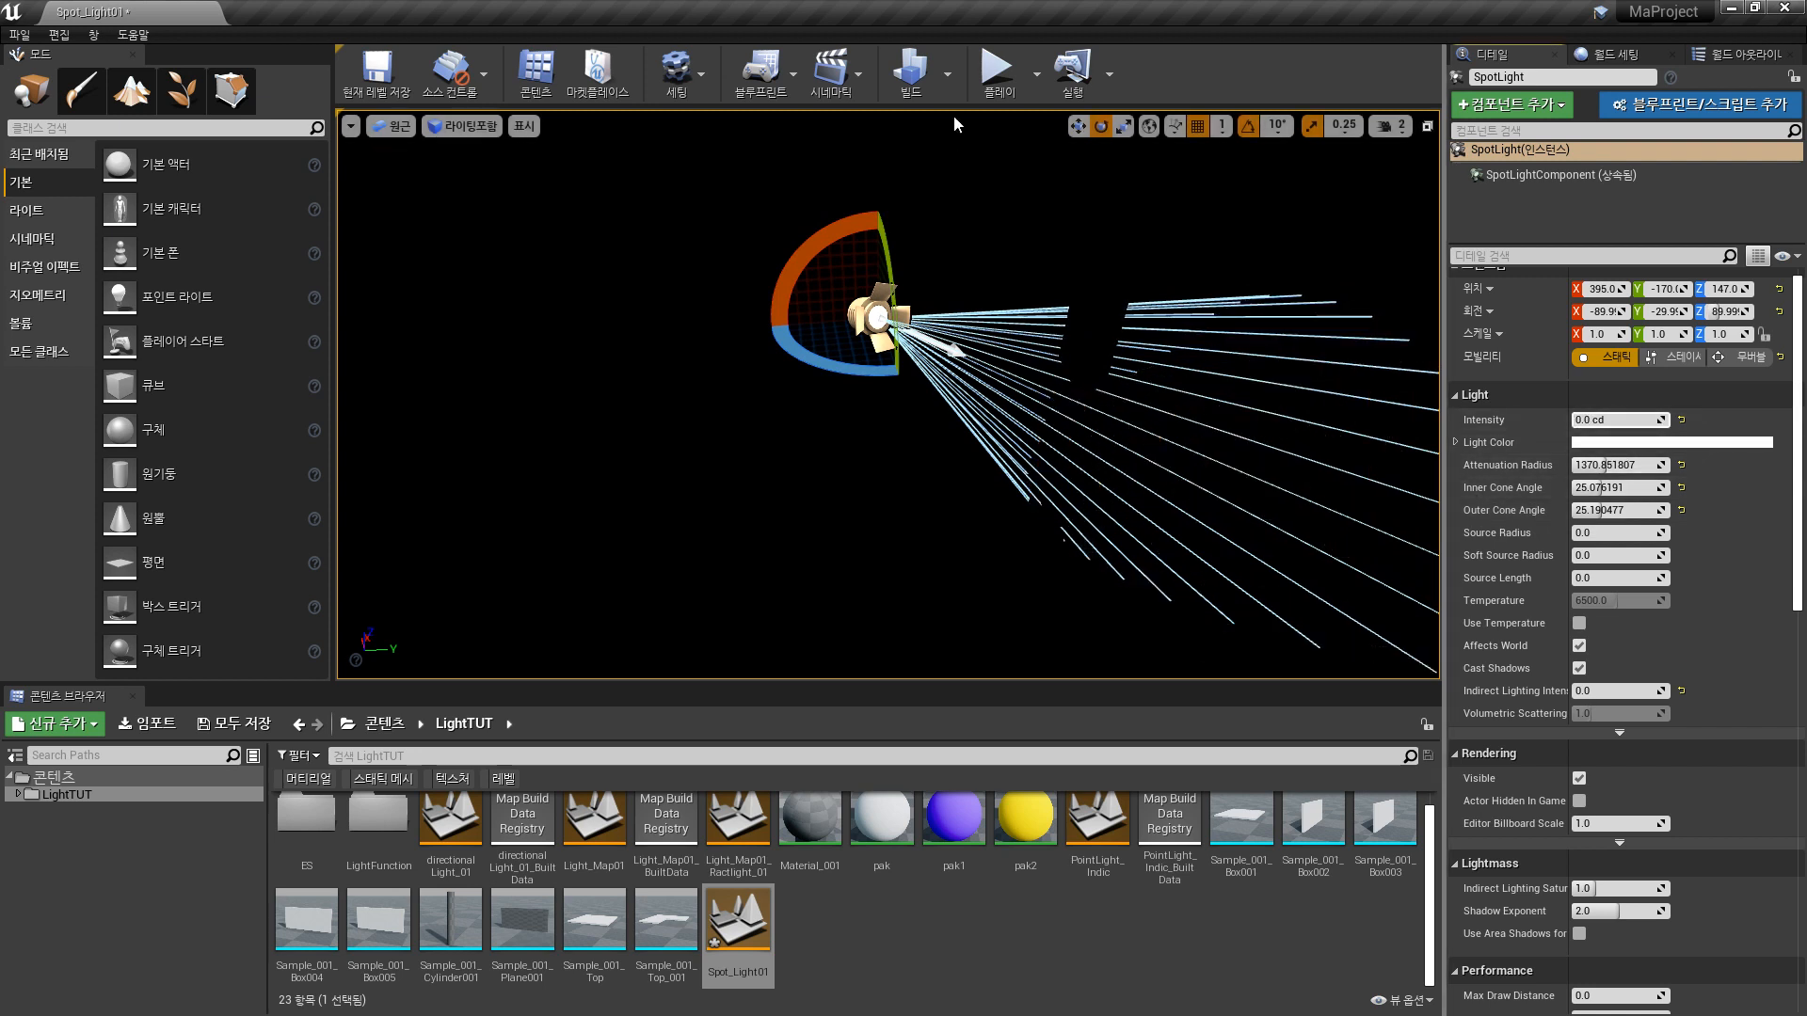
click(1618, 693)
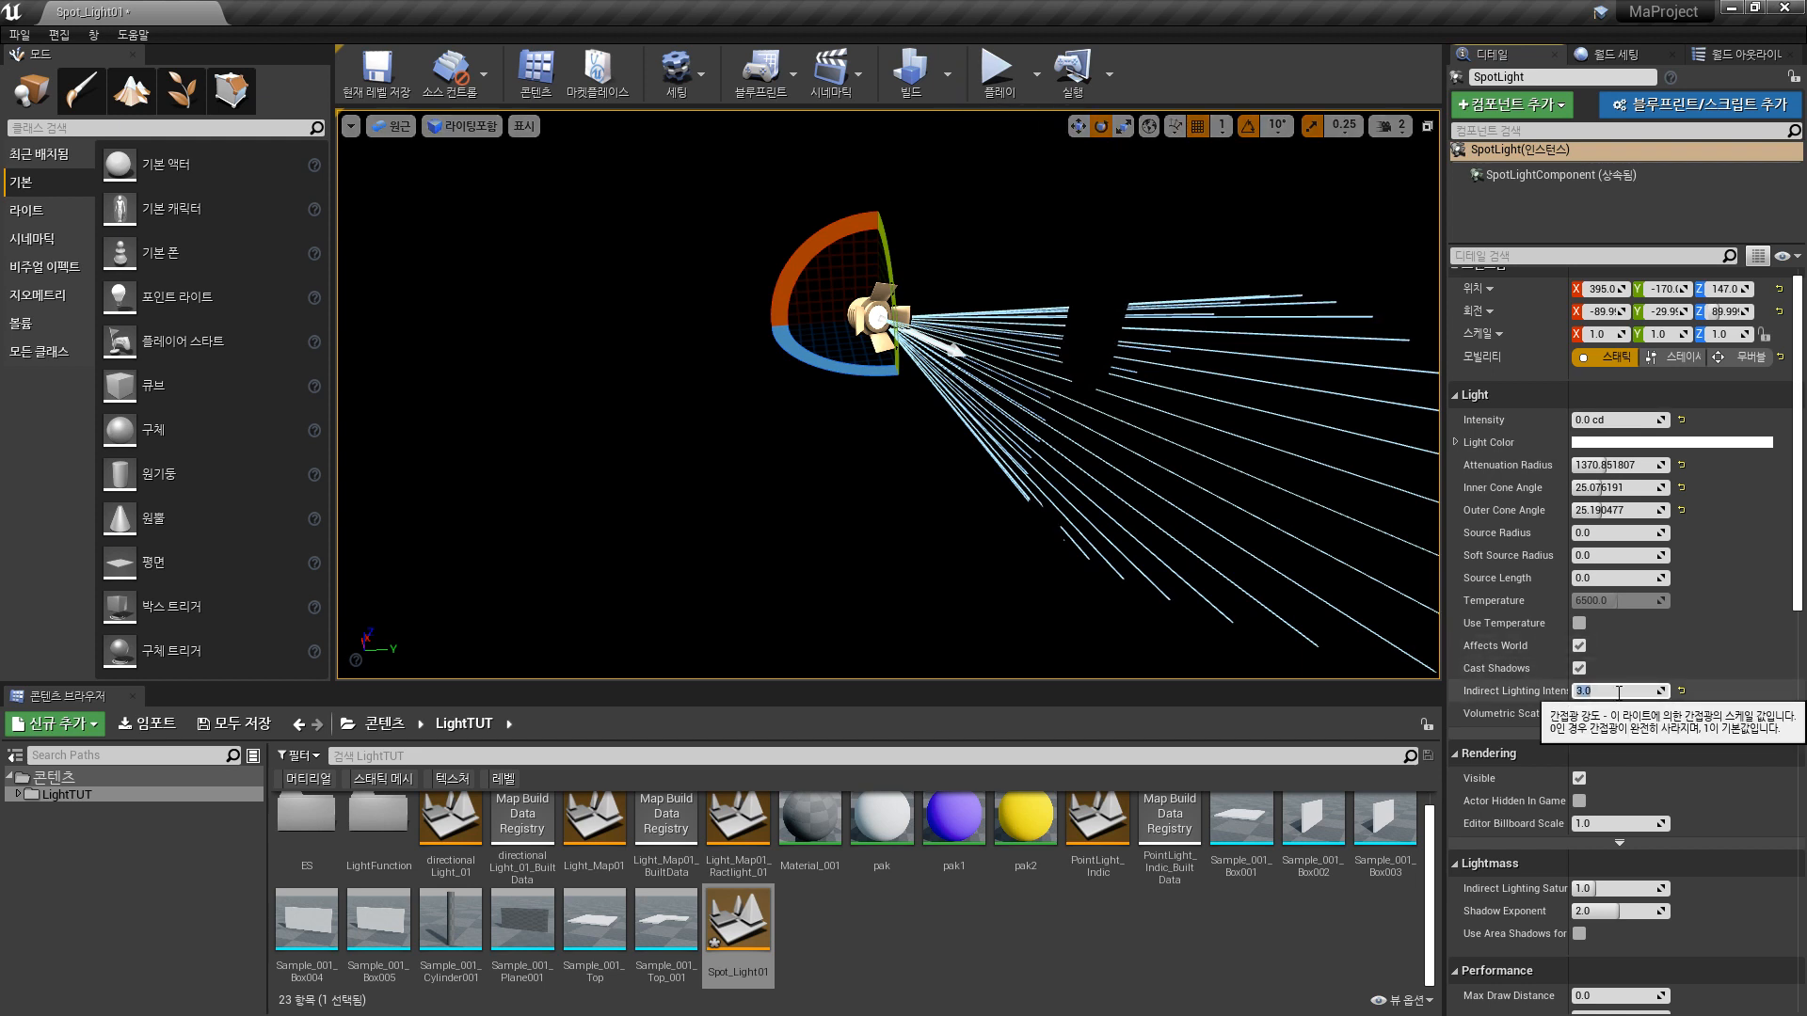
click(910, 71)
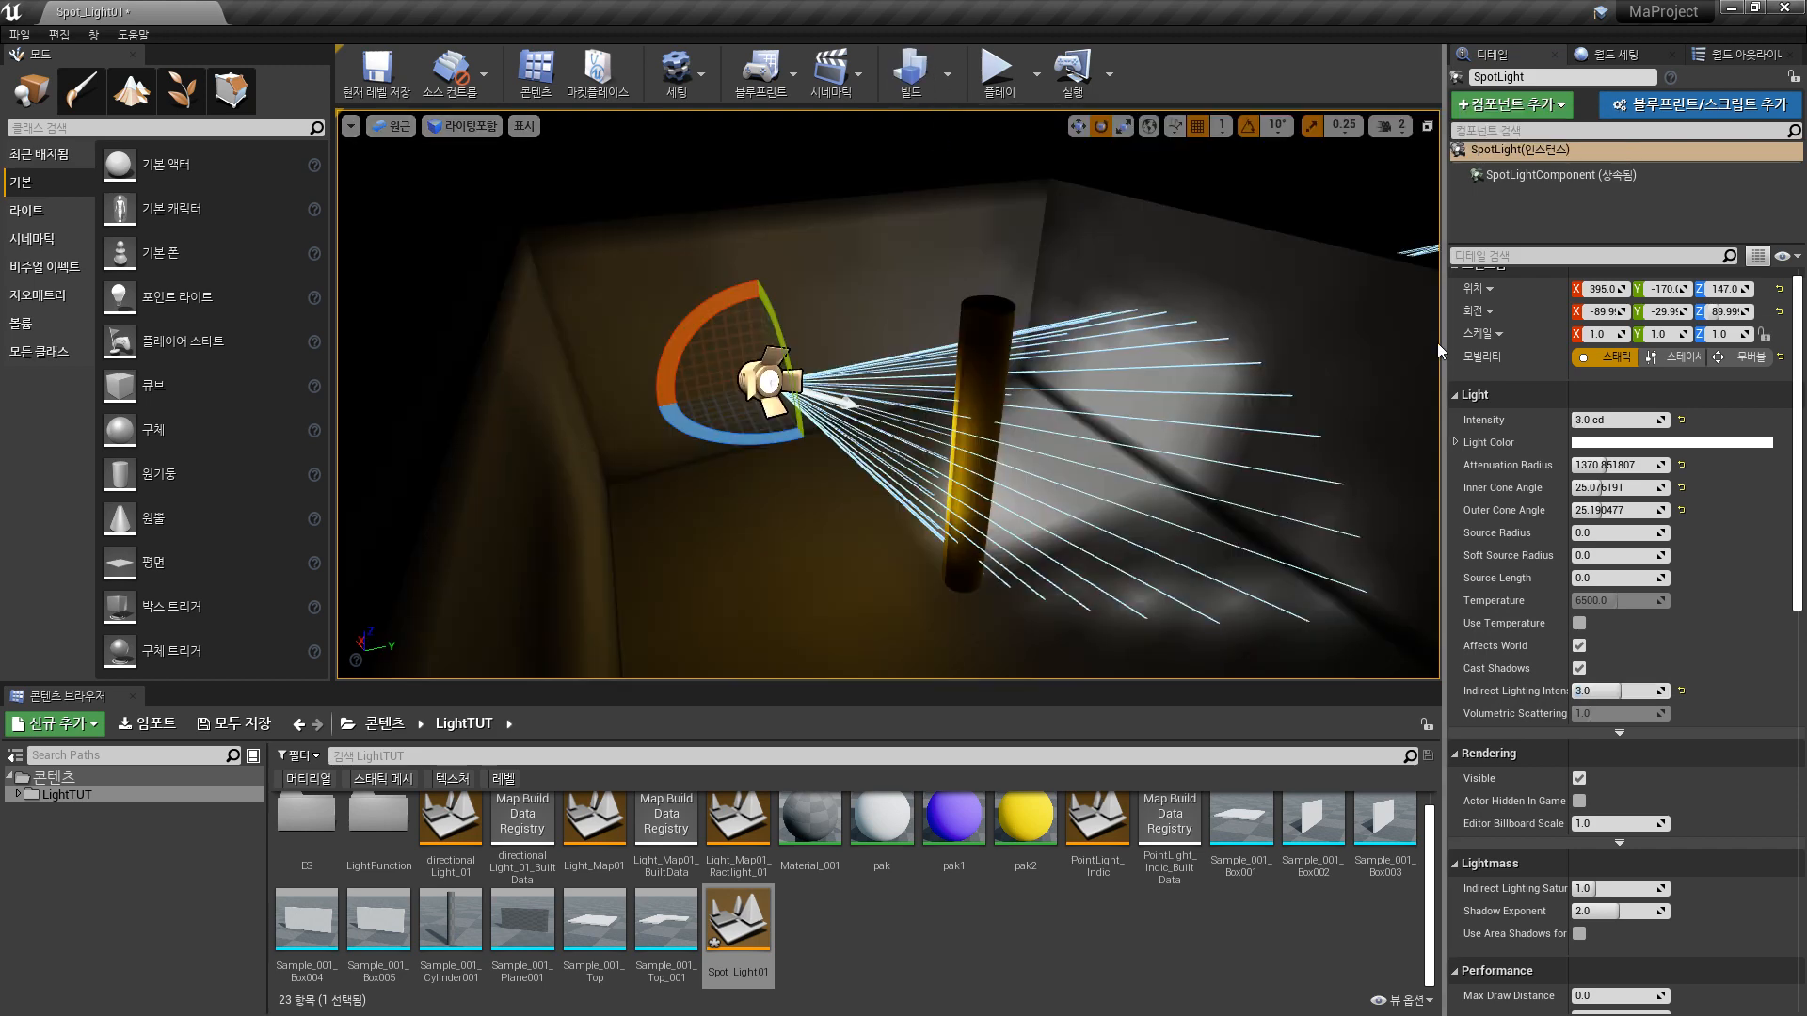
- Examine the indirect light bounced from the yellow pillar onto the walls, floor and blue panel from several angles
right_drag(1207, 368, 1171, 452)
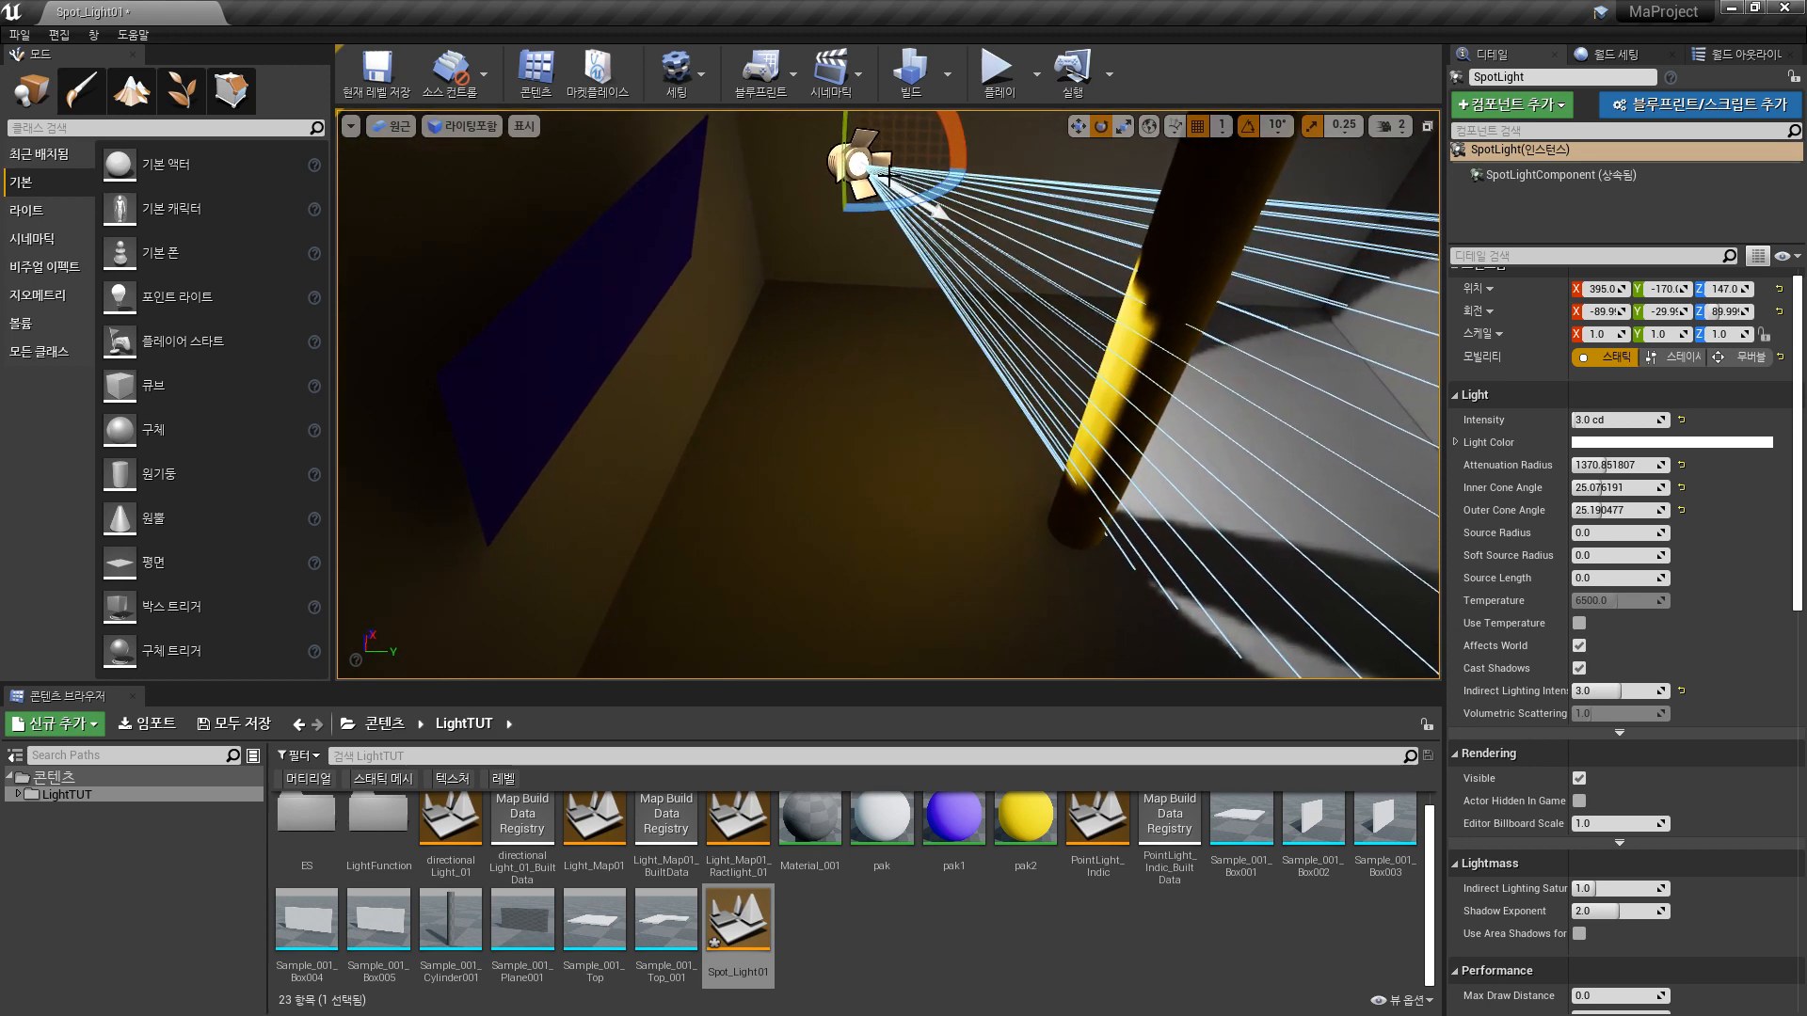
right_drag(888, 172, 1045, 483)
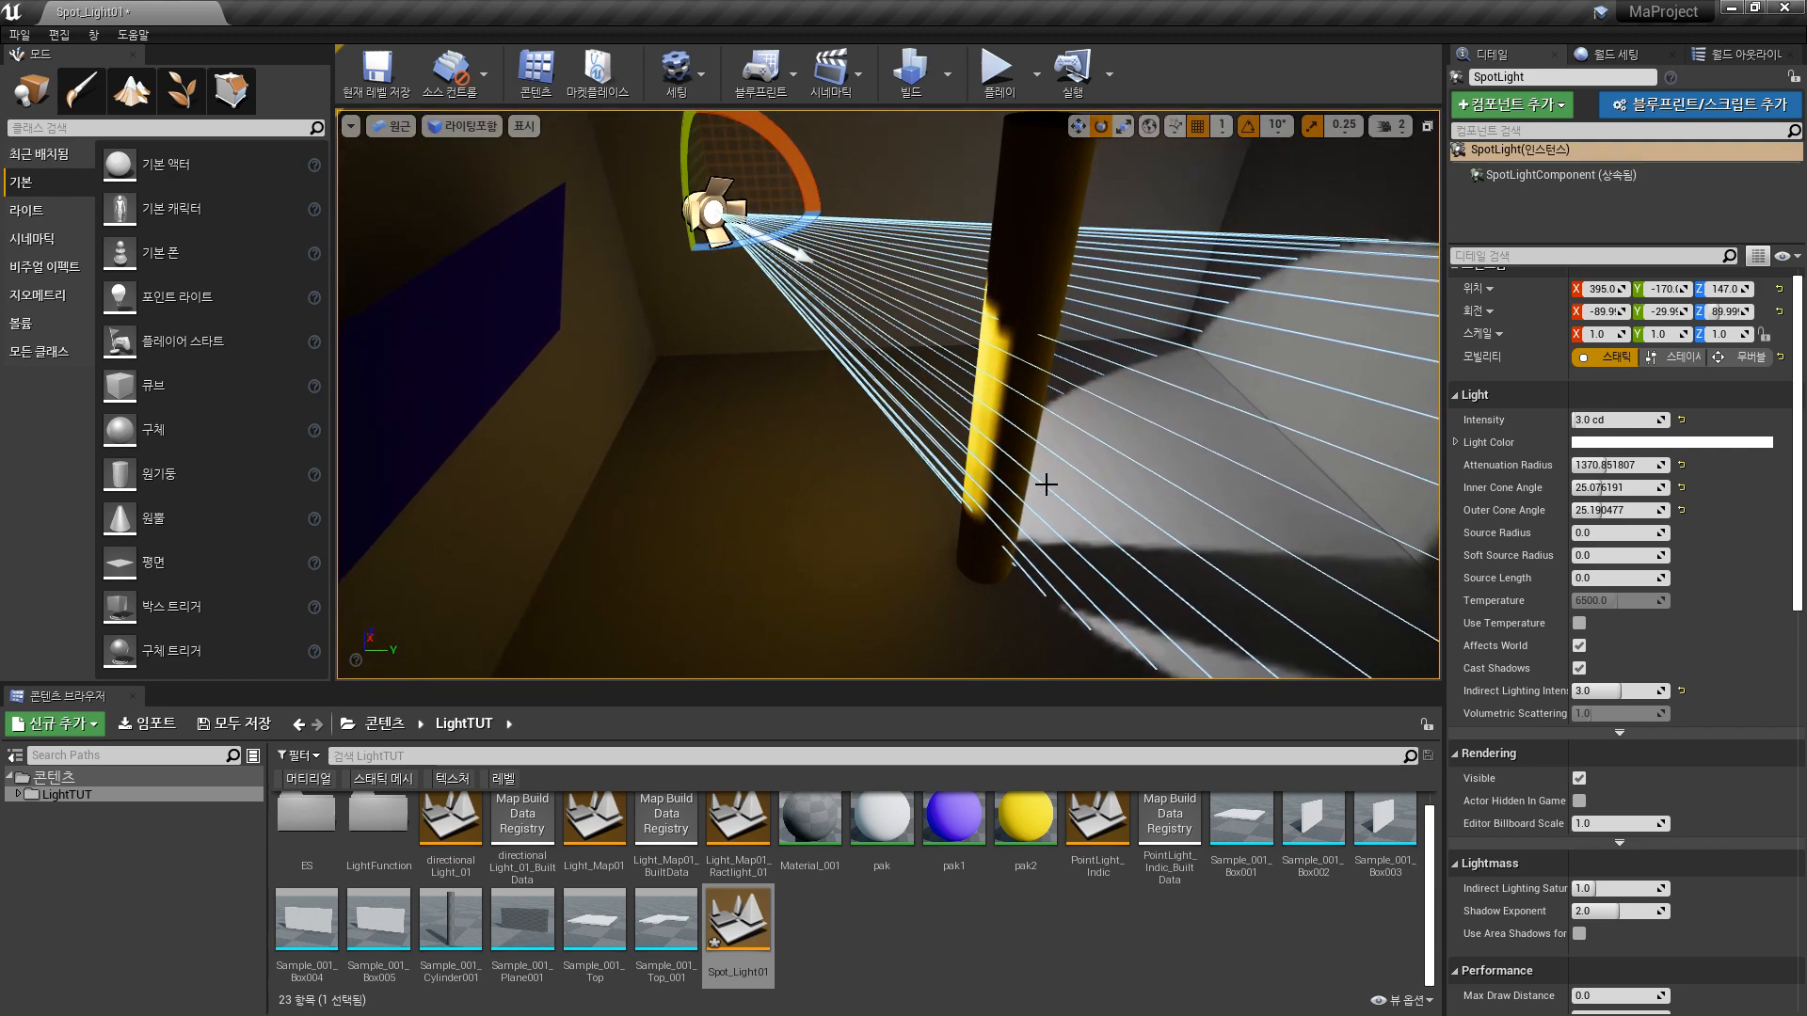
right_drag(507, 316, 936, 318)
right_drag(1228, 310, 1157, 287)
key(w)
right_drag(1229, 494, 1229, 506)
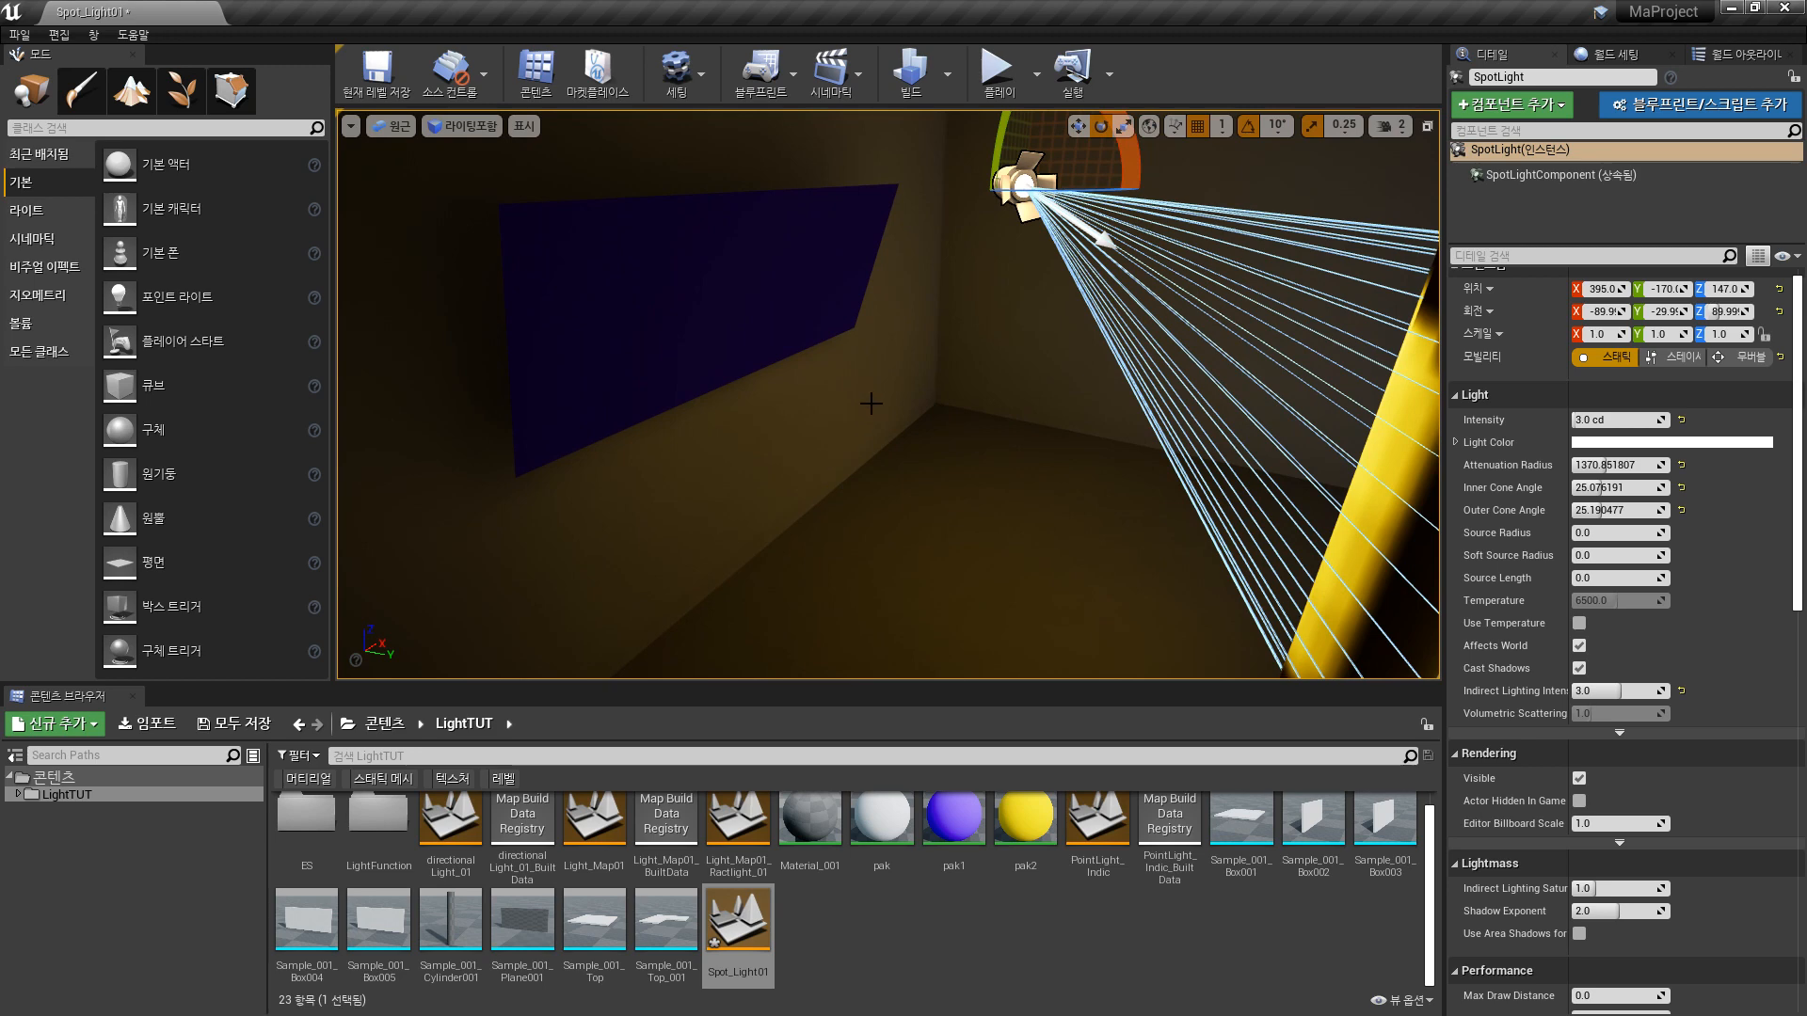
right_drag(937, 375, 1132, 268)
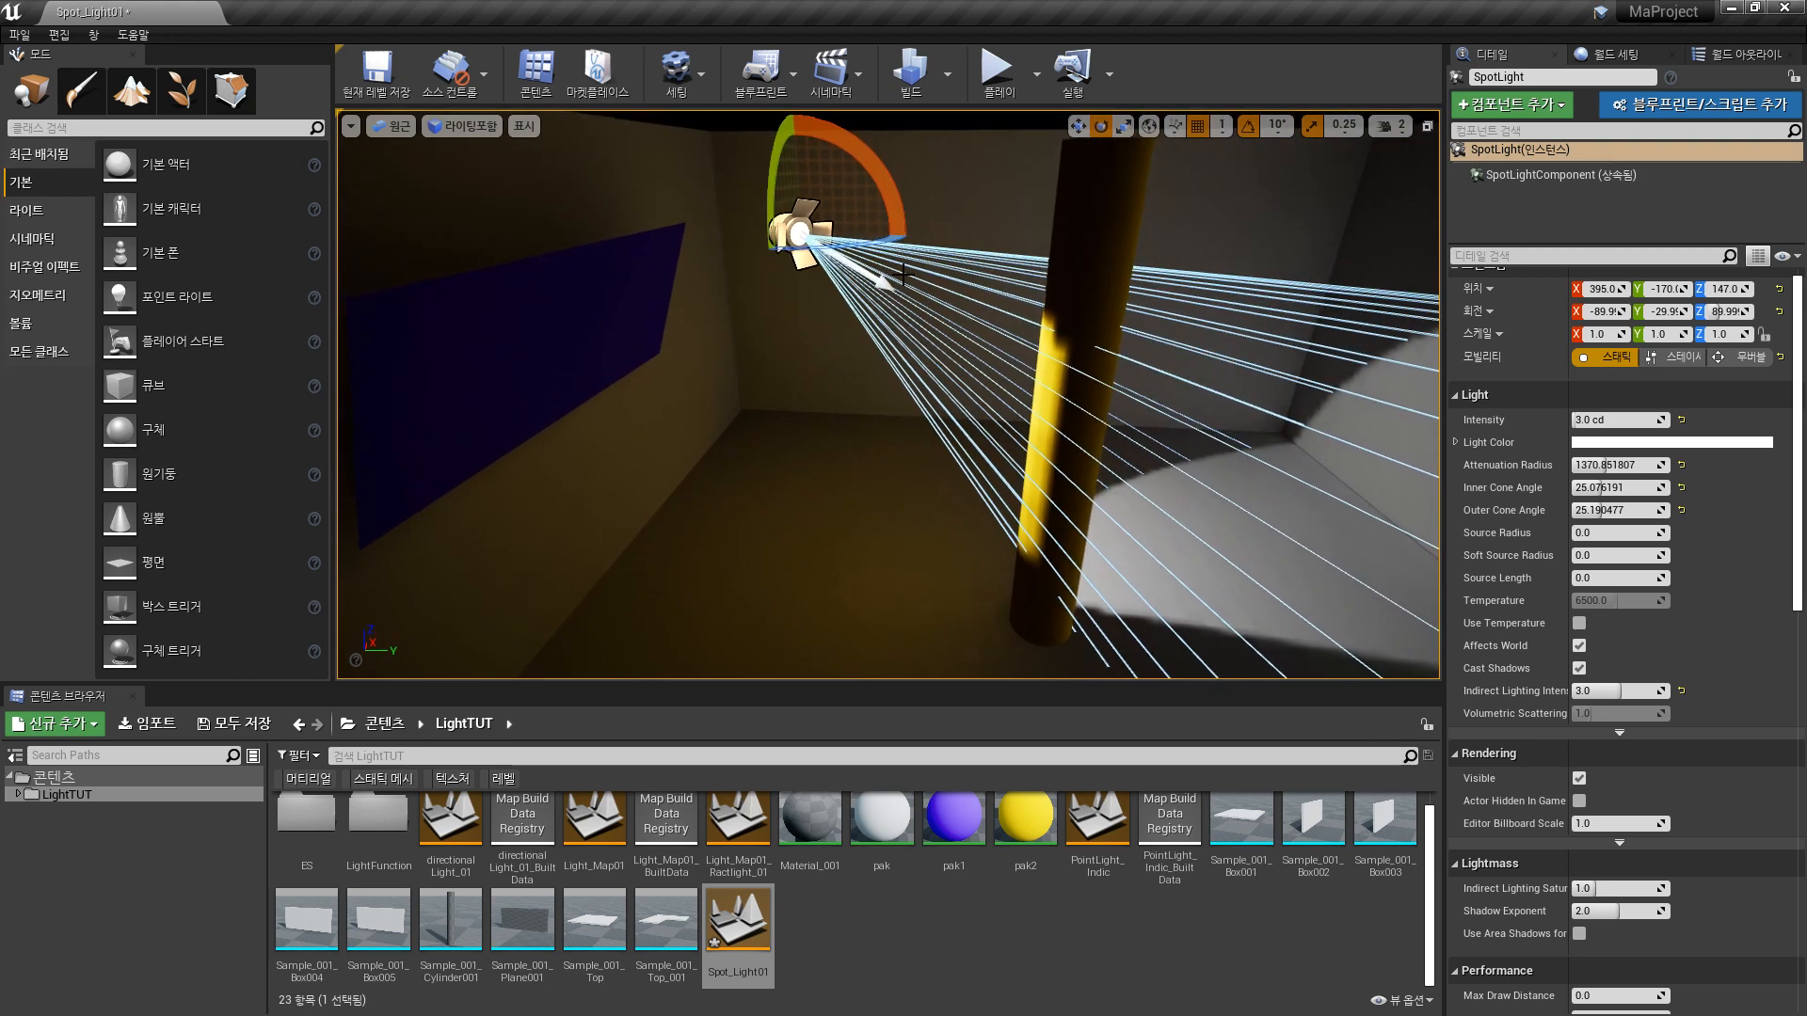
right_drag(972, 235, 1166, 235)
right_drag(999, 398, 789, 320)
right_drag(707, 221, 938, 203)
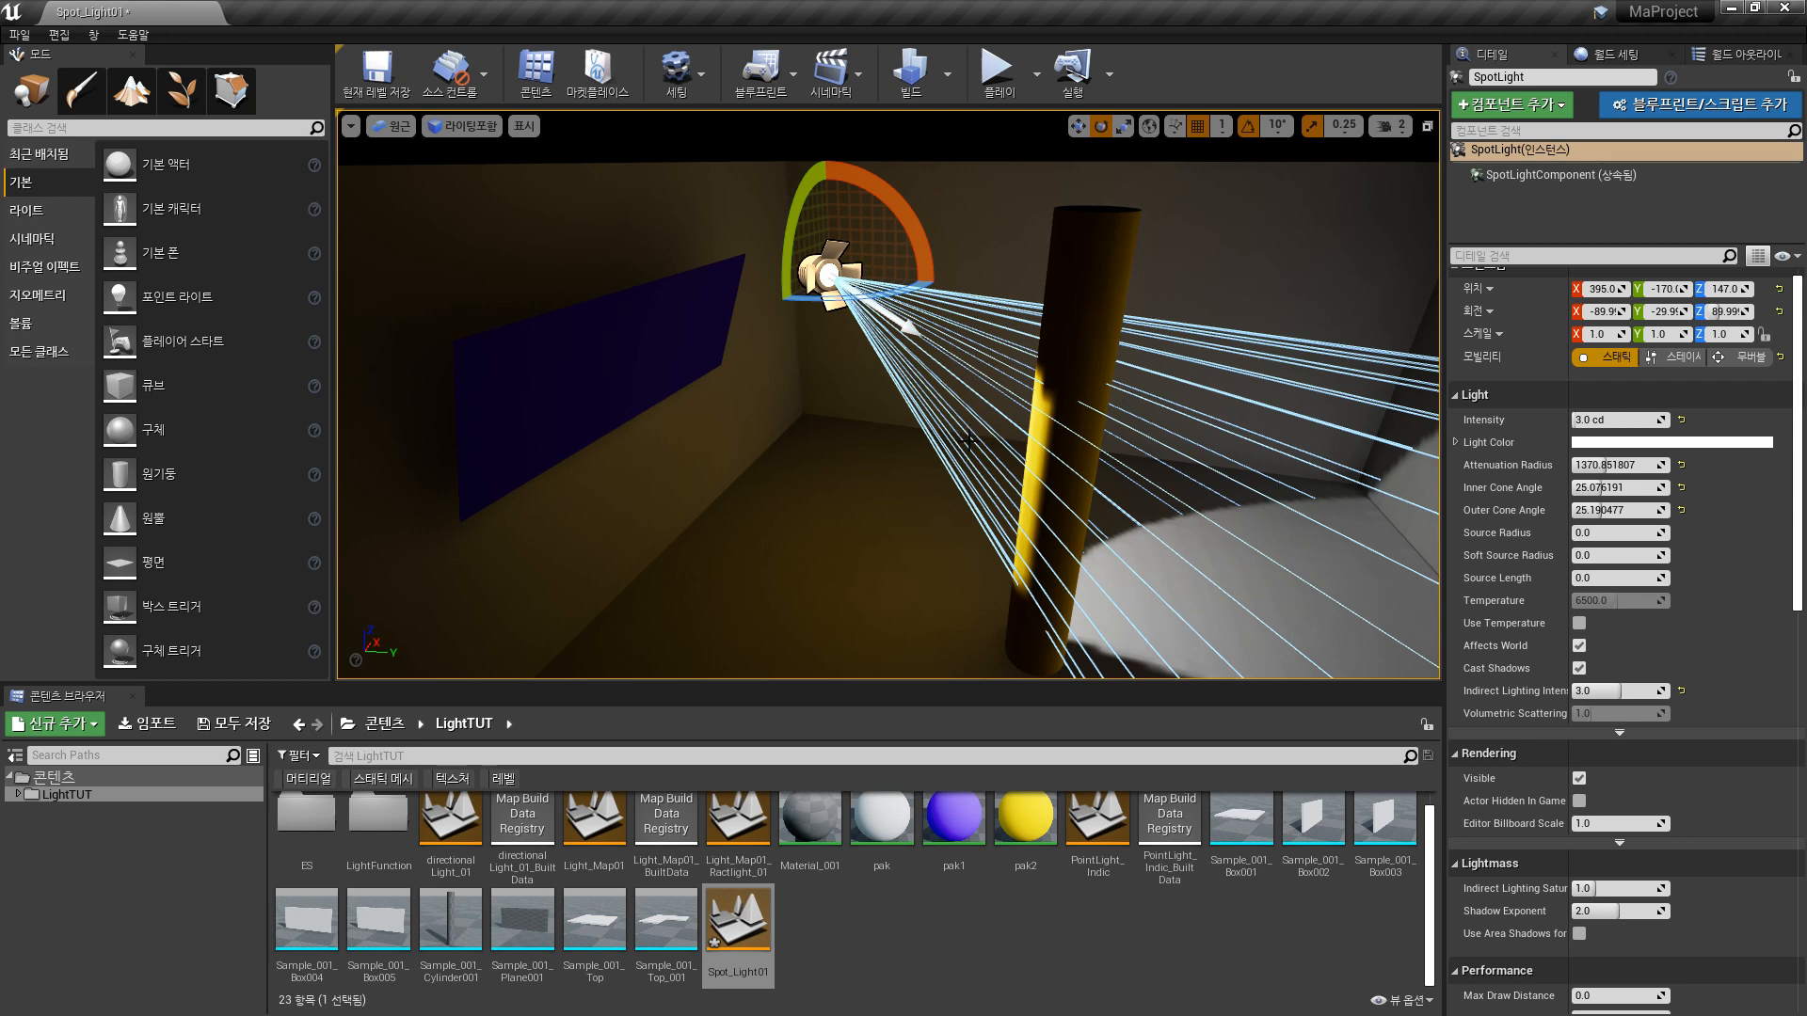
right_drag(890, 458, 941, 450)
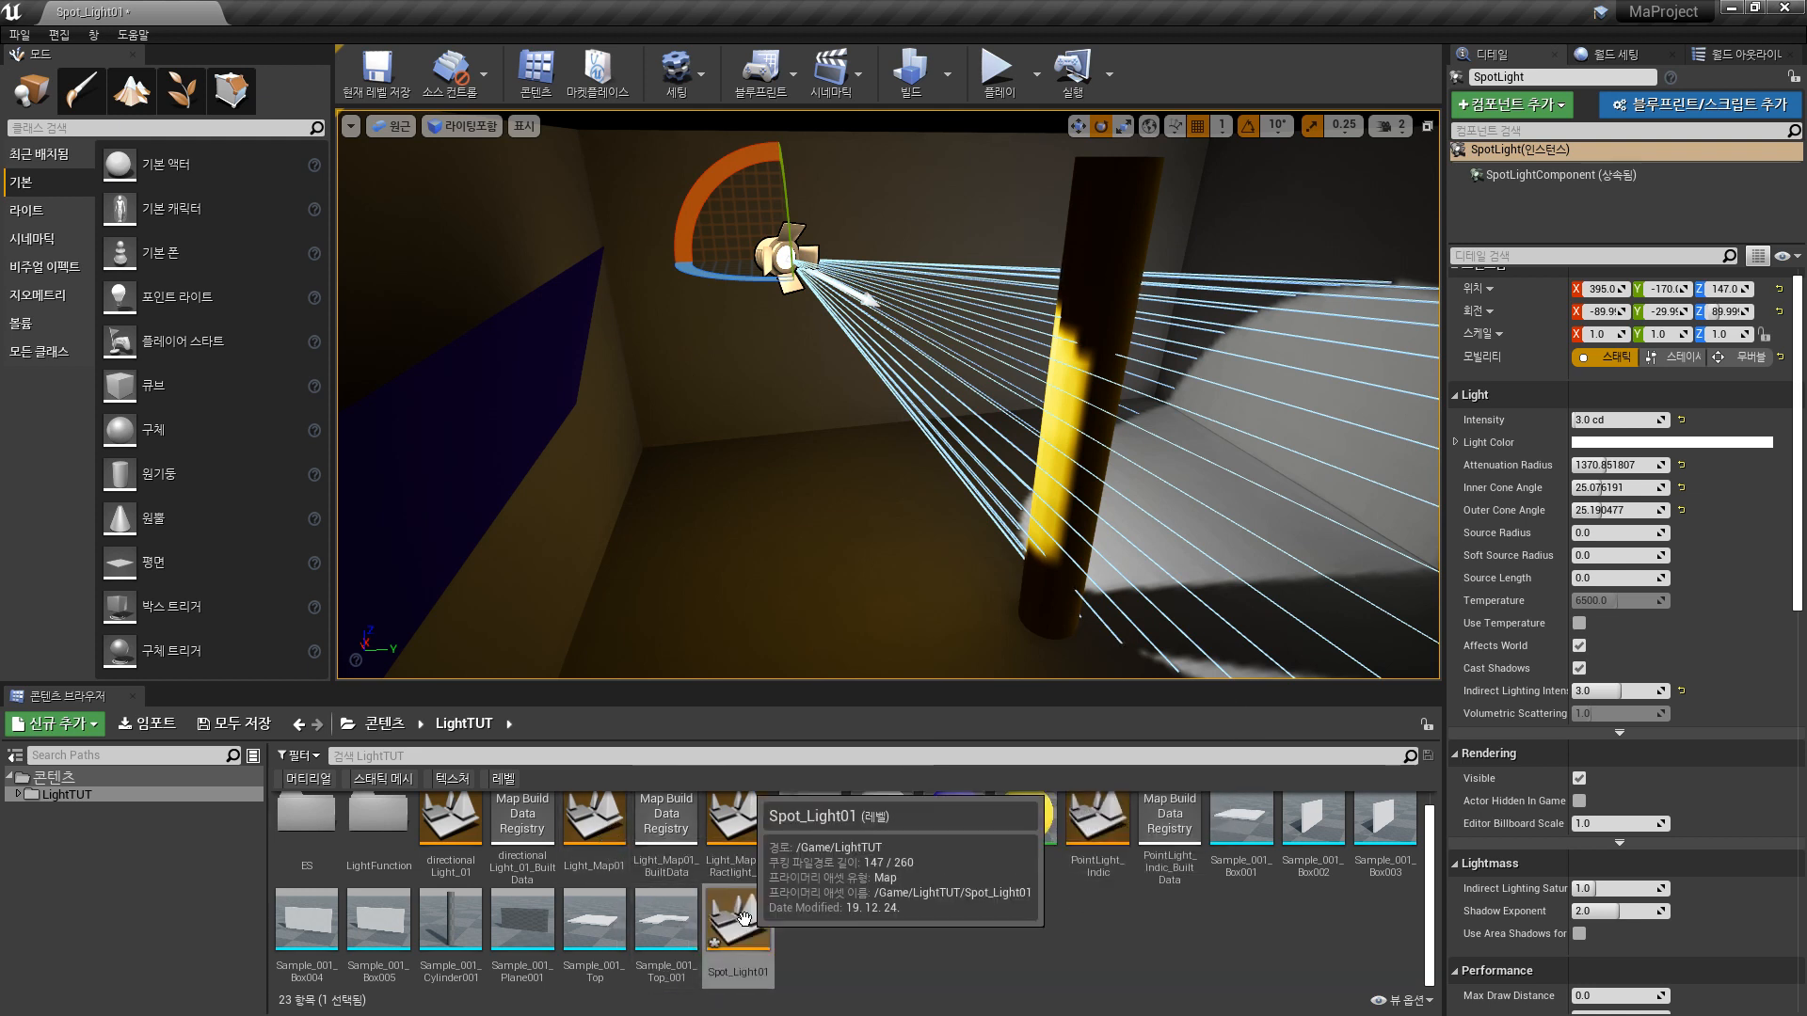
- Open the Light_Map01 level without saving the Spot_Light01 changes, and select the point light
double_click(617, 866)
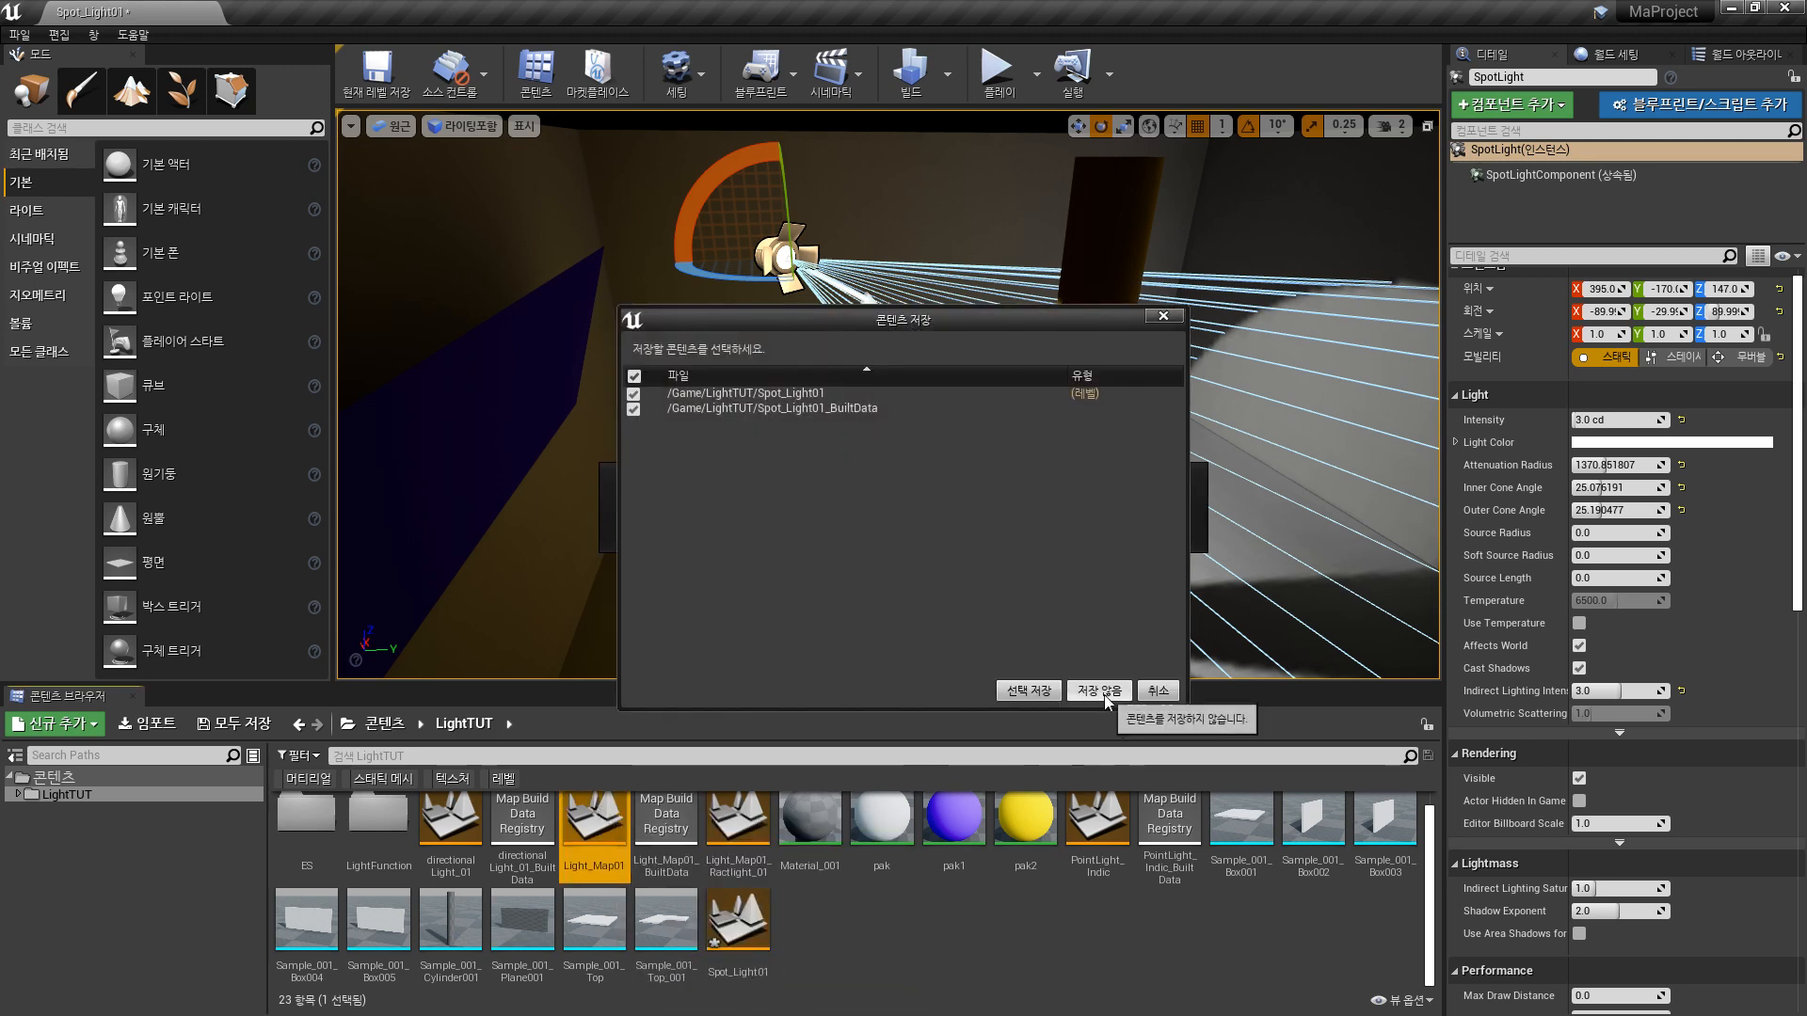
click(1099, 691)
right_drag(931, 310, 932, 405)
click(857, 267)
- Examine the point light's baked illumination on the white walls, floor, panel and yellow pillar from several angles
right_drag(857, 266, 950, 169)
right_drag(806, 477, 863, 557)
scroll(807, 477, down, 1)
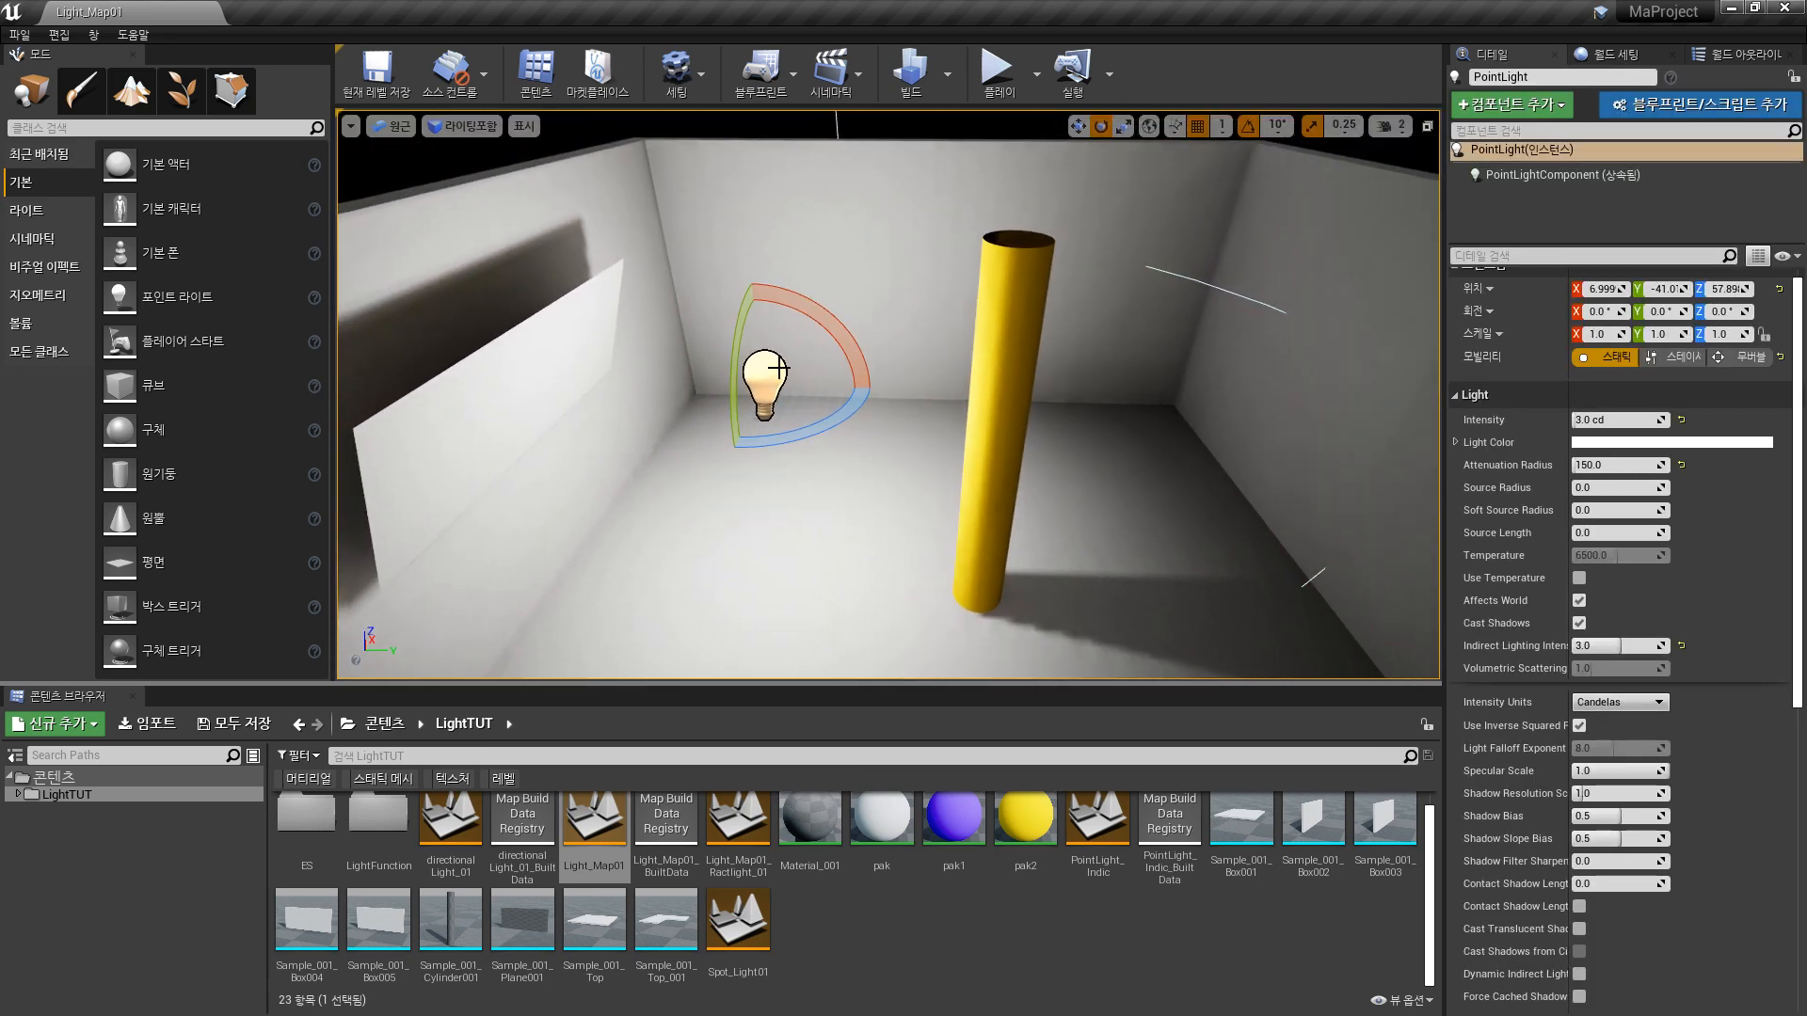
mouse_move(950, 467)
right_down()
mouse_move(949, 537)
mouse_move(955, 471)
right_up()
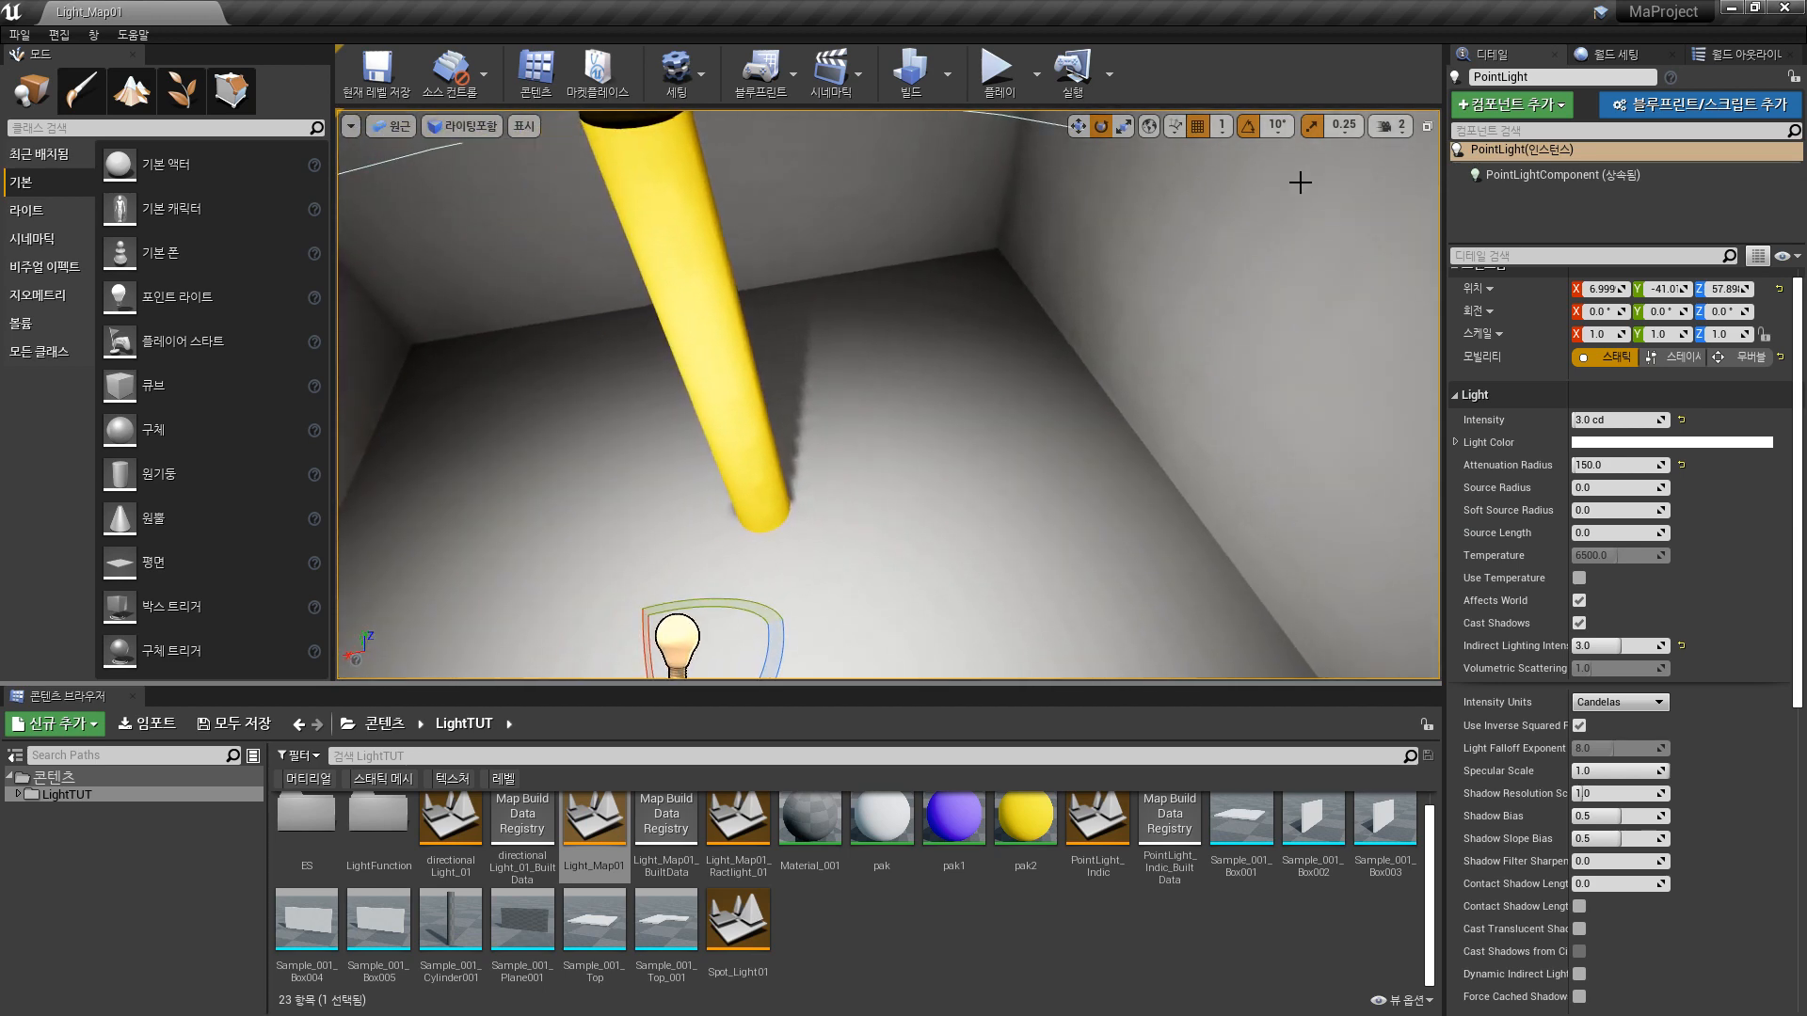
alt+drag(1050, 416, 847, 448)
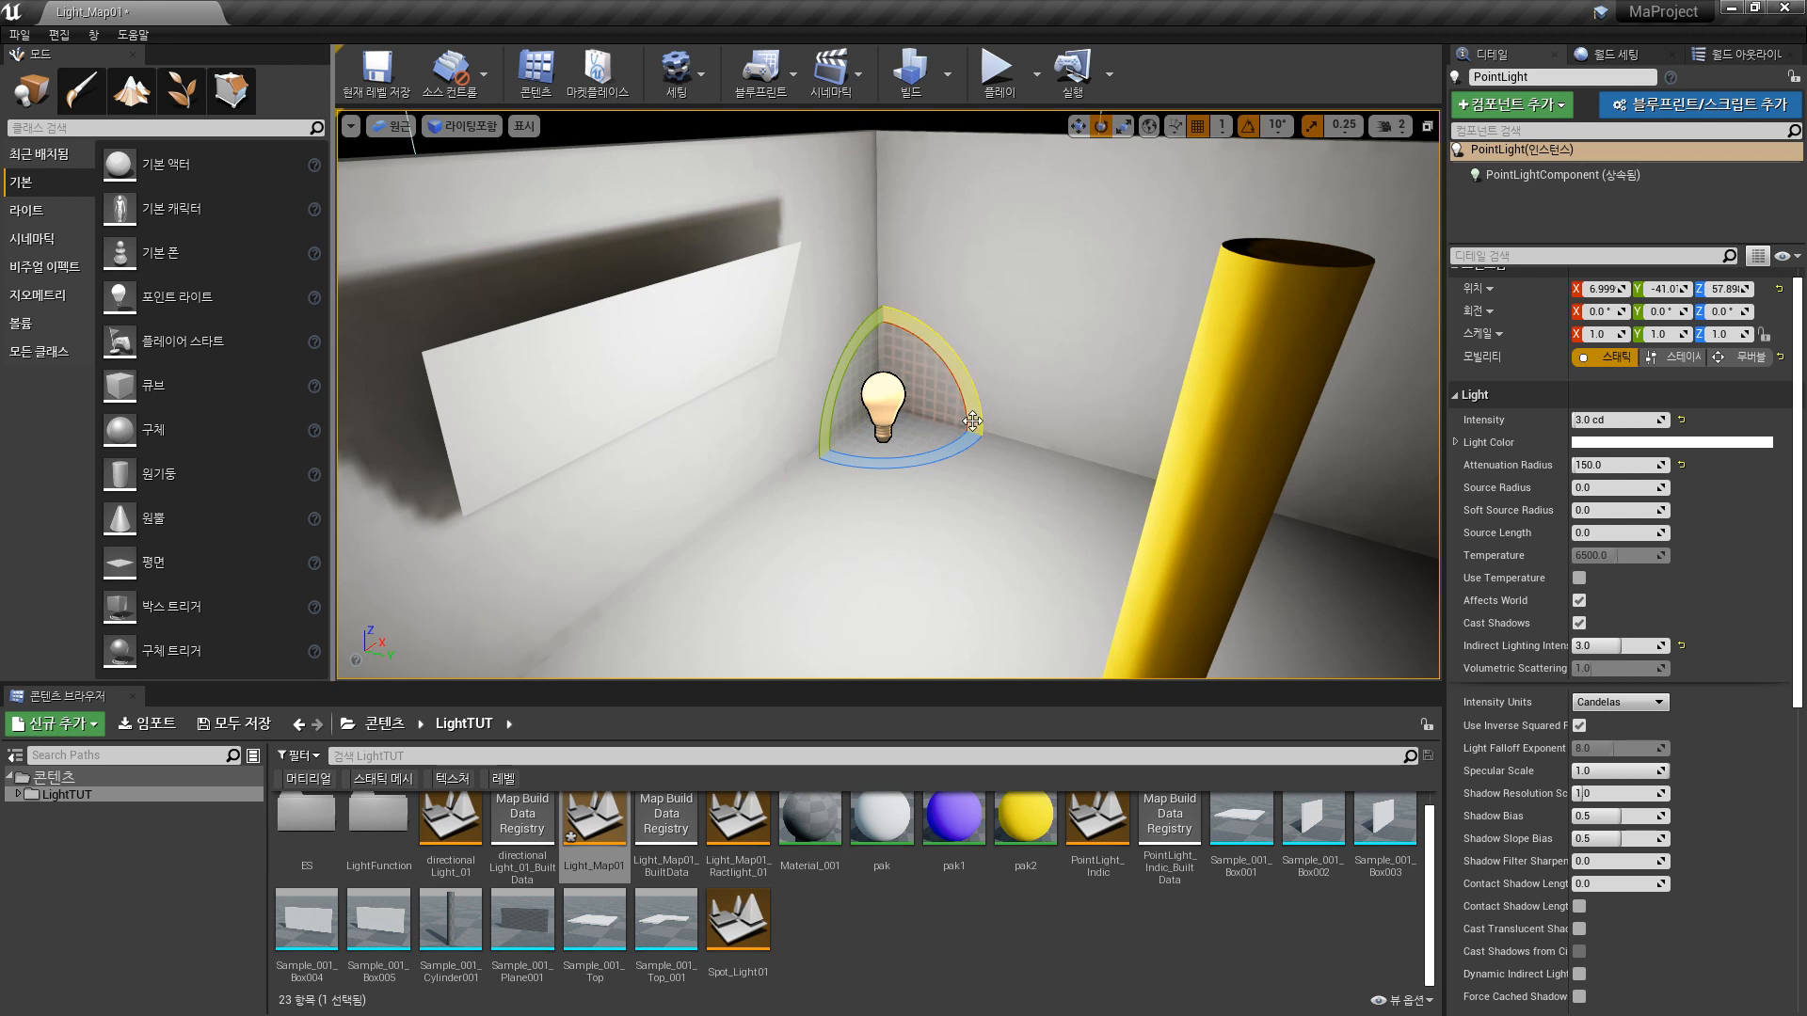
right_drag(1033, 477, 1129, 527)
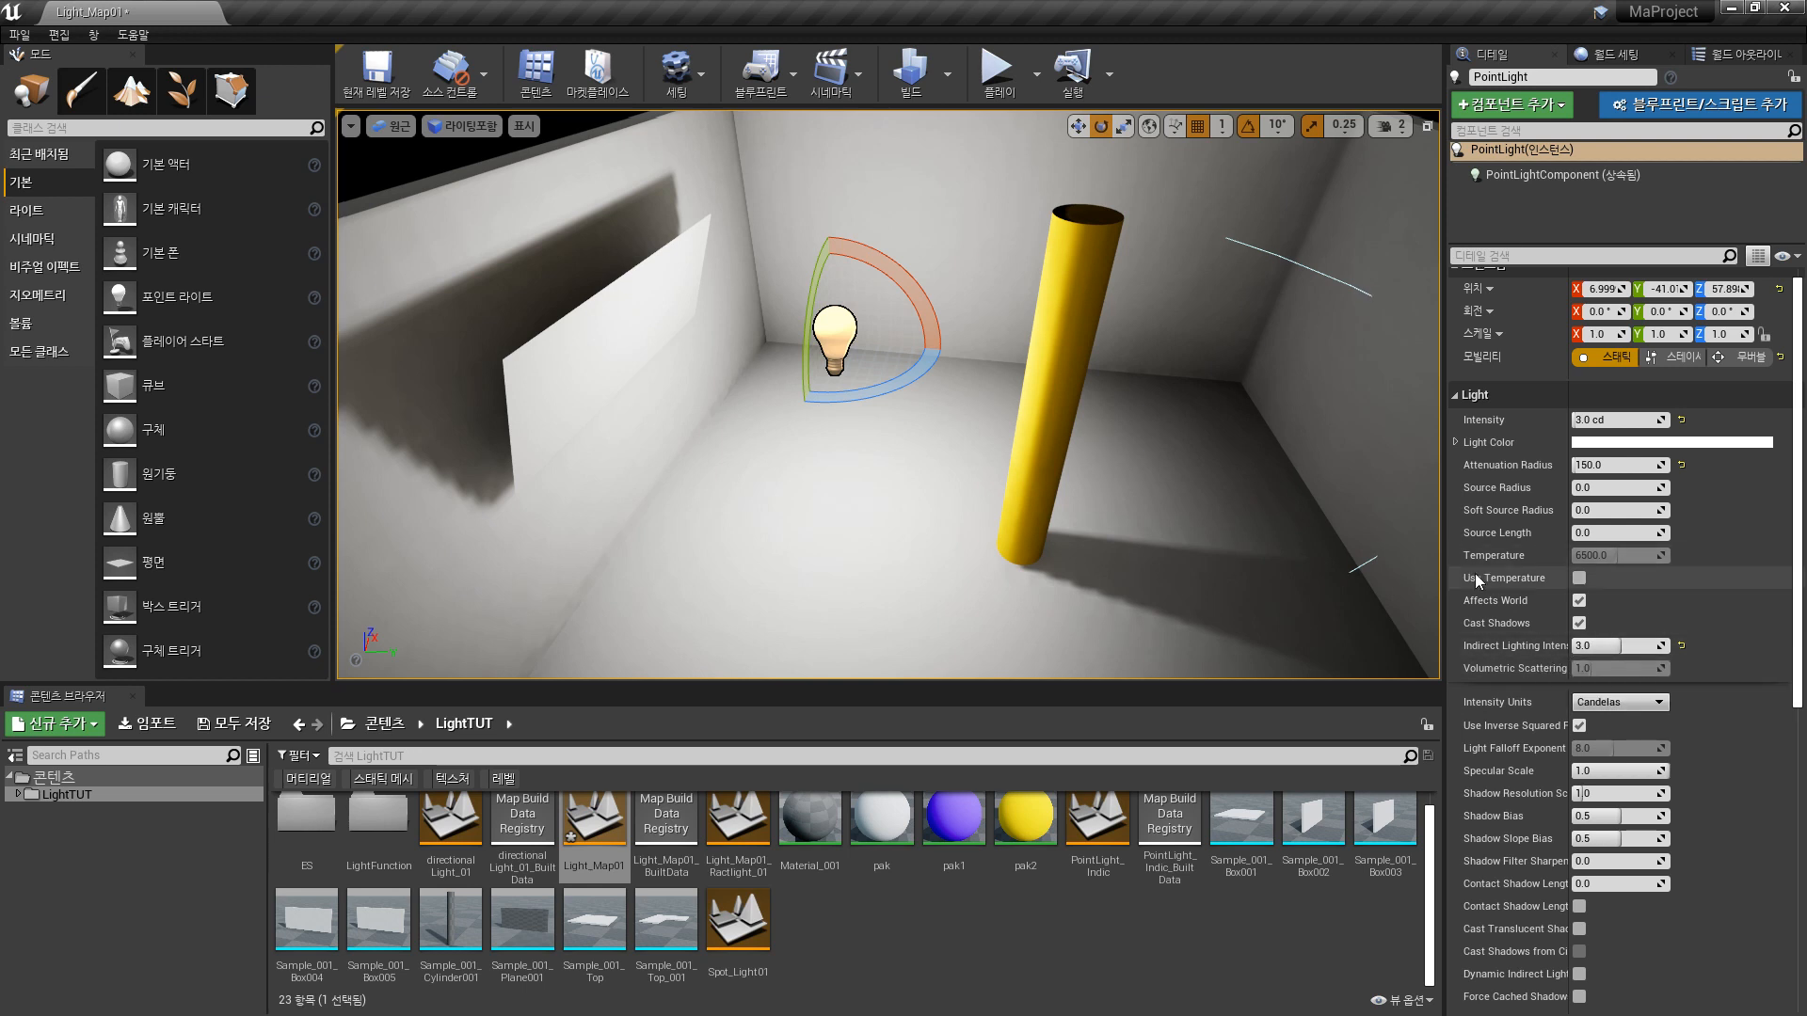
mouse_move(1145, 523)
right_down()
mouse_move(1188, 513)
mouse_move(1138, 512)
right_up()
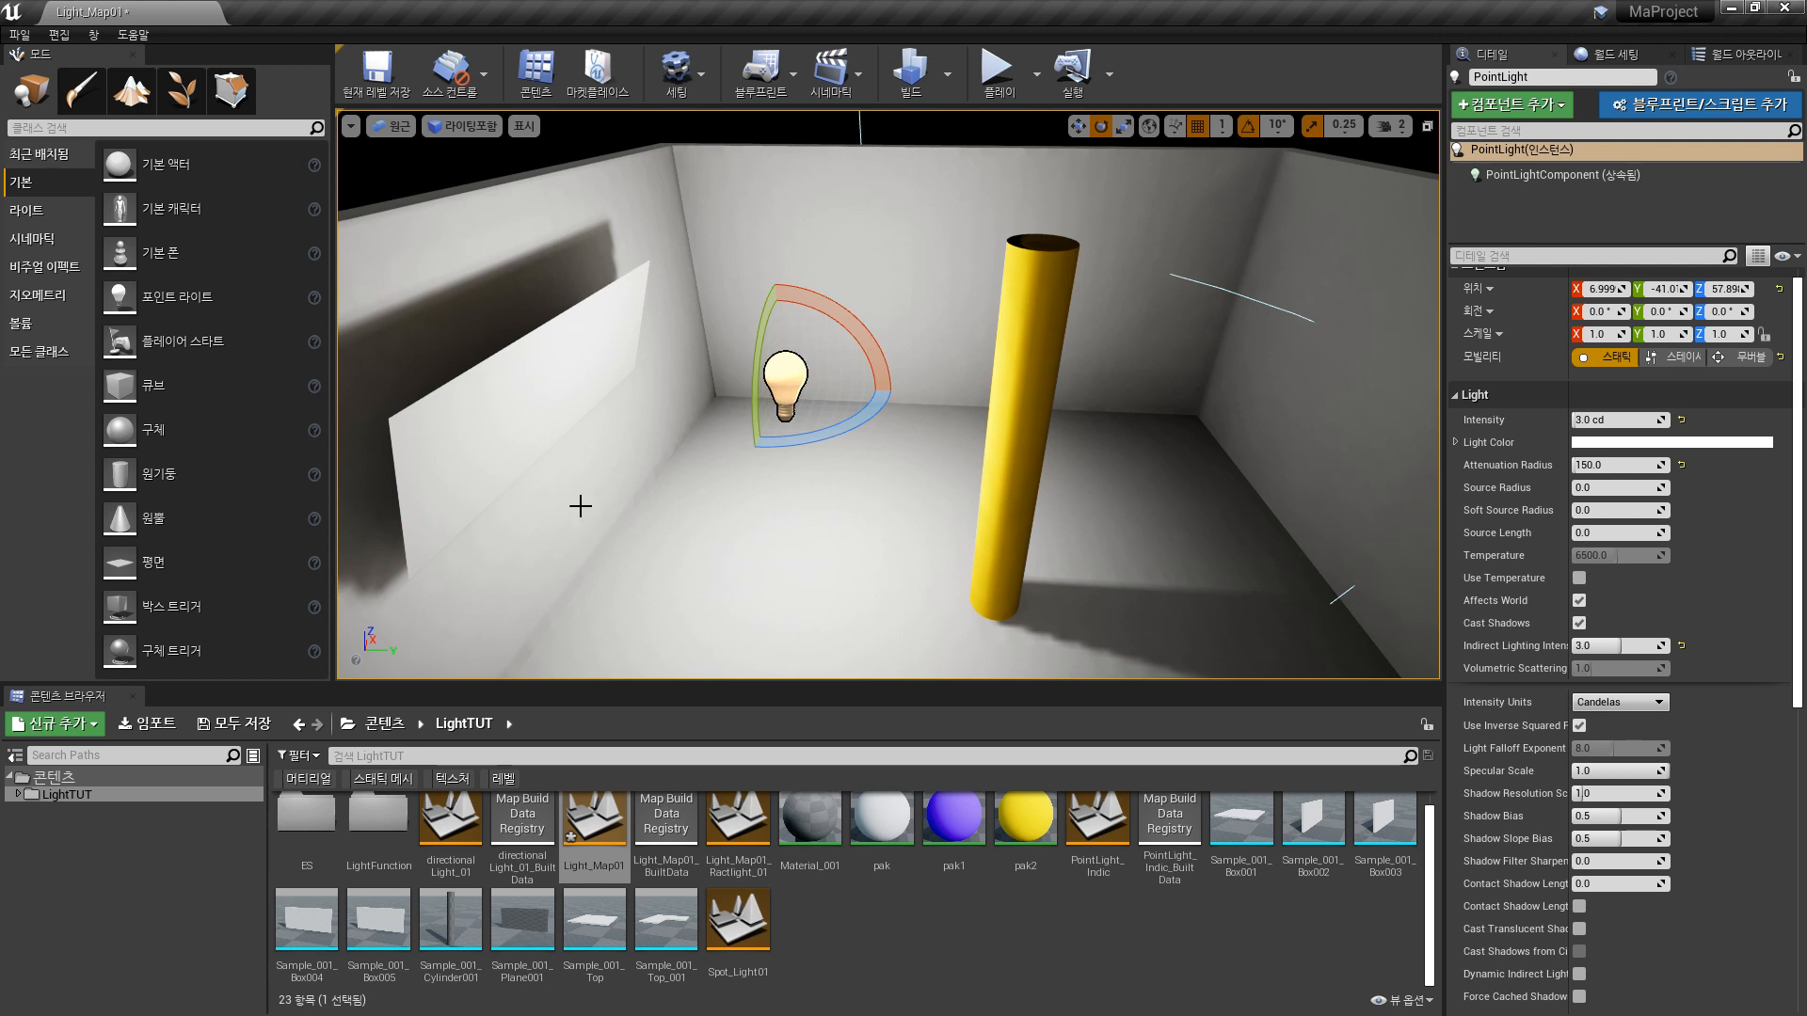
right_drag(1015, 558, 1024, 553)
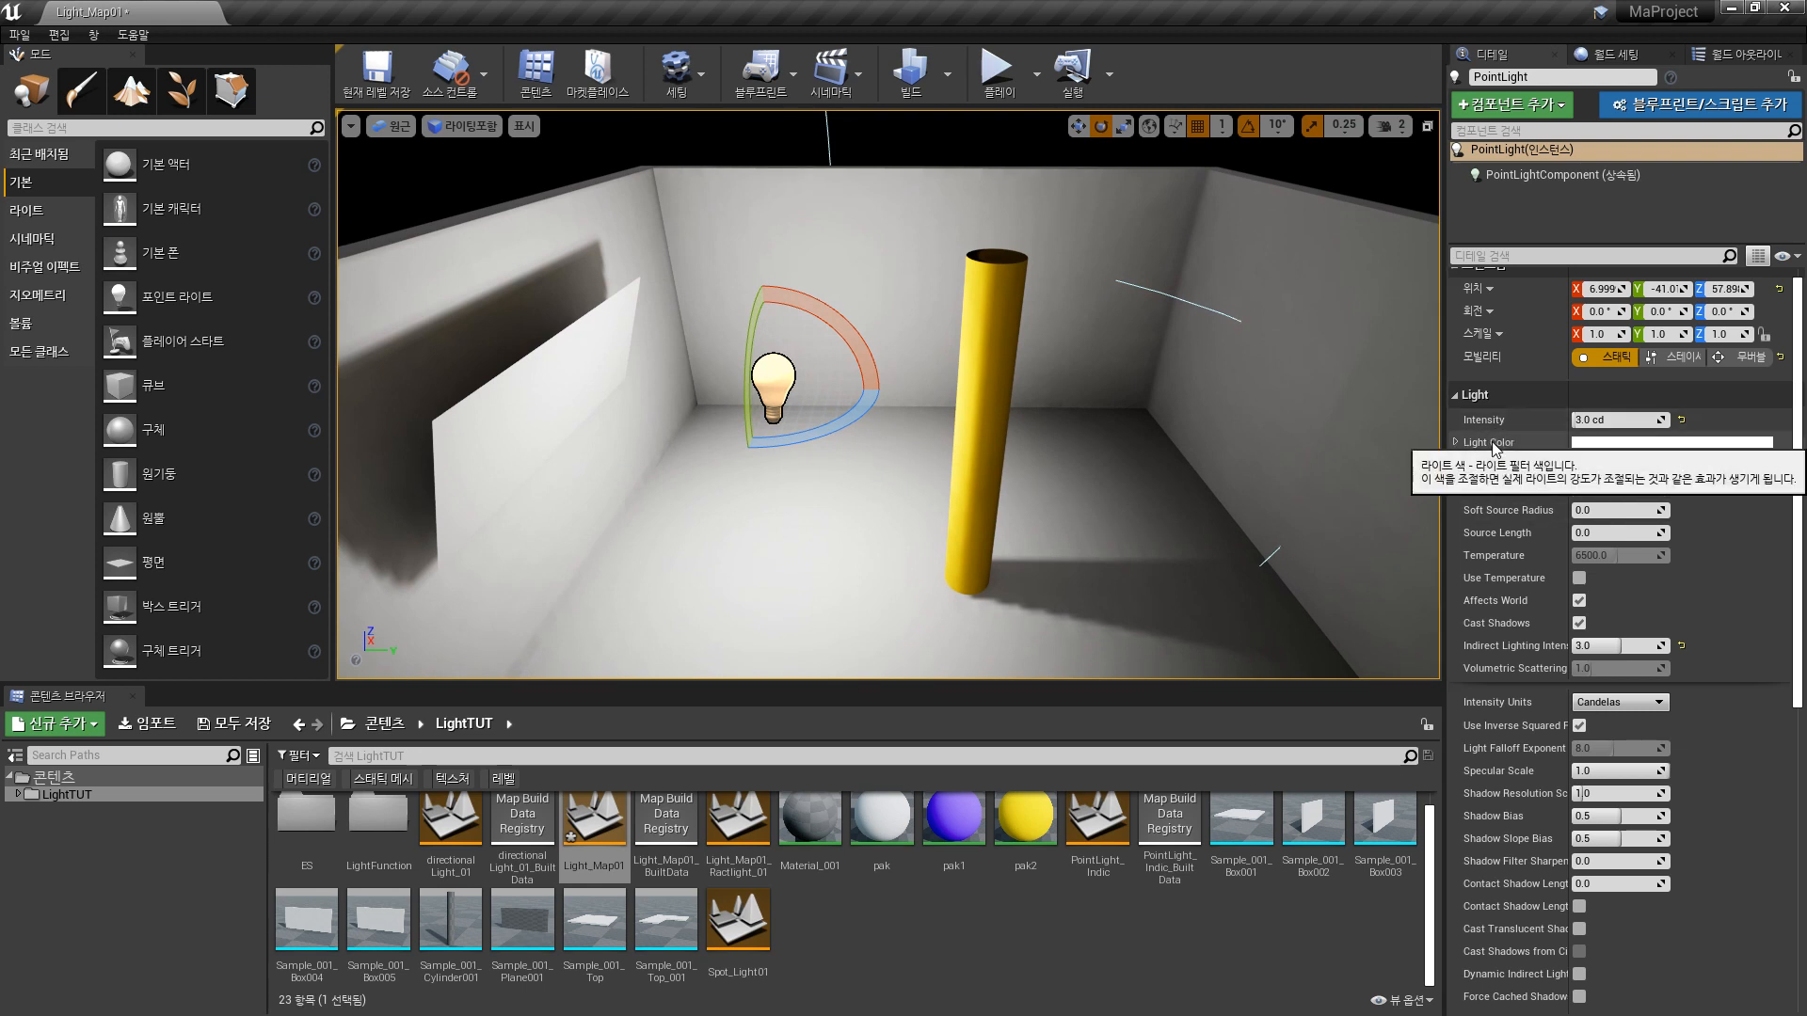
- Try a light pink colour (sRGB FFABB0FF) on the point light, and cancel the colour change
click(1647, 442)
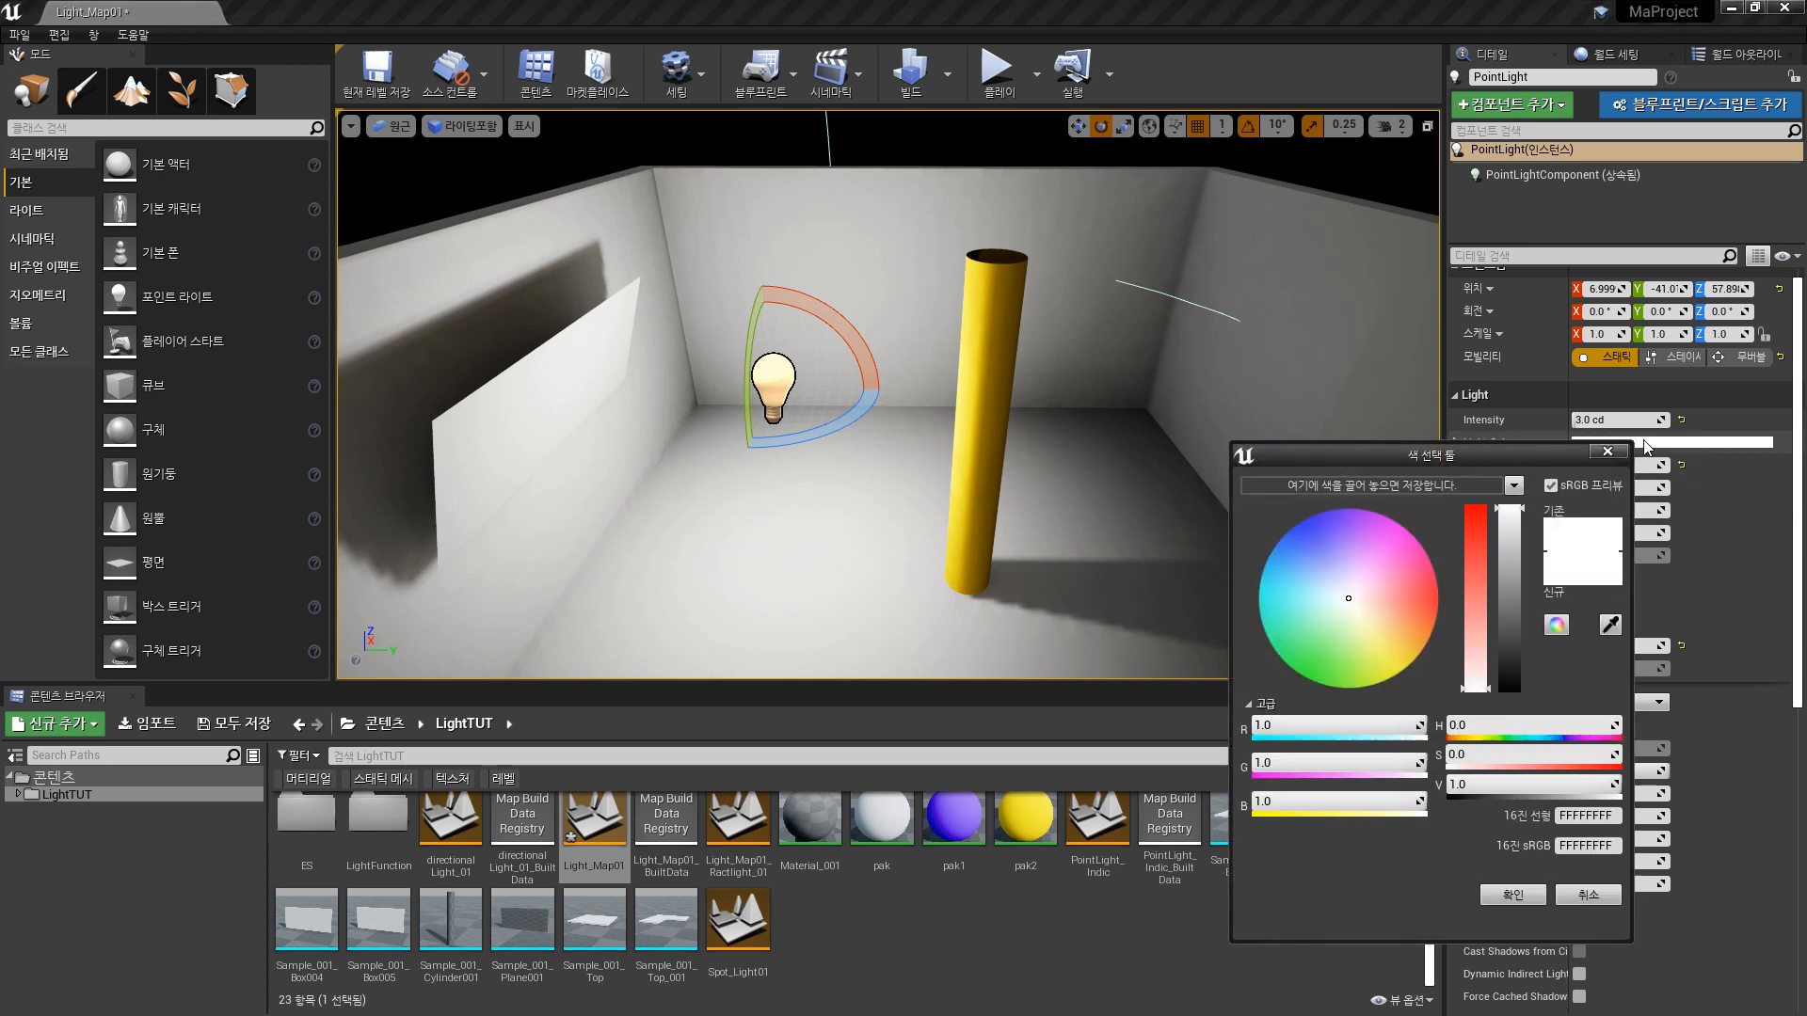
mouse_move(1389, 566)
mouse_down()
mouse_move(1415, 583)
mouse_move(1386, 652)
mouse_move(1250, 642)
mouse_move(1342, 545)
mouse_move(1402, 599)
mouse_move(1289, 589)
mouse_move(1404, 555)
mouse_move(1279, 585)
mouse_move(1374, 544)
mouse_move(1355, 645)
mouse_move(1329, 557)
mouse_move(1403, 596)
mouse_up()
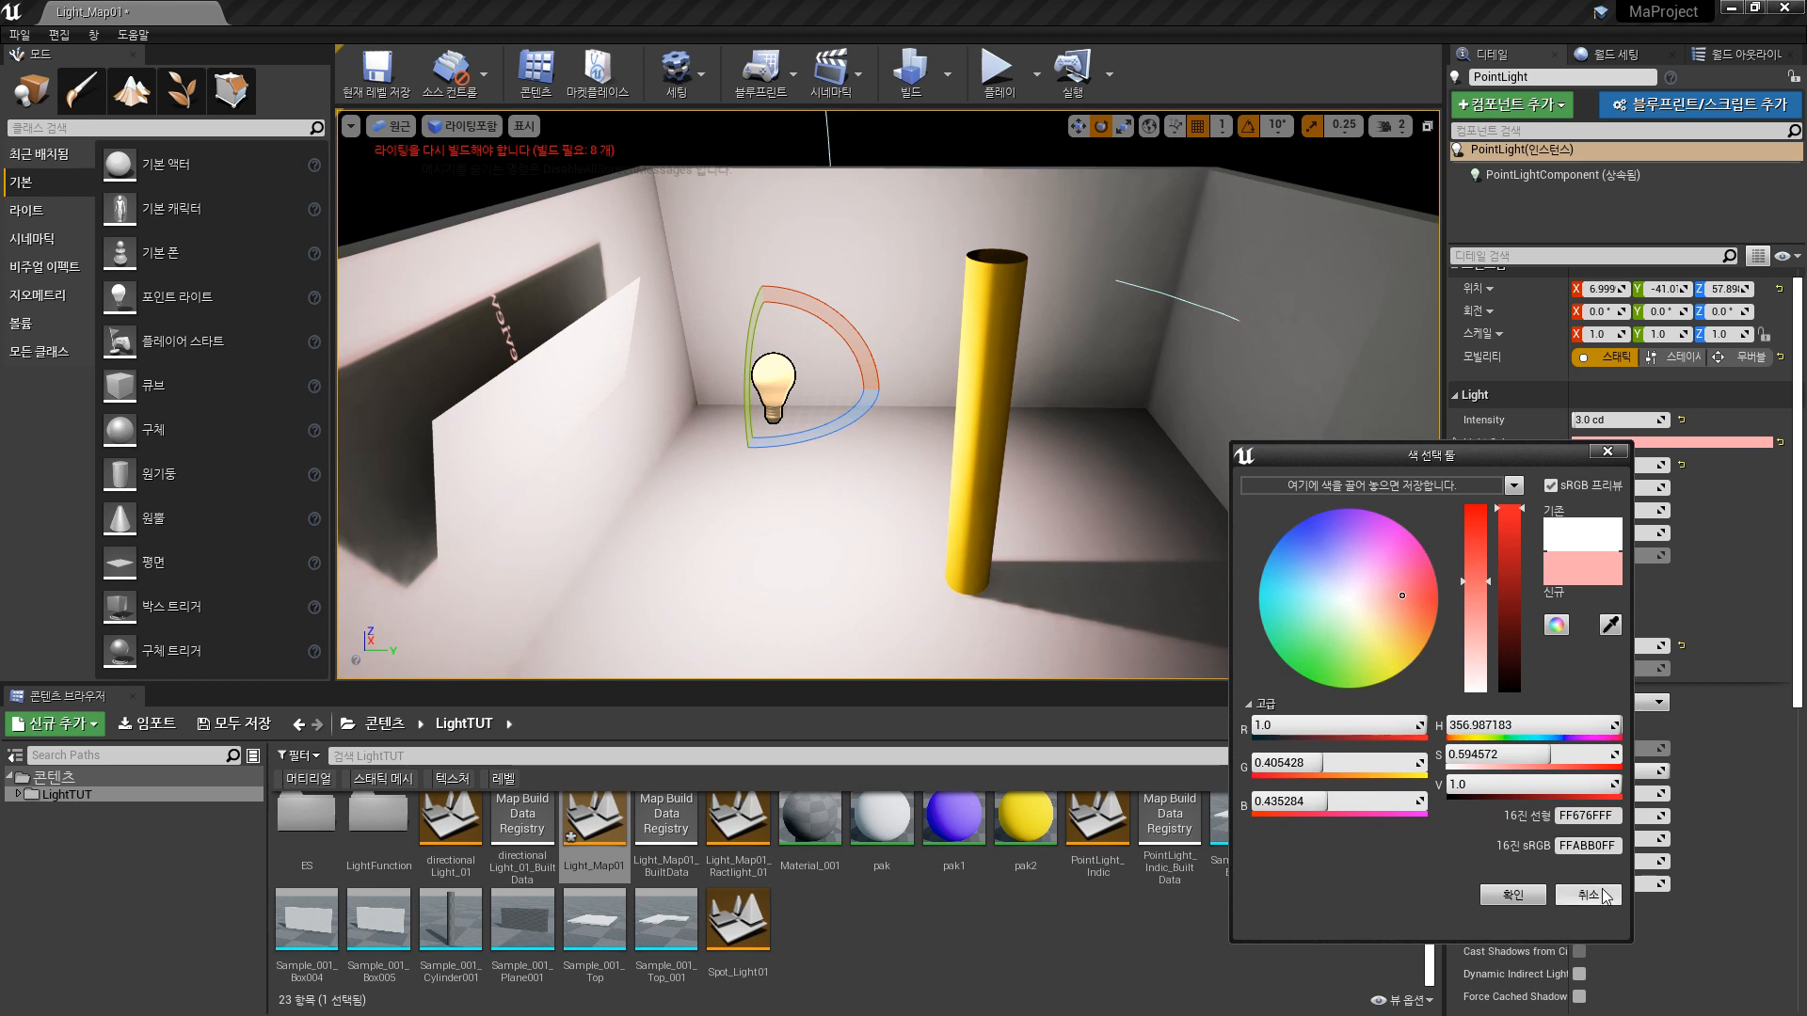
click(1591, 895)
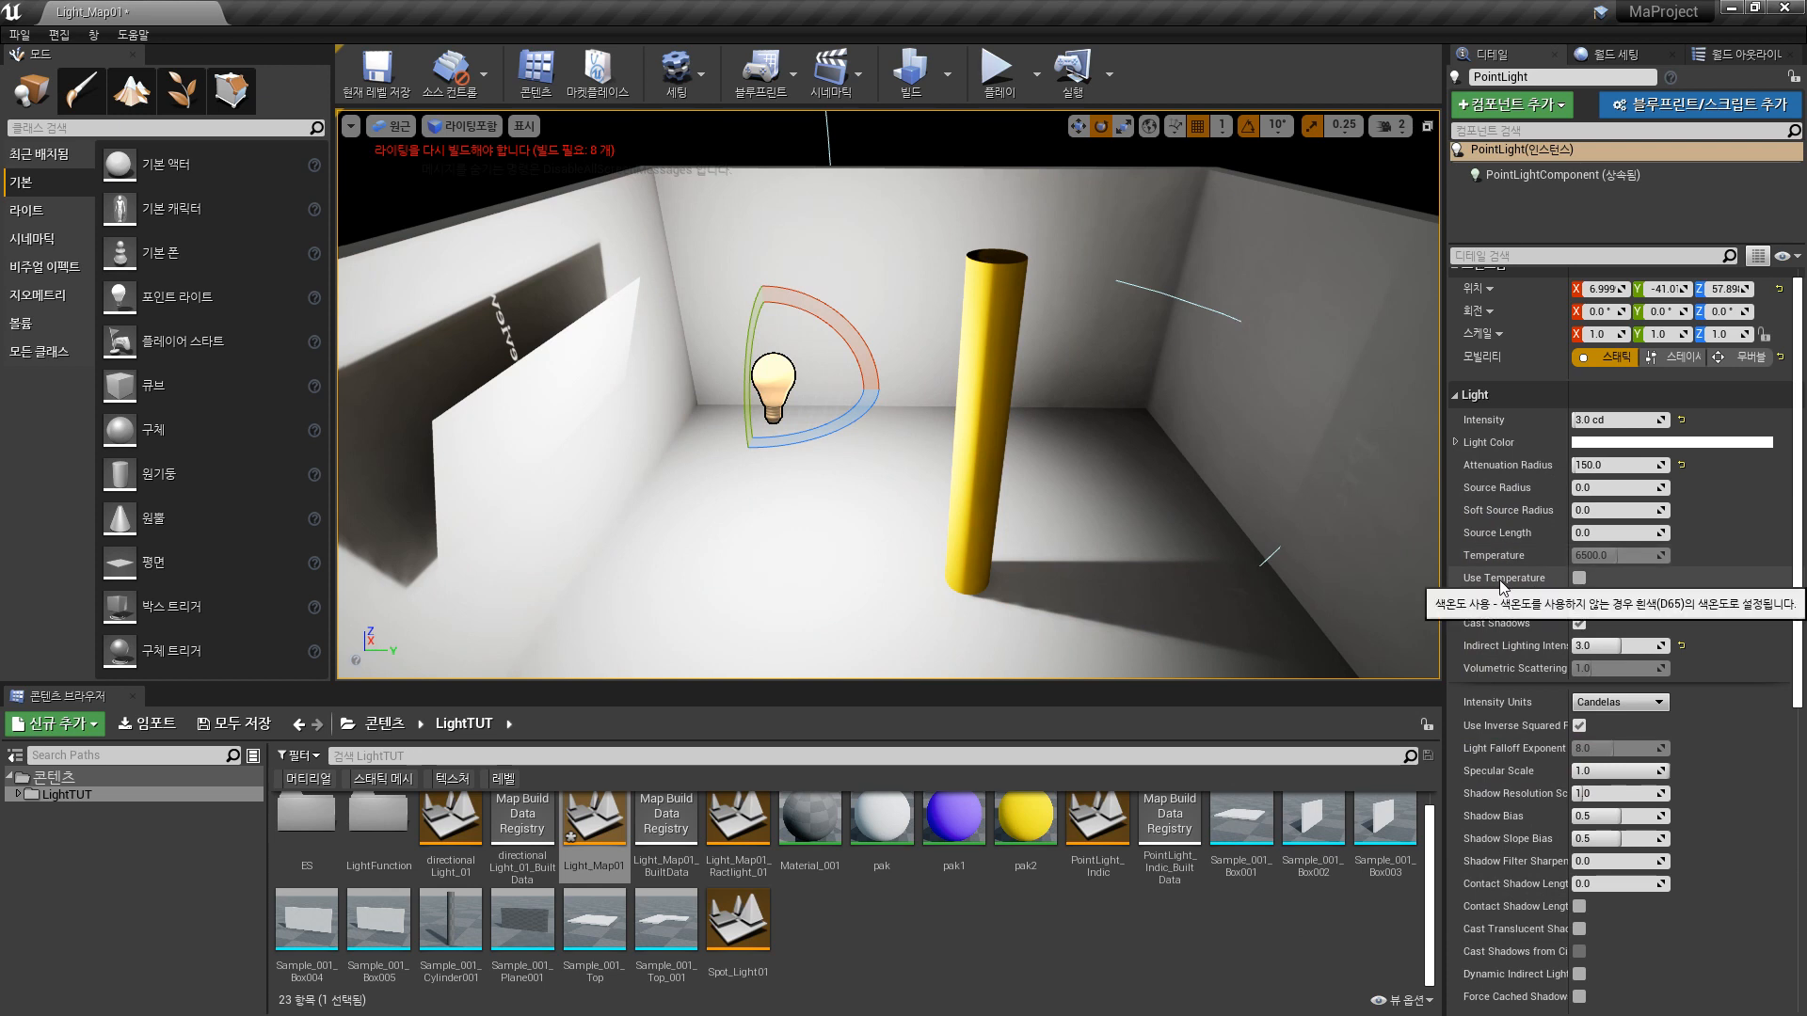
- Enable Use Temperature on the point light, consult the Kelvin chart in Photoshop, and set the light's temperature to 1500
click(1579, 579)
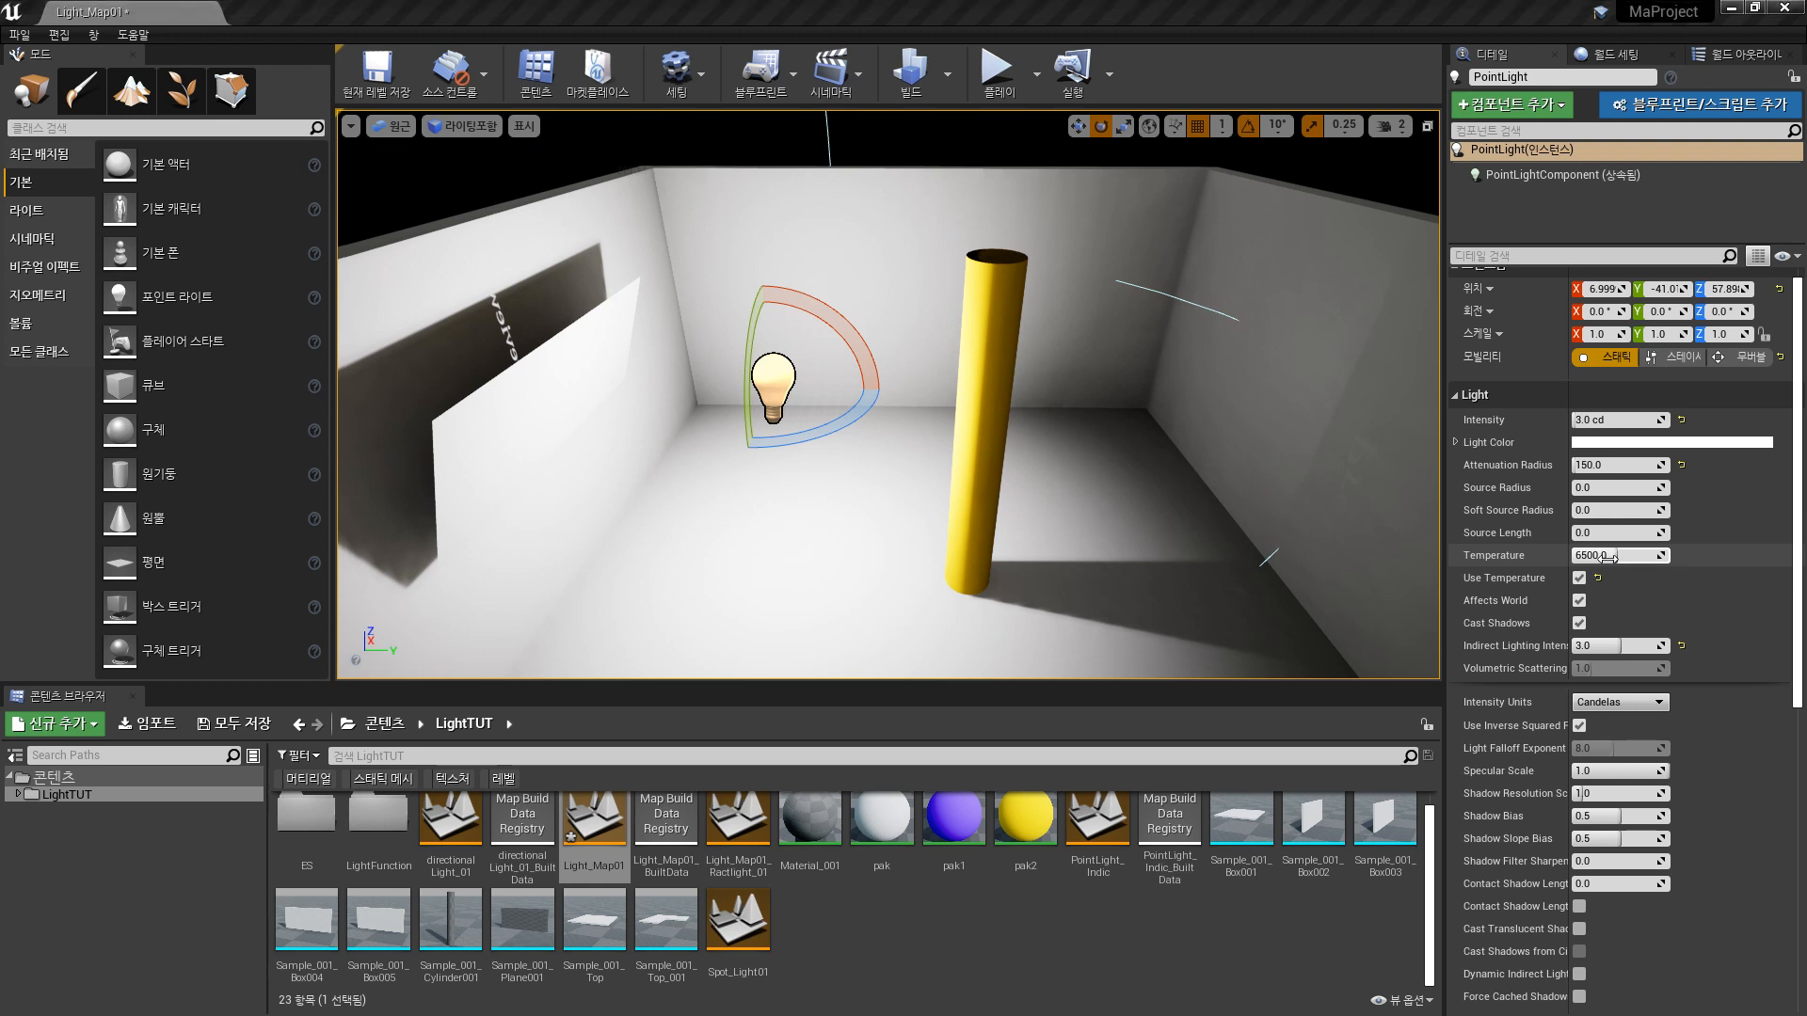
key(alt+Tab)
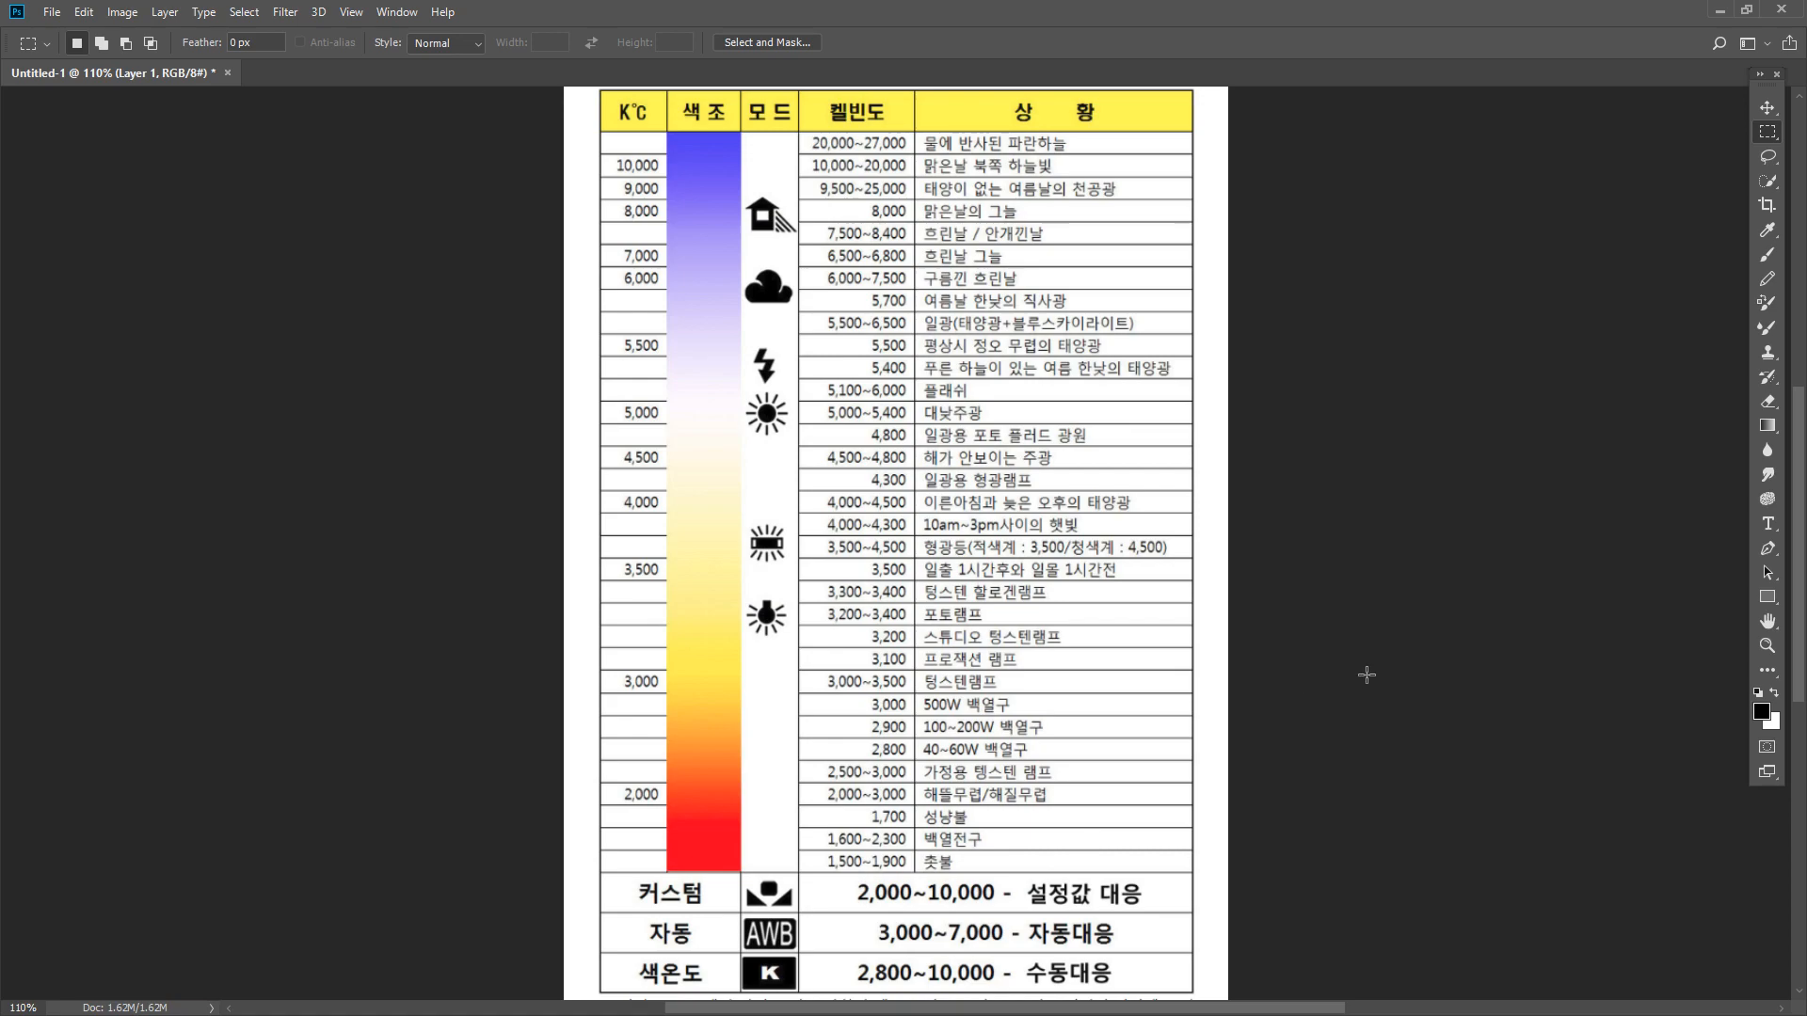
key(alt+Tab)
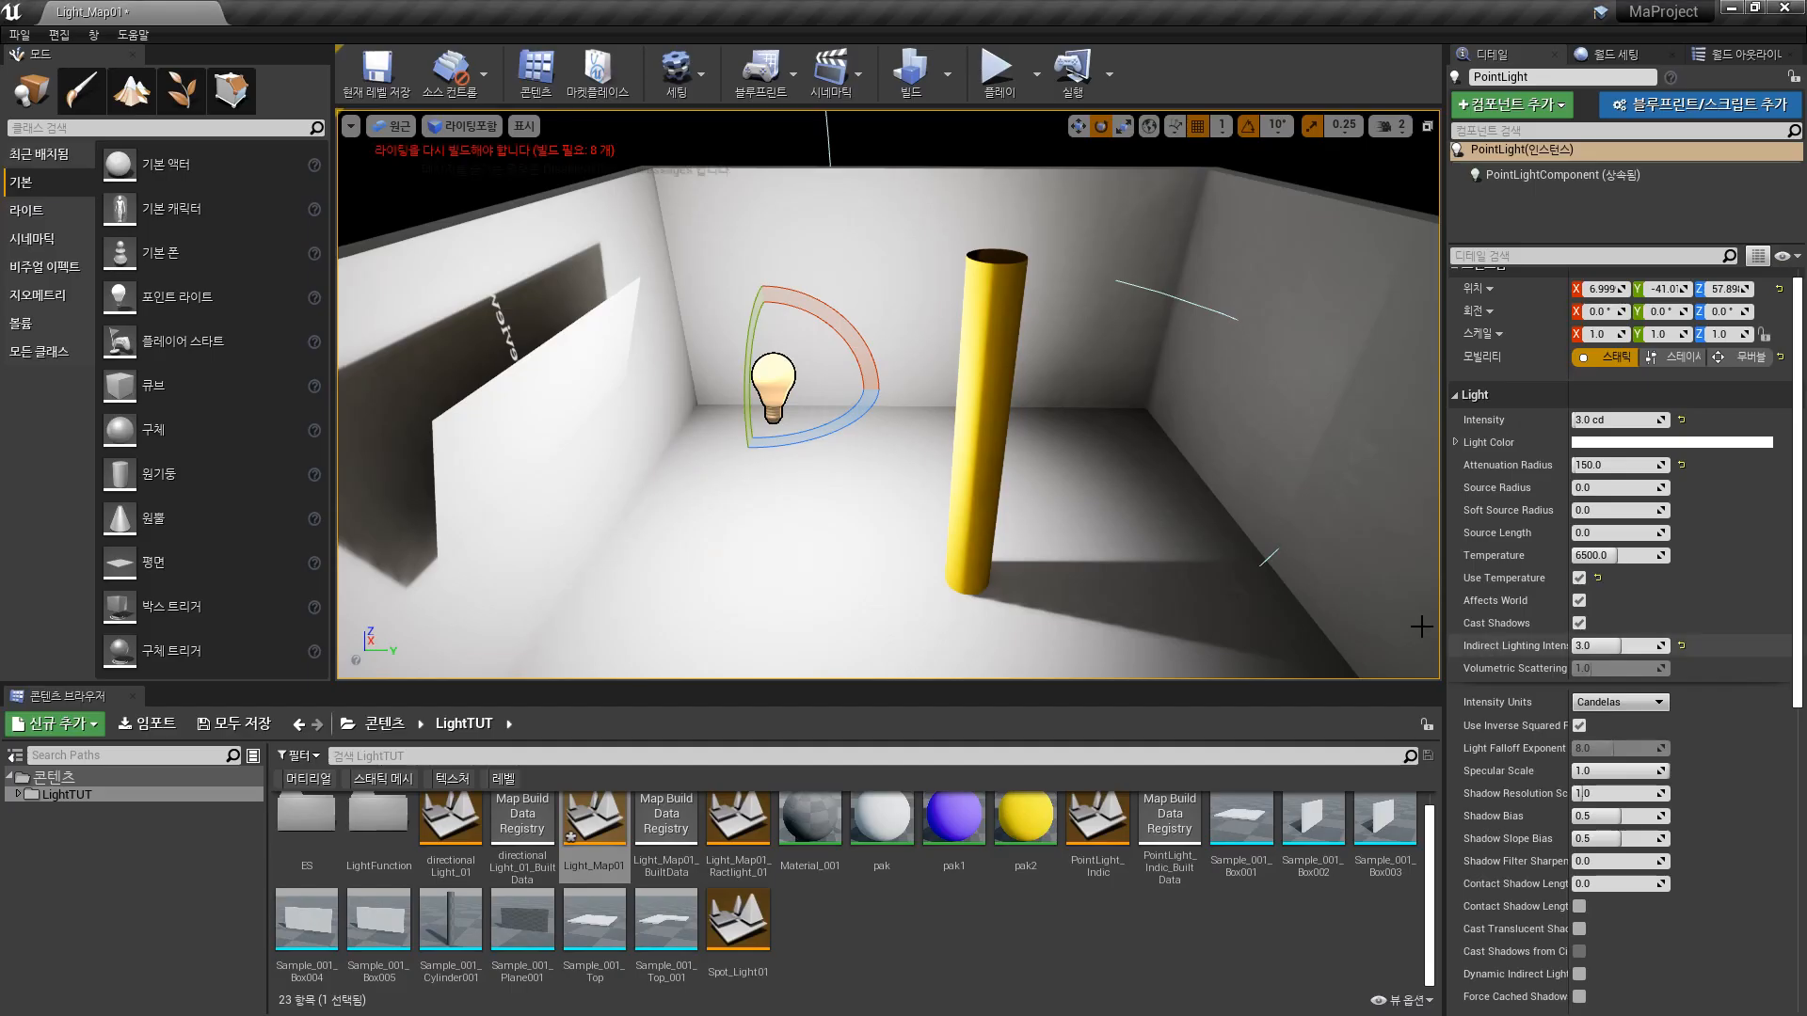
click(1611, 557)
text(1)
key(Return)
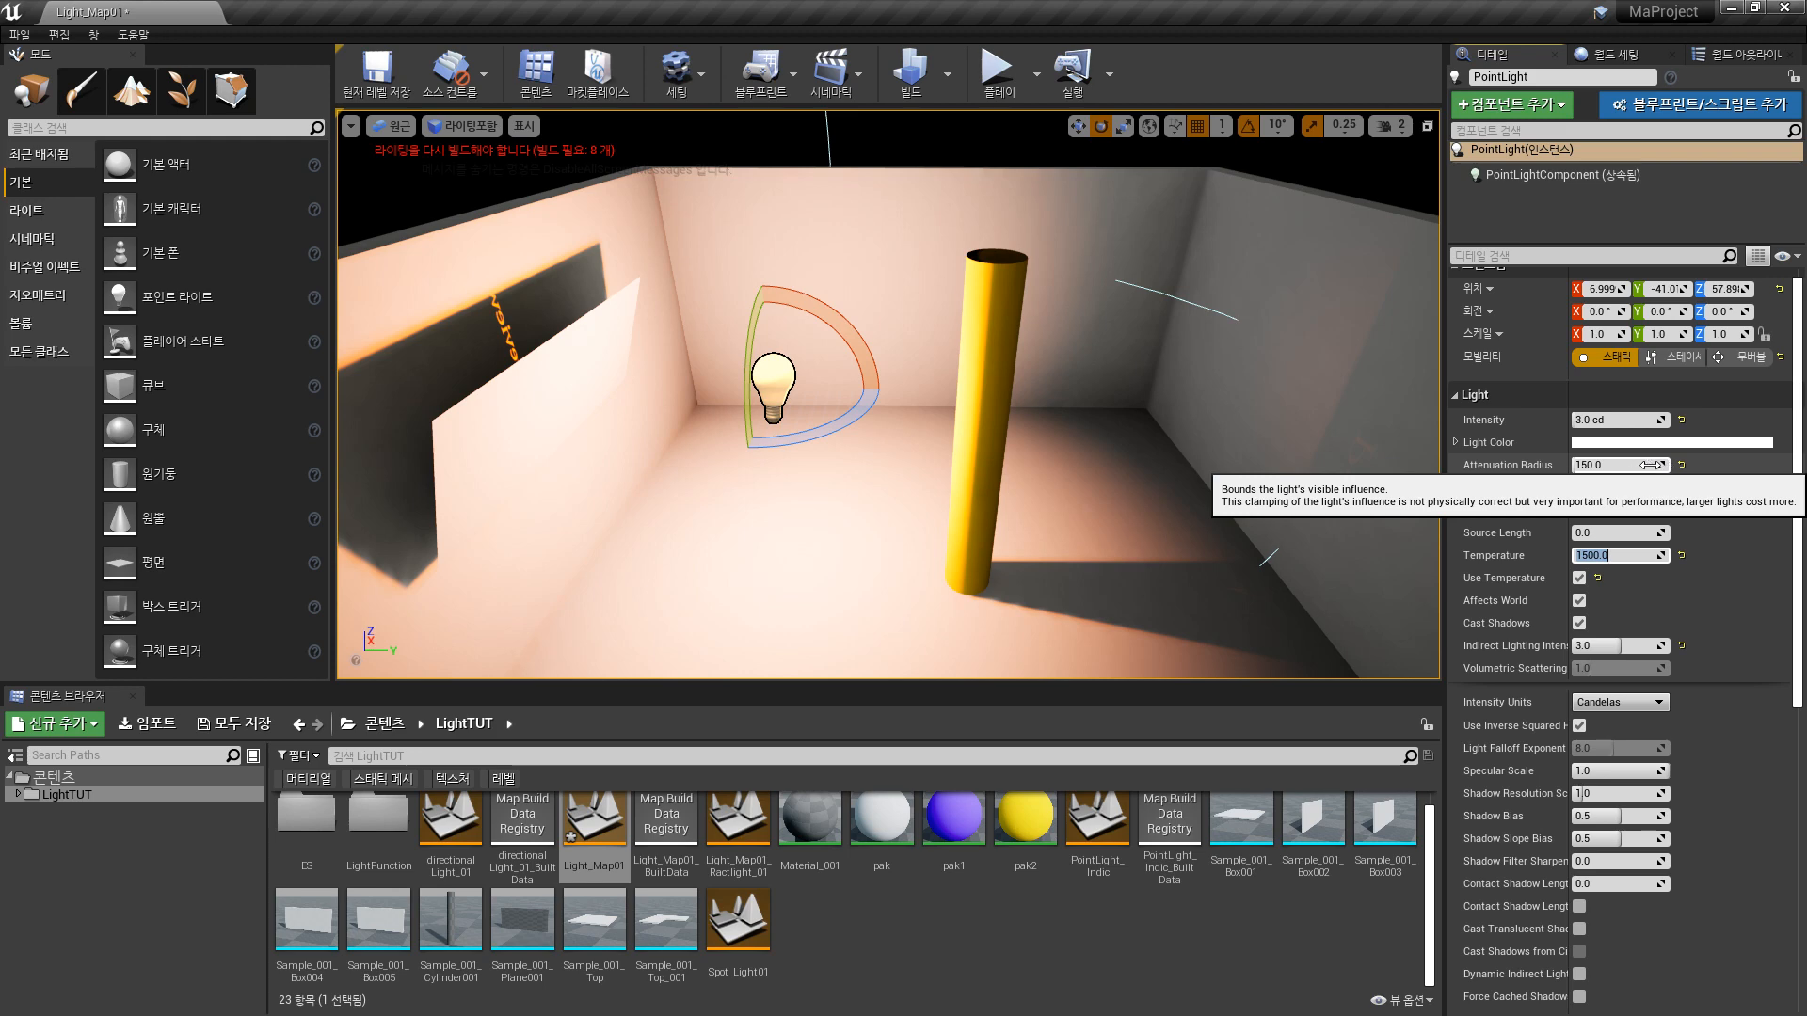
- Try attenuation radii of 30 and 100 on the point light, and return the radius to 150
mouse_move(1661, 465)
mouse_down()
mouse_move(1600, 464)
mouse_move(1637, 465)
mouse_up()
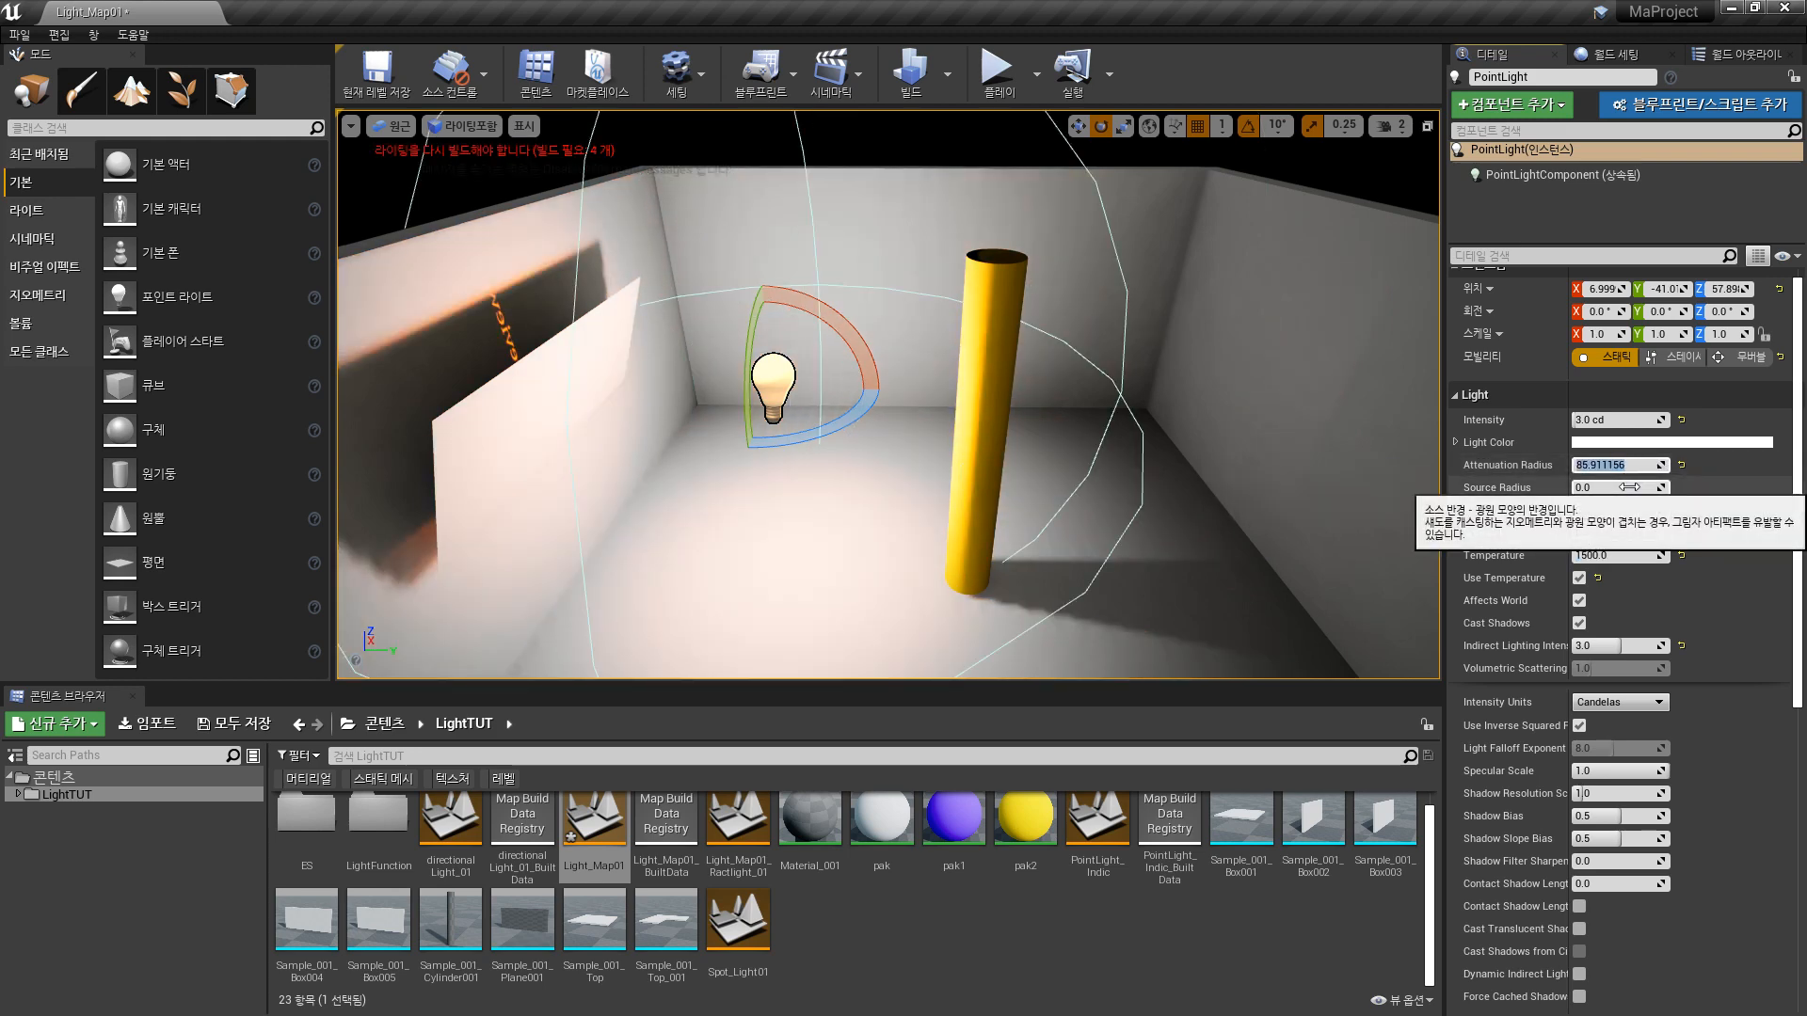
text(30)
key(Return)
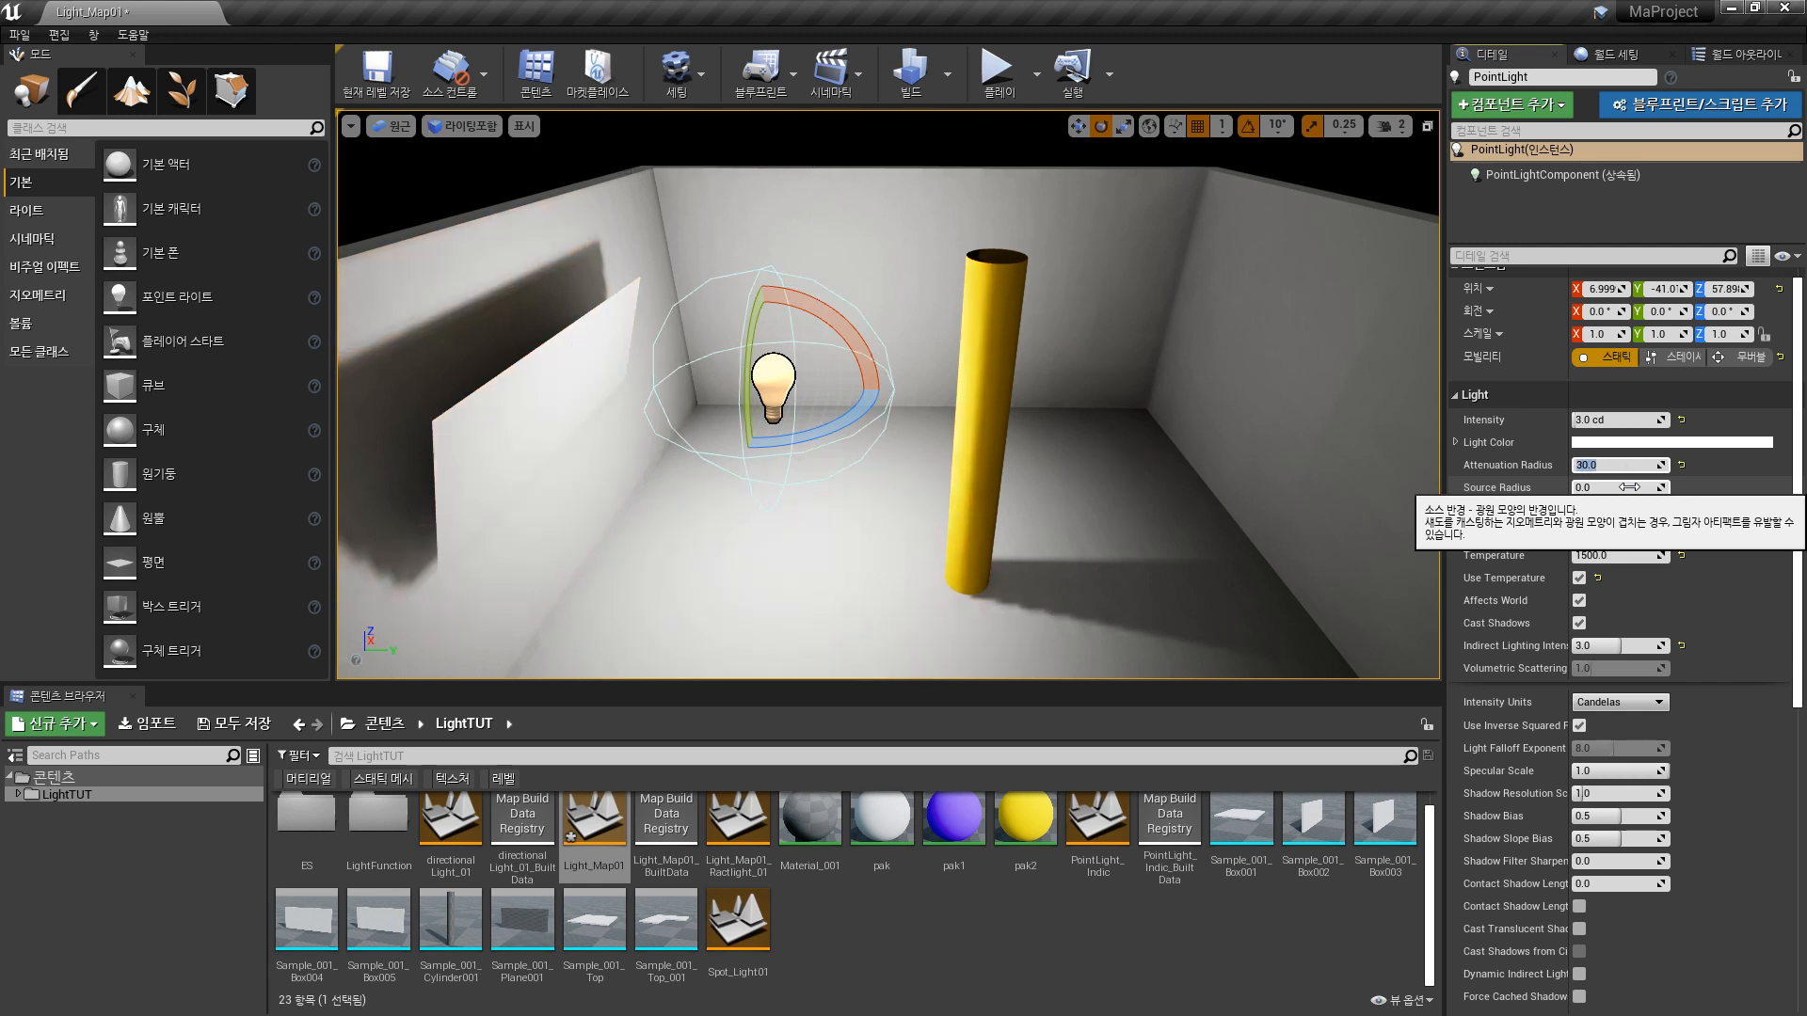
text(100)
key(Return)
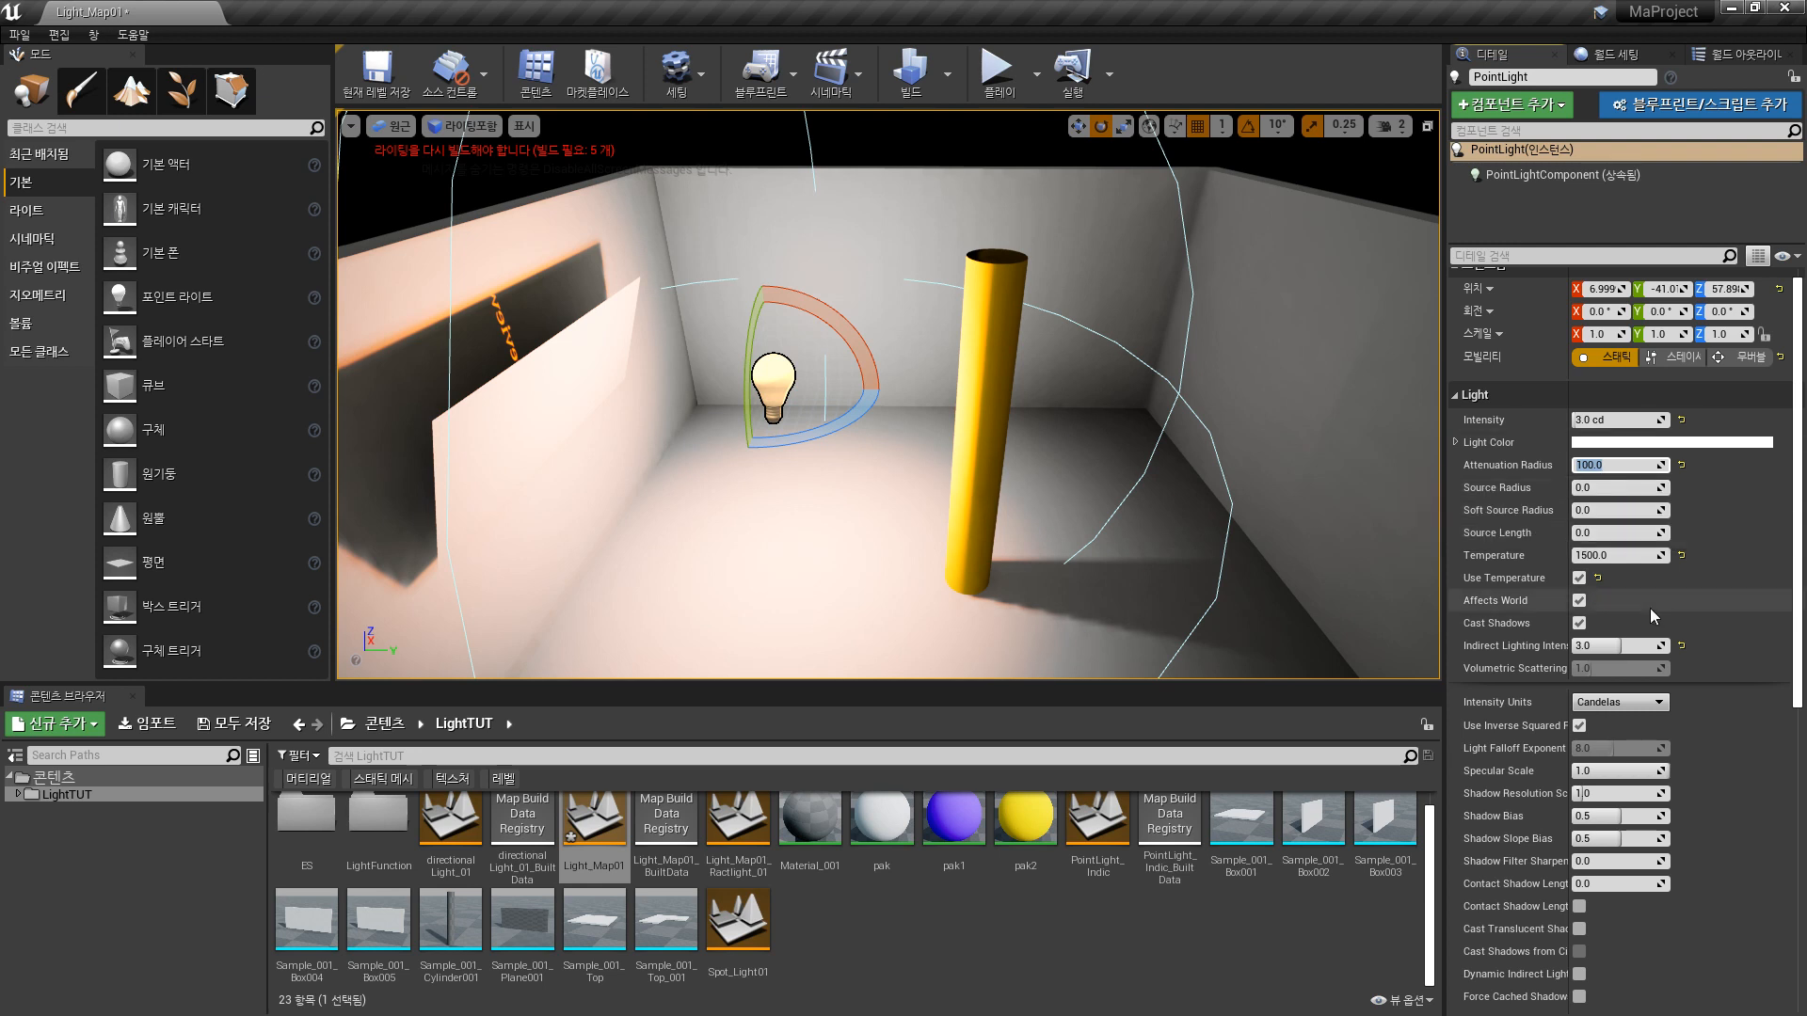
text(150)
key(Return)
- Try colour temperatures of 2300 and 5500 on the point light
click(1627, 557)
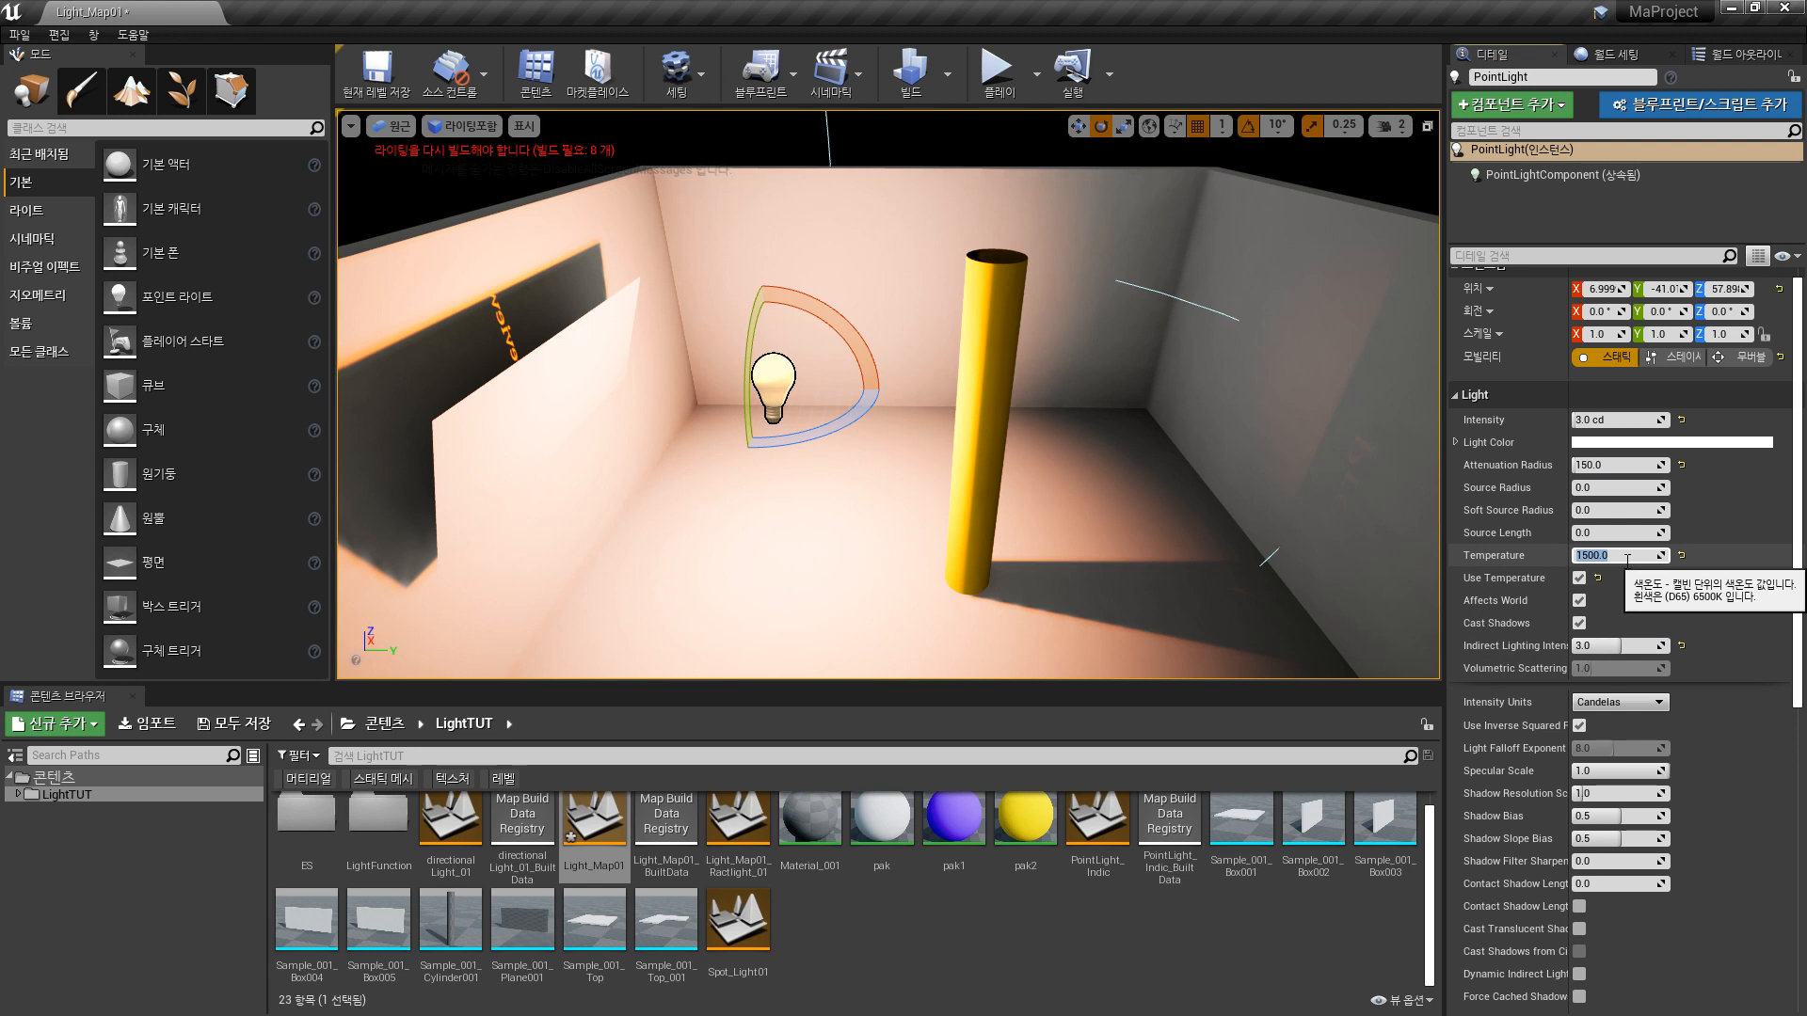
drag(1662, 559, 1667, 559)
click(1650, 556)
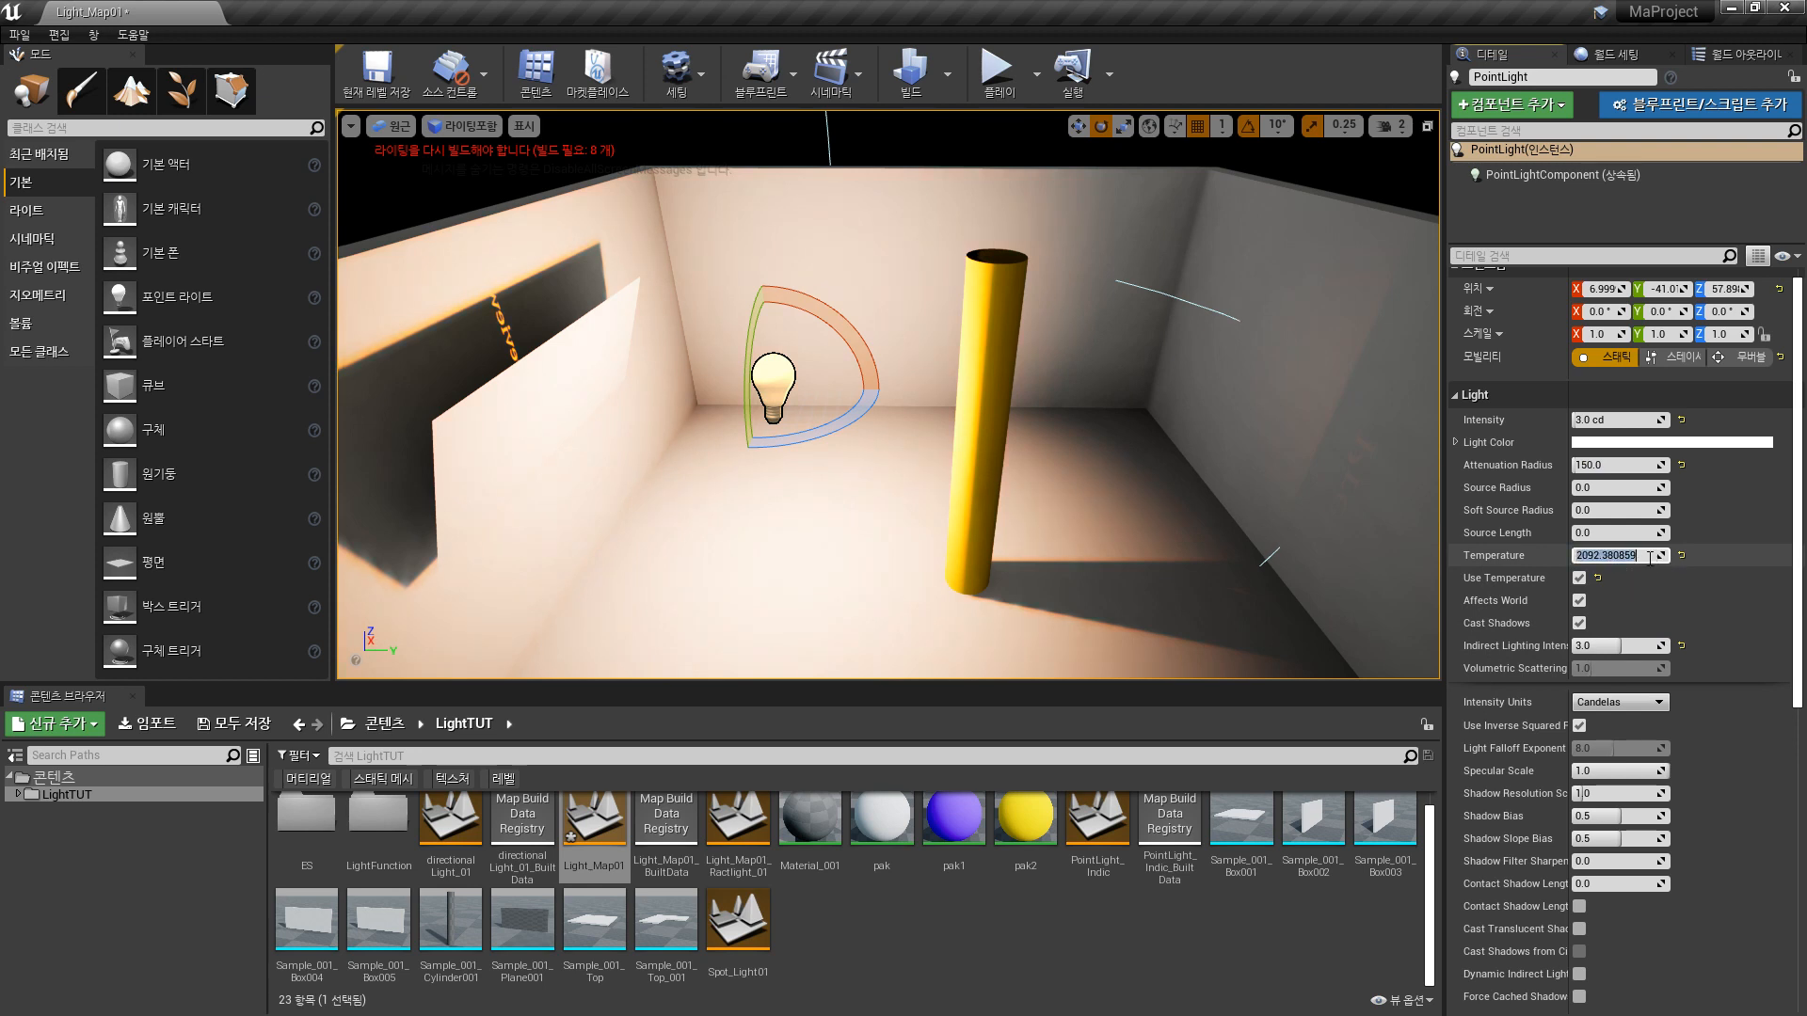
text(2300)
key(Return)
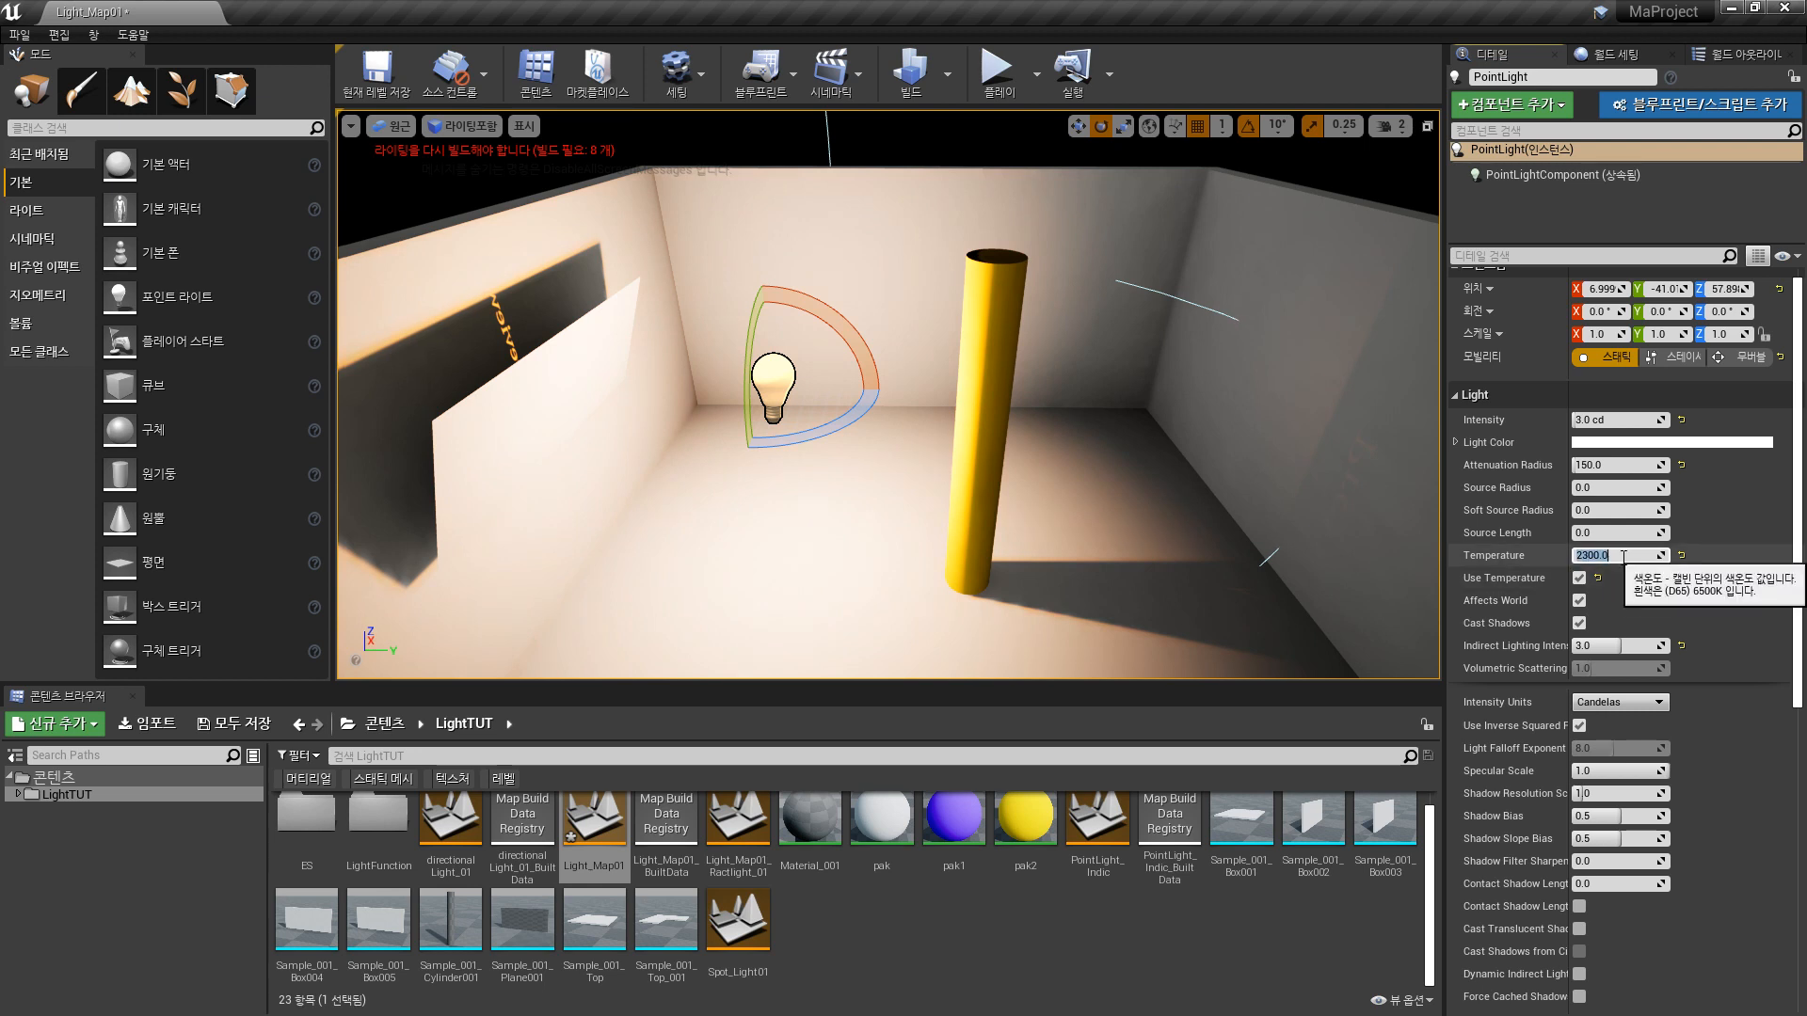
text(5500)
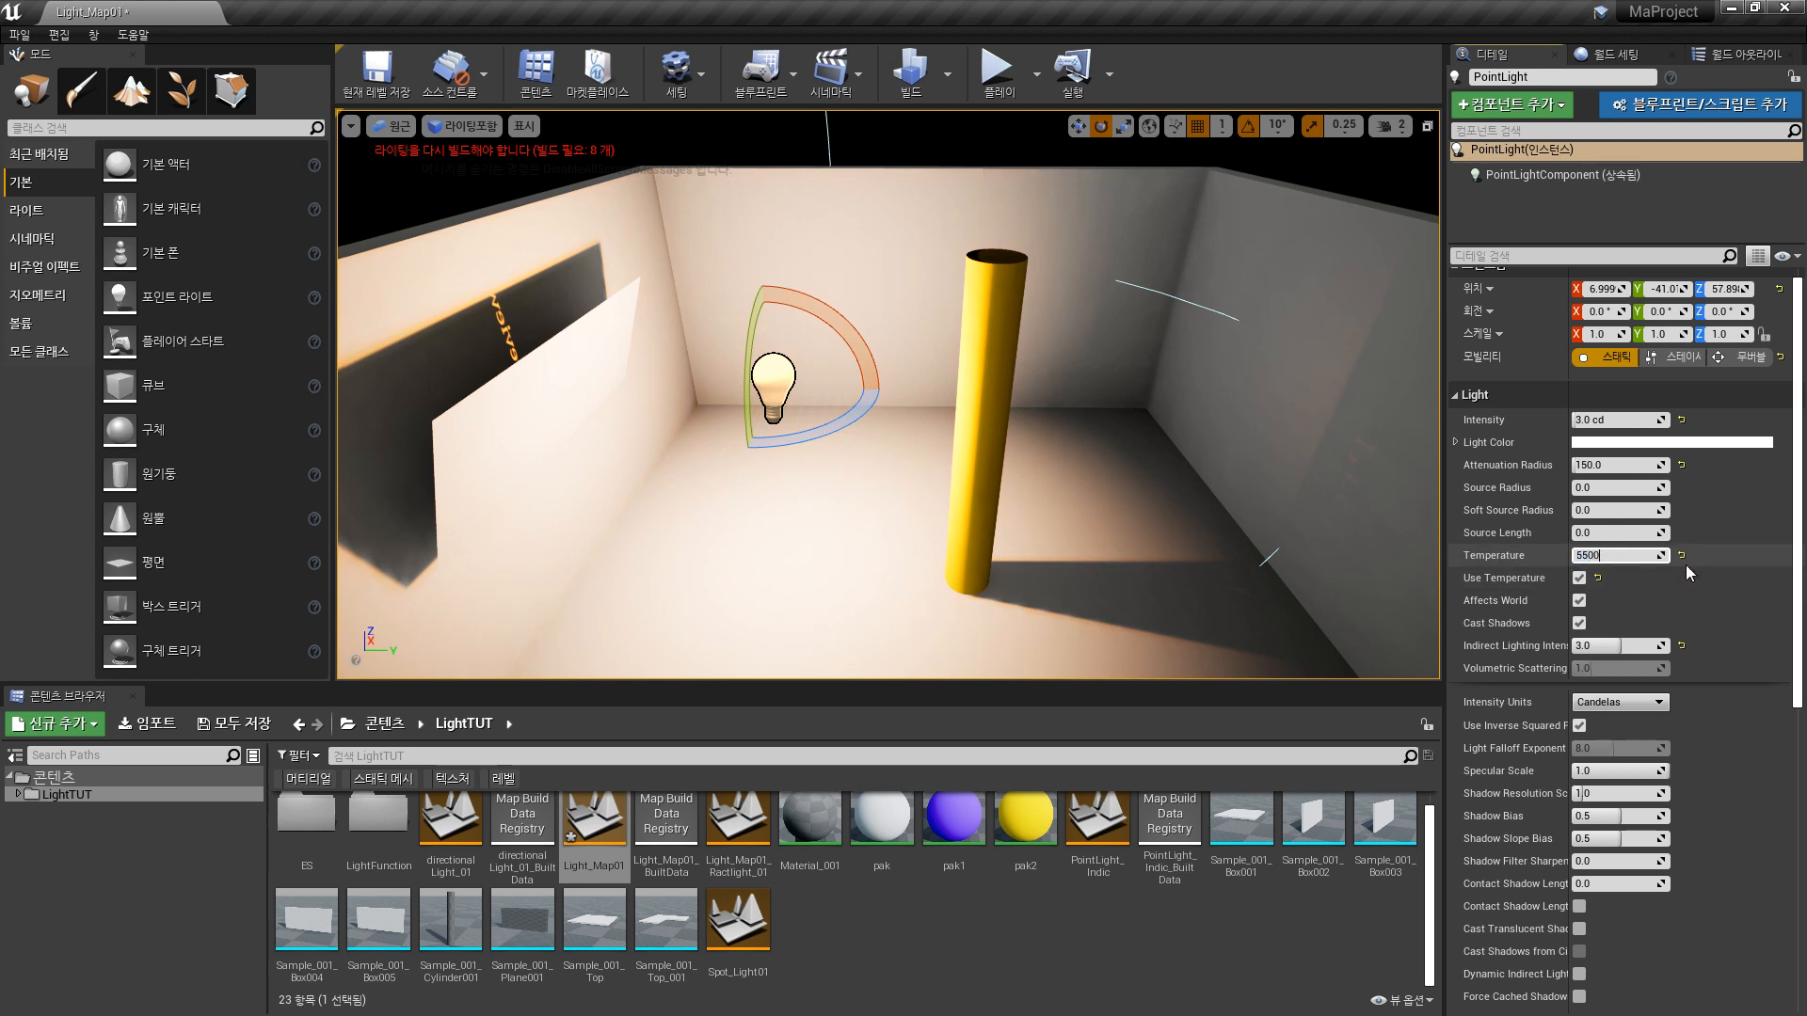
key(Return)
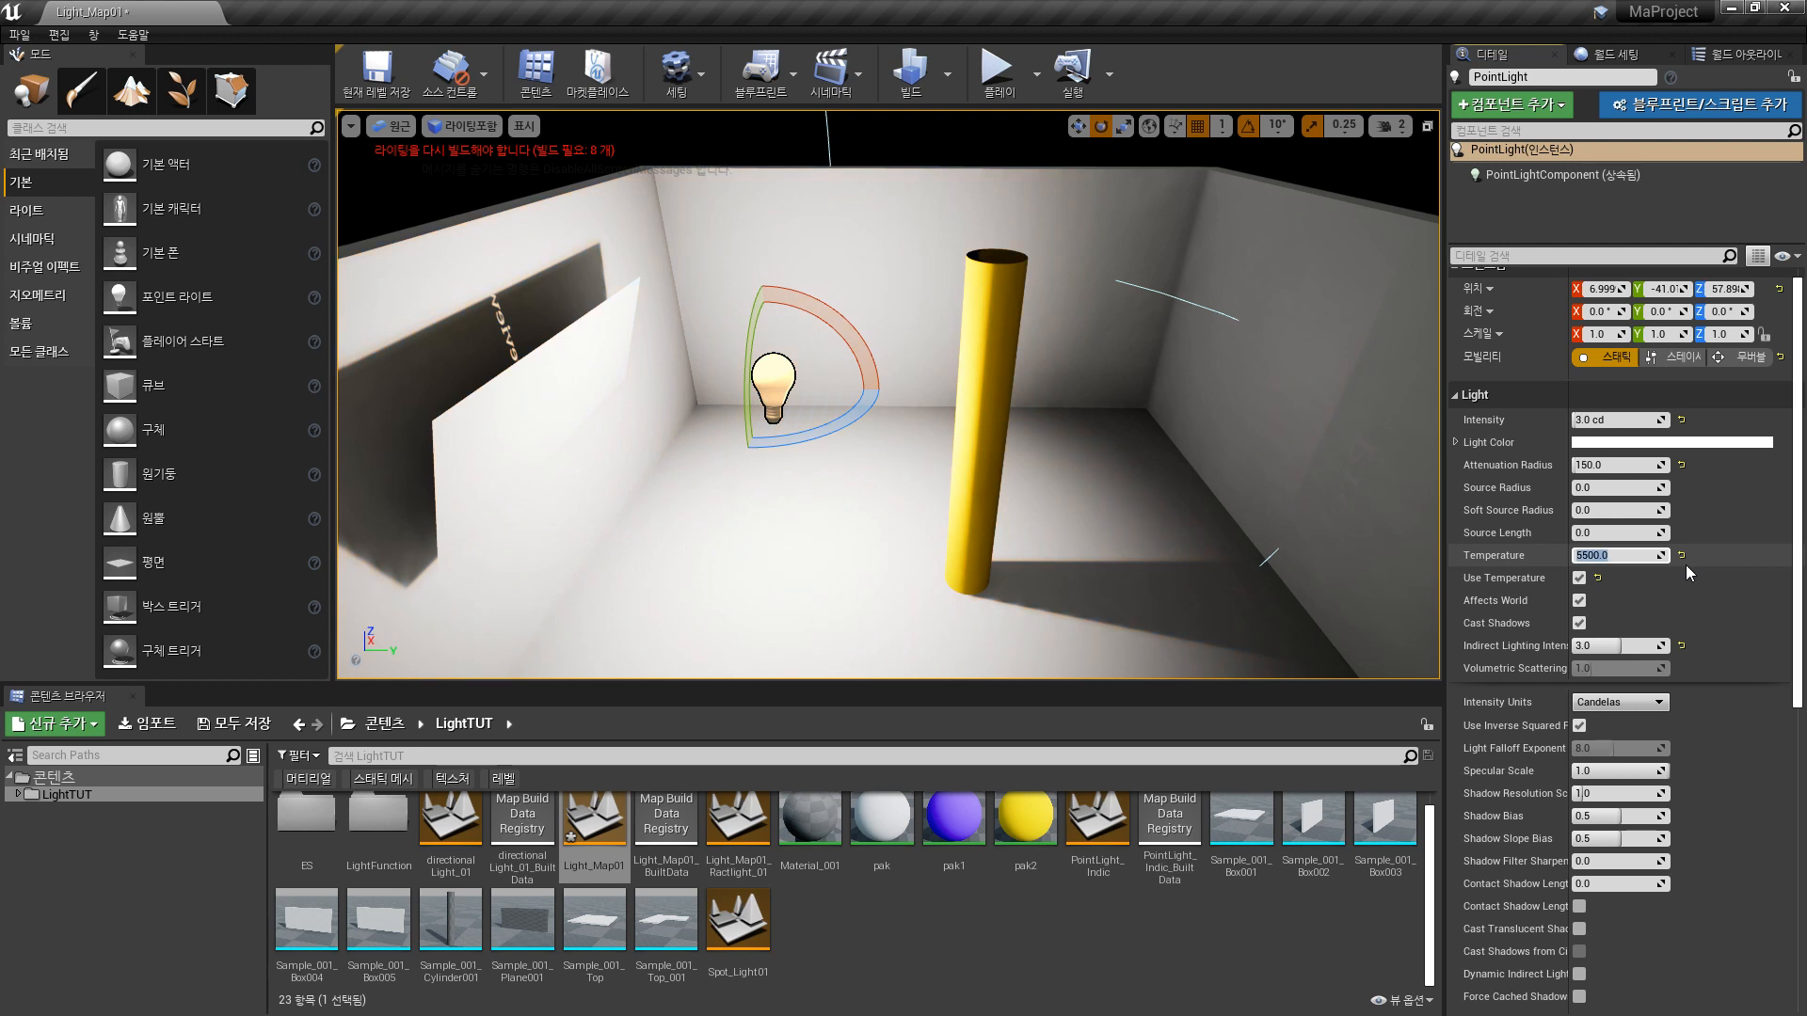
- Try cooler point light temperatures of 6500, 7800 and 12000, and return the temperature to 5500
text(6500)
key(Return)
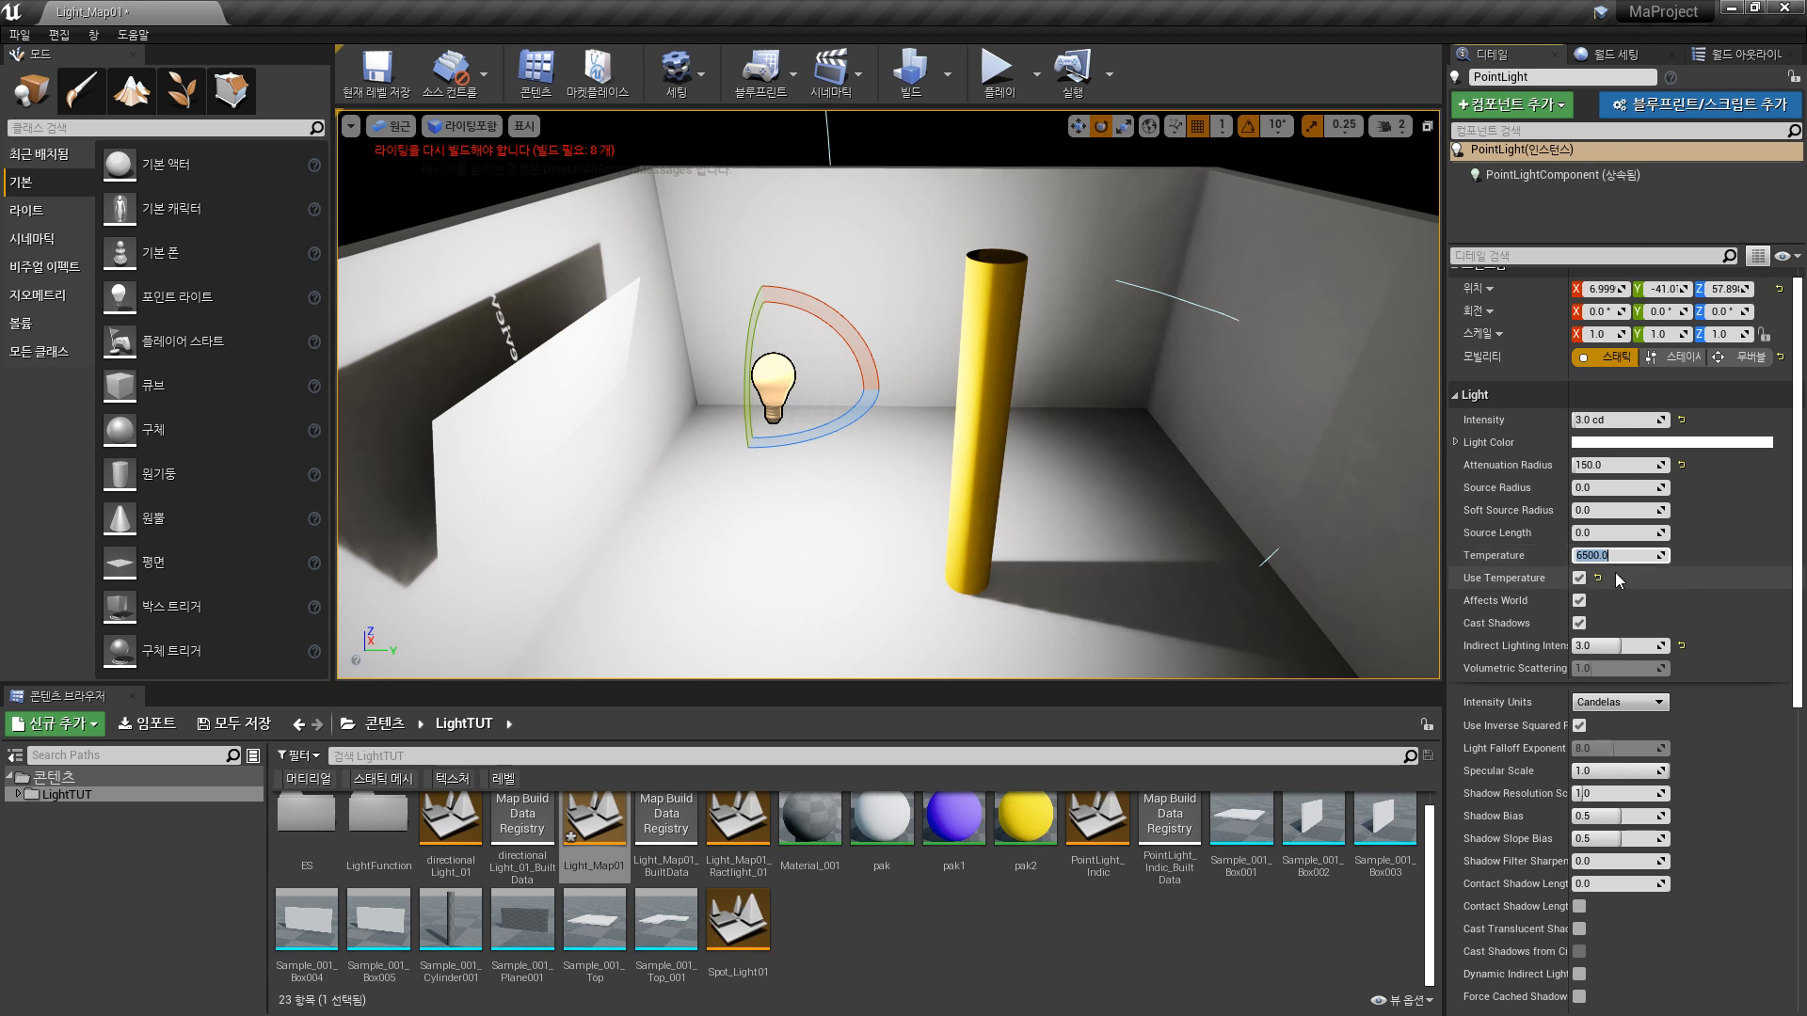
text(7800)
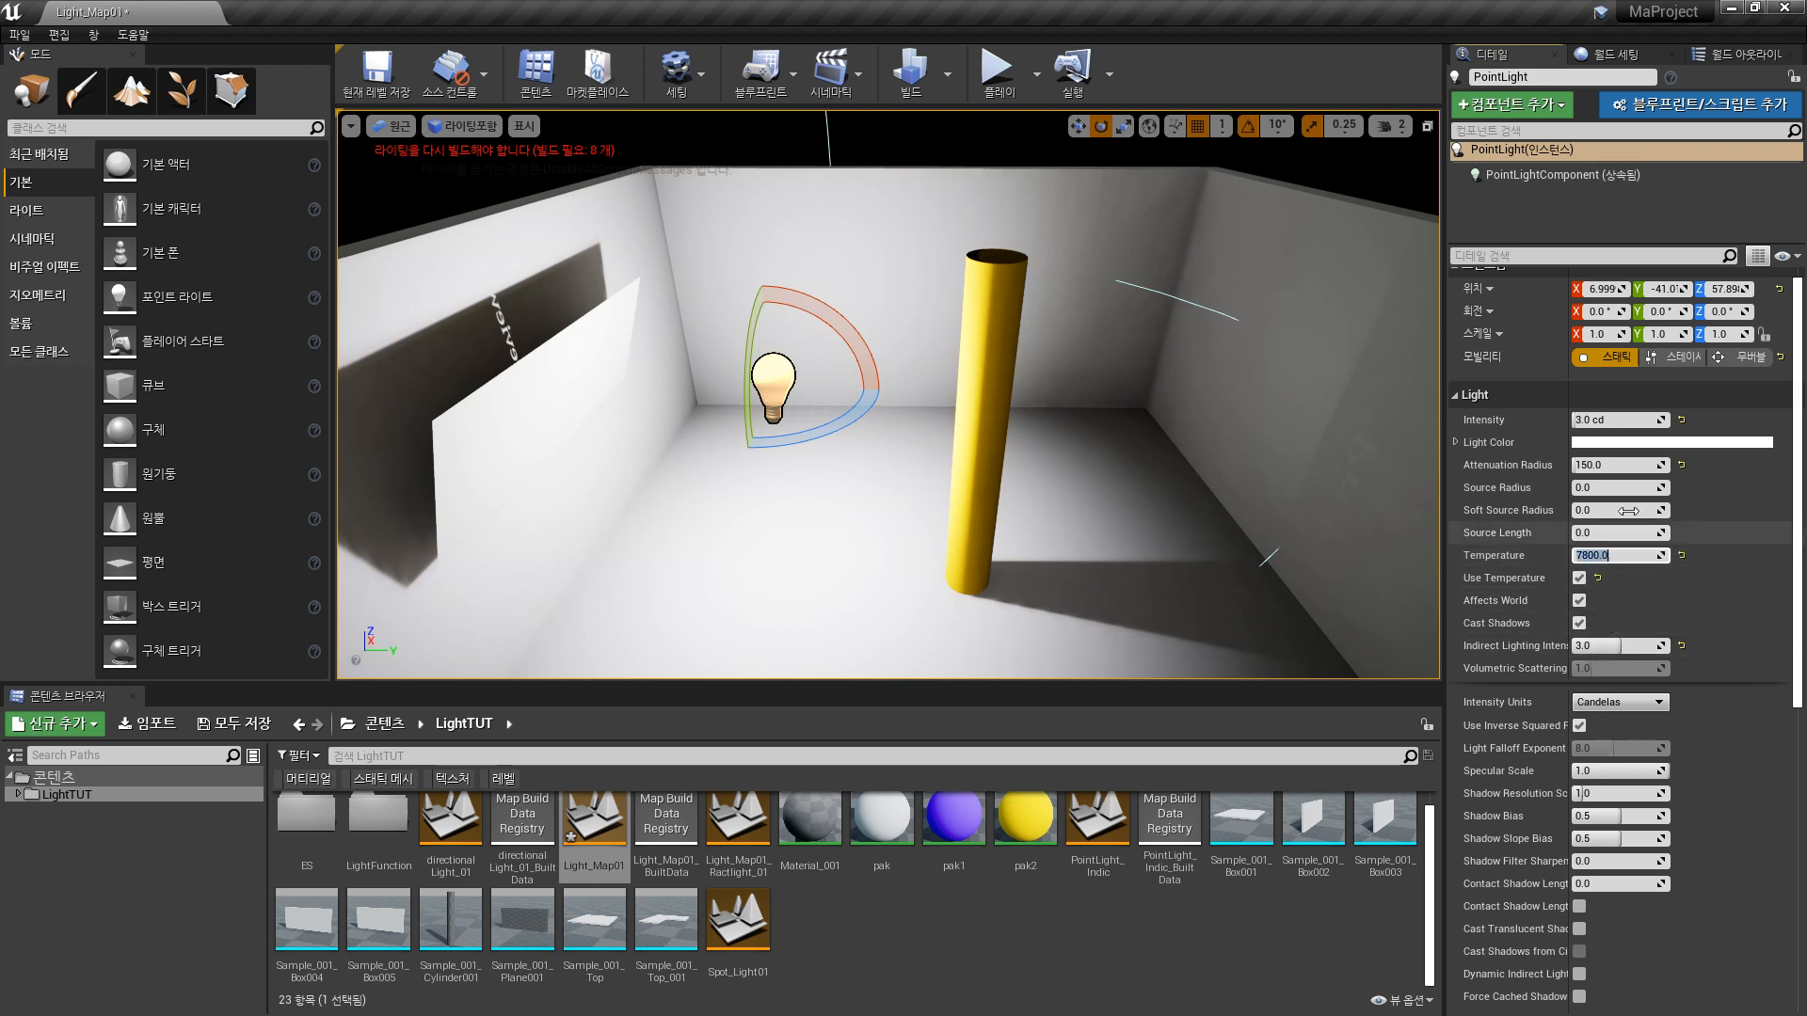
text(12000)
key(Return)
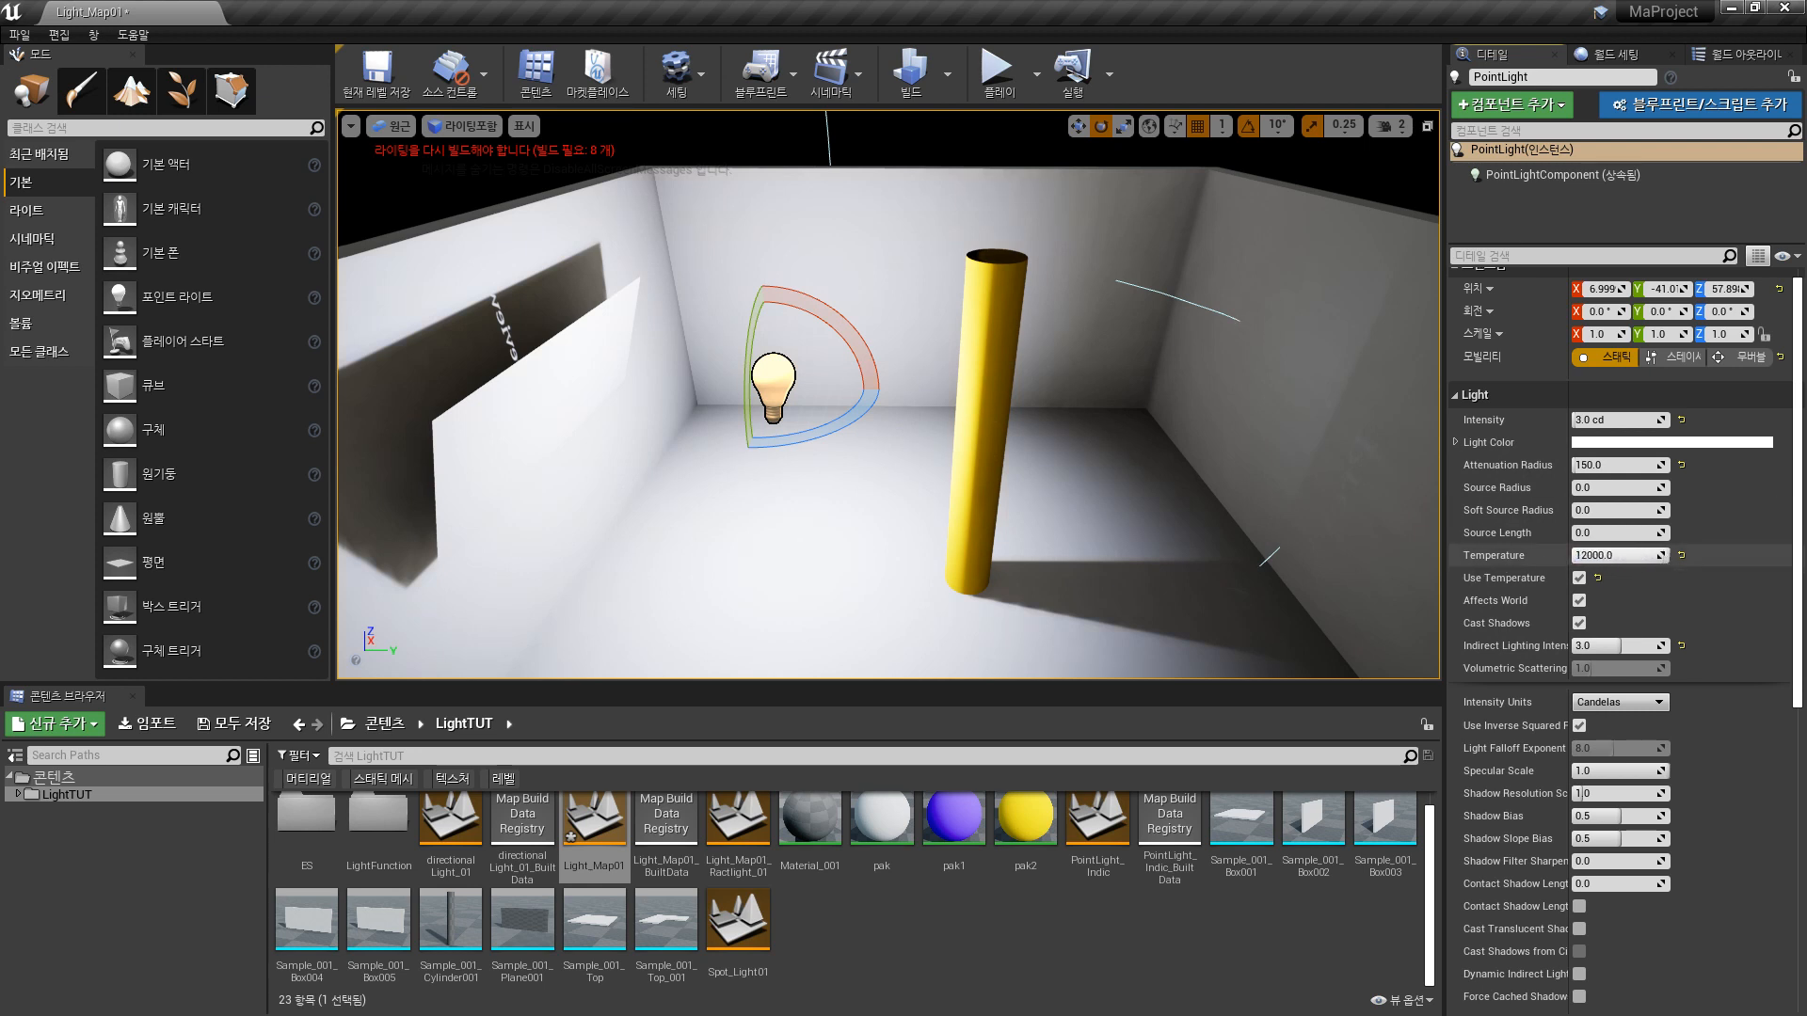
drag(1614, 555, 1669, 556)
click(1628, 560)
text(5500)
key(Return)
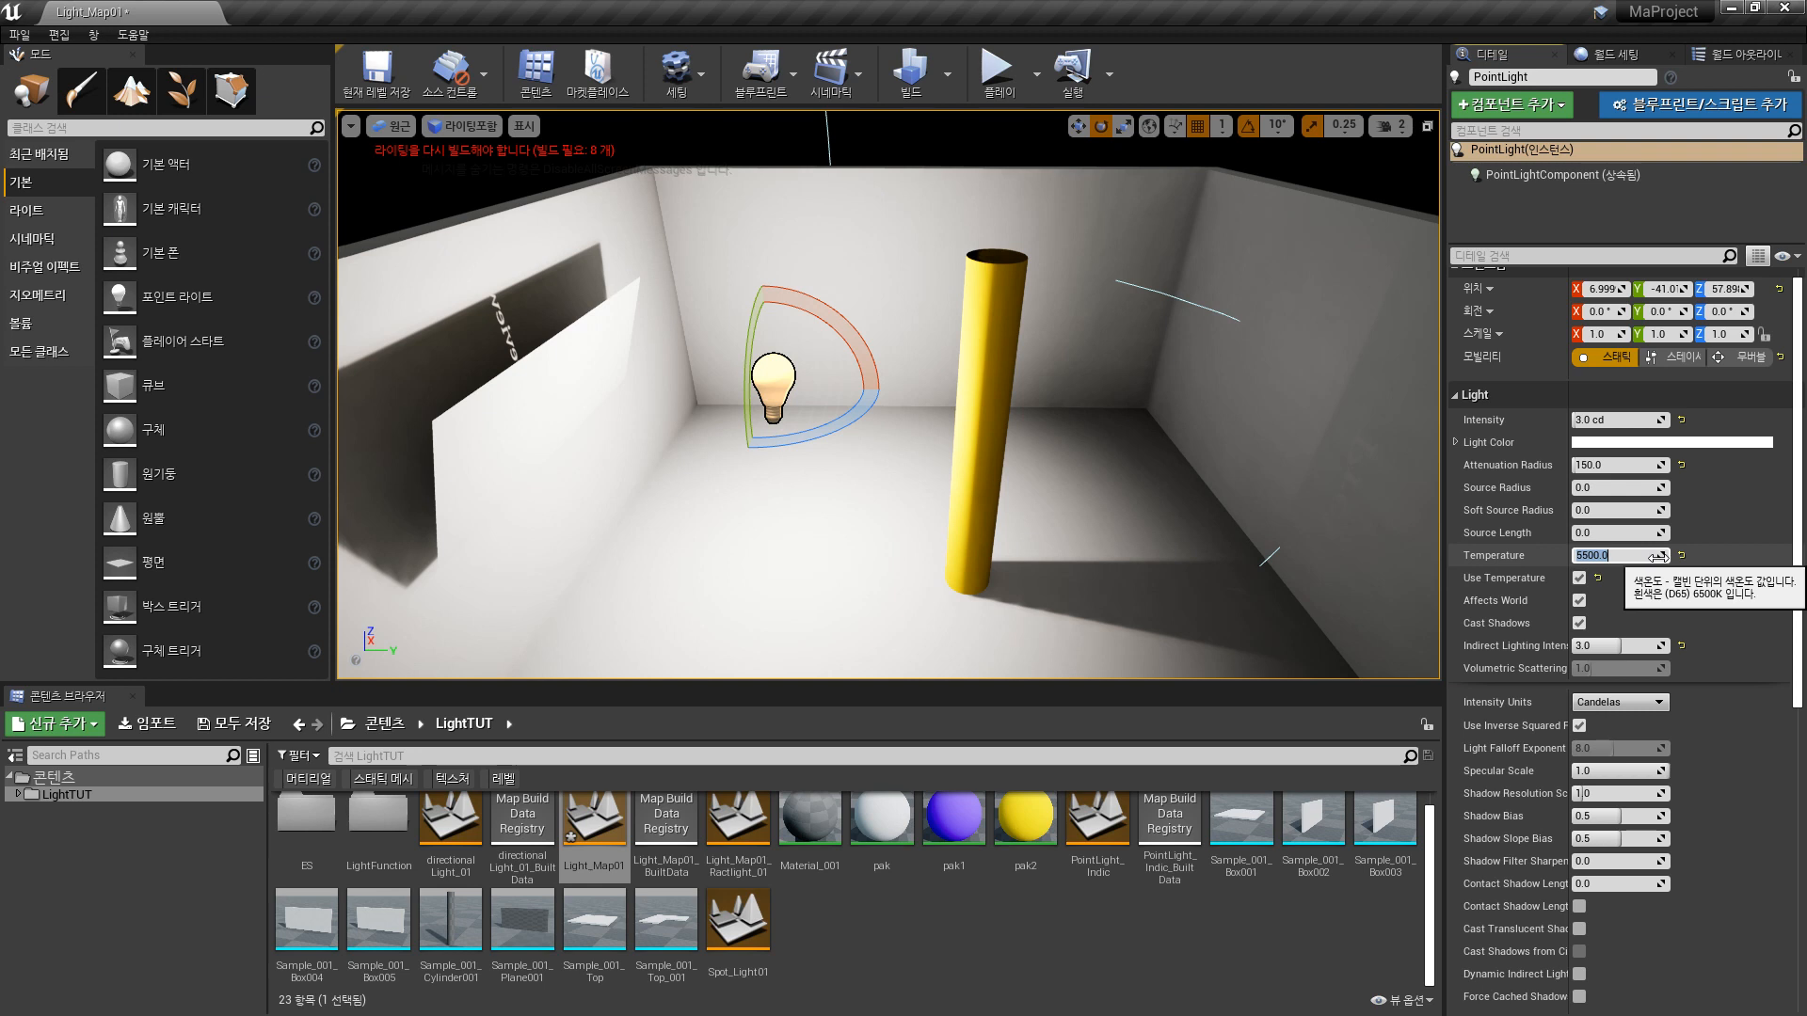
- Lower the point light's temperature, try 3200, and settle on 3500
drag(1662, 558, 1562, 558)
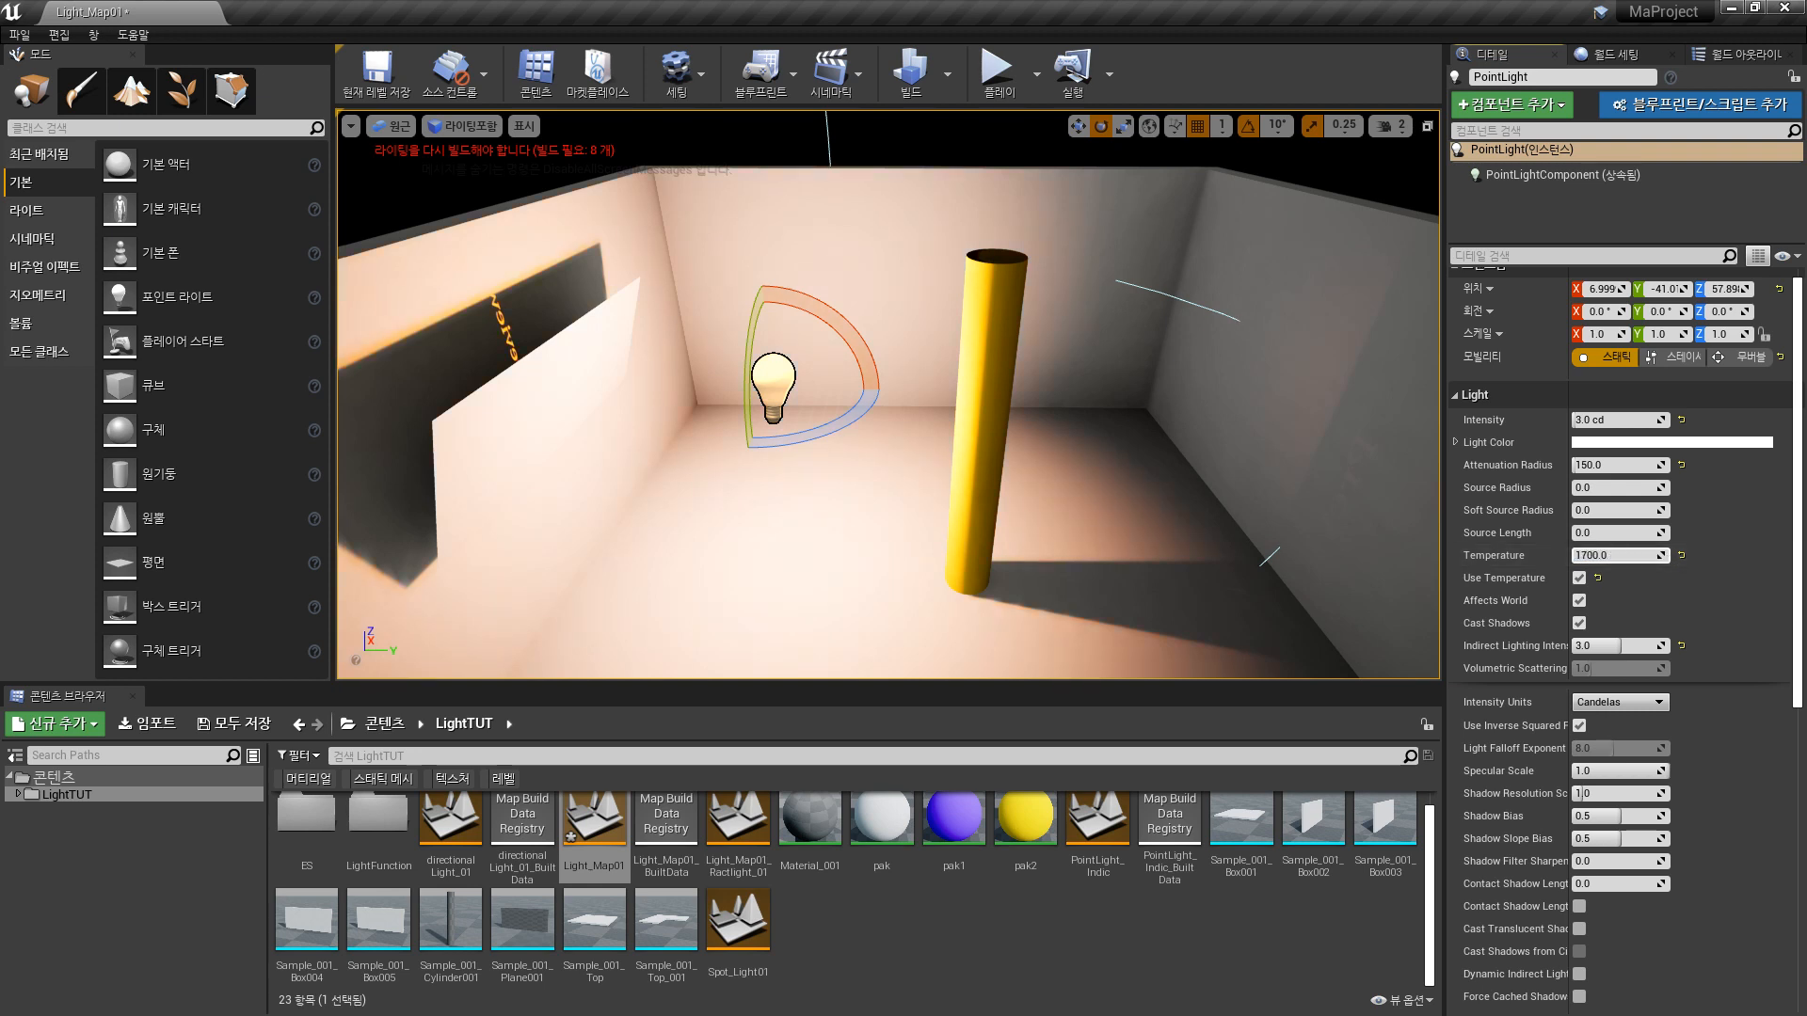
click(1642, 555)
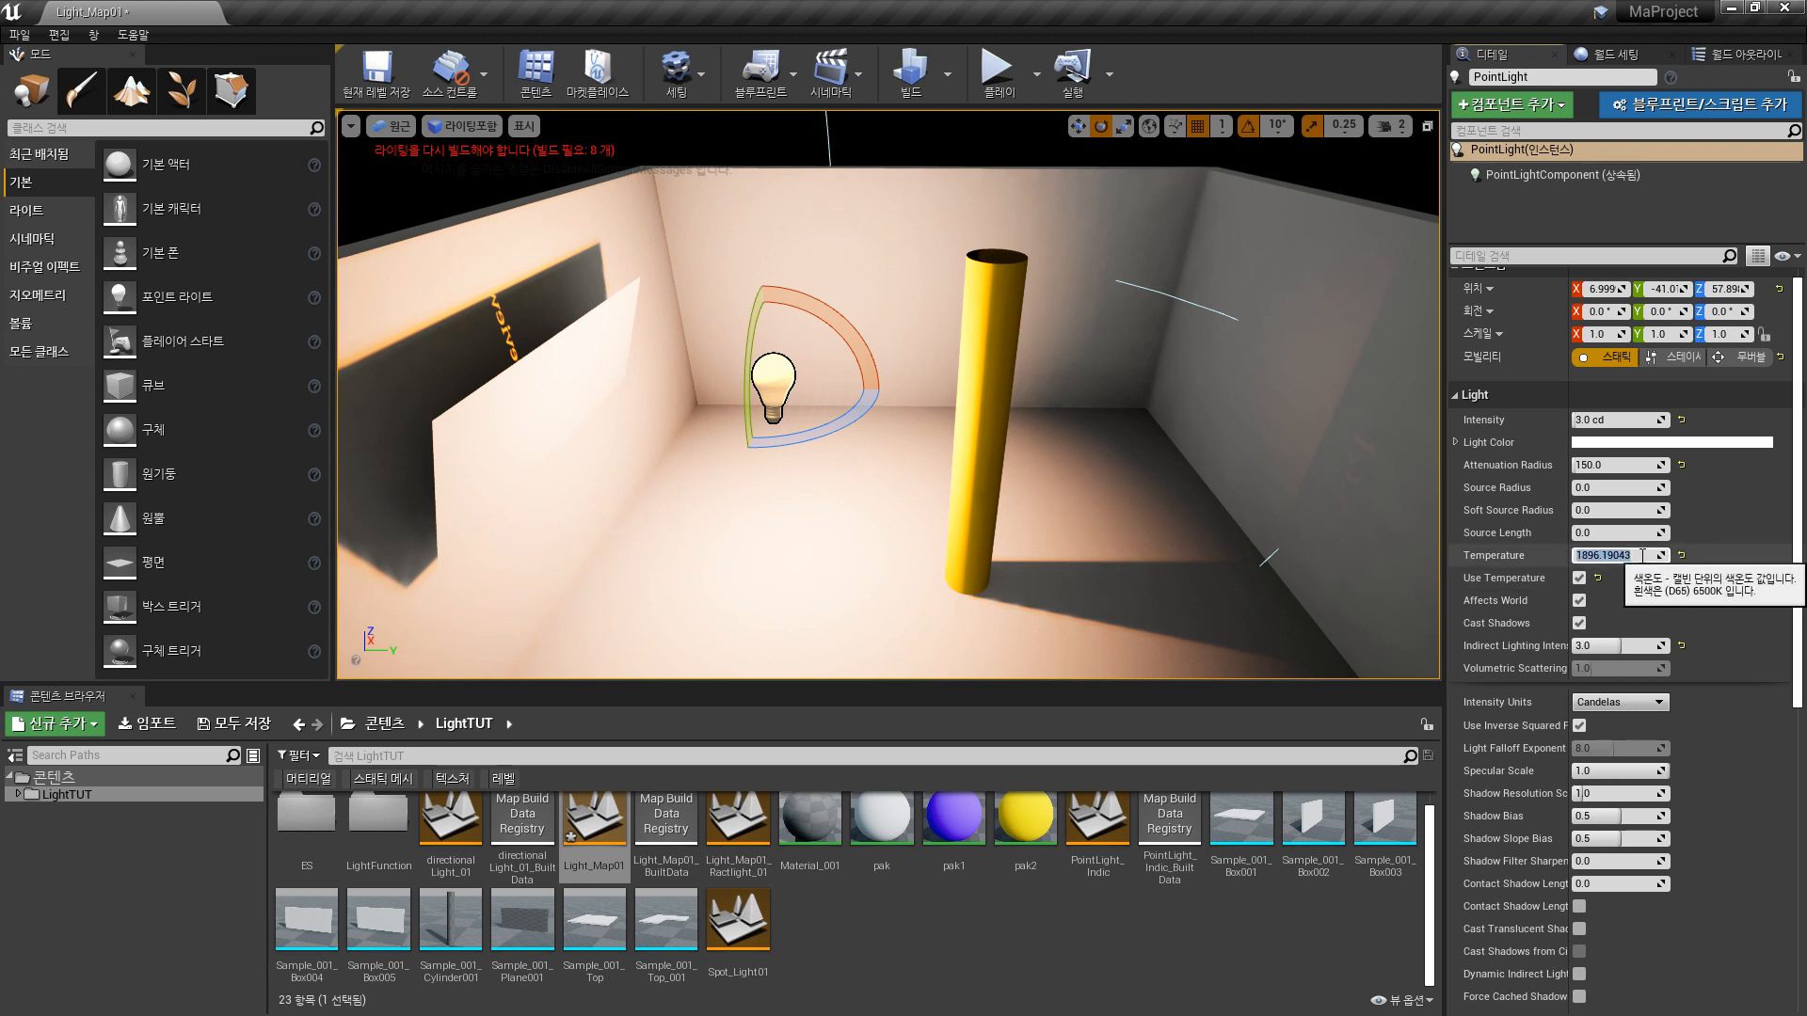
text(3200)
key(Return)
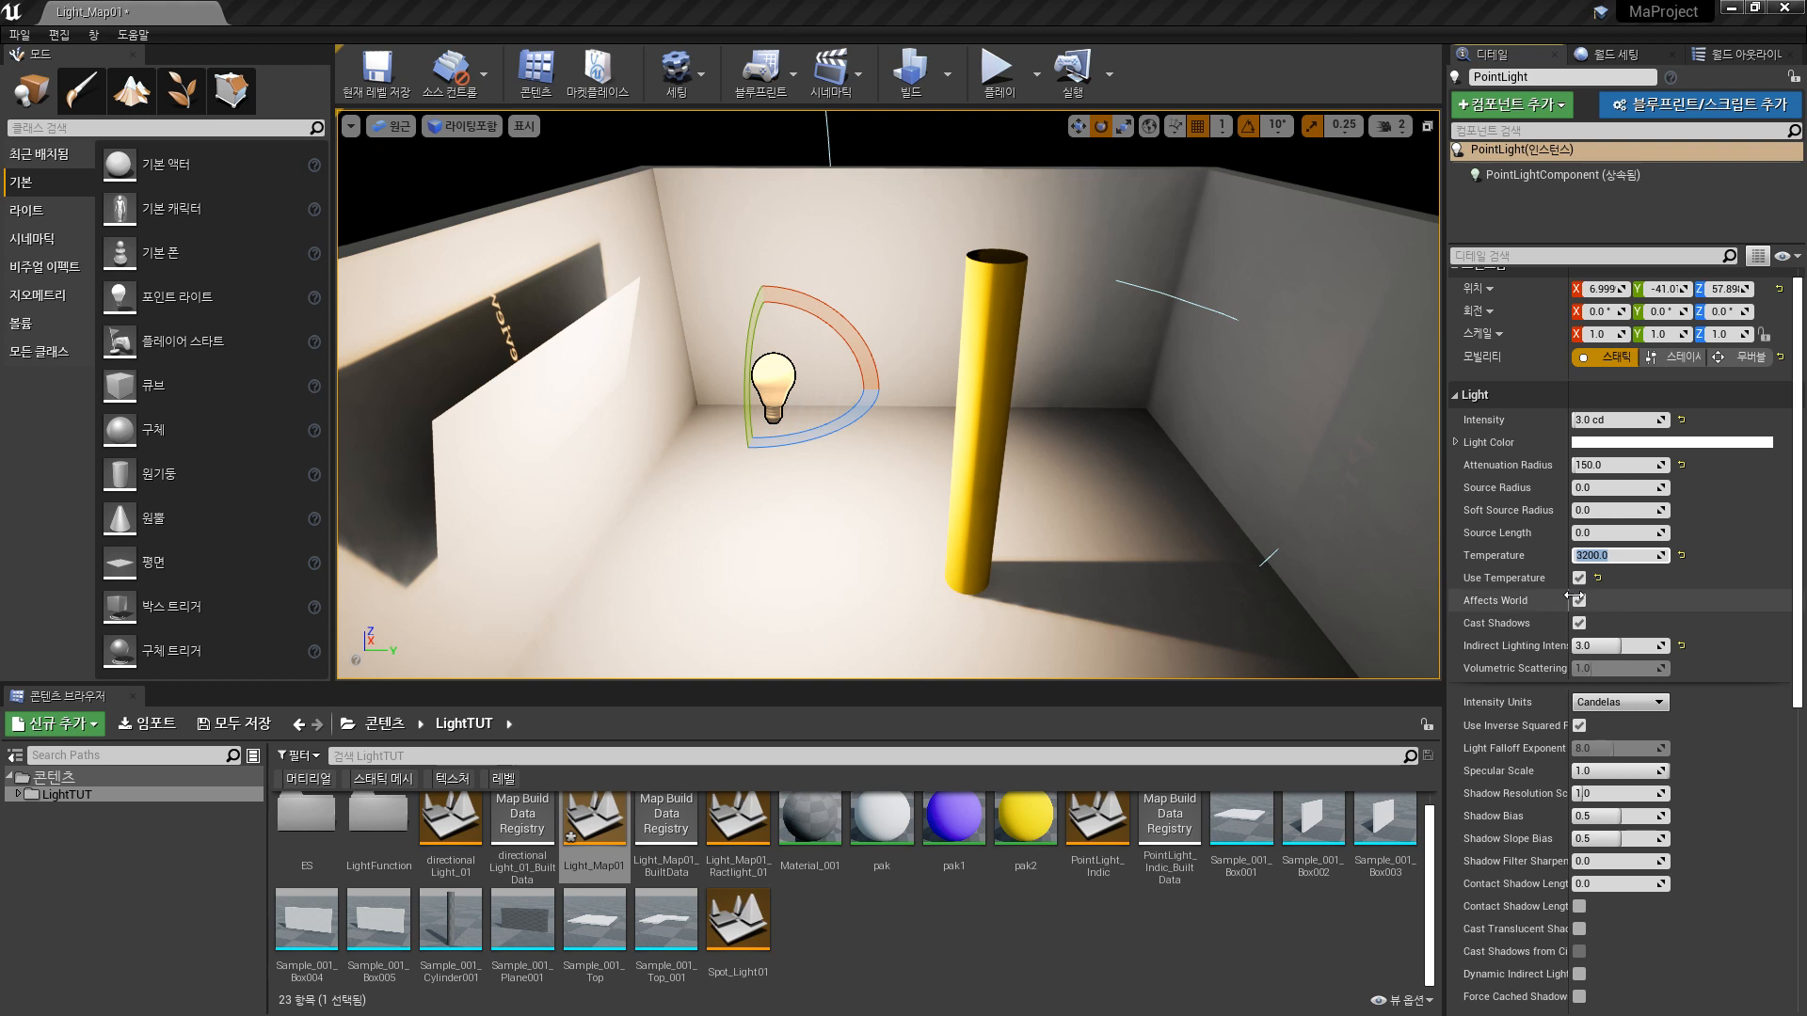
text(3)
key(Return)
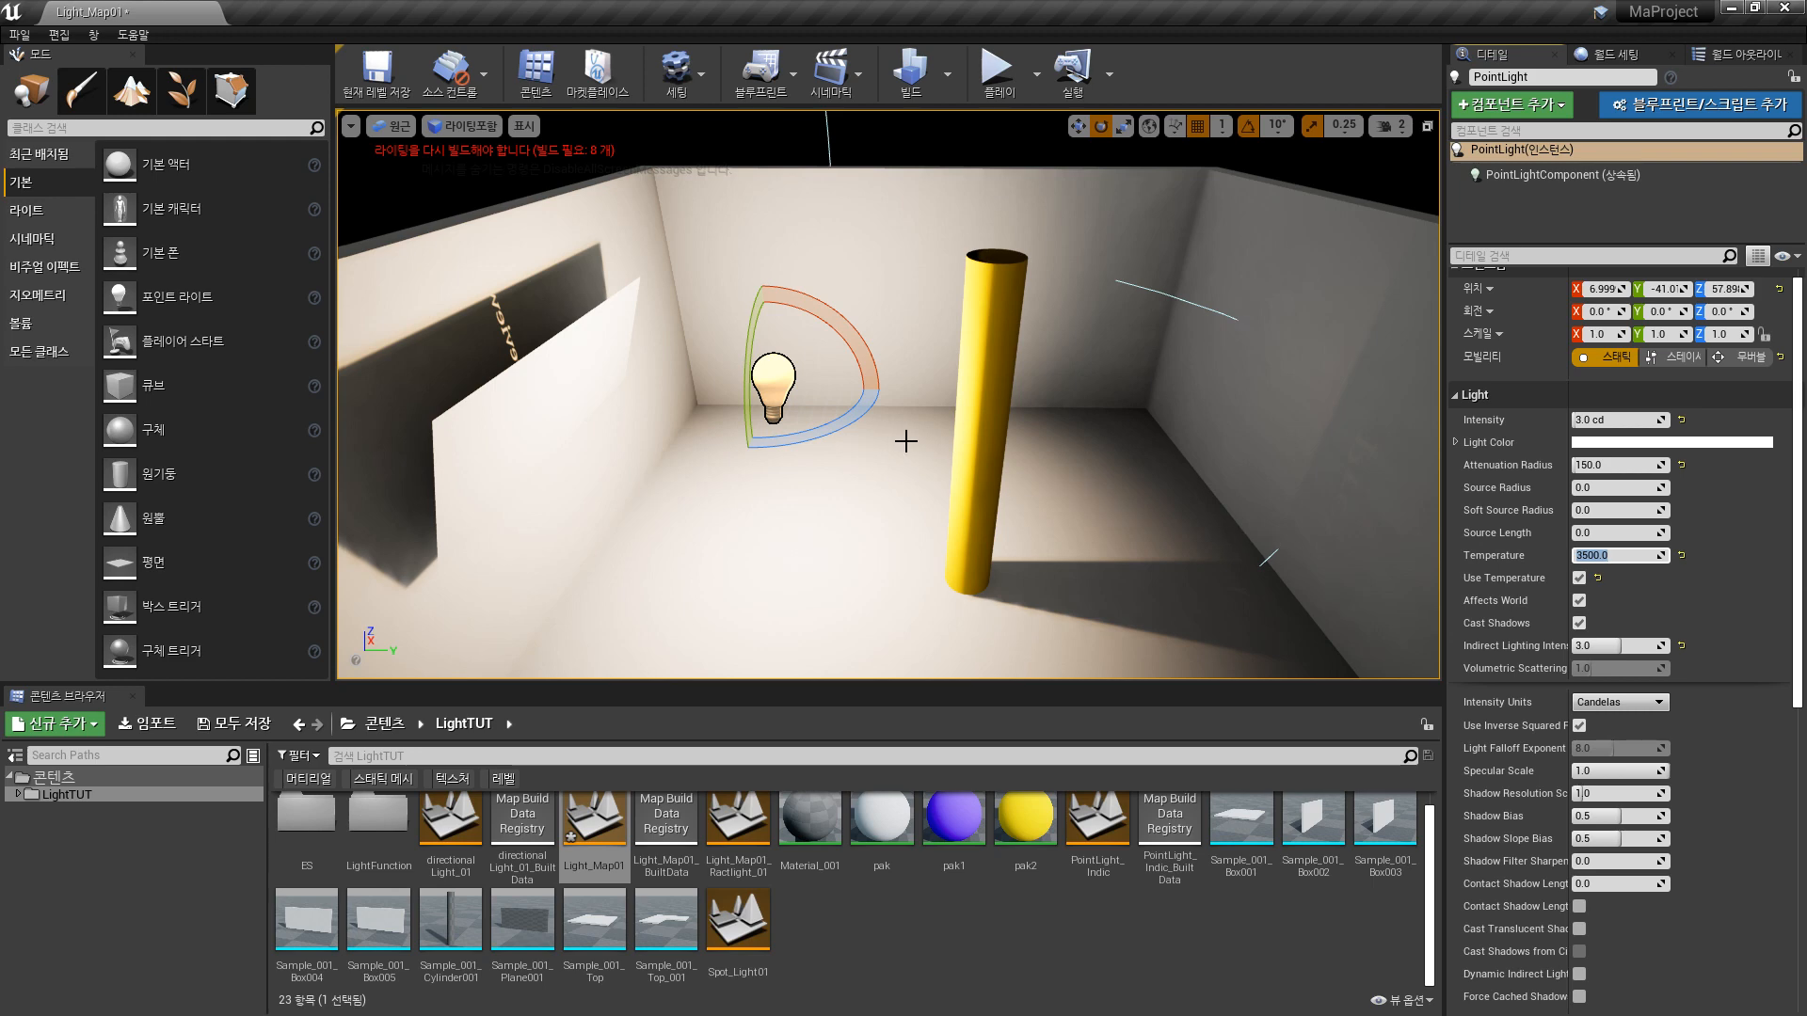
- Try a light orange colour (sRGB FFD5B5FF) on the point light, and cancel the colour change
alt+drag(1146, 429, 1091, 457)
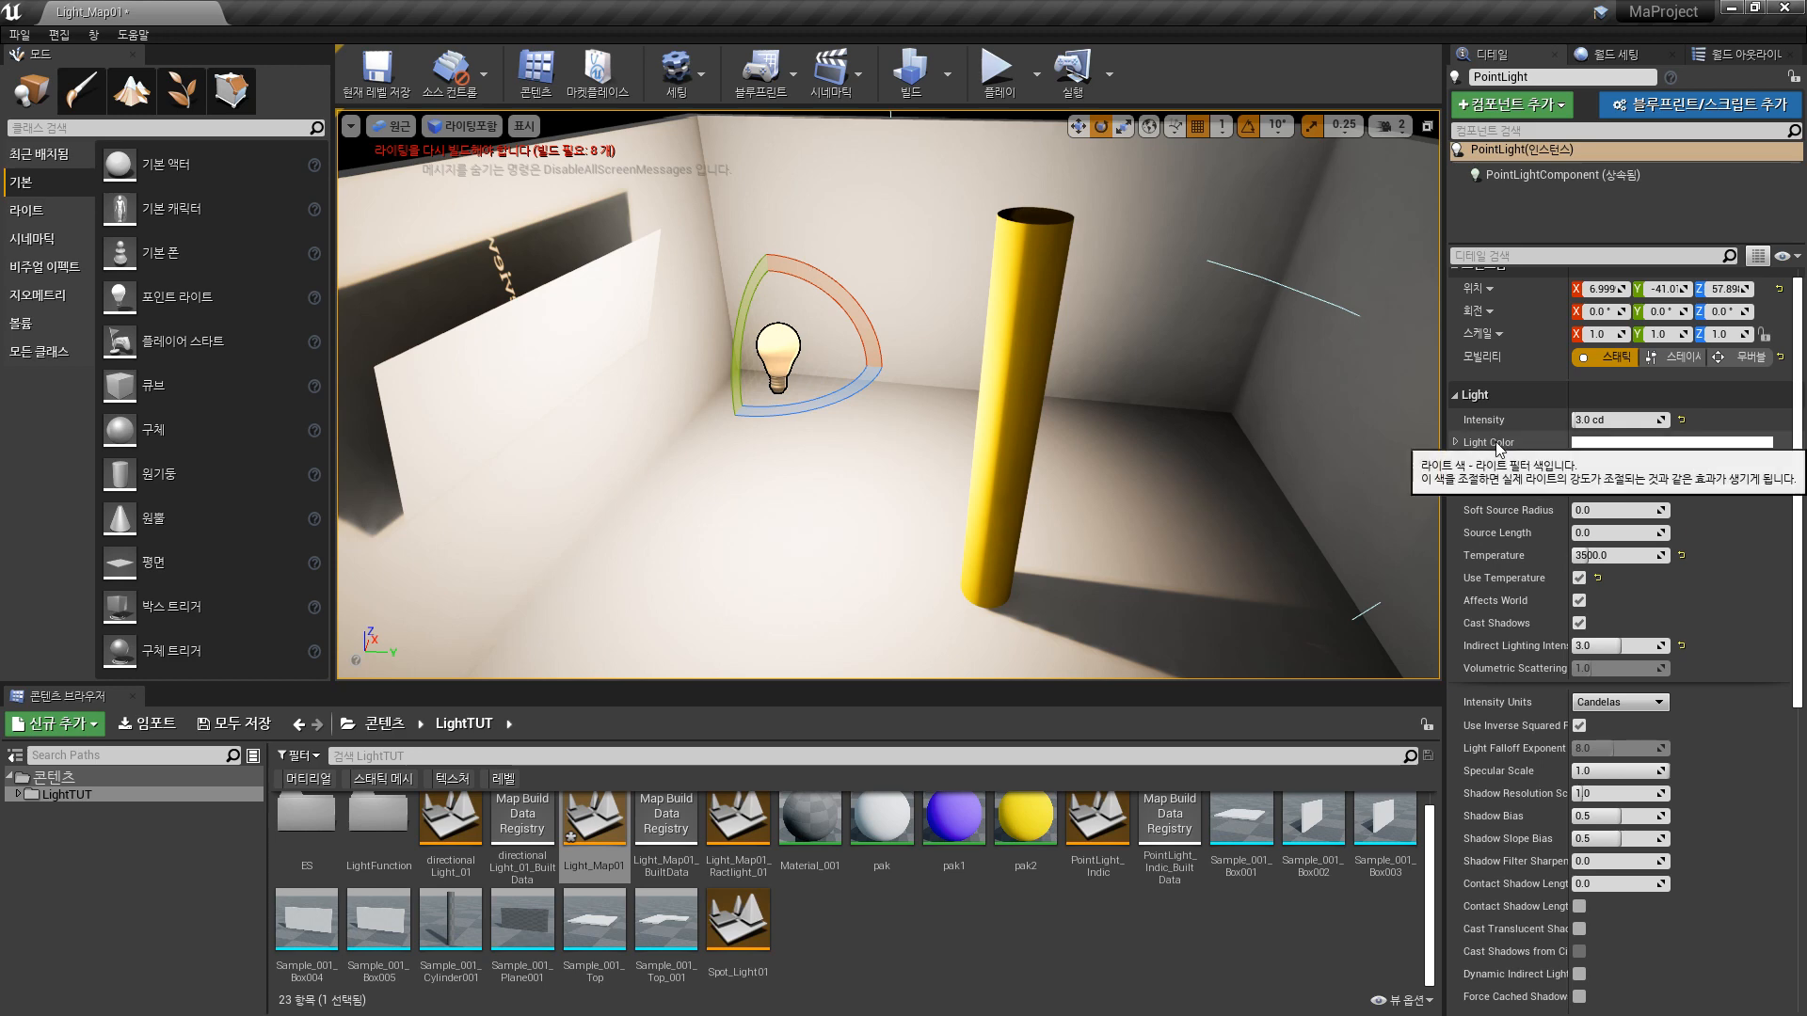
click(1602, 444)
drag(1308, 602, 1352, 621)
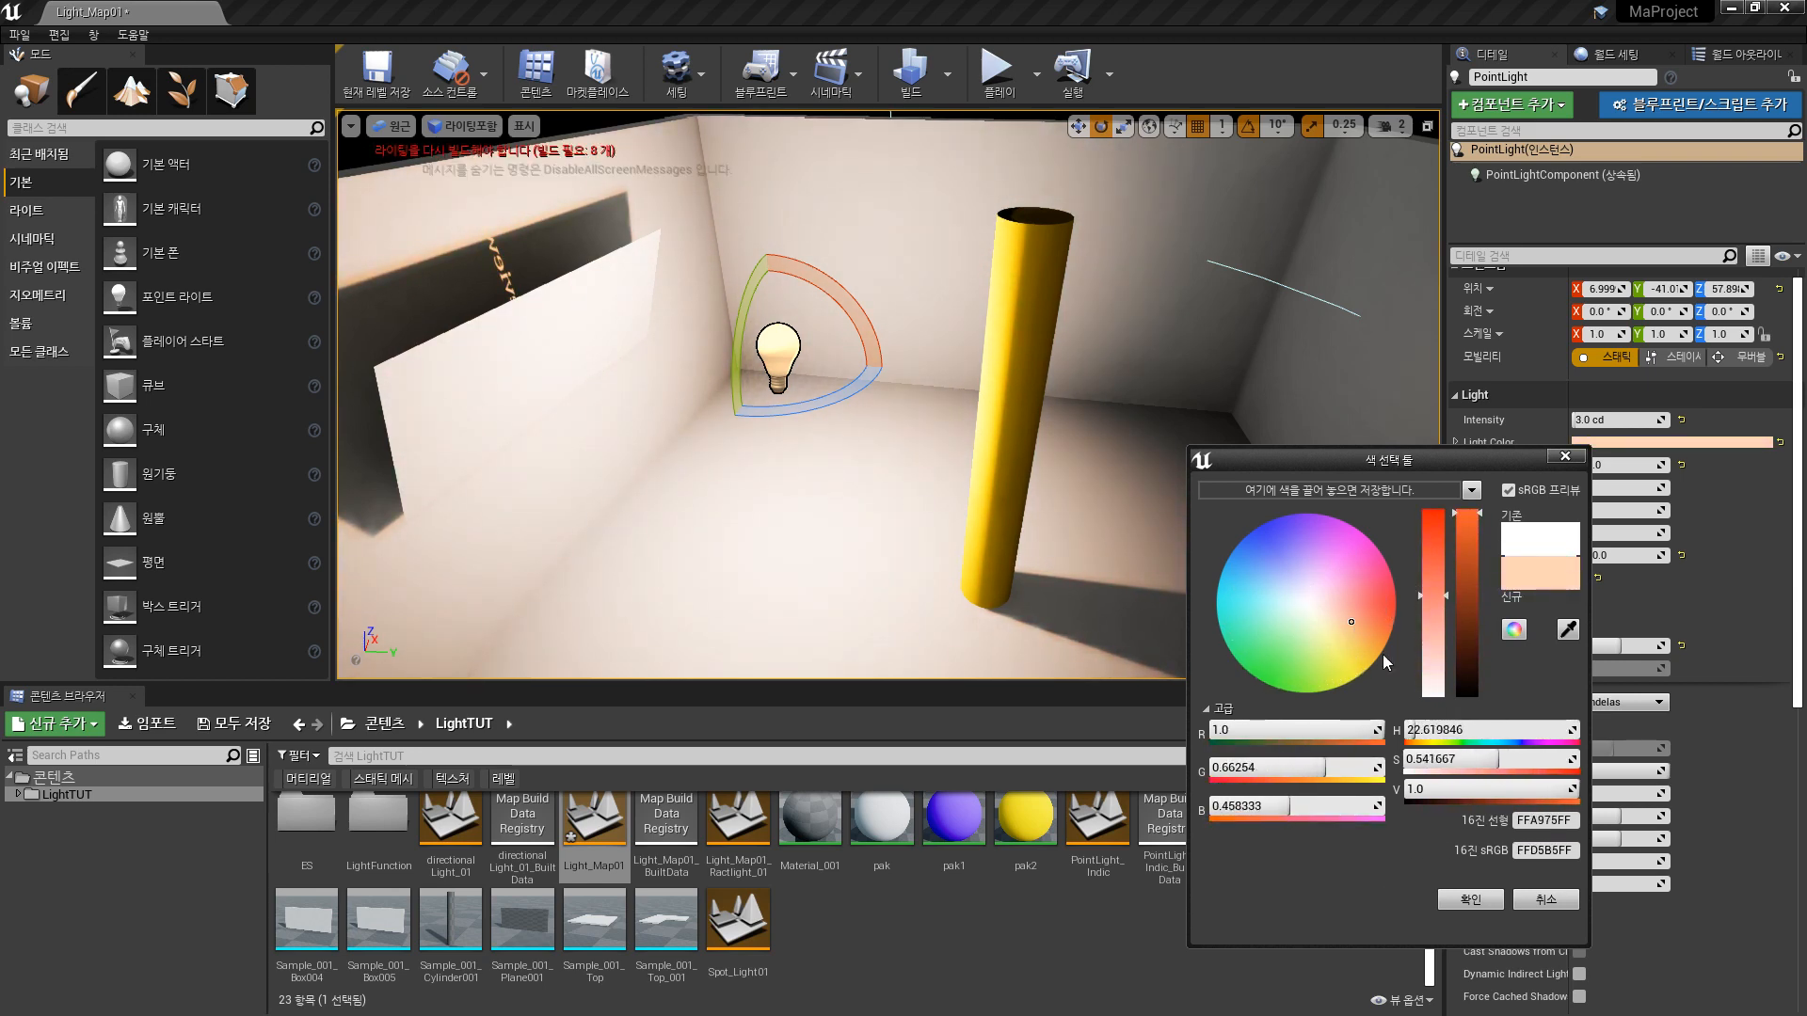
click(1543, 900)
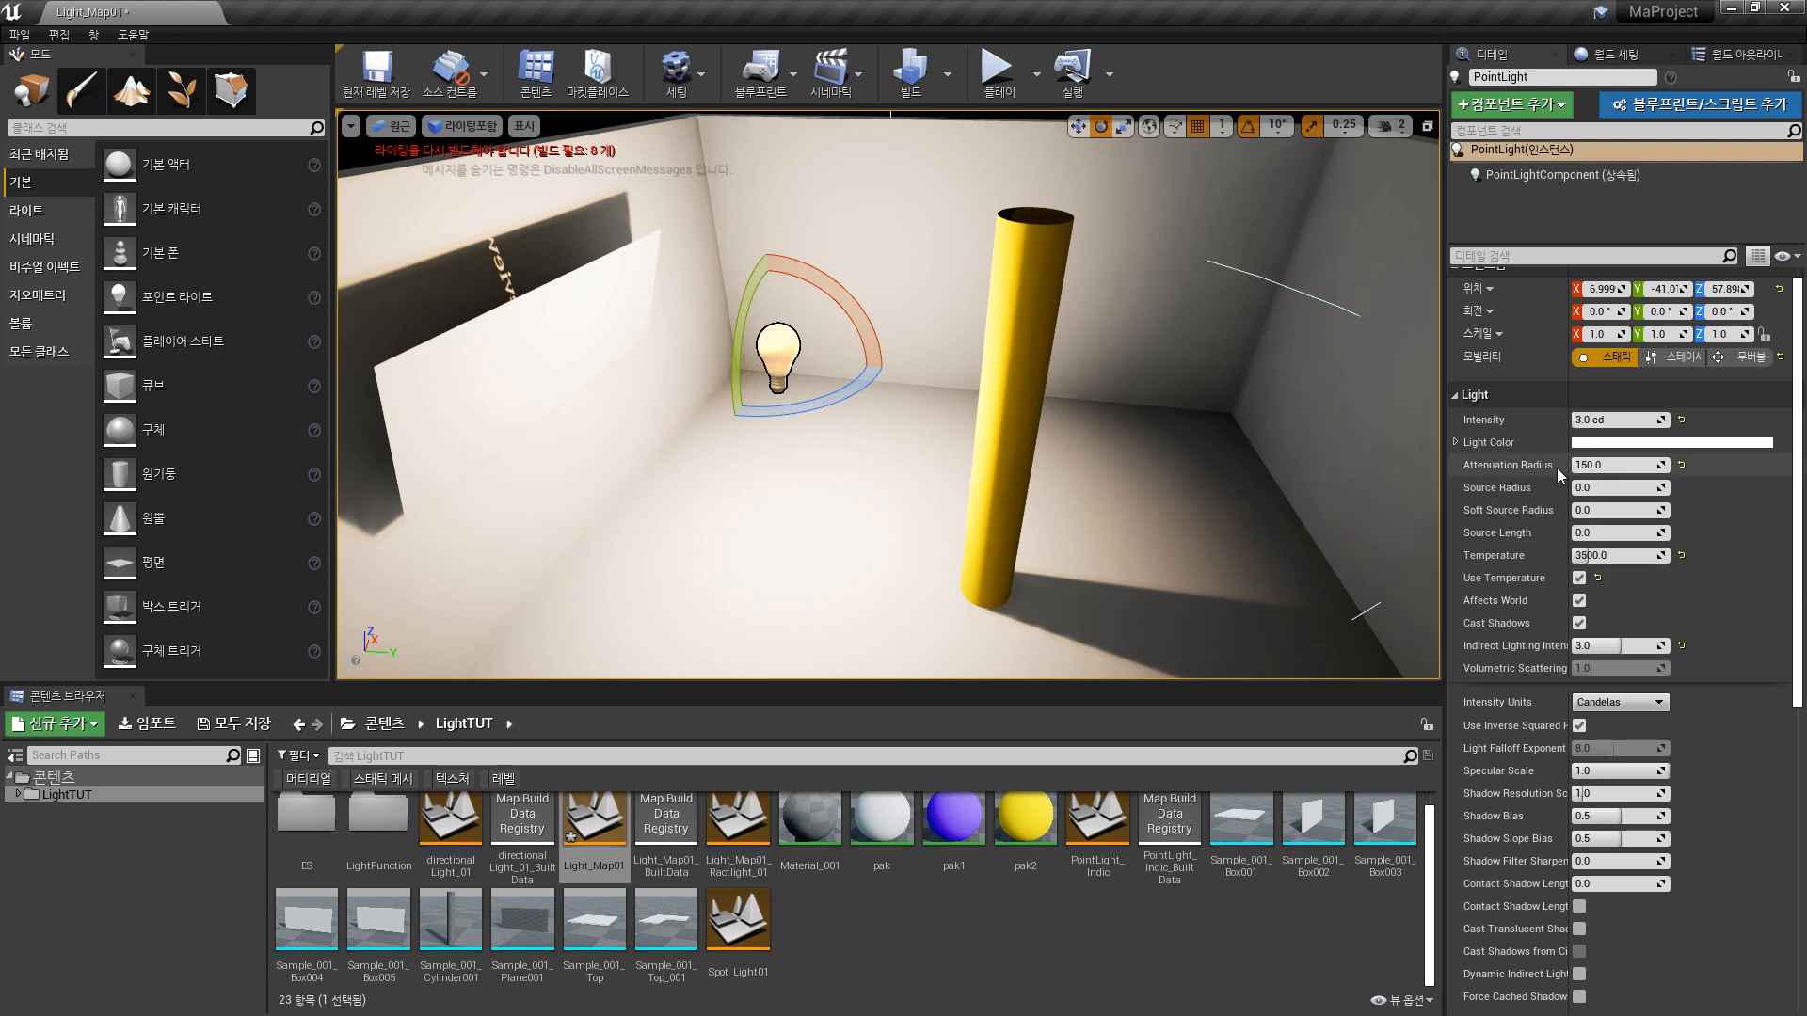
- Raise the point light's attenuation radius to about 487 and check how far the light reaches in the room
right_drag(1213, 465, 1183, 446)
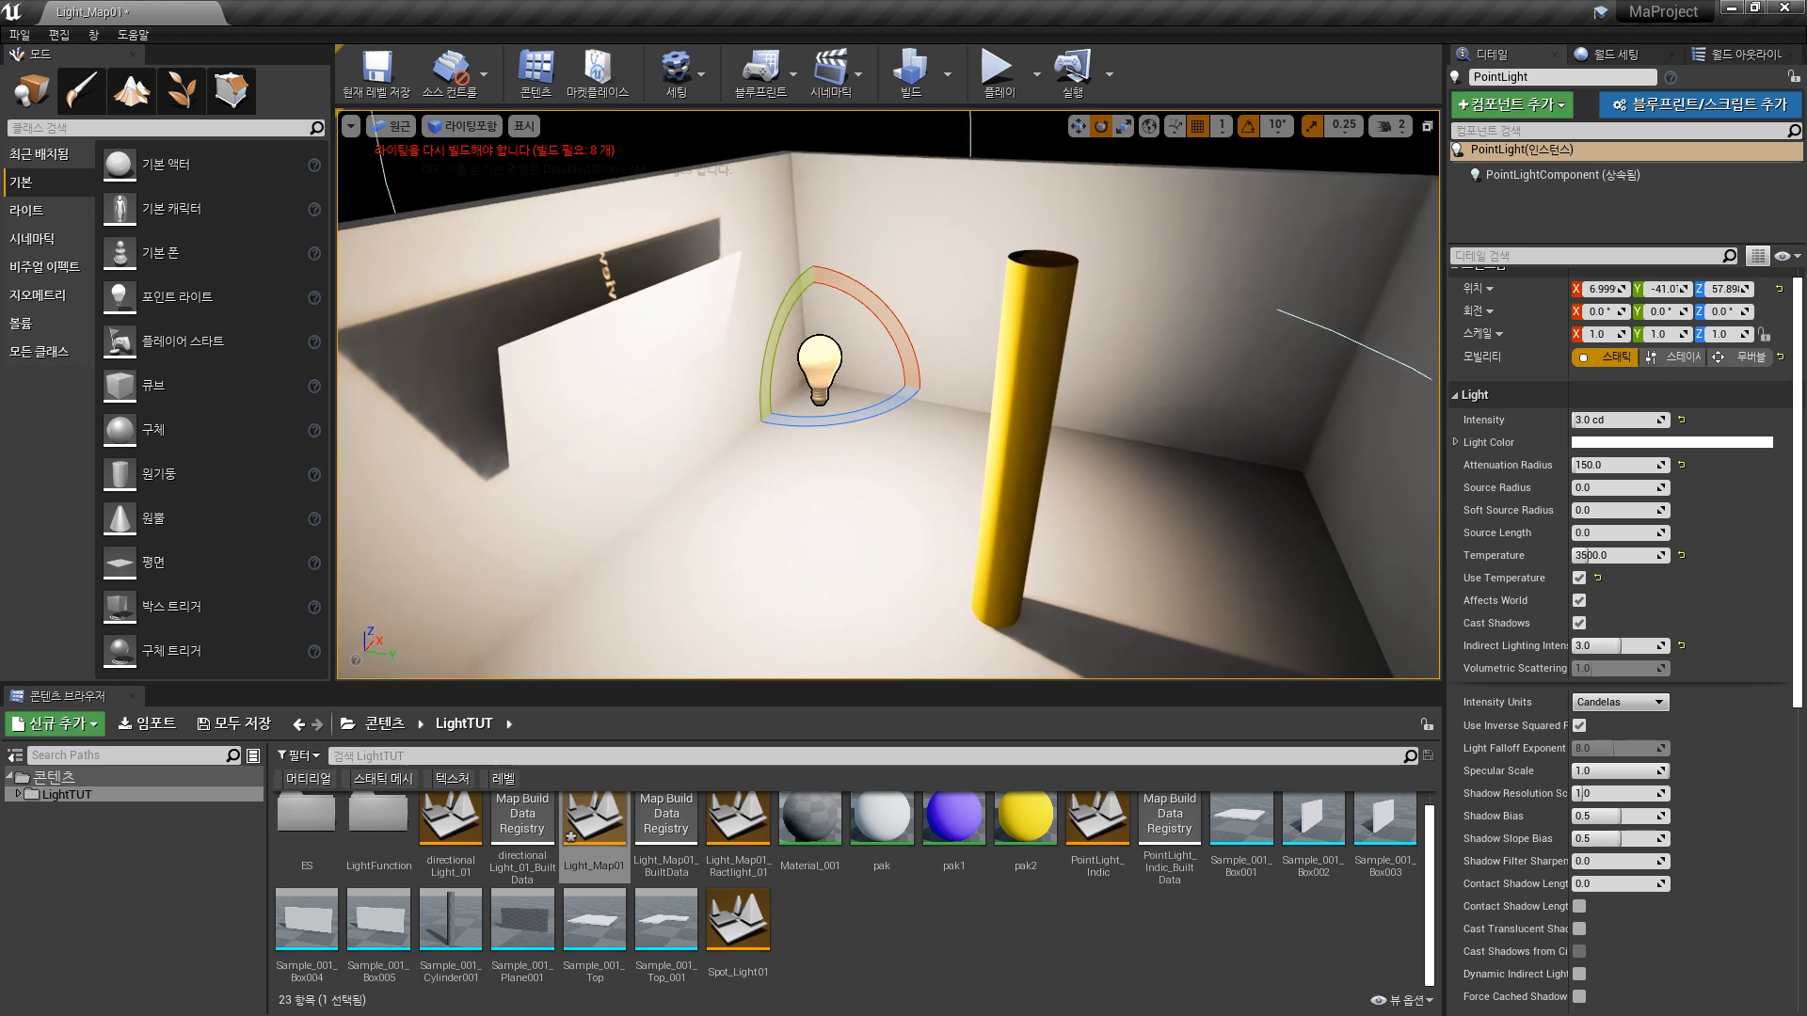
mouse_move(909, 395)
right_down()
mouse_move(978, 399)
mouse_move(898, 411)
mouse_move(920, 406)
mouse_move(915, 384)
mouse_move(961, 395)
mouse_move(931, 395)
right_up()
drag(1577, 465, 1637, 465)
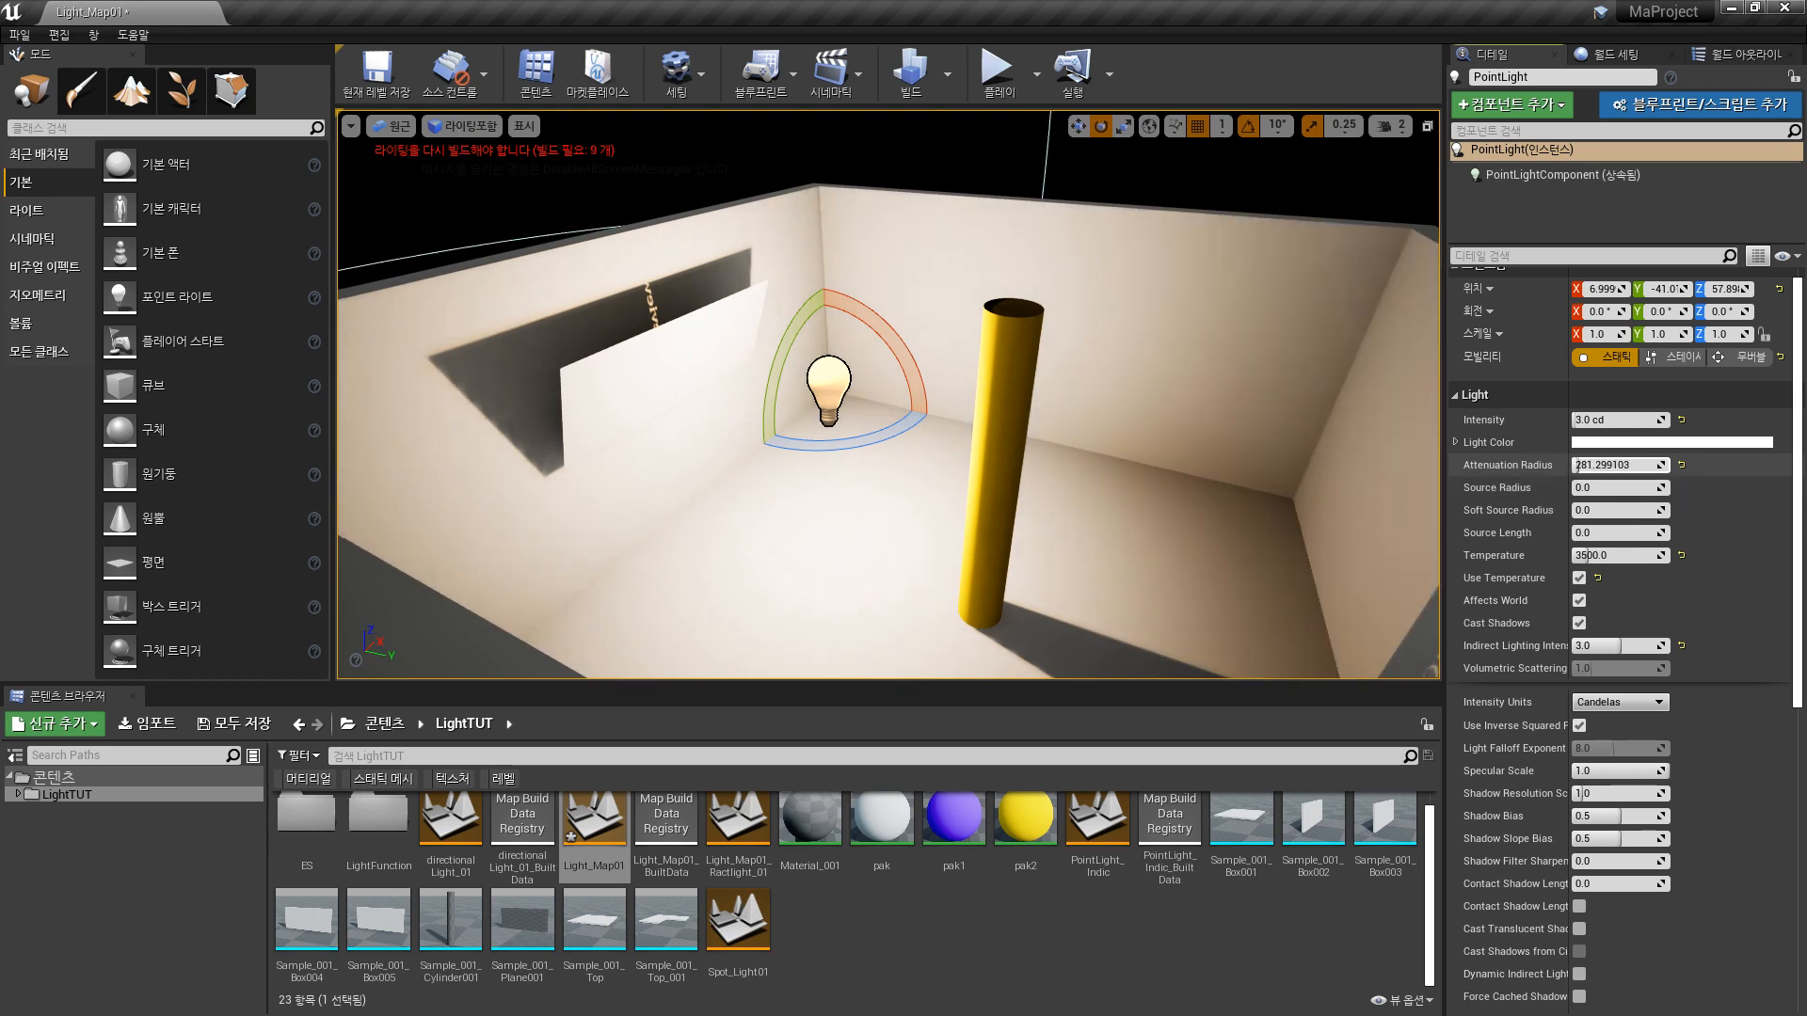
mouse_move(1637, 465)
mouse_down()
mouse_move(1620, 465)
mouse_move(1656, 465)
mouse_move(1592, 465)
mouse_move(1685, 465)
mouse_up()
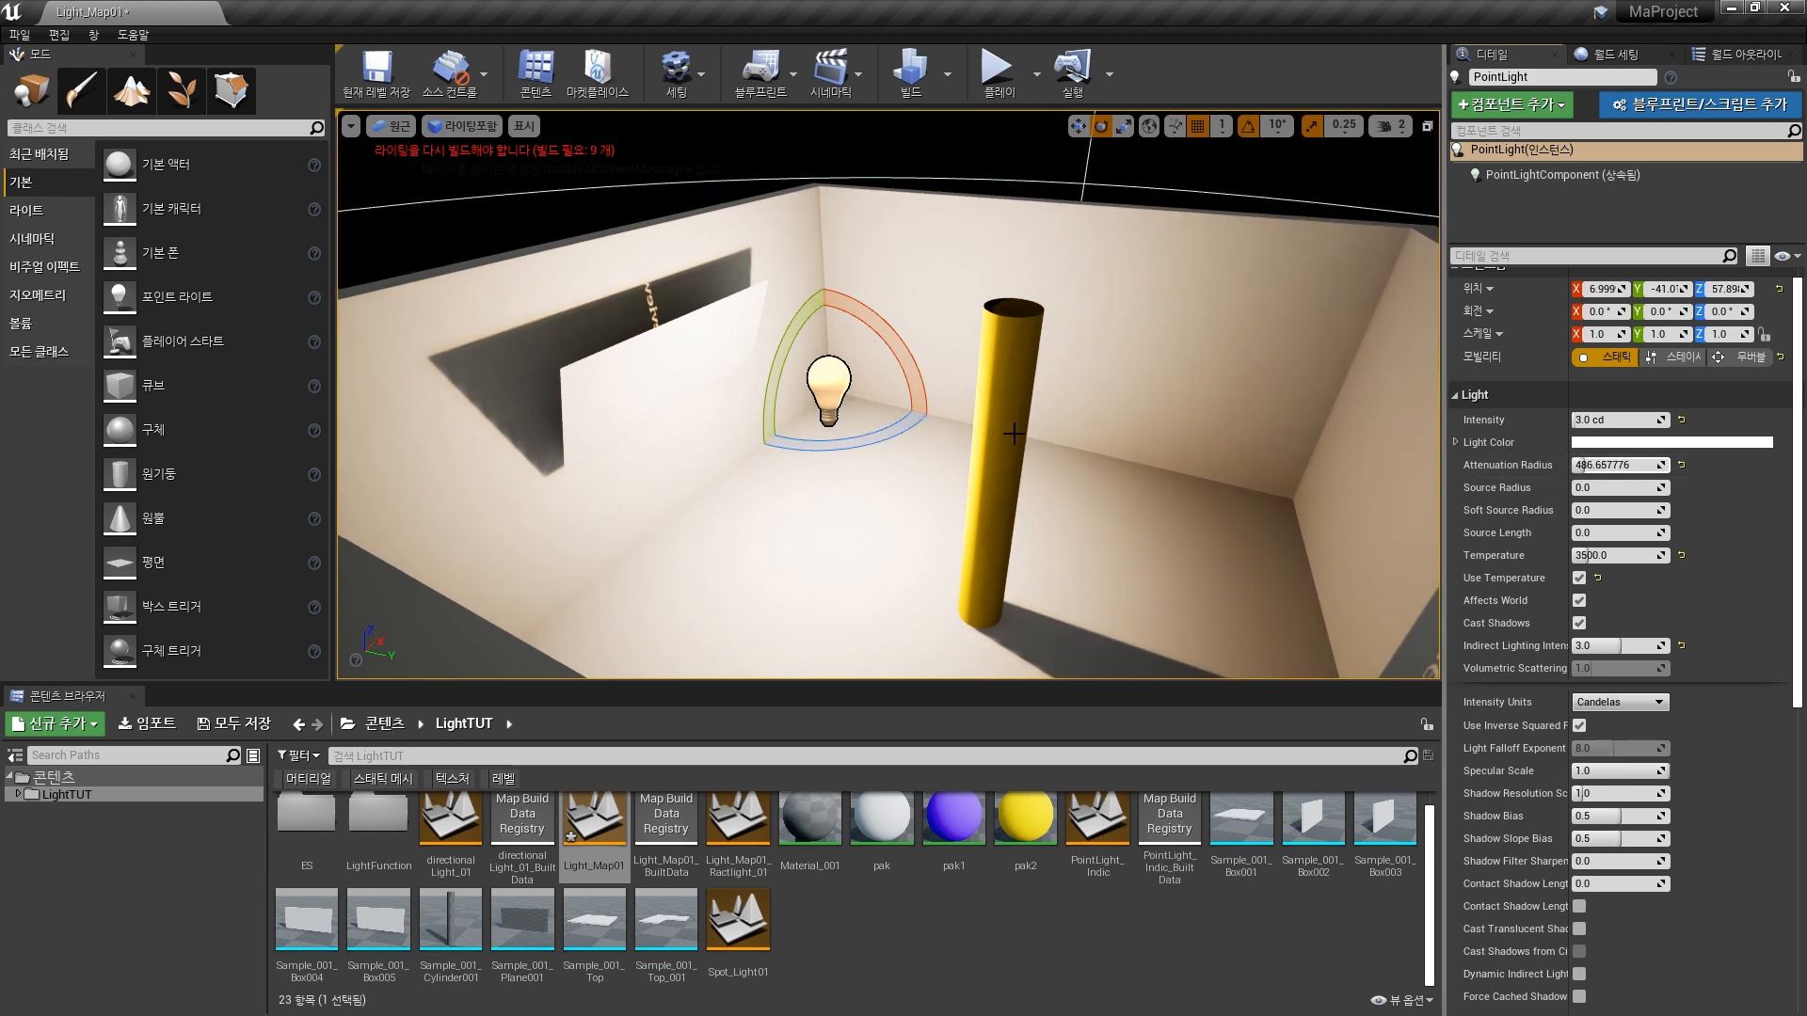
key(s)
right_drag(1353, 541, 1414, 565)
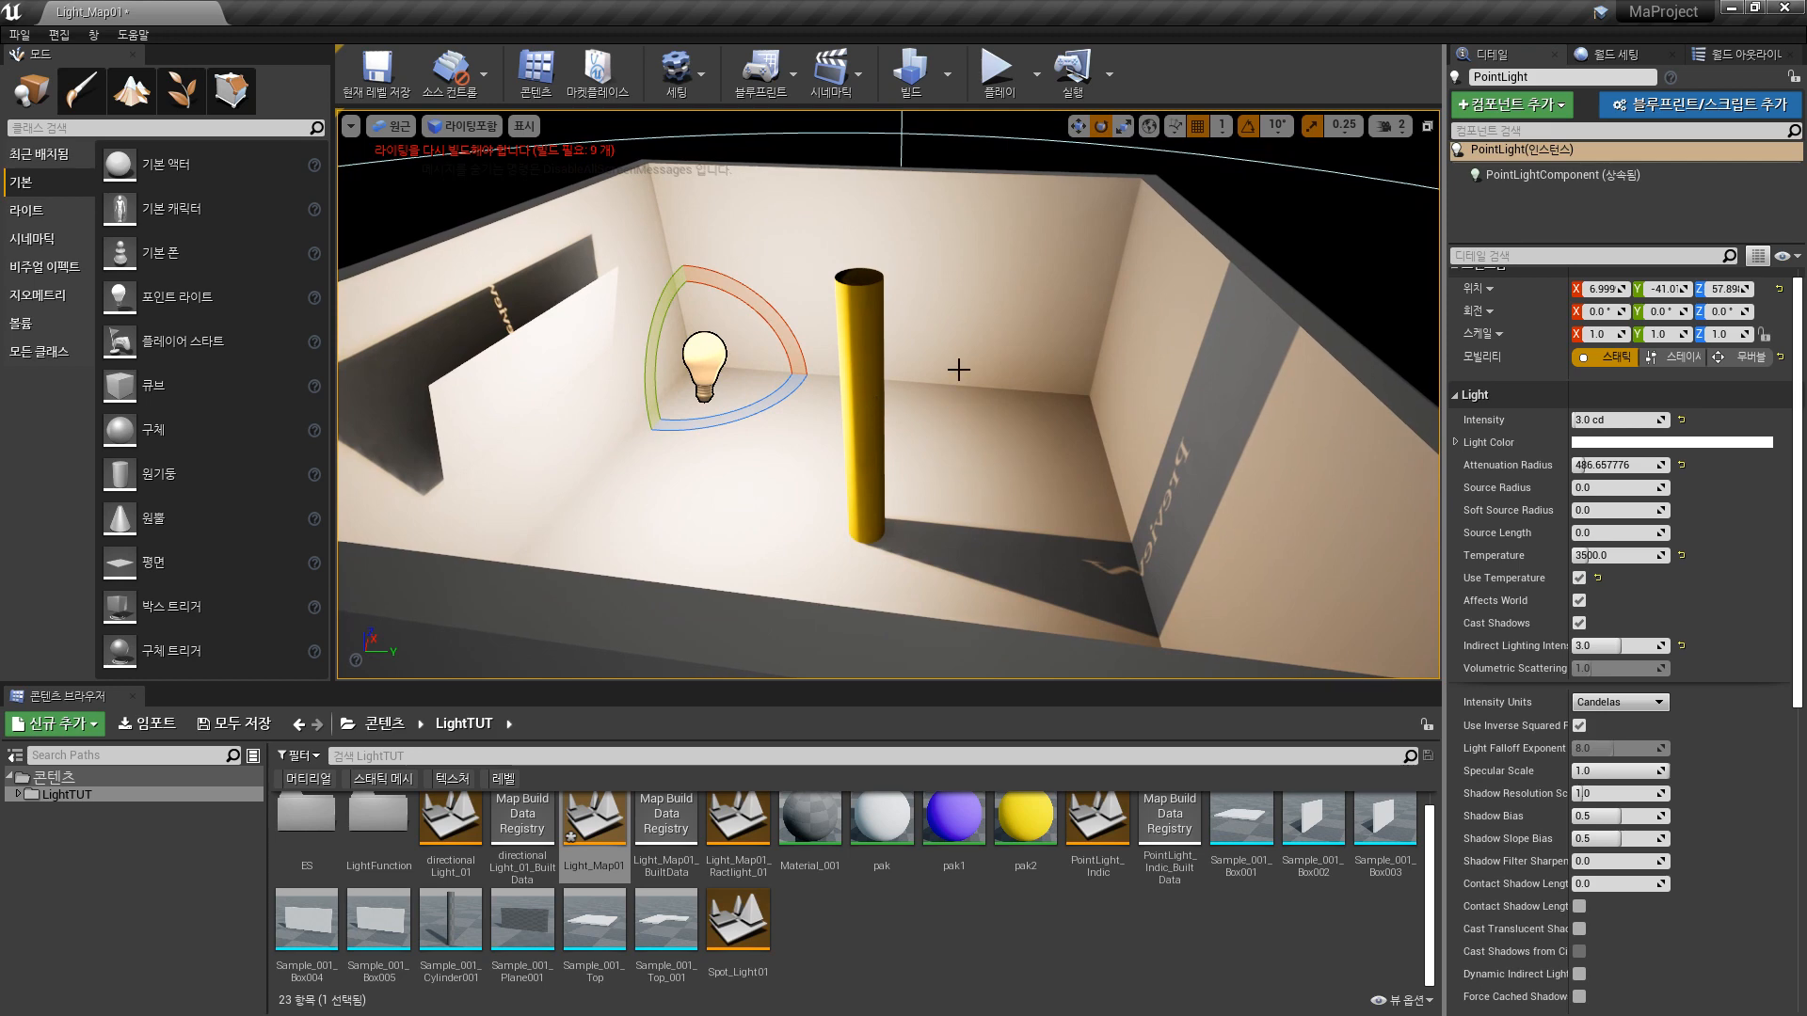
key(w)
right_drag(1319, 560, 1242, 540)
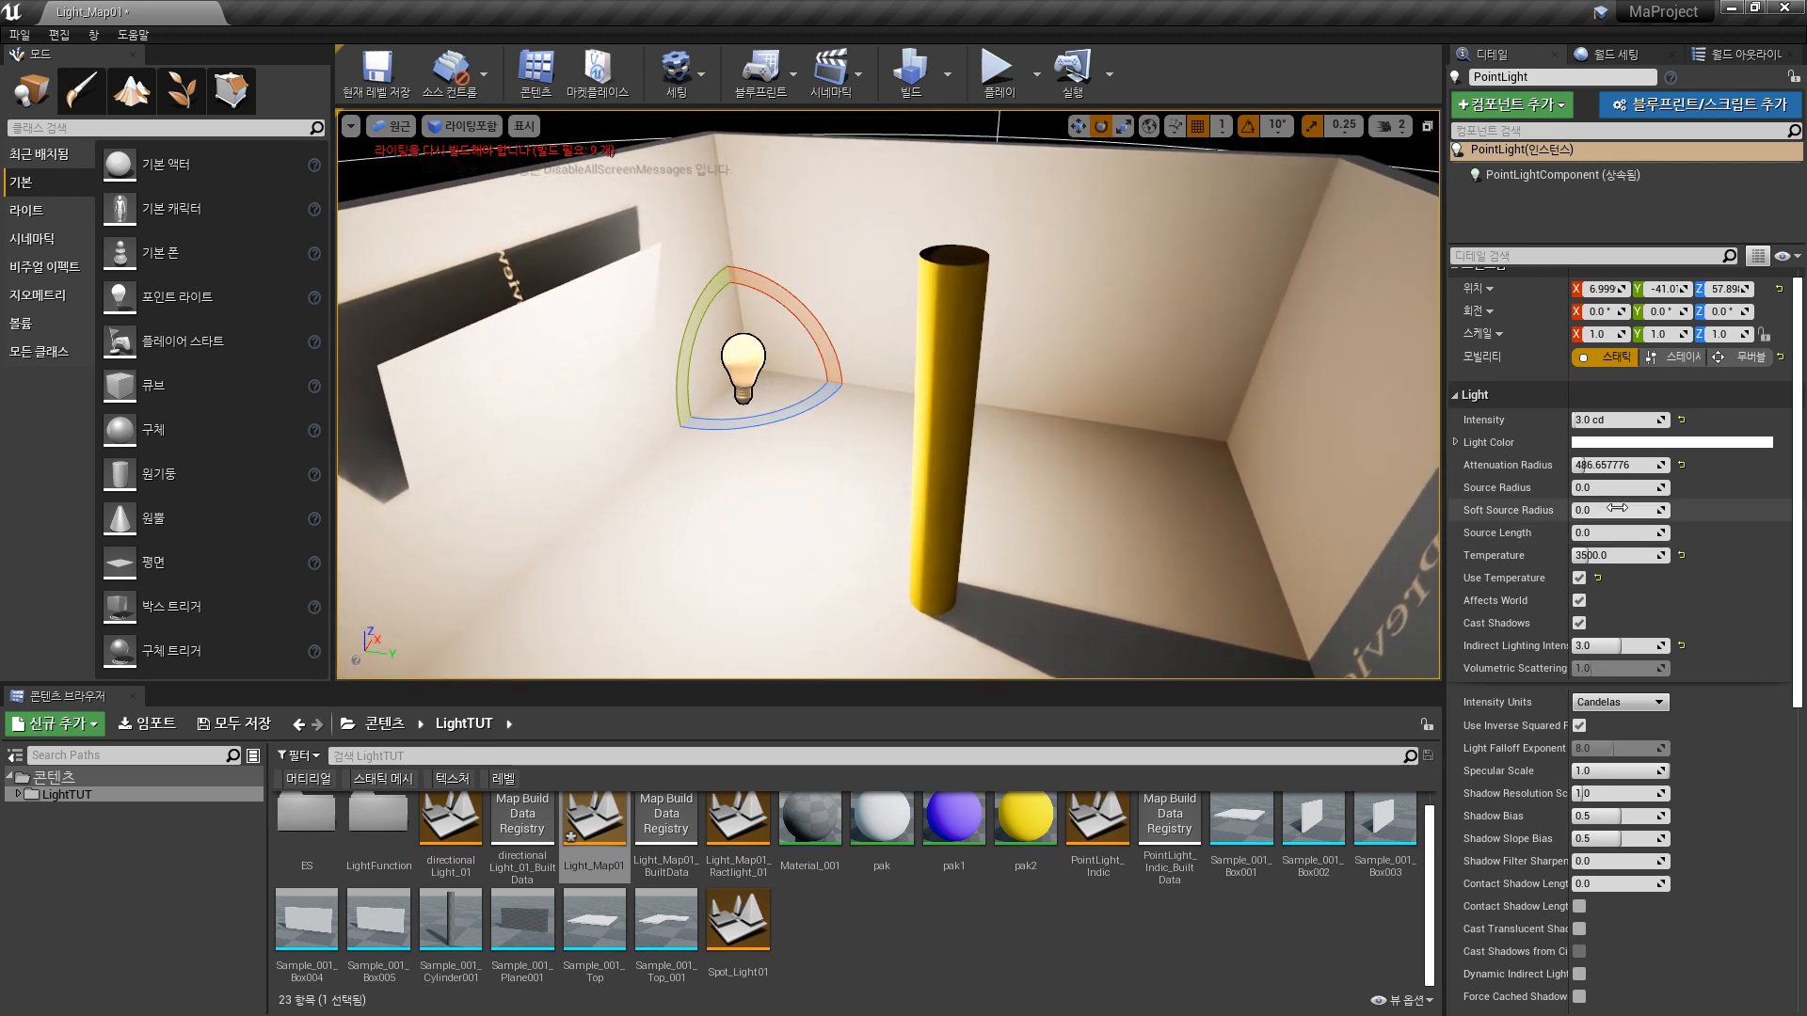
- Adjust the point light's attenuation radius to about 383 and build only the lighting
mouse_move(1600, 465)
mouse_down()
mouse_move(1618, 465)
mouse_move(1600, 464)
mouse_up()
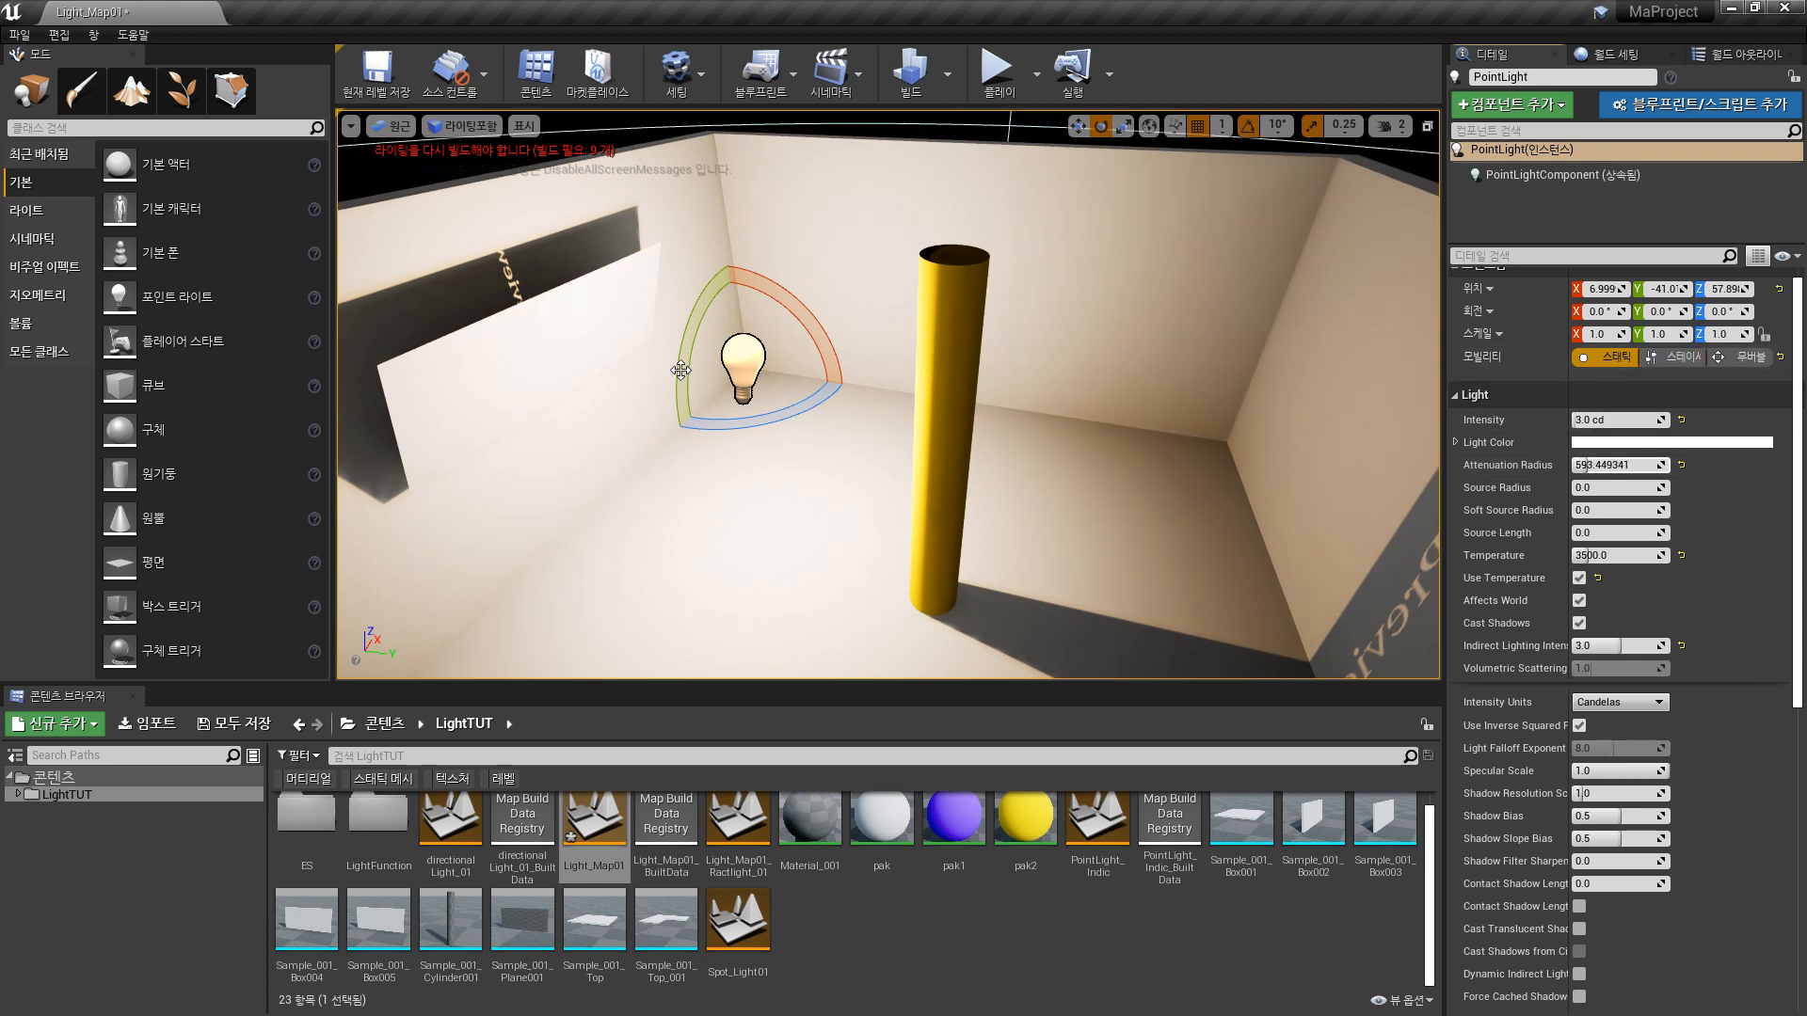
drag(1061, 503, 1035, 414)
right_drag(1035, 414, 1056, 344)
mouse_move(1084, 467)
right_down()
mouse_move(1069, 486)
mouse_move(1084, 466)
right_up()
drag(1600, 464, 1567, 465)
click(946, 74)
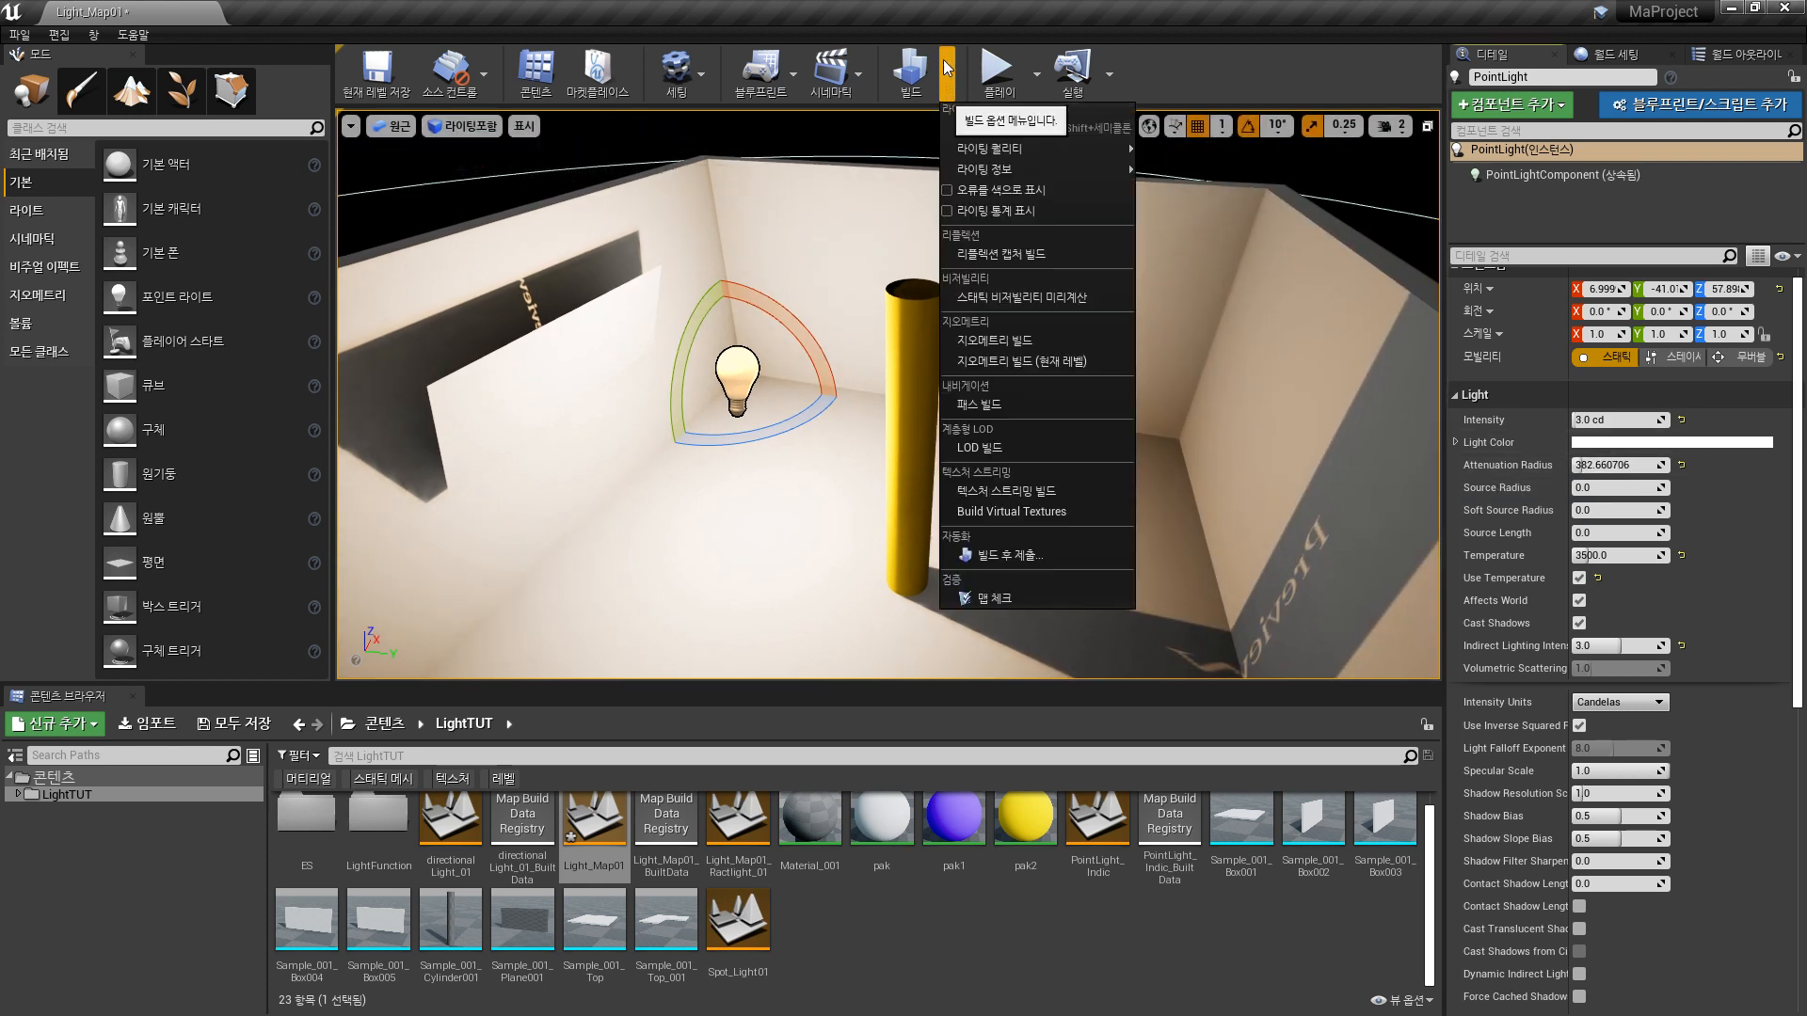
click(978, 128)
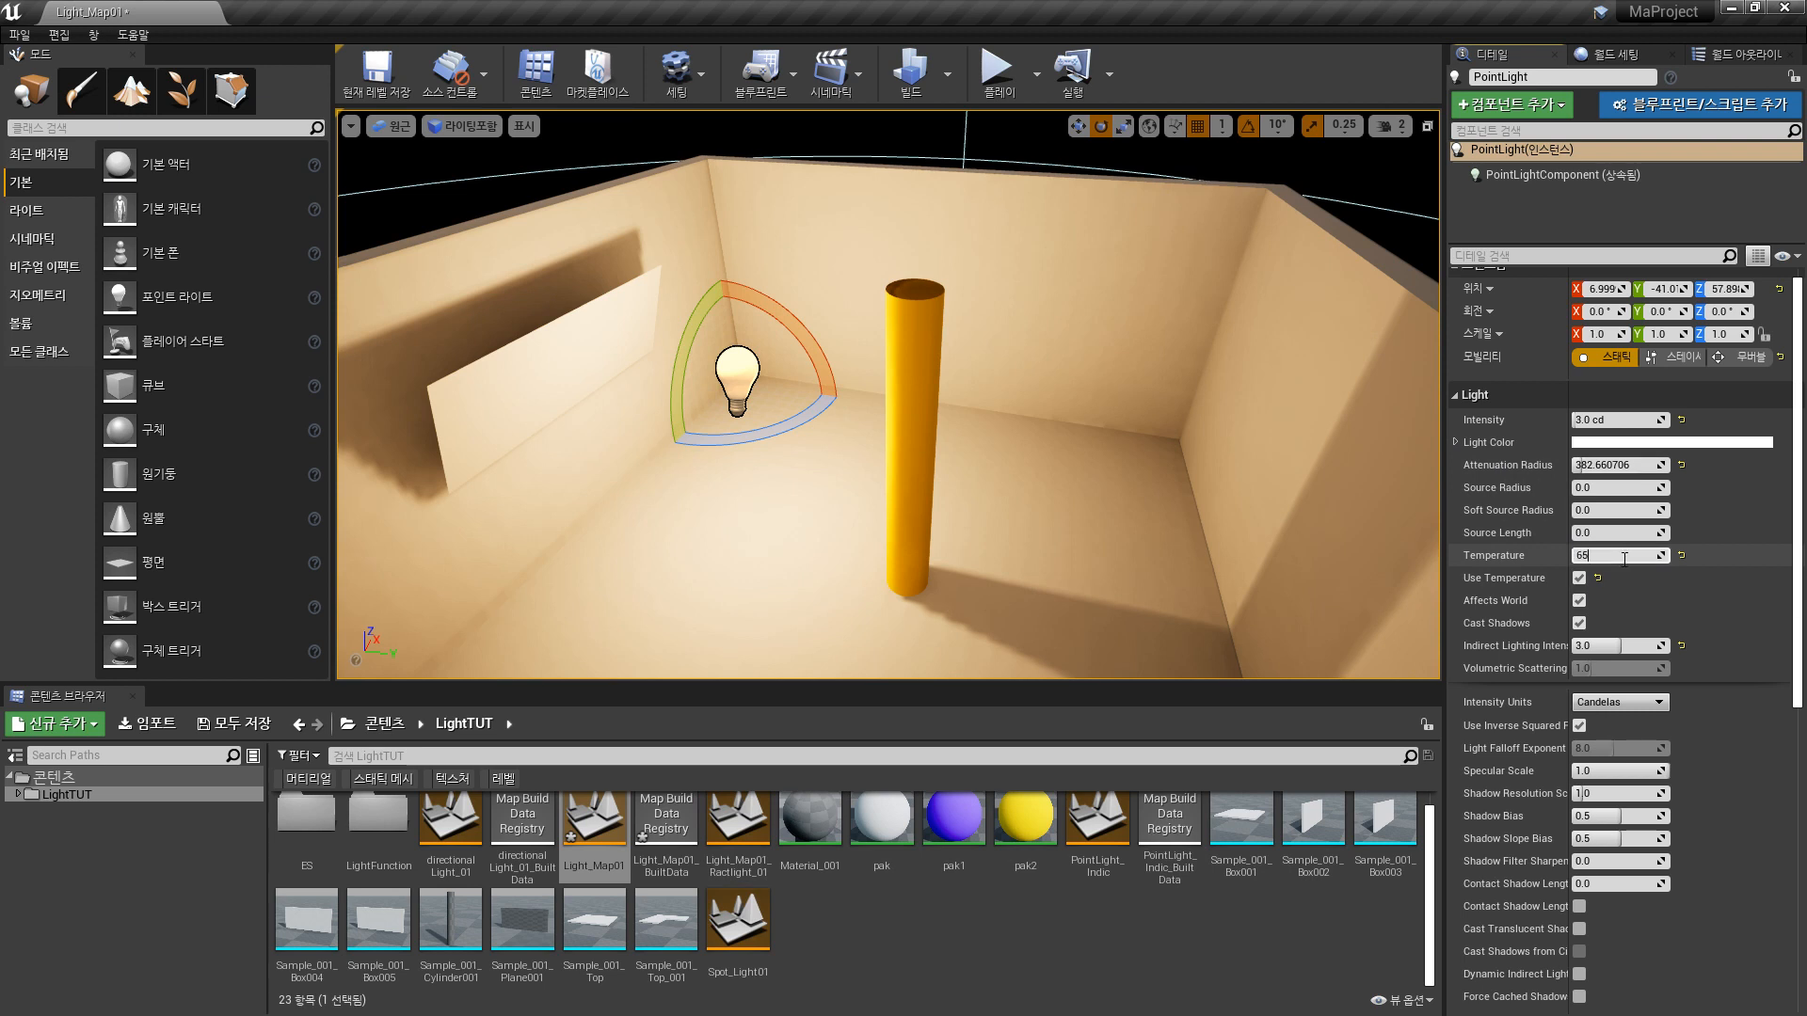
- Set the point light's temperature to 6500 and rebuild only the lighting
click(1624, 558)
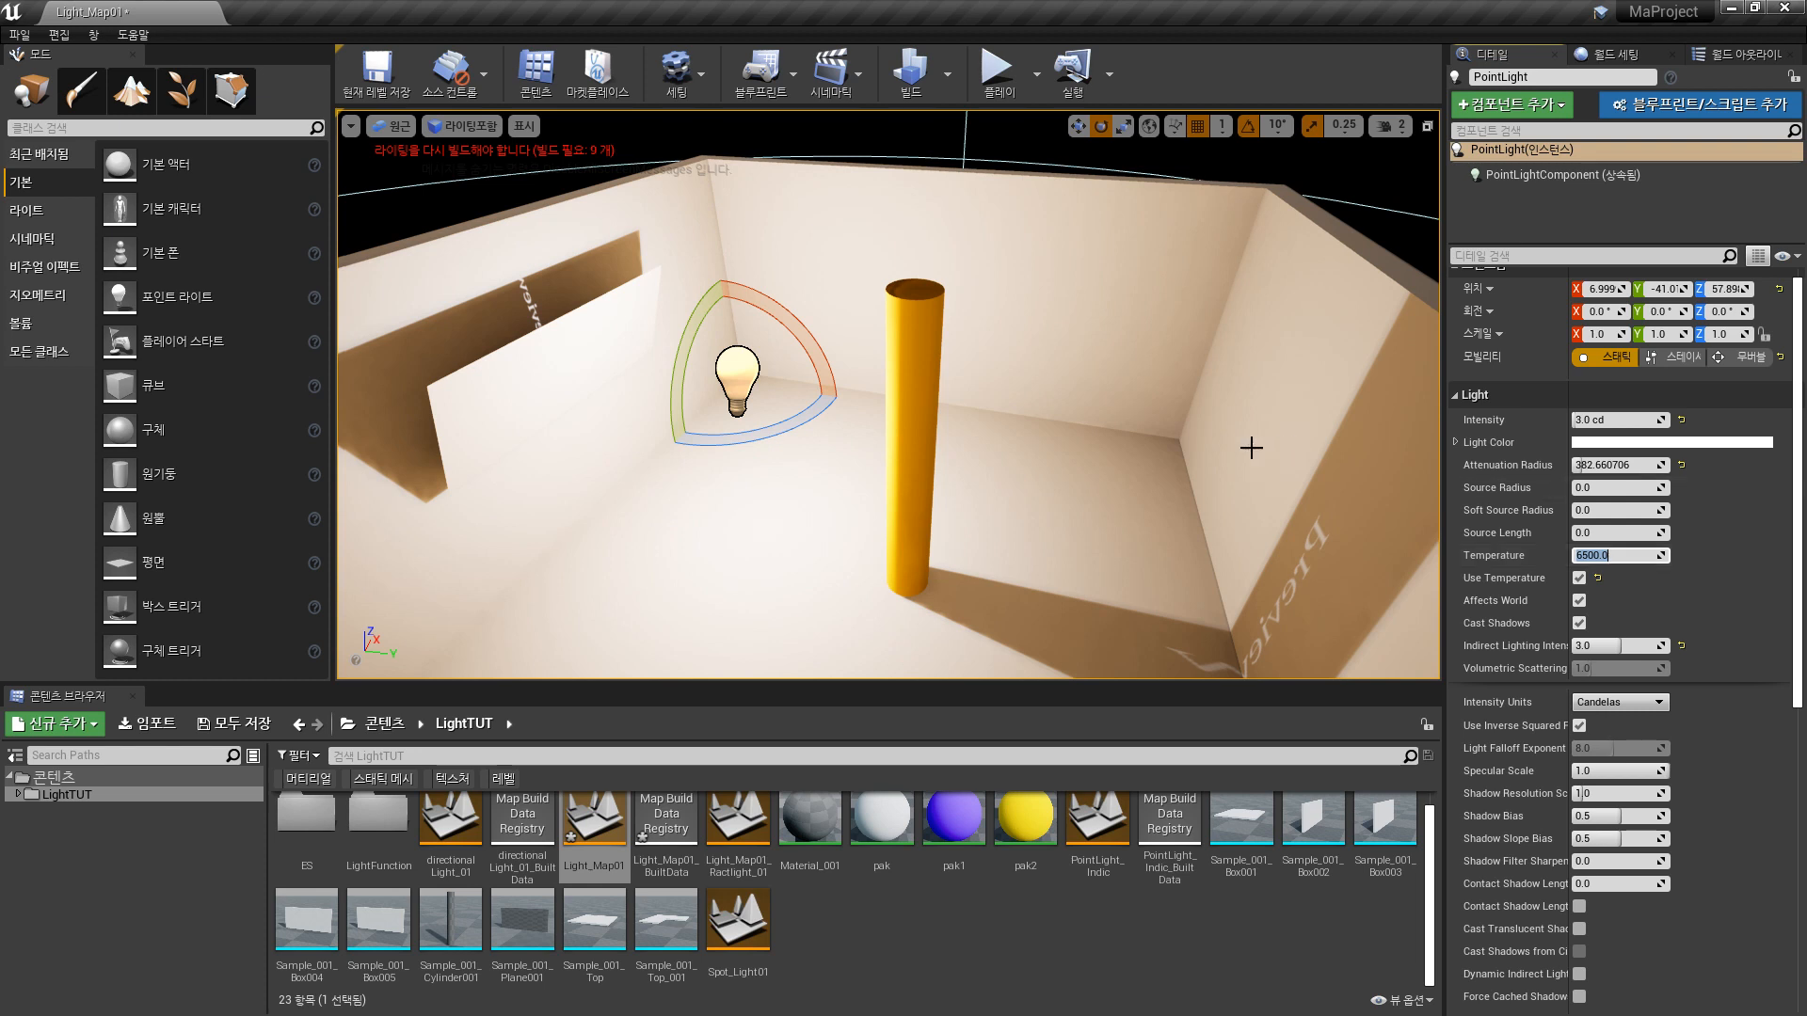
click(947, 75)
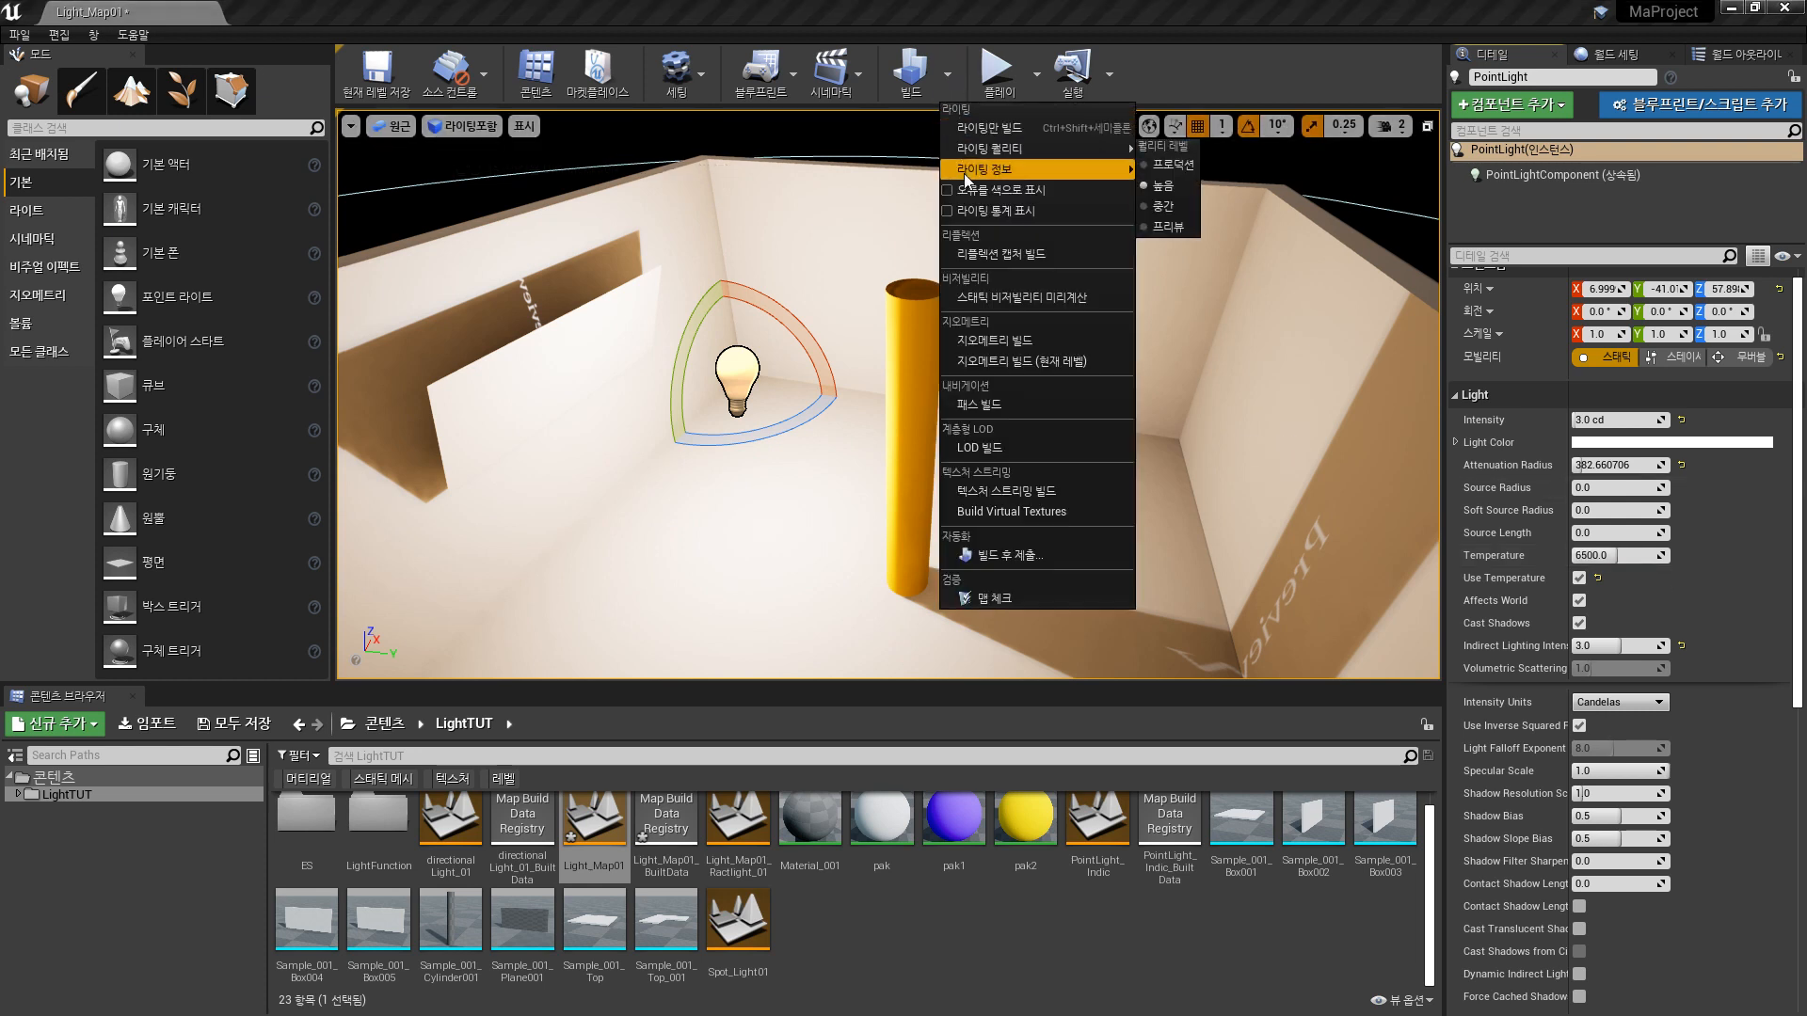
click(995, 130)
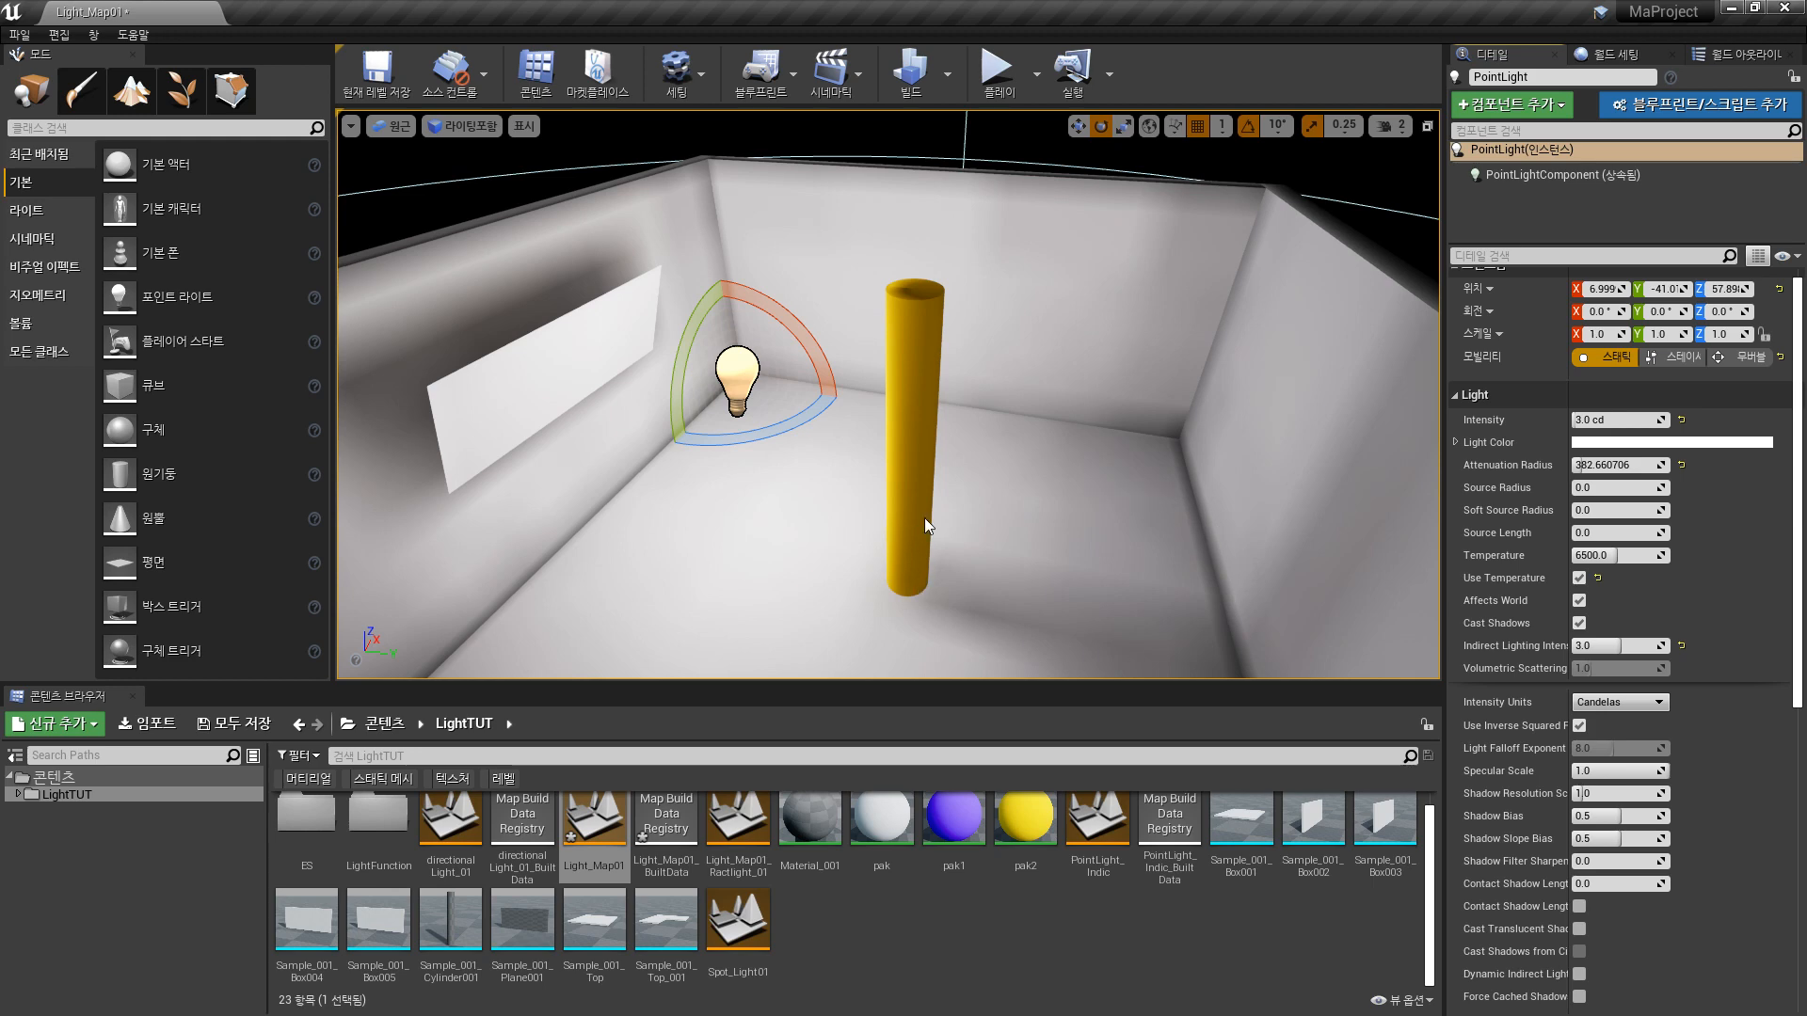
- Examine the baked light and shadows on the walls, floor and yellow pillar from several angles
right_drag(1007, 516, 960, 539)
key(w)
right_drag(1064, 452, 640, 537)
right_drag(888, 396, 1091, 376)
key(s)
key(a)
right_drag(1016, 480, 959, 423)
key(a)
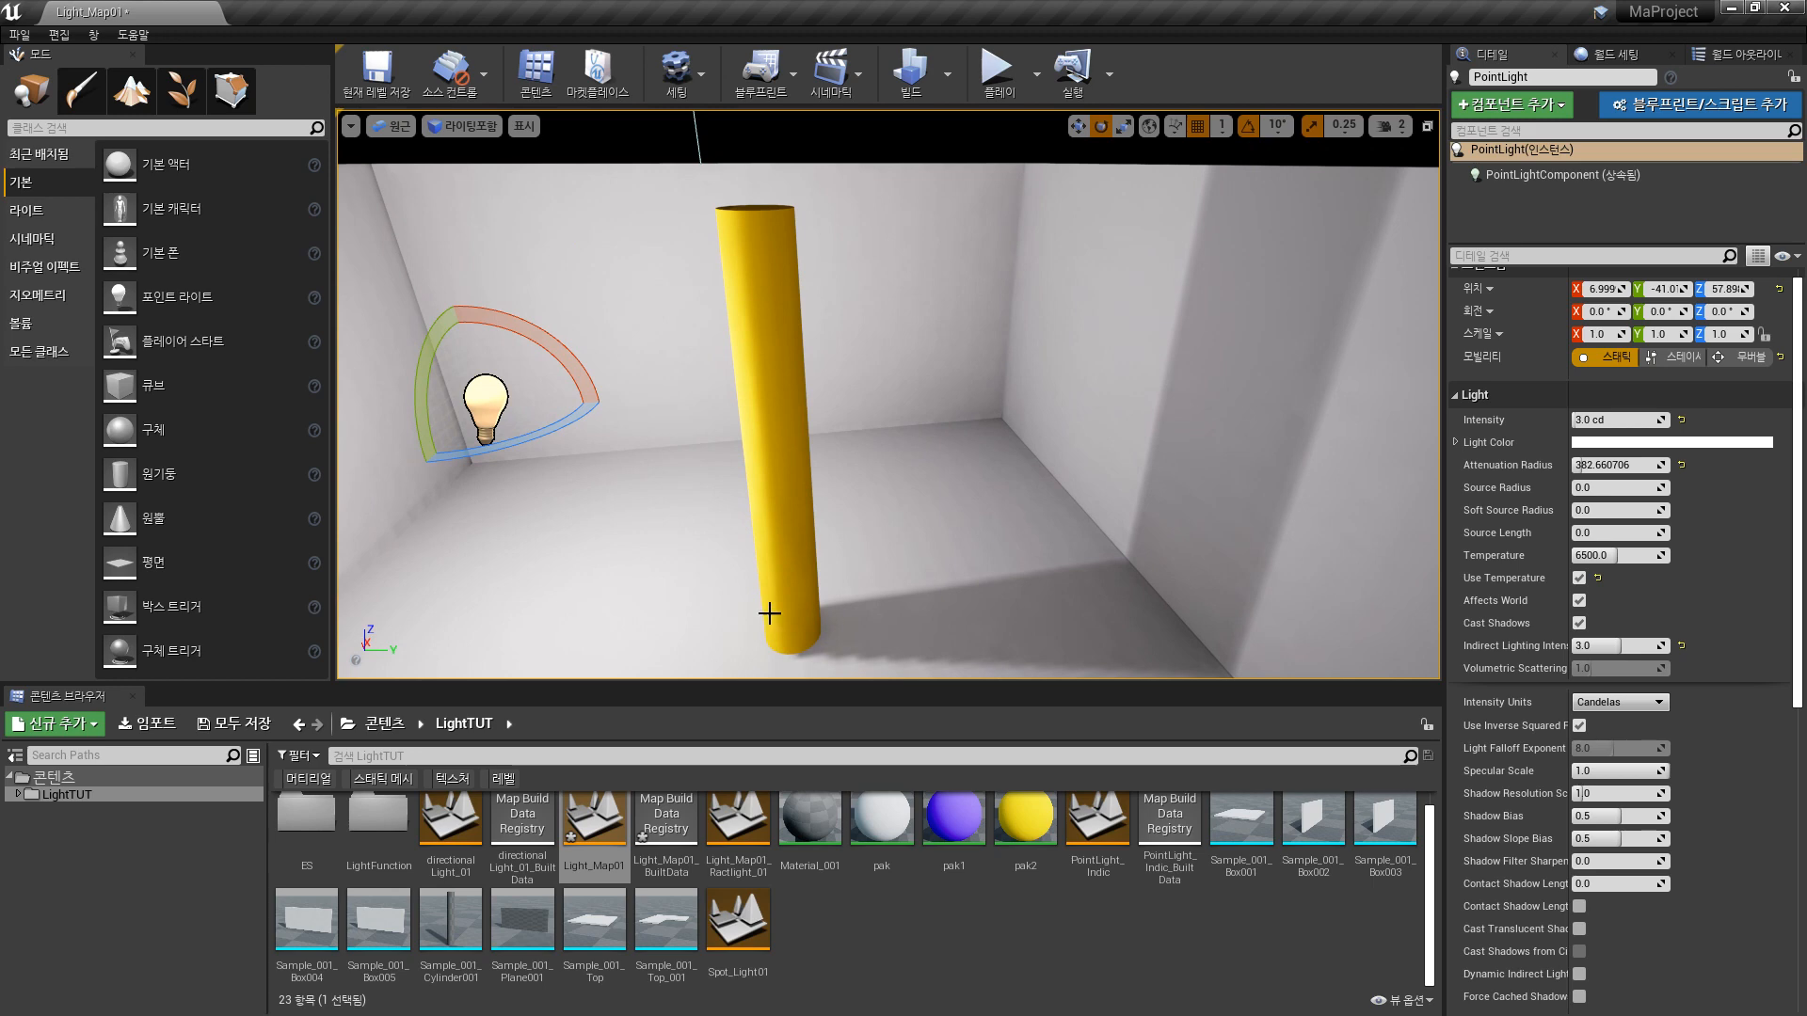
- Inspect the shadows of the yellow pillar and the wall panel from close and distant viewpoints
right_drag(880, 593, 795, 651)
key(d)
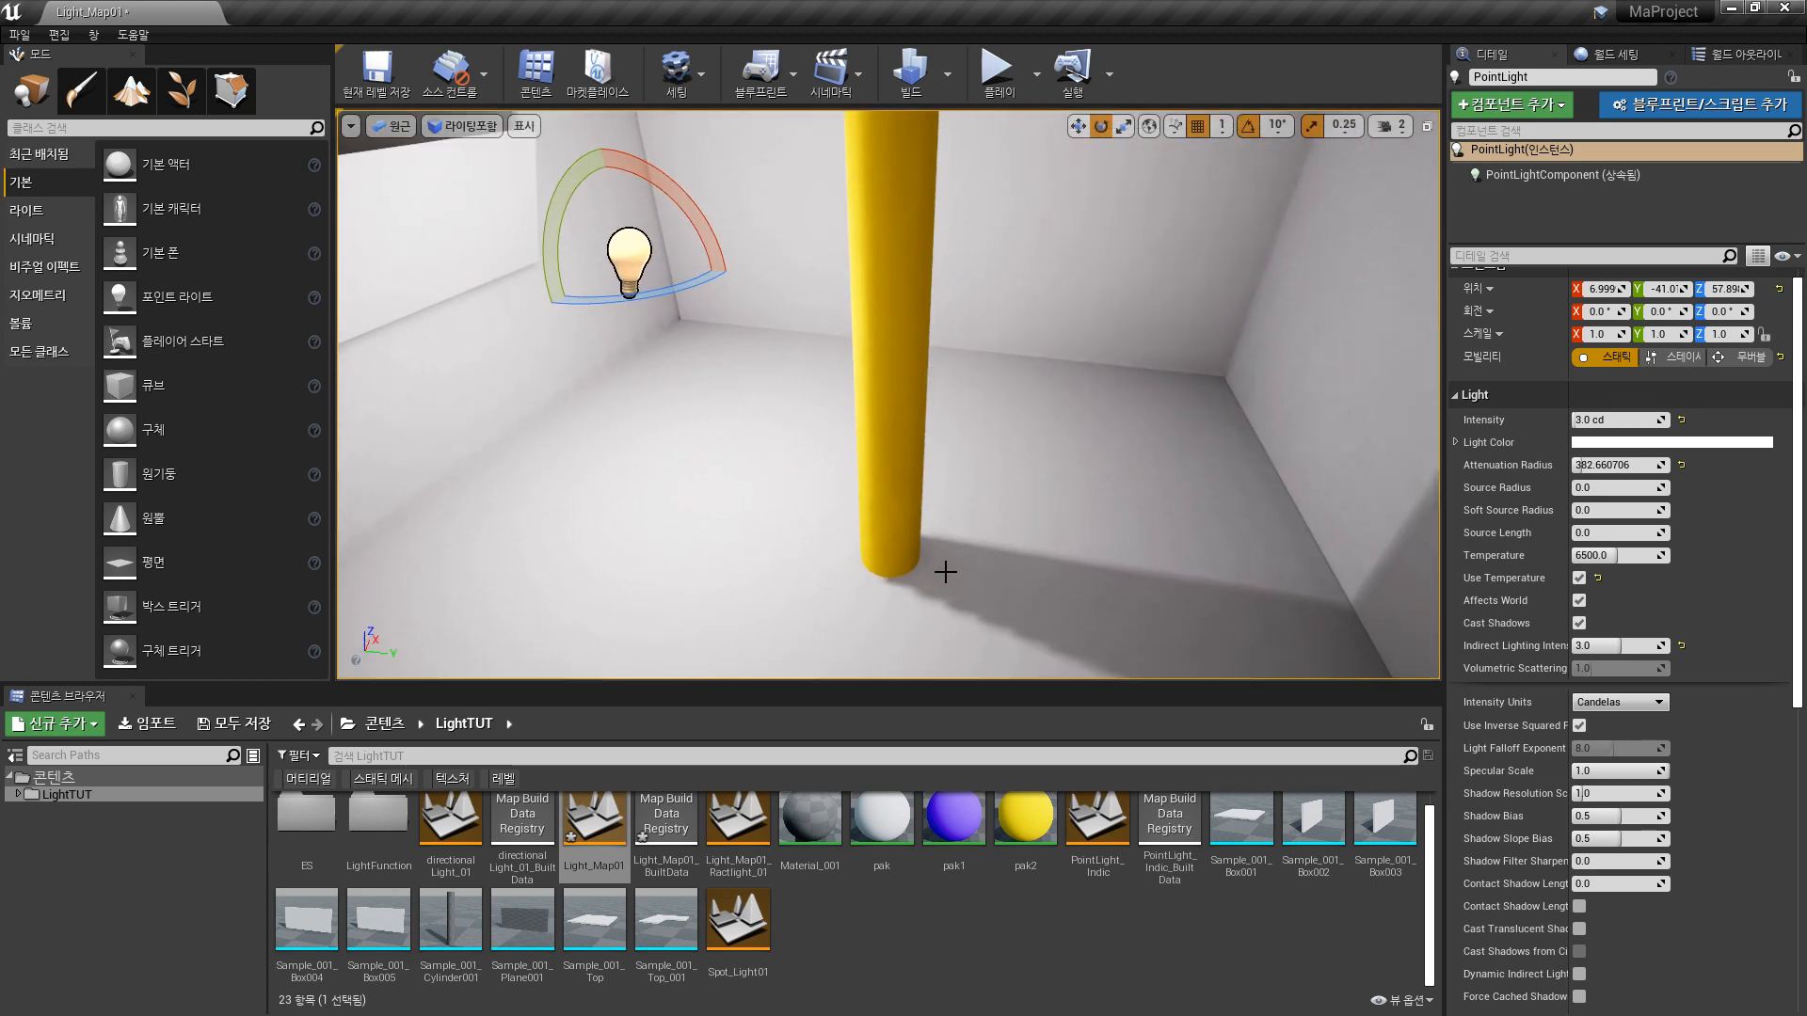
mouse_move(915, 563)
right_down()
mouse_move(1017, 603)
mouse_move(913, 537)
mouse_move(875, 537)
mouse_move(945, 581)
right_up()
key(s)
key(d)
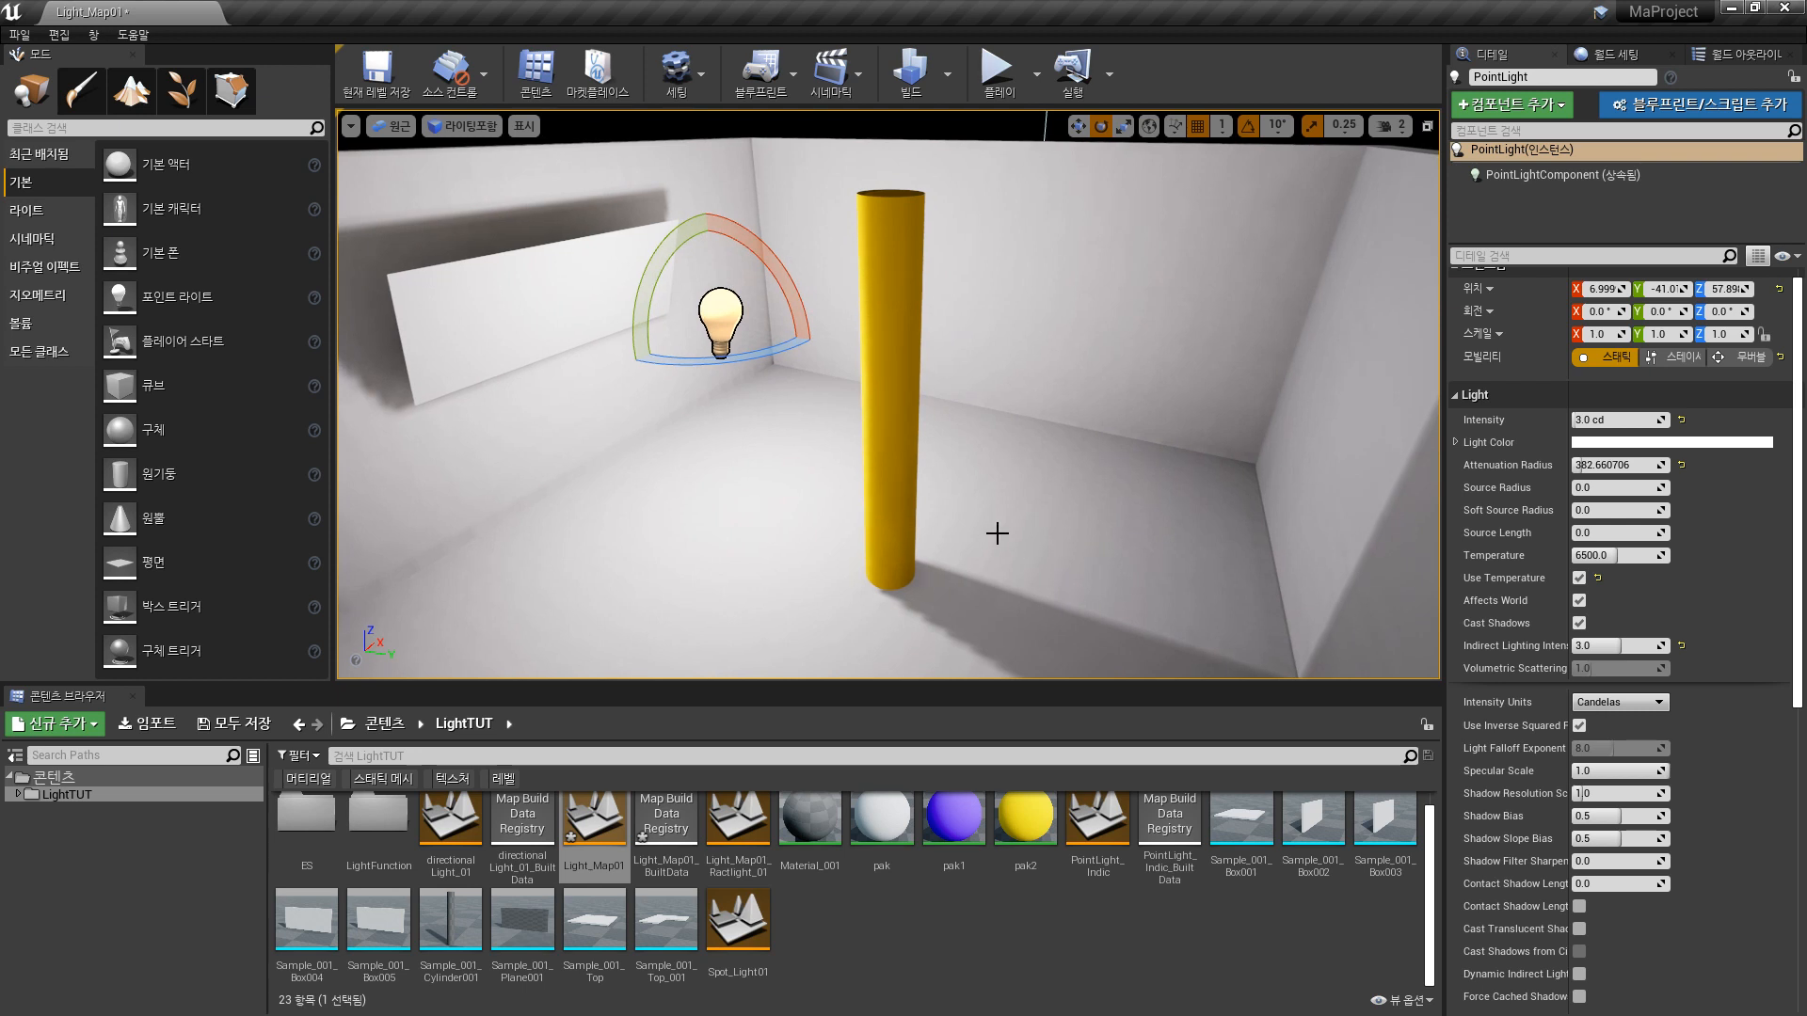
scroll(978, 521, up, 4)
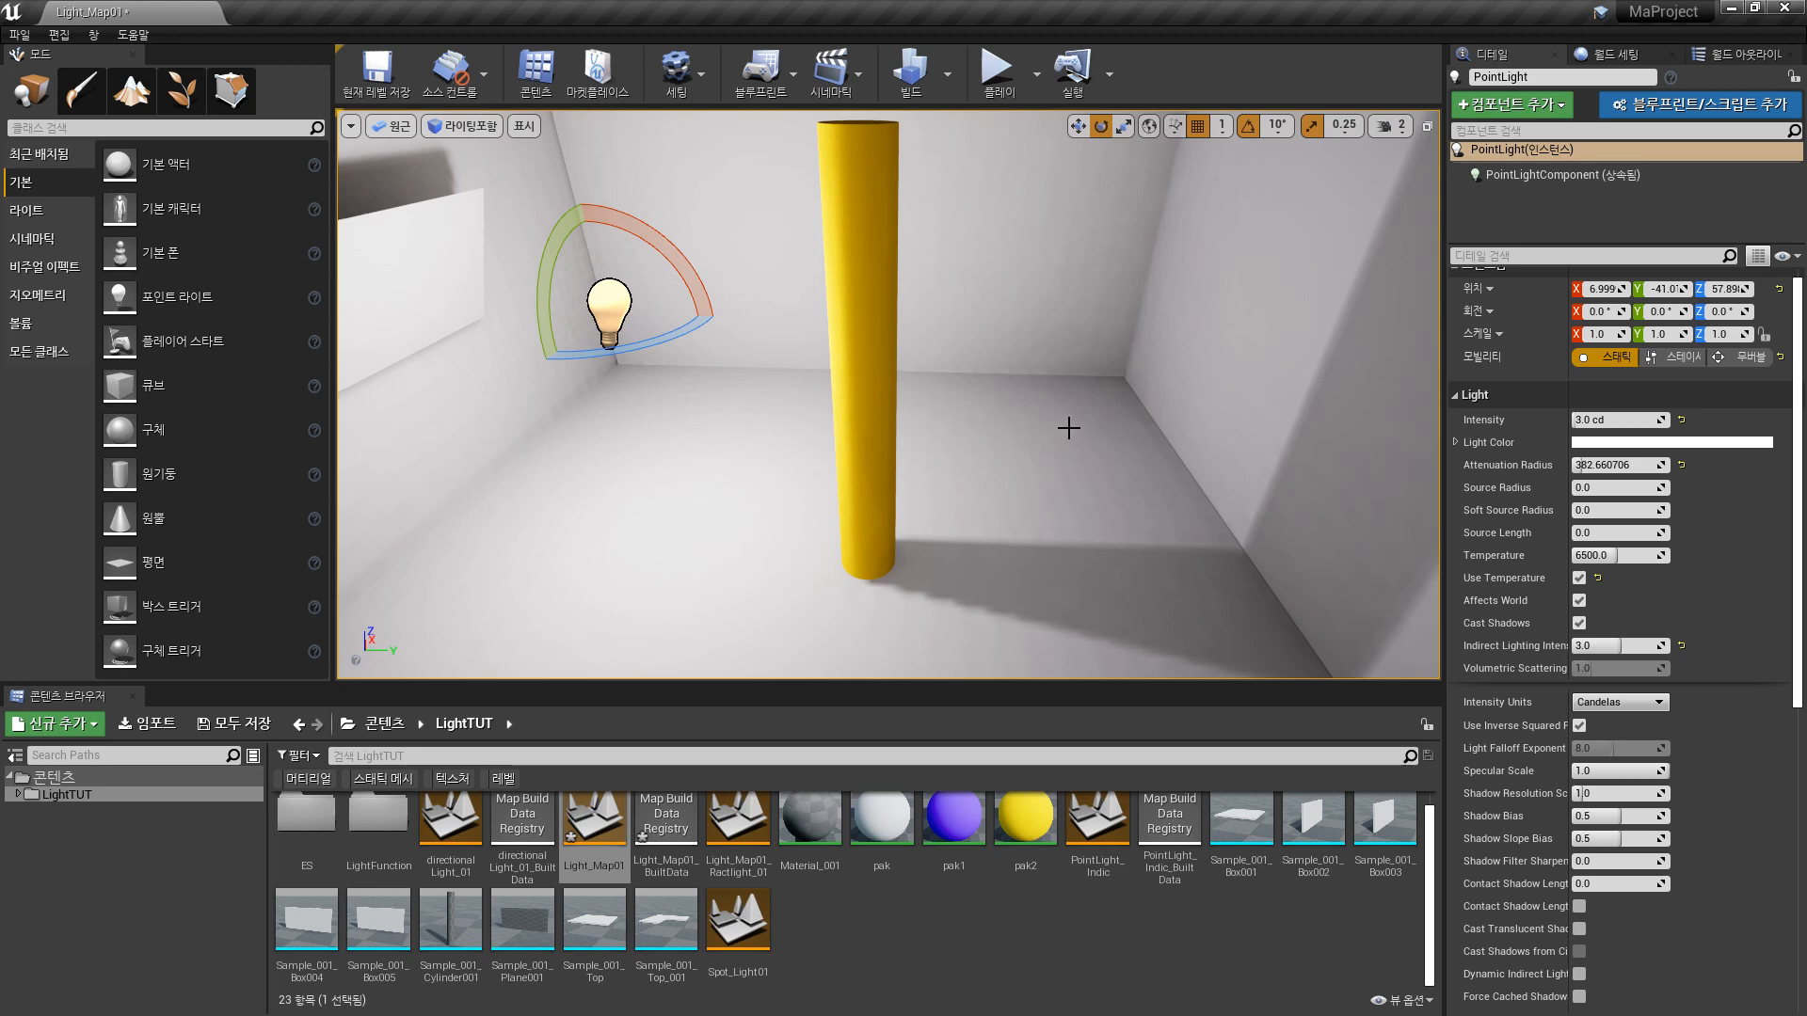
mouse_move(1013, 425)
right_down()
mouse_move(796, 426)
mouse_move(885, 442)
mouse_move(772, 425)
mouse_move(1033, 432)
right_up()
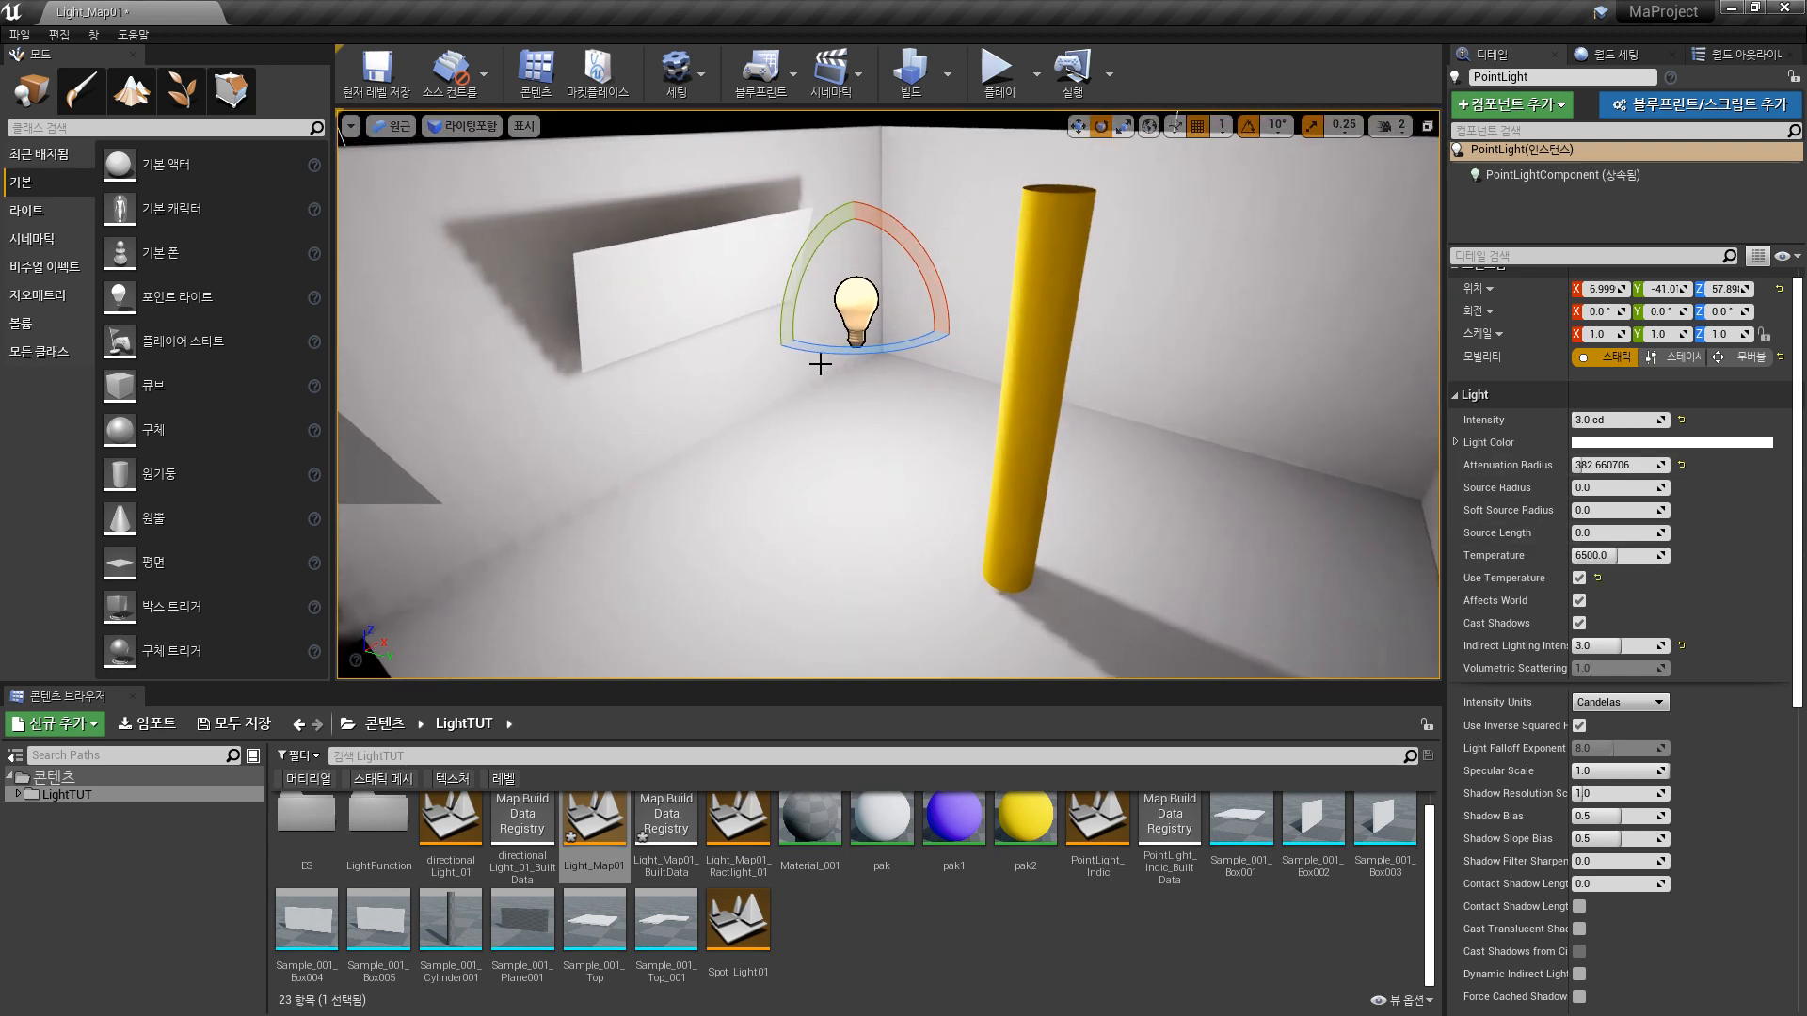
right_drag(821, 363, 979, 364)
right_drag(865, 385, 819, 355)
key(w)
alt+drag(876, 354, 734, 362)
right_drag(1056, 466, 1099, 444)
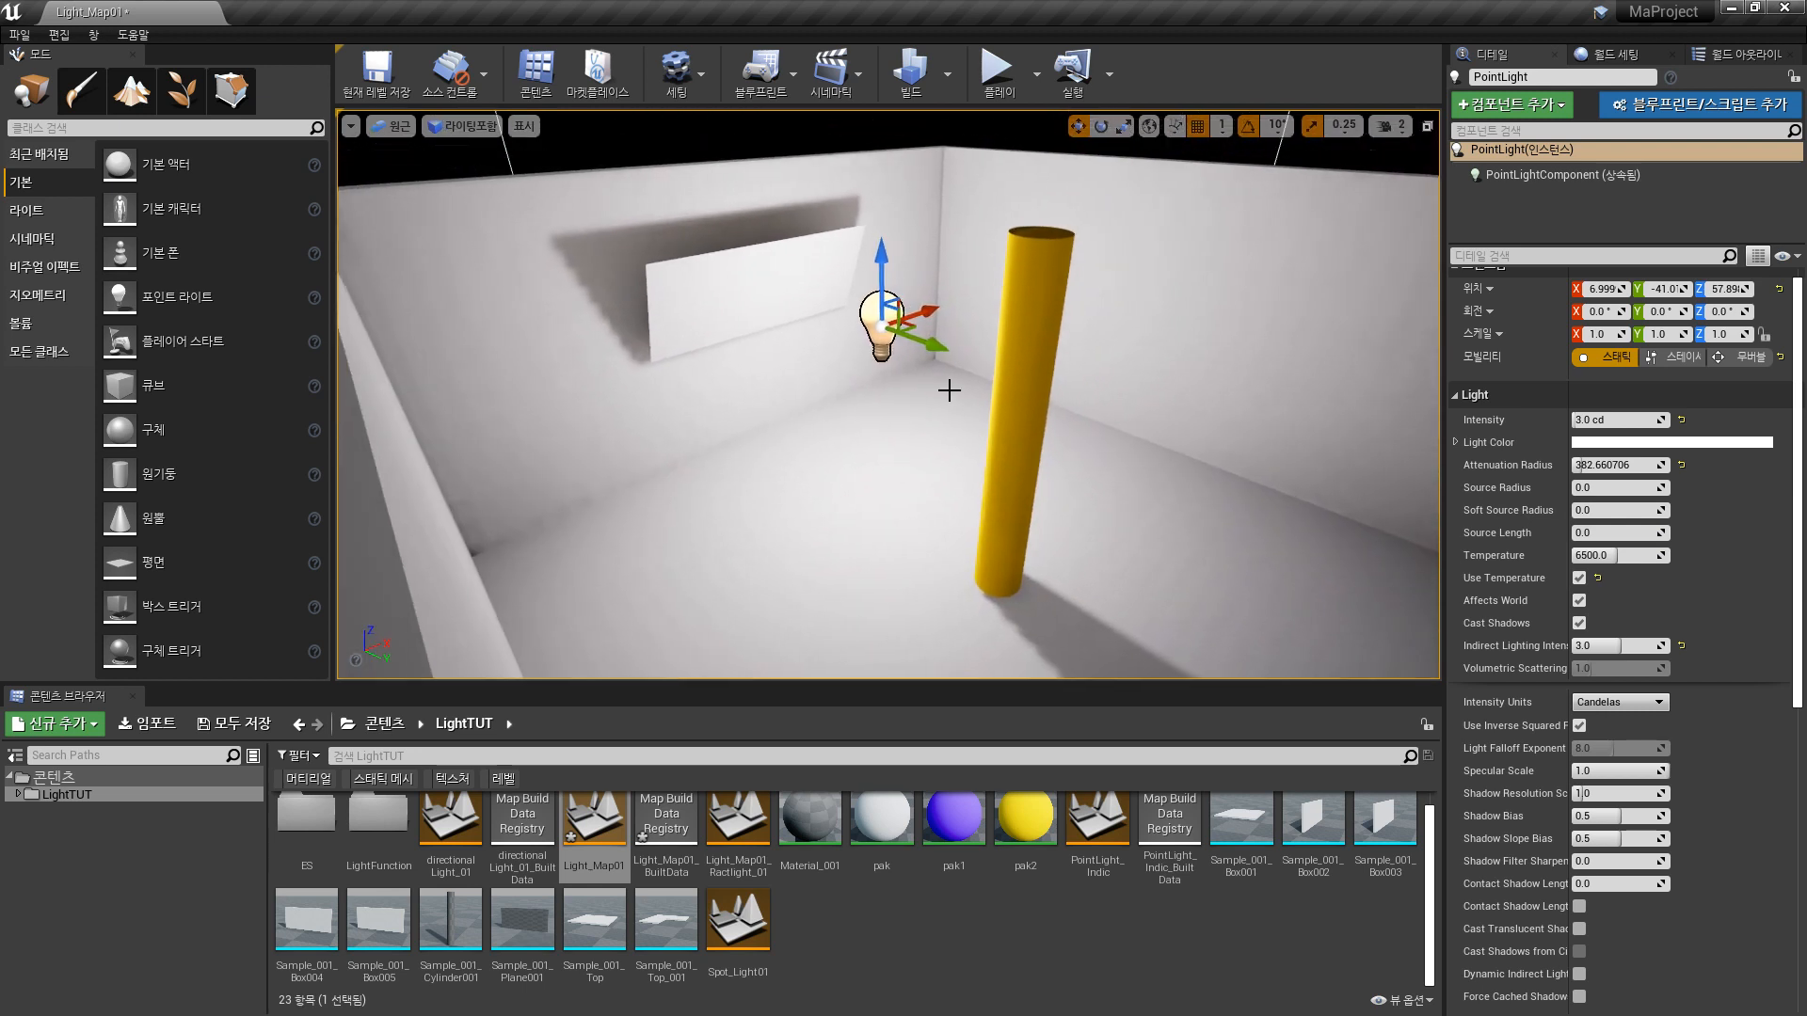
right_drag(1155, 503, 1193, 499)
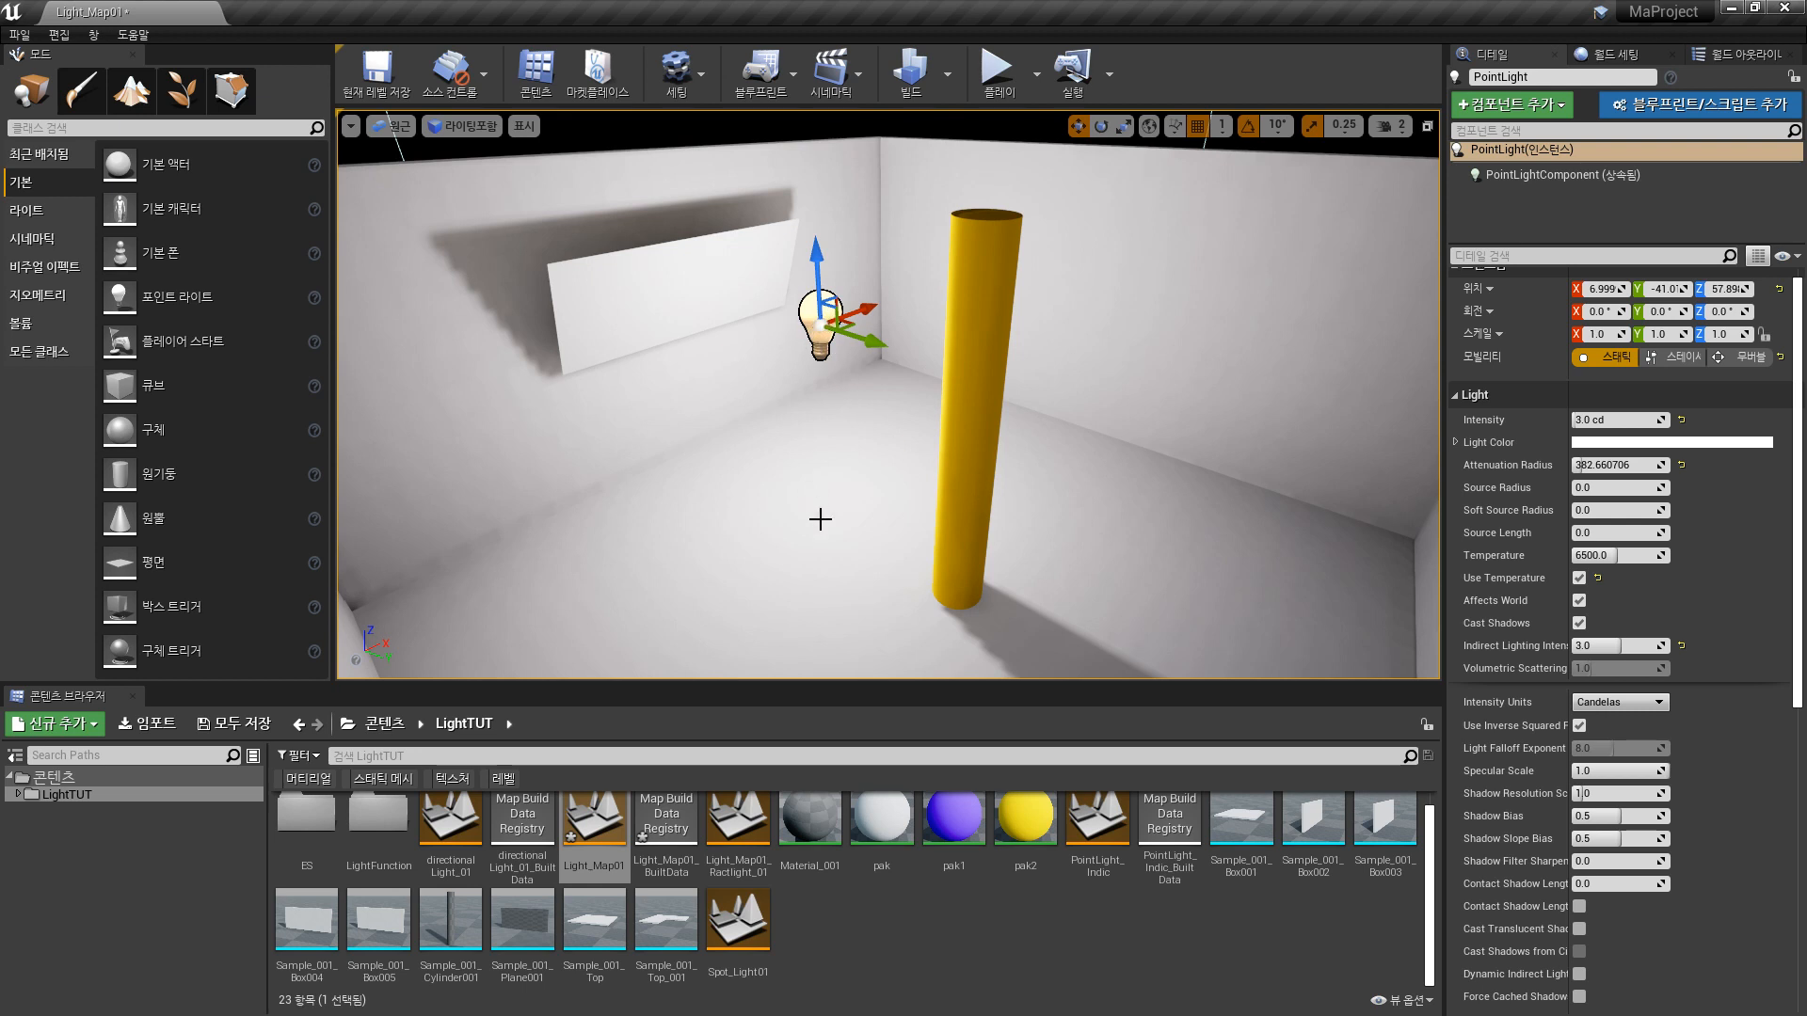
- Edit the pillar material pak2 and the room material pak, and check the updated surfaces in the room
click(1025, 819)
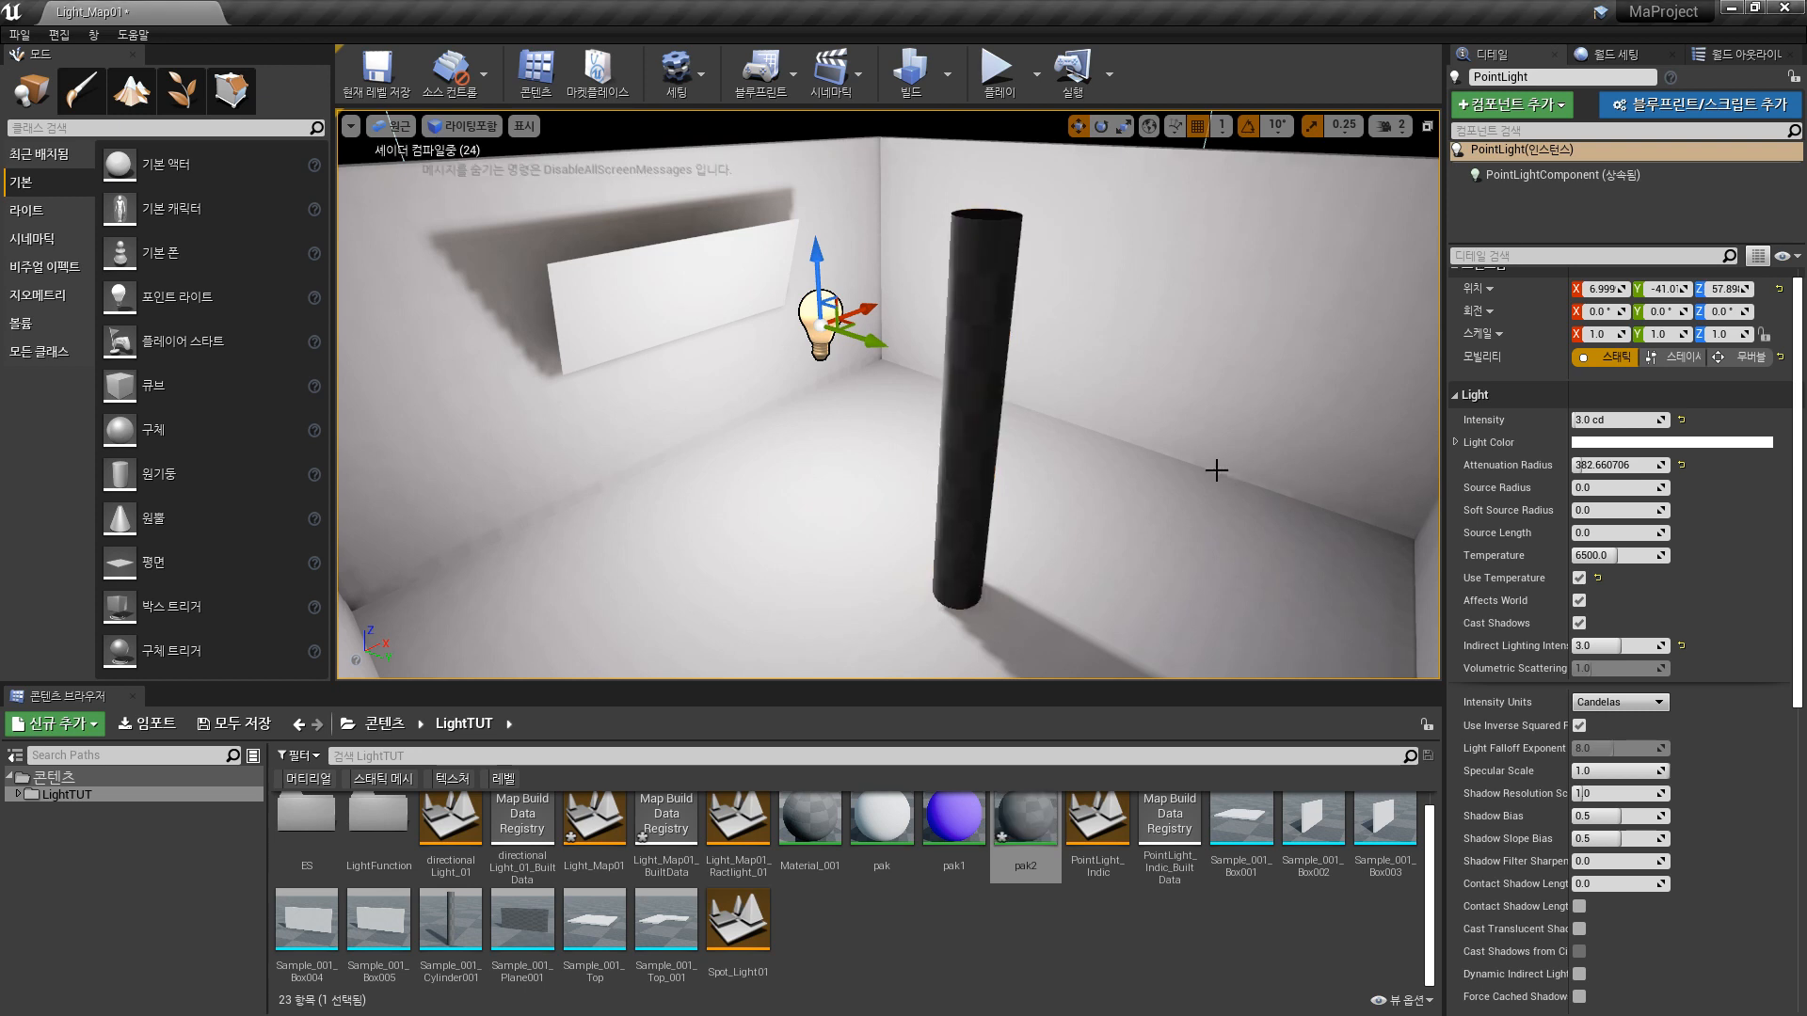
double_click(914, 822)
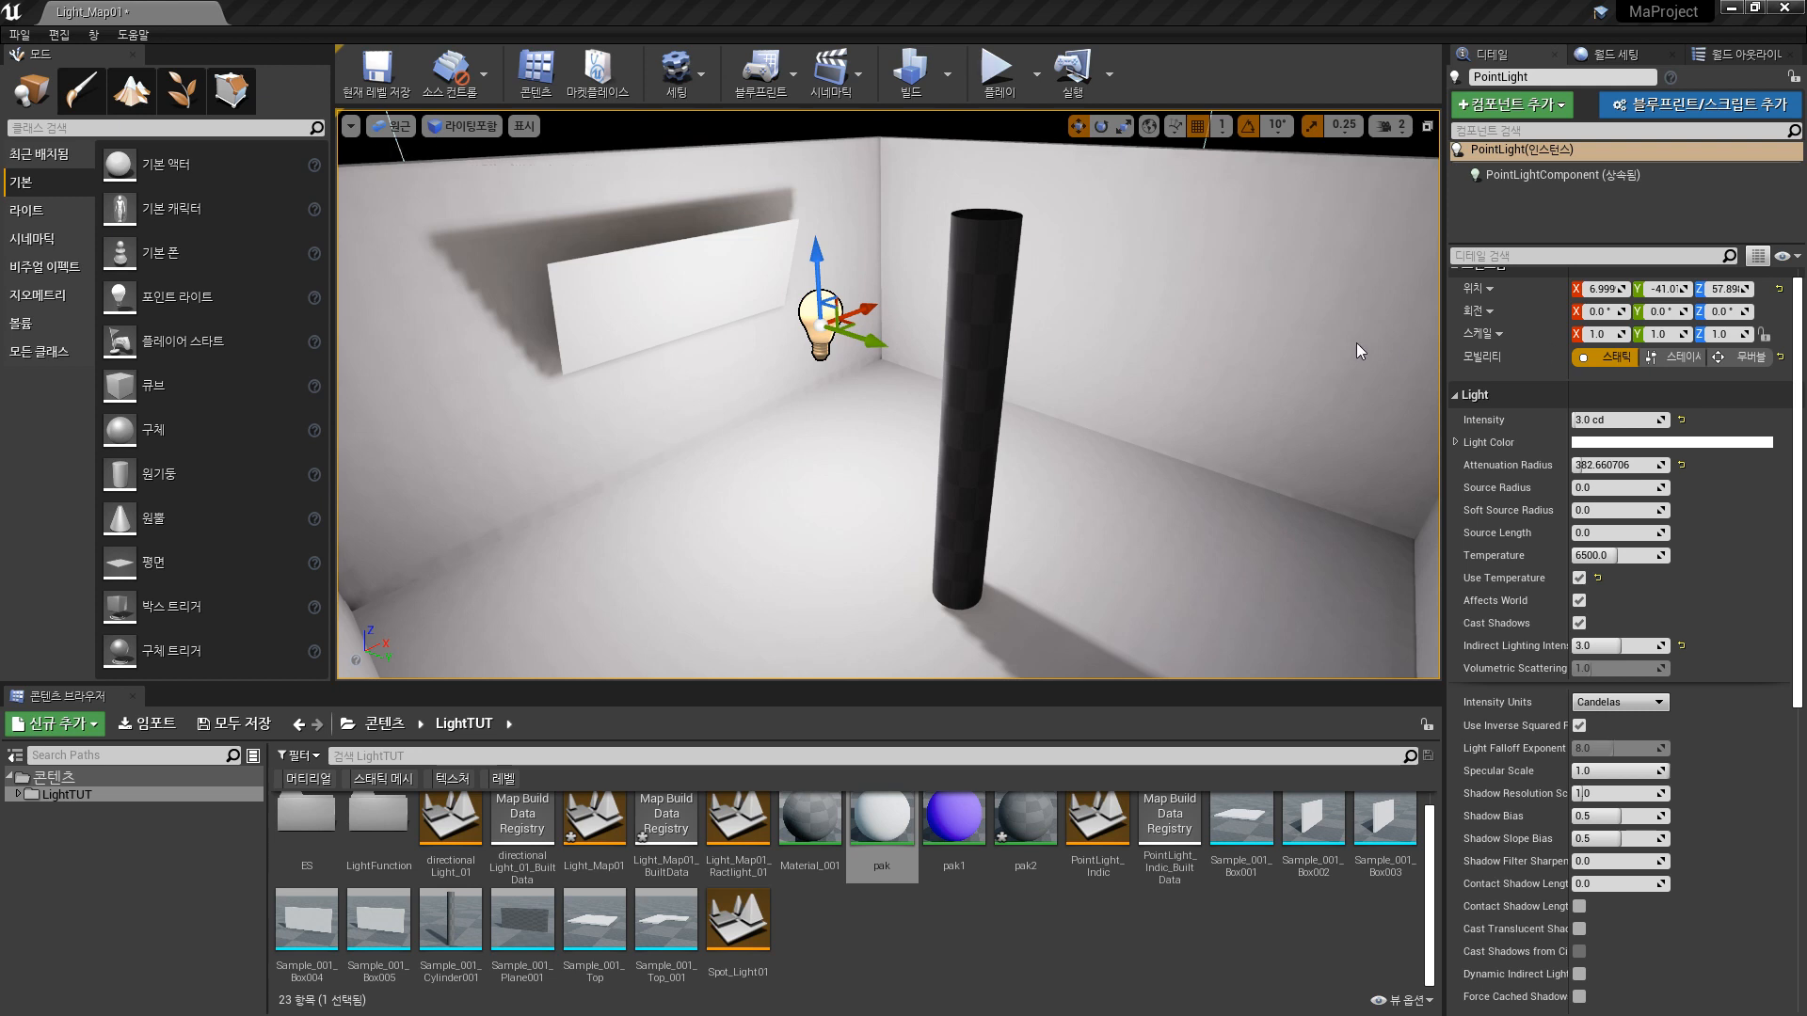
key(ctrl+z)
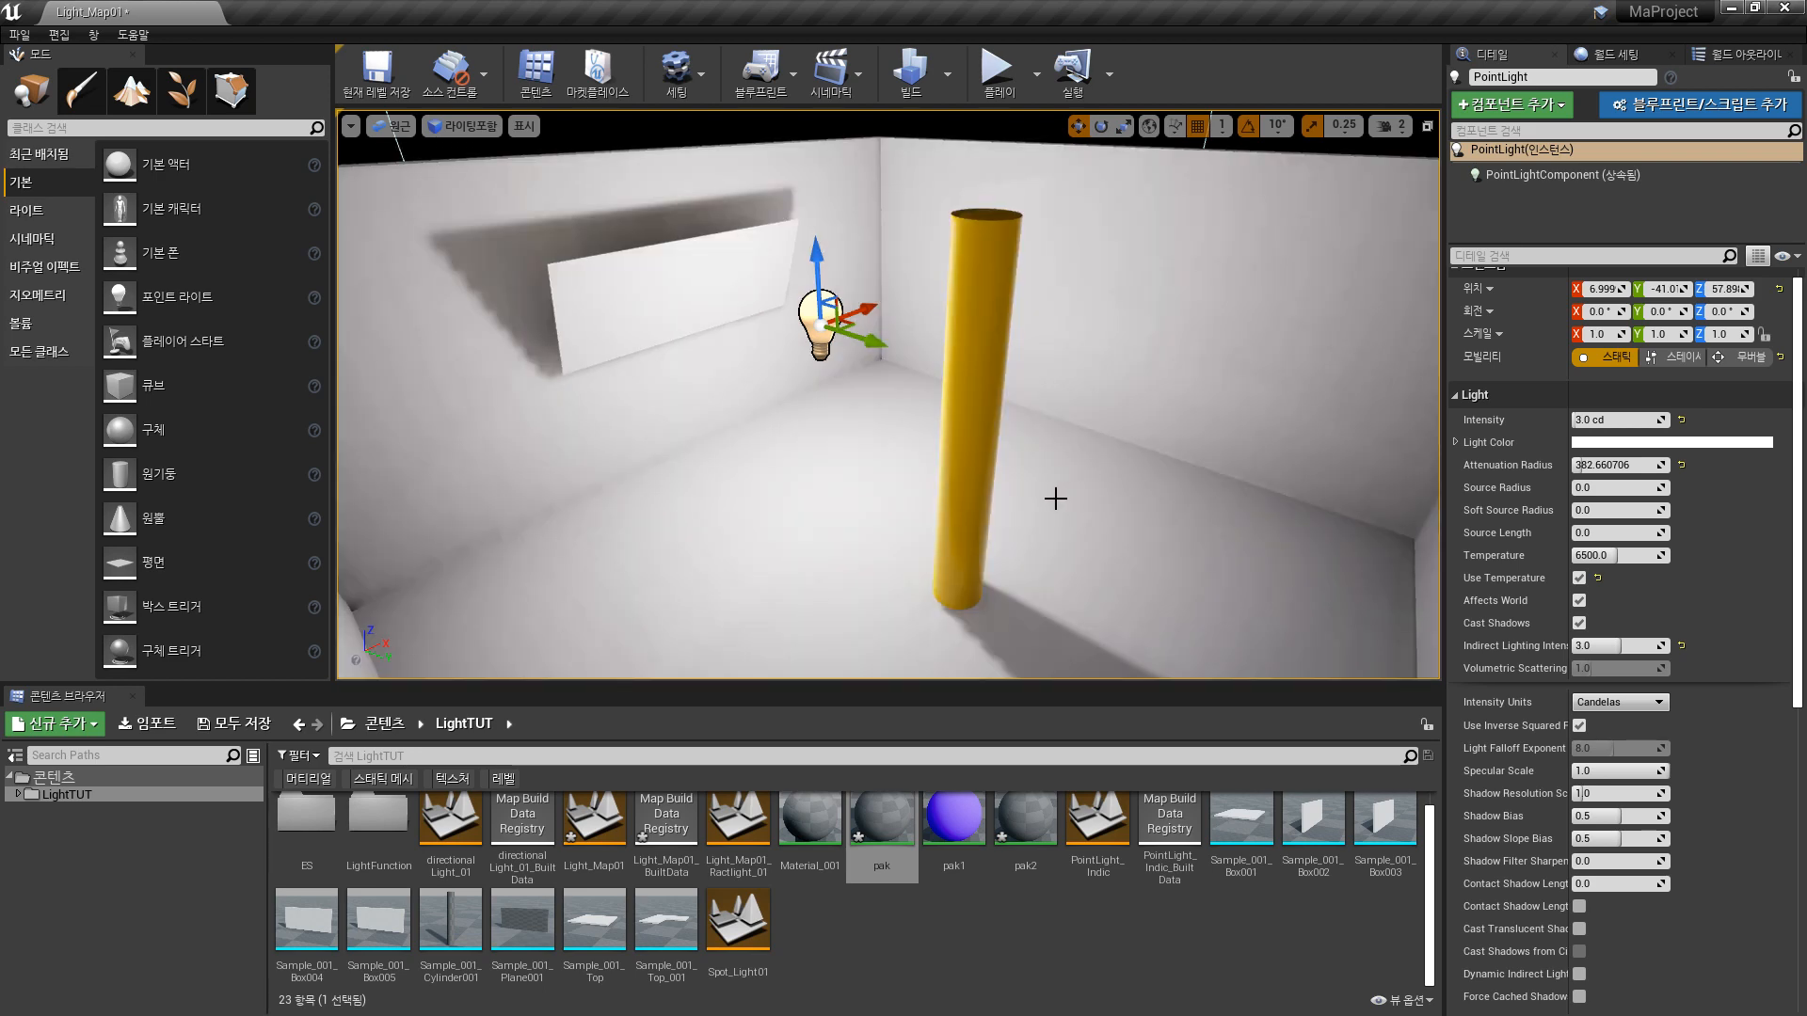
right_drag(1081, 451, 1020, 451)
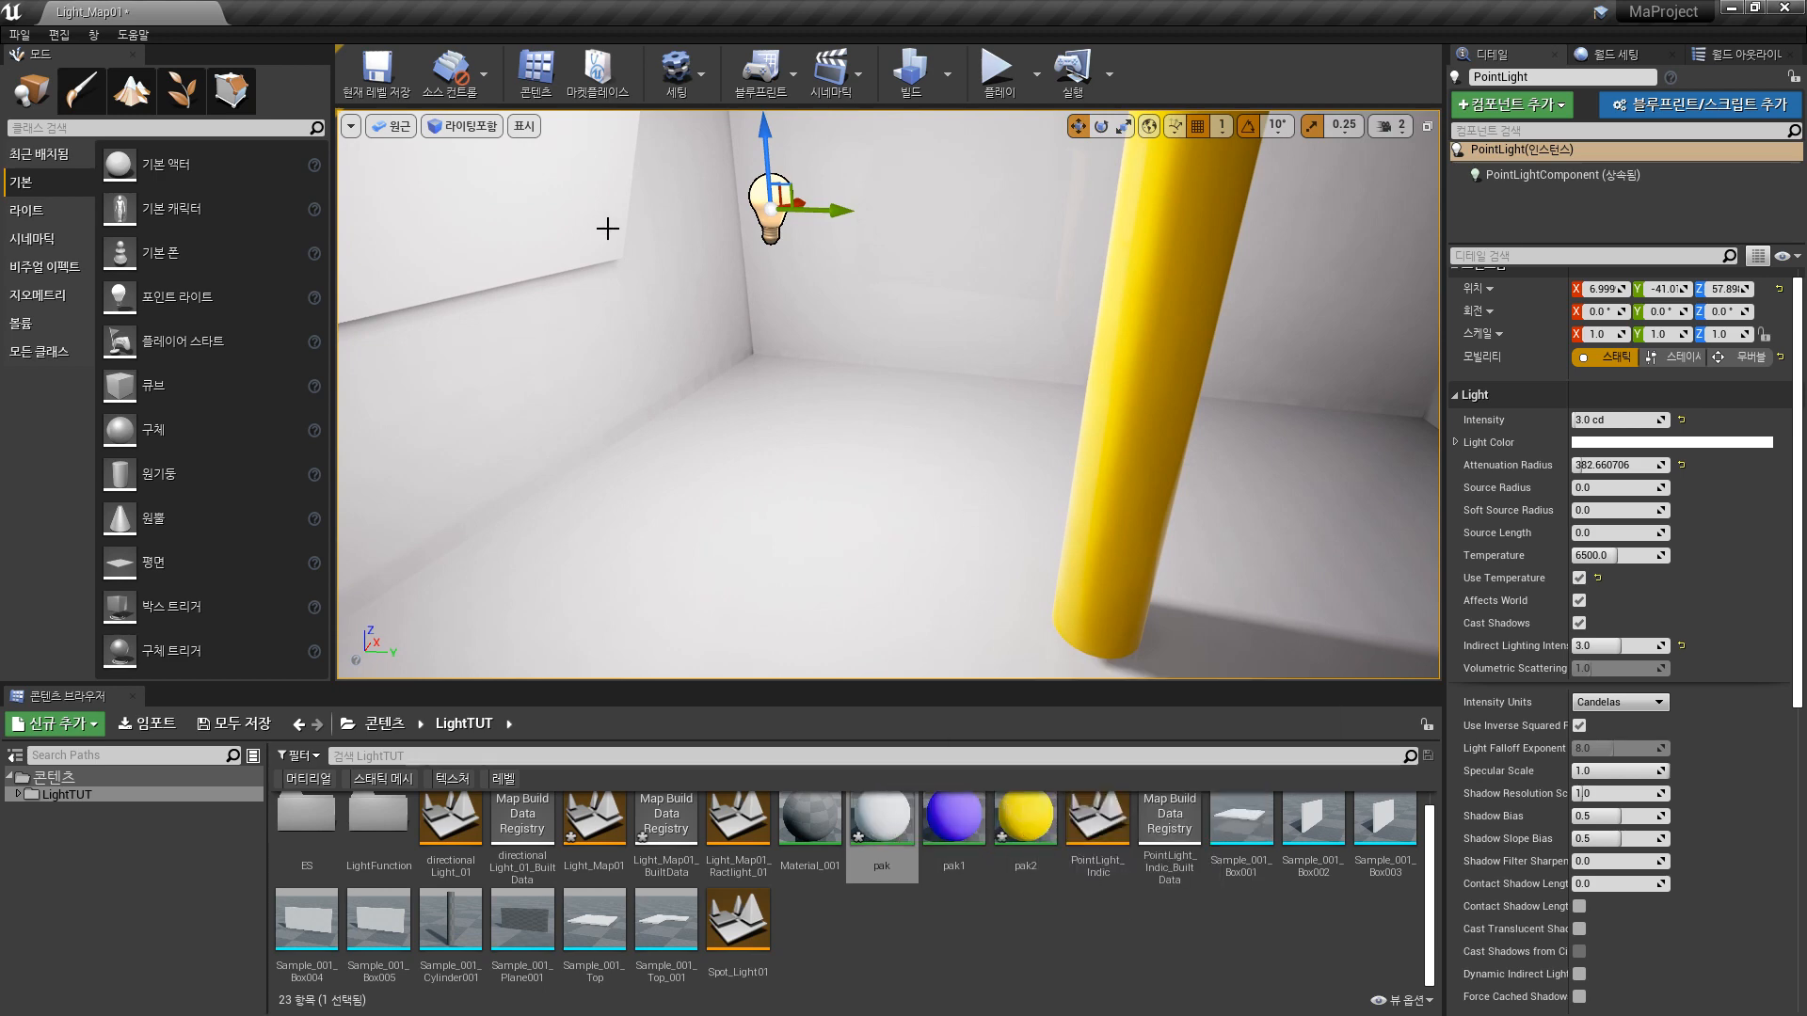
- Lower the point light to a height of about Z 41.9
right_drag(903, 407, 826, 346)
drag(795, 239, 803, 337)
right_drag(884, 316, 753, 374)
key(a)
key(s)
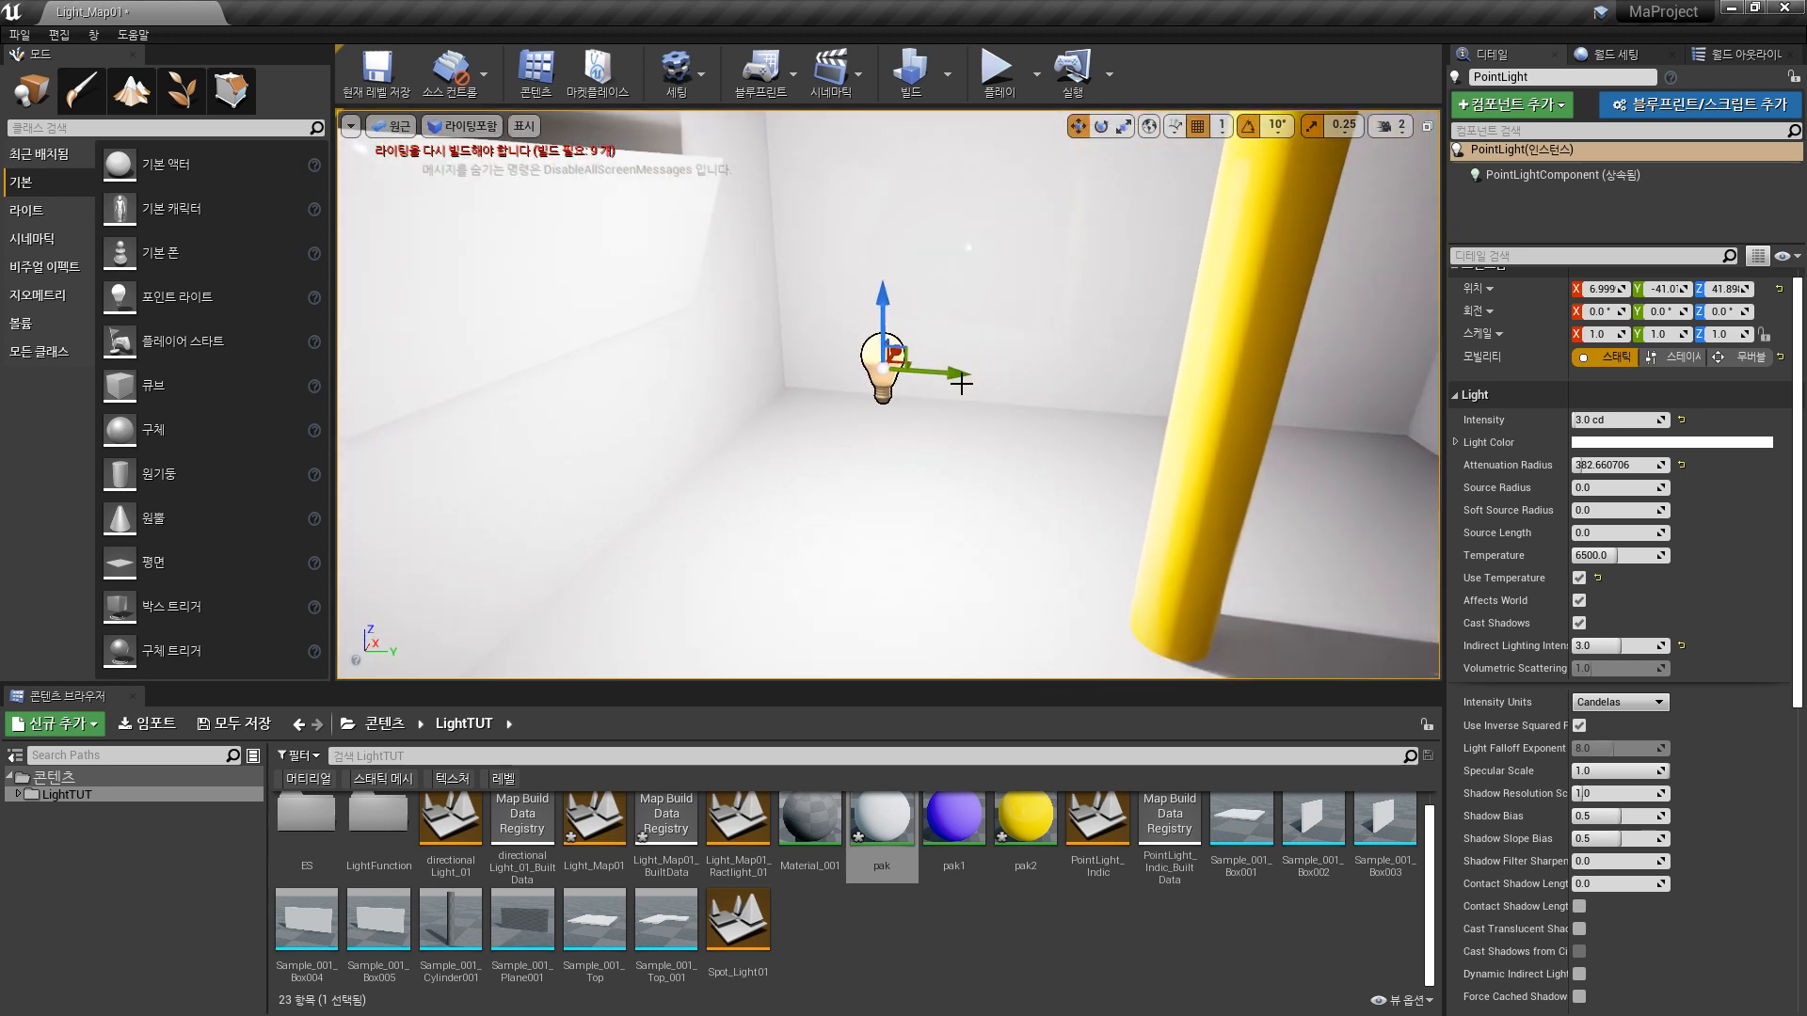
- Set the point light's intensity to 1 cd and view the wall panel and pillar
click(1625, 421)
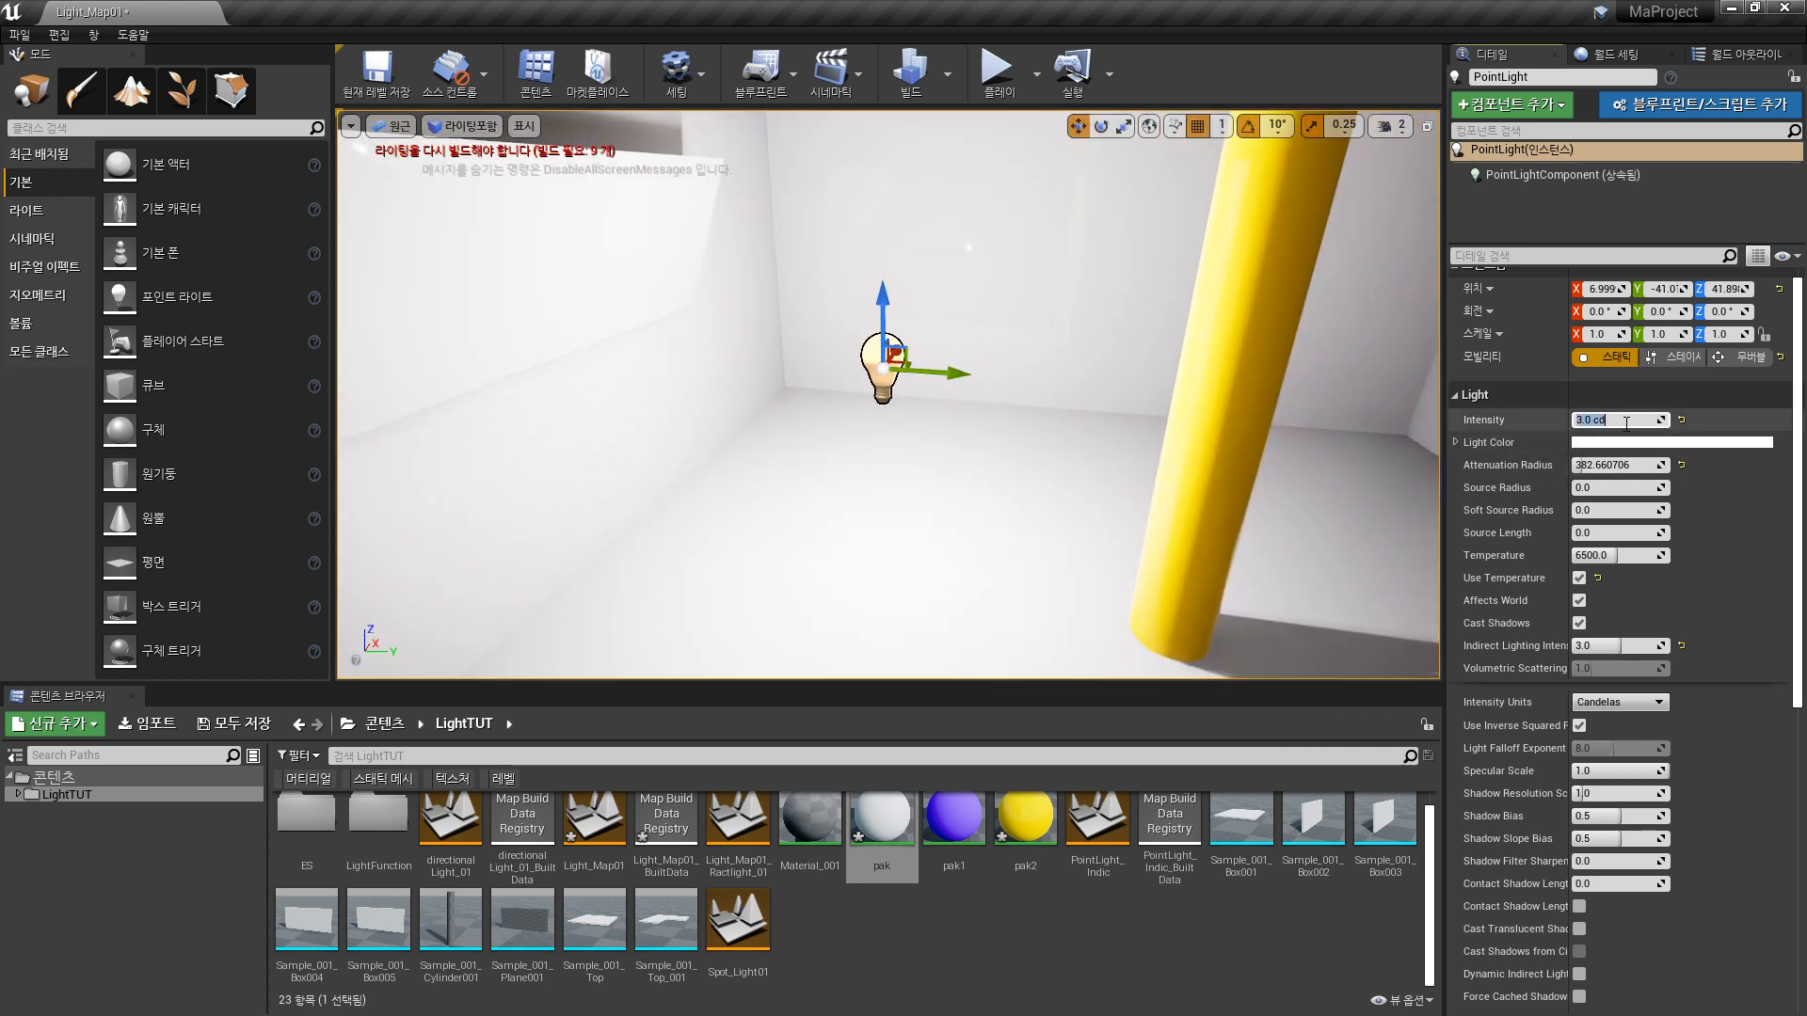
text(1)
key(Return)
right_drag(1165, 359, 960, 381)
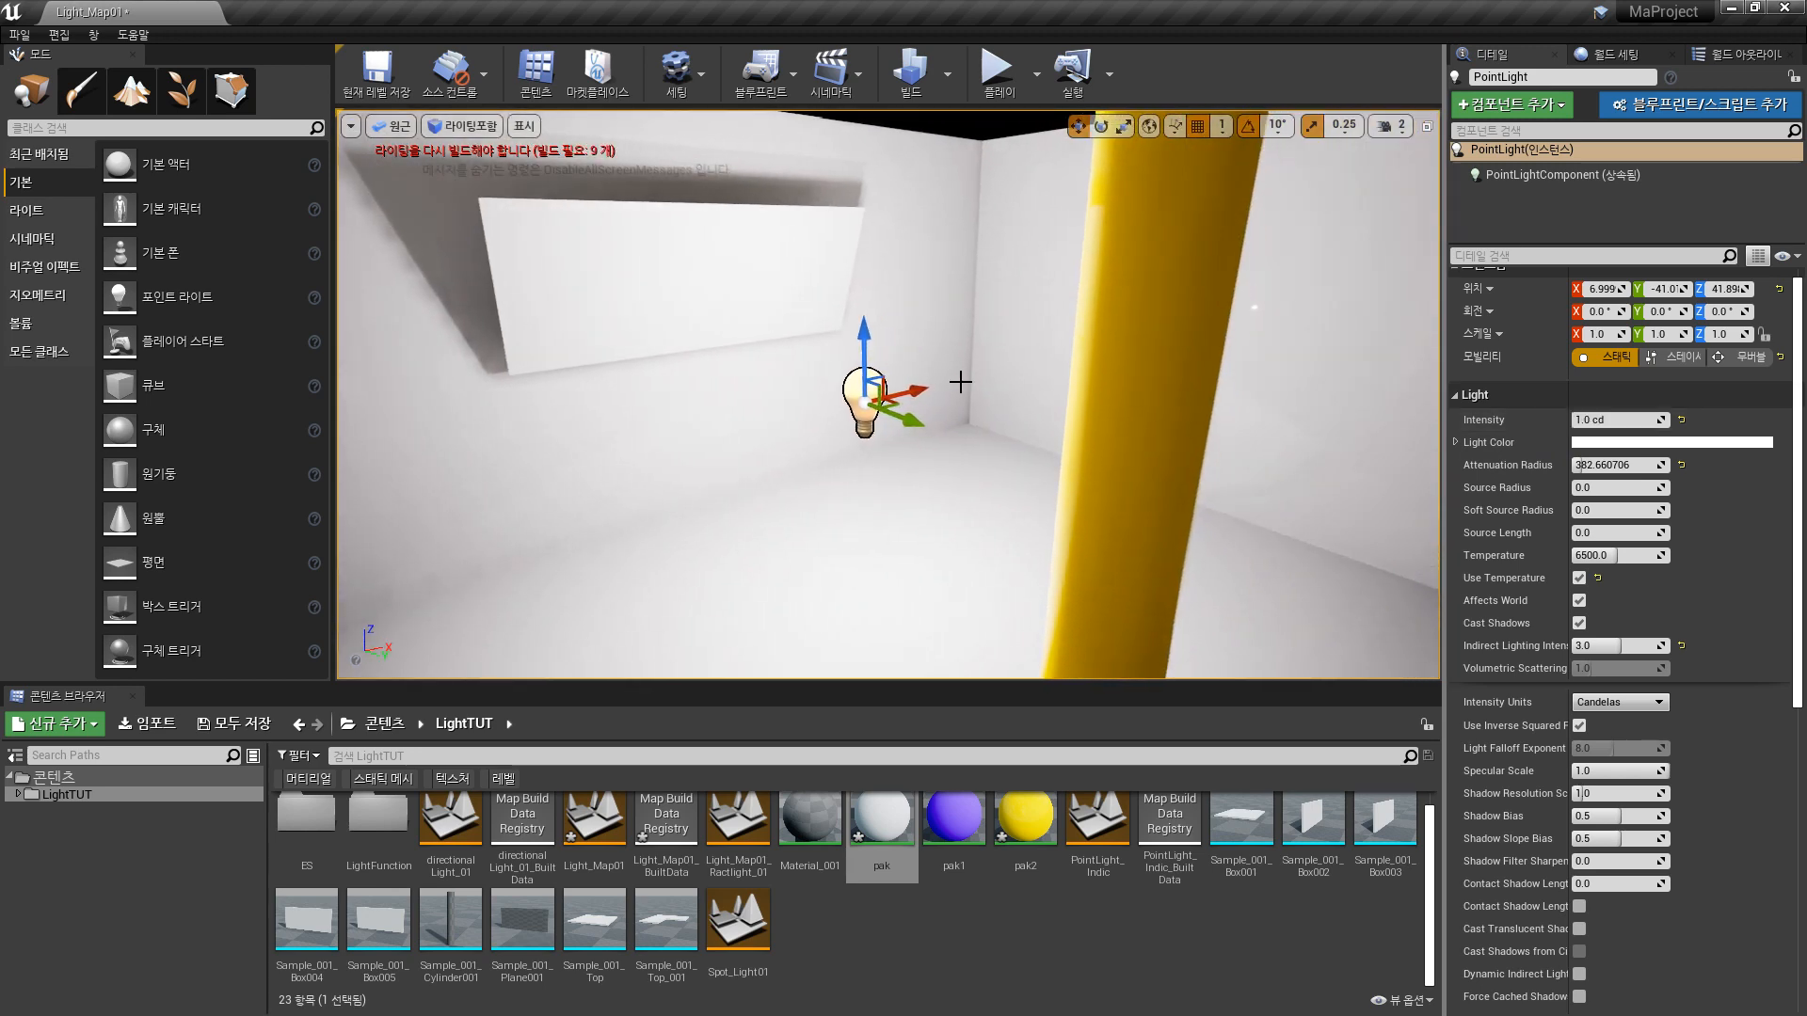
- Move the point light to about X -11 and Y -36 while watching its reflection on the walls
drag(918, 391, 832, 411)
right_drag(832, 411, 907, 335)
drag(890, 468, 897, 465)
mouse_move(953, 415)
right_down()
mouse_move(838, 414)
mouse_move(828, 443)
mouse_move(790, 437)
mouse_move(899, 461)
mouse_move(934, 421)
right_up()
drag(1026, 389, 1040, 388)
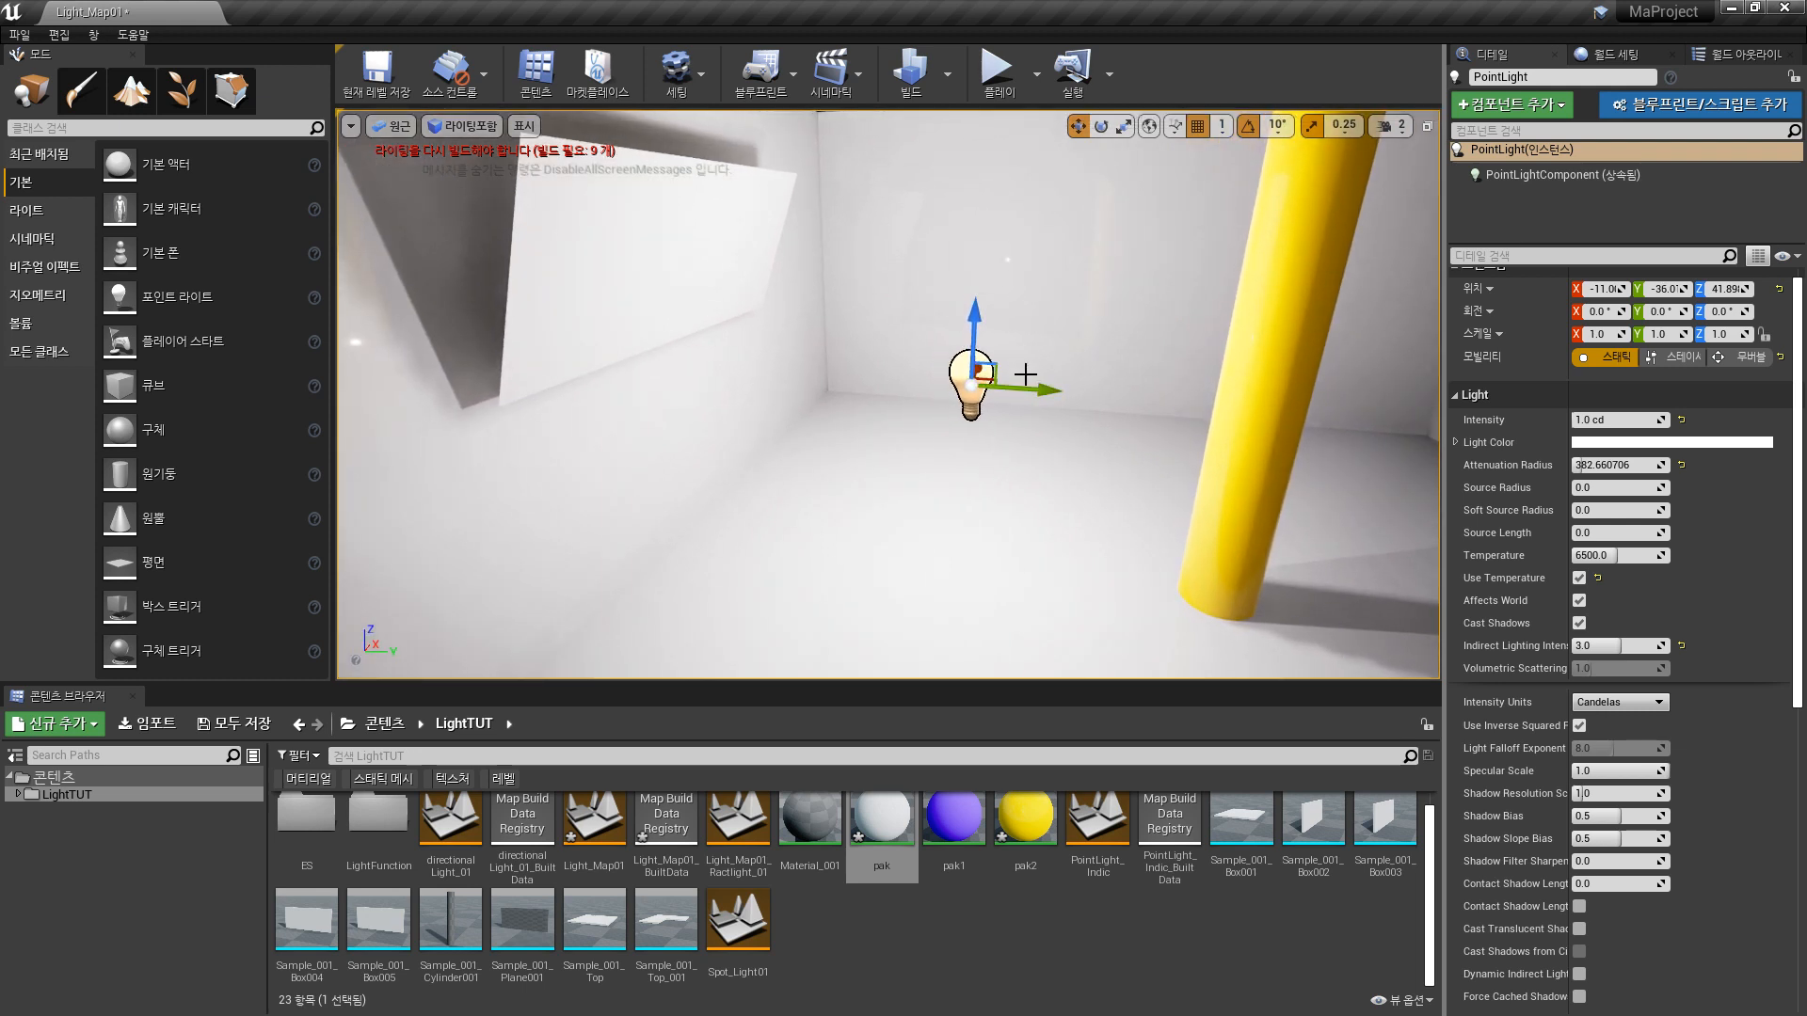
right_drag(1053, 457, 996, 476)
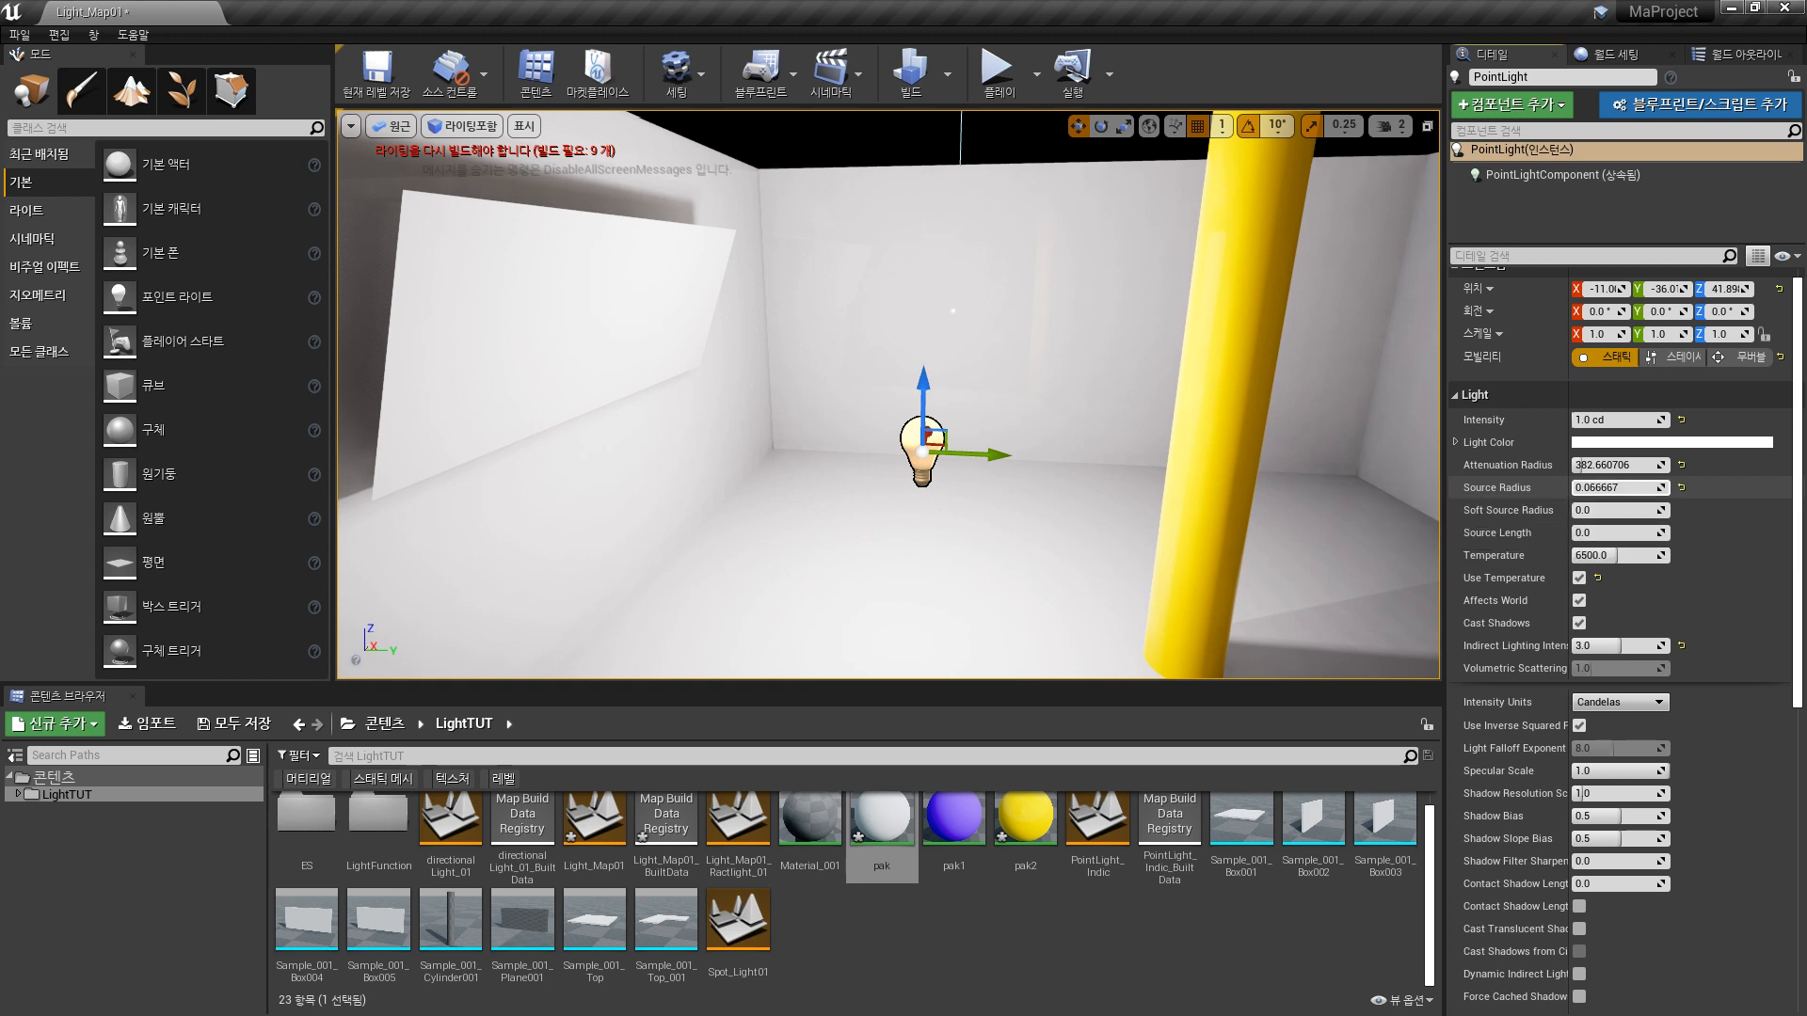
- Increase the point light's source radius to about 25.6
drag(1591, 488, 1665, 488)
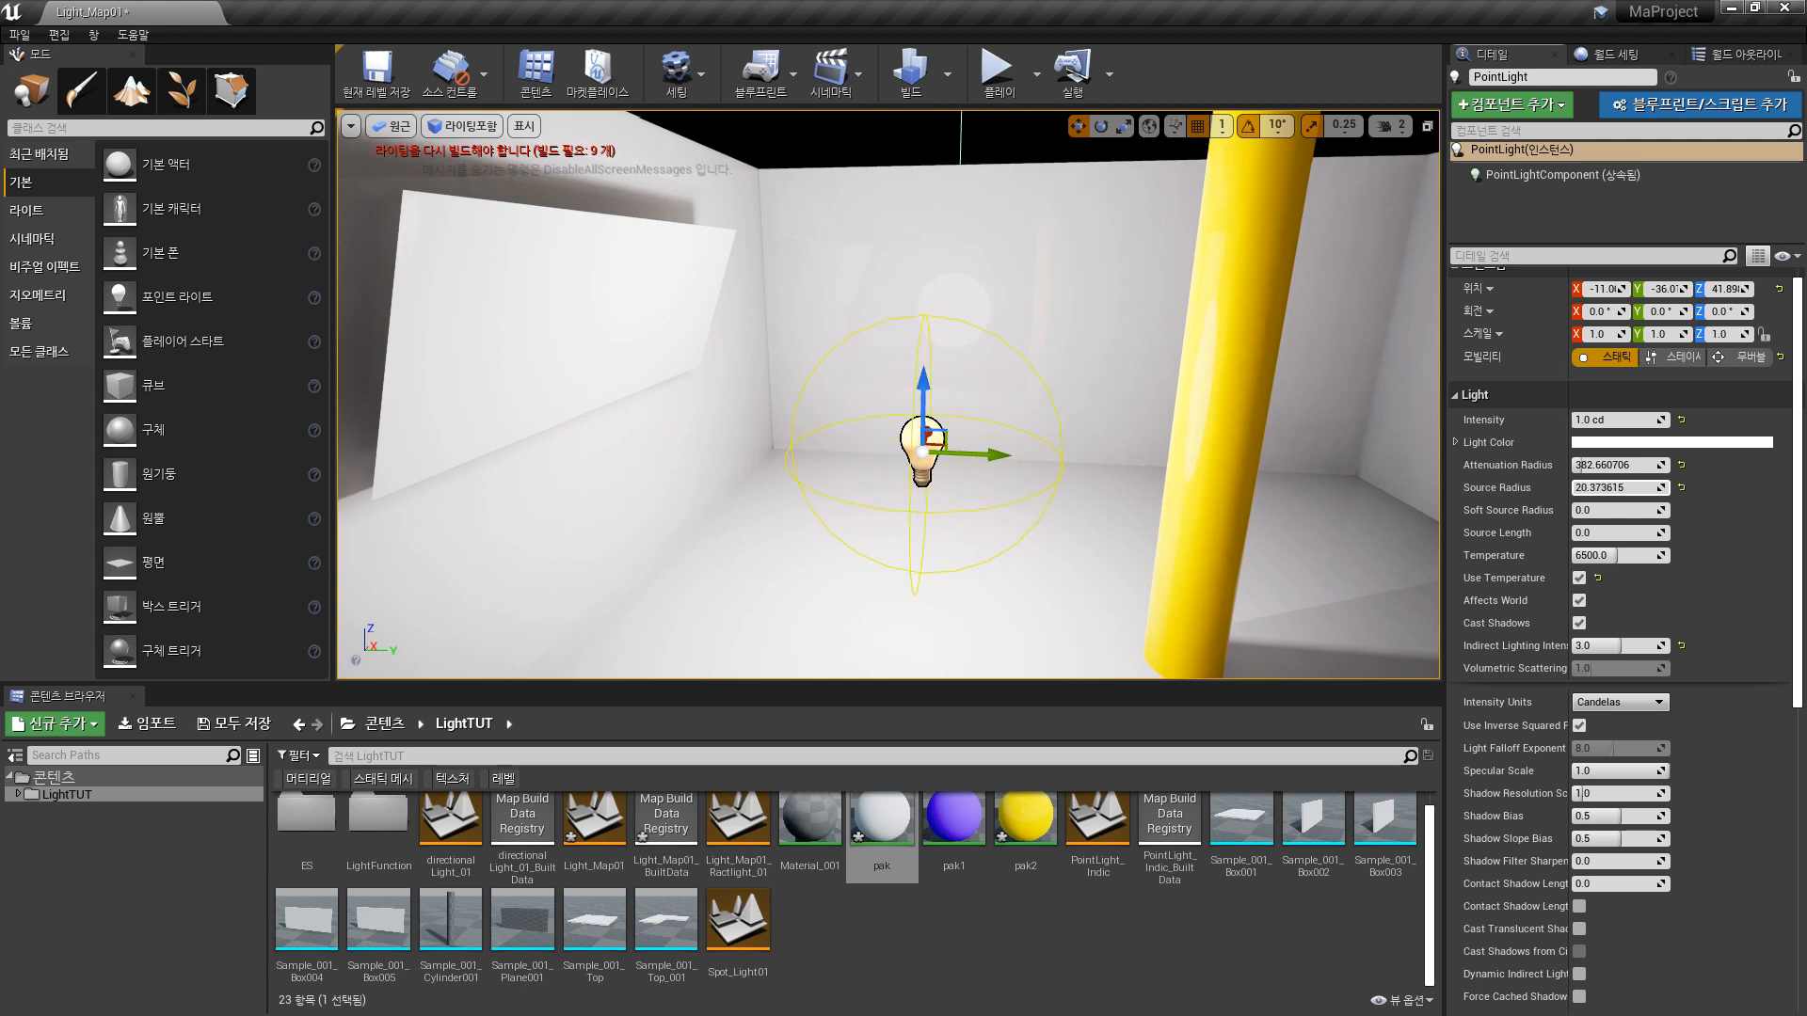
drag(1666, 487, 1668, 488)
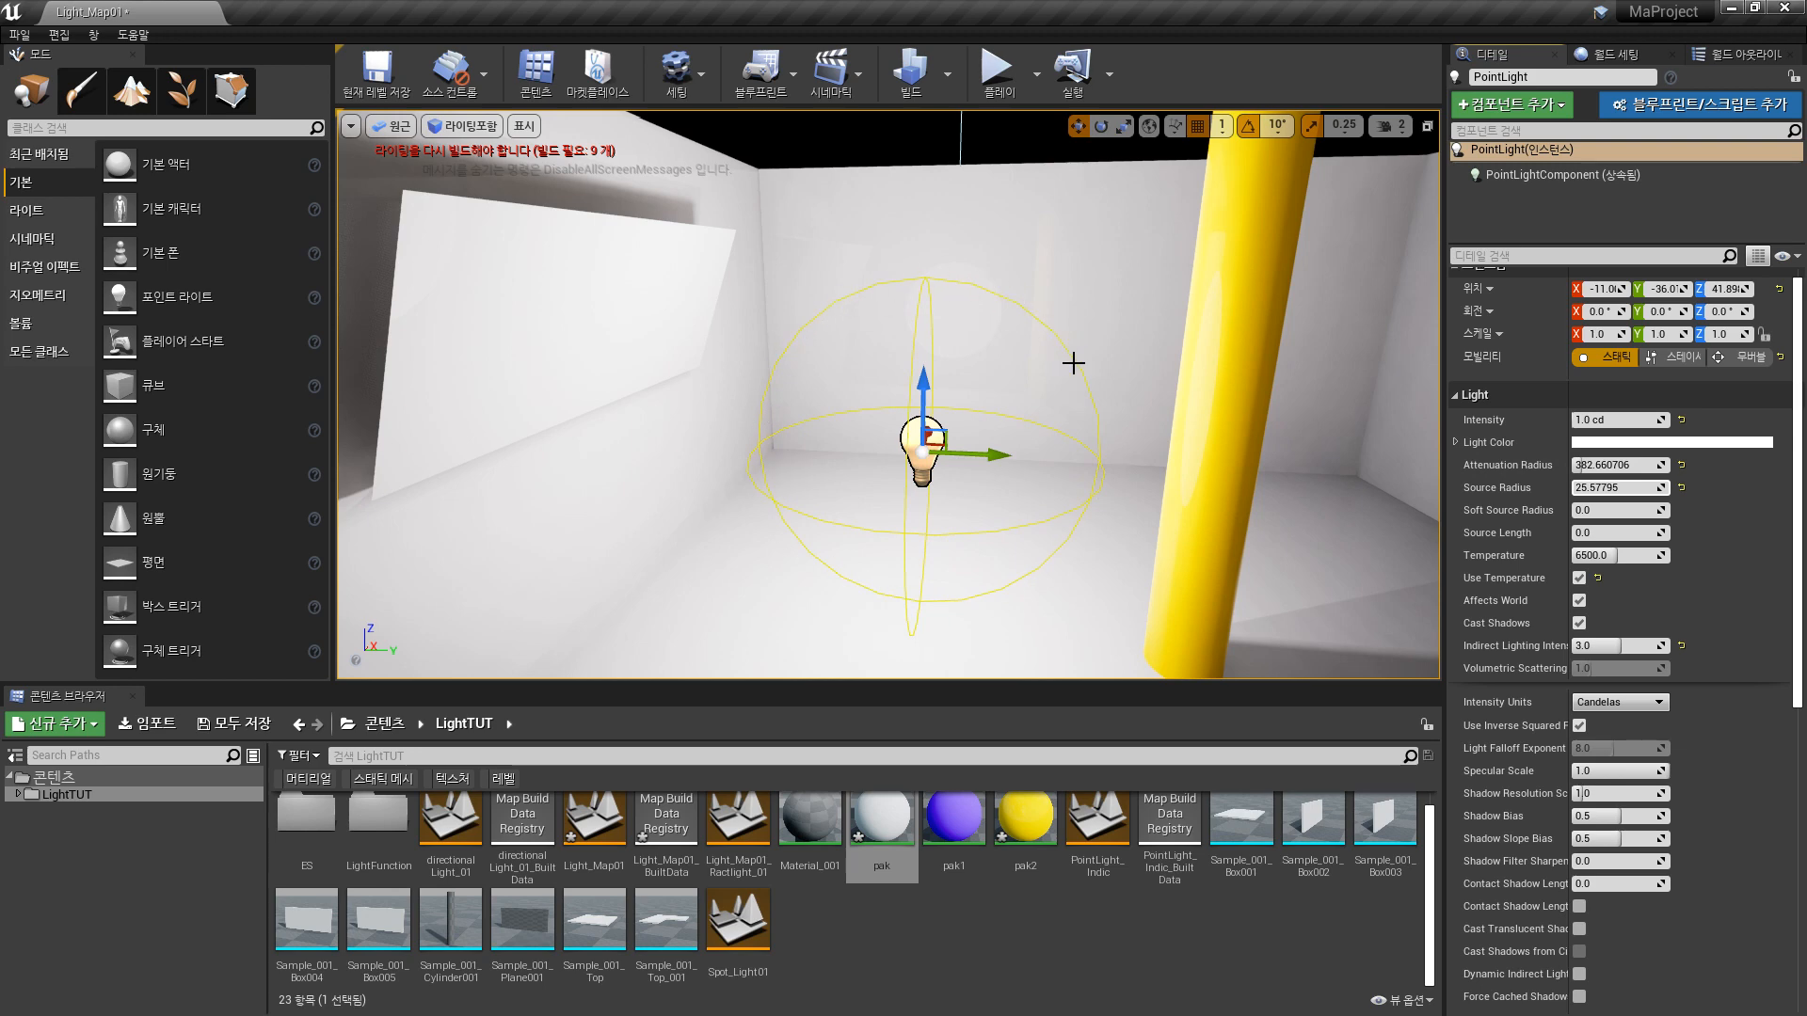
right_drag(1140, 472, 1061, 472)
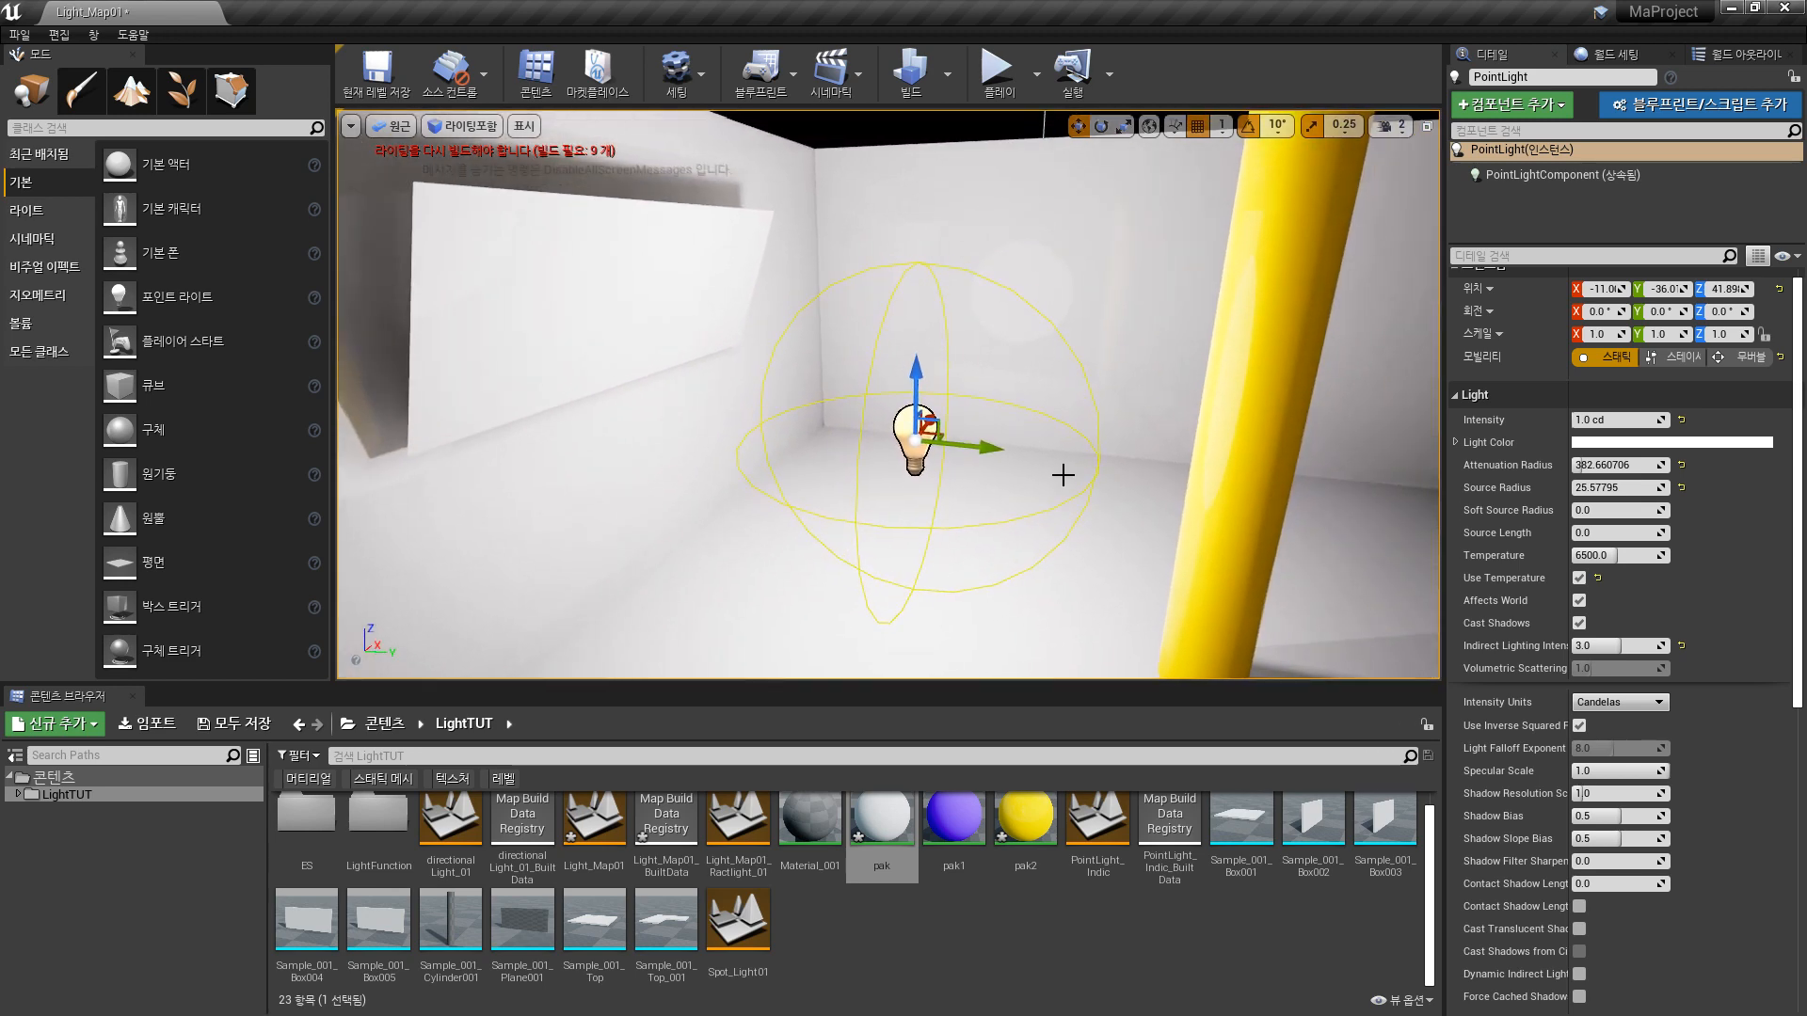
- Nudge the point light to about Y -37 and examine its source sphere and wall reflection from several viewpoints
drag(976, 448, 970, 447)
right_drag(970, 448, 1072, 285)
key(w)
key(s)
key(s)
key(w)
key(w)
right_drag(1122, 351, 1027, 430)
key(s)
key(d)
key(s)
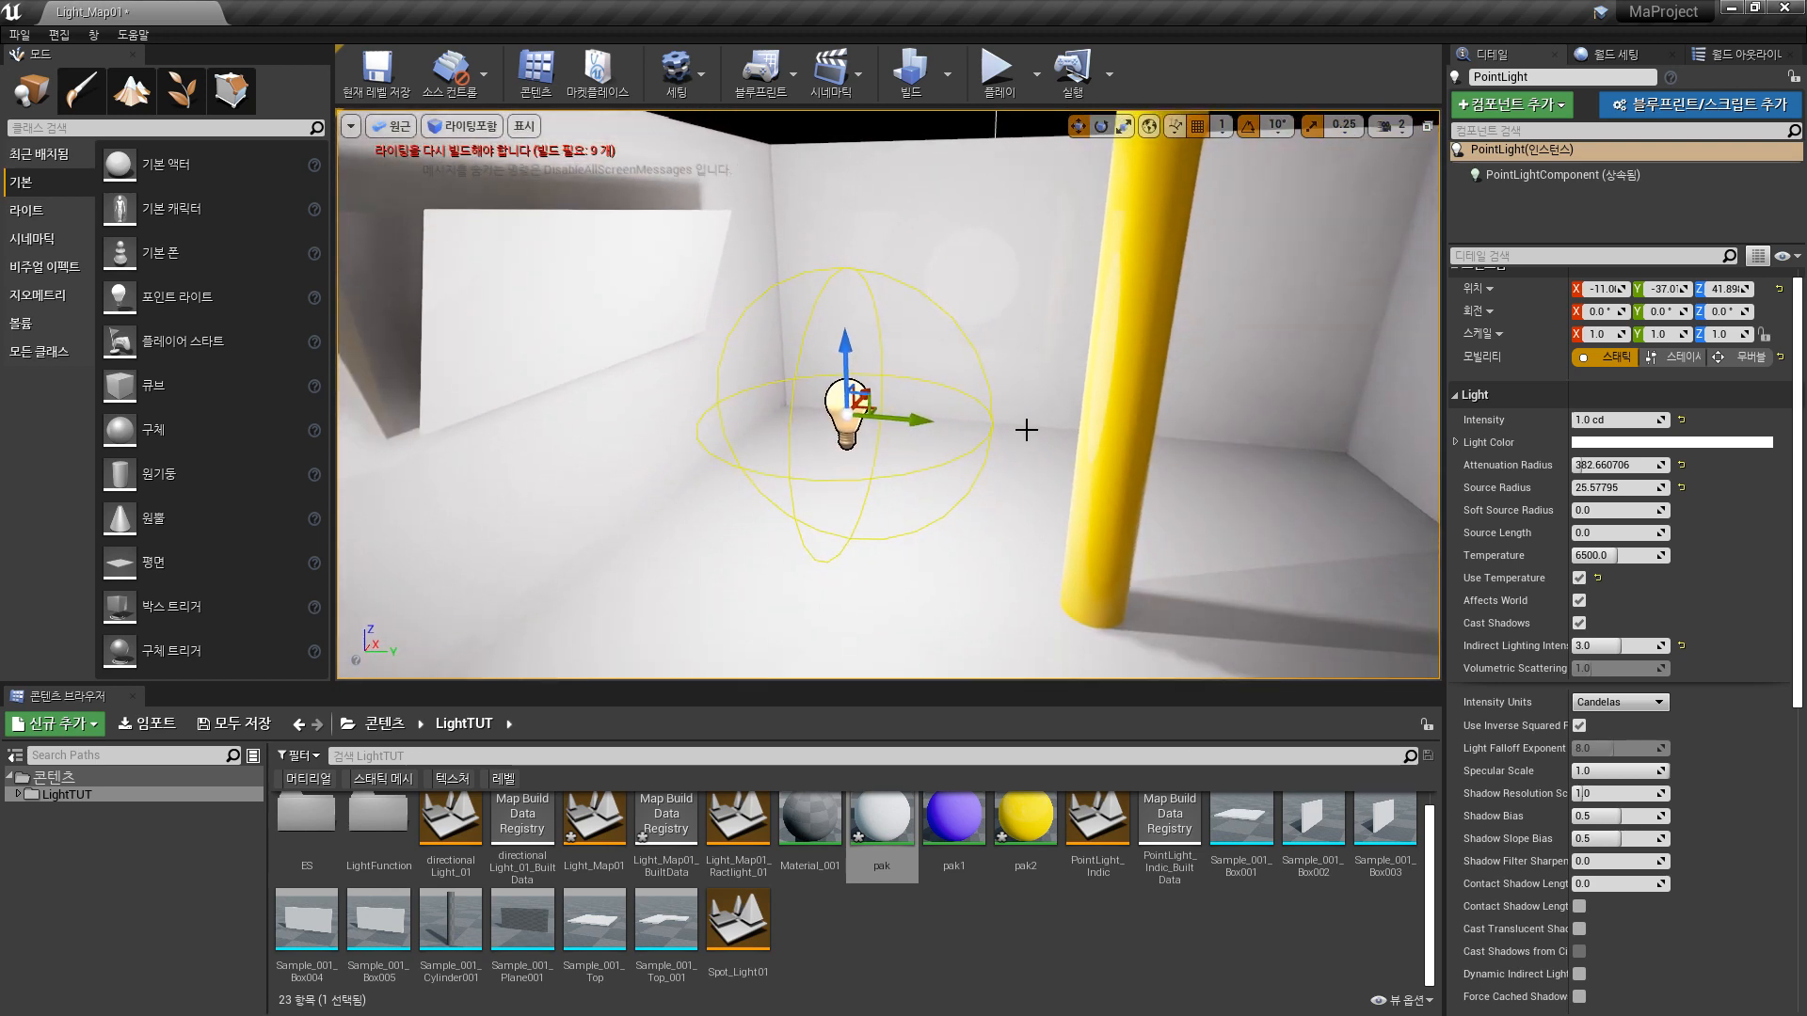
- Slide the point light across the room and back to about X 1 and Y -38
drag(891, 416, 1161, 439)
right_drag(1159, 439, 1129, 395)
key(d)
drag(1073, 411, 1171, 419)
right_drag(1136, 424, 1036, 427)
key(a)
key(s)
drag(1003, 386, 803, 390)
mouse_move(923, 488)
right_down()
mouse_move(999, 514)
mouse_move(920, 464)
right_up()
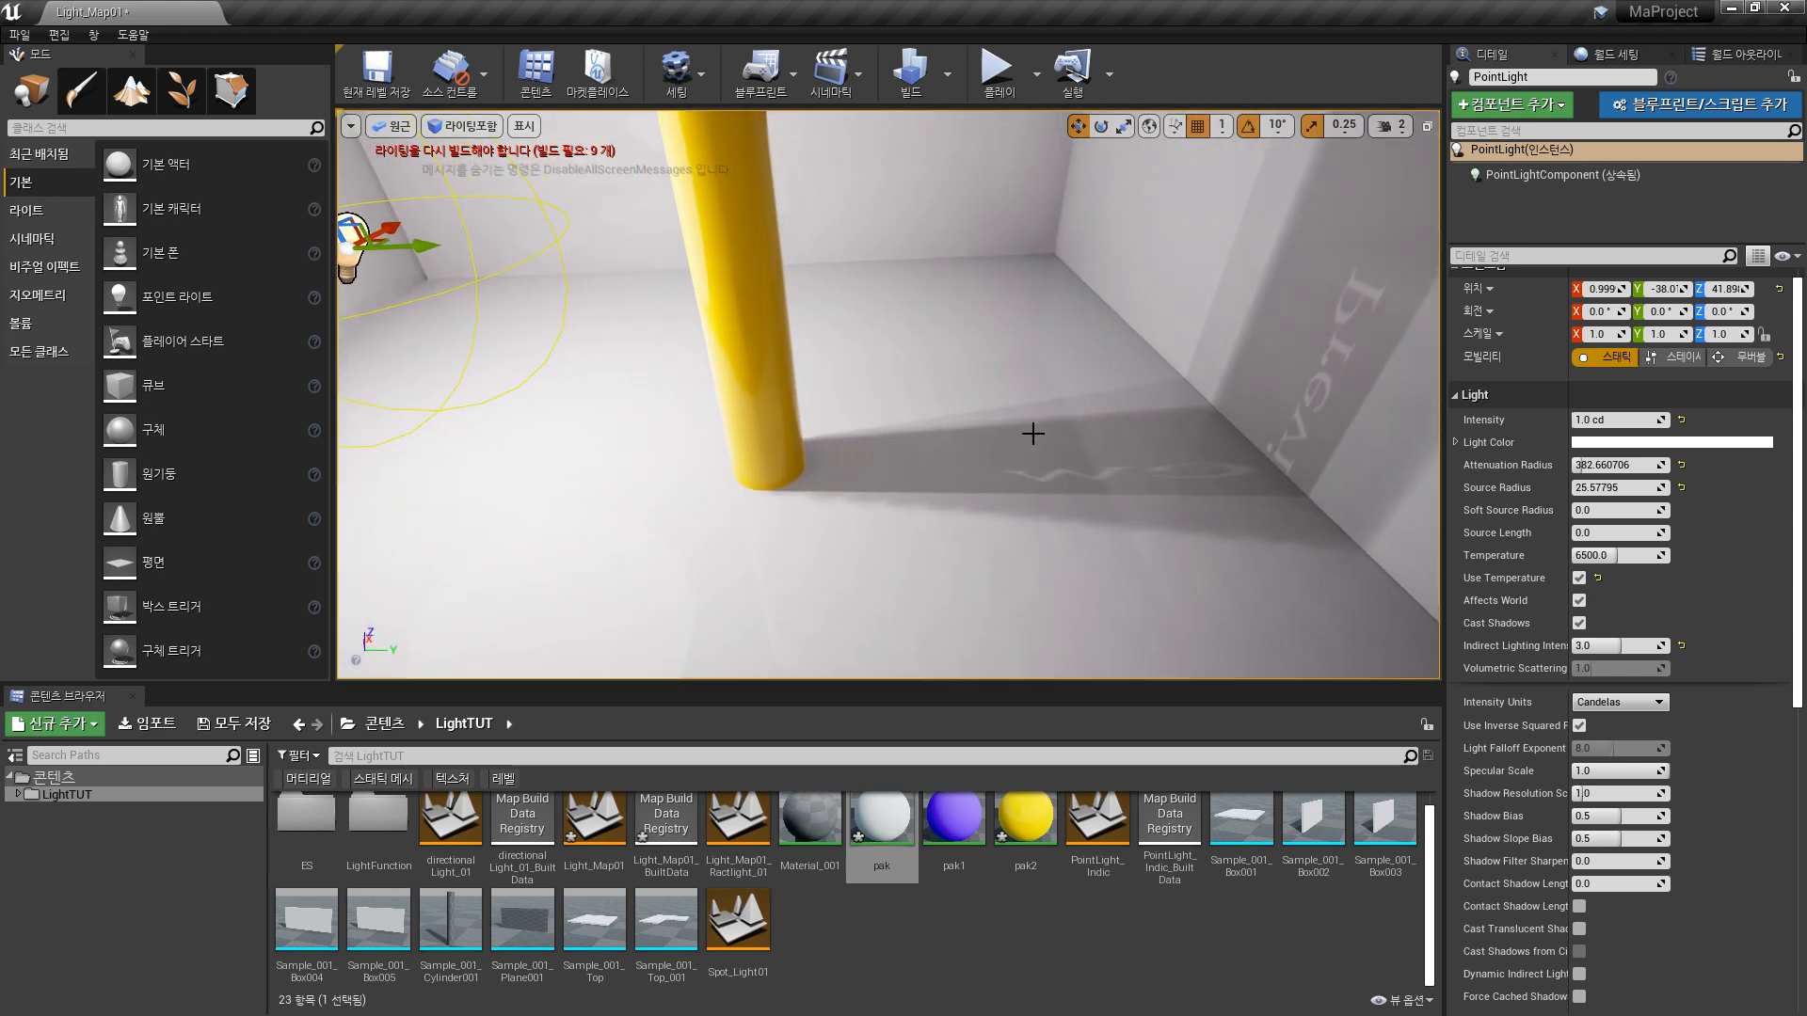
- Shift the point light to about Y -42 and view the pillar's shadow straight on
mouse_move(1045, 407)
right_down()
mouse_move(1115, 419)
mouse_move(1060, 408)
right_up()
key(f)
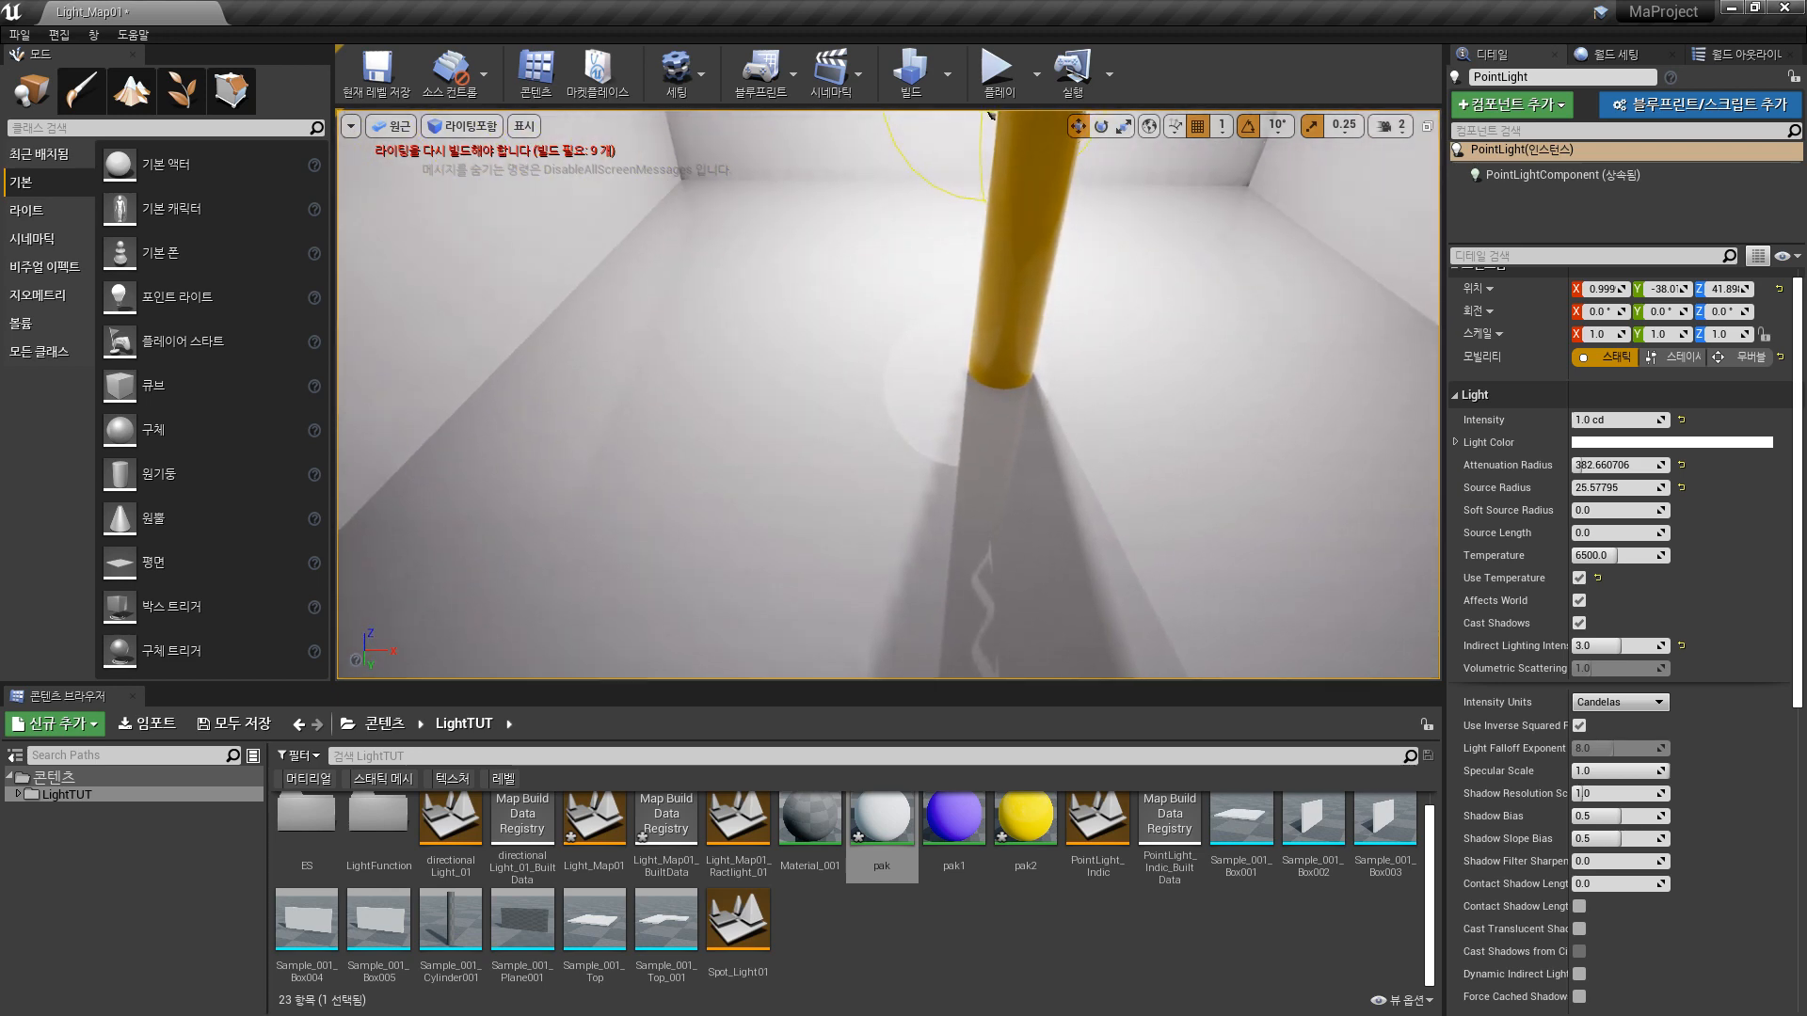
mouse_move(780, 341)
mouse_down()
mouse_move(688, 334)
mouse_move(766, 347)
mouse_up()
right_drag(766, 347, 546, 381)
right_drag(923, 408, 923, 323)
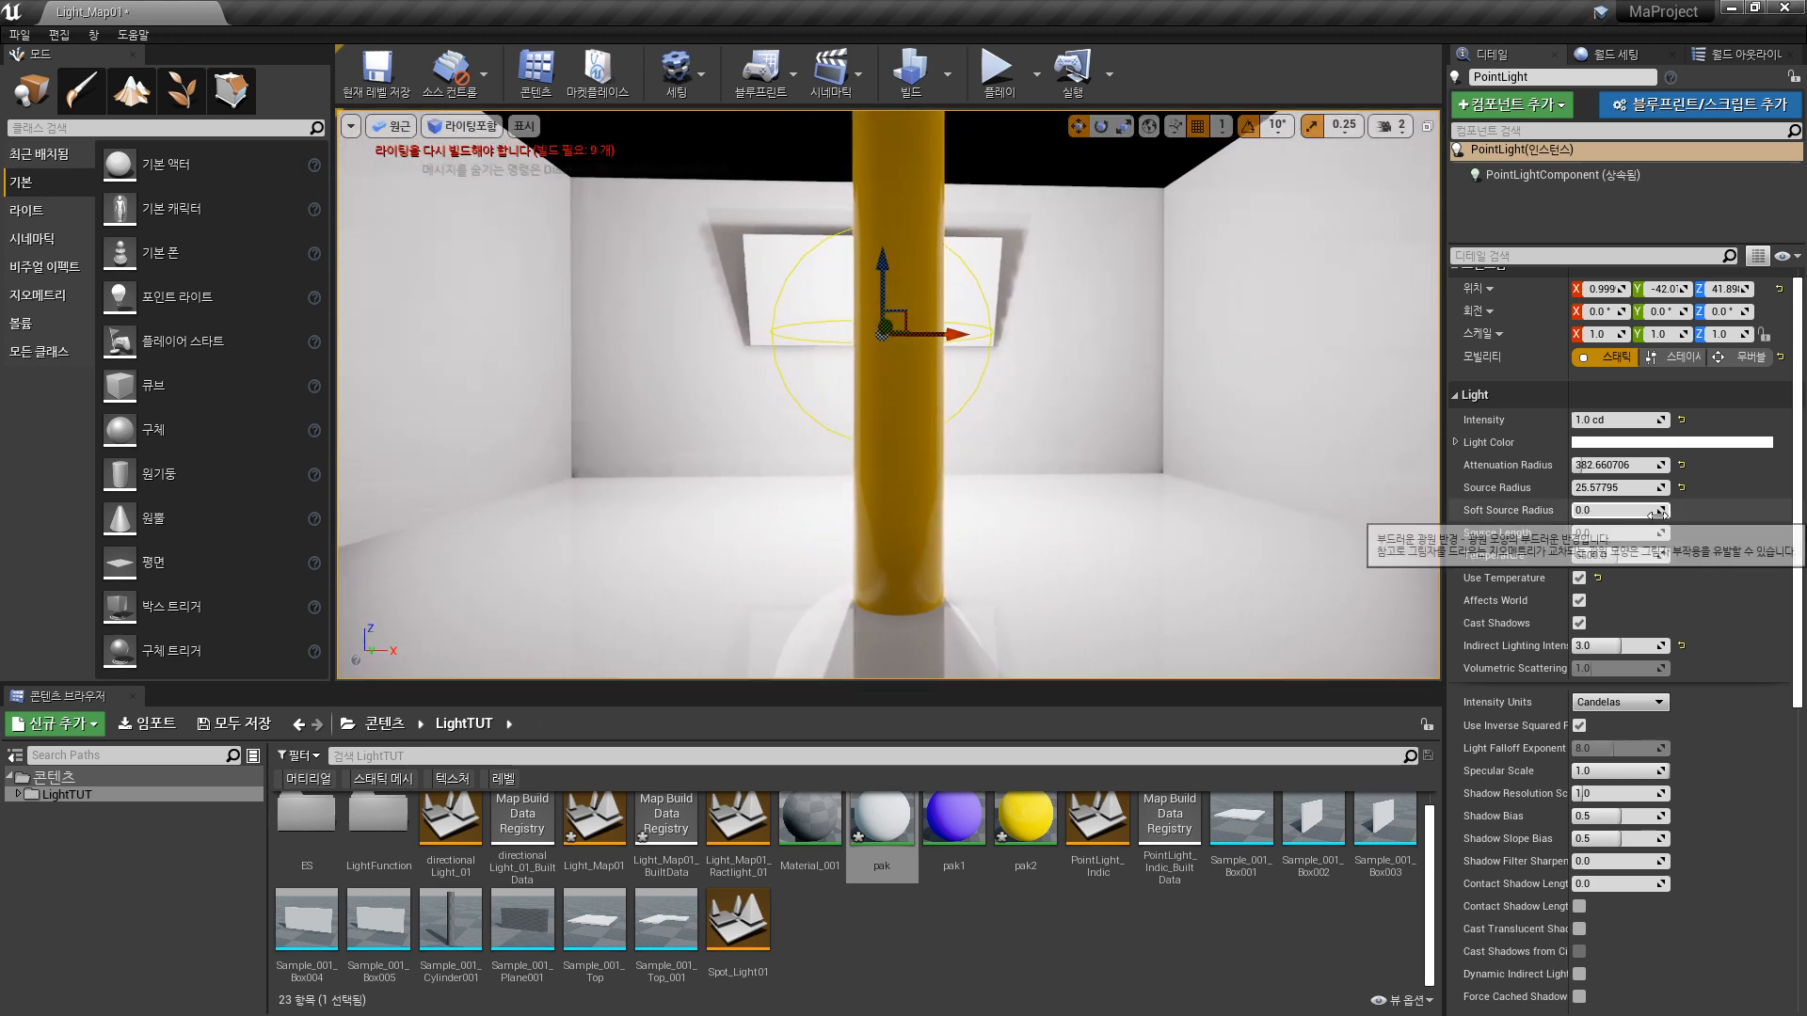
- Reduce the point light's source radius to about 6.5 and move the light to about X 3
drag(1618, 487, 1590, 488)
drag(1616, 487, 1580, 487)
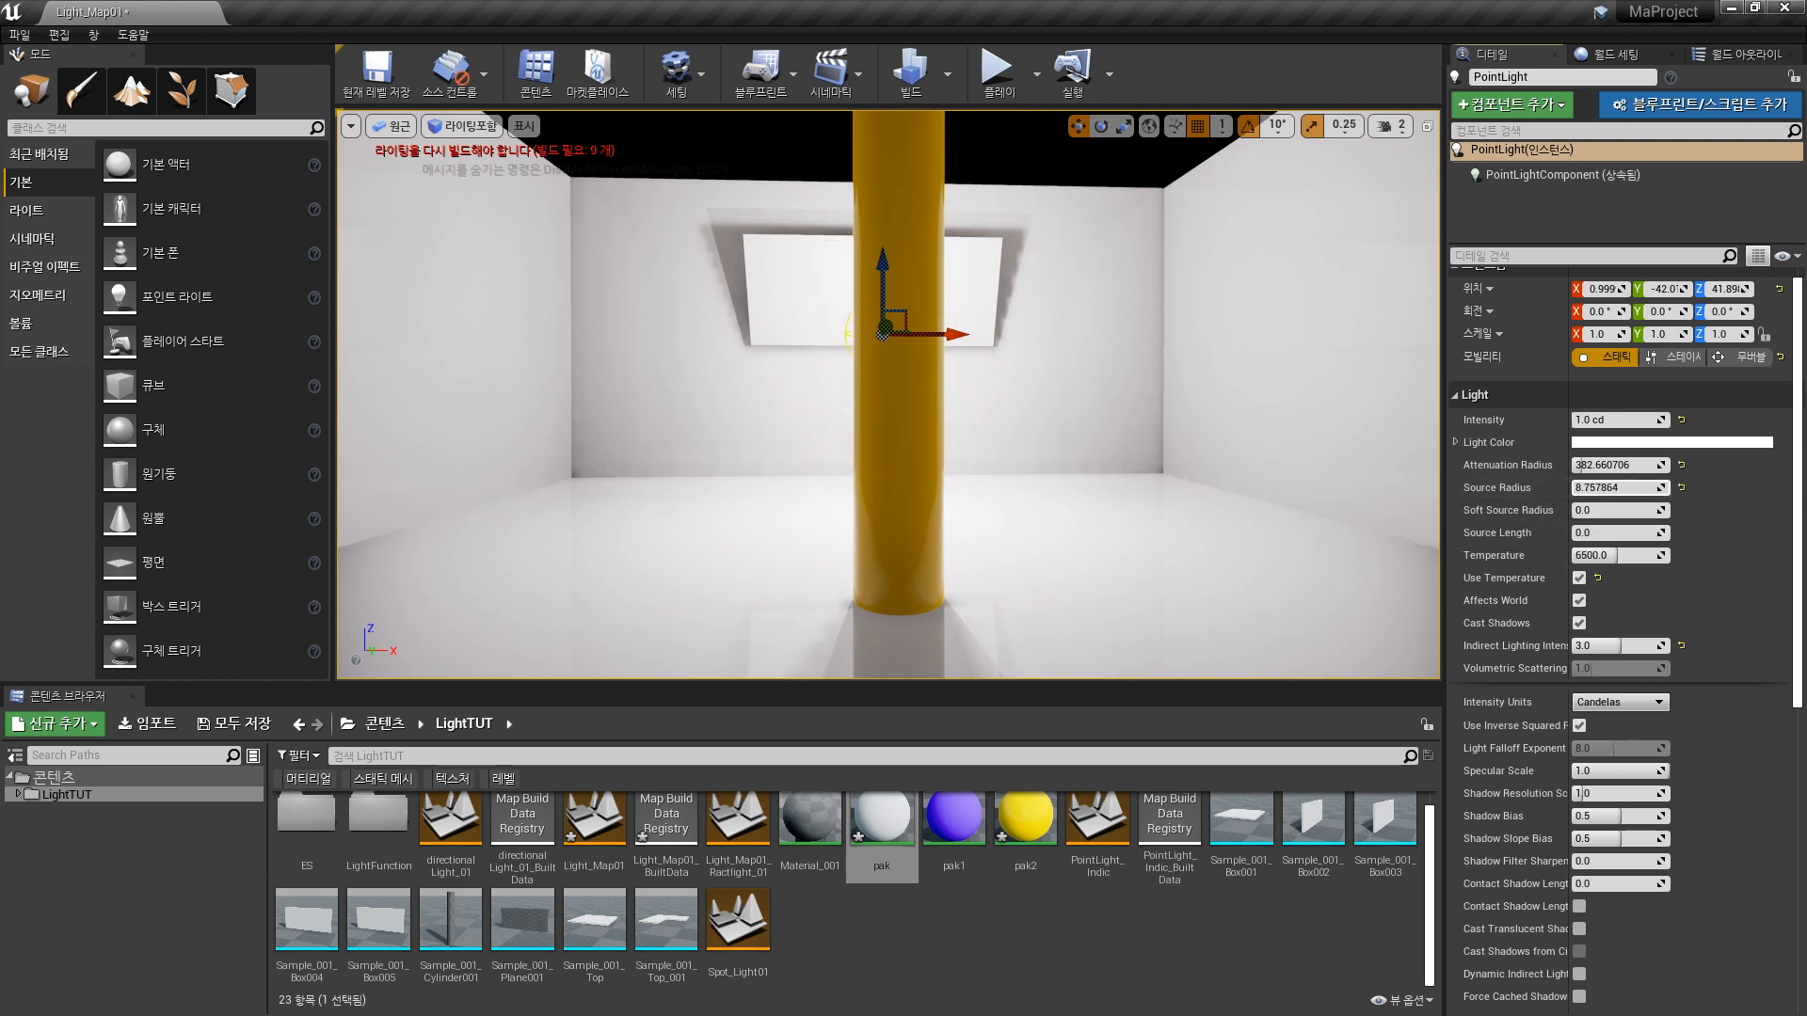
drag(978, 341, 988, 342)
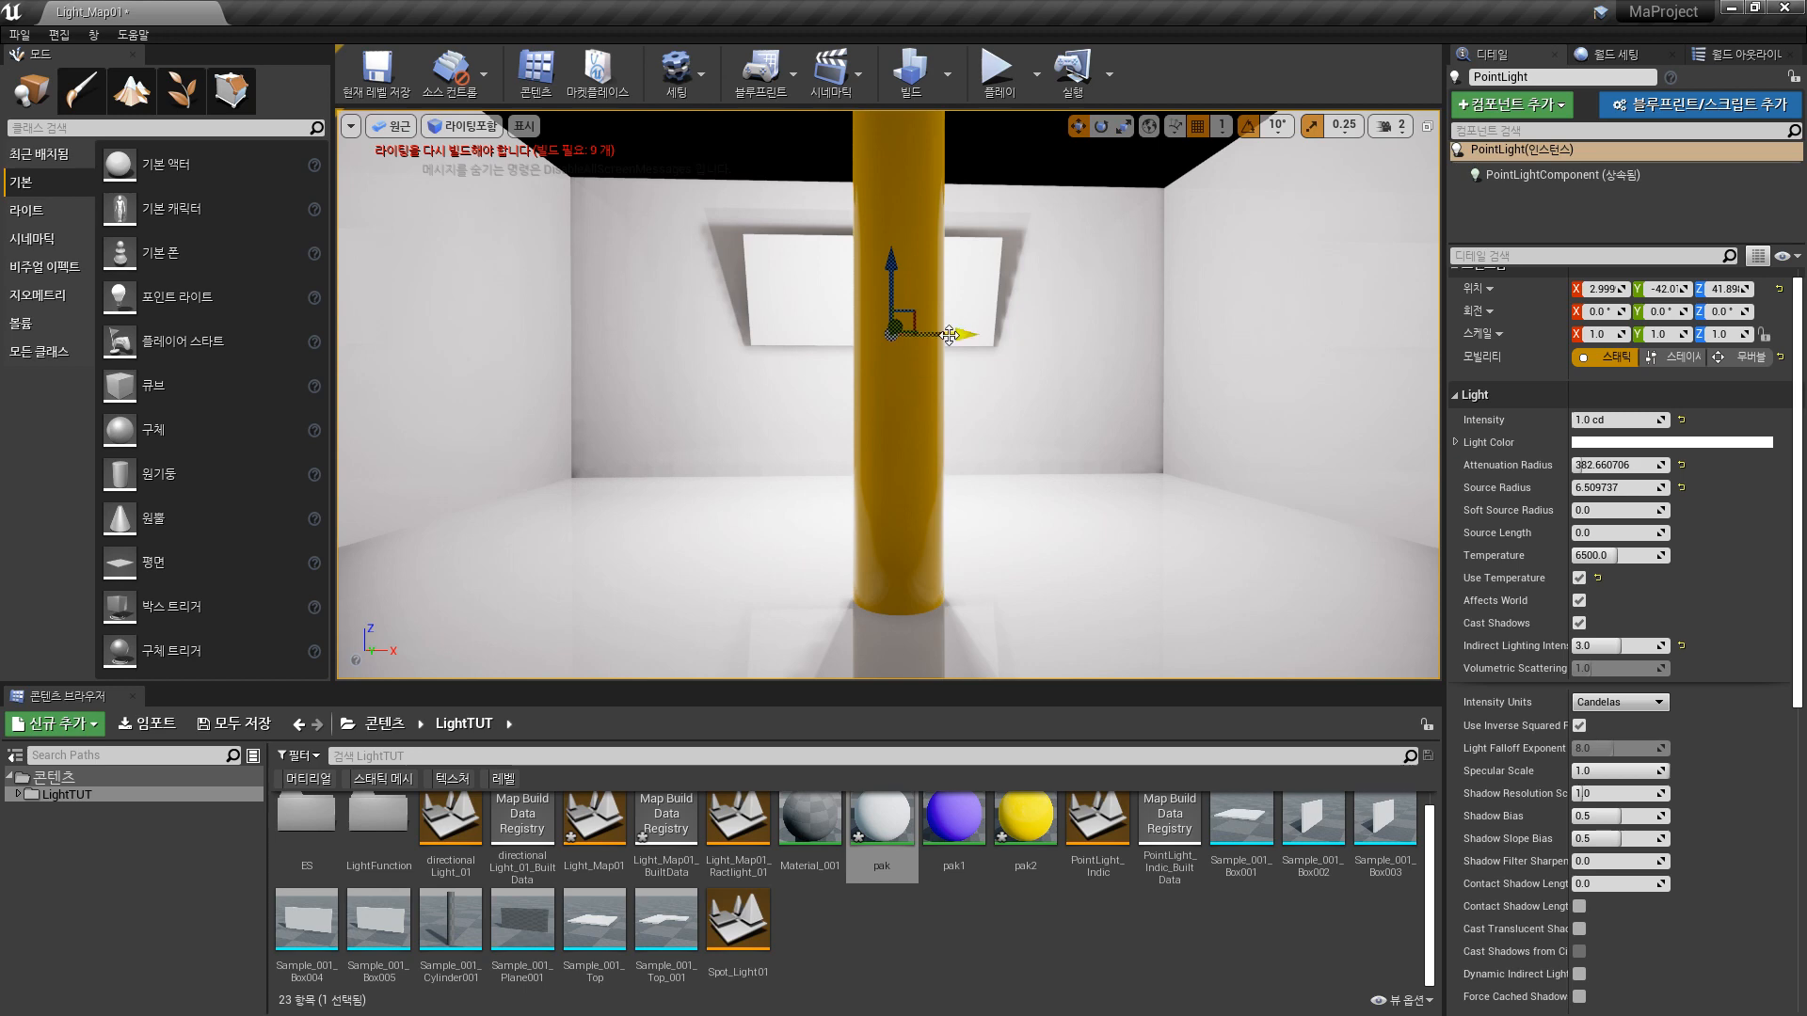
right_drag(1040, 464, 778, 347)
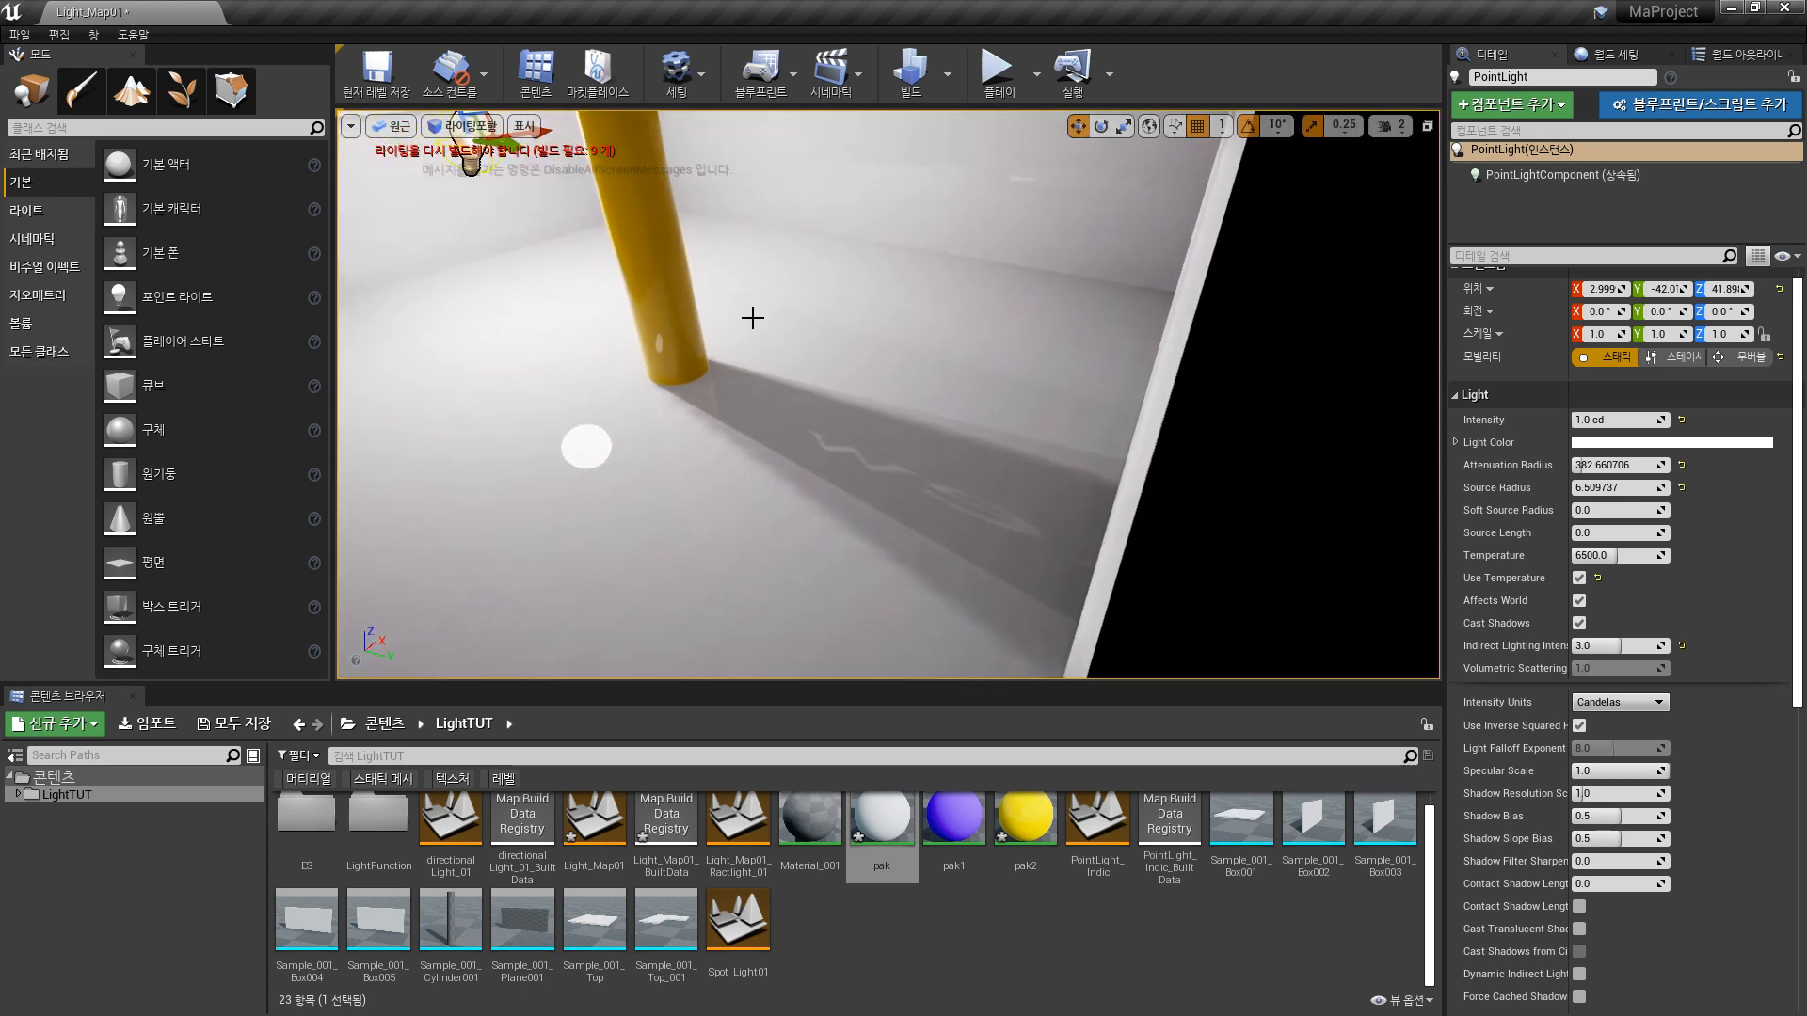
- Build the lighting and inspect the pillar's baked floor shadow
click(918, 94)
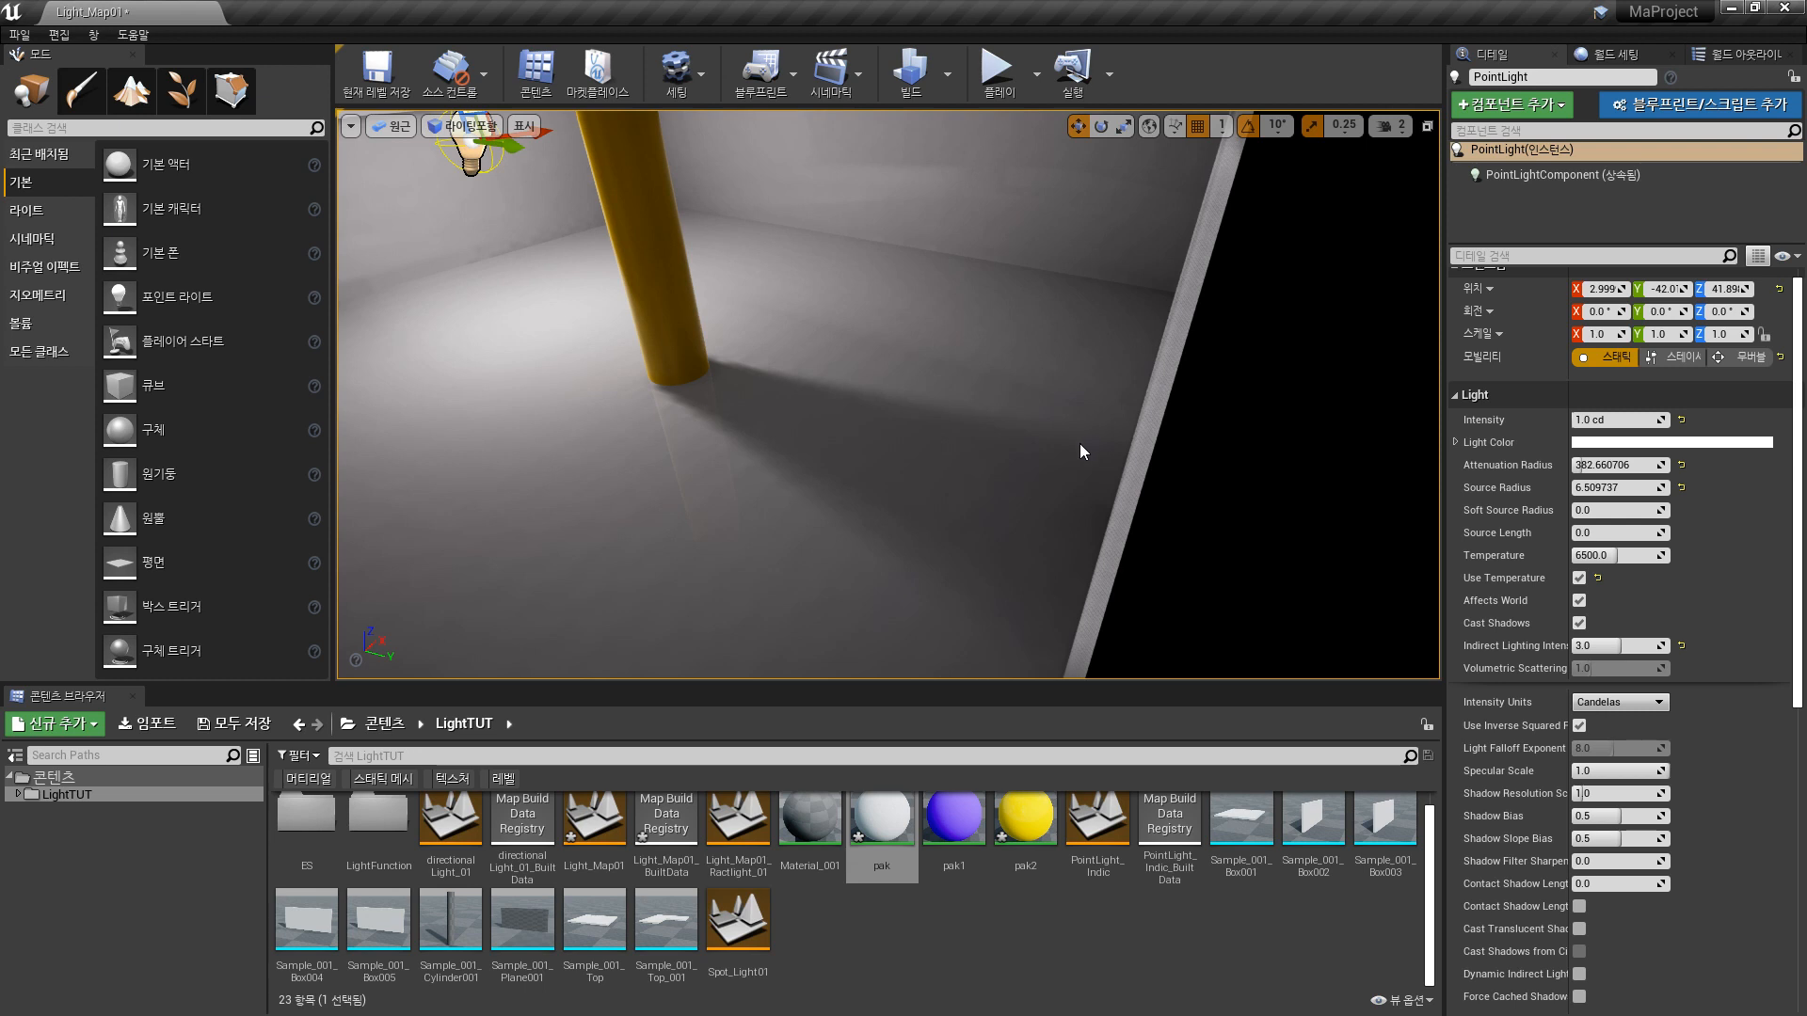
right_drag(980, 474, 697, 405)
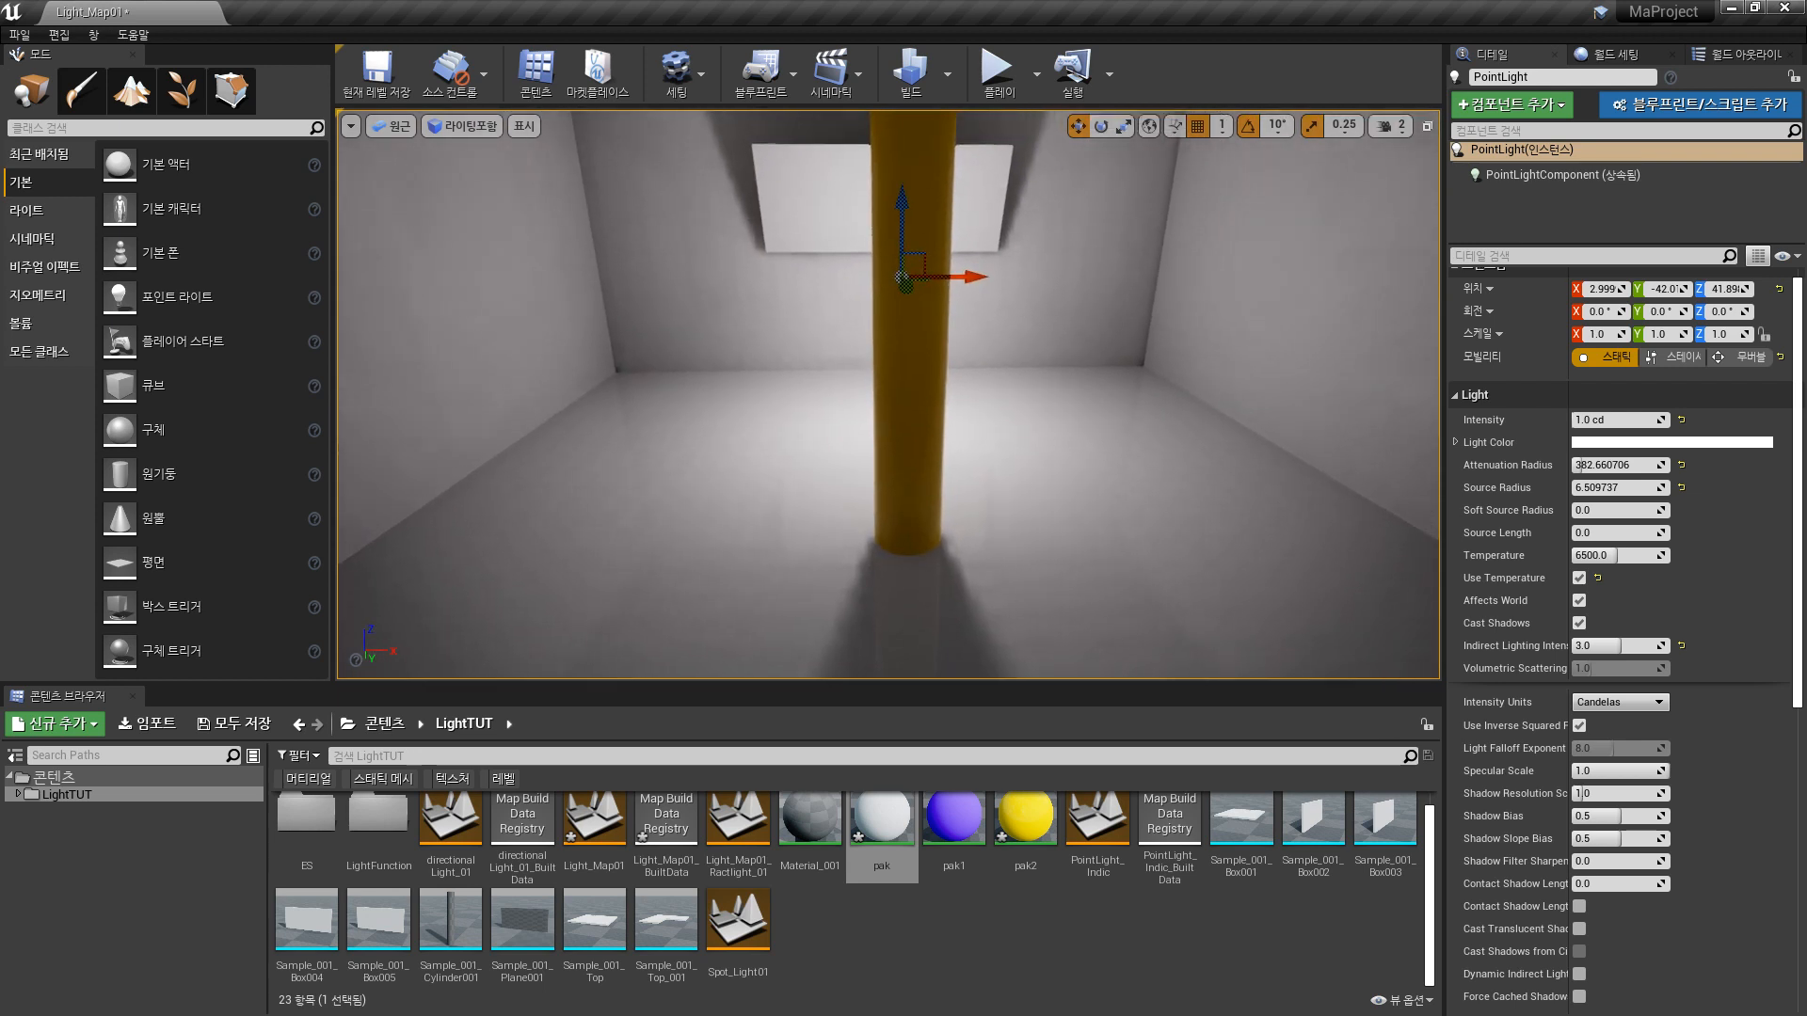
mouse_move(1032, 599)
right_down()
mouse_move(1052, 659)
mouse_move(1032, 598)
right_up()
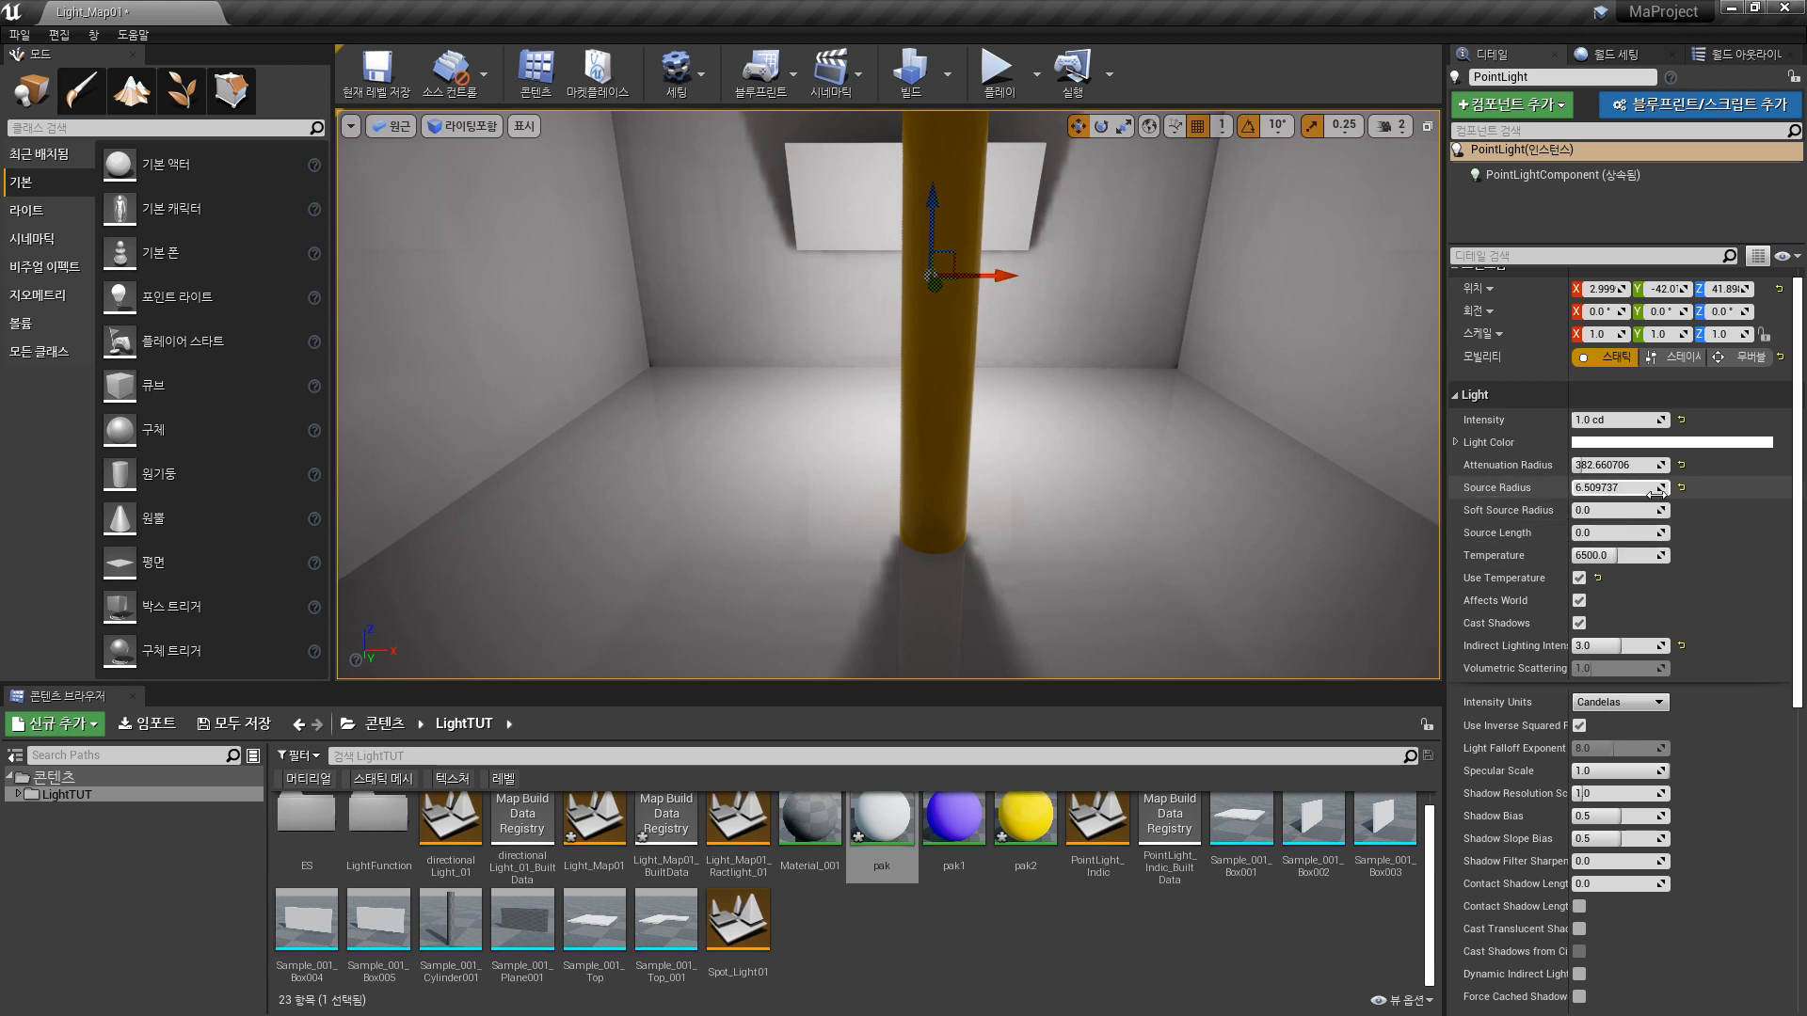
- Increase the point light's source radius to about 31.4, rebuild only the lighting and check the pillar's shadow softness
drag(1656, 487, 1731, 488)
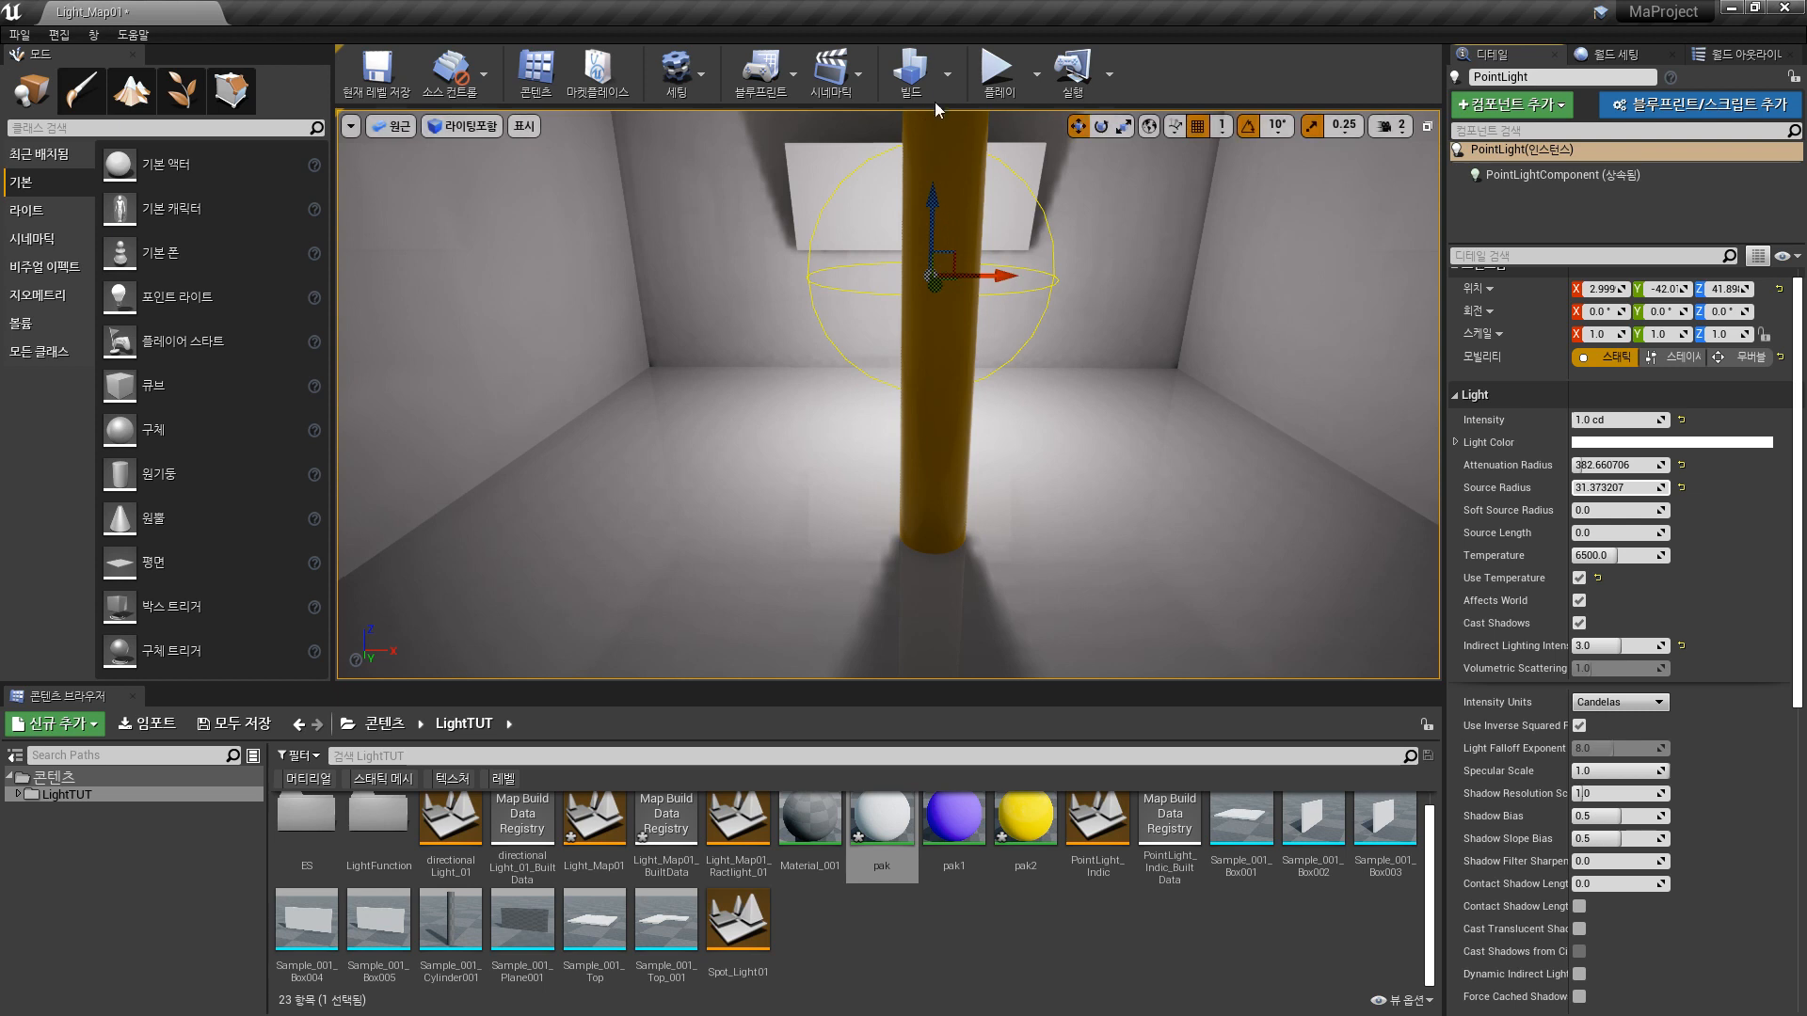
click(949, 73)
click(975, 131)
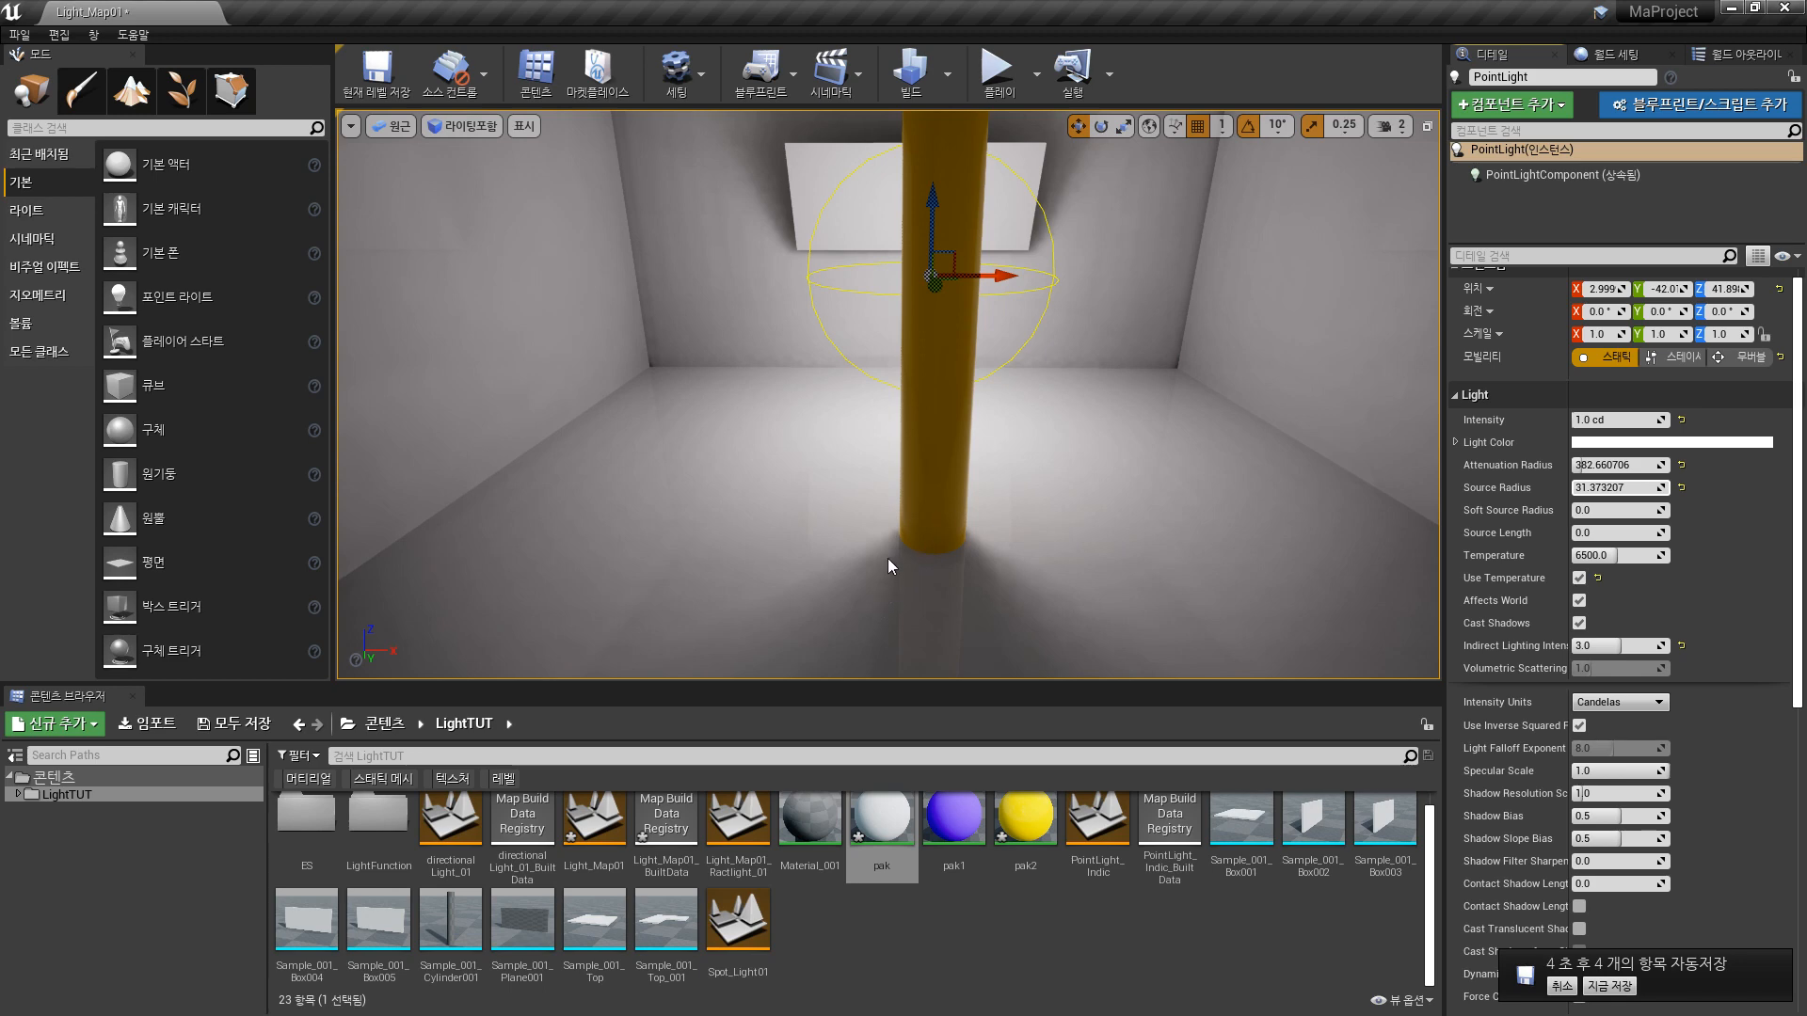
right_drag(985, 573, 724, 364)
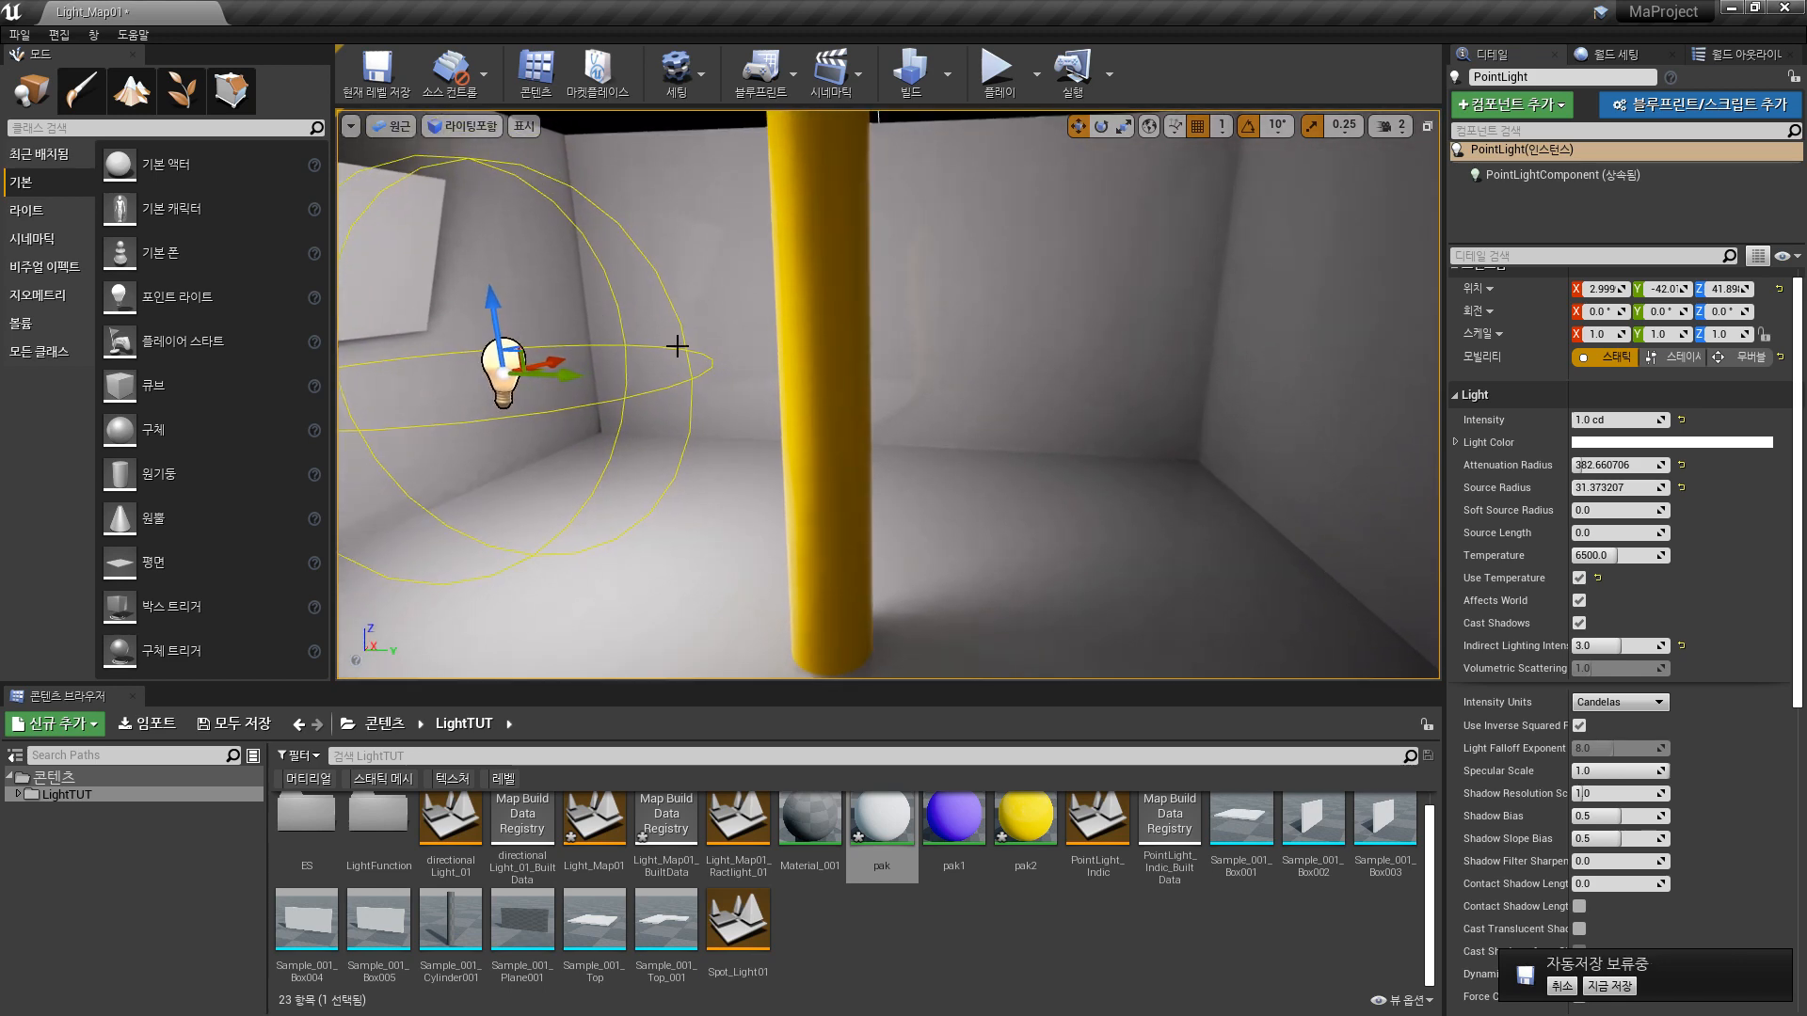
- Raise the point light to about Z 55.9 and reduce its source radius to about 19.6
drag(498, 322, 480, 226)
right_drag(529, 268, 602, 329)
right_drag(645, 273, 646, 247)
drag(1664, 490, 1600, 490)
right_drag(1073, 369, 1073, 334)
key(s)
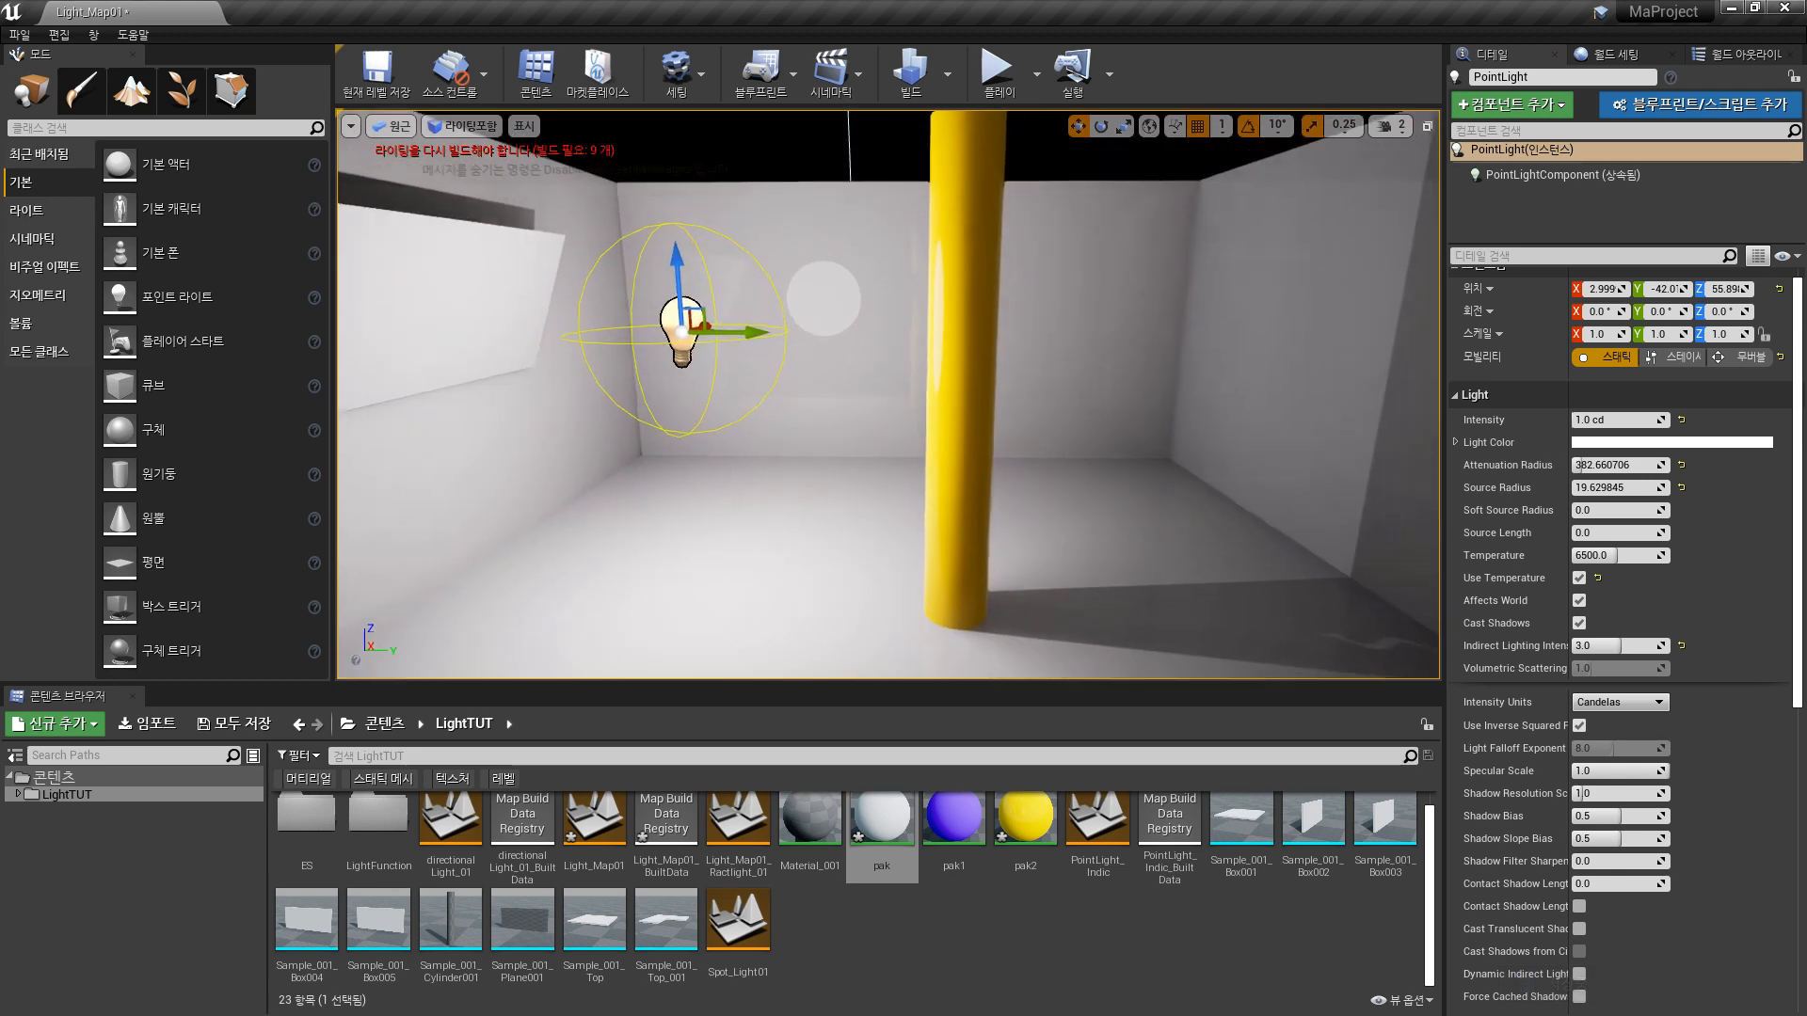
- Move the point light inside the yellow pillar, at about X 2 and Y 10, so its source sphere surrounds the pillar
drag(734, 350, 1015, 364)
right_drag(1057, 380, 1004, 395)
key(w)
key(d)
drag(952, 380, 941, 383)
right_drag(941, 383, 903, 367)
drag(902, 366, 902, 366)
right_drag(948, 318, 1041, 355)
key(a)
drag(1041, 356, 1047, 357)
right_drag(1108, 391, 763, 337)
key(d)
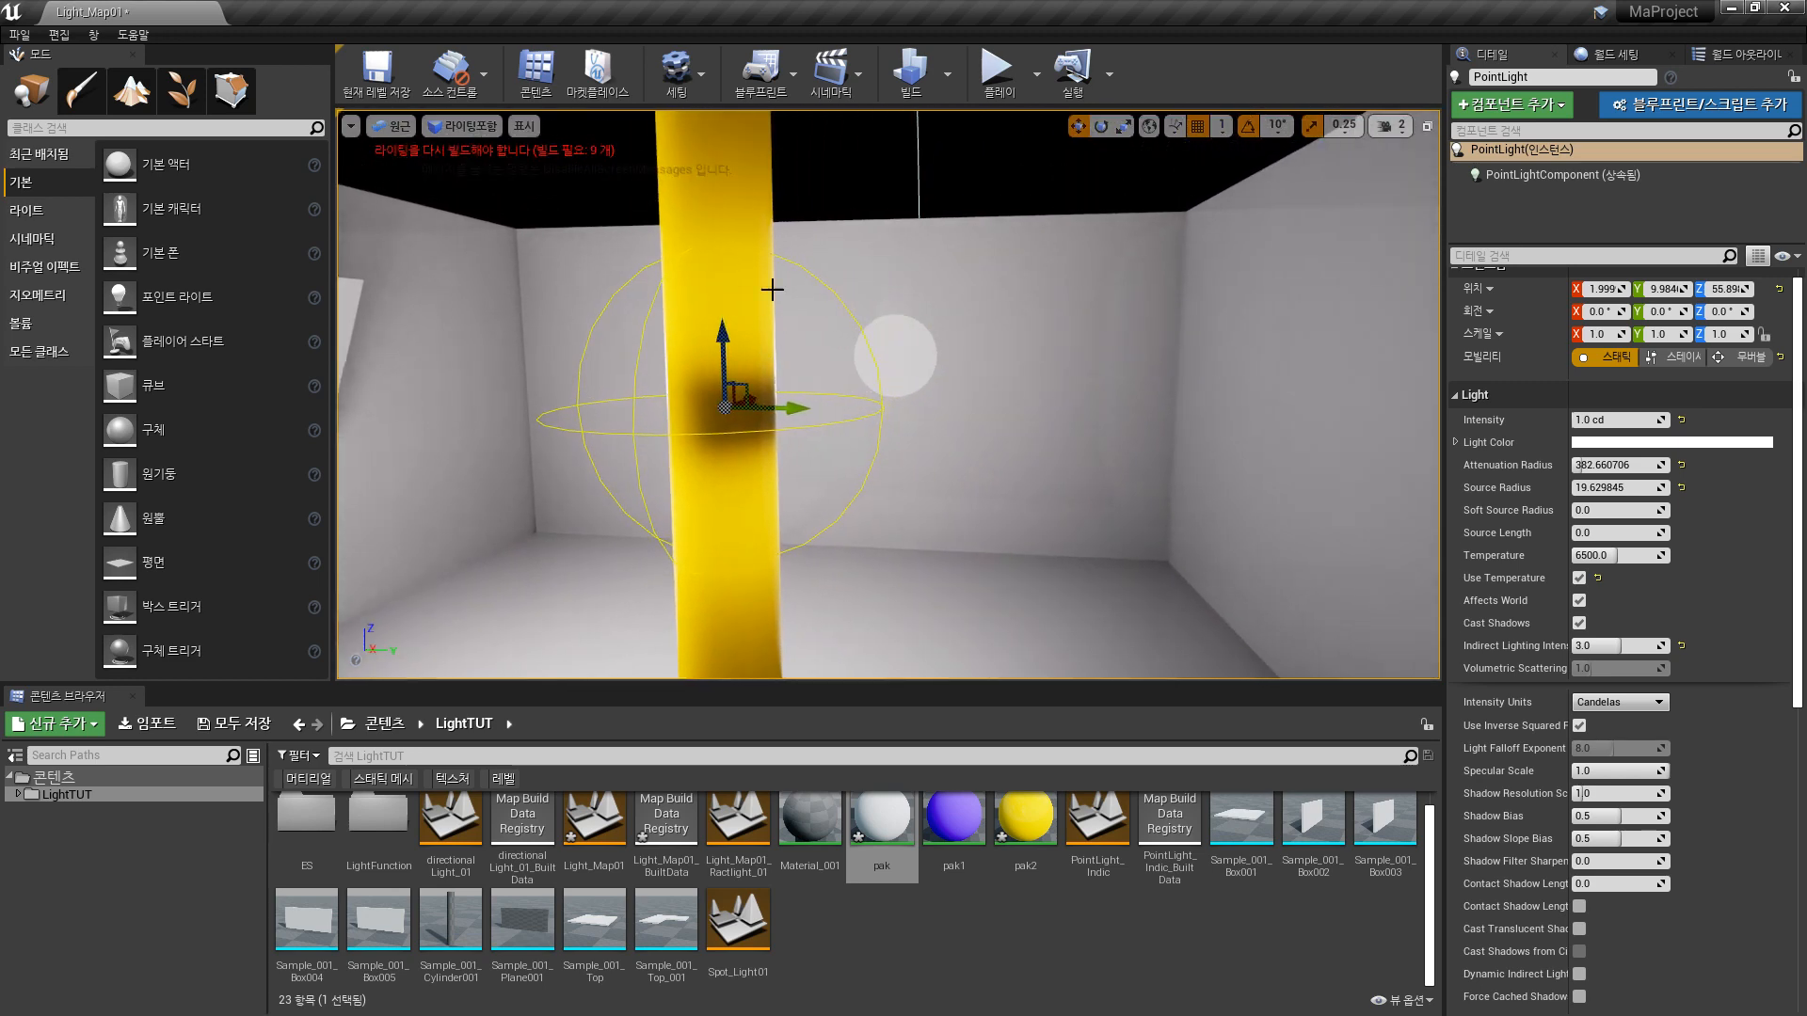
- Build only the lighting and examine the baked light on the yellow pillar, walls and floor
key(s)
right_drag(807, 520, 684, 556)
key(w)
key(d)
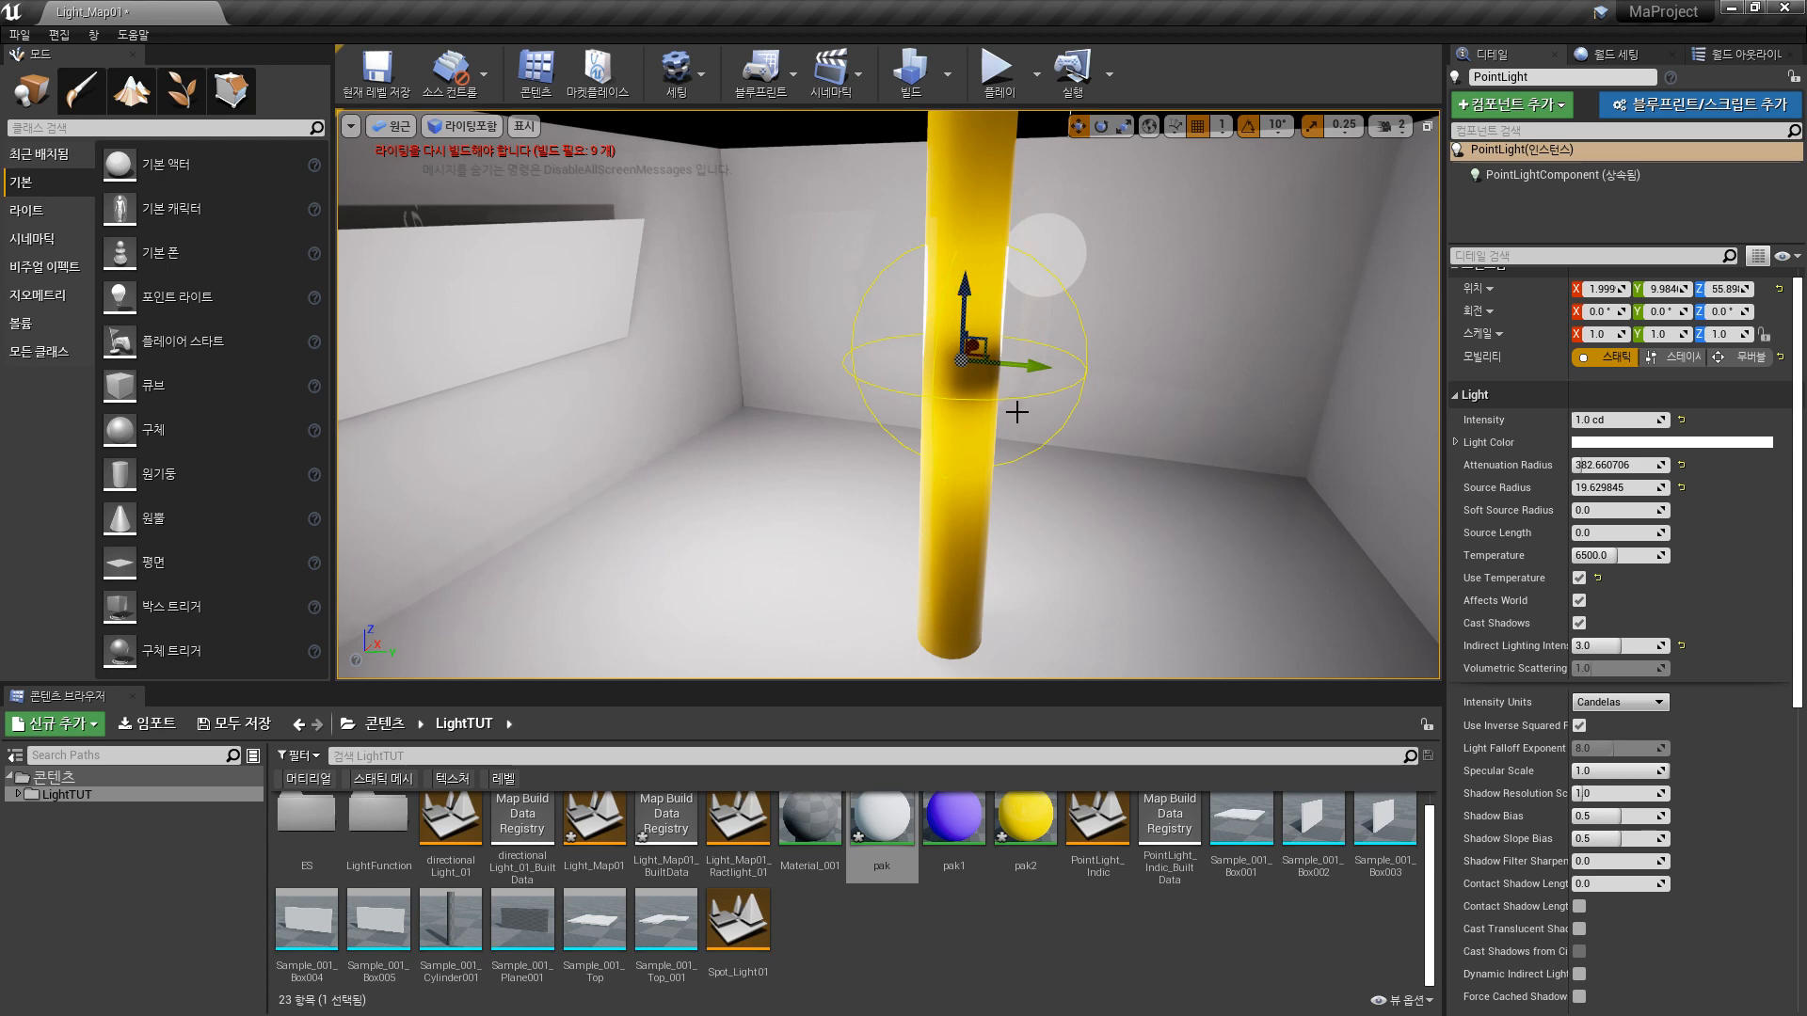
key(s)
mouse_move(1101, 442)
right_down()
mouse_move(1054, 471)
mouse_move(1120, 423)
mouse_move(1110, 412)
right_up()
click(947, 74)
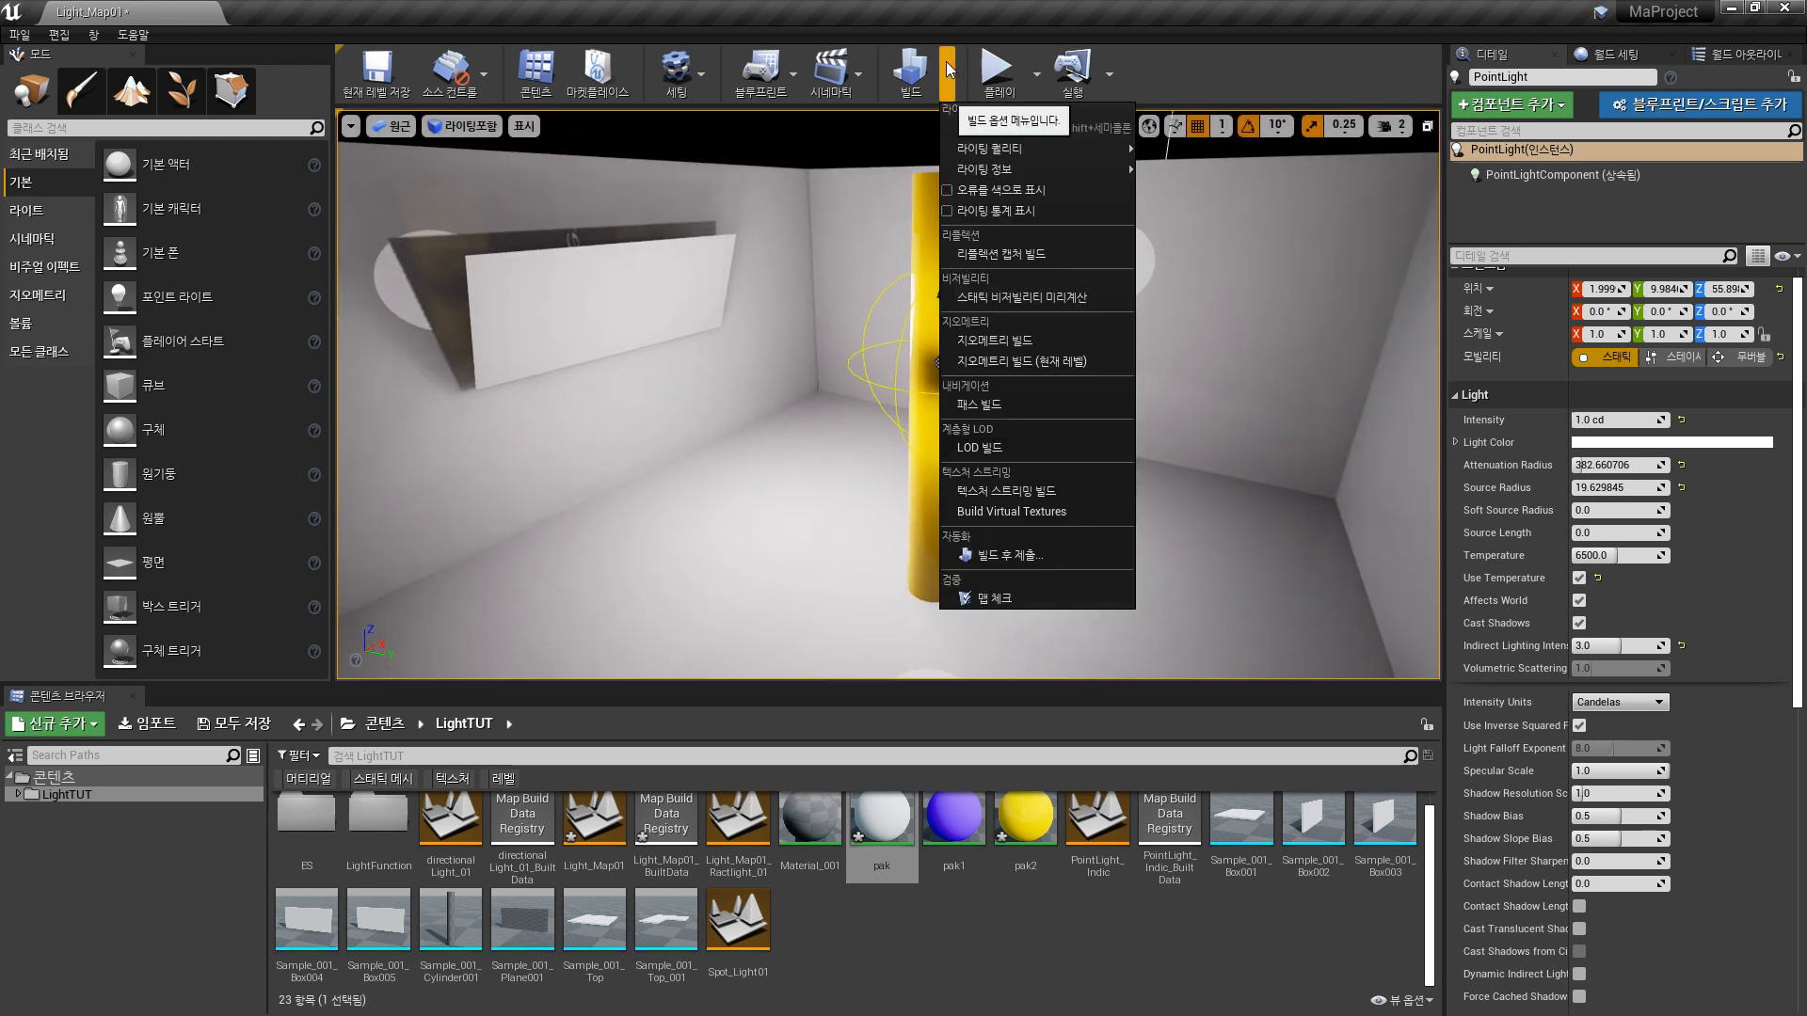
click(1003, 135)
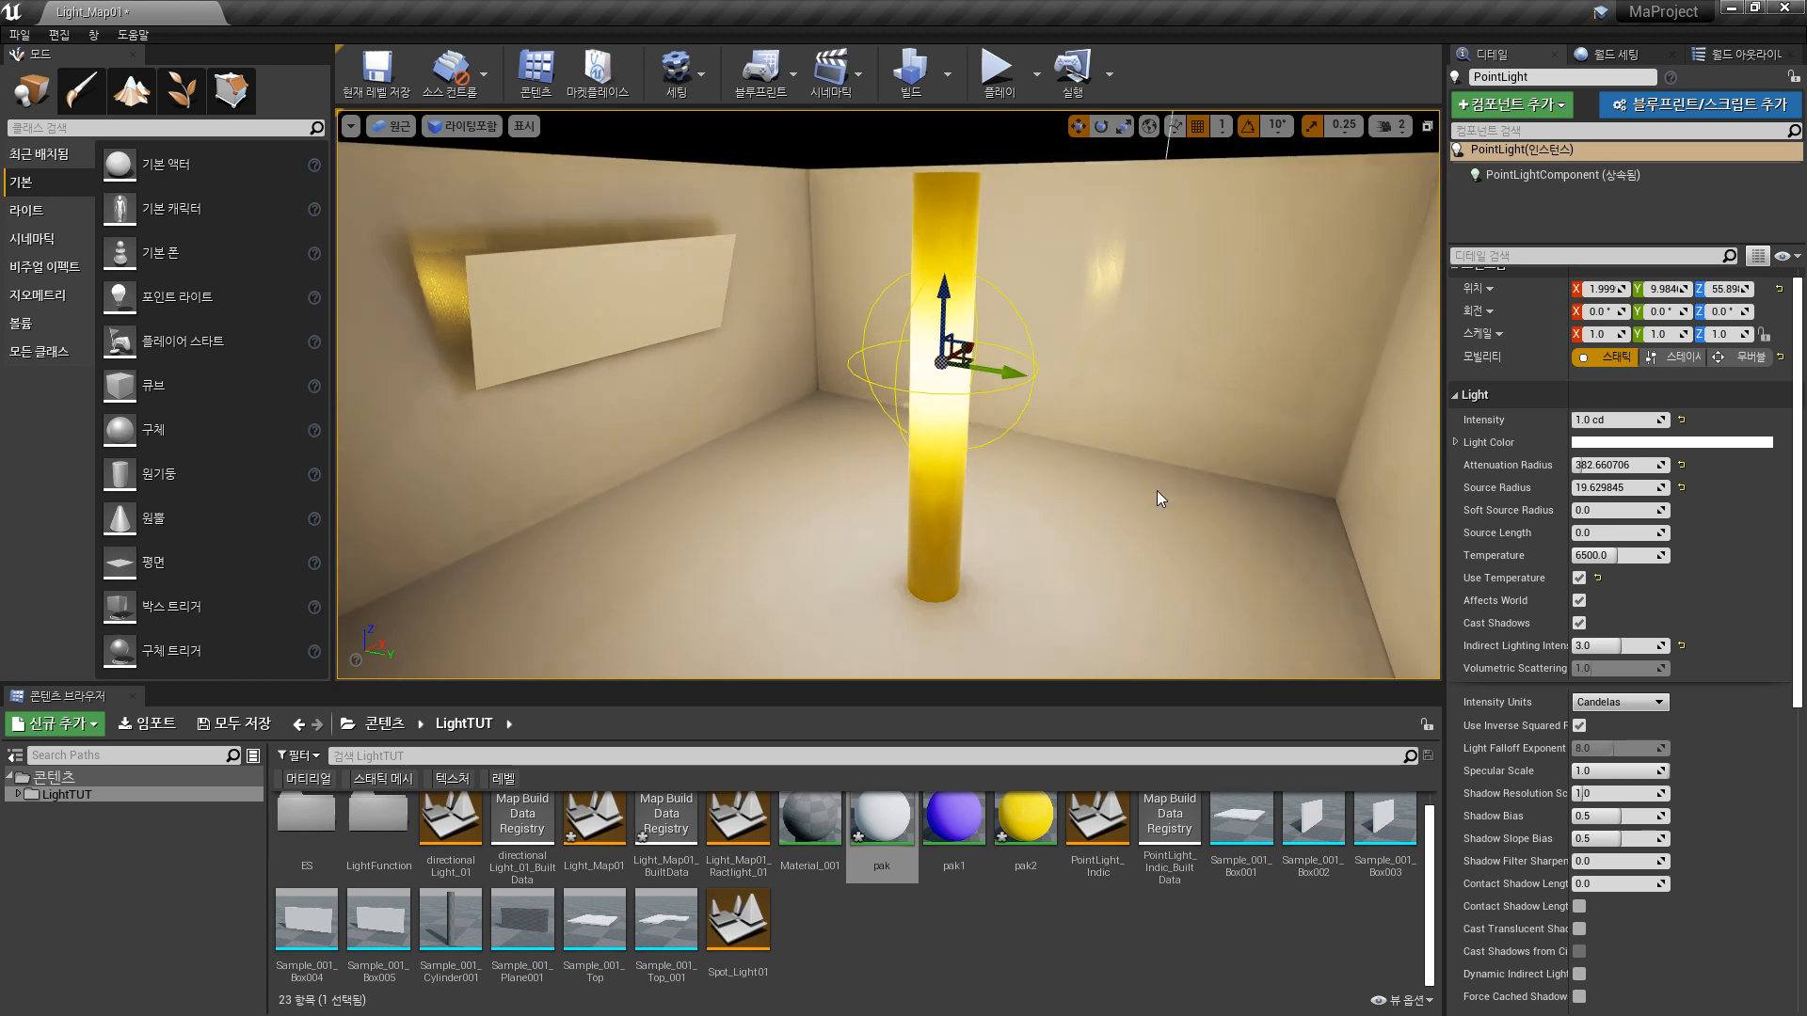
alt+drag(1160, 391, 1081, 439)
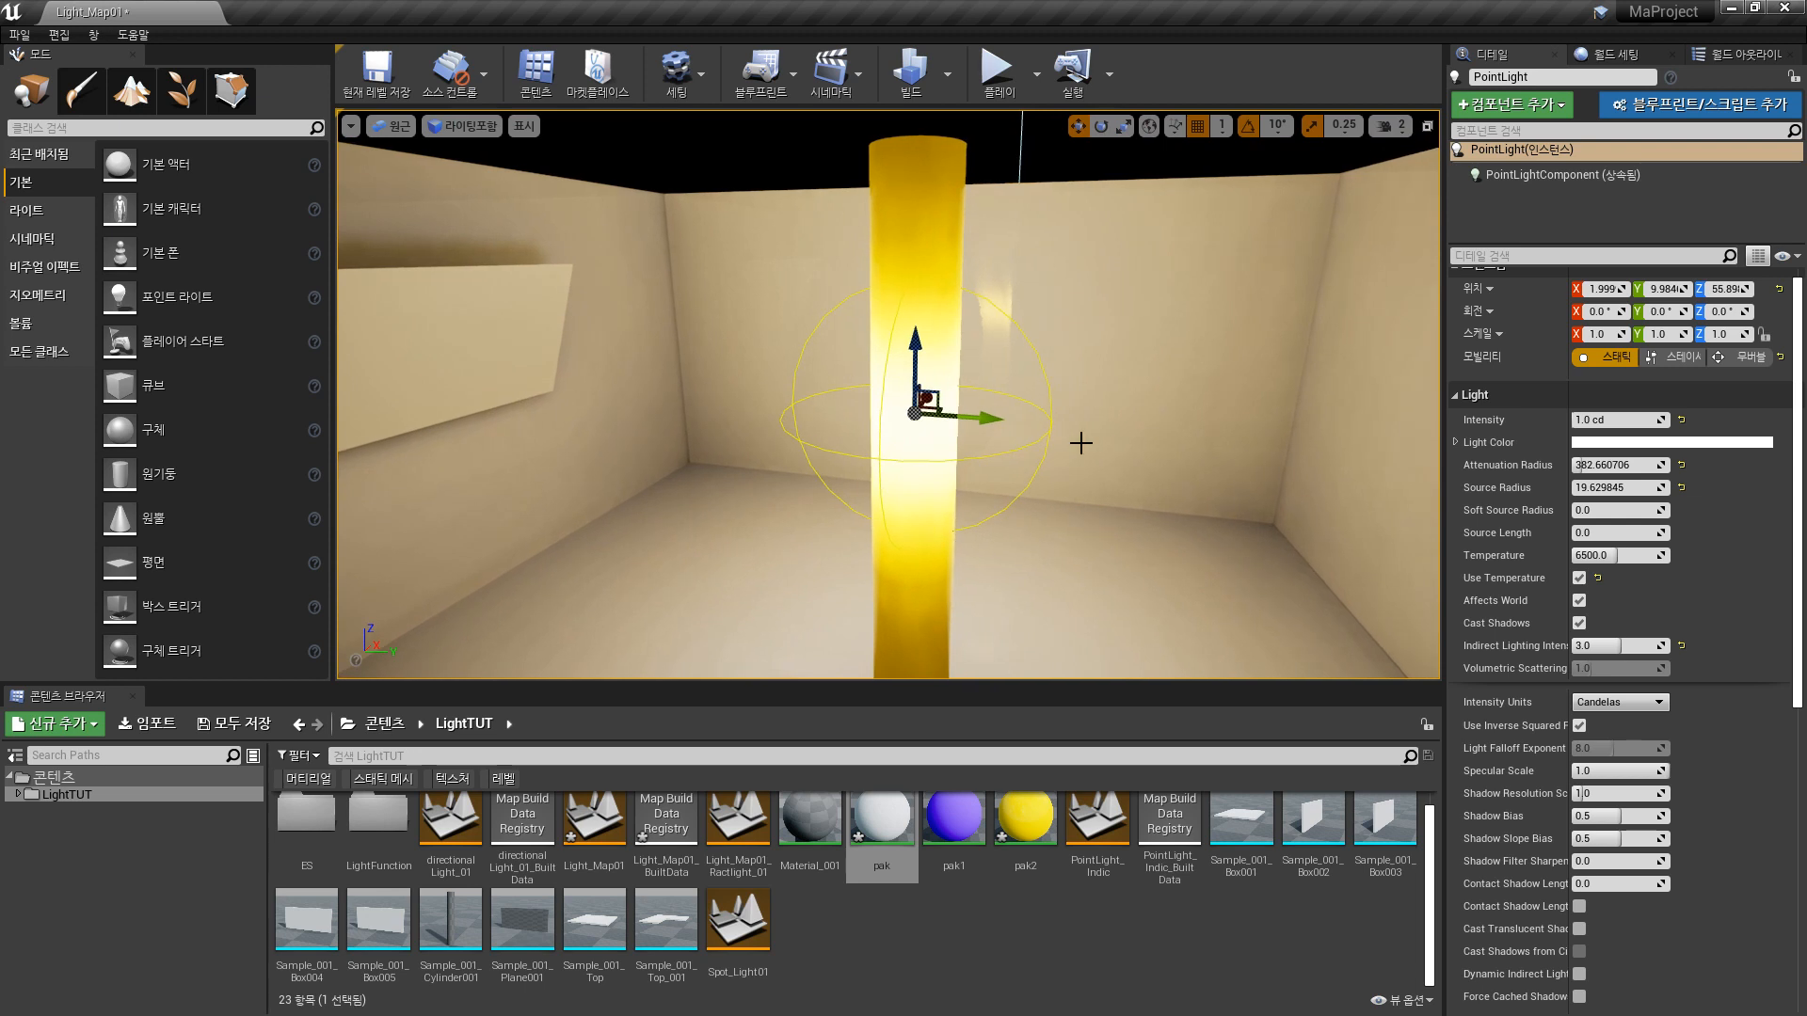
right_drag(962, 450, 790, 376)
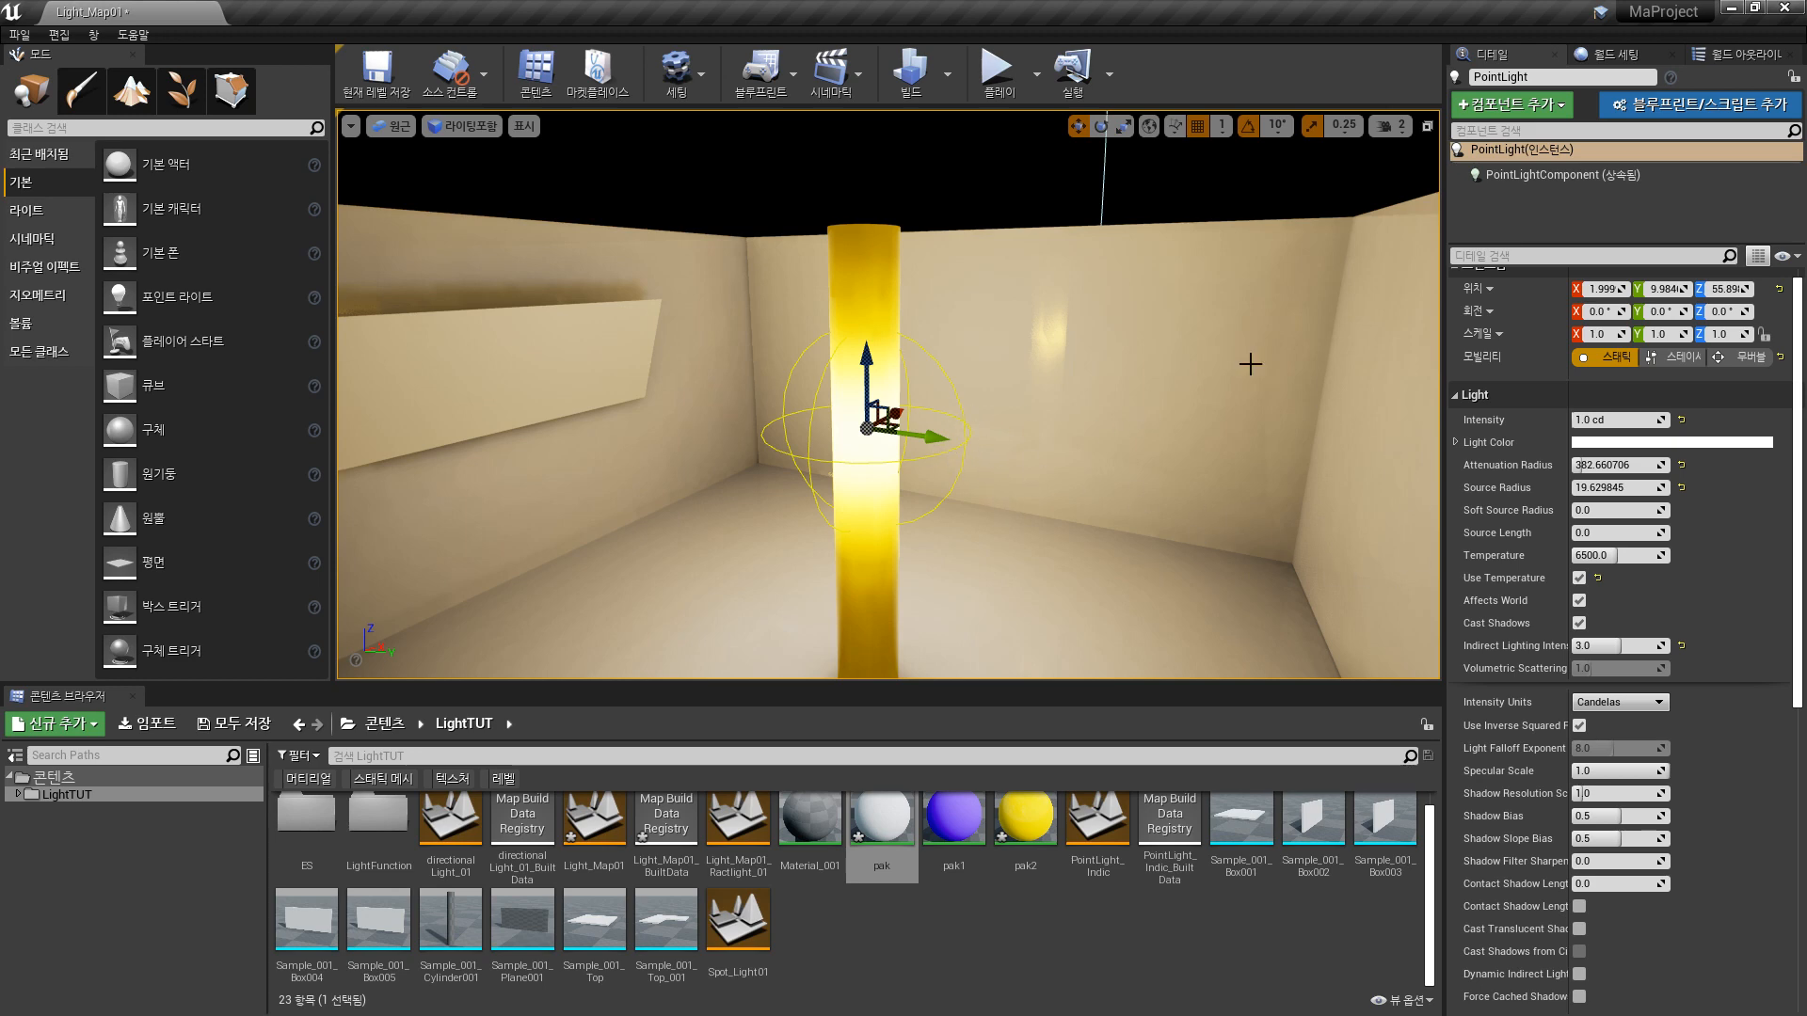
right_drag(1101, 253, 1042, 414)
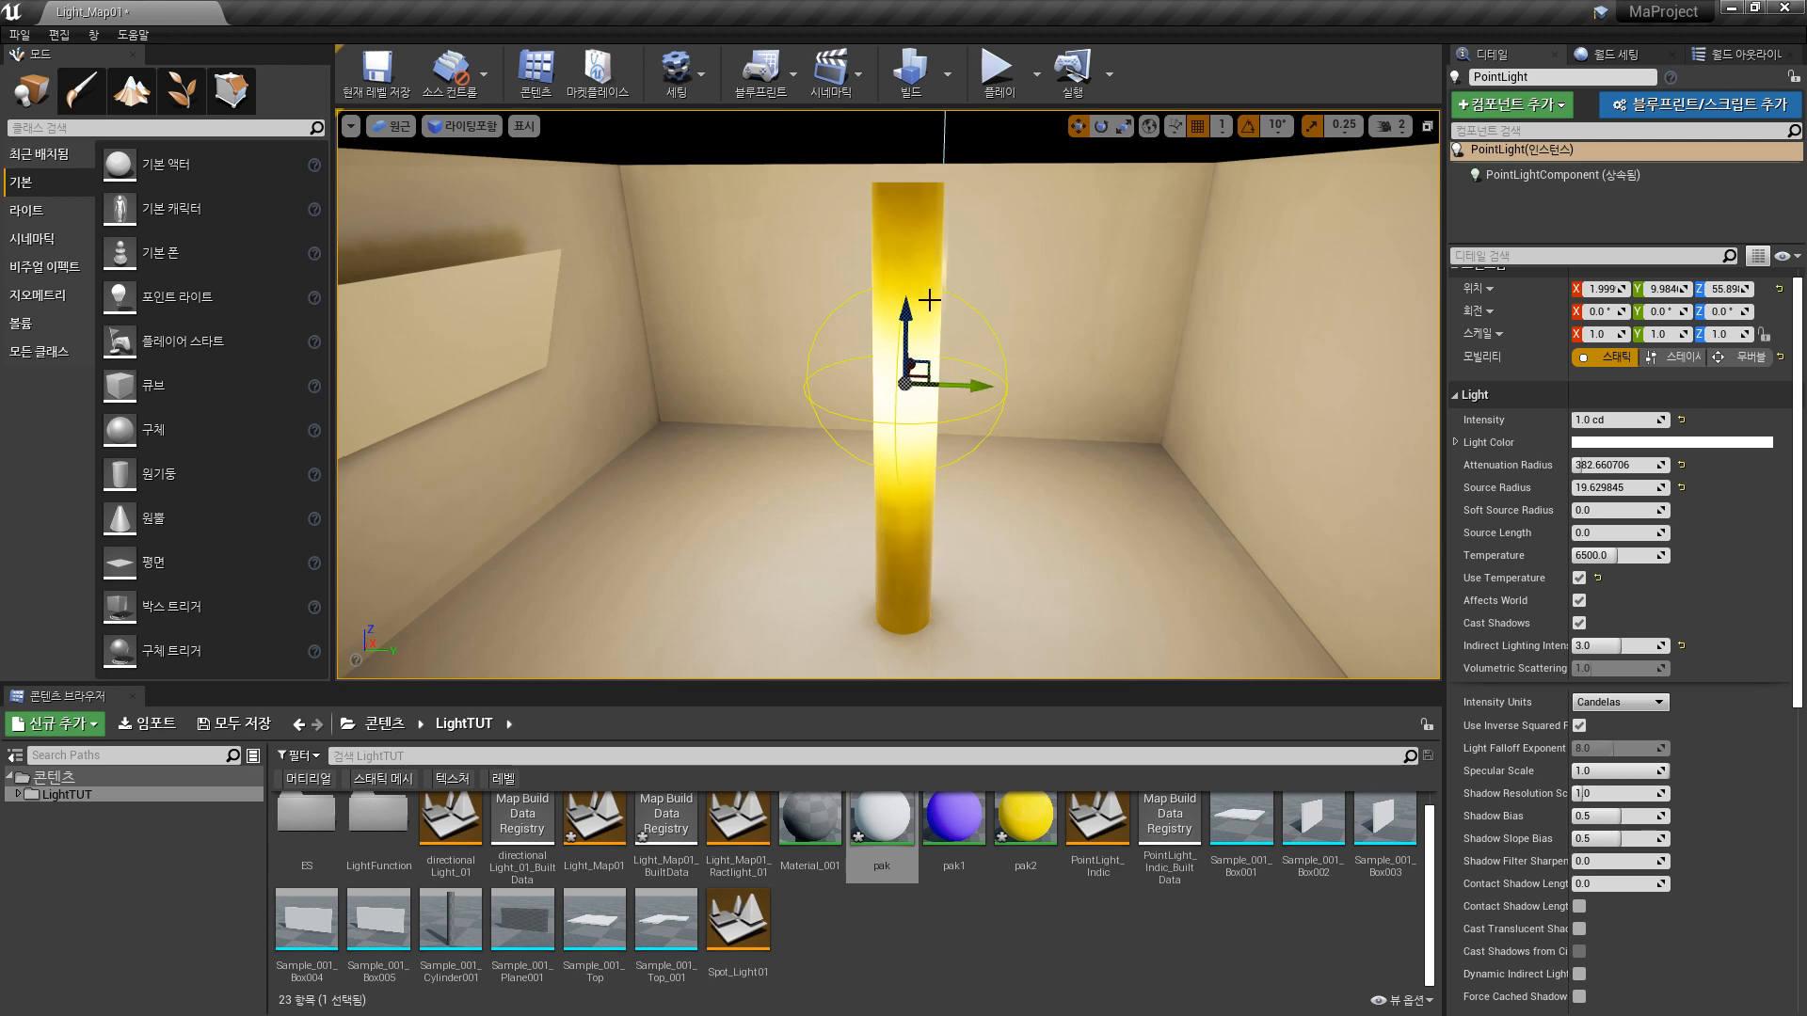
alt+drag(947, 455, 1003, 507)
right_drag(1012, 441, 1007, 400)
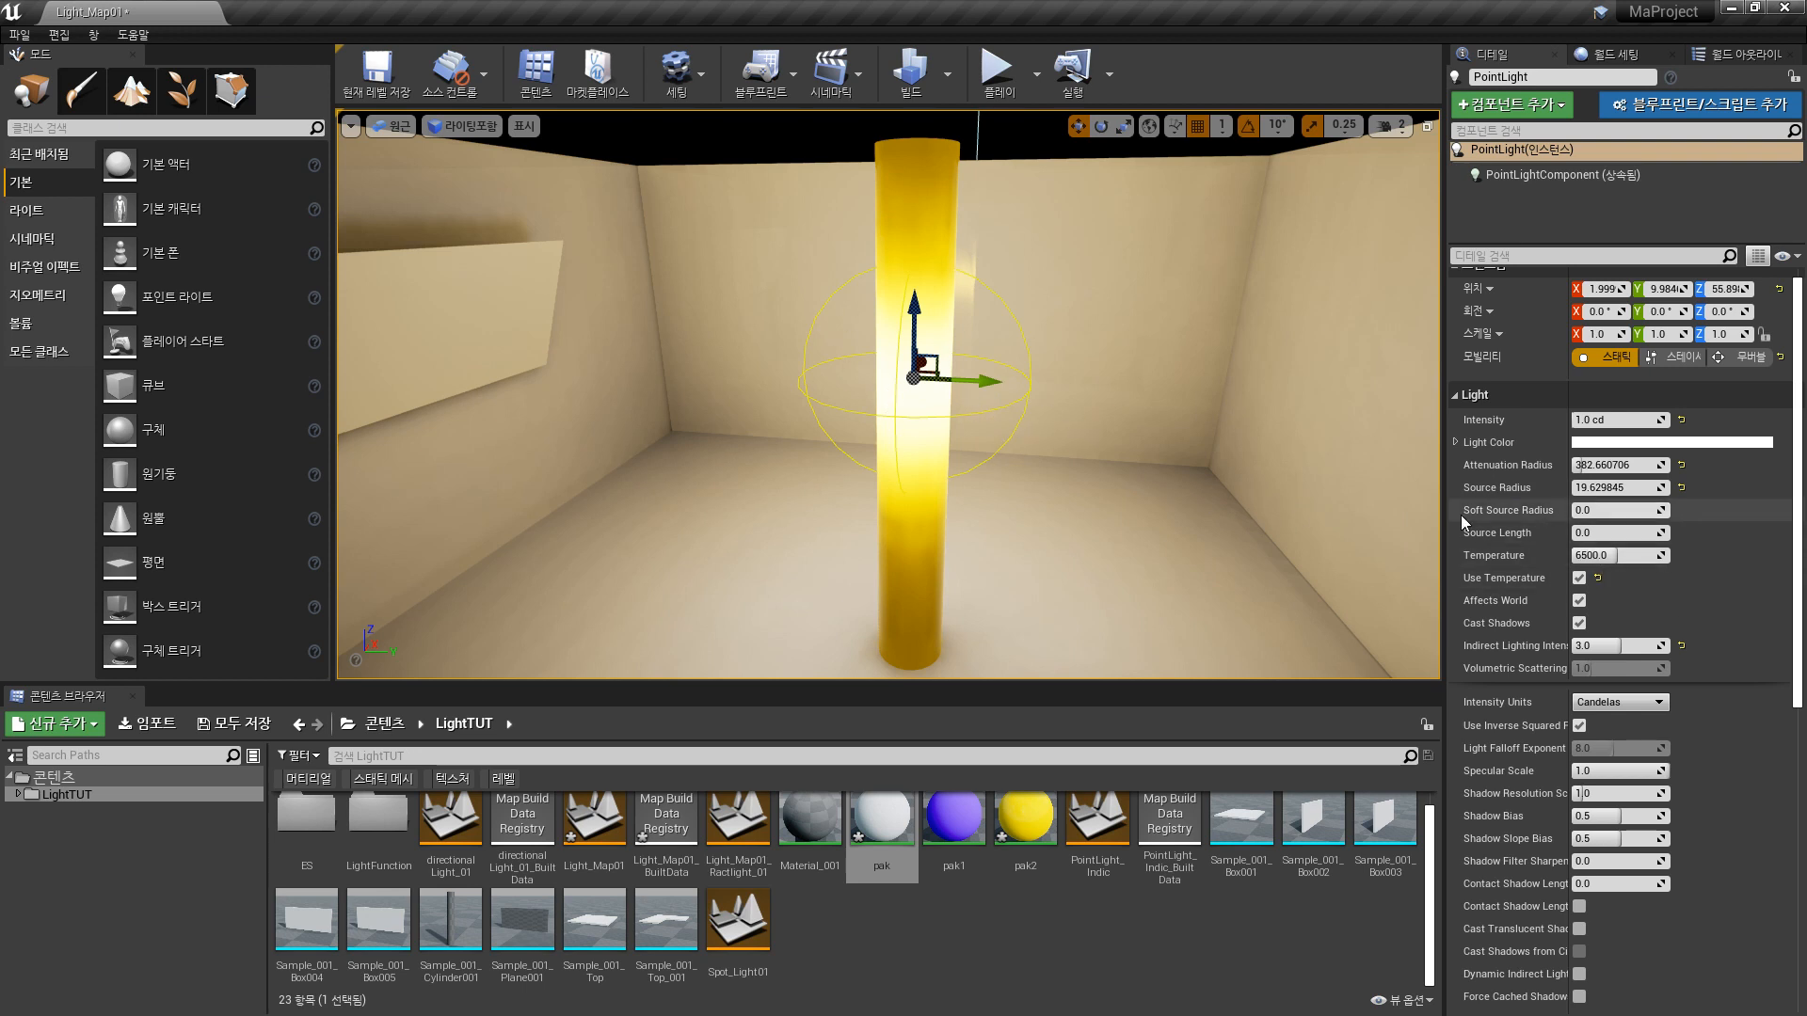
- Move the point light out of the pillar to about Y -15 and set its soft source radius to 8
drag(971, 382, 844, 371)
right_drag(817, 339, 877, 311)
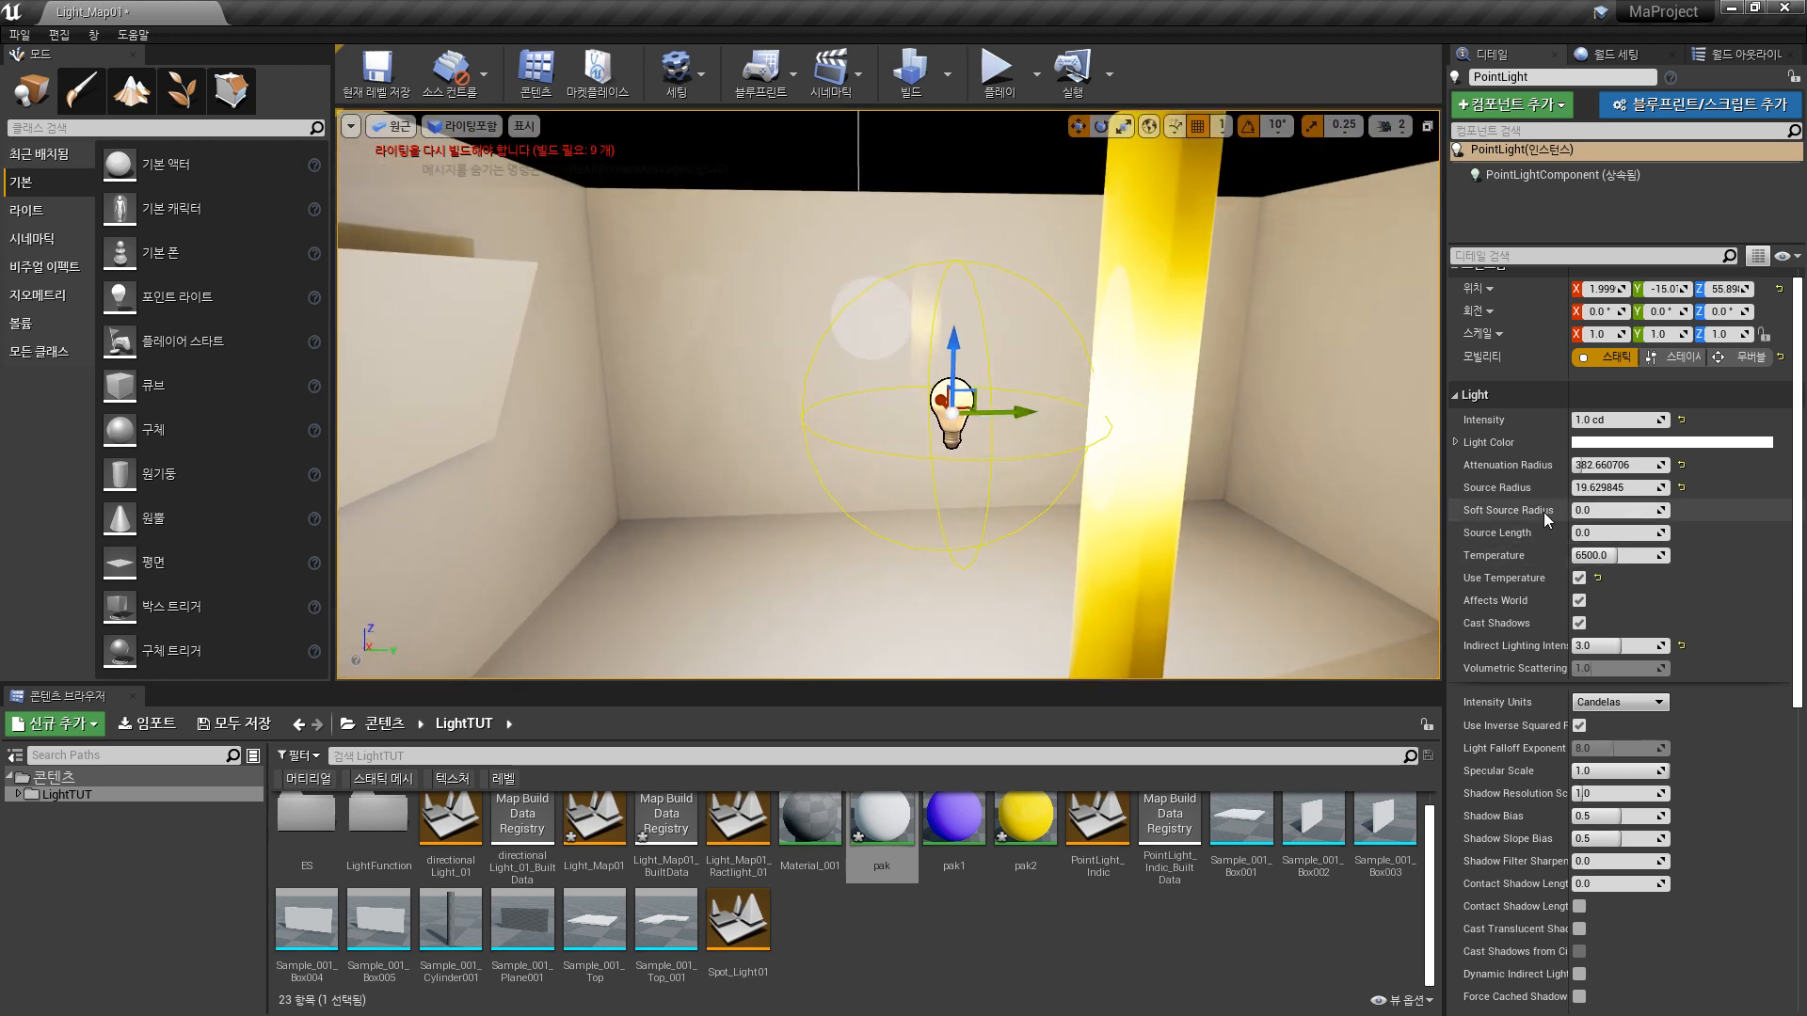
click(1638, 510)
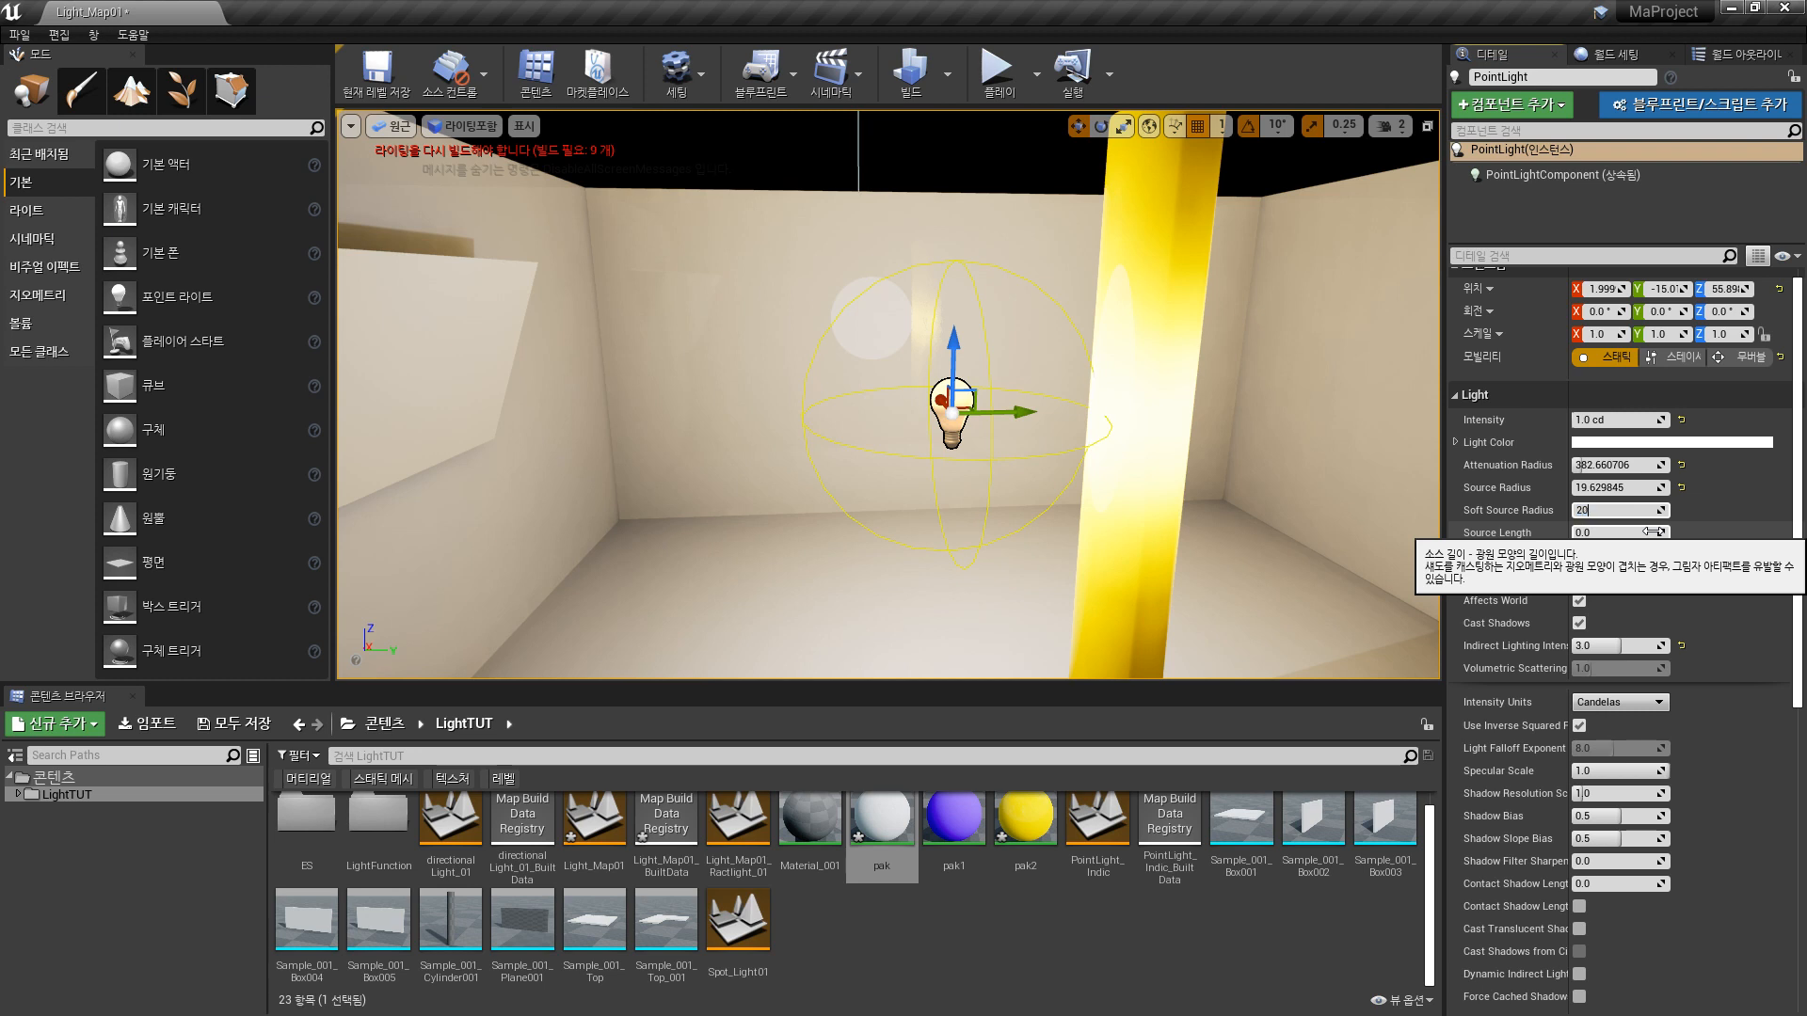
text(1.0)
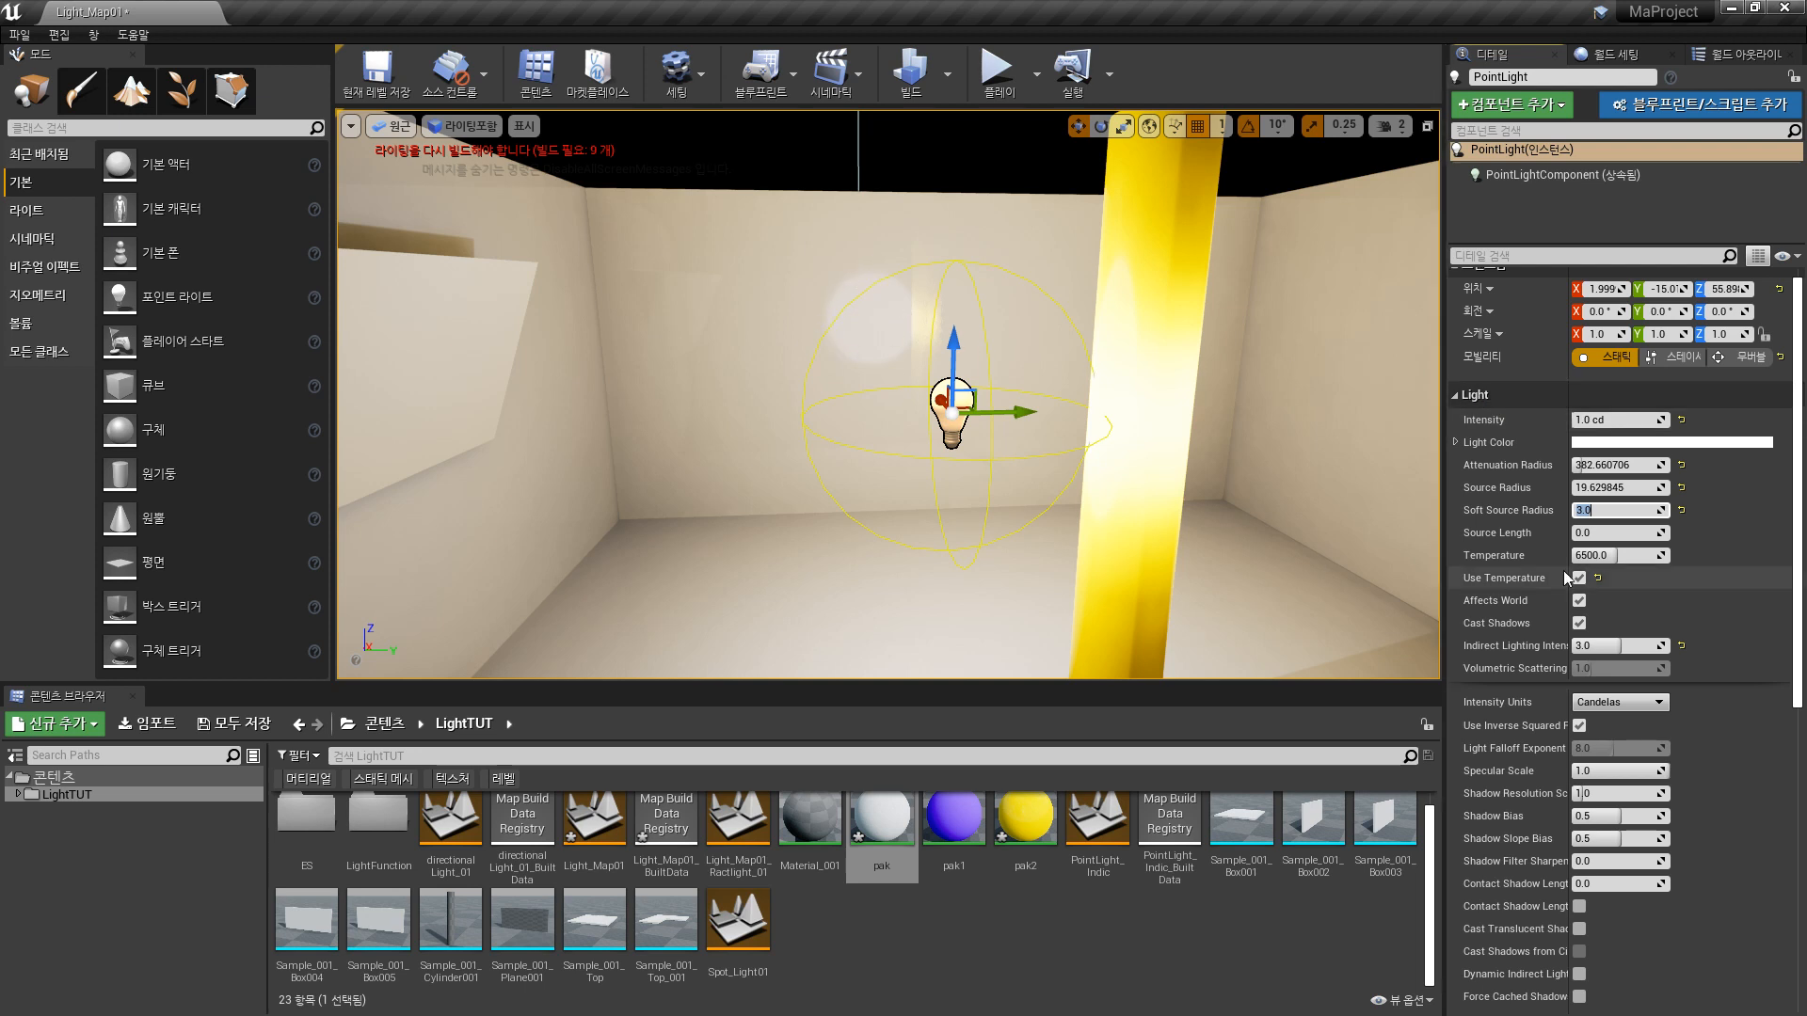
click(1658, 511)
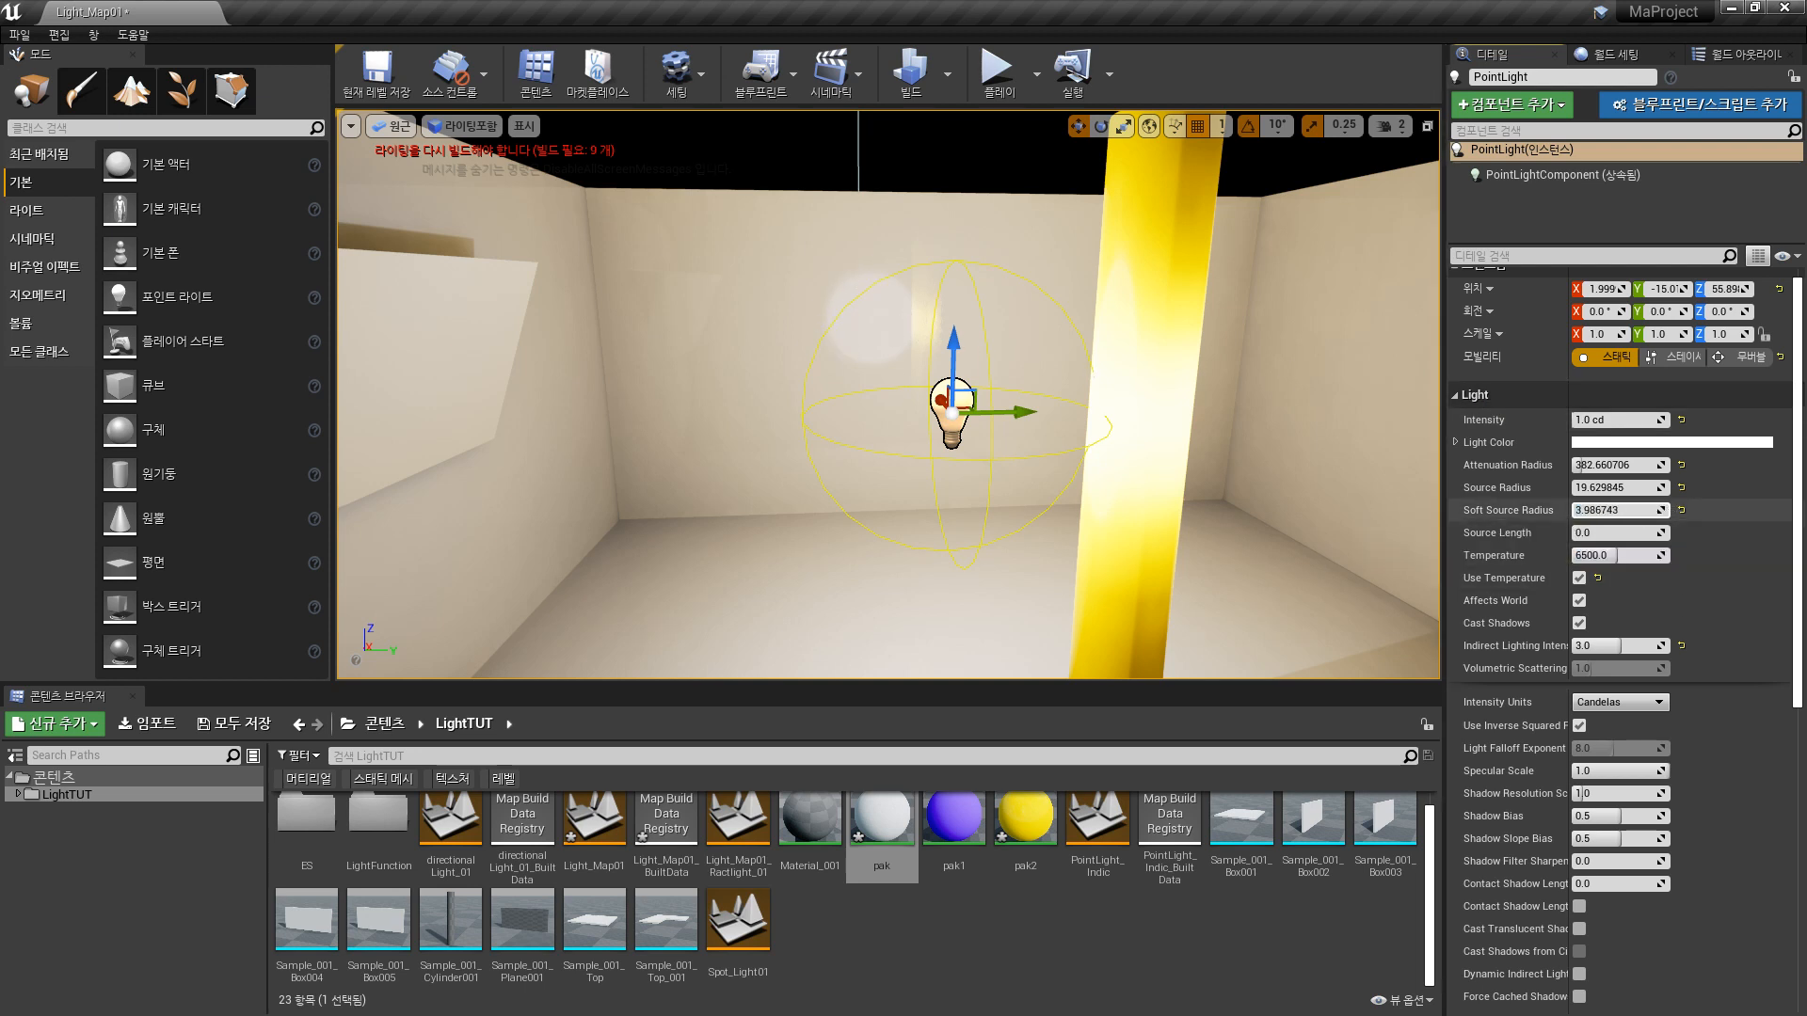
drag(1658, 511, 1664, 511)
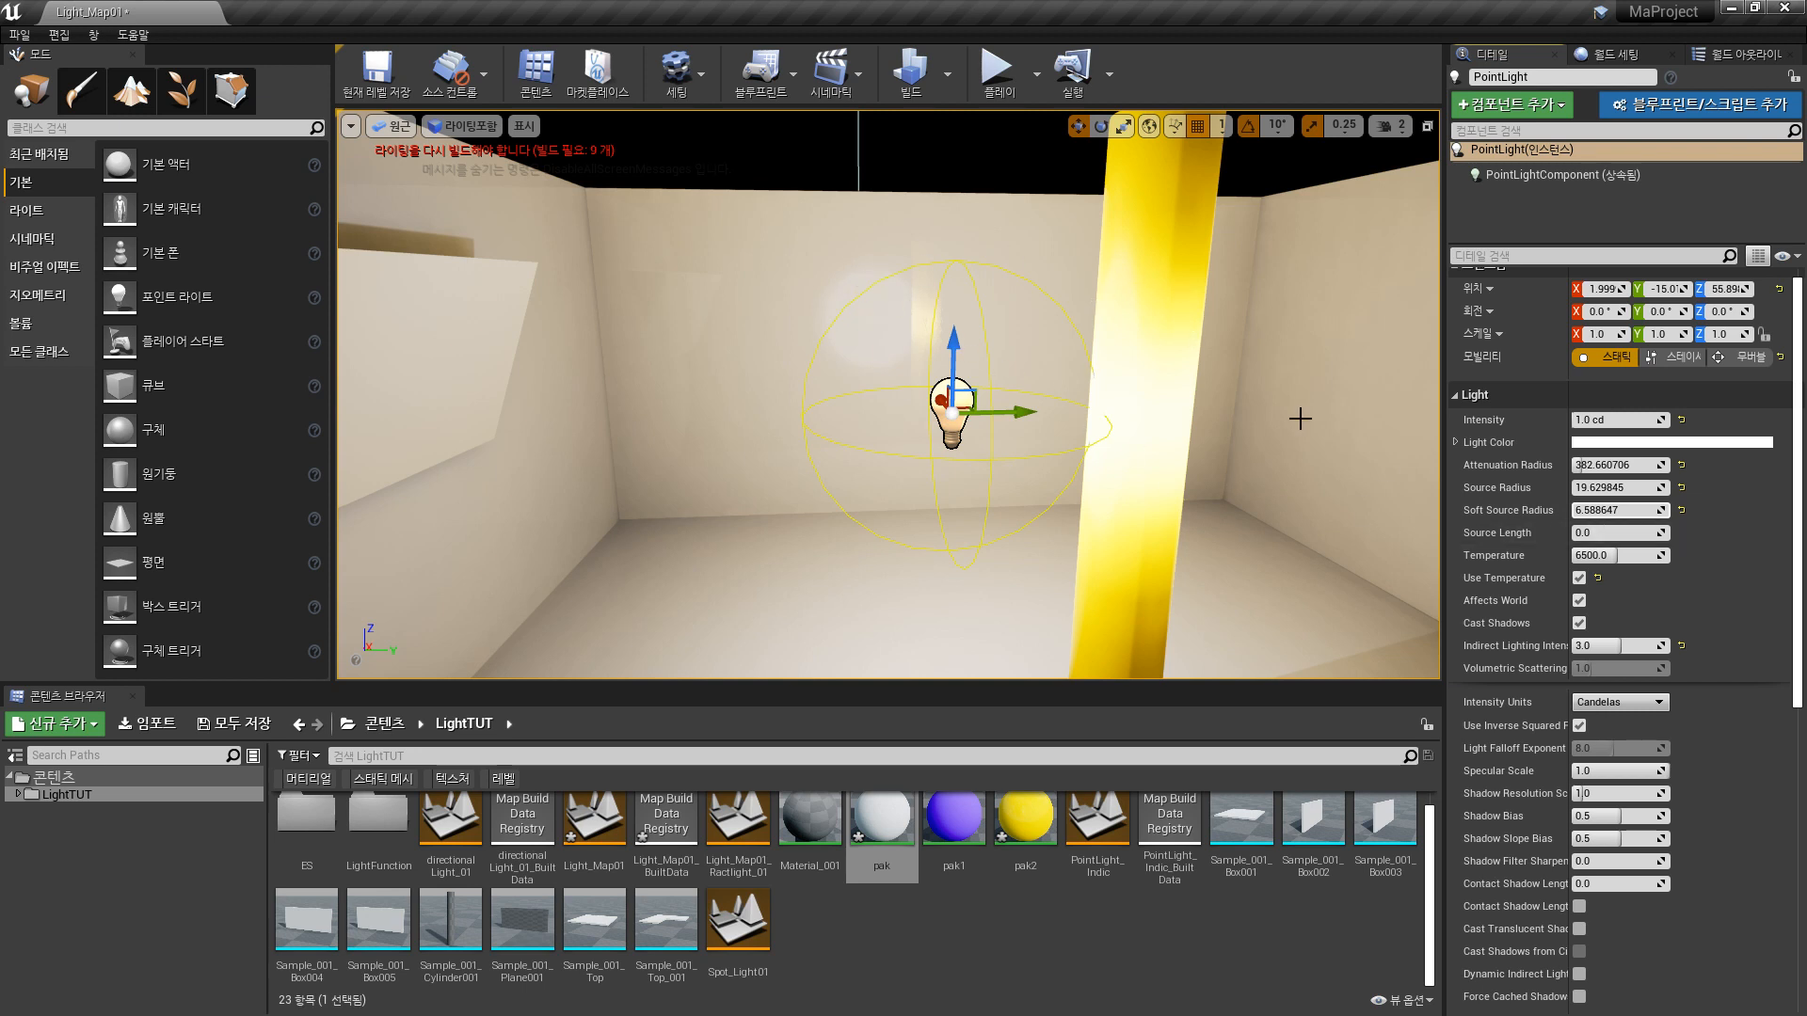
click(1626, 517)
- Move the point light farther from the yellow pillar, to about Y -23
right_drag(862, 386, 869, 329)
right_drag(990, 472, 1011, 384)
drag(1021, 356, 1207, 396)
right_drag(1155, 452, 1176, 414)
drag(1230, 415, 978, 394)
right_drag(979, 393, 807, 276)
right_drag(876, 345, 836, 353)
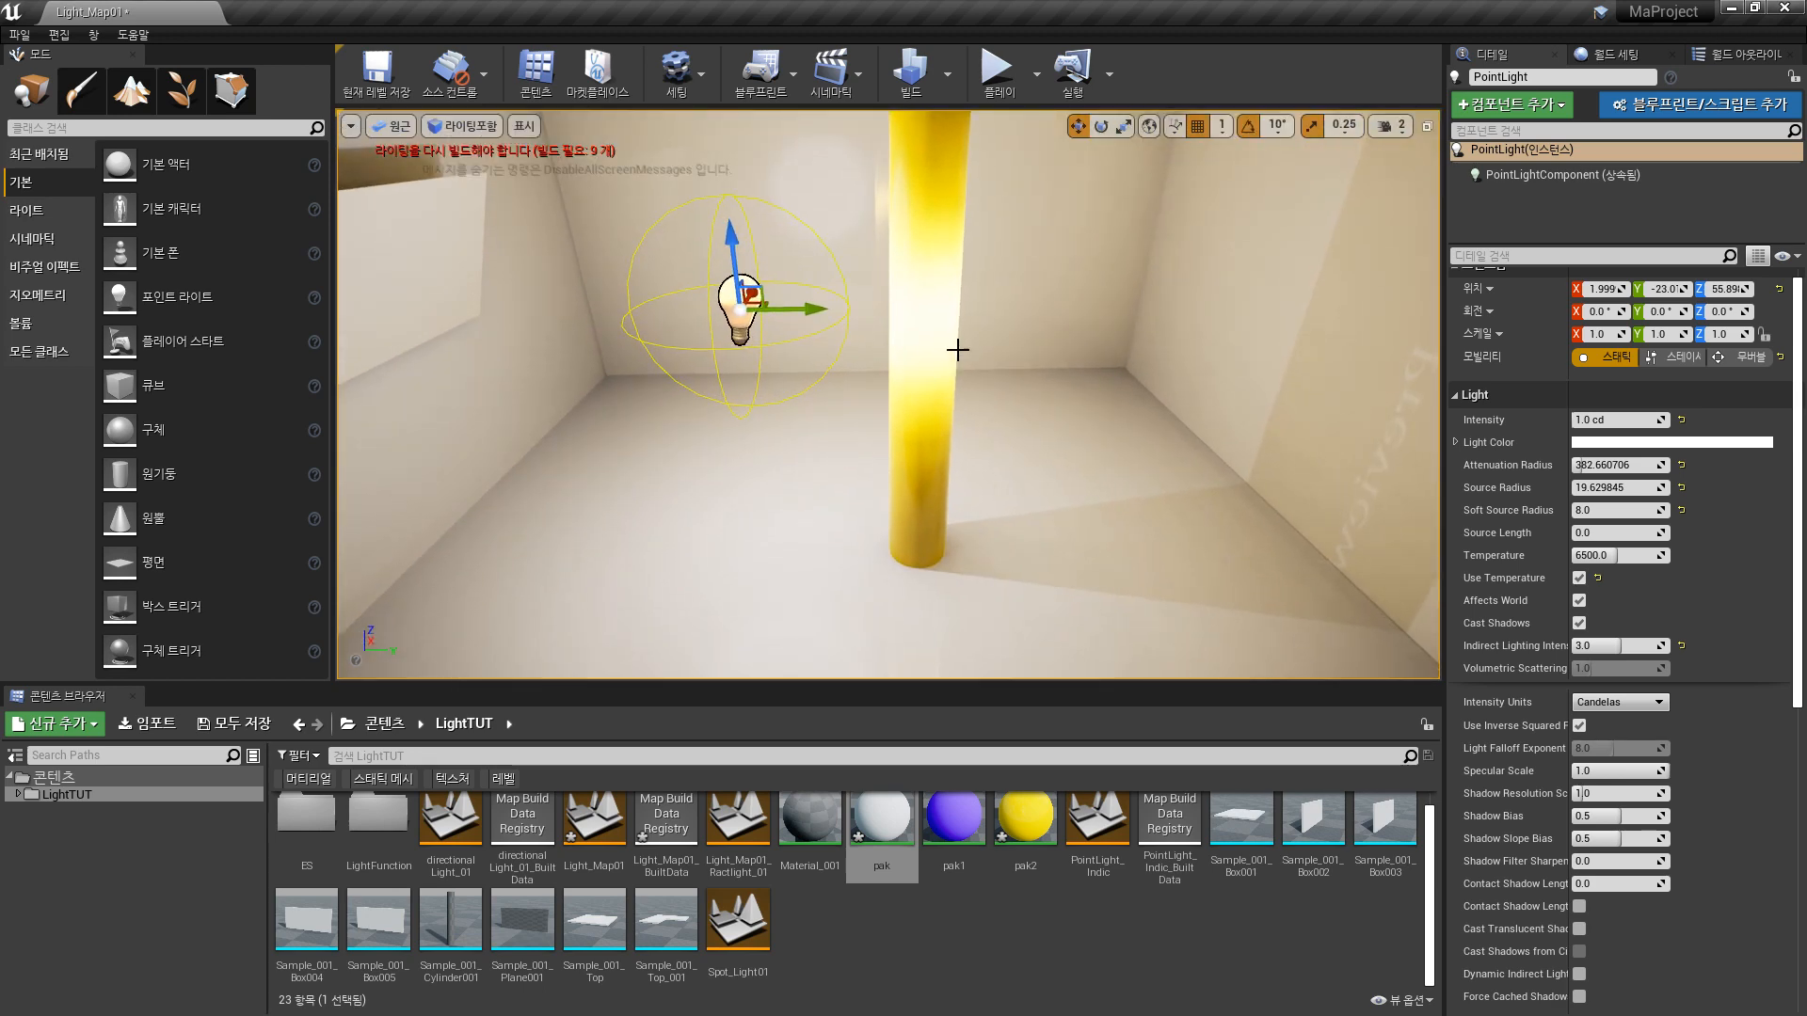
- Rebuild only the lighting and examine the baked shadows of the pillar and the white wall panel
click(947, 74)
click(1009, 132)
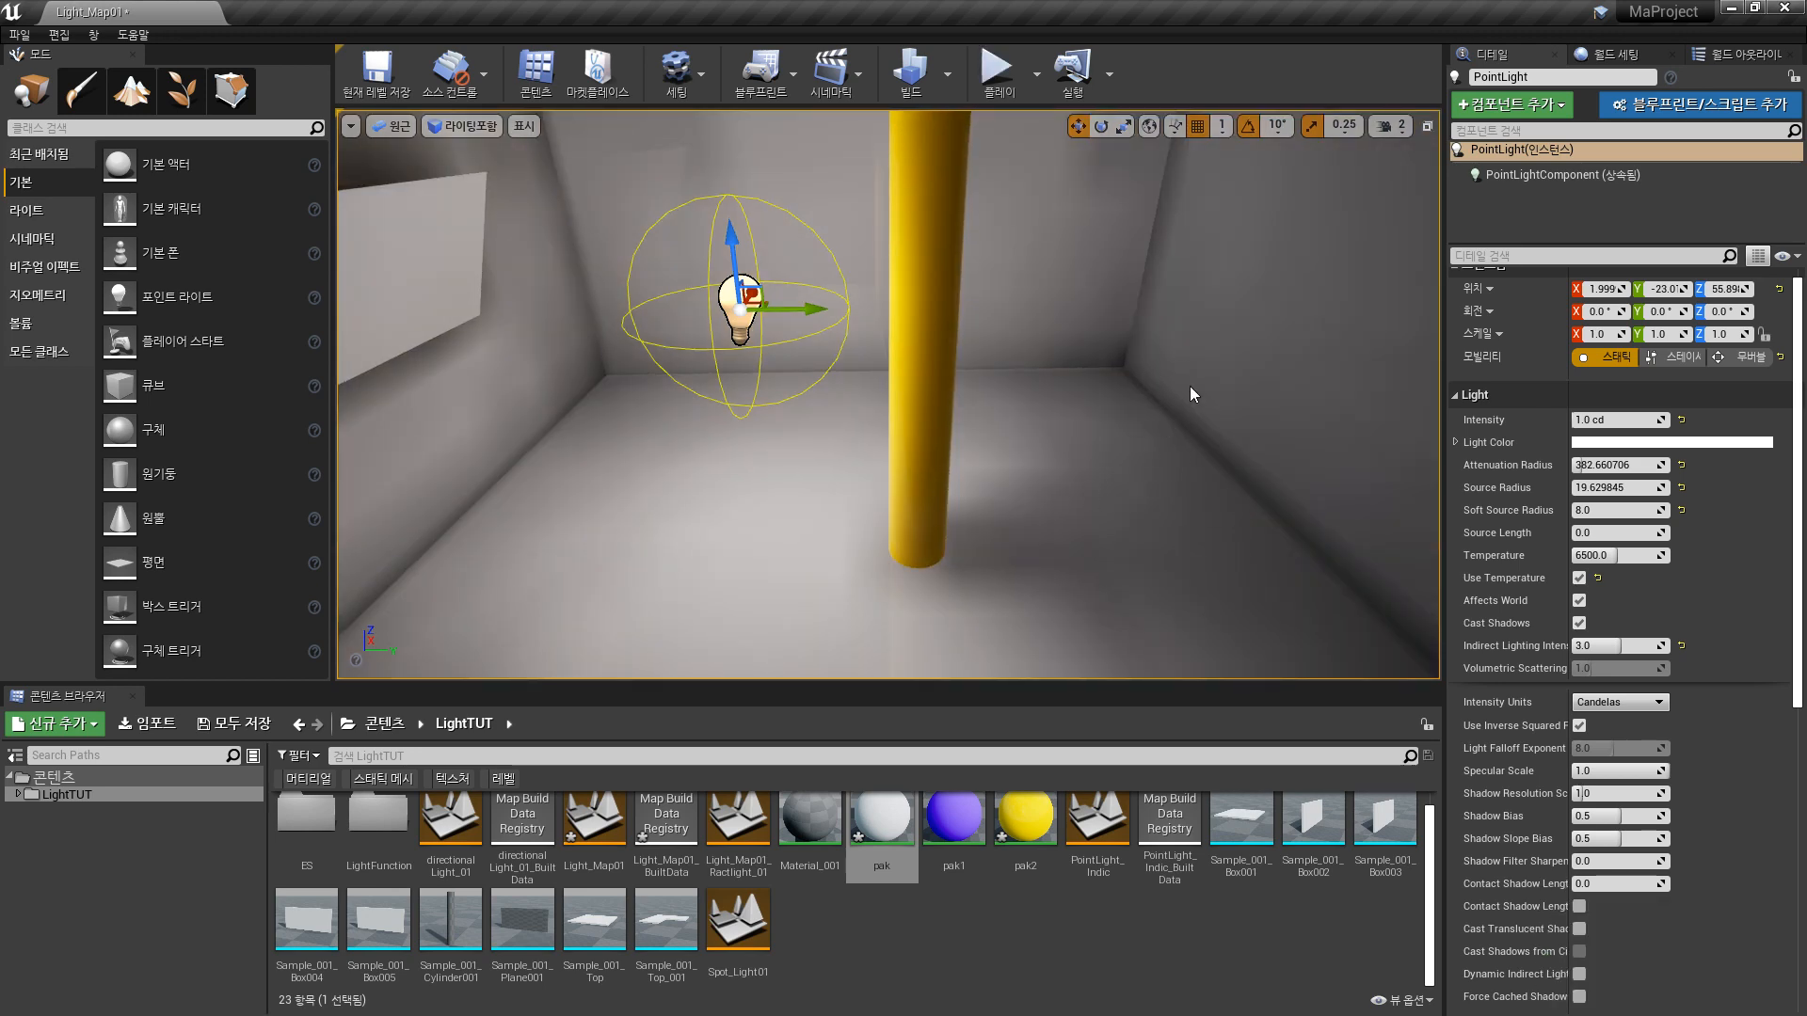
right_drag(1229, 406, 1229, 470)
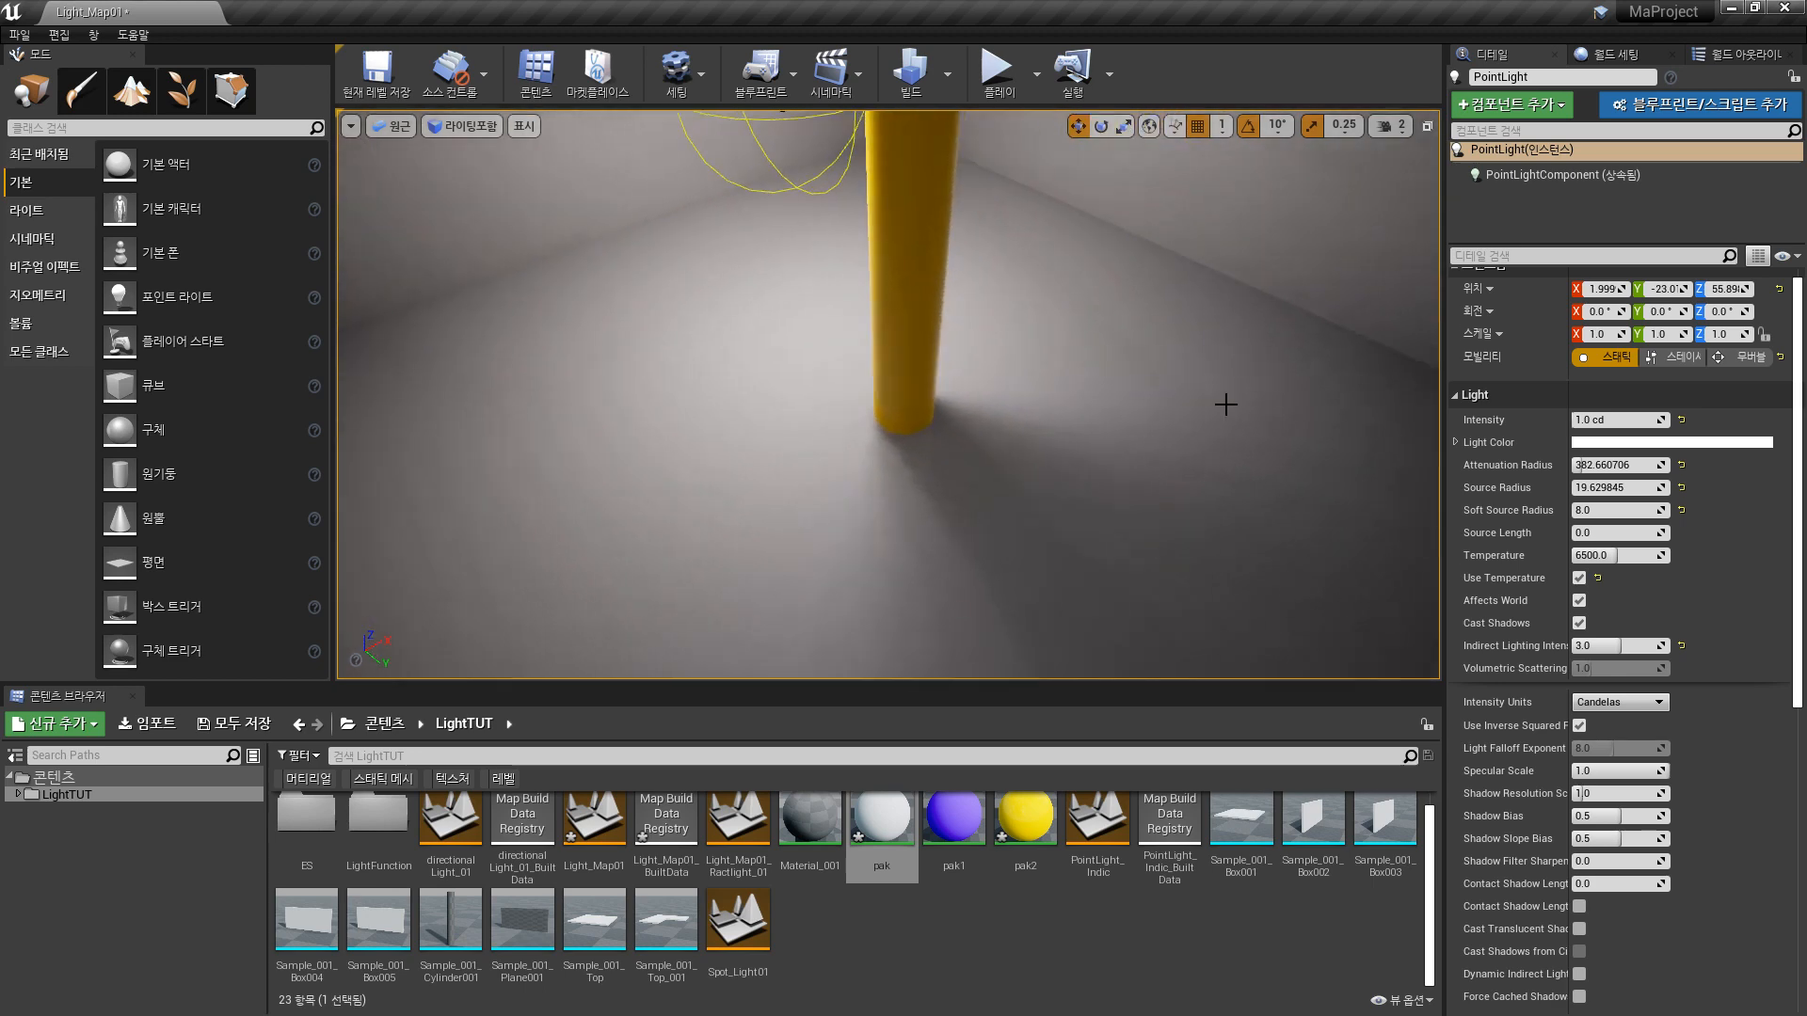
right_drag(1116, 483, 1138, 484)
alt+drag(1138, 484, 668, 475)
key(a)
right_drag(667, 475, 1299, 555)
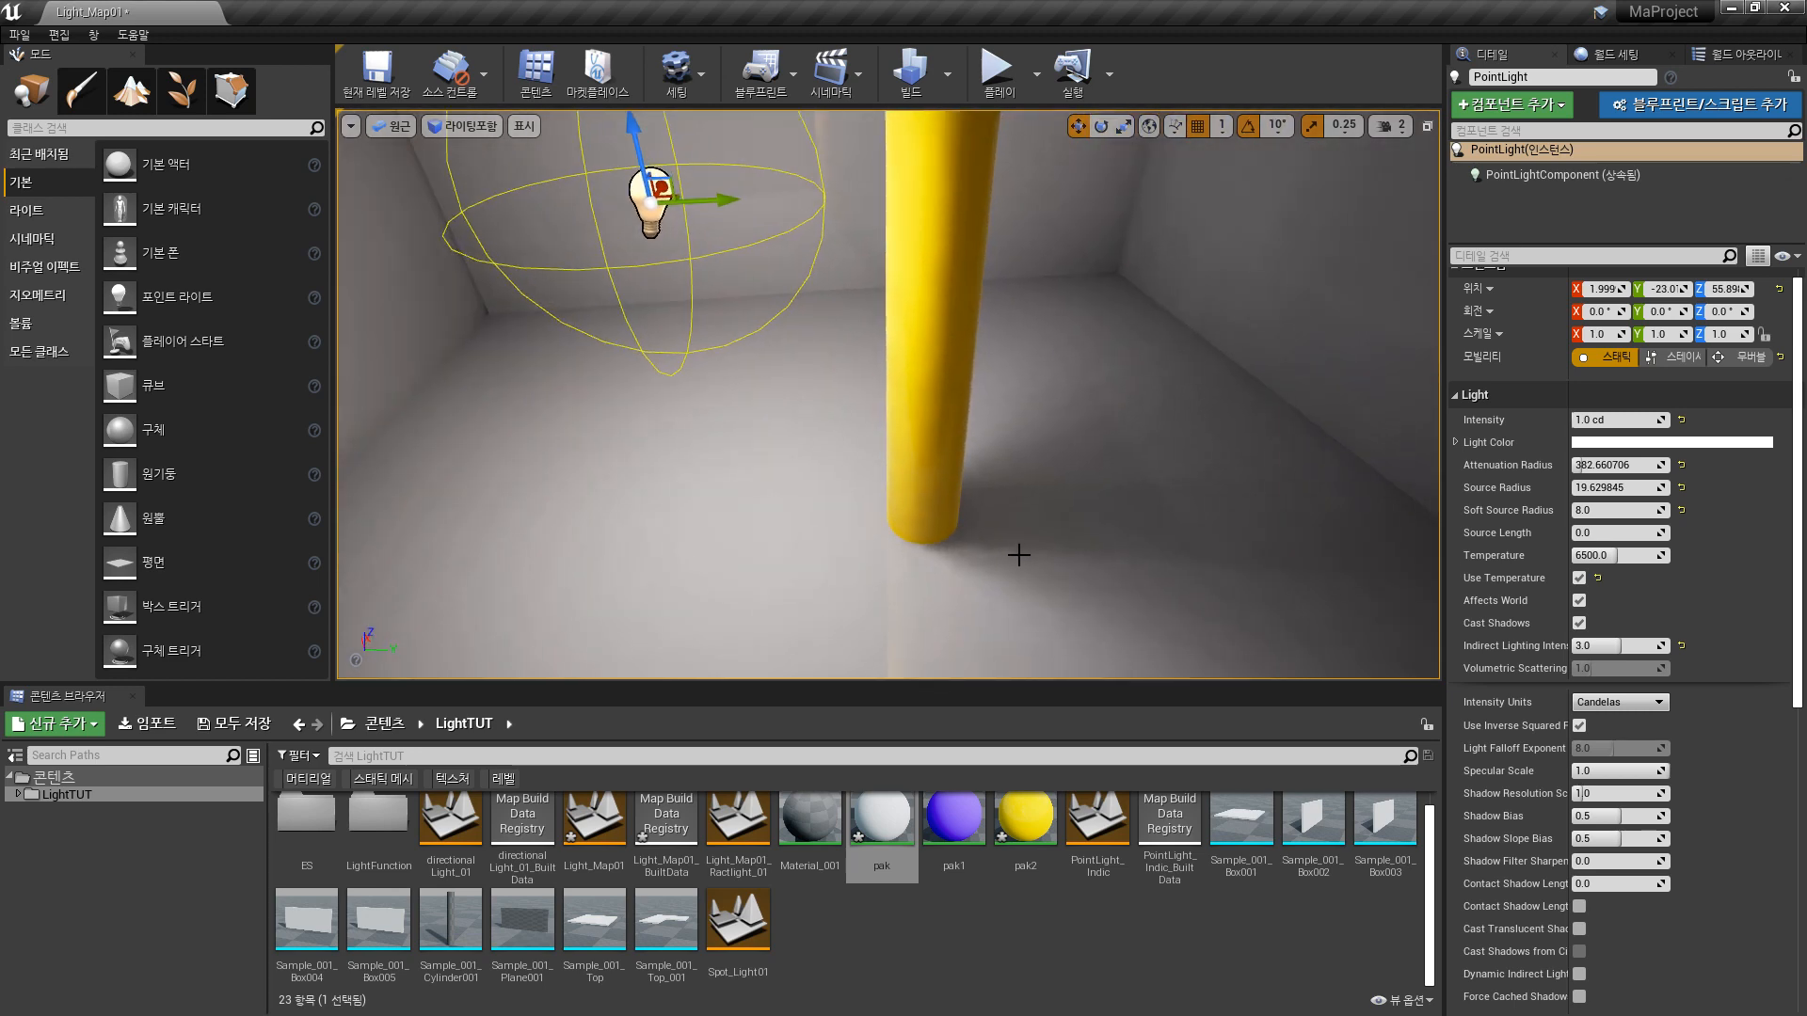
key(f)
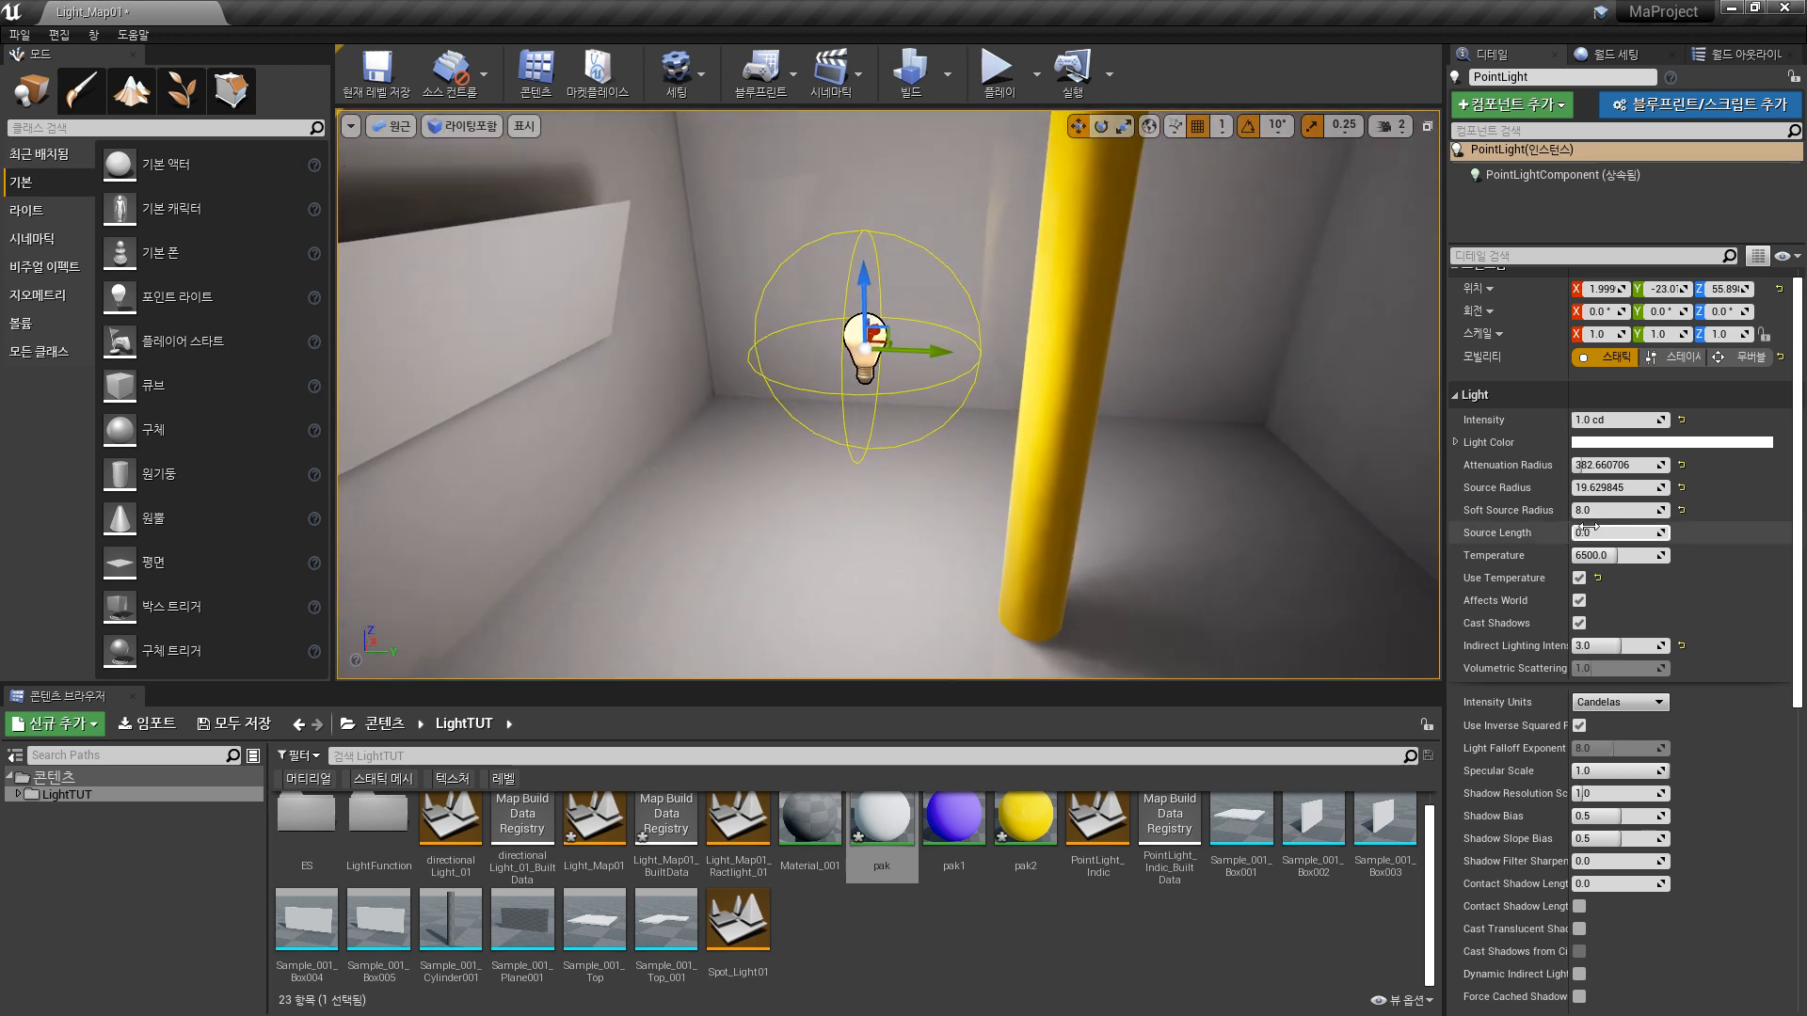
key(s)
right_drag(1084, 460, 947, 443)
key(w)
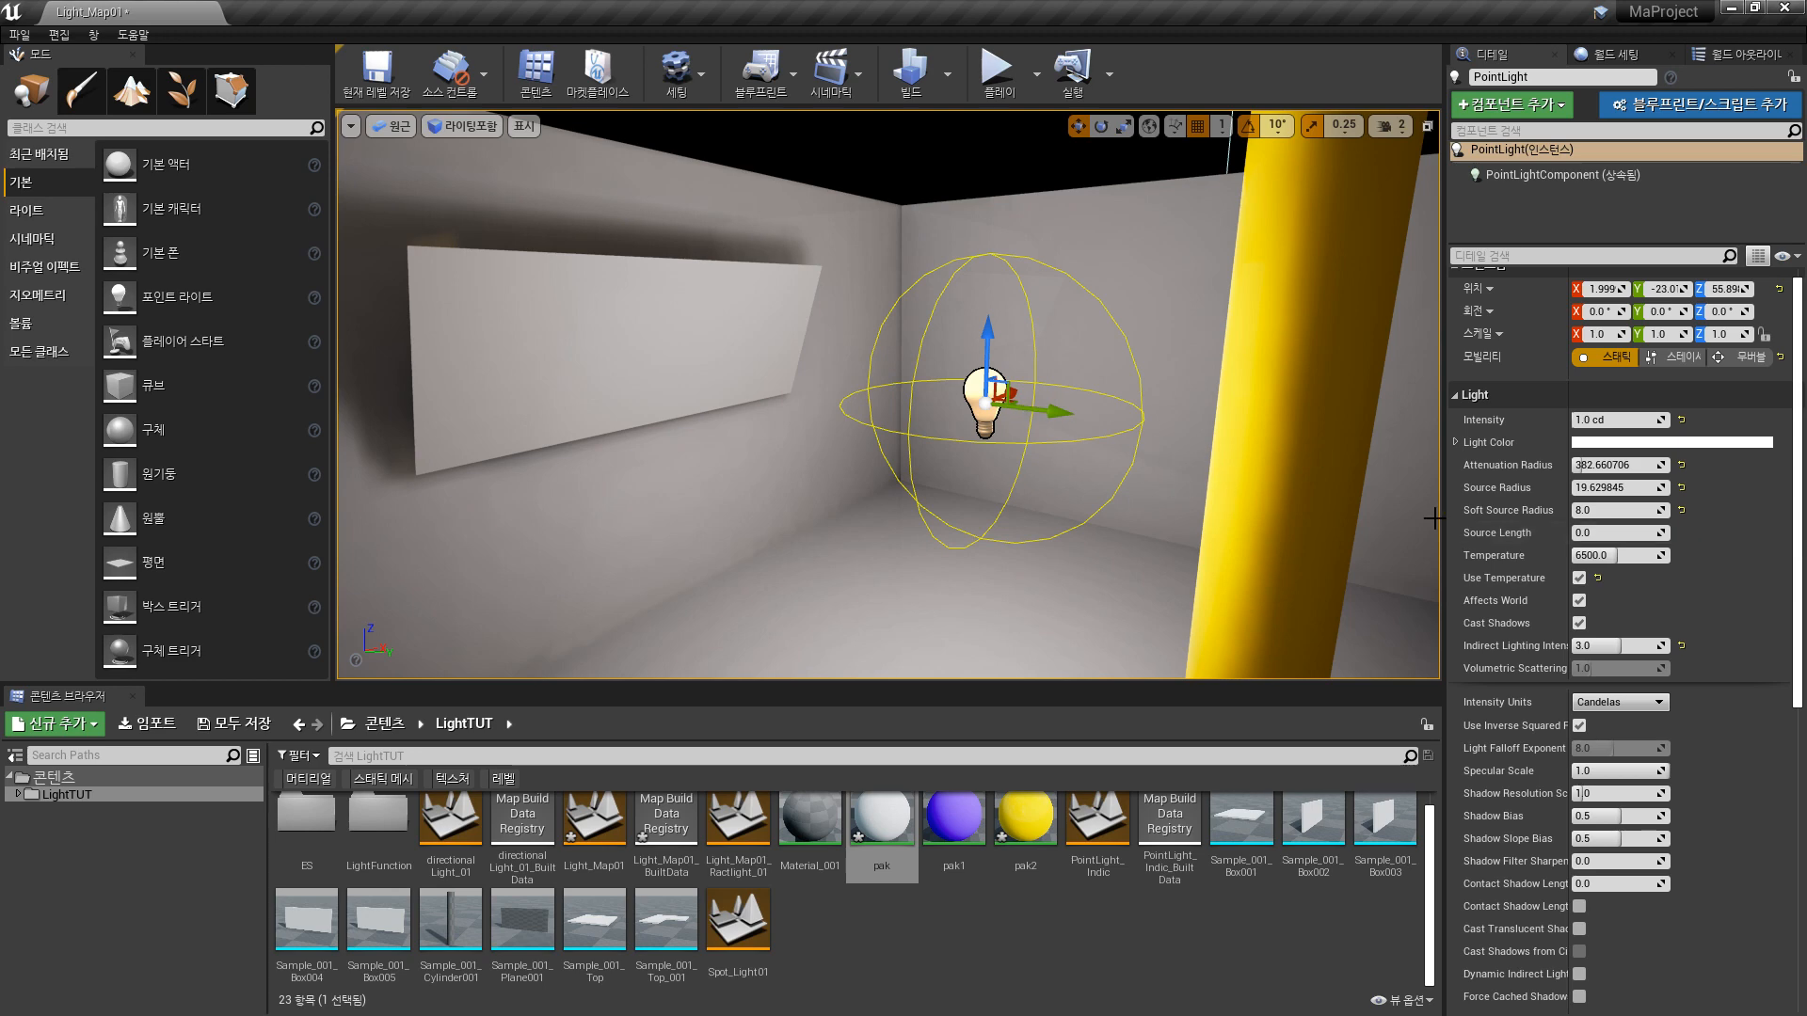
right_drag(1221, 481, 1036, 517)
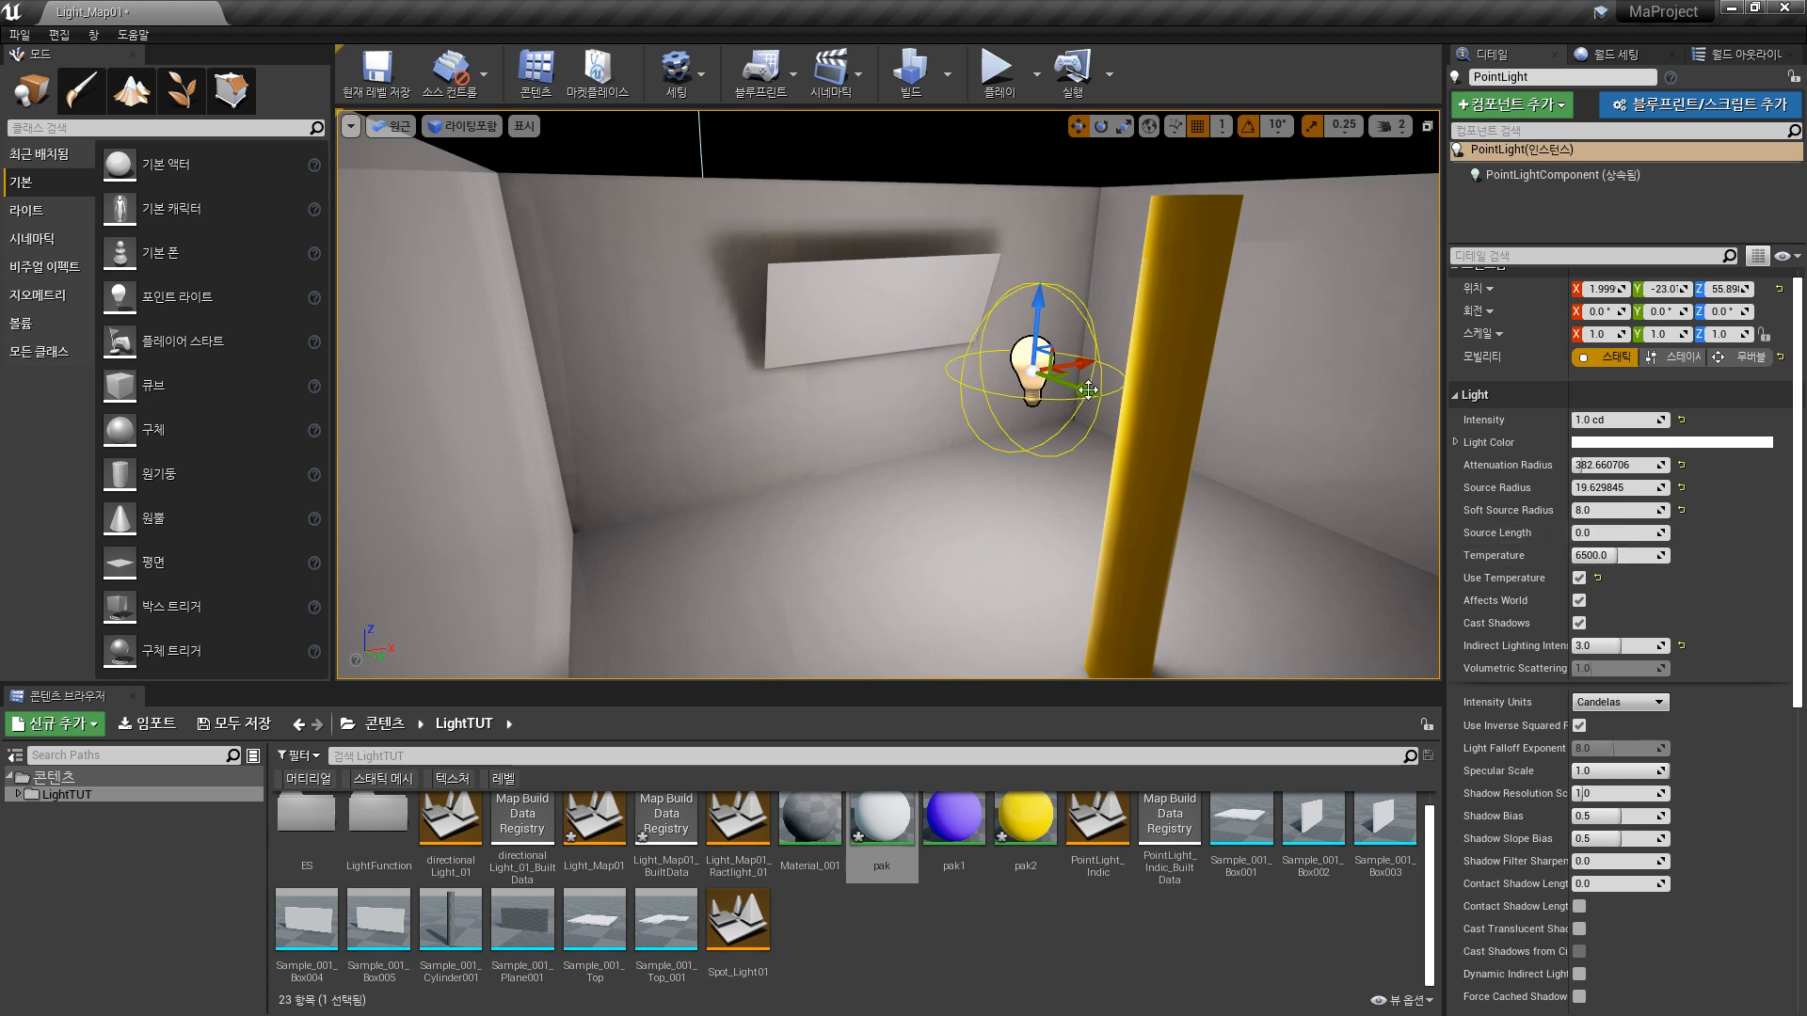
- Try a raised copy of the point light at about Z 78.9, delete it and reselect the original light
drag(1041, 313, 1028, 207)
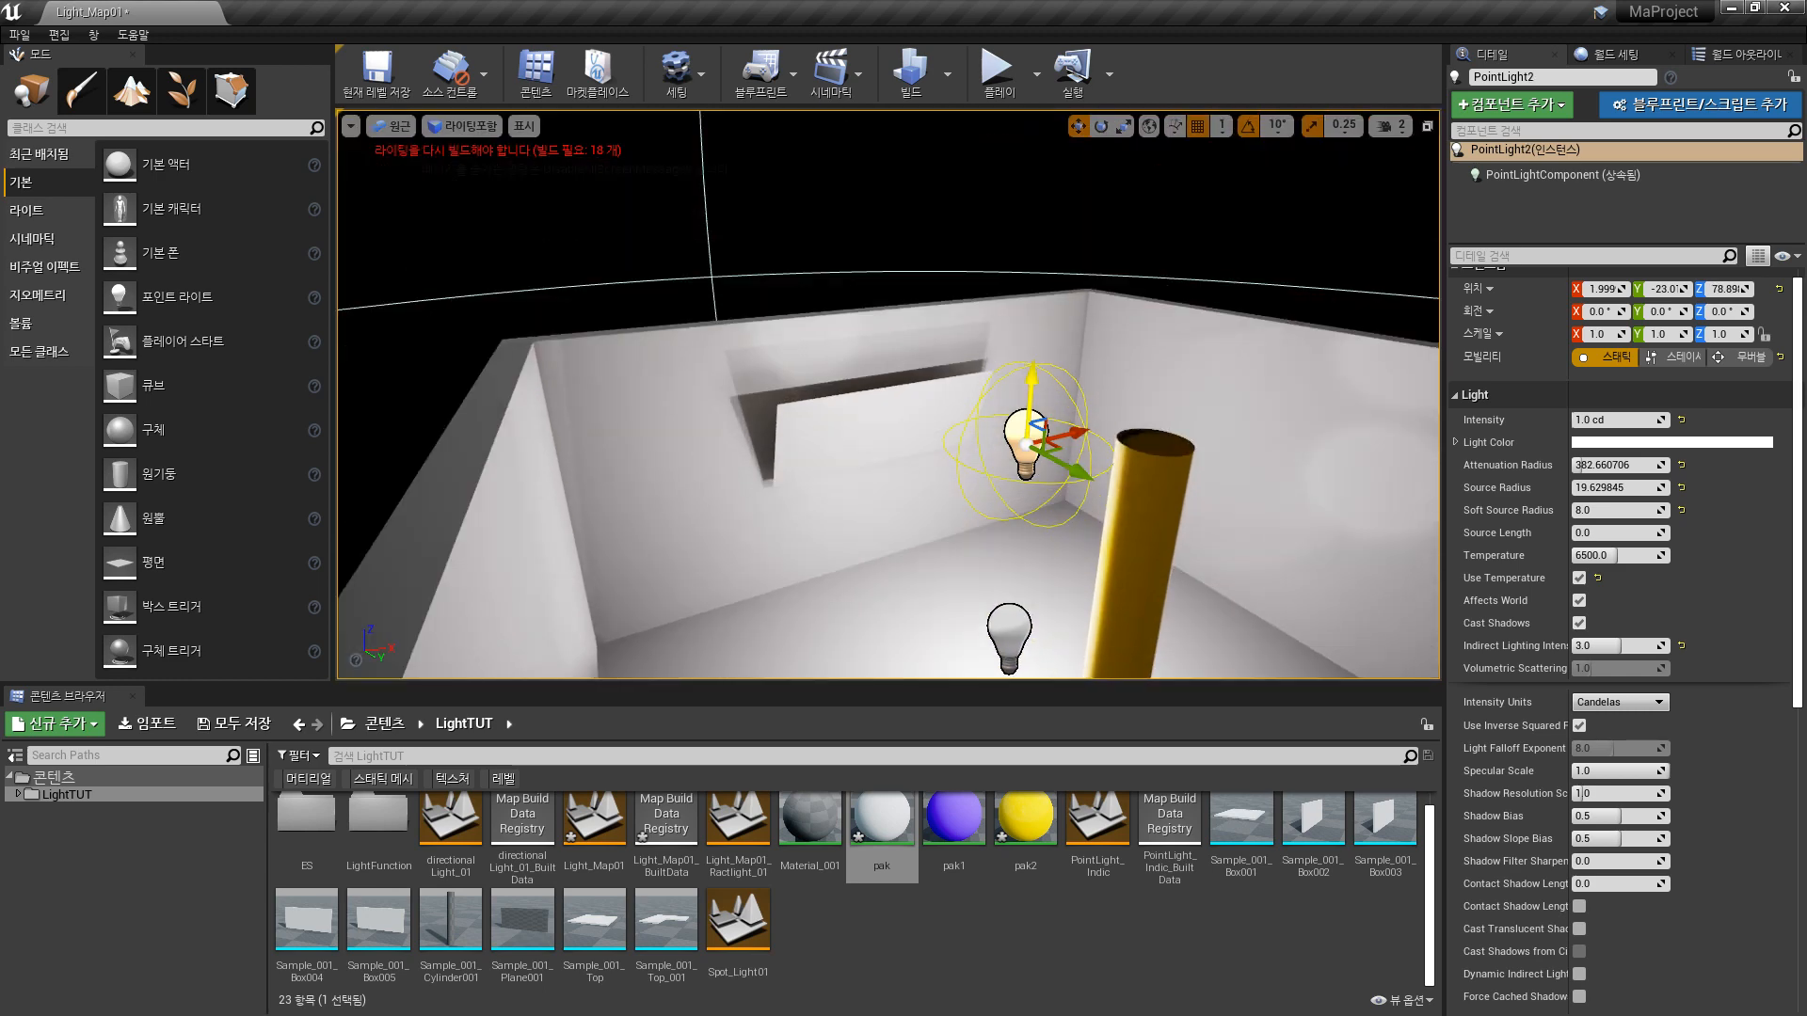
key(Delete)
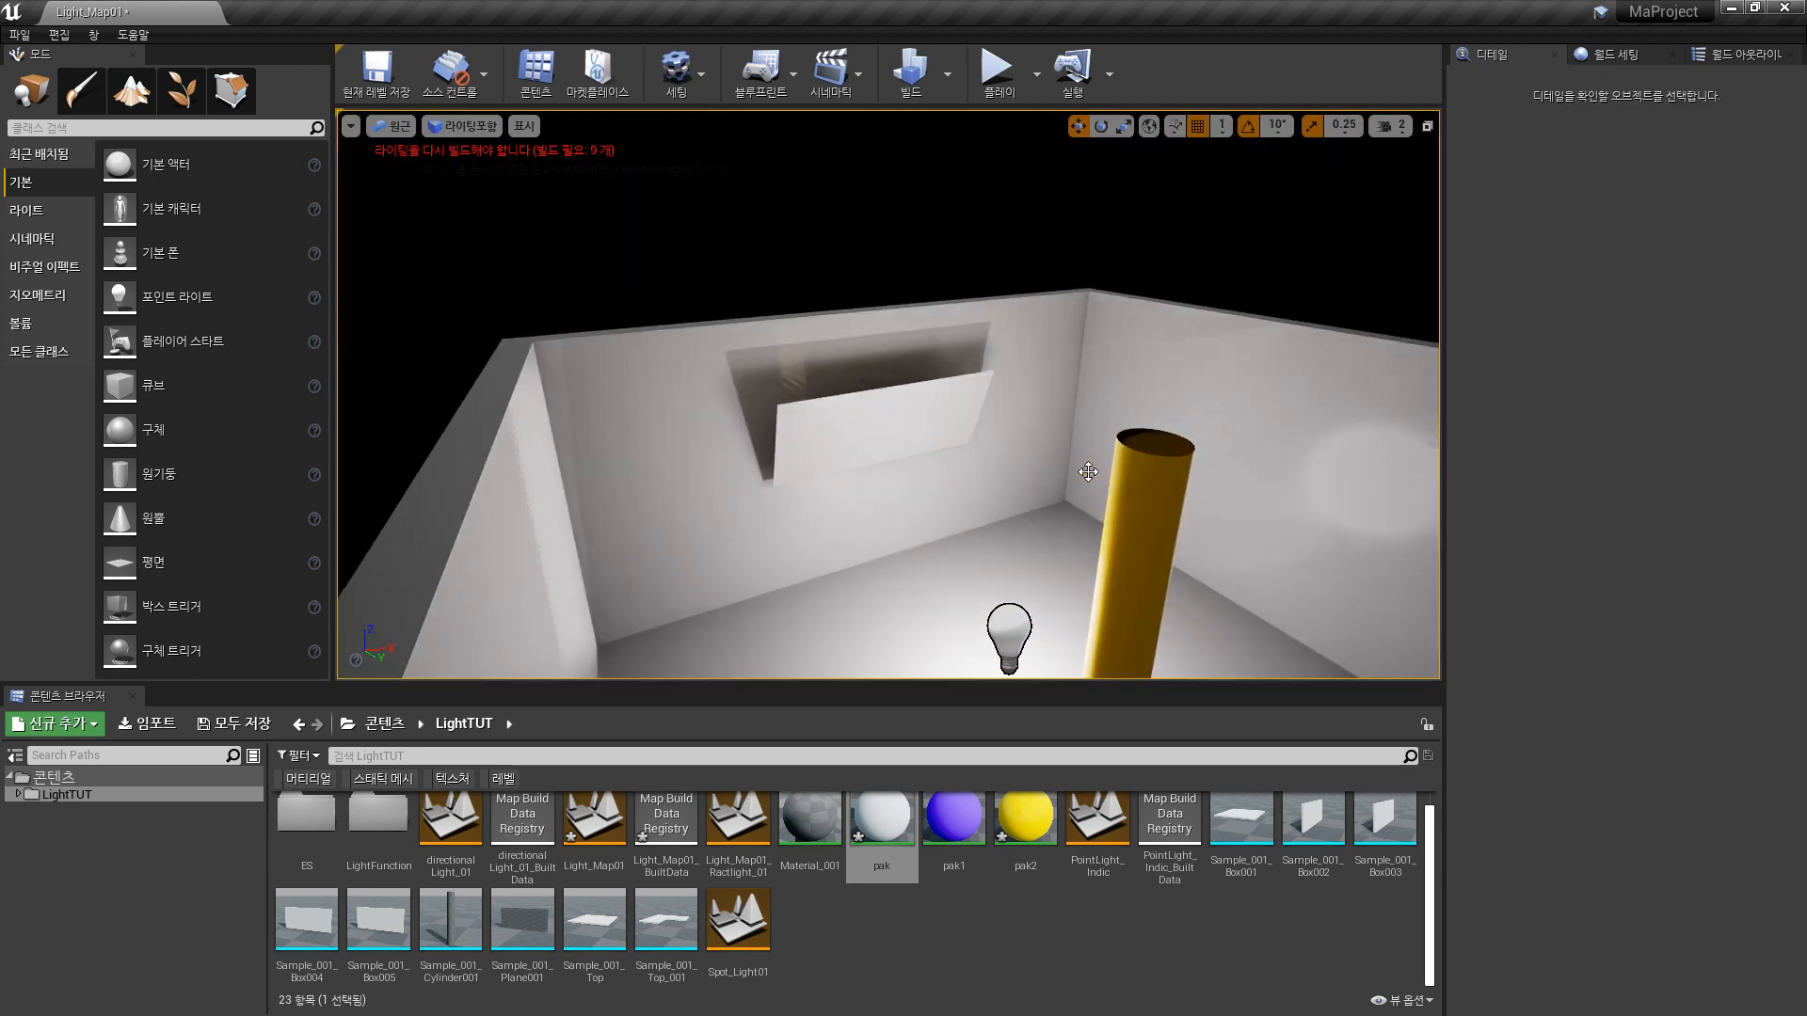
click(1016, 627)
alt+drag(988, 551, 966, 411)
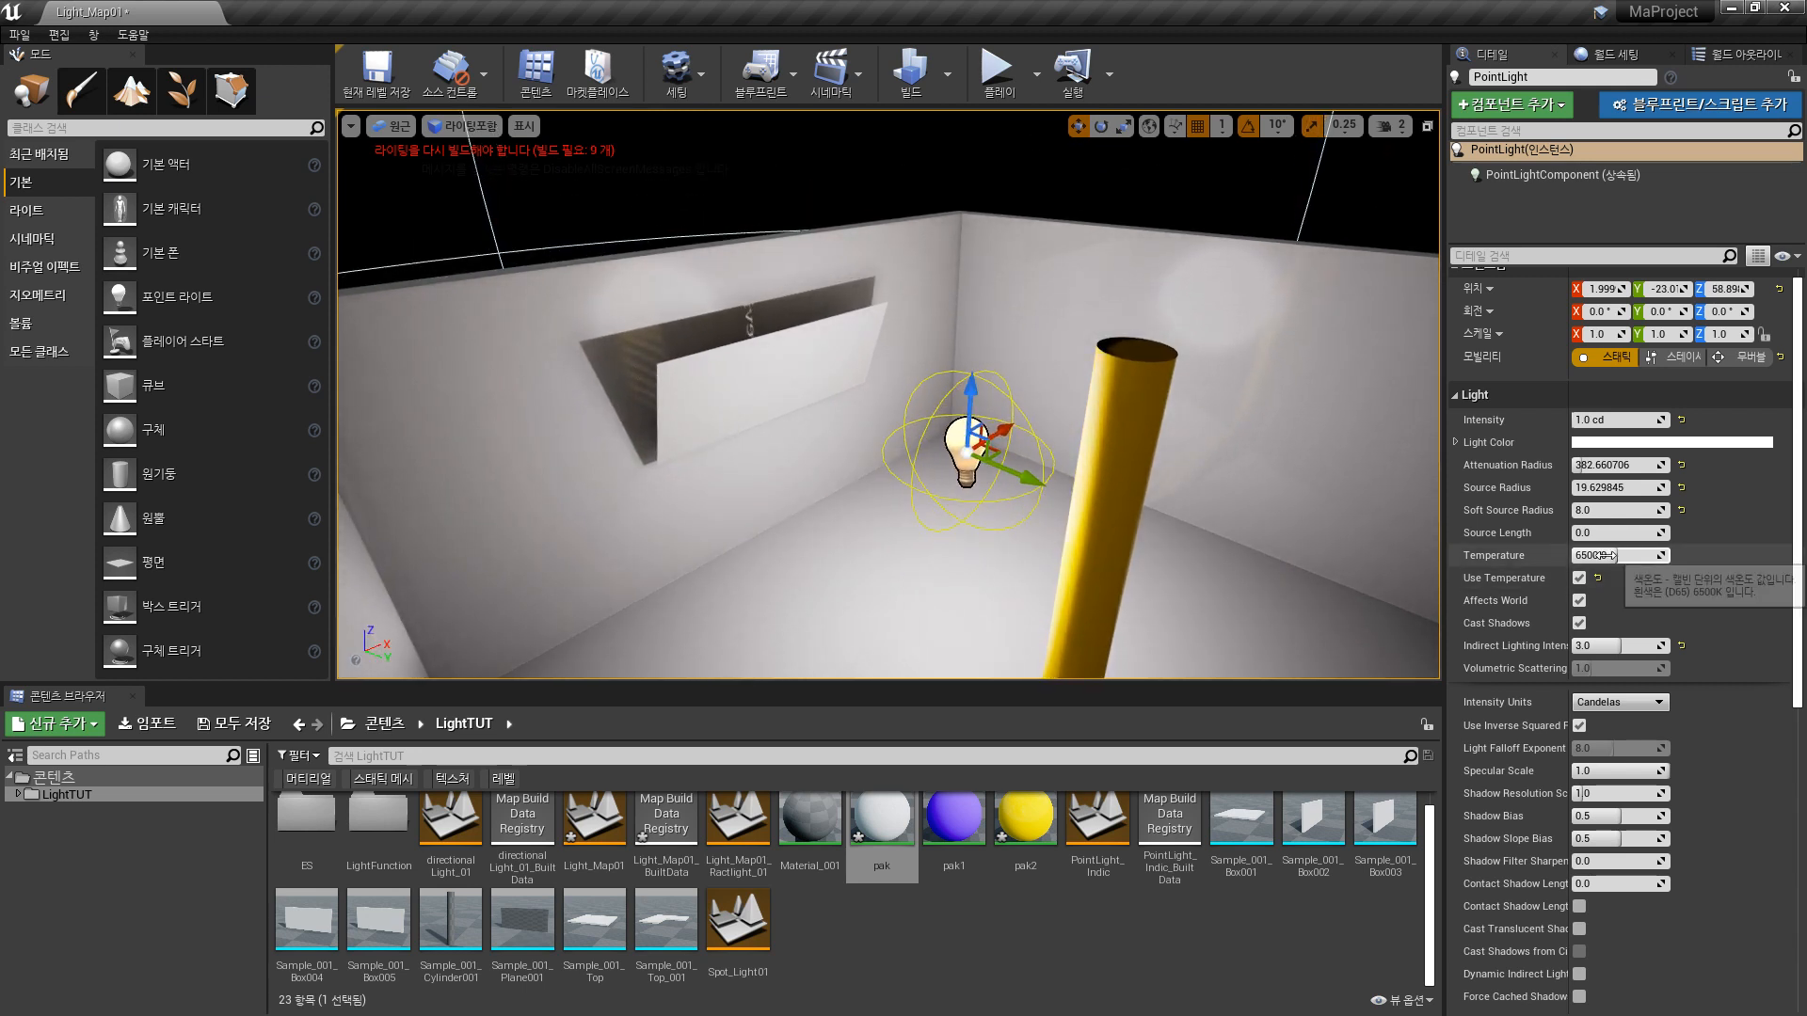
- Set the point light's source length to about 58 and its source radius to 5
drag(1637, 533, 1651, 537)
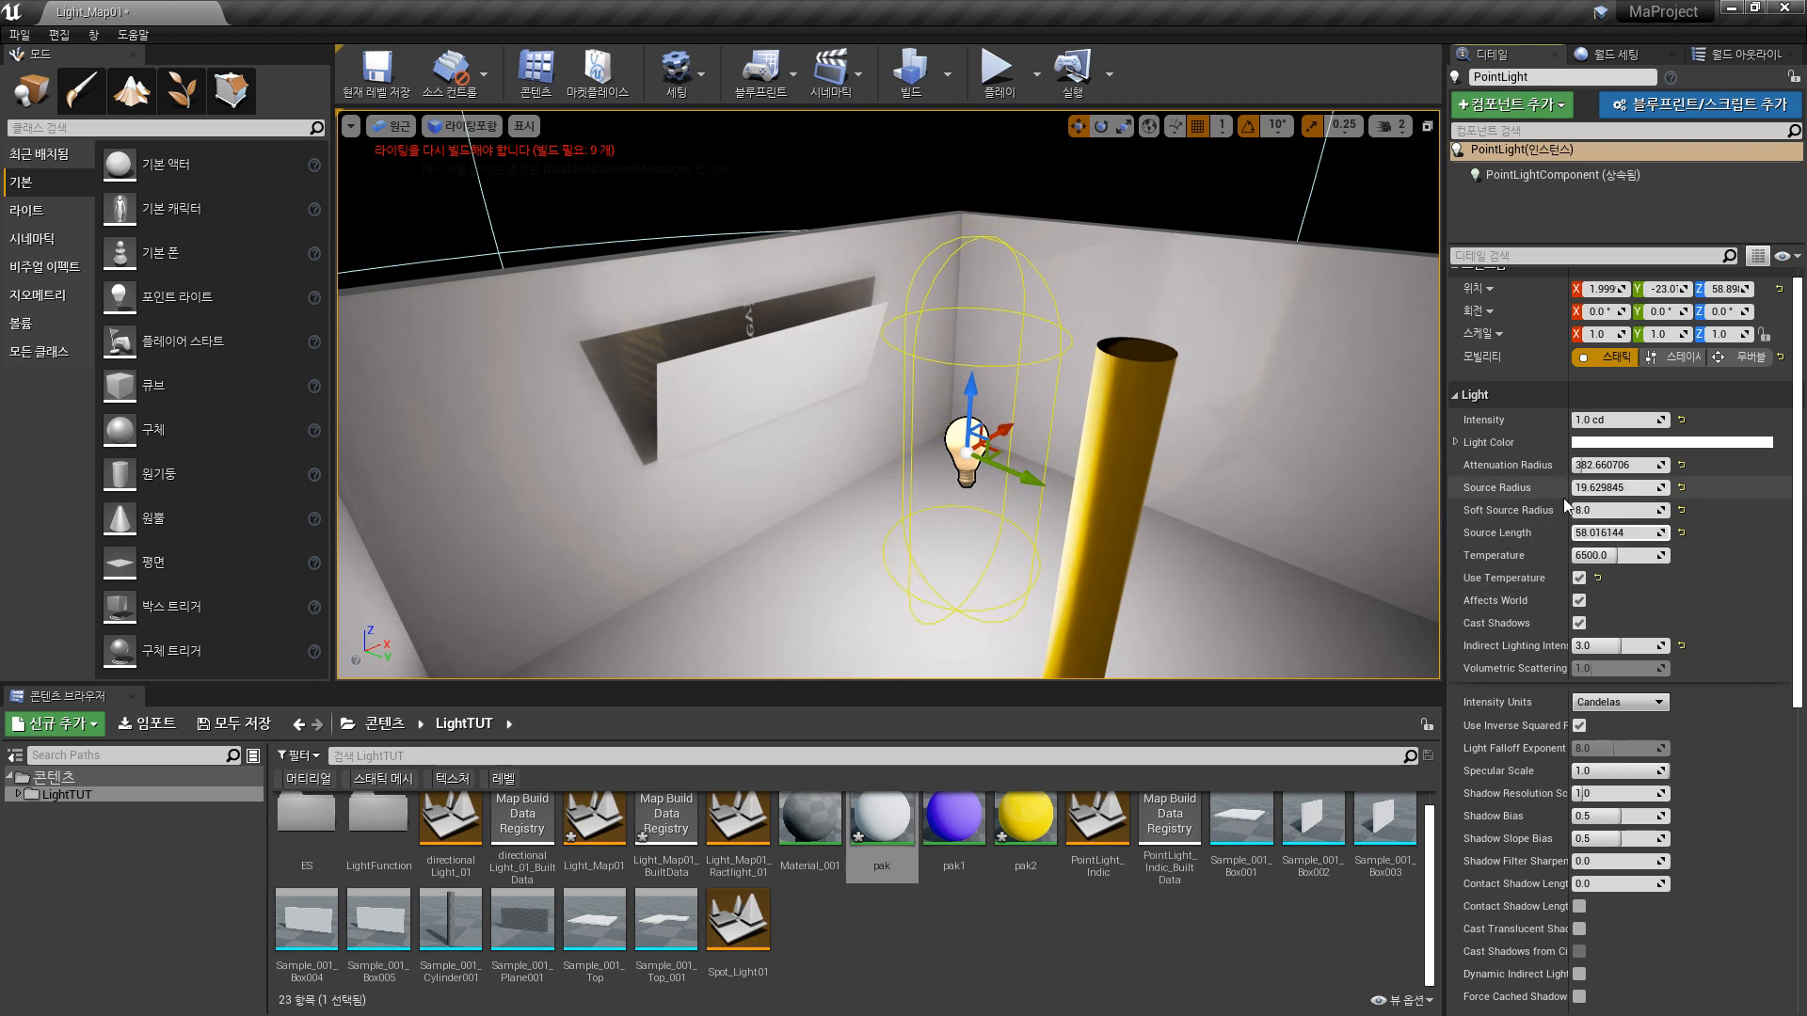
click(1645, 465)
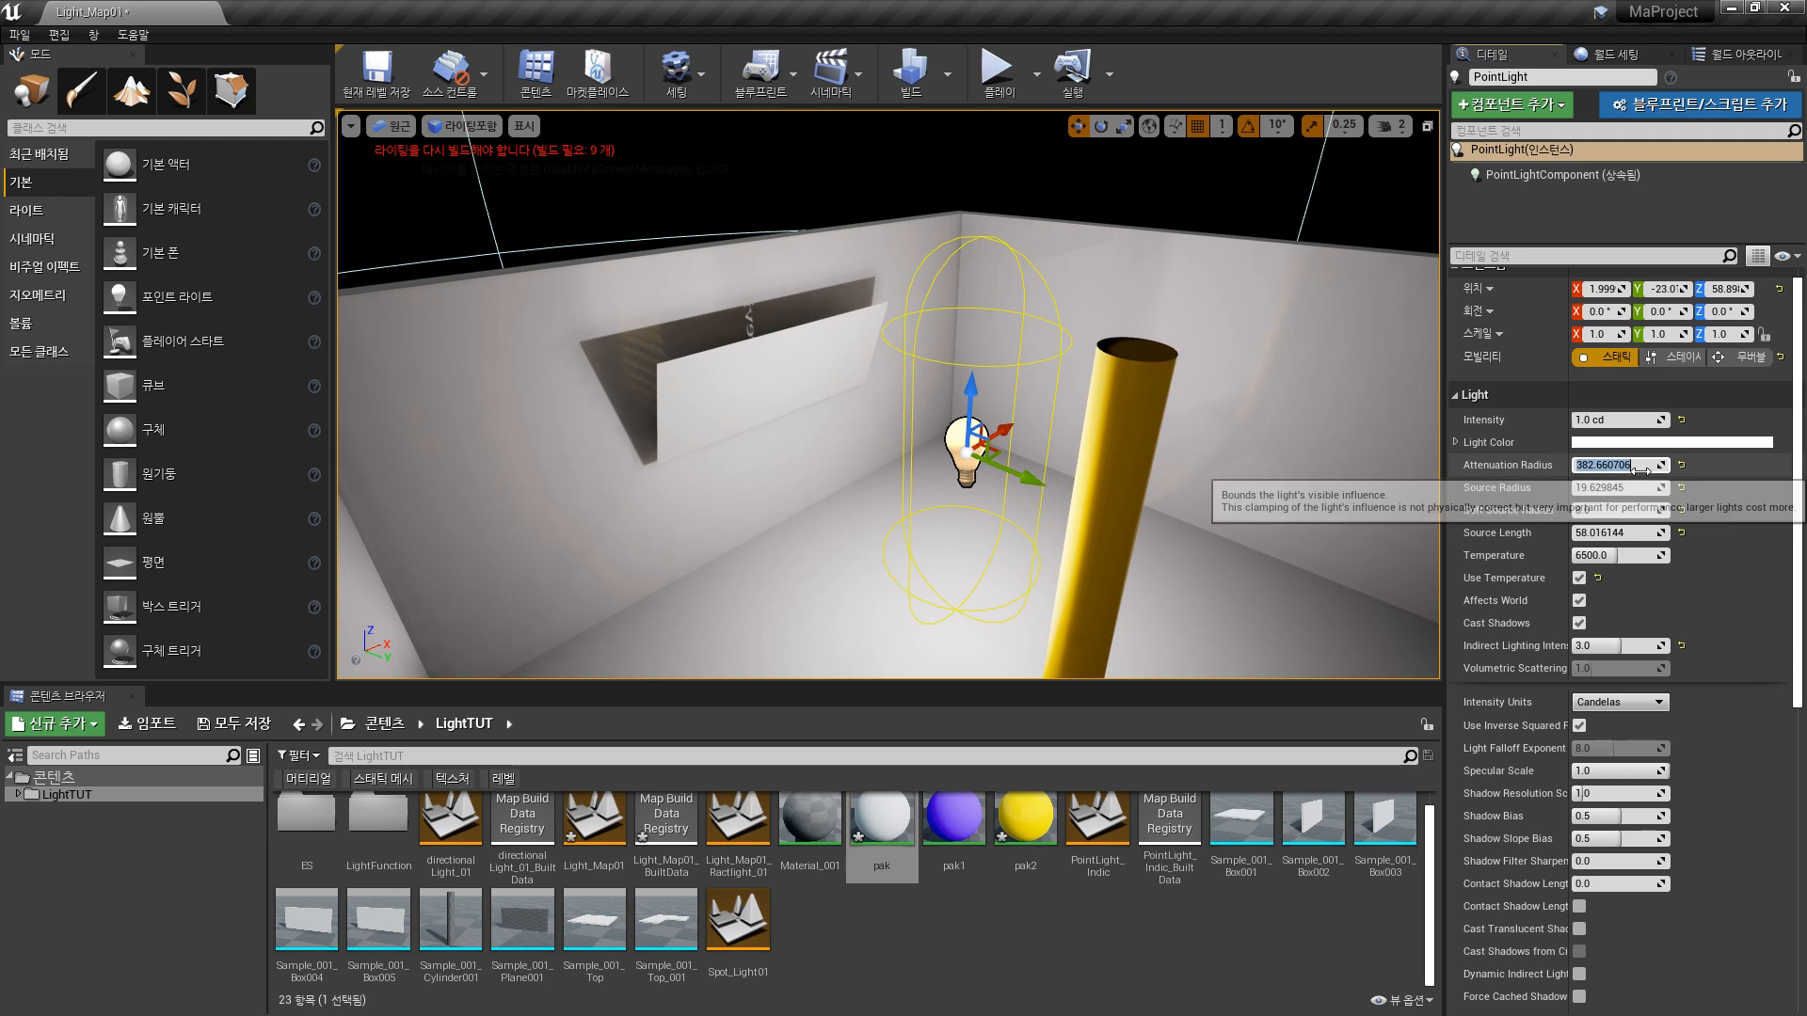
click(1633, 491)
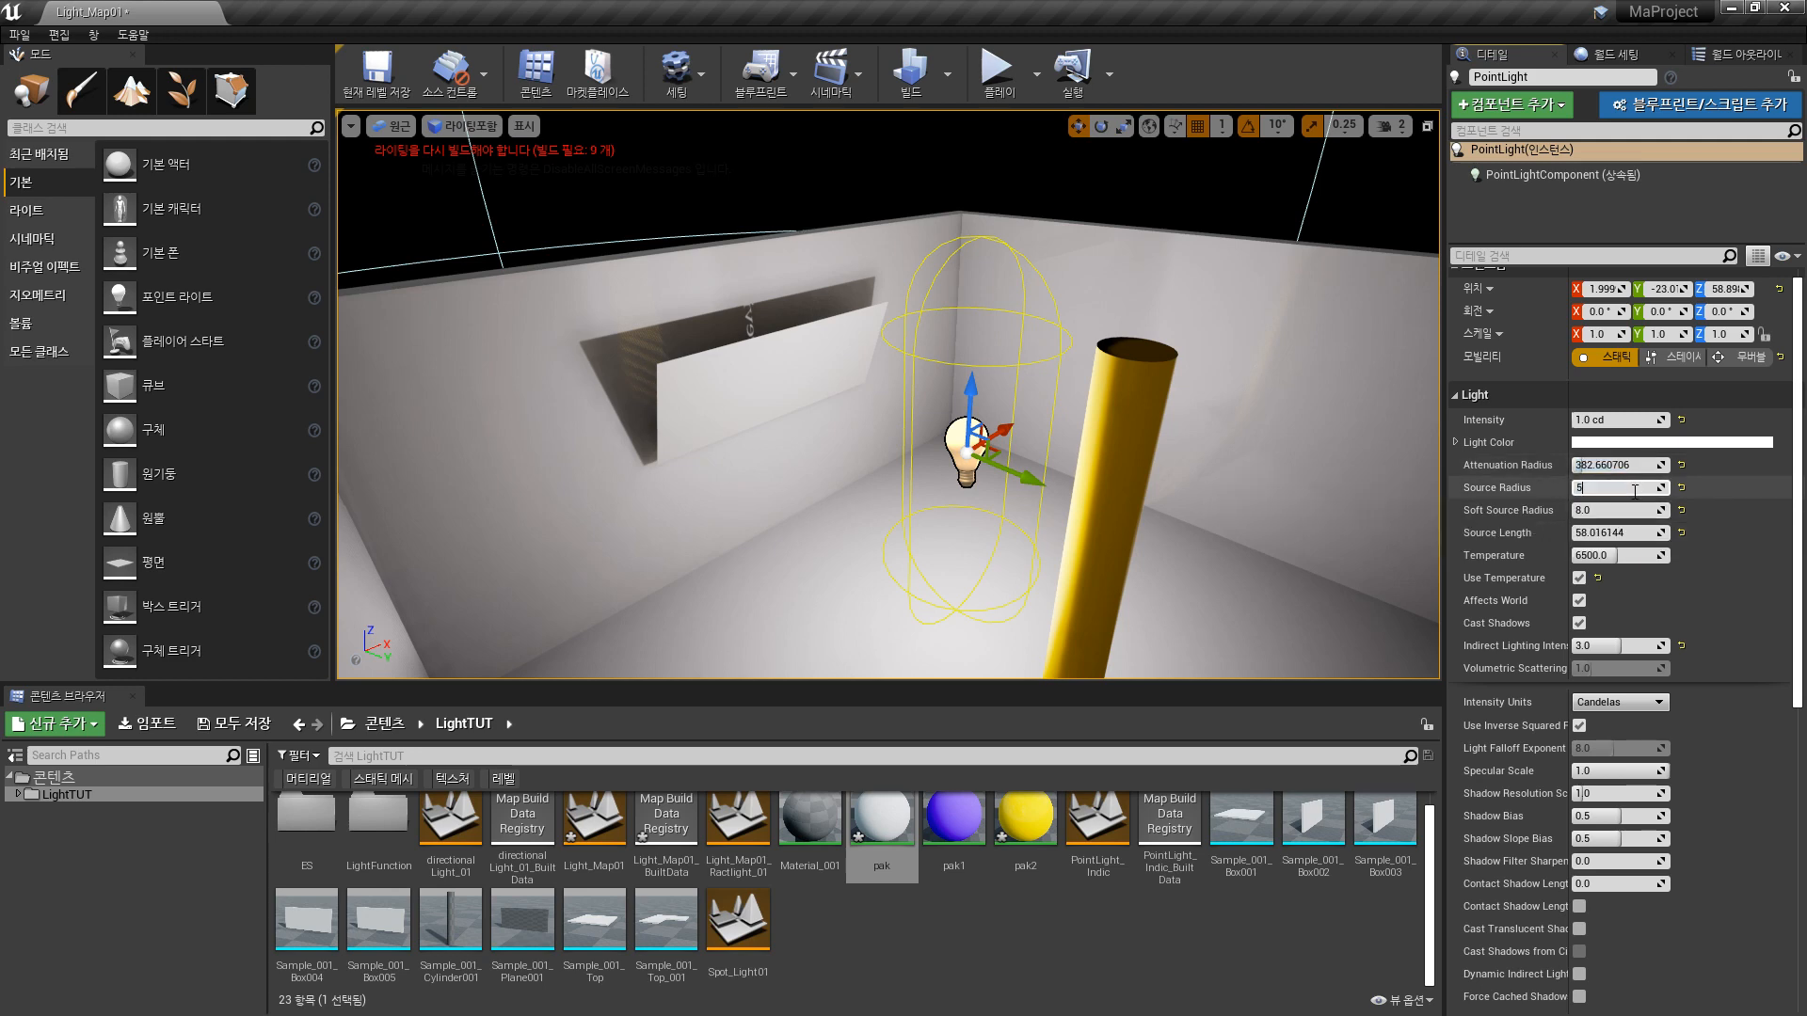
text(5)
key(Return)
- Place the point light beside the yellow pillar at about X 0, Y -3, Z 49.9 and check its reflection on the wall
scroll(1039, 458, up, 4)
drag(1045, 425, 1113, 417)
right_drag(1113, 417, 1181, 442)
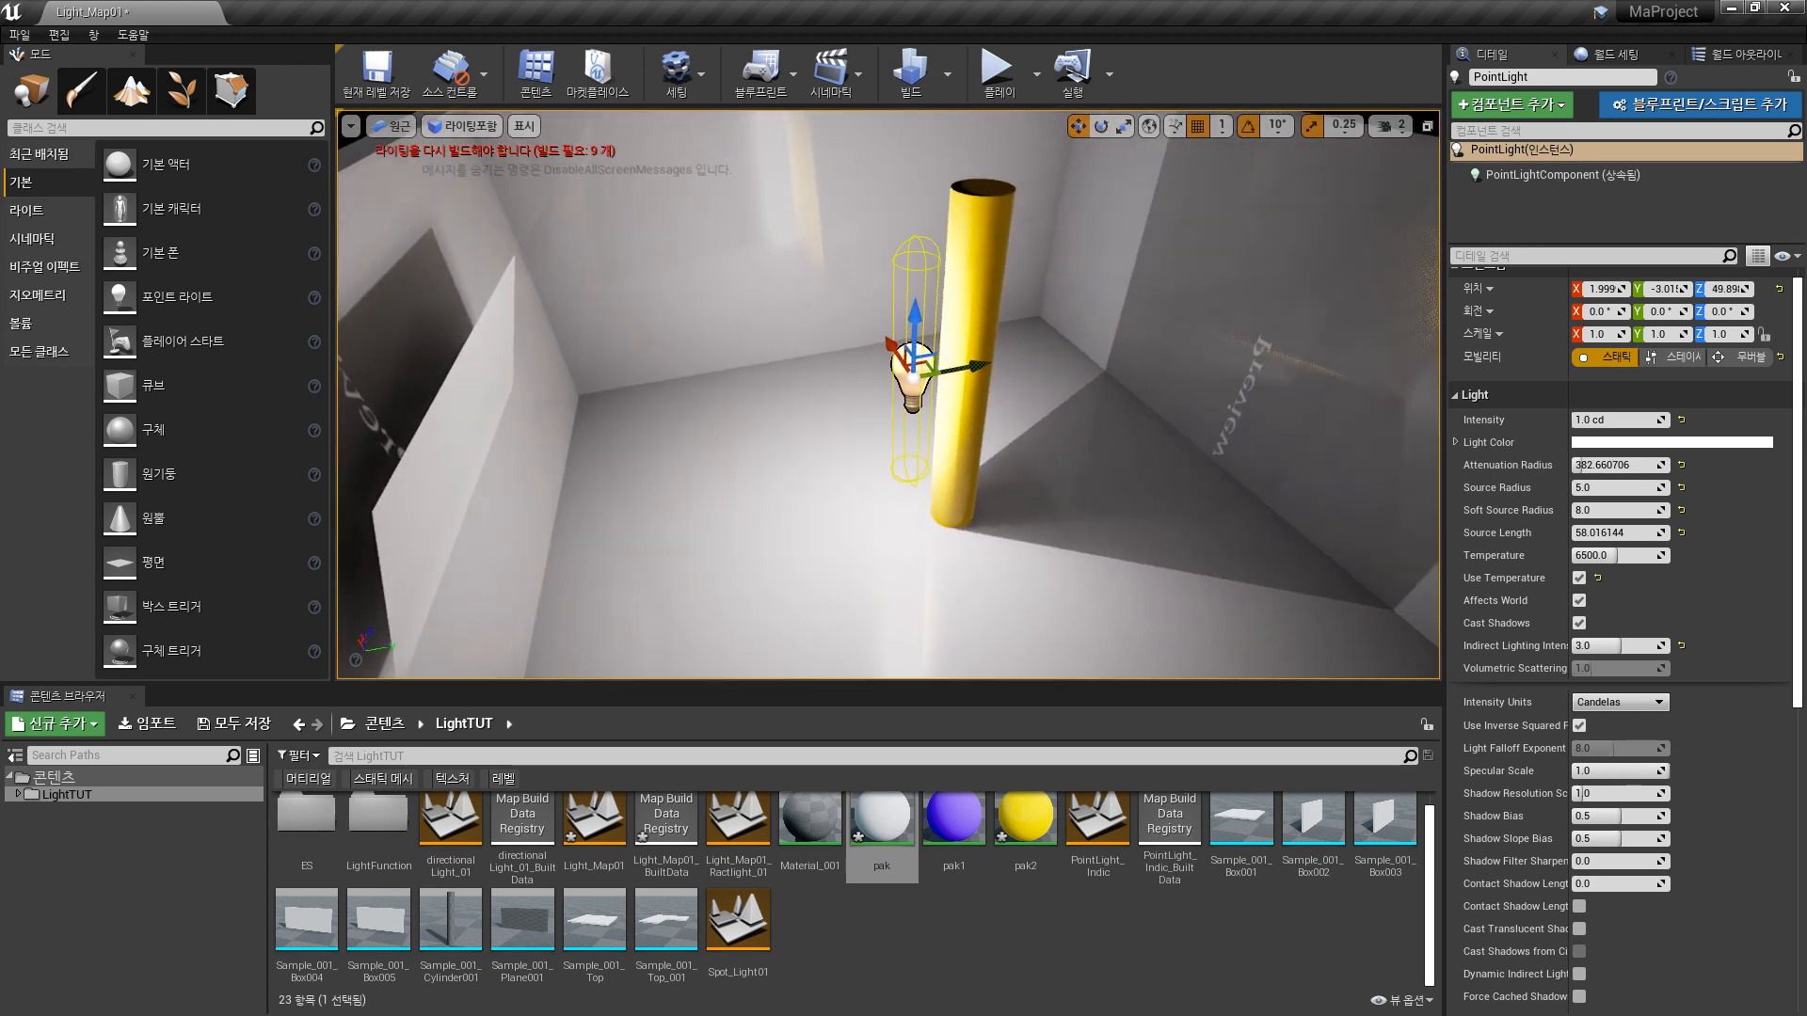
right_drag(985, 432, 1111, 414)
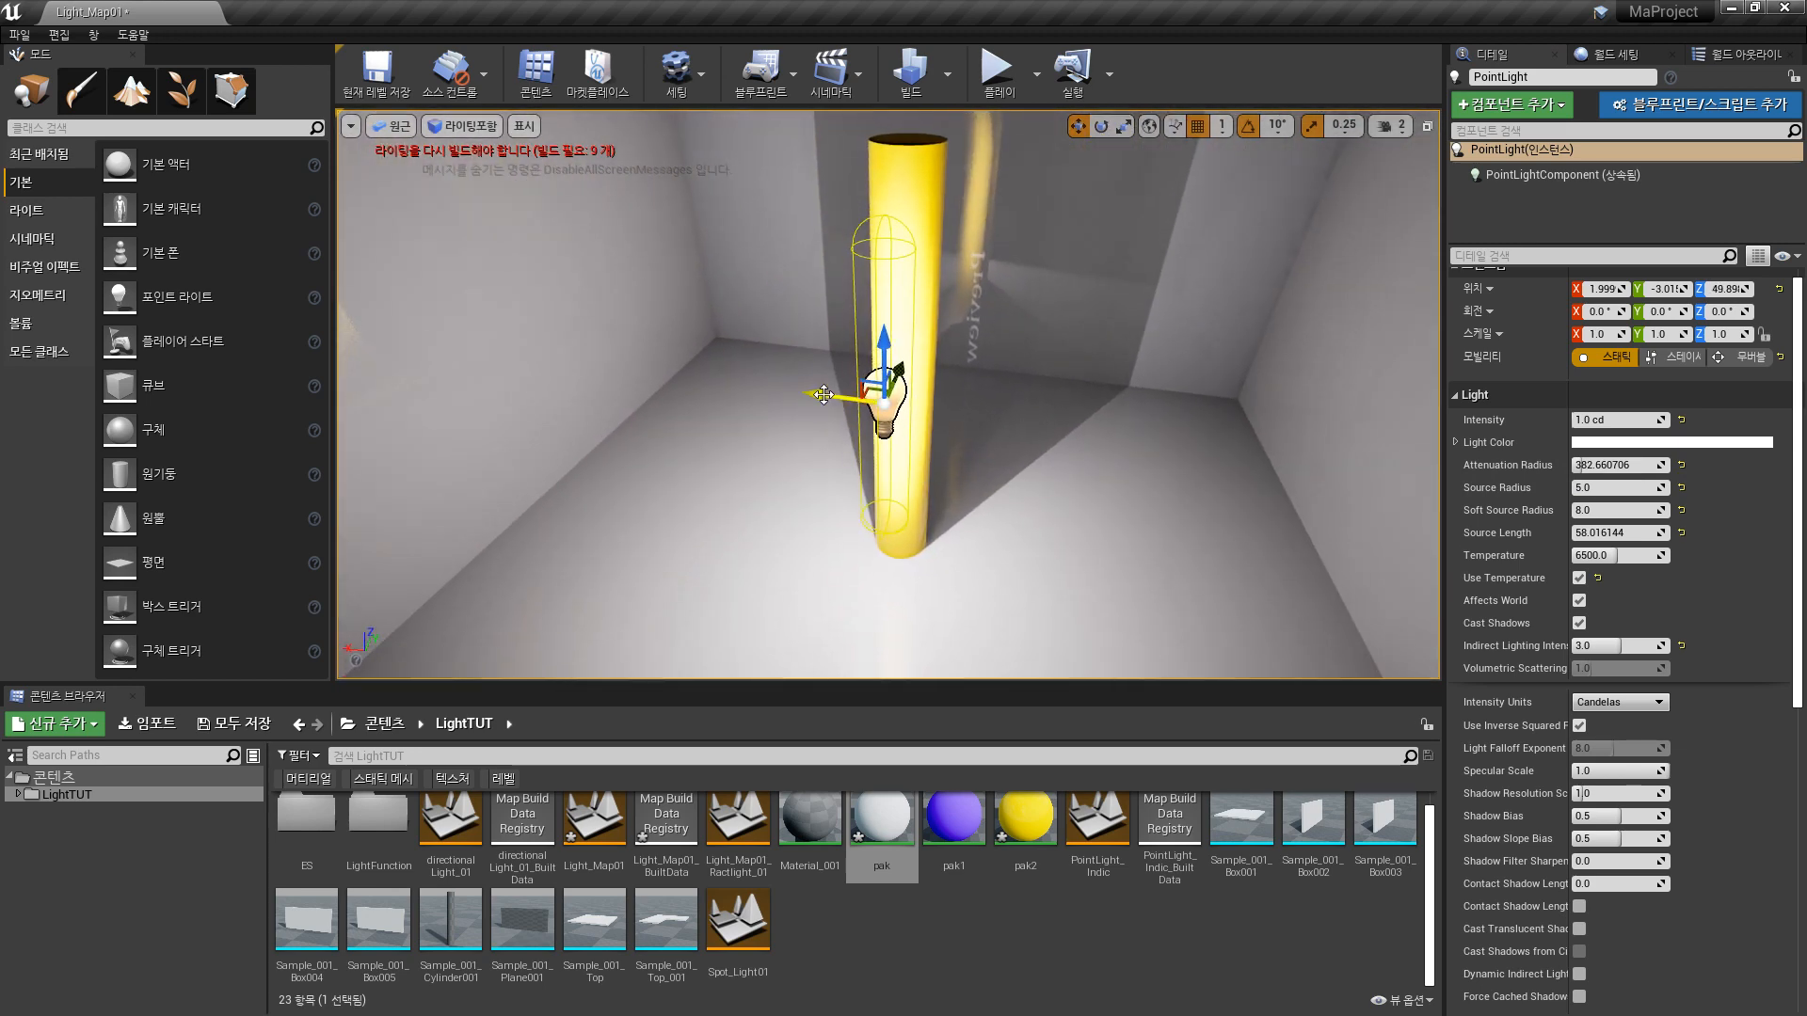
drag(824, 395, 854, 396)
right_drag(855, 396, 628, 419)
right_drag(792, 321, 798, 320)
right_drag(895, 430, 762, 250)
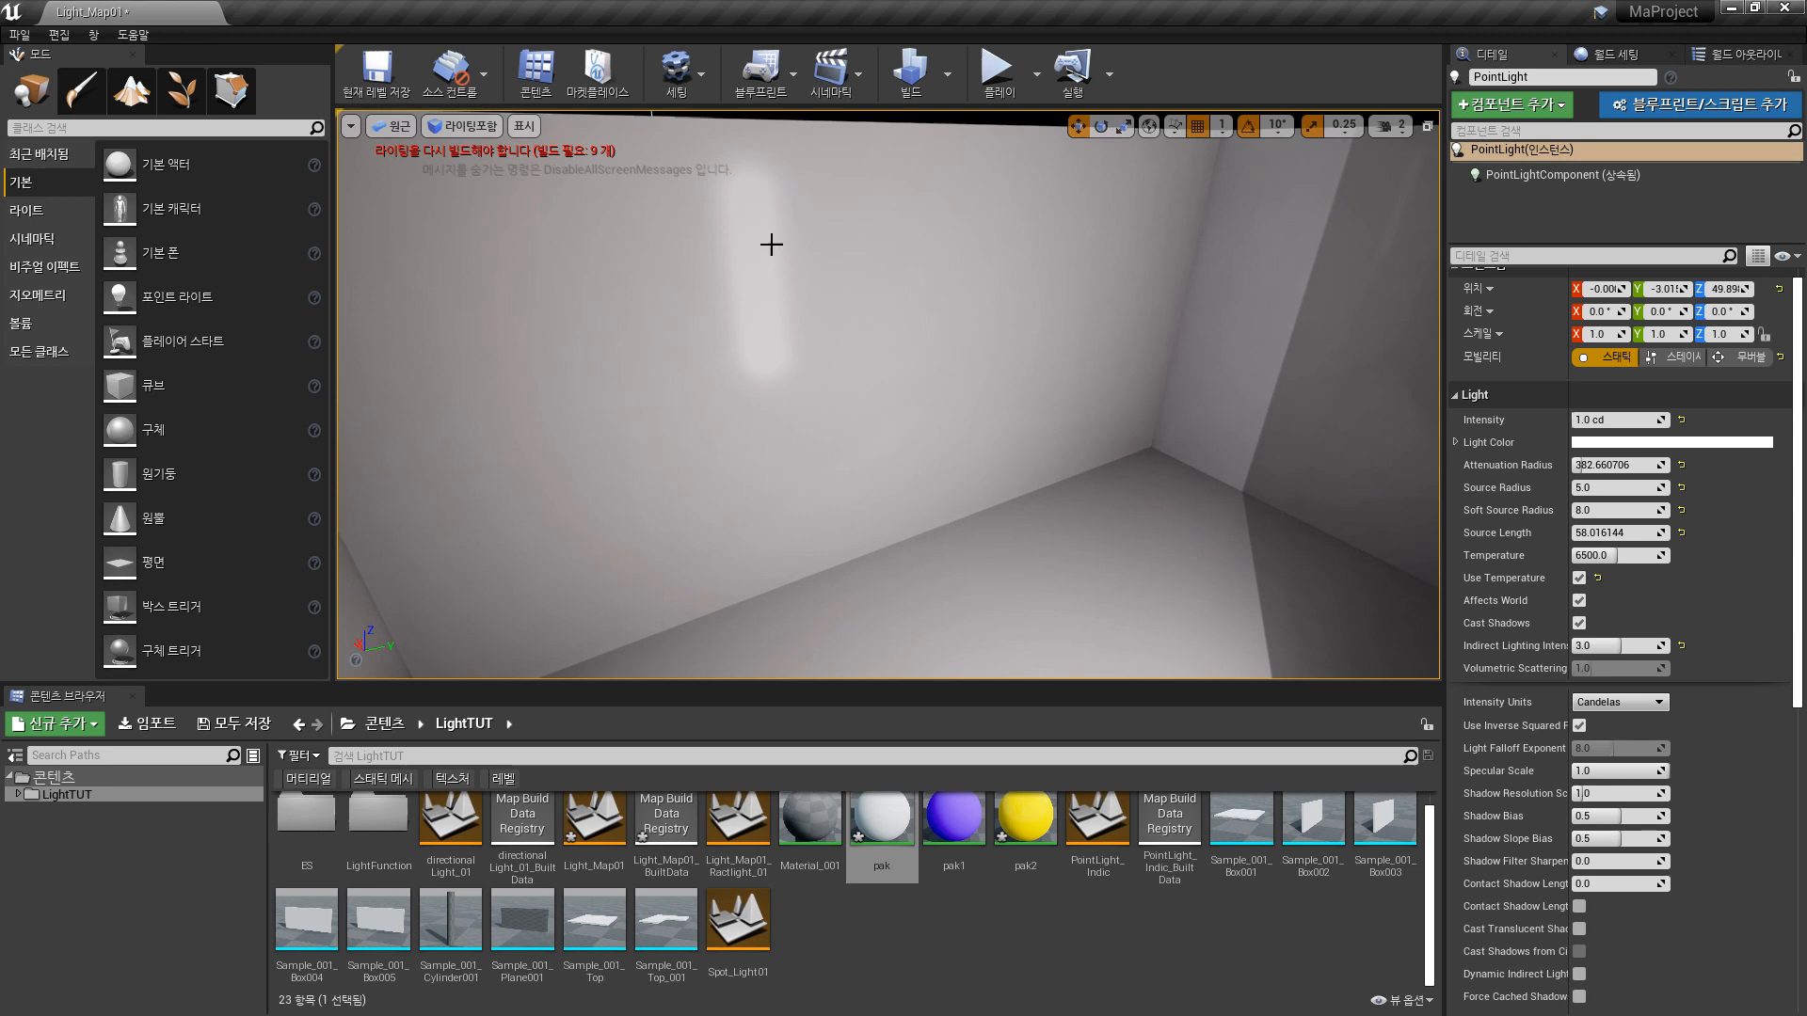
key(f)
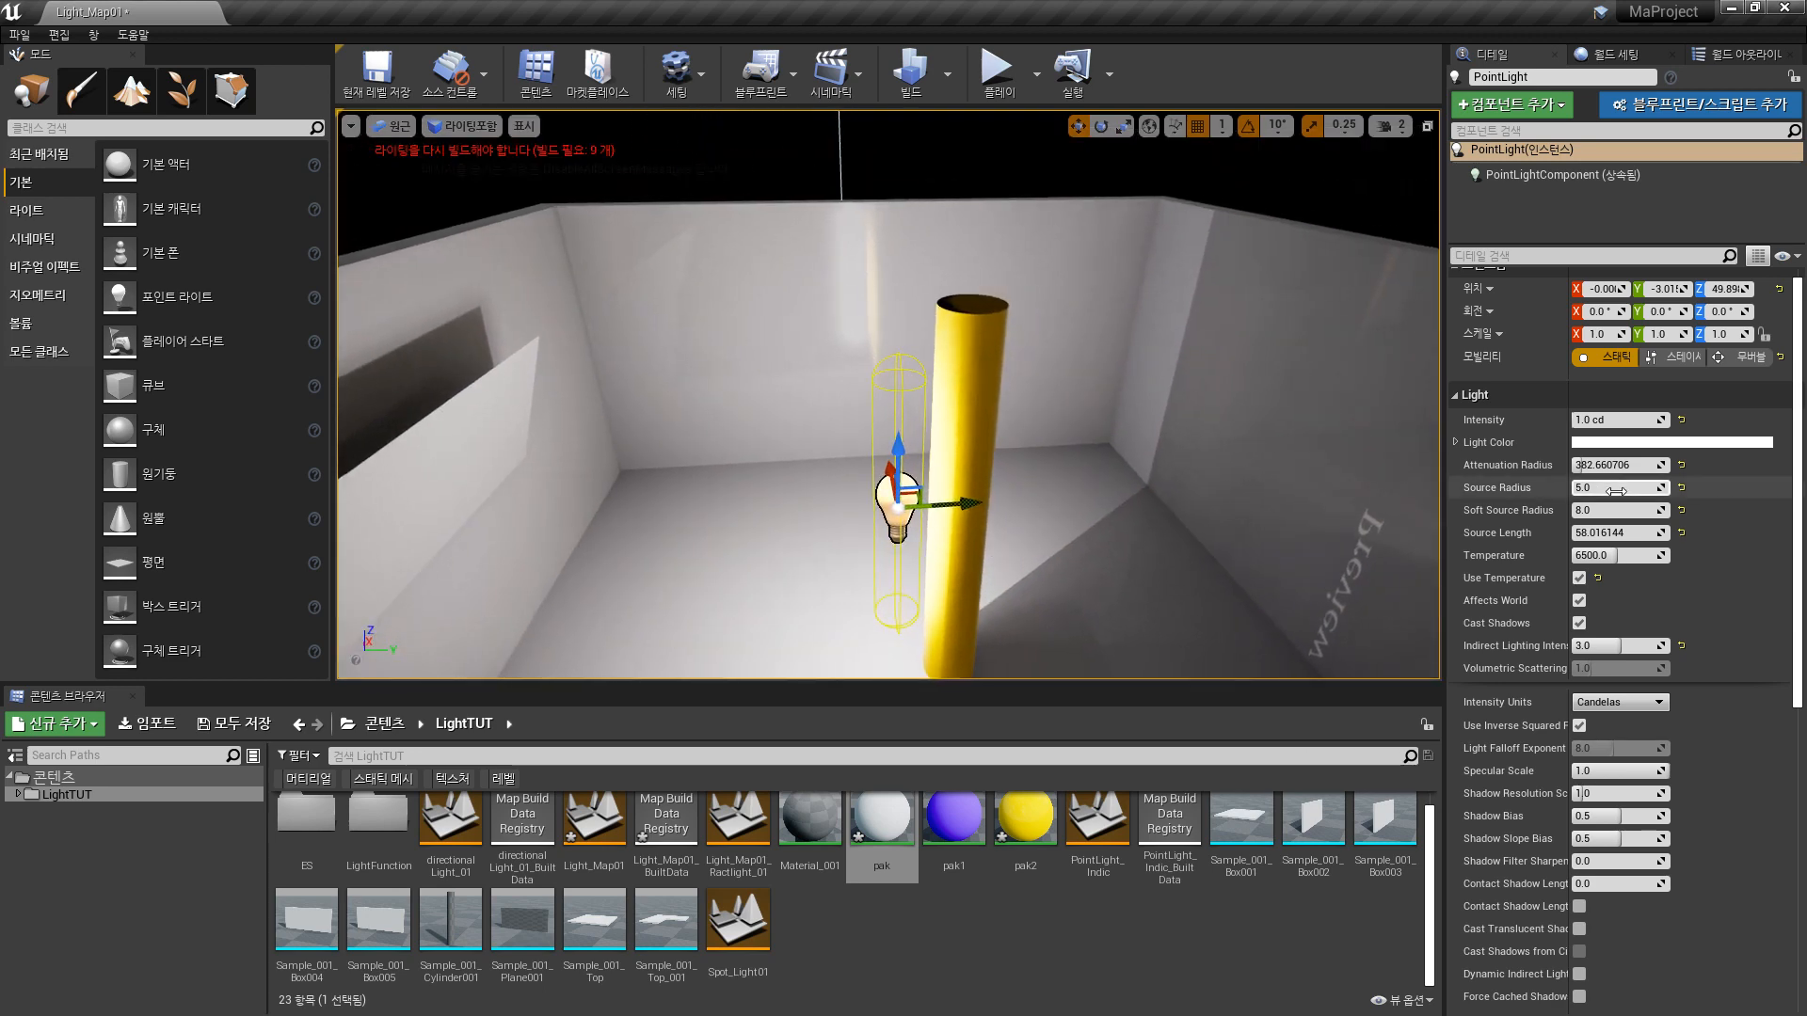
- Reduce the point light's soft source radius to about 0.84, build the level and inspect the pillar's shadow
drag(1652, 515, 1539, 514)
right_drag(1129, 452, 1139, 391)
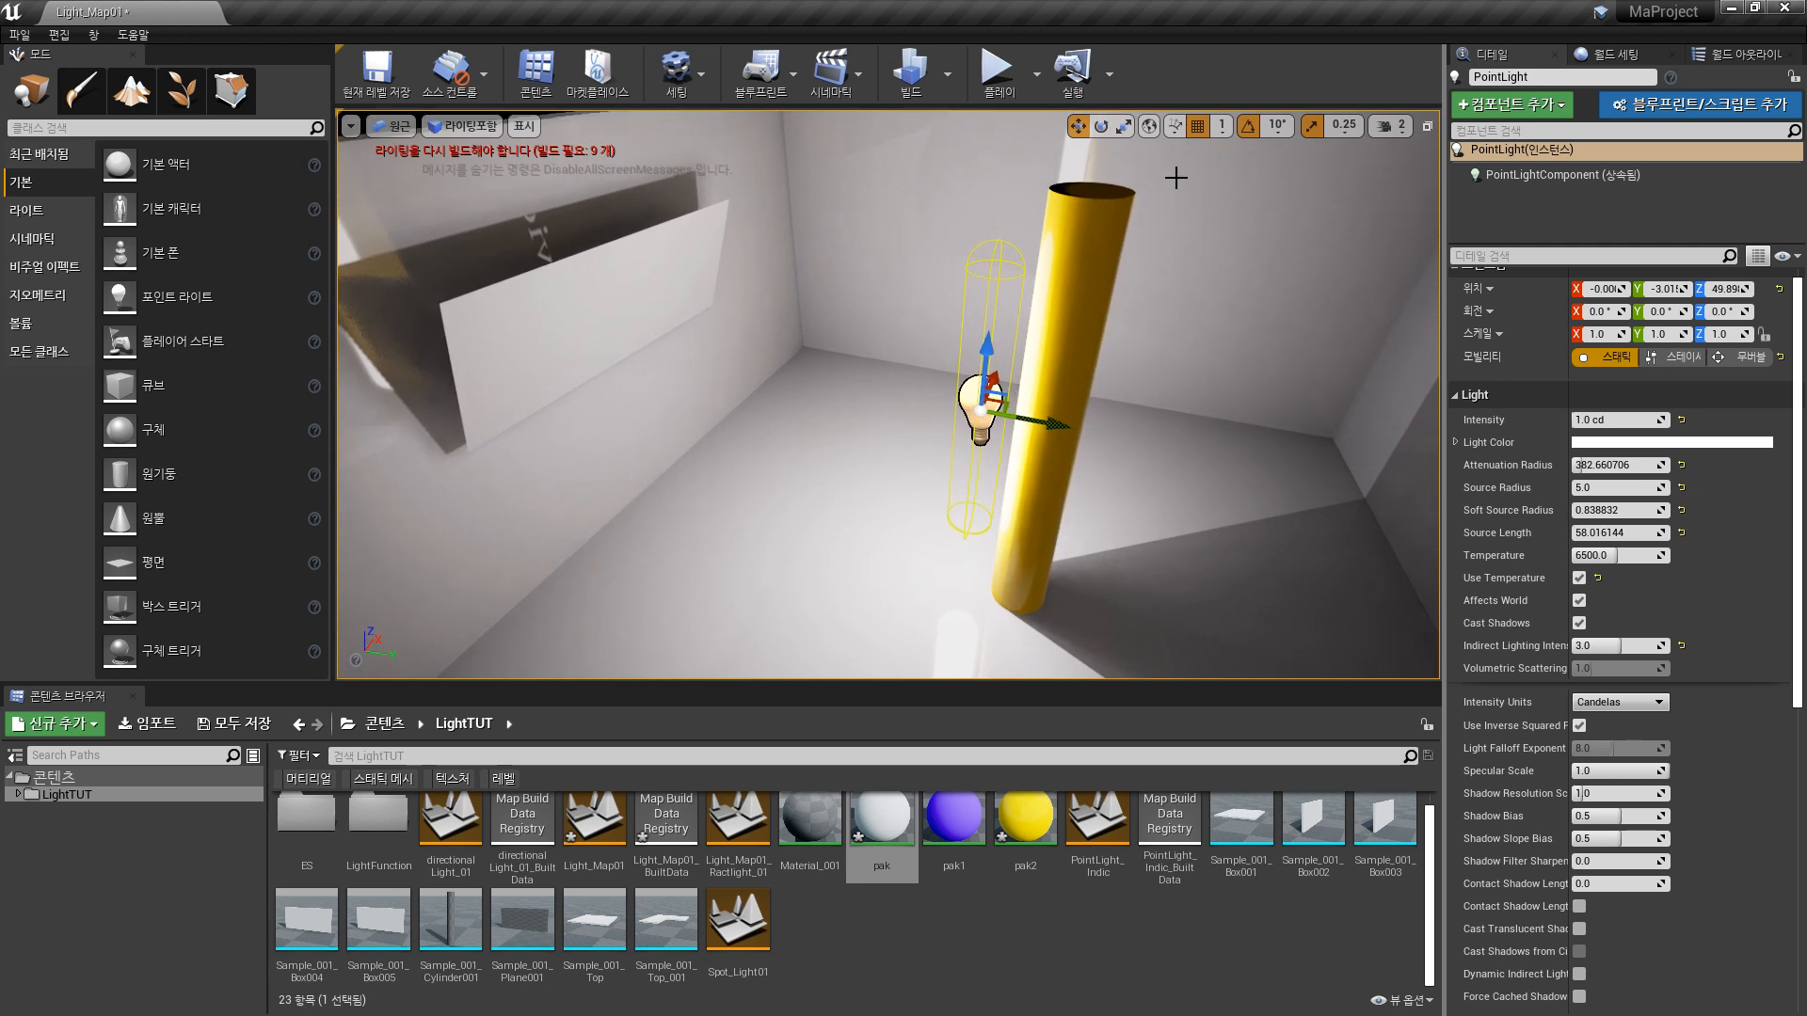
click(910, 73)
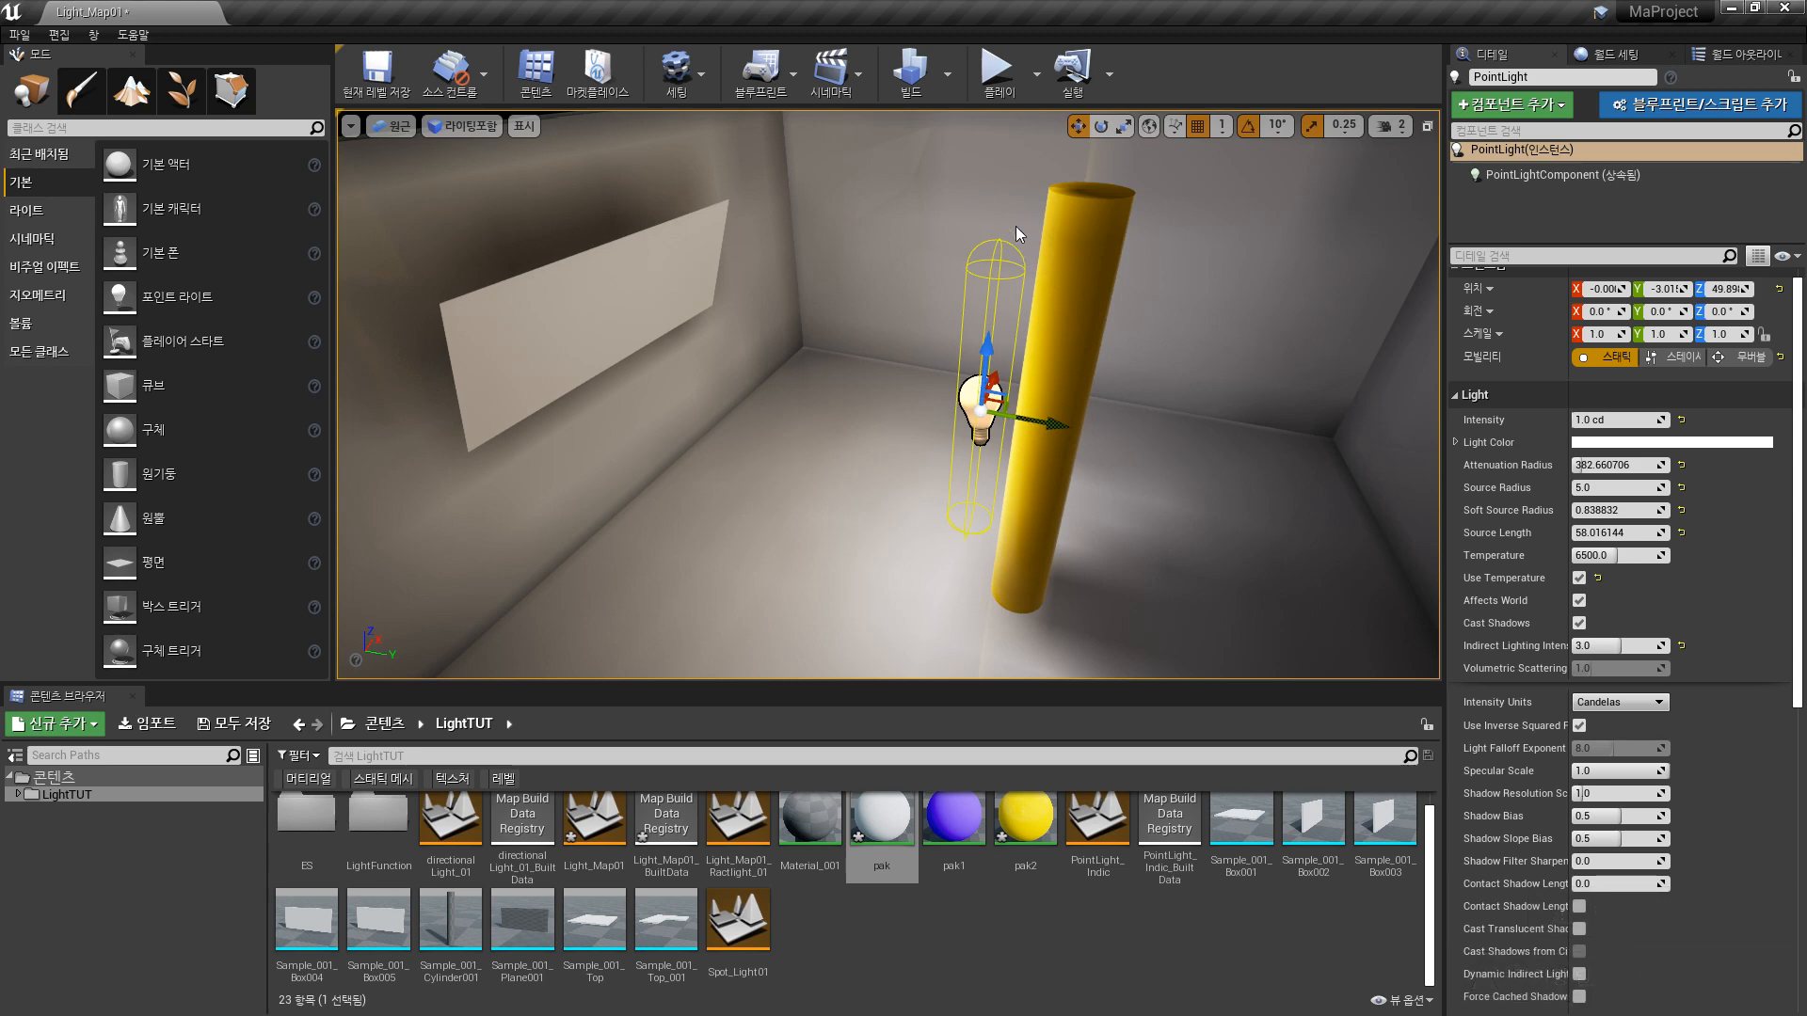
alt+drag(1121, 388, 1204, 320)
right_drag(1204, 320, 1252, 386)
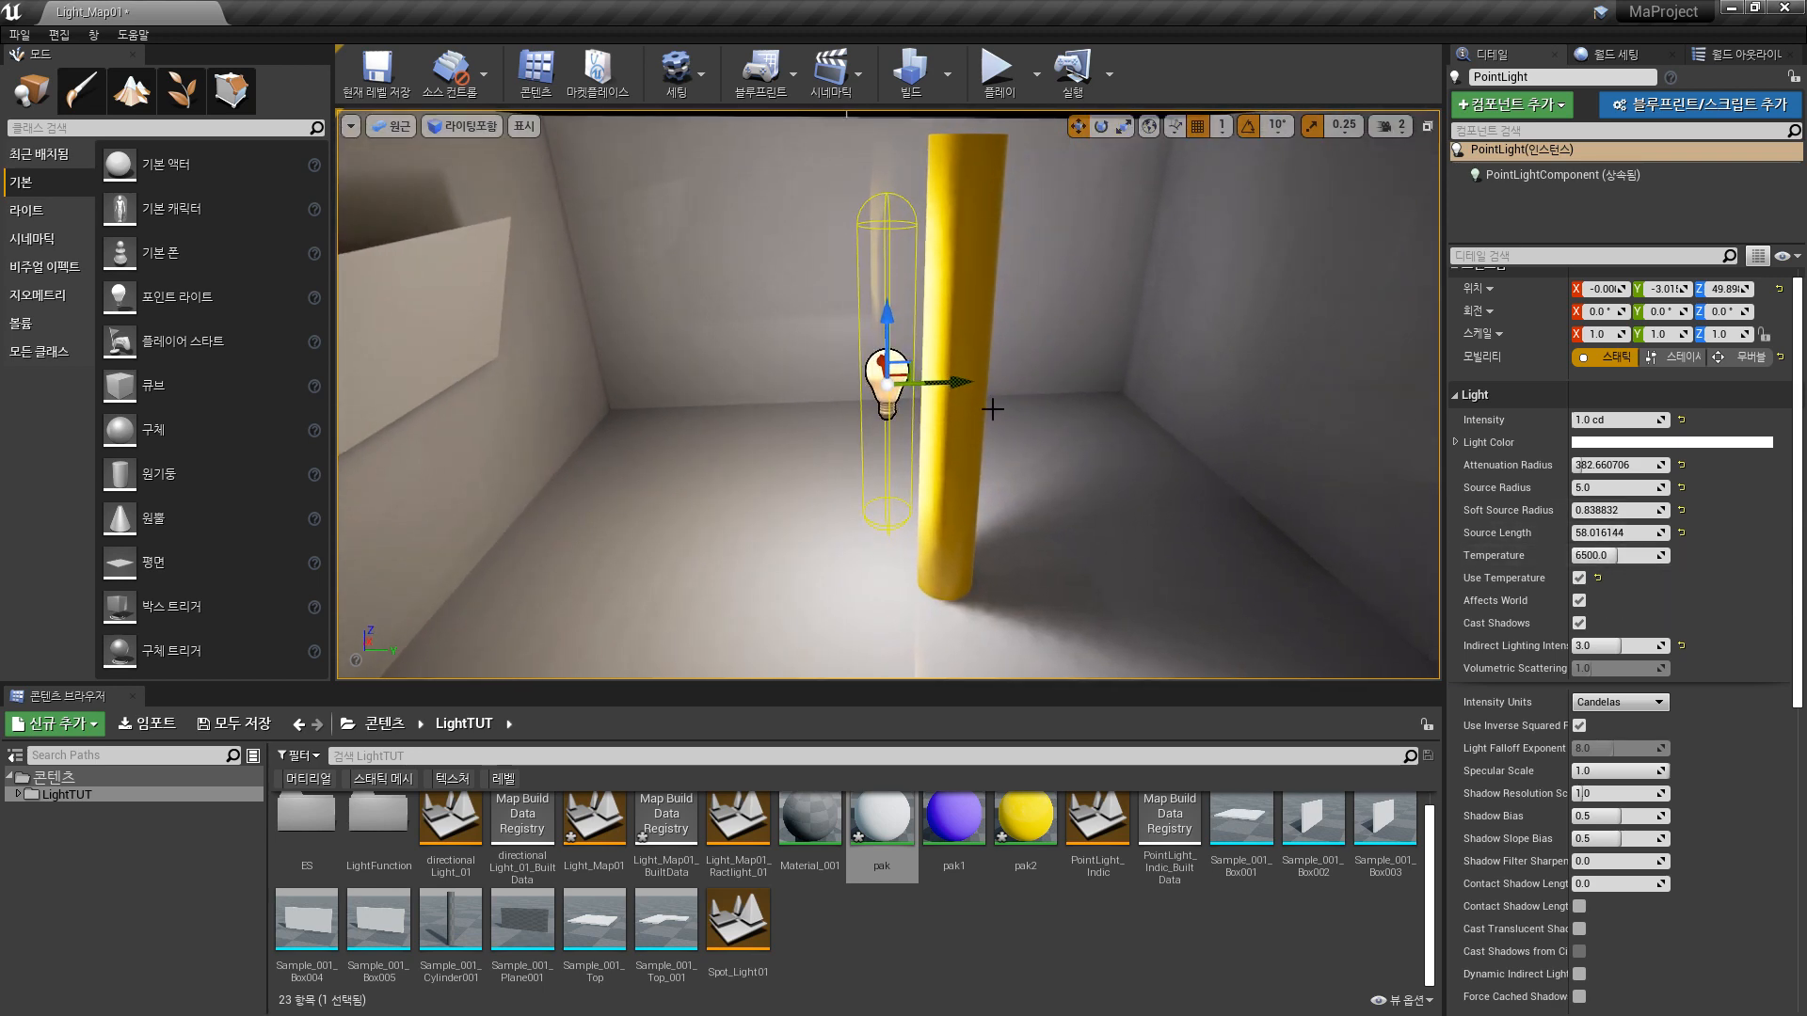
- Move the point light inside the pillar, at about Y 10 and Z 47.9, and increase its source radius to about 15
drag(944, 384, 1009, 388)
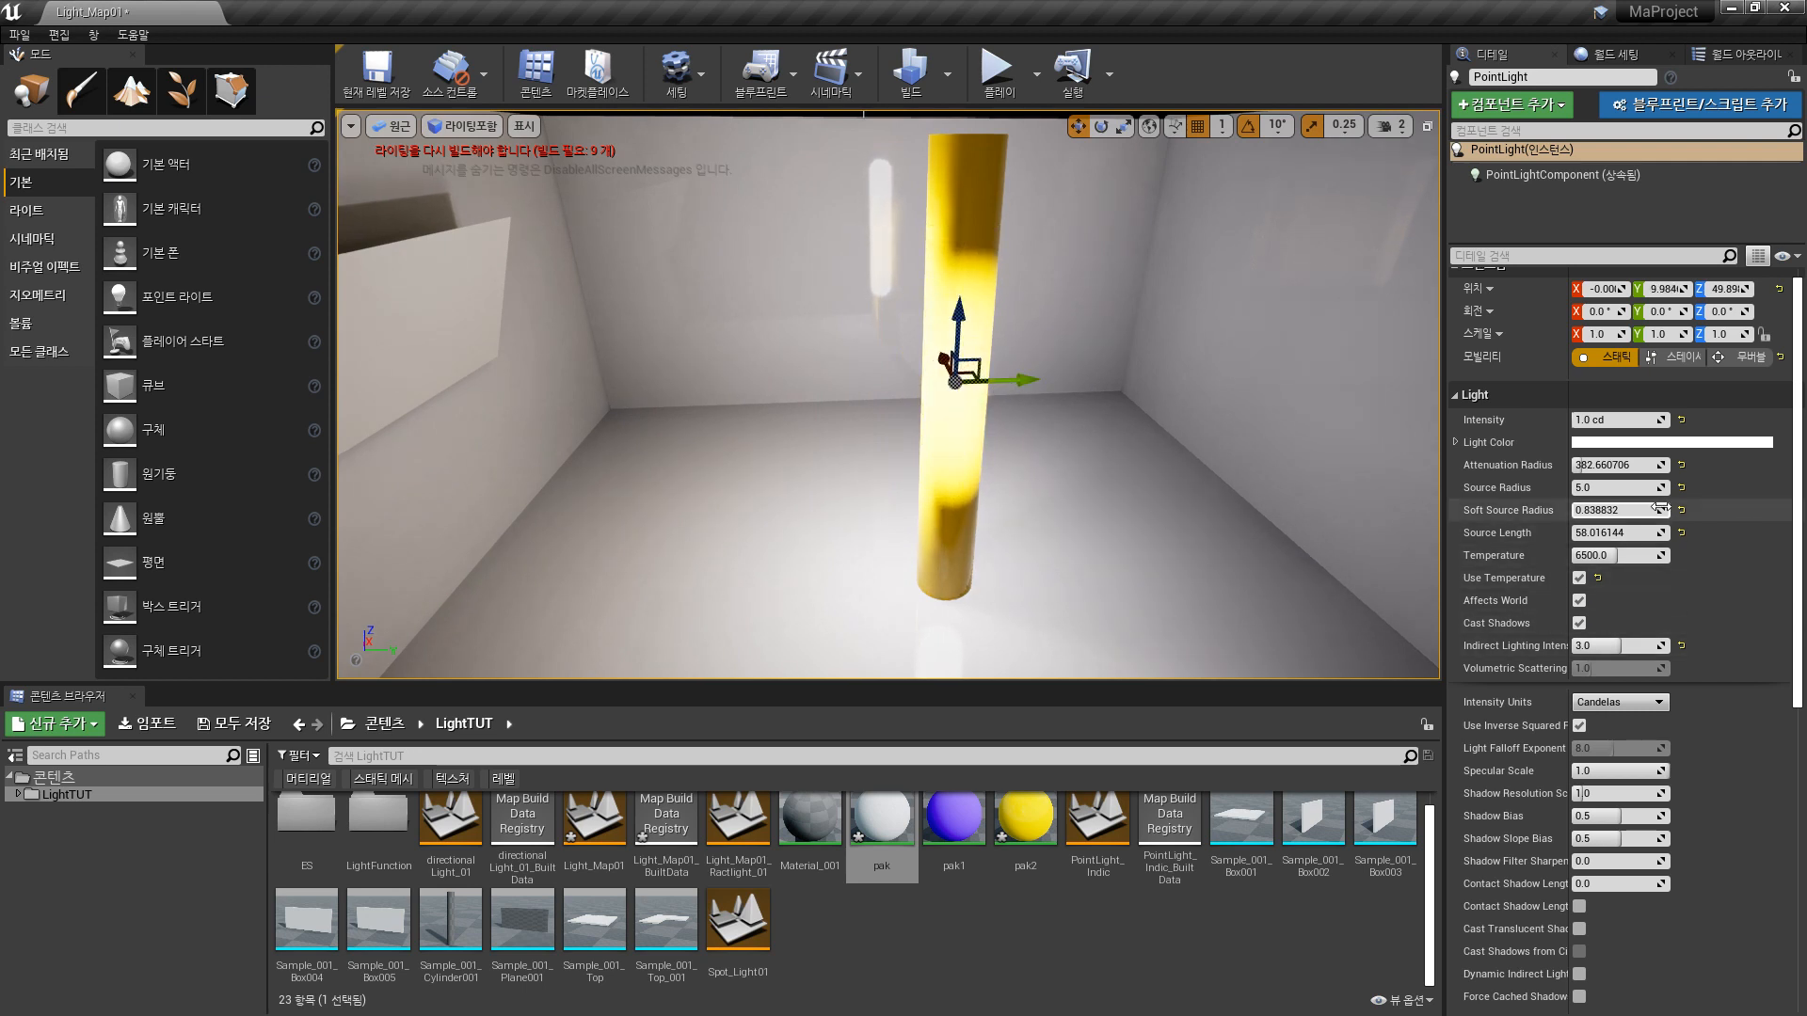
drag(1661, 489, 1745, 490)
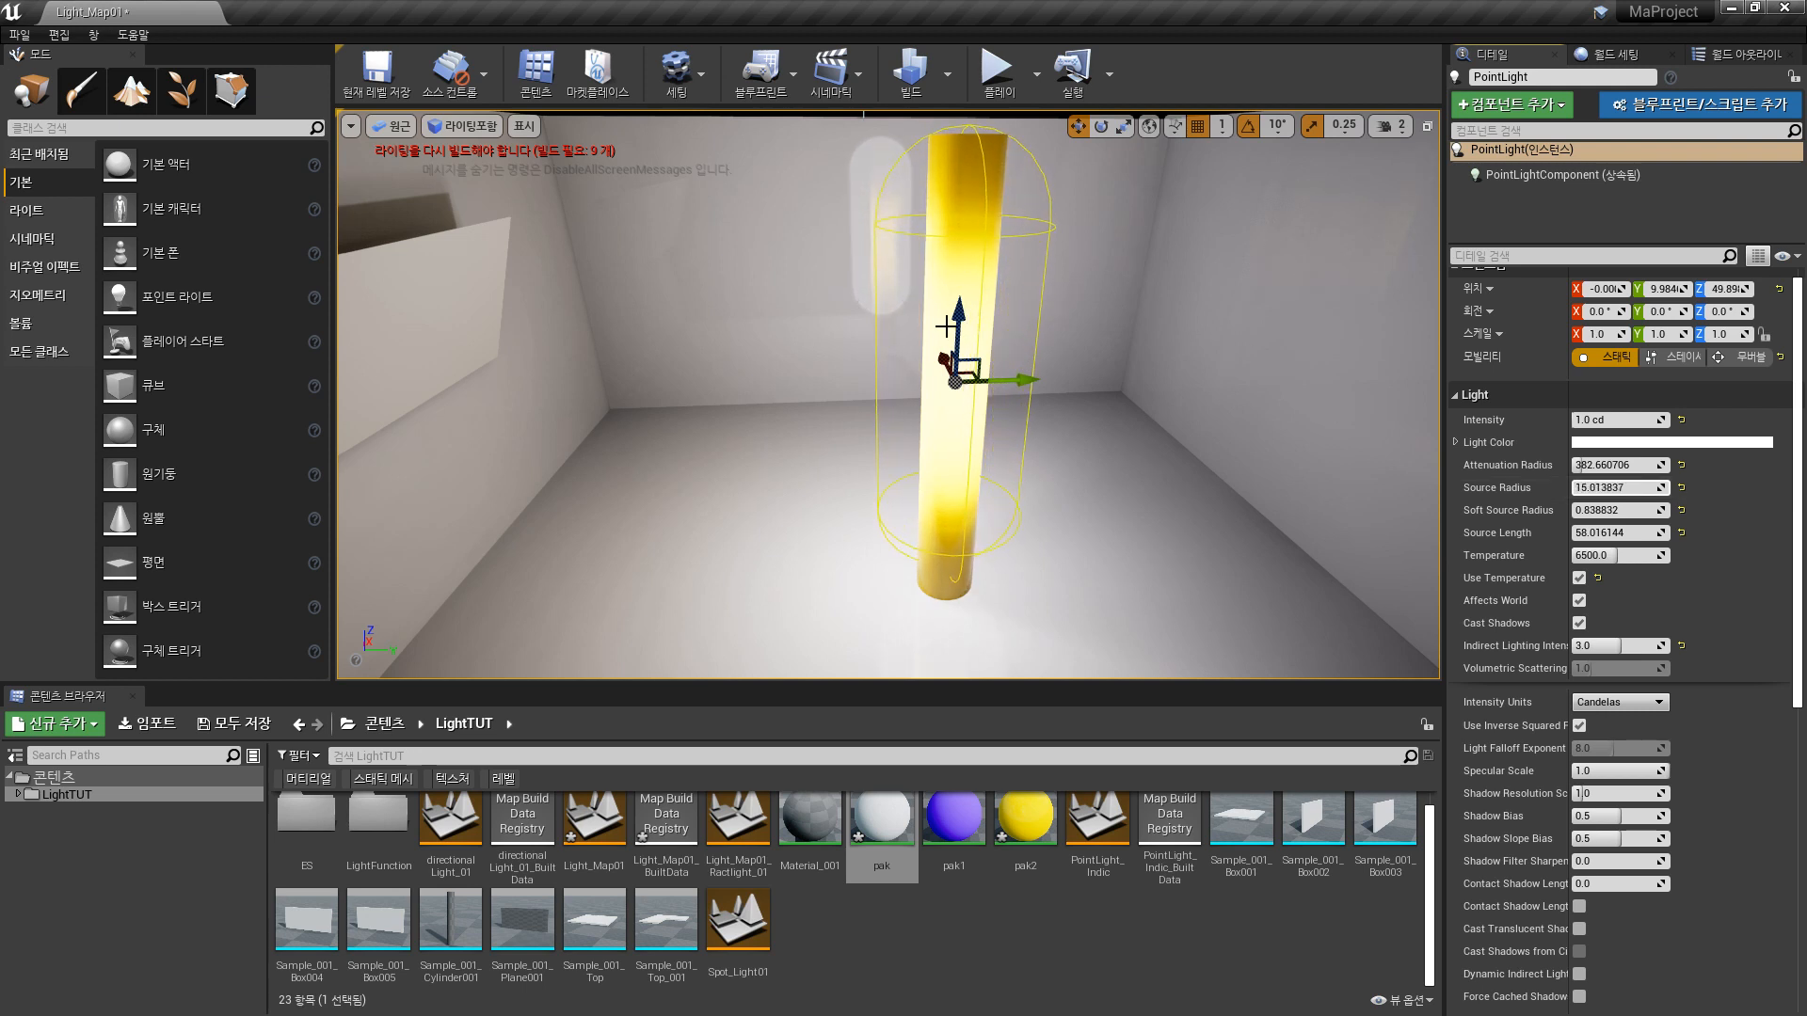
drag(961, 317, 963, 325)
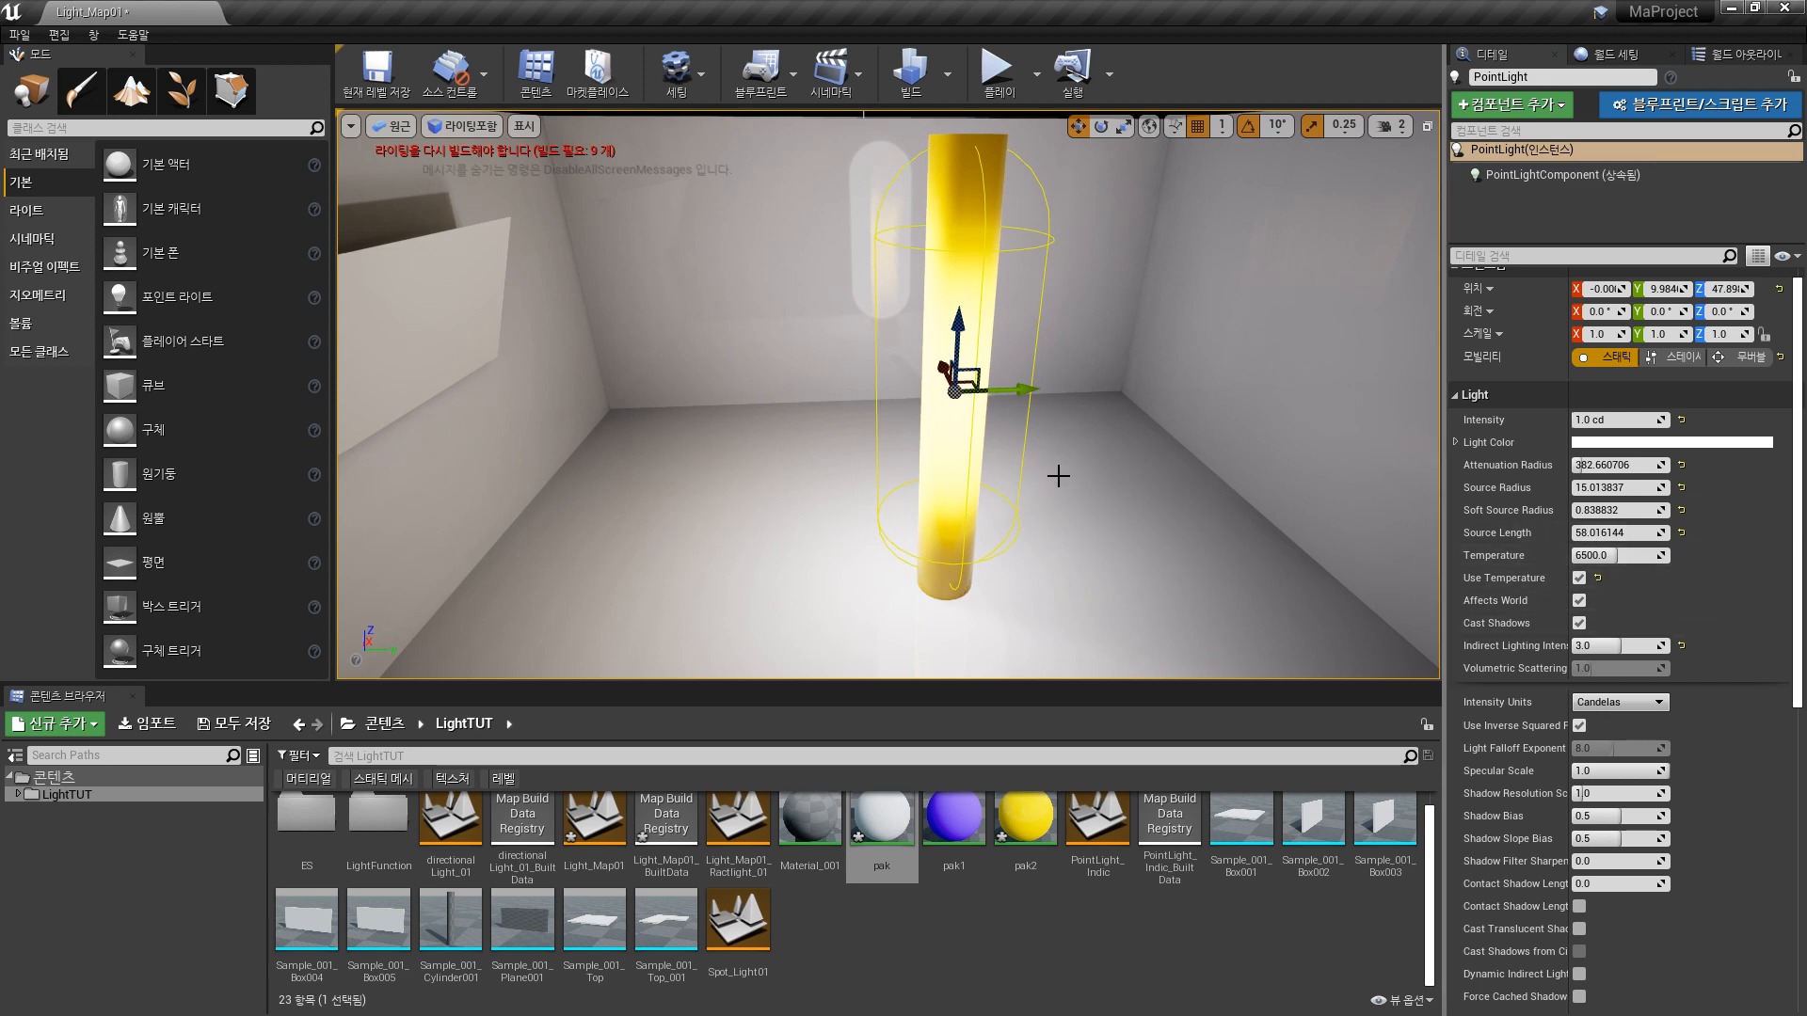
- Build the level and examine how the light source enclosed by the pillar illuminates the room
click(909, 80)
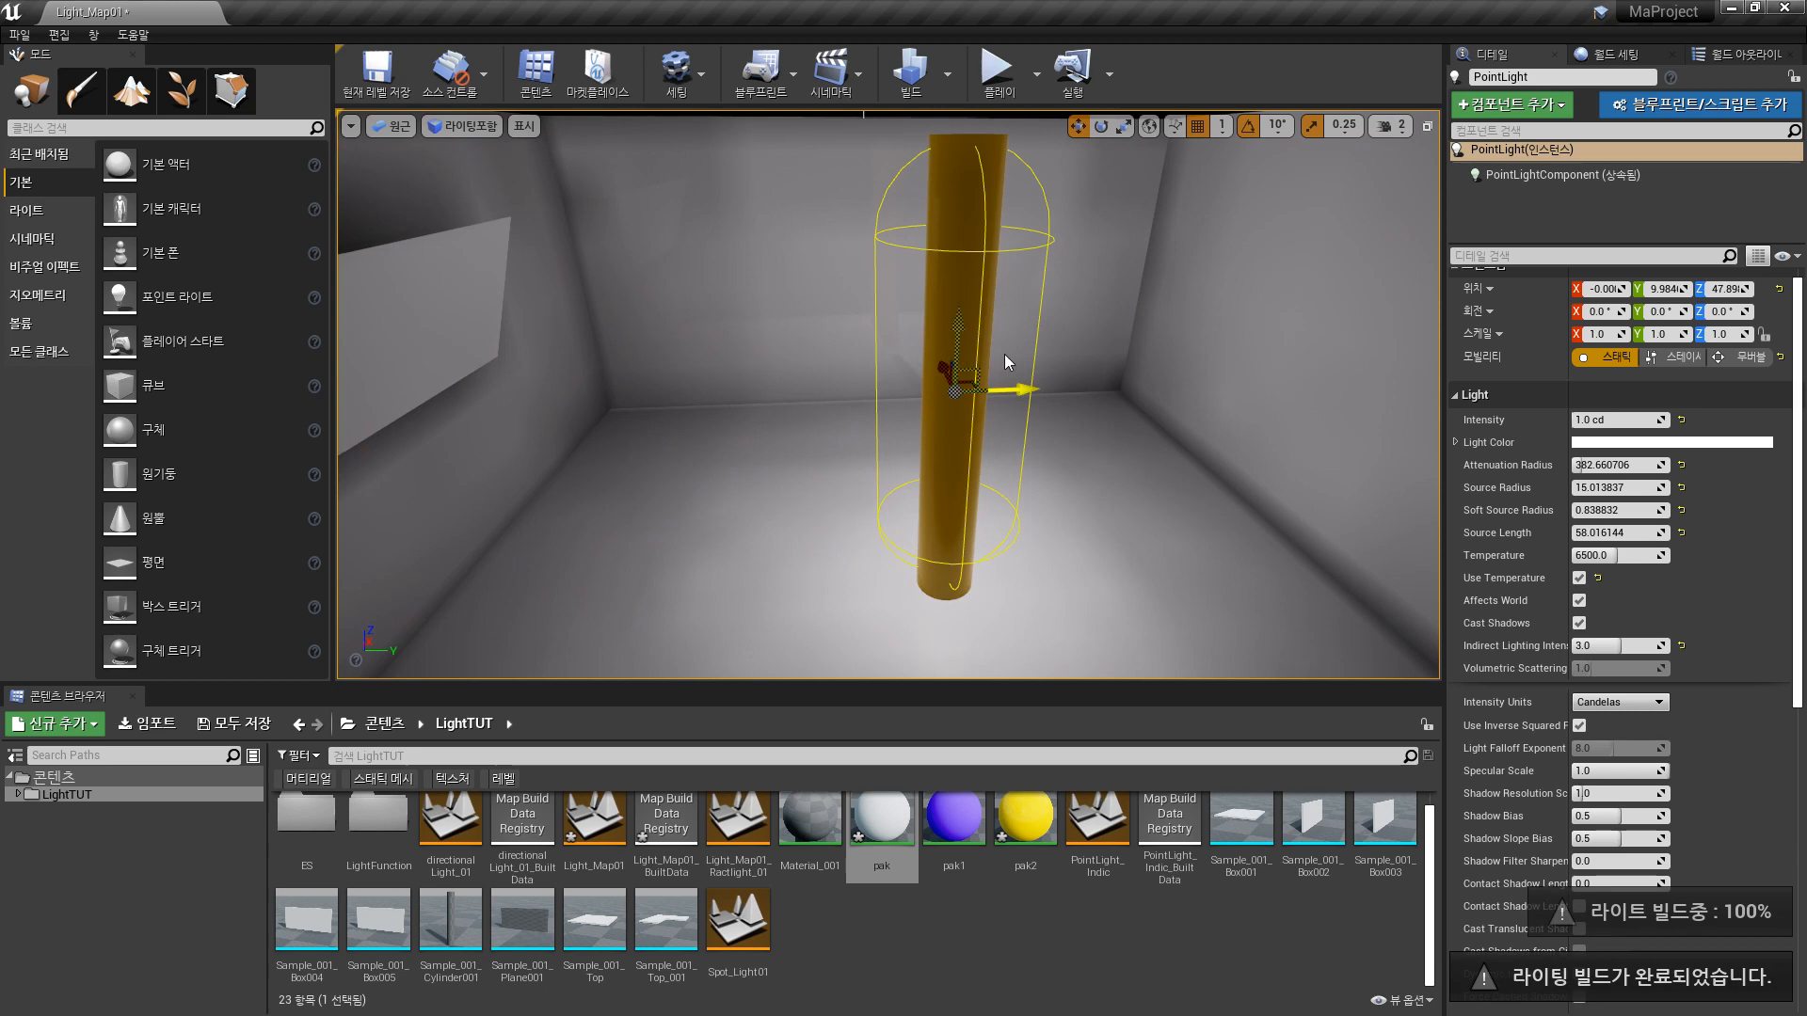
right_drag(1005, 354, 1252, 362)
right_drag(970, 395, 1182, 556)
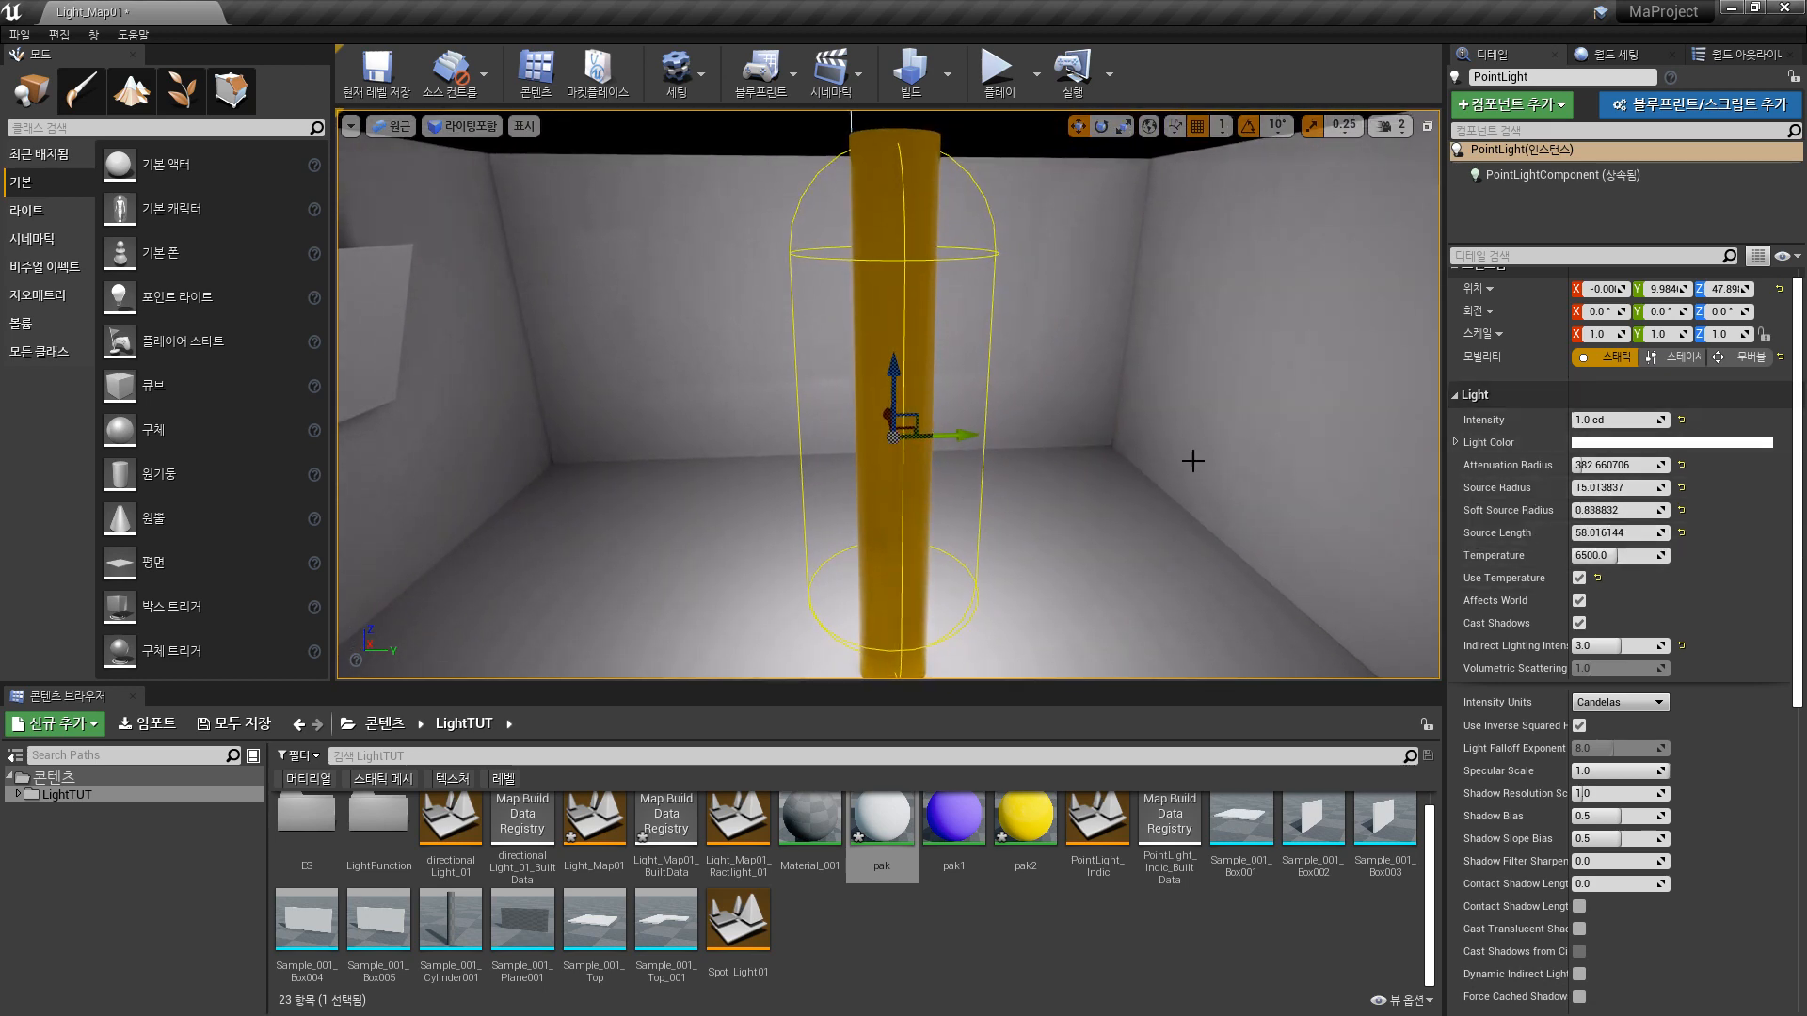
right_drag(1010, 377, 979, 402)
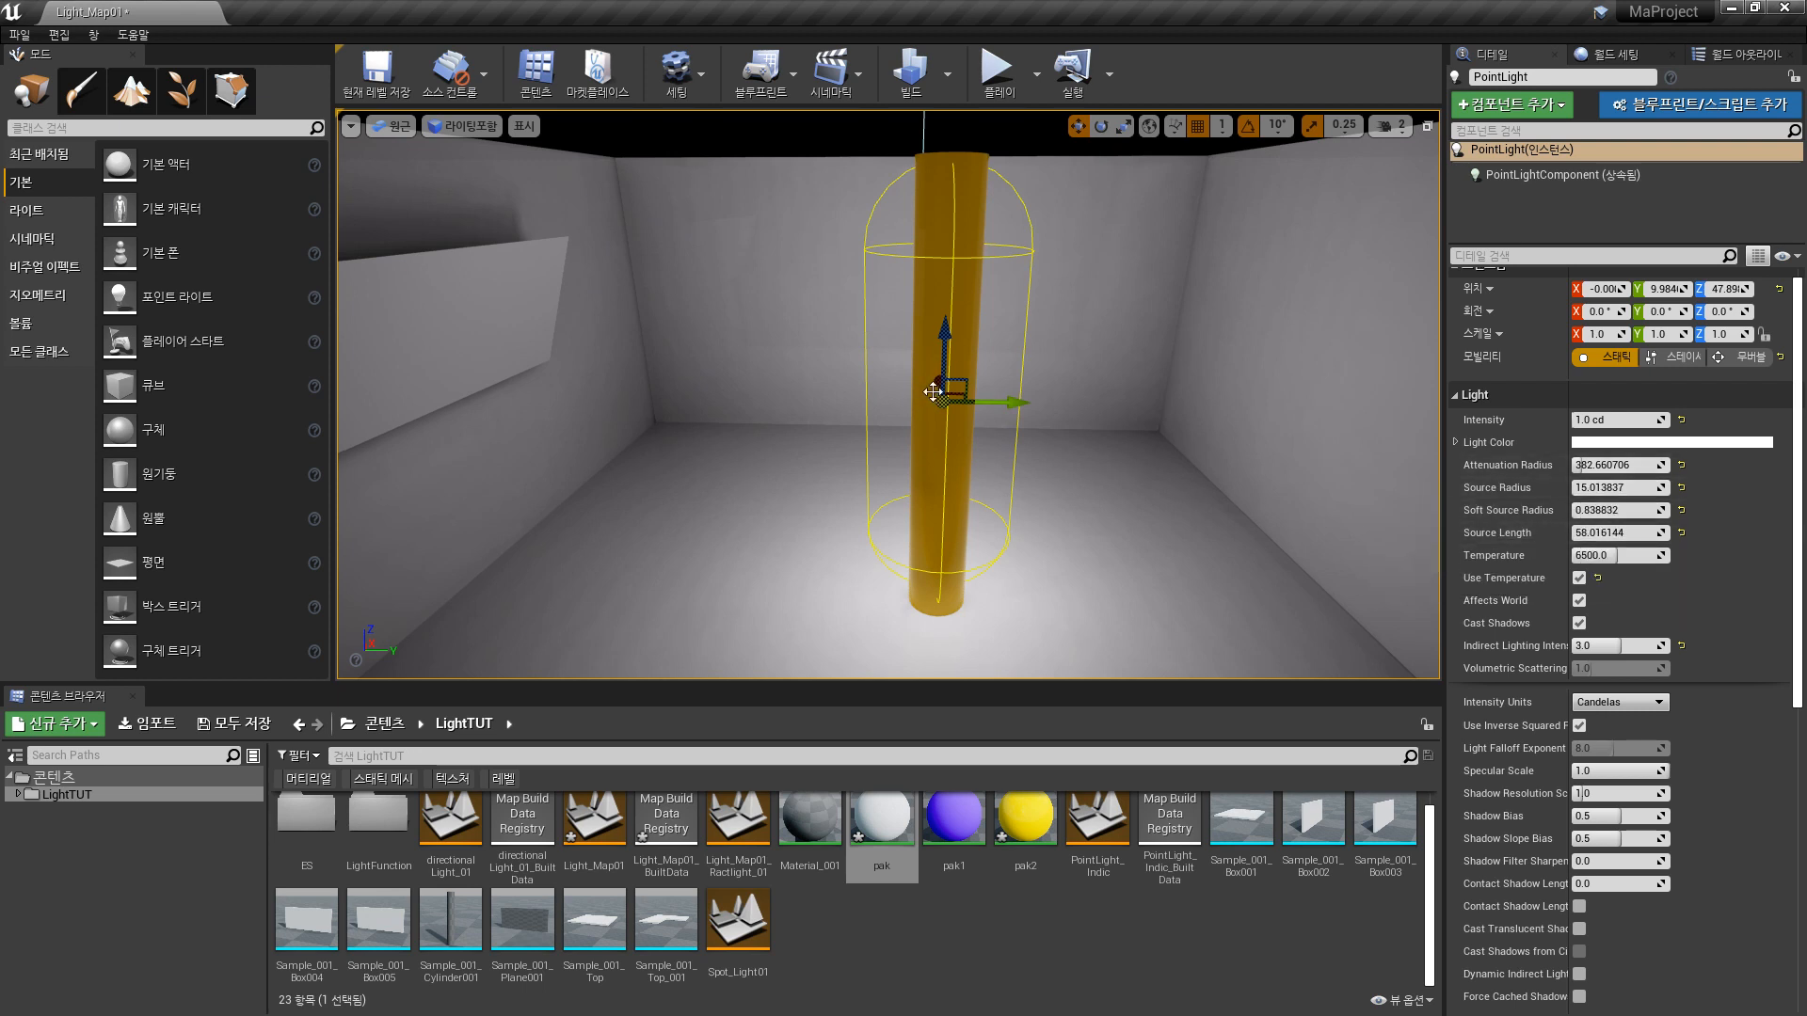
right_drag(1074, 435, 1016, 438)
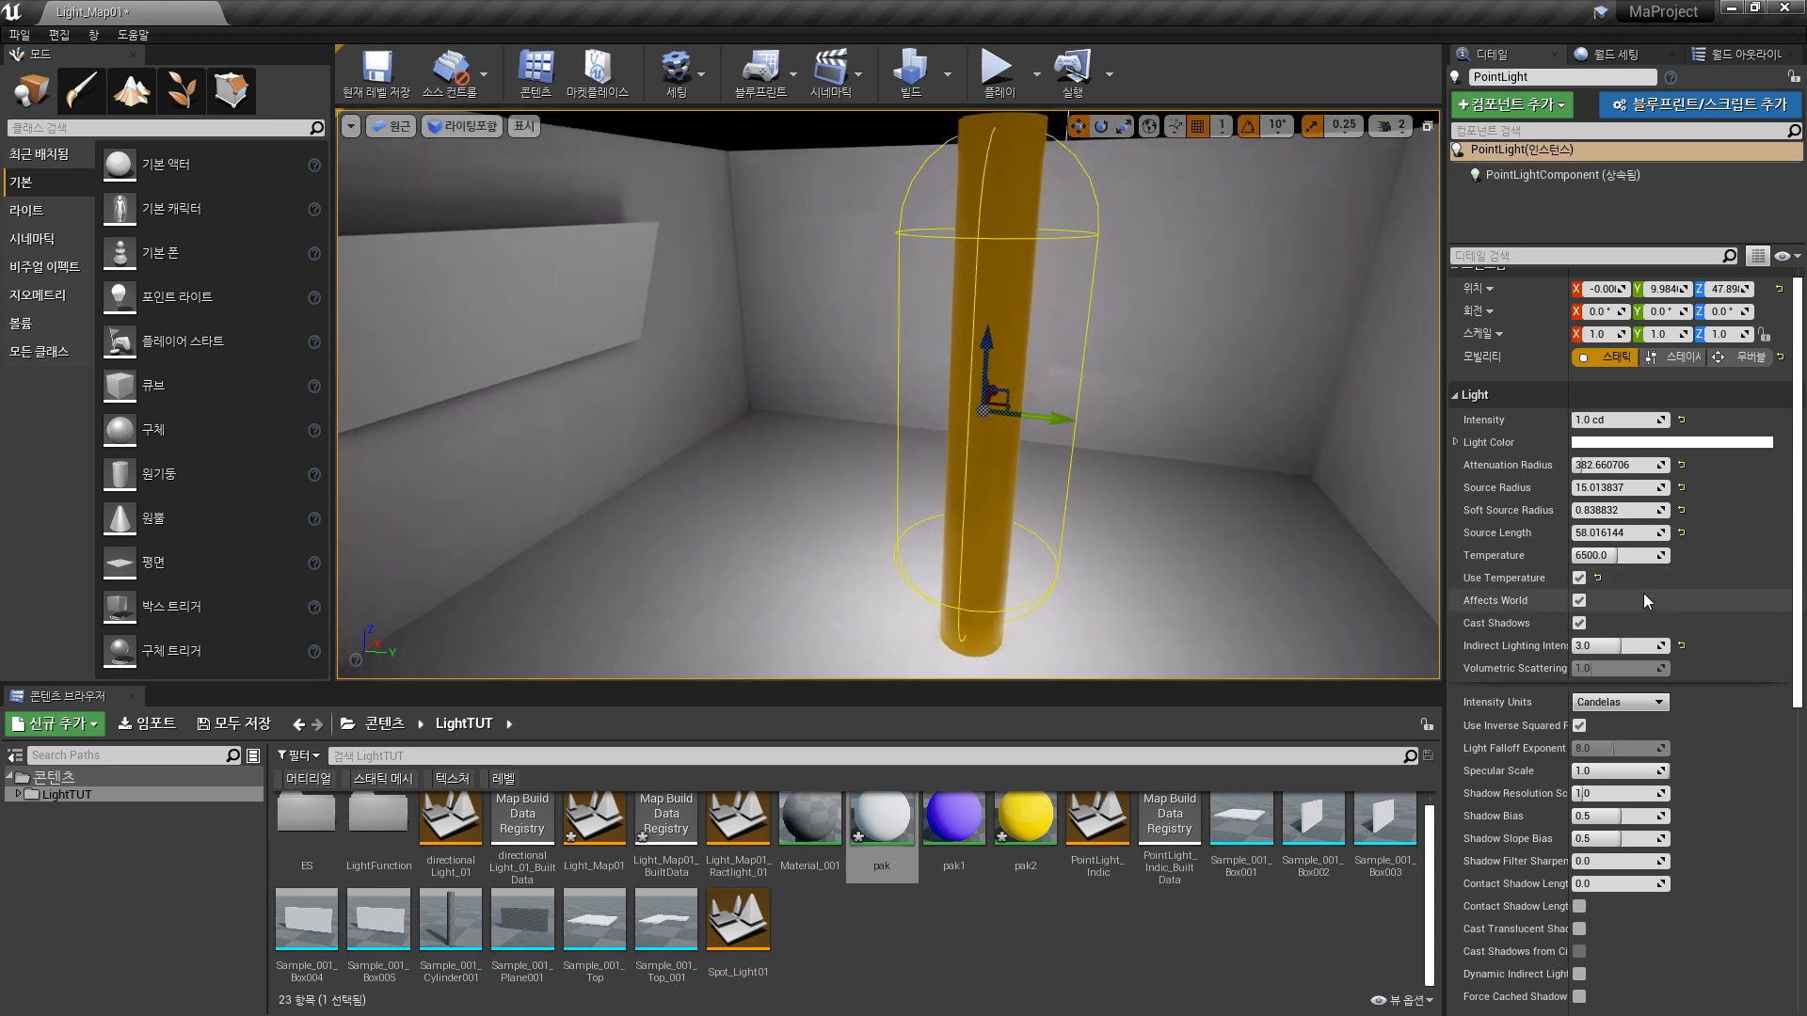